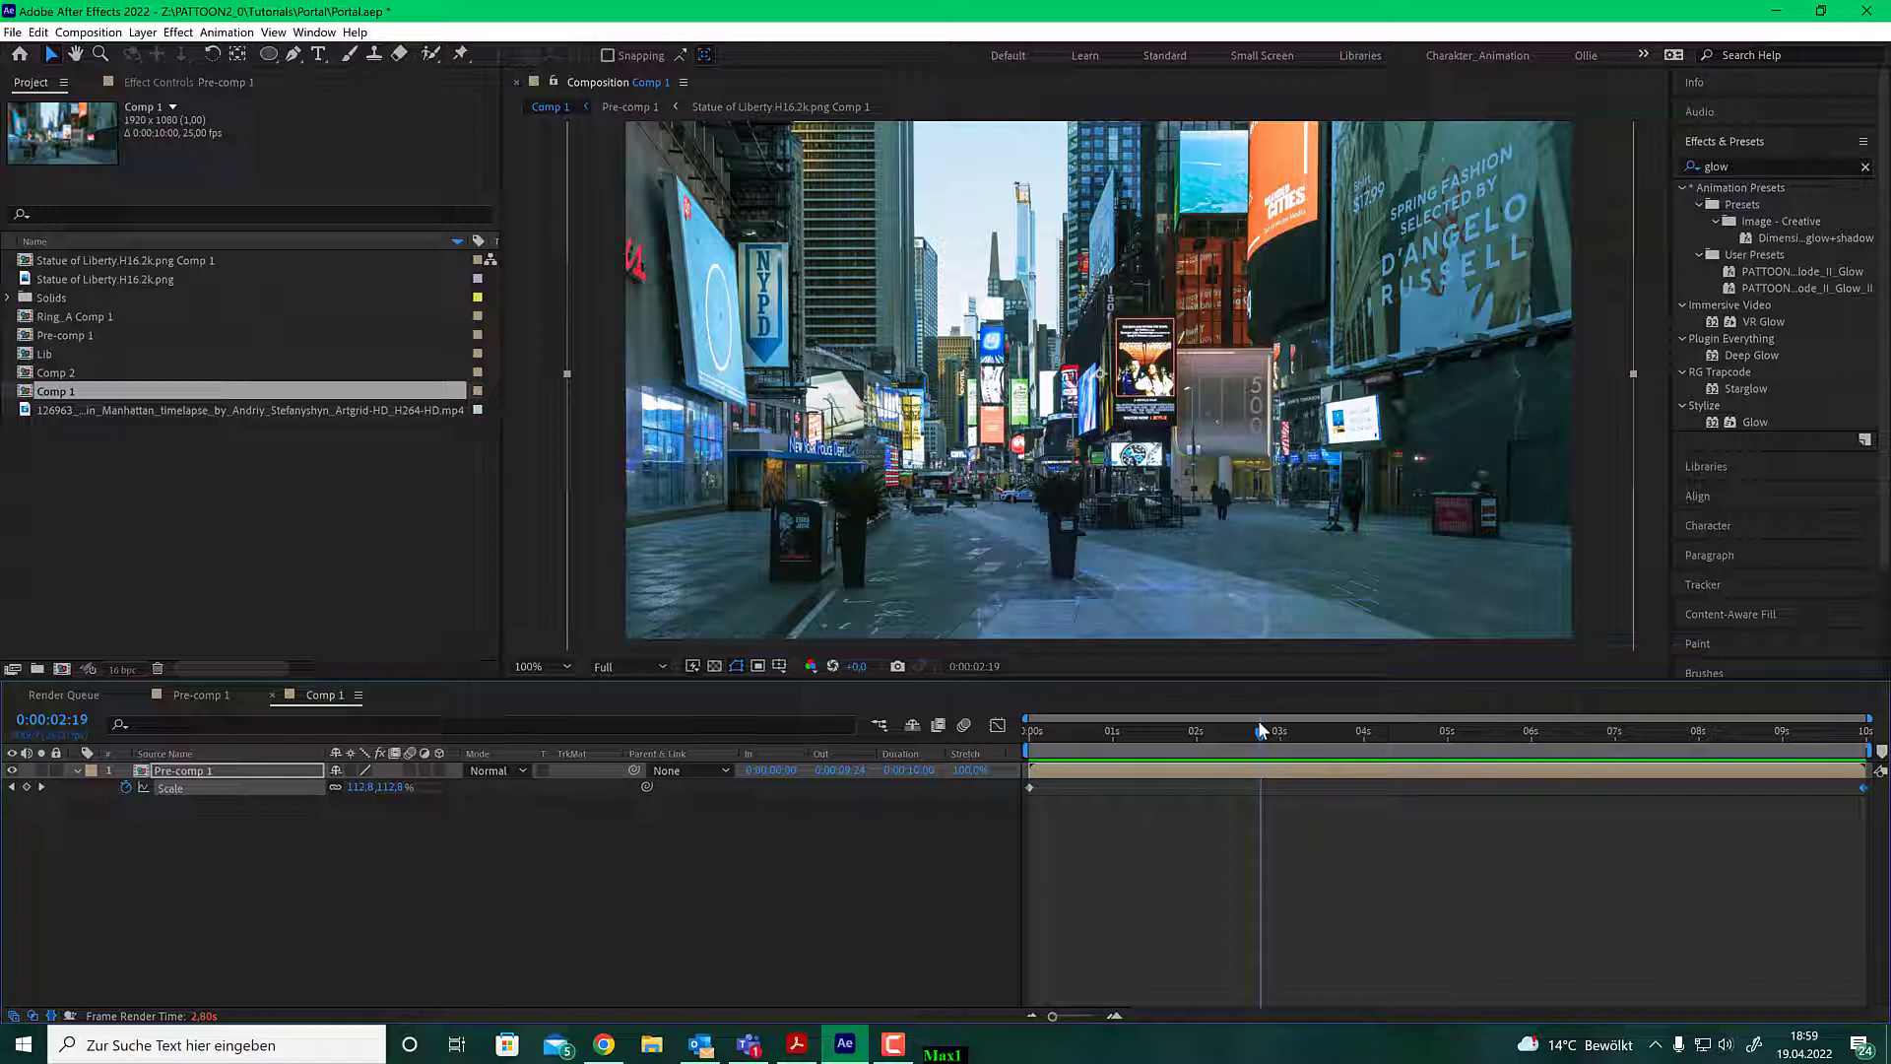
Inspect the Manhattan timelapse footage and the Statue of Liberty PNG among the project assets, dismissing the mail notifications.
click(40, 89)
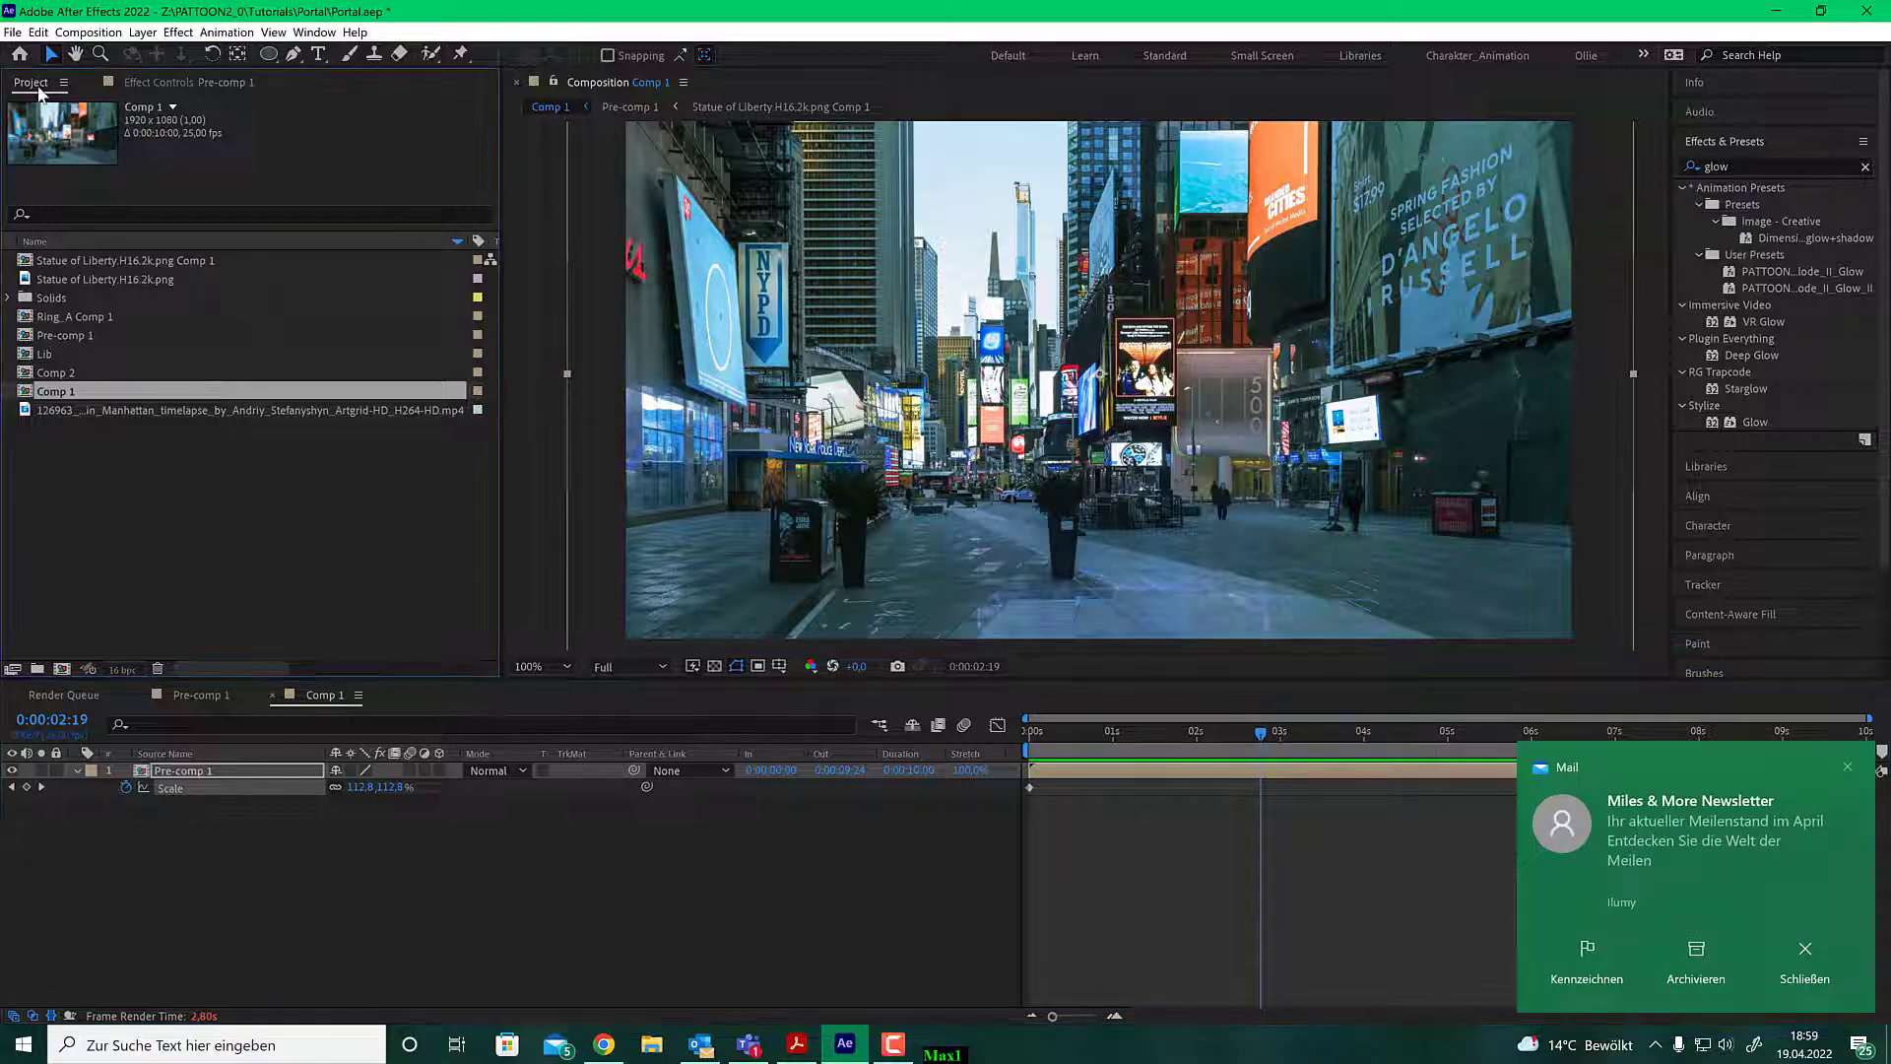
click(1848, 766)
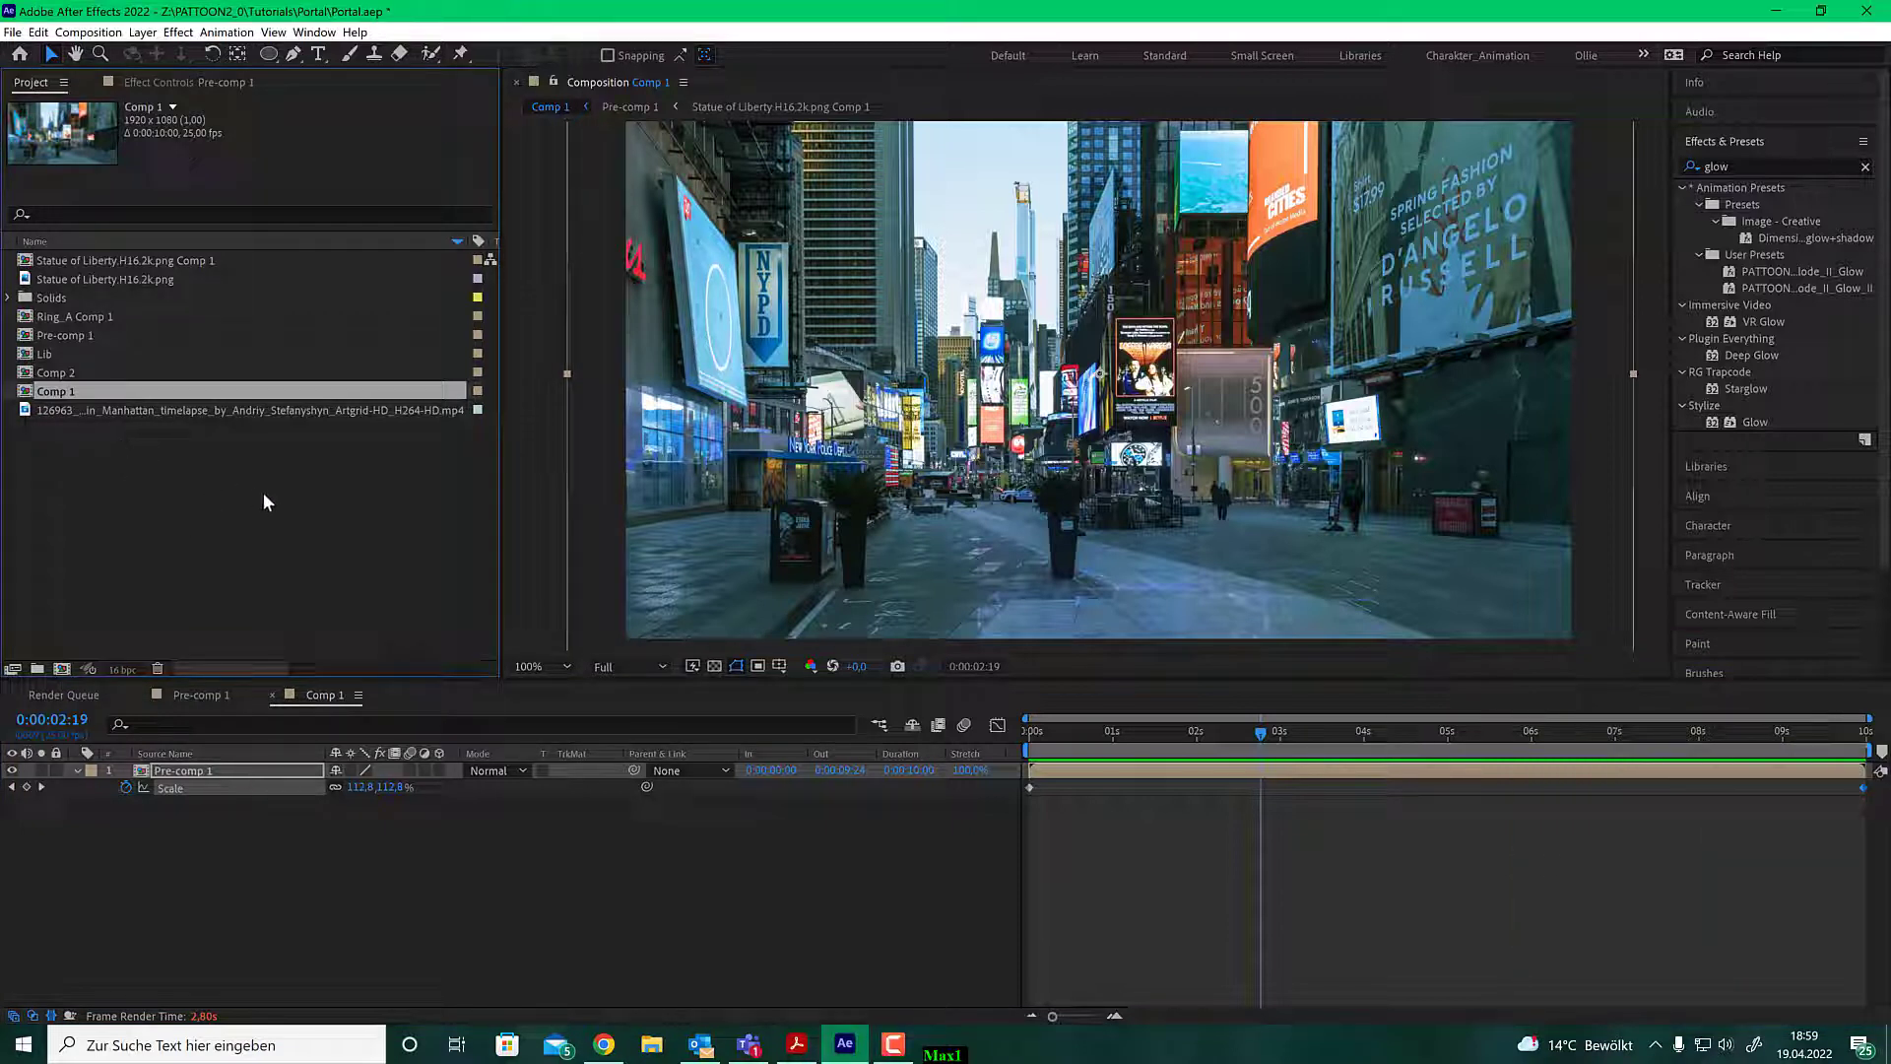
click(138, 411)
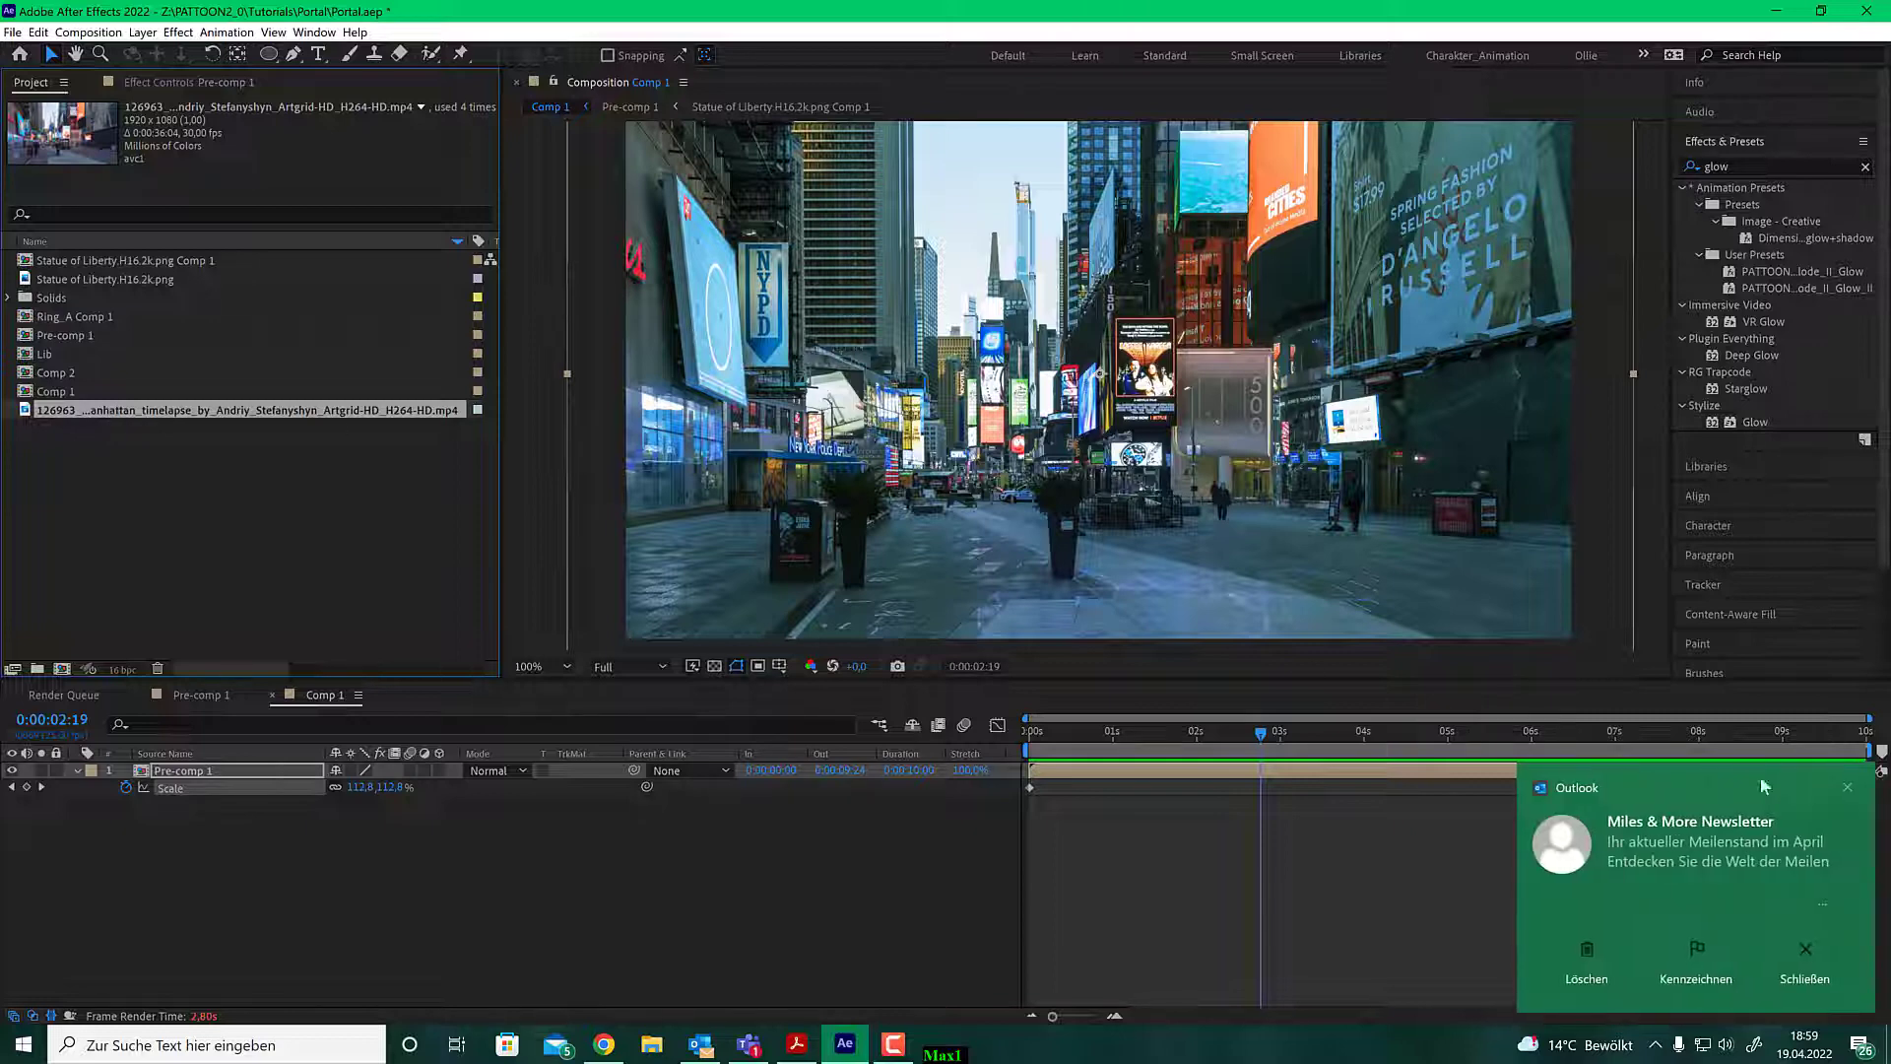
click(1848, 789)
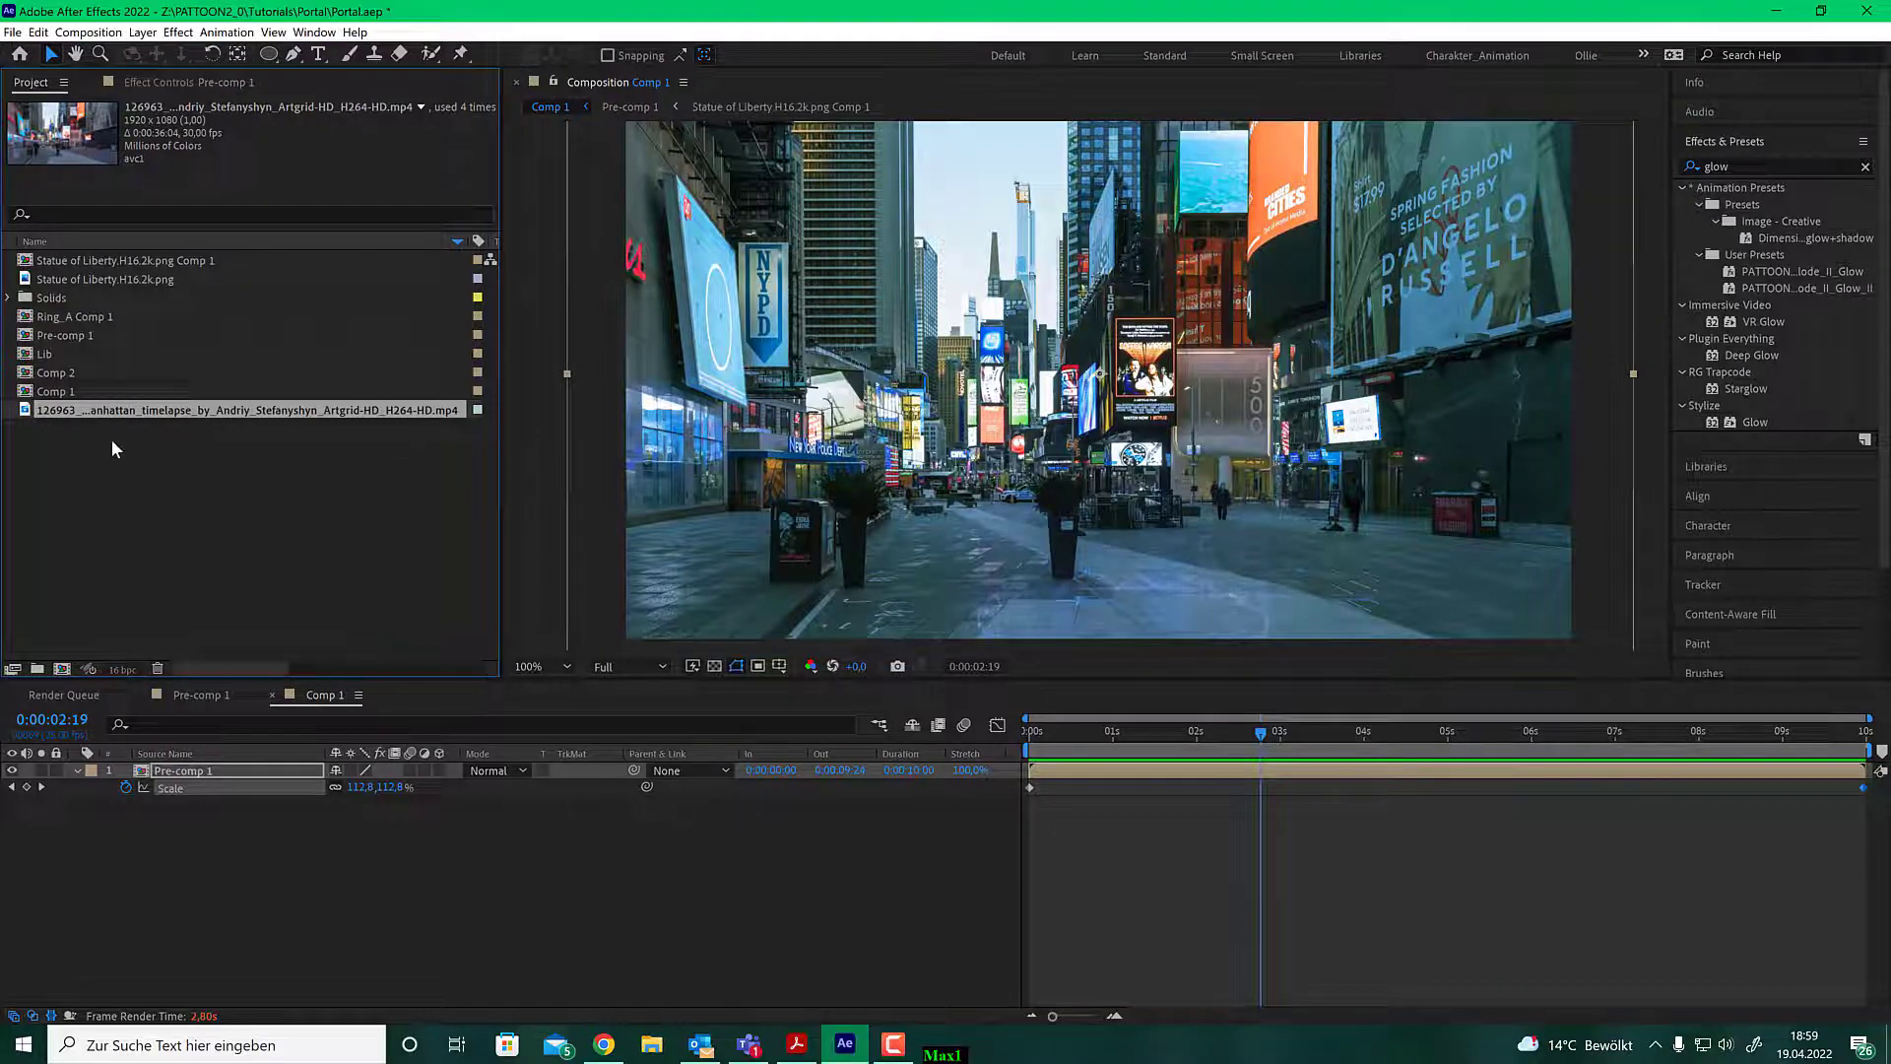
click(102, 278)
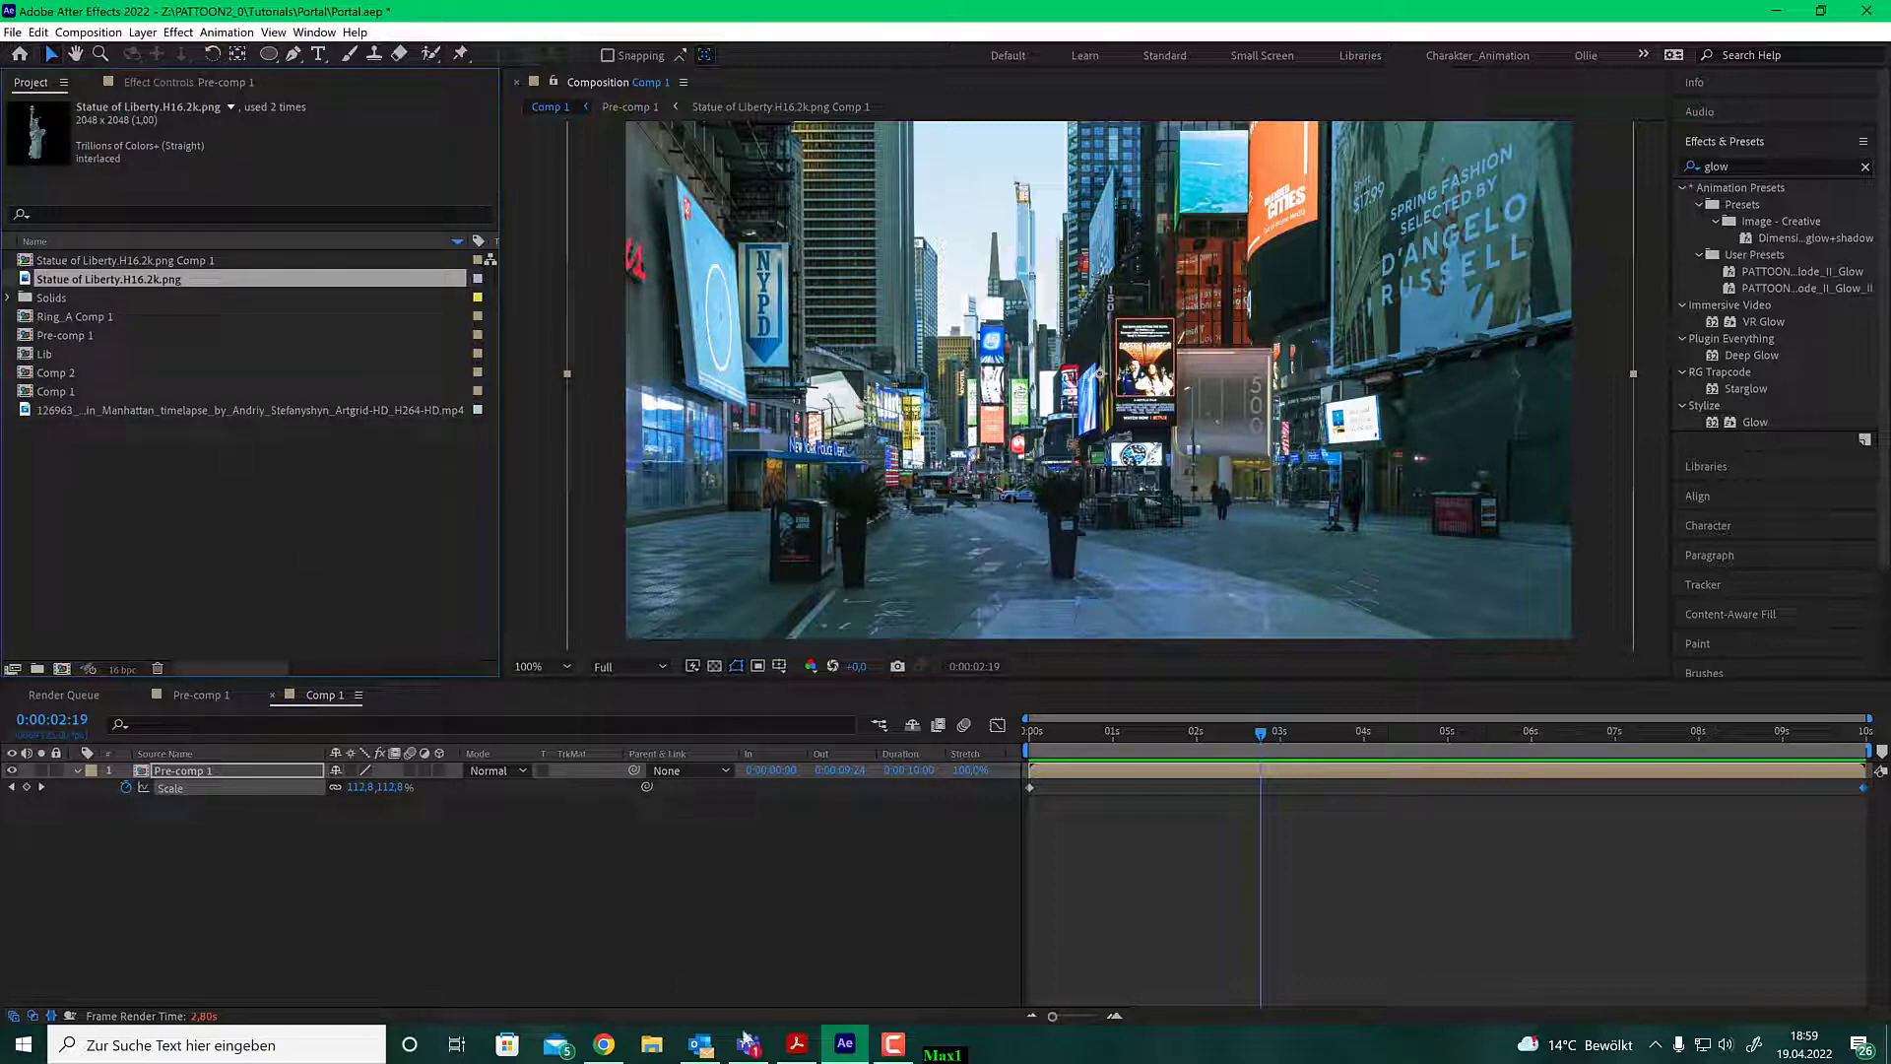
Switch to Chrome and rotate the Statue of Liberty preview on its PixelSquid page.
click(604, 1044)
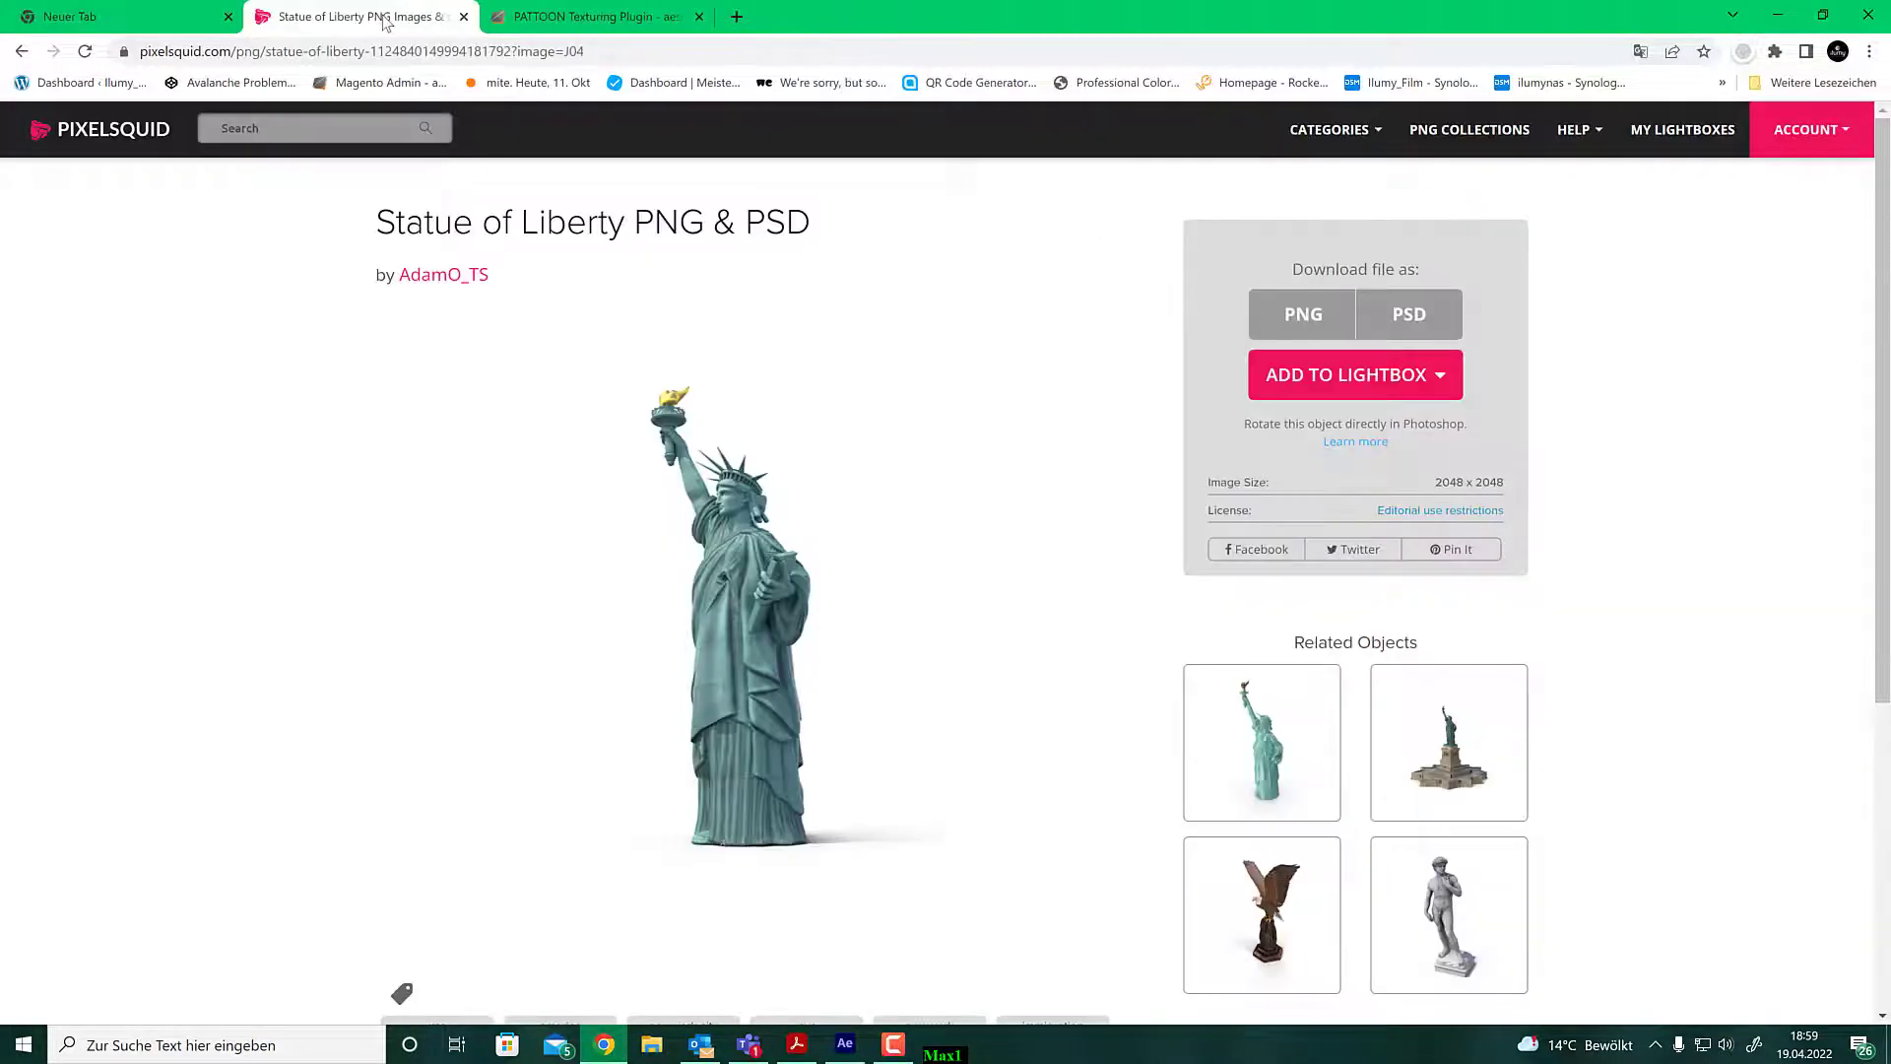
click(385, 16)
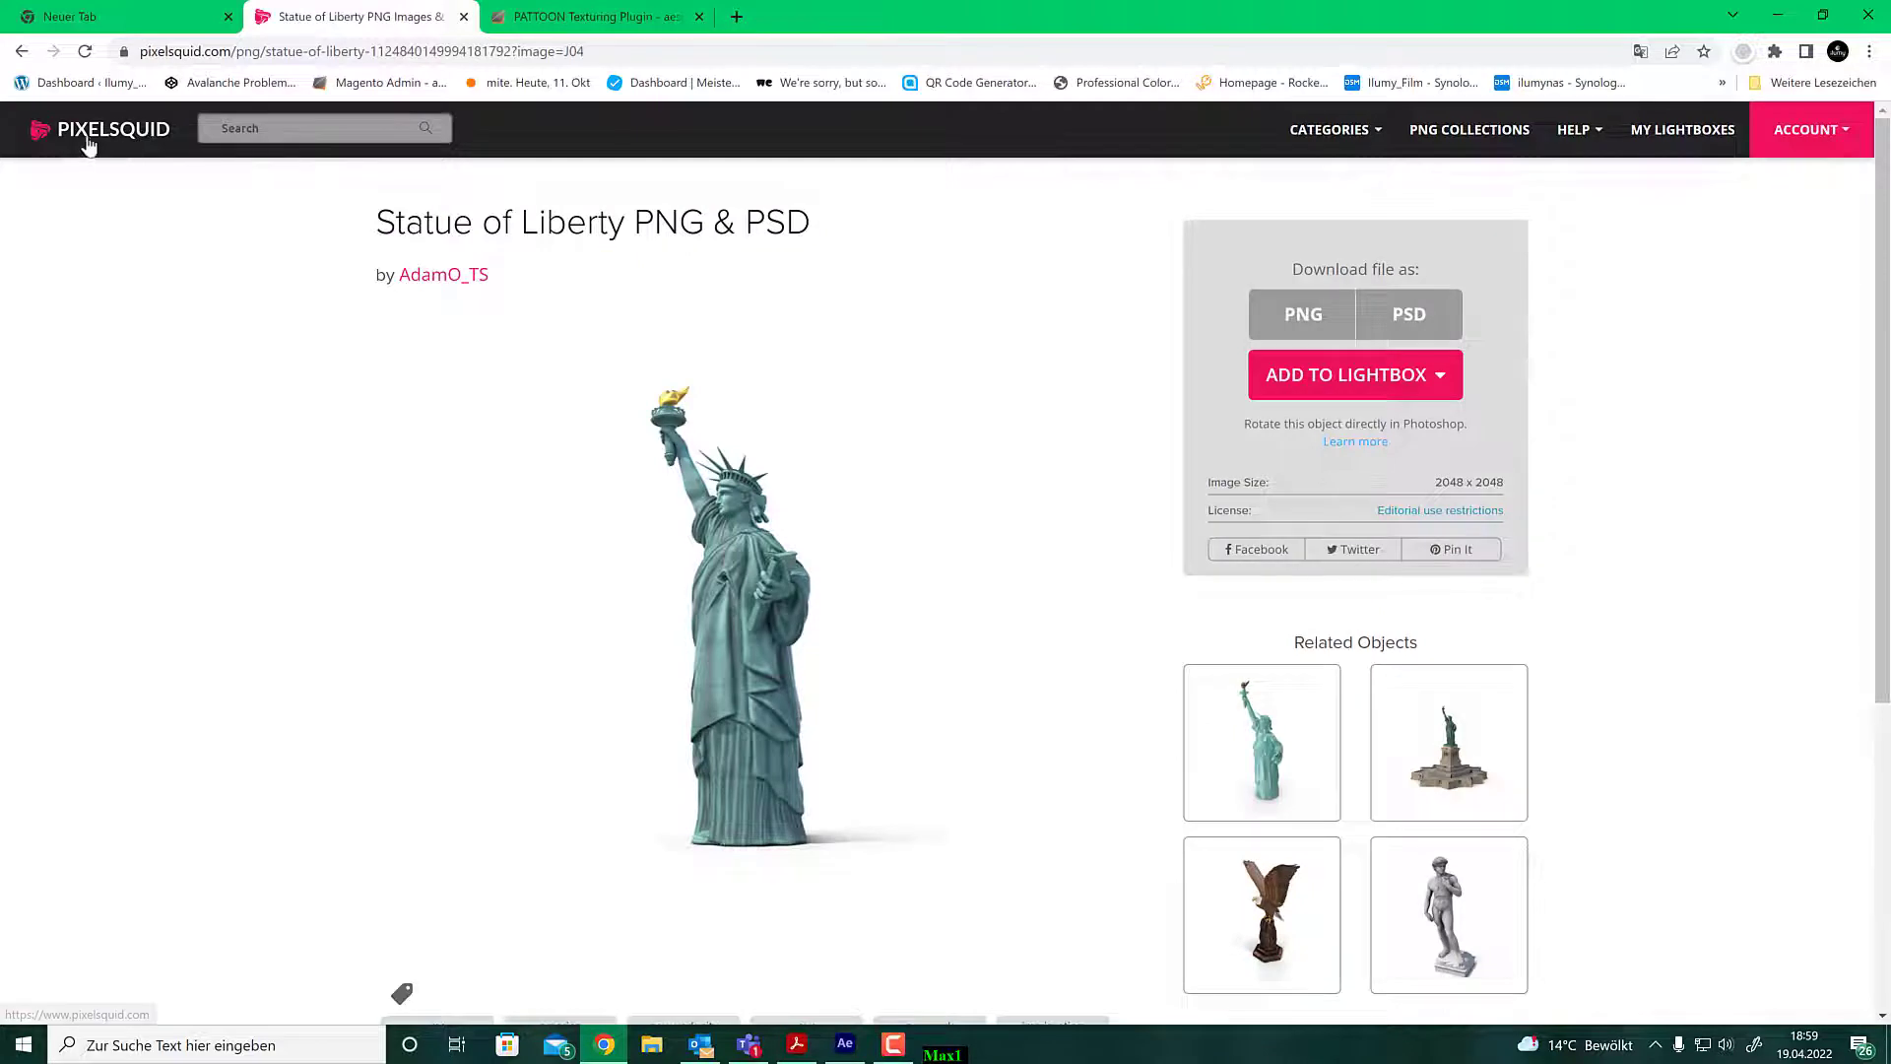
mouse_move(750, 589)
mouse_down()
mouse_move(774, 677)
mouse_move(642, 616)
mouse_move(677, 581)
mouse_move(764, 594)
mouse_move(725, 596)
mouse_up()
Go to the PixelSquid home page and search the object library for "bird".
click(363, 133)
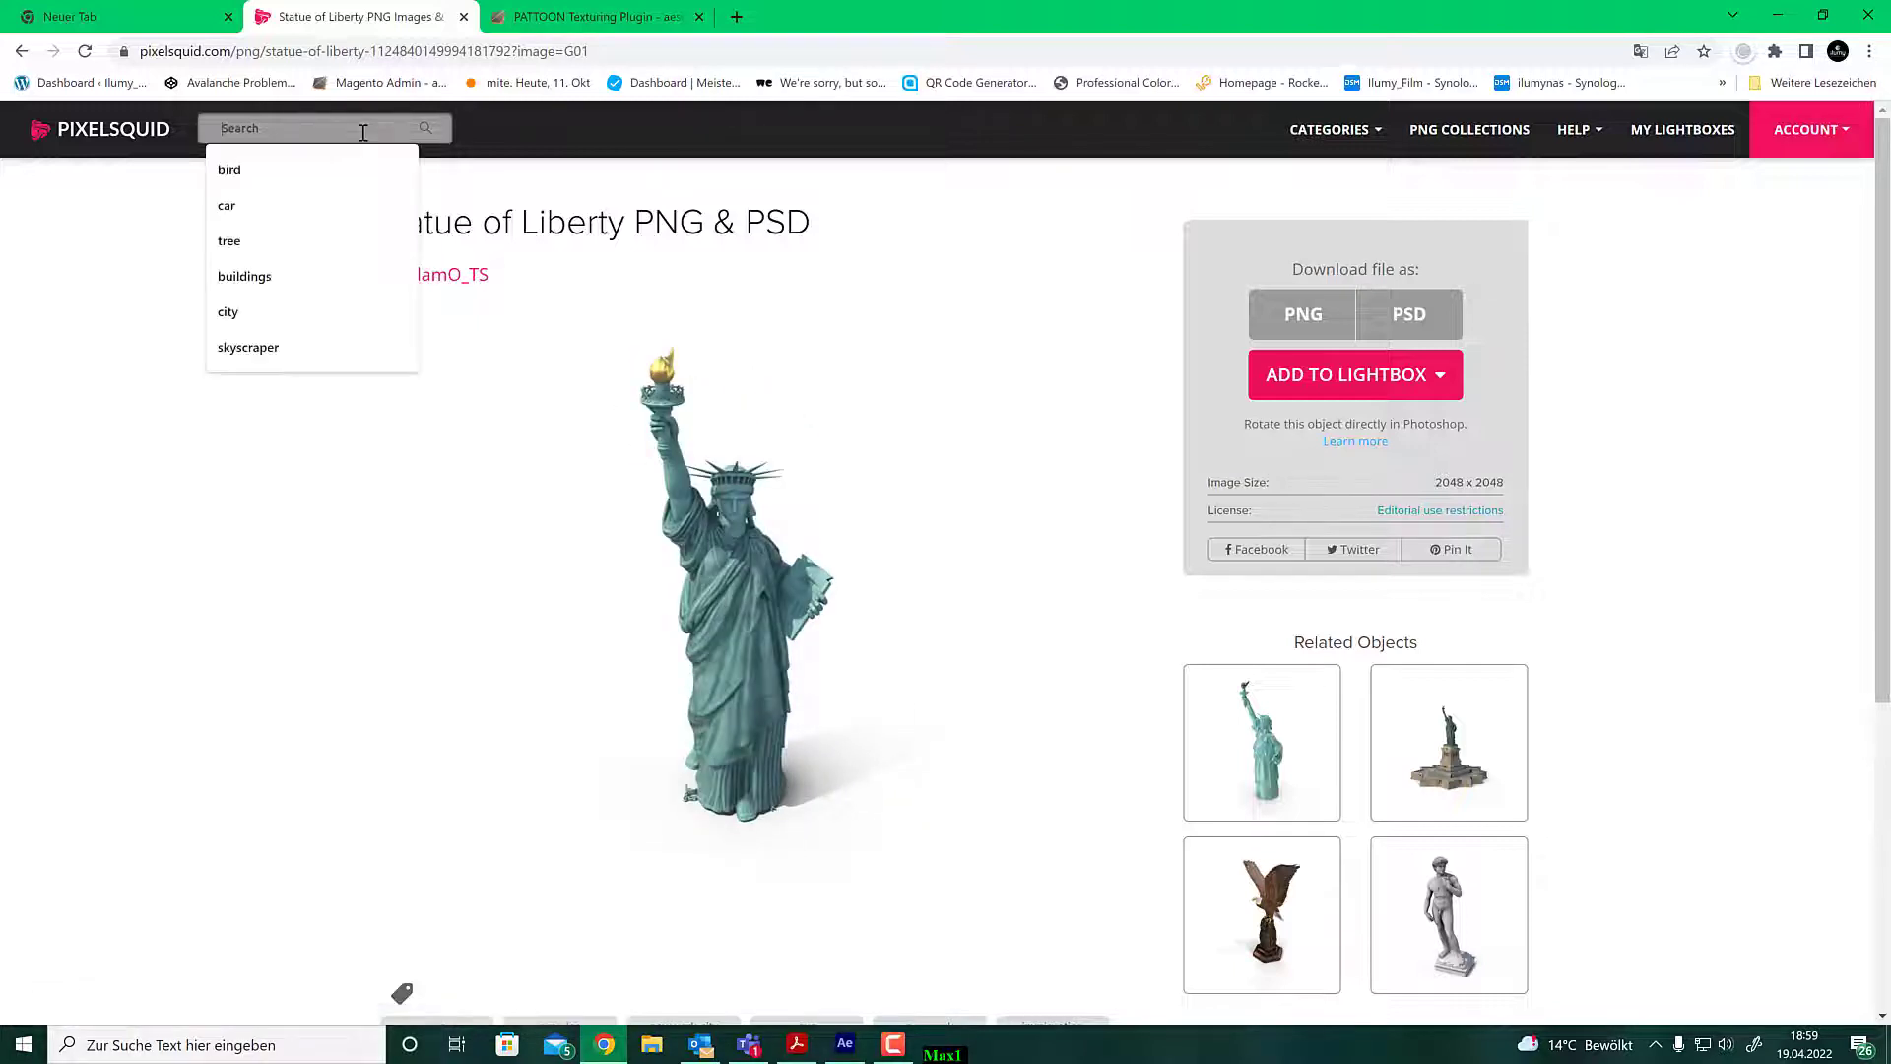
click(139, 138)
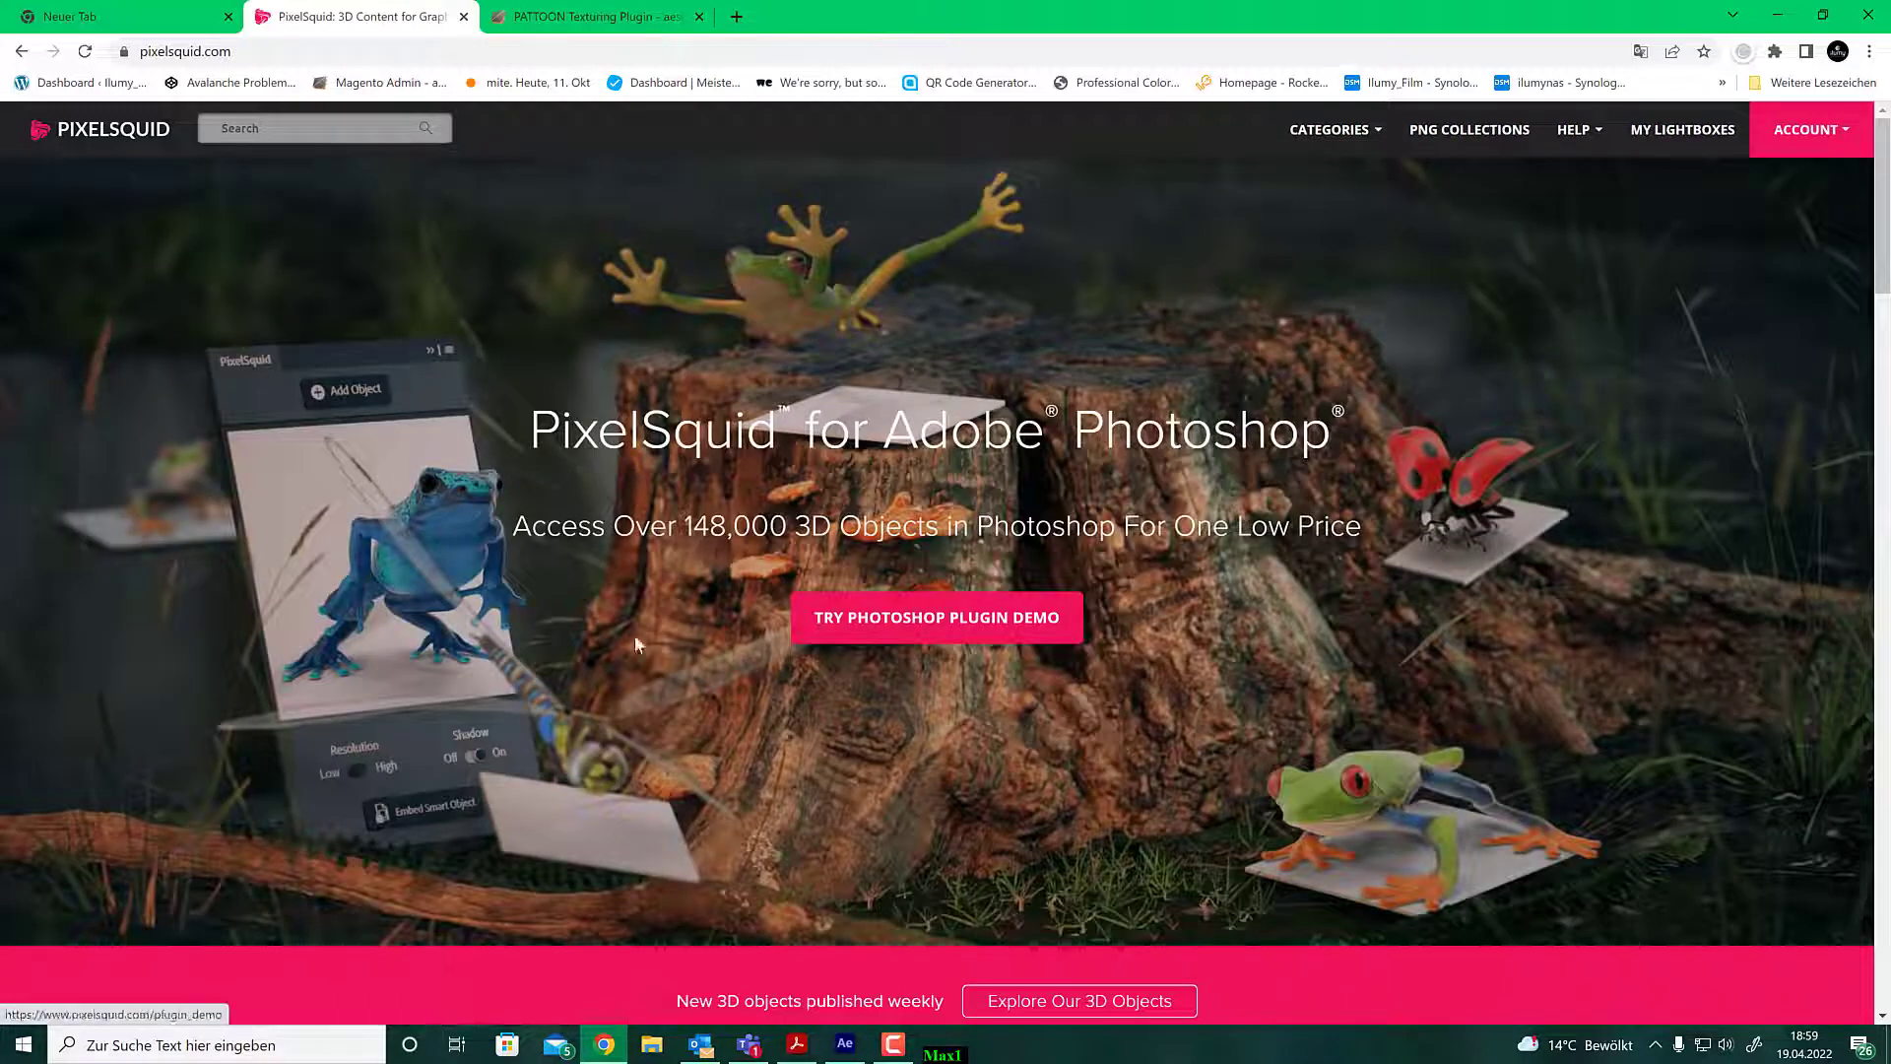
click(261, 125)
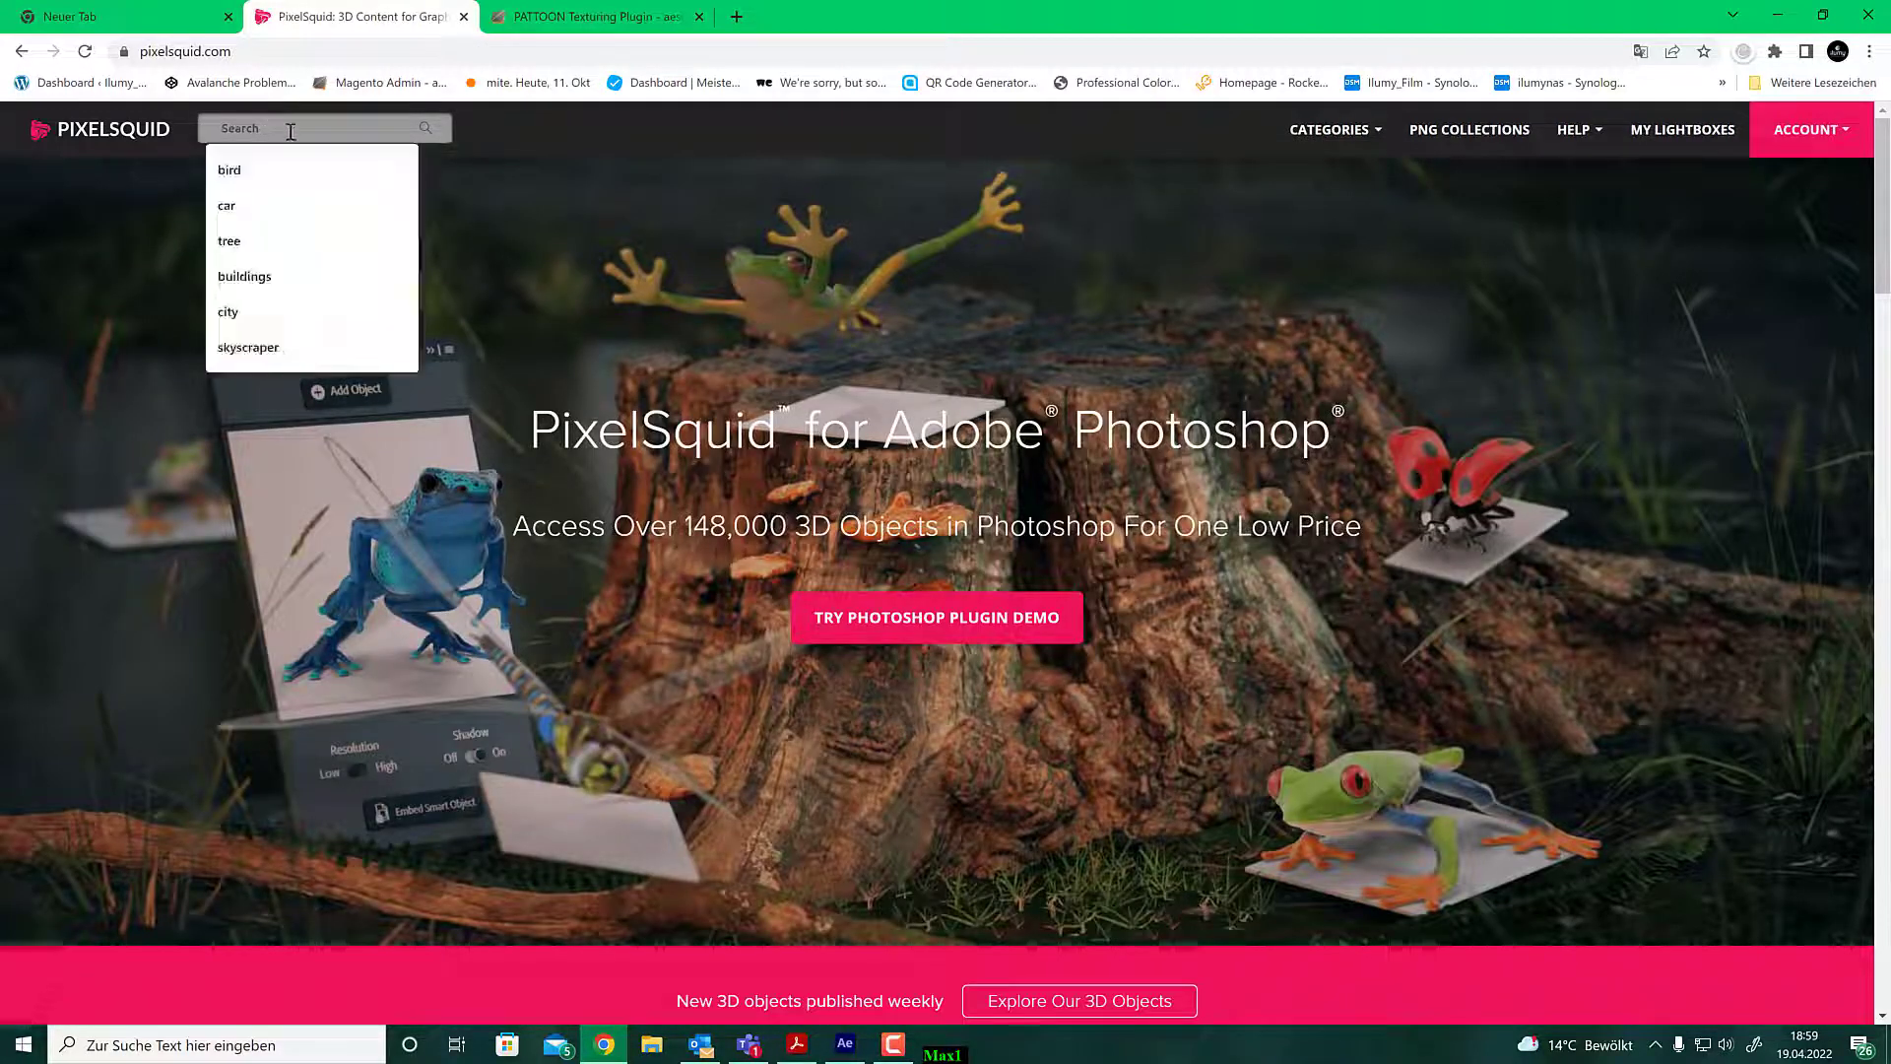
click(253, 175)
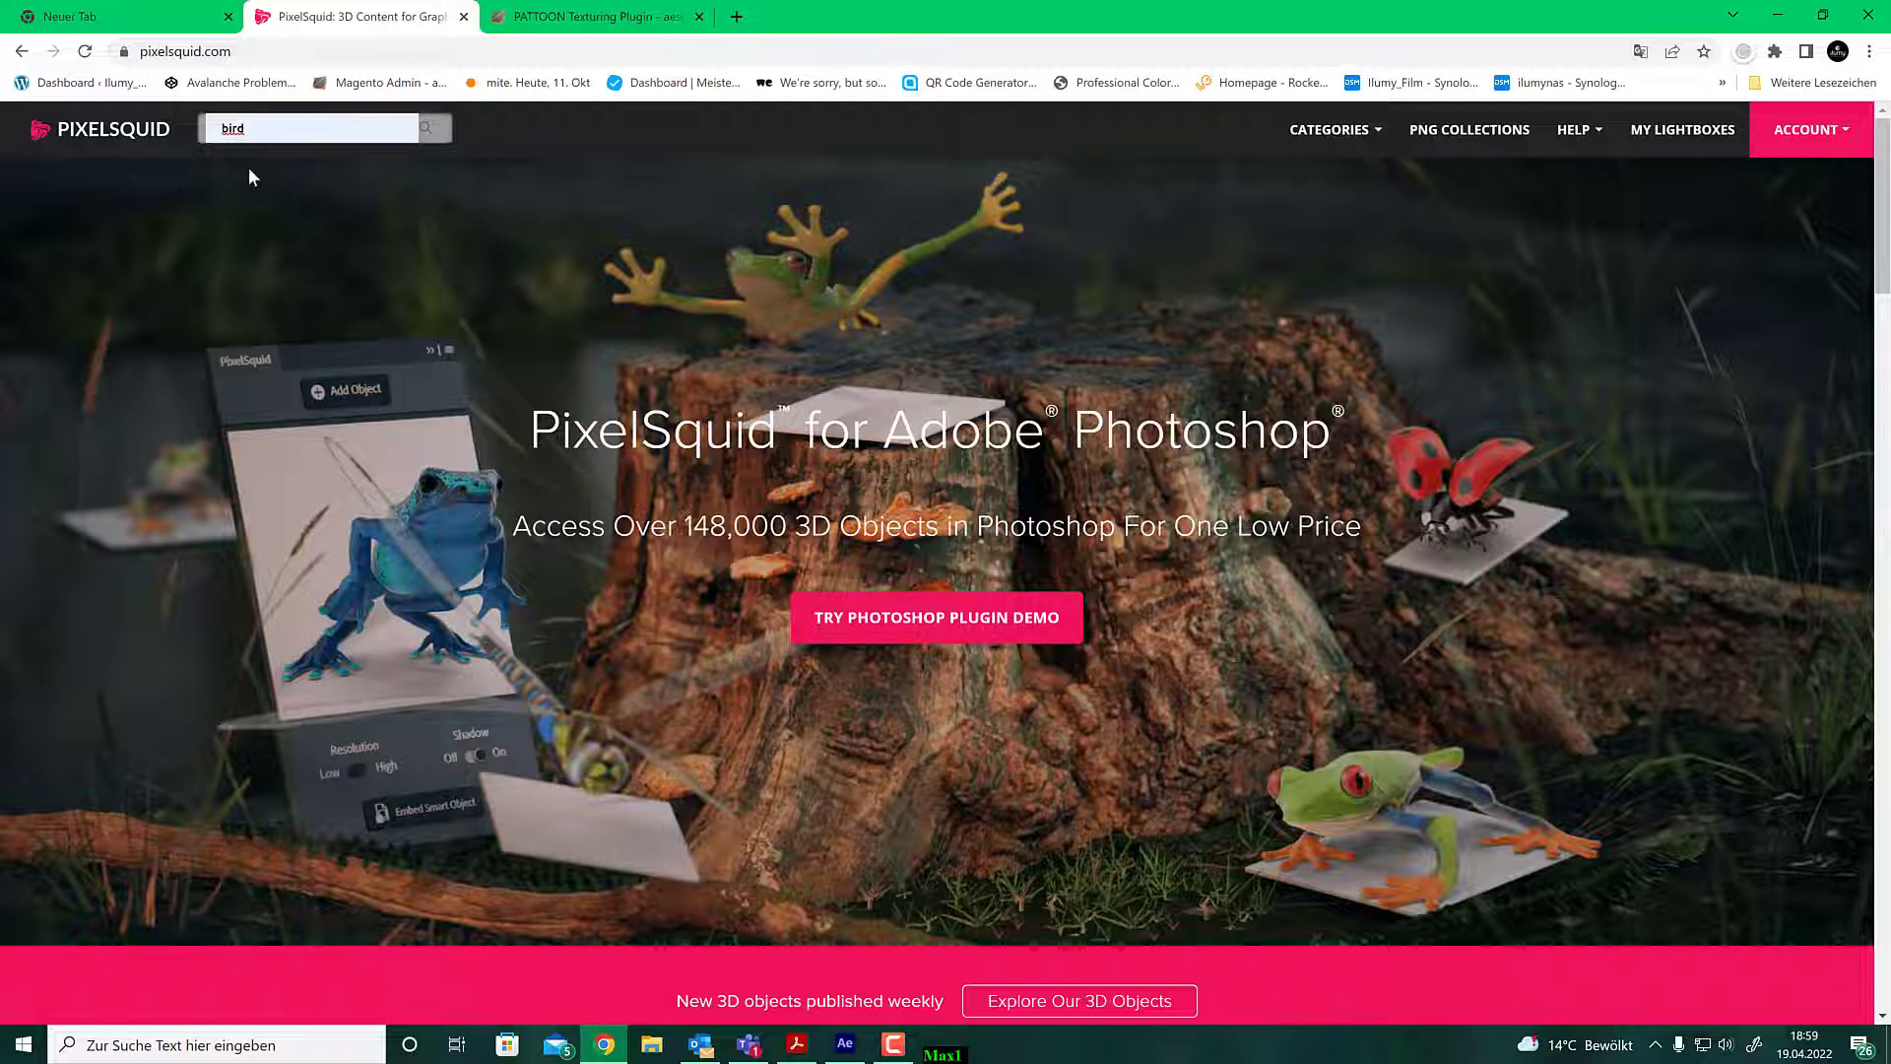
click(425, 129)
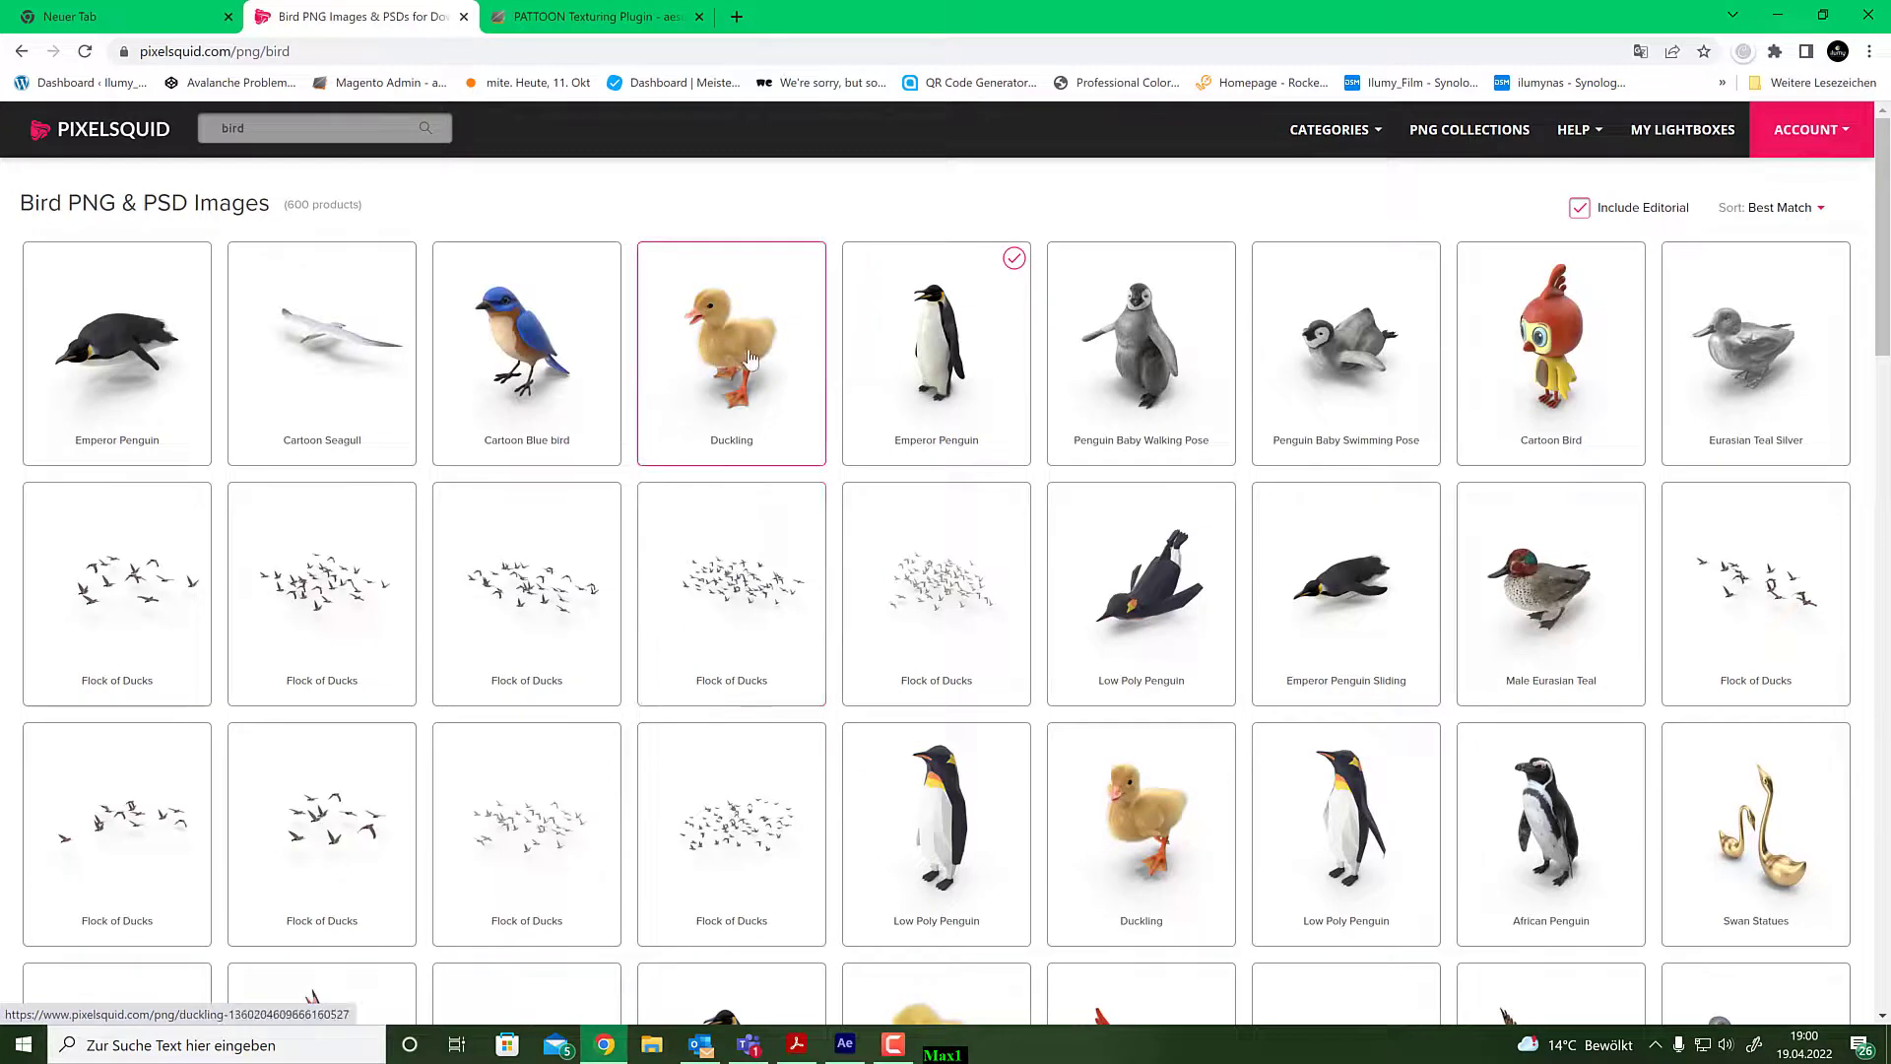
View the upright Emperor Penguin object and its rotatable preview, and switch back to After Effects.
click(927, 364)
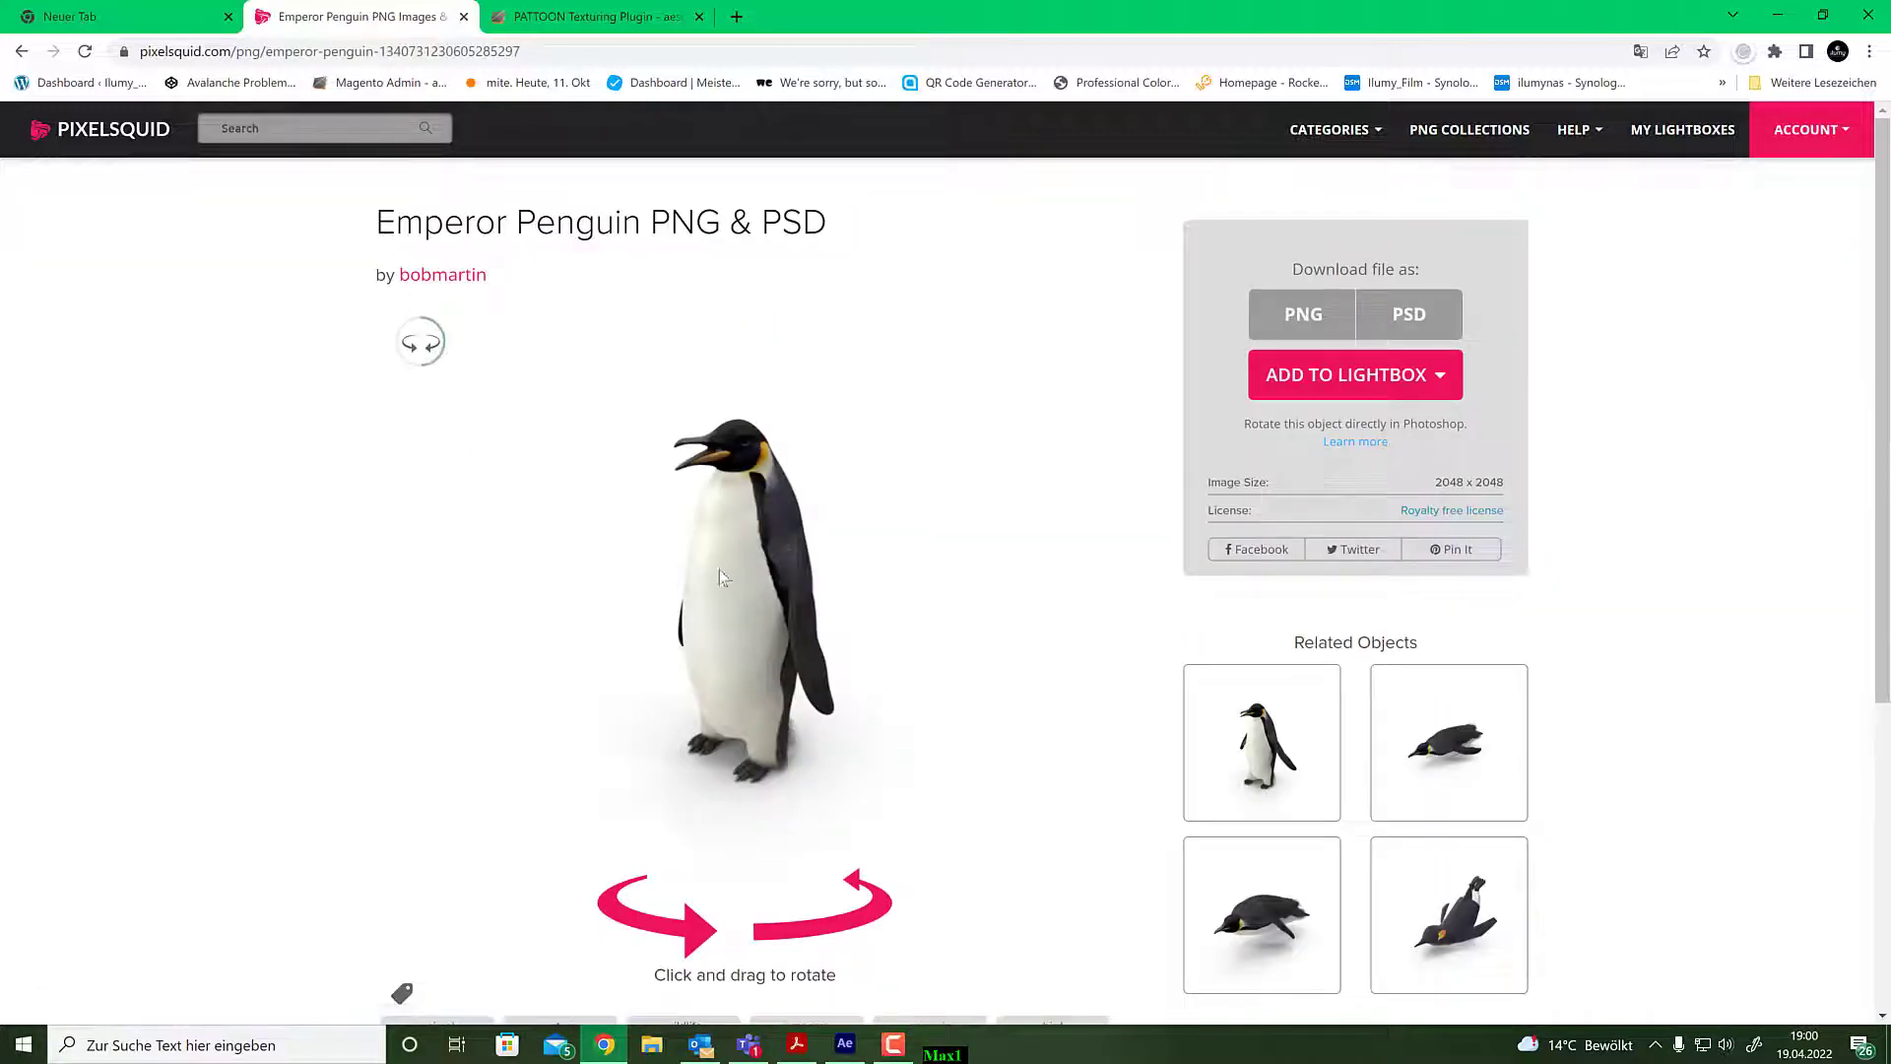
click(420, 340)
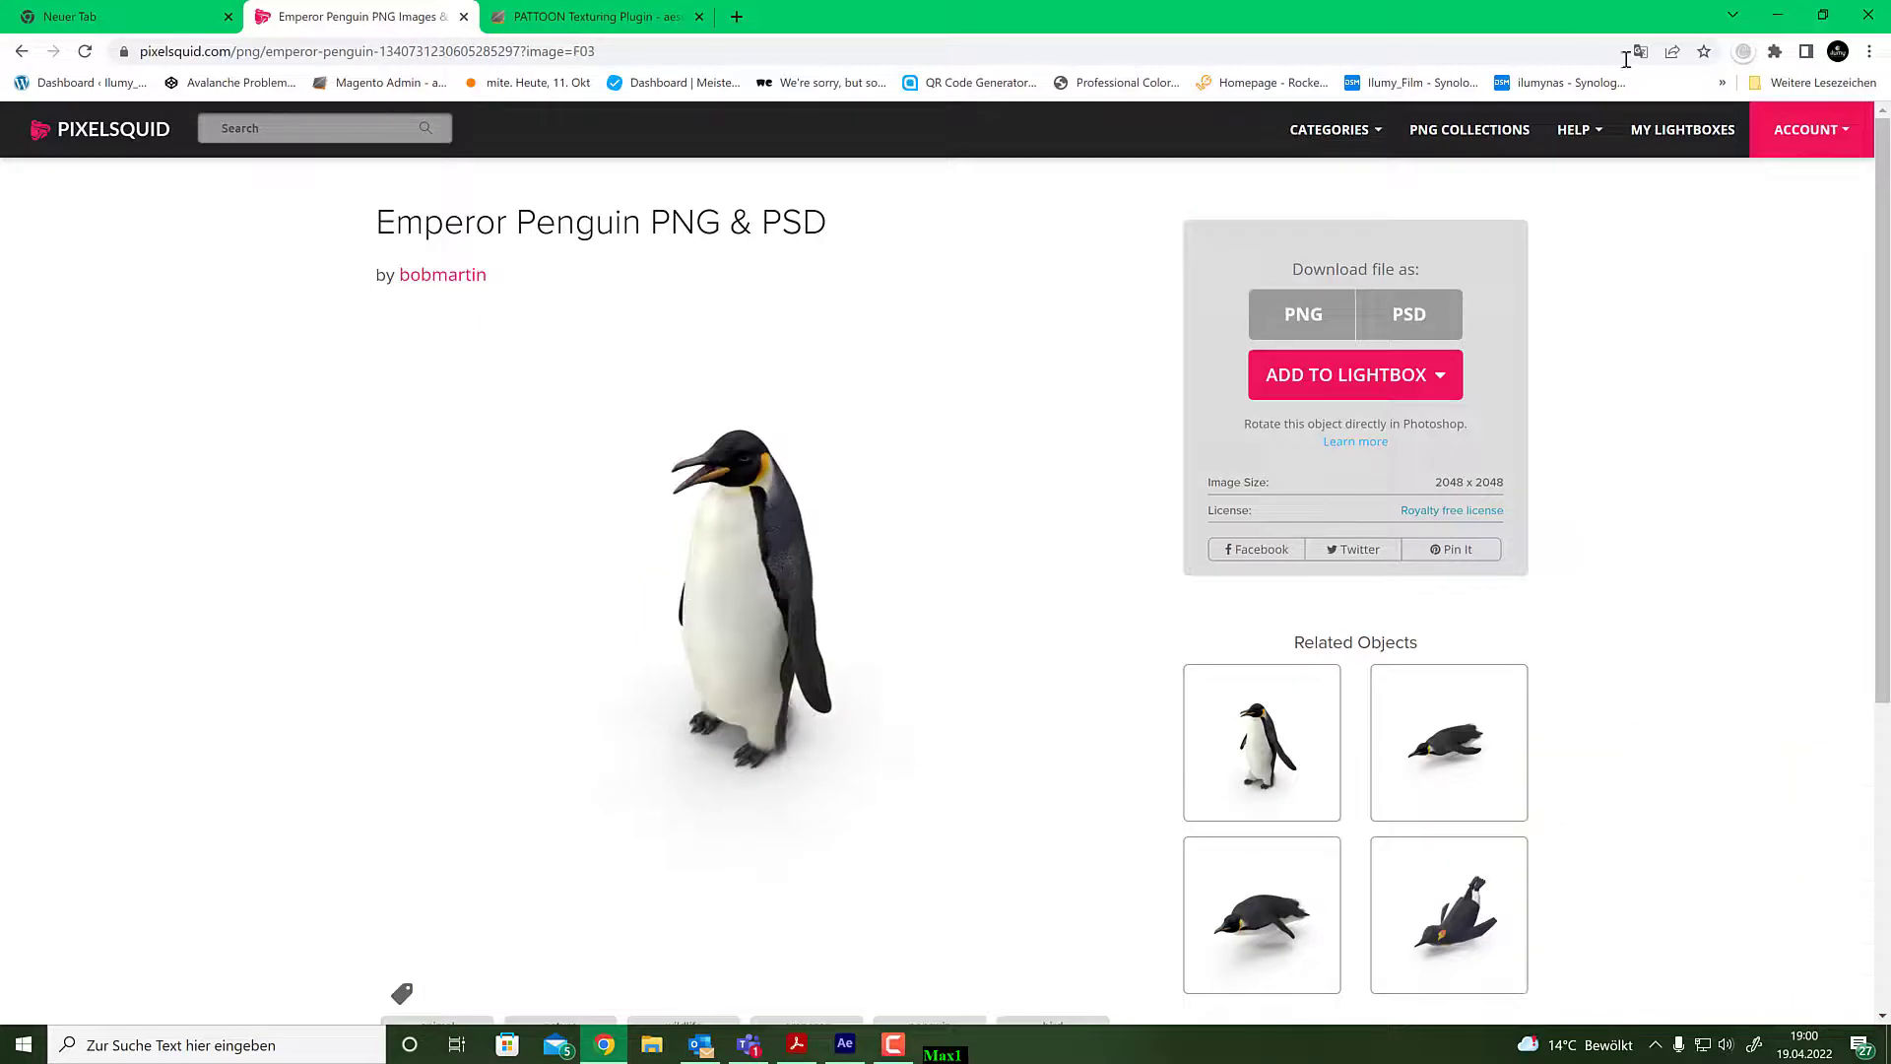
click(1778, 15)
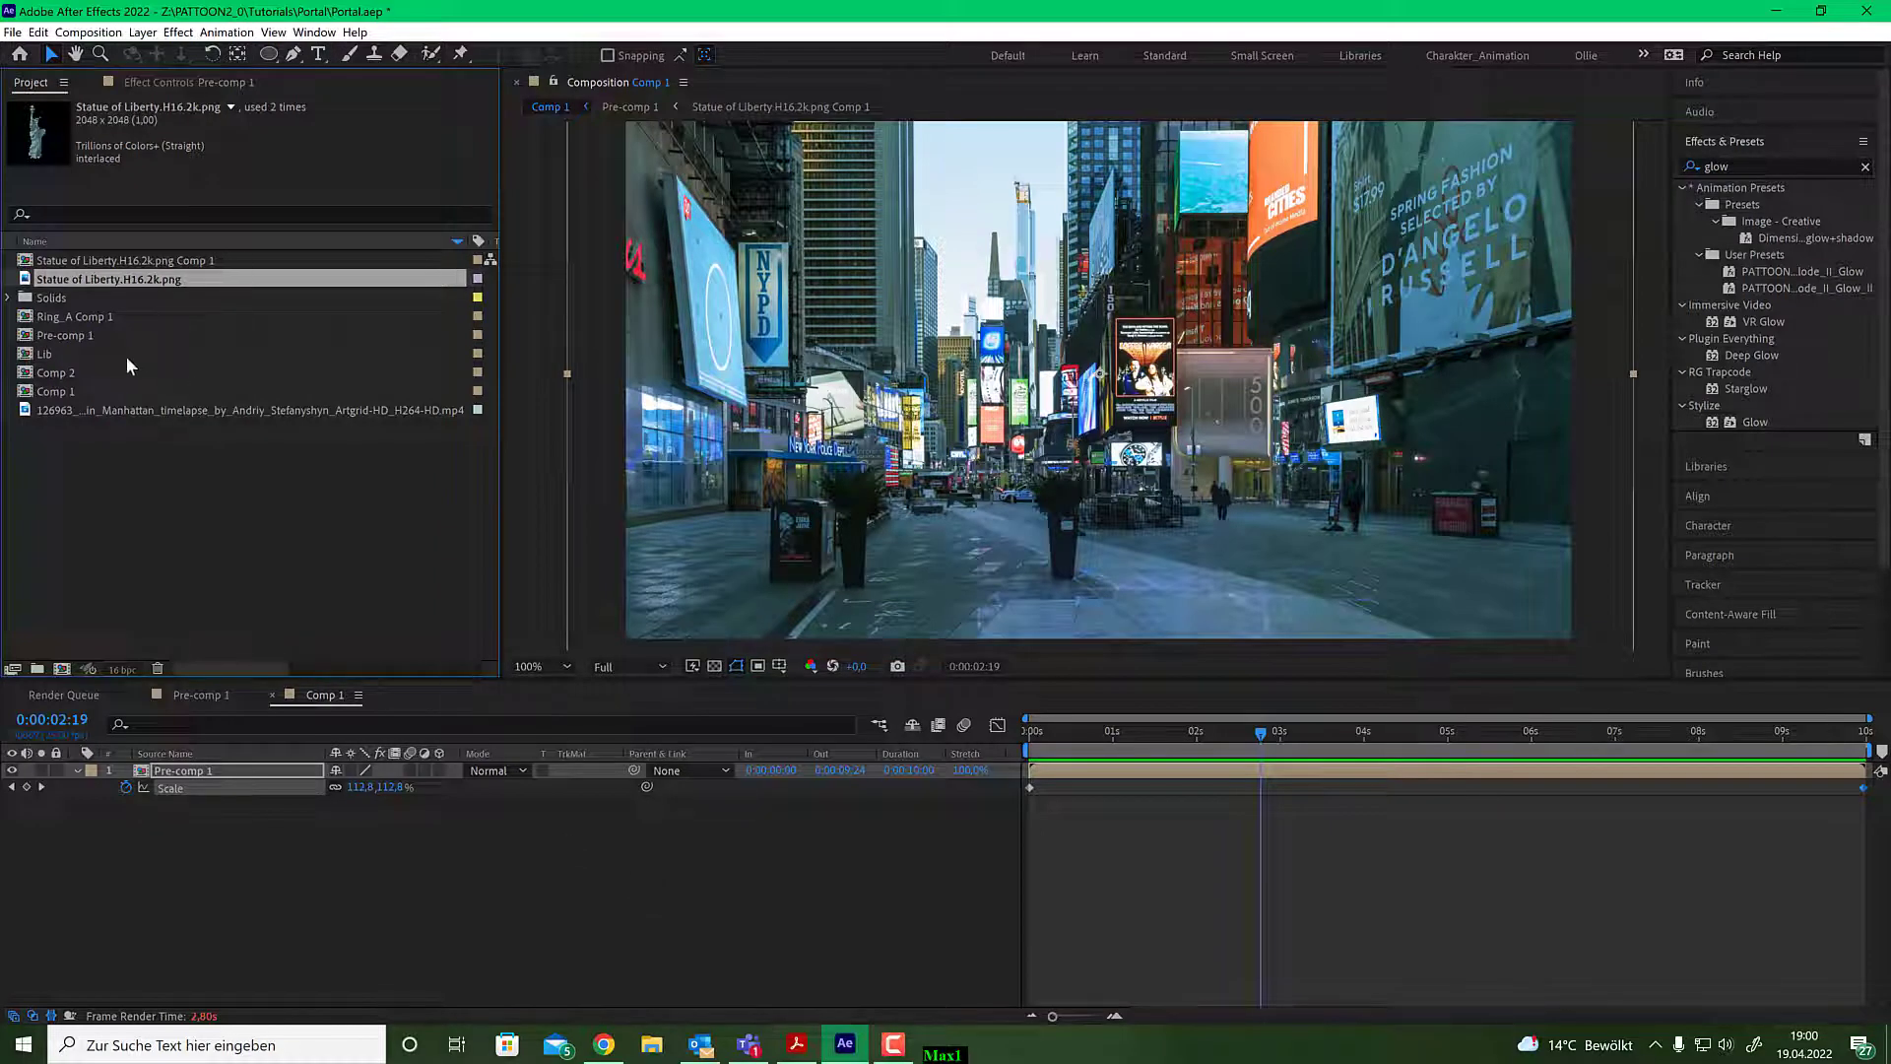
Create a new 1920 x 1080 composition with the HDTV 1080 25 preset, 25 fps and a 10-second duration.
click(61, 669)
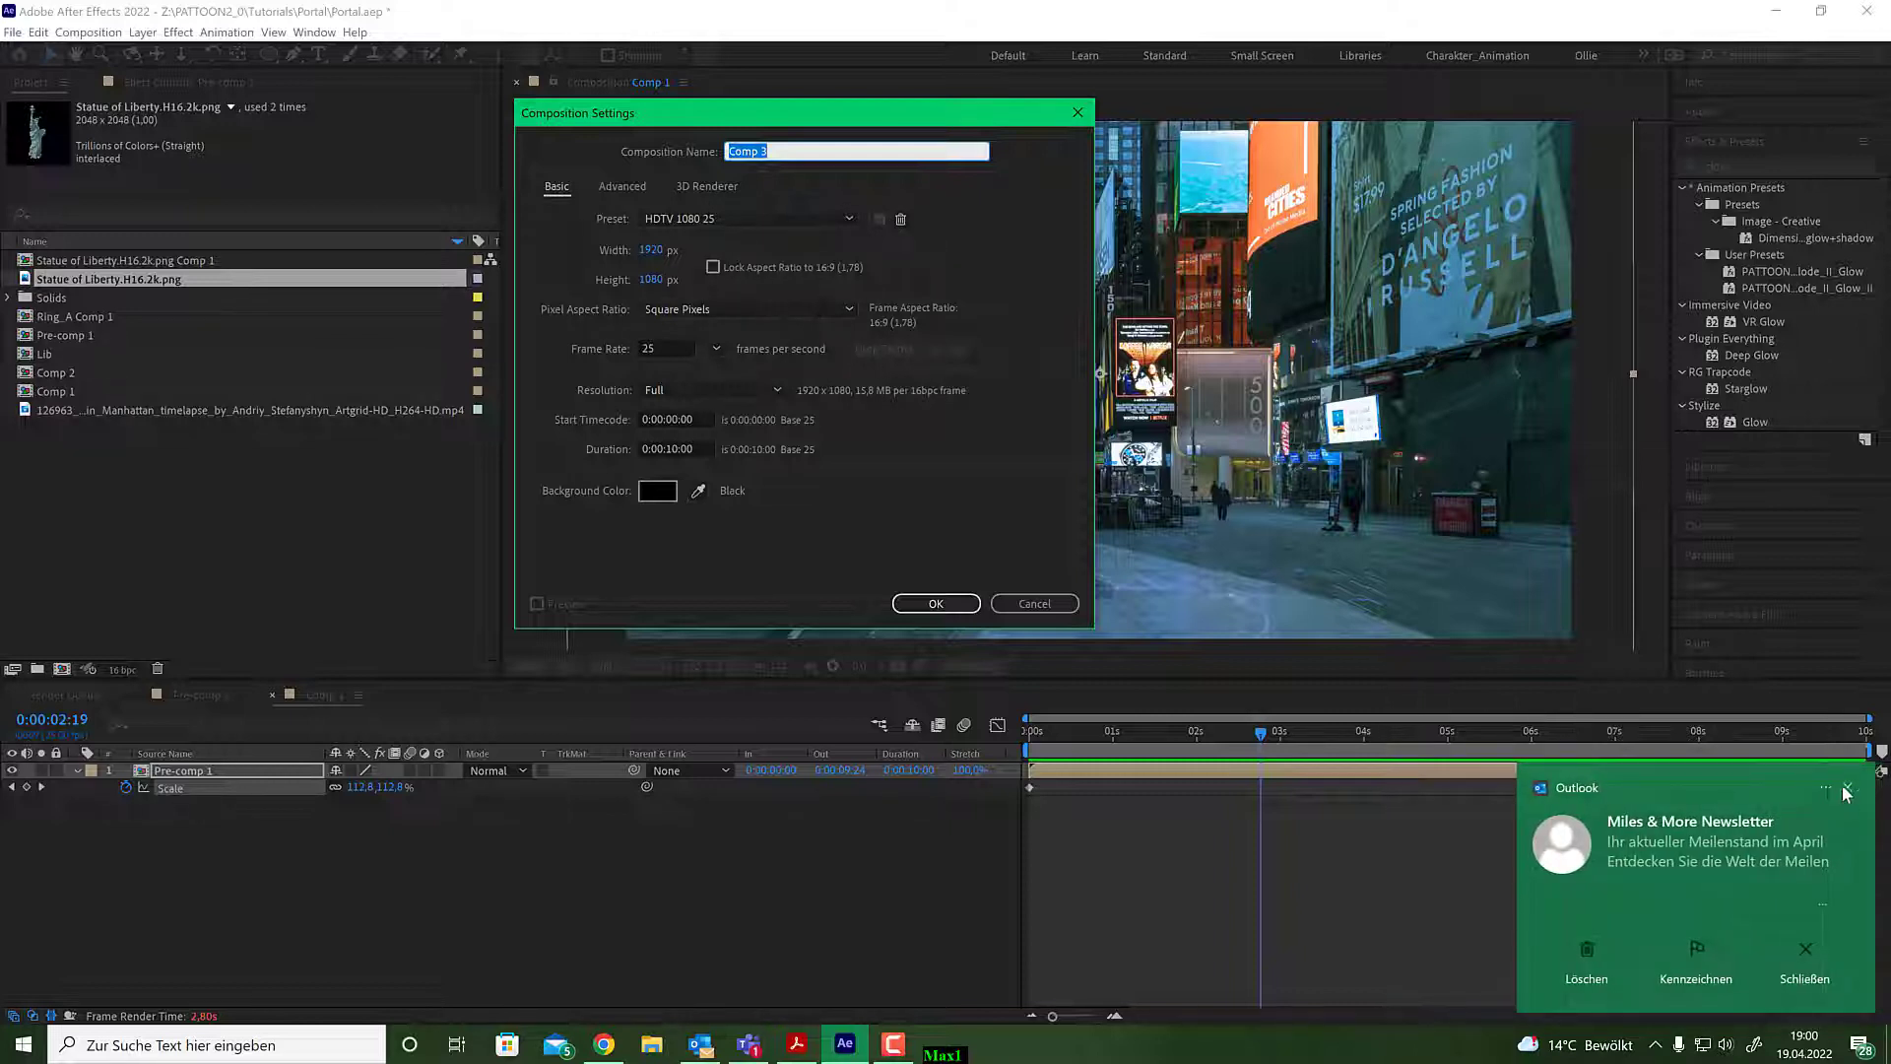
click(1846, 789)
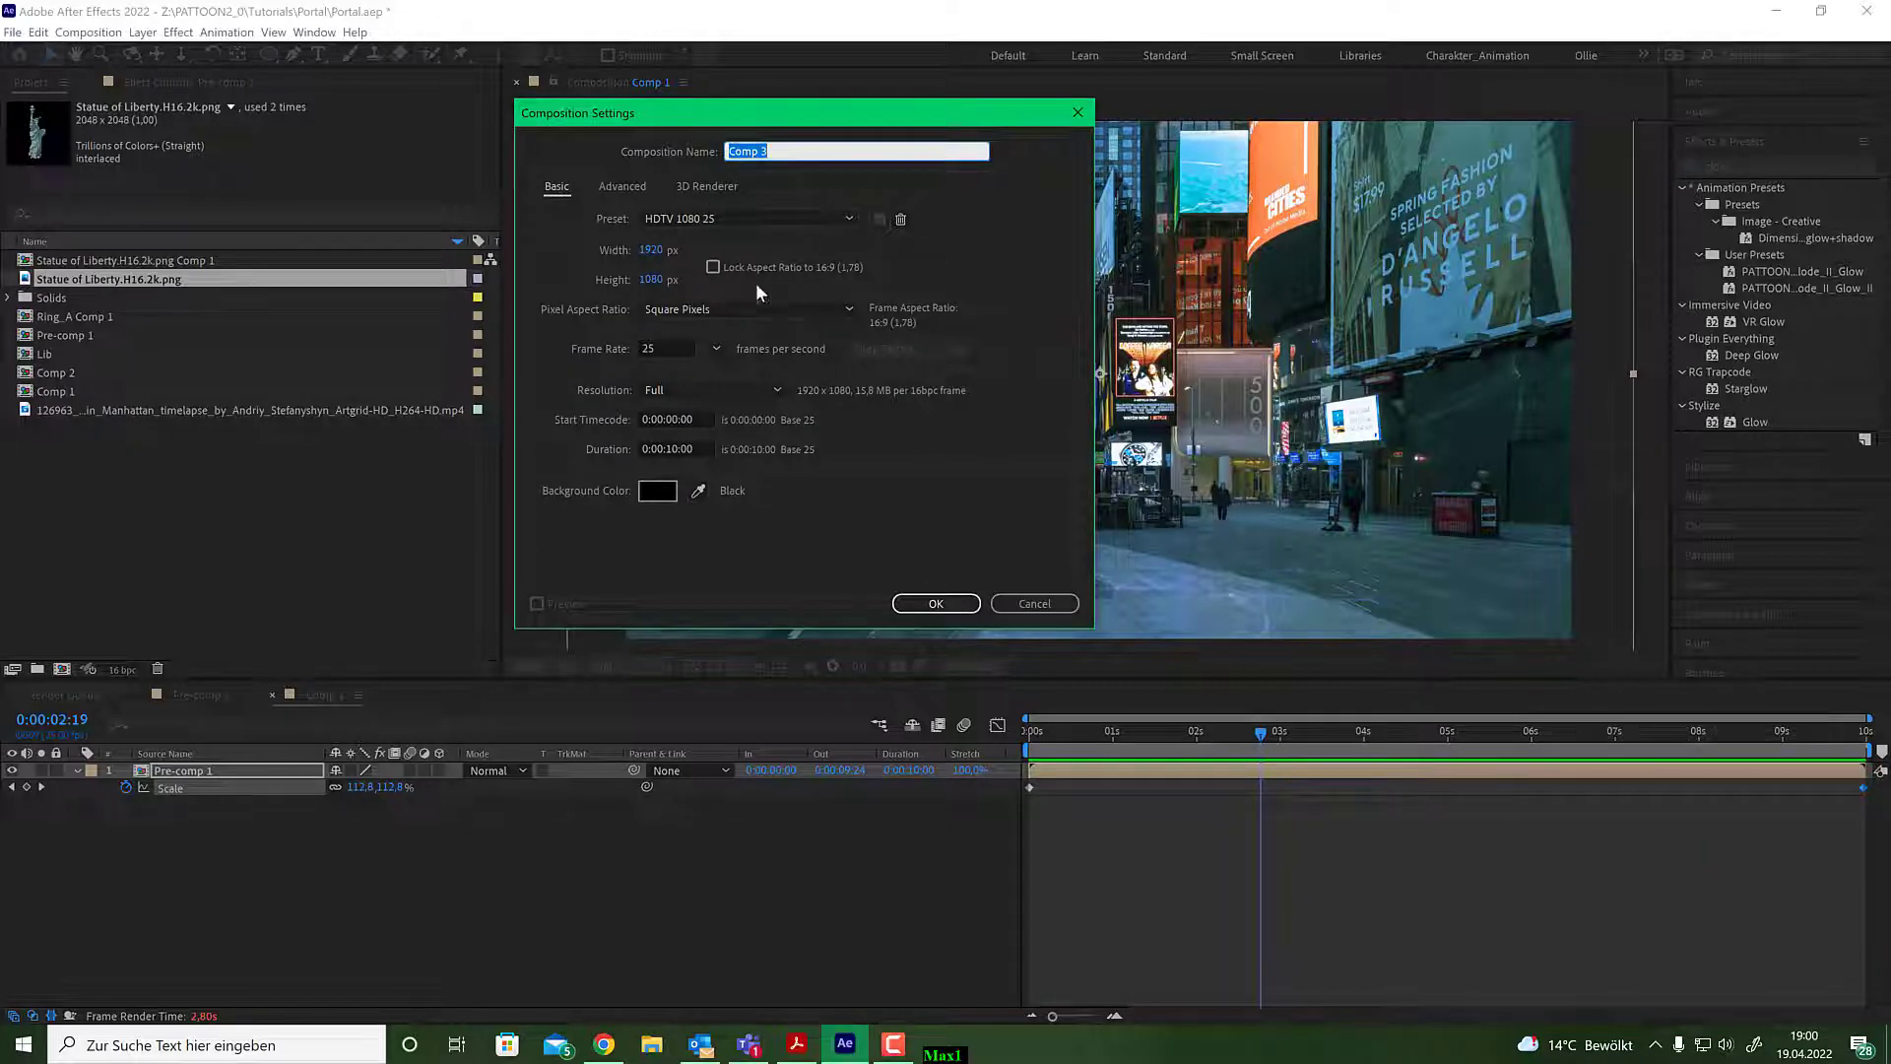
click(717, 348)
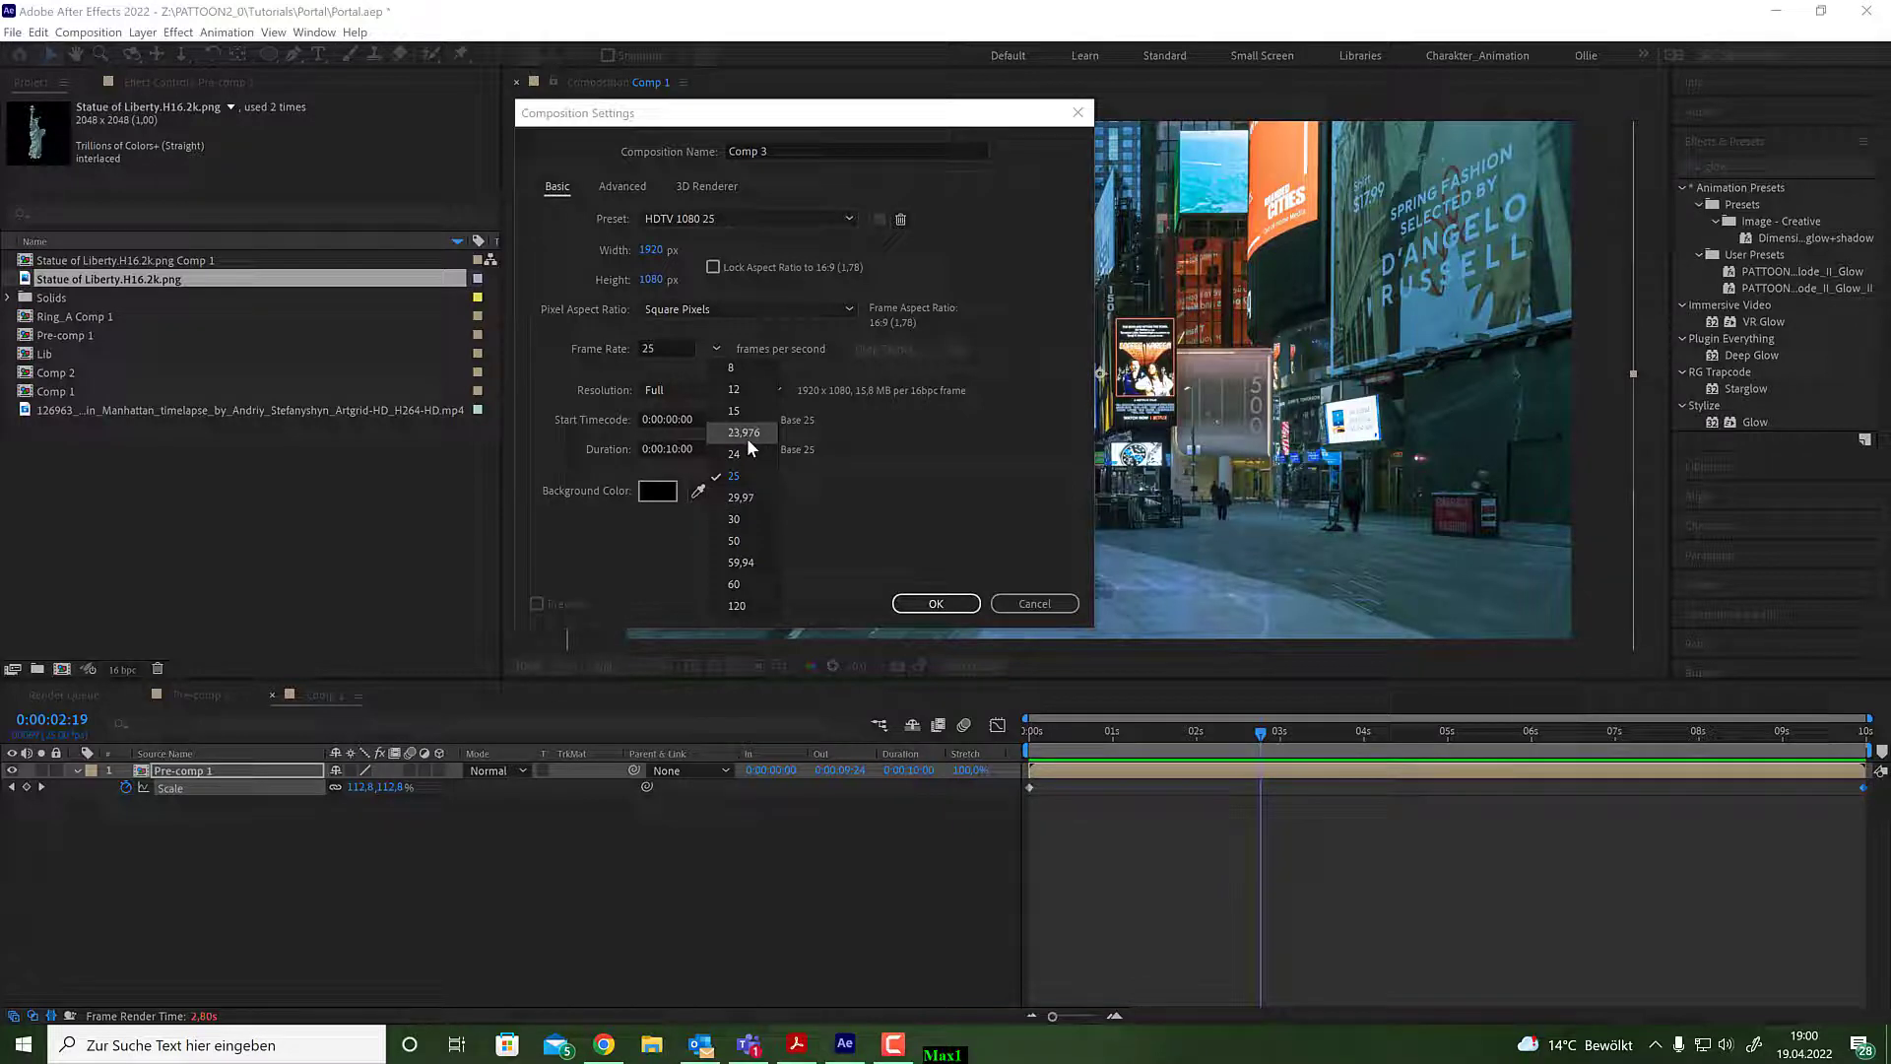
click(896, 440)
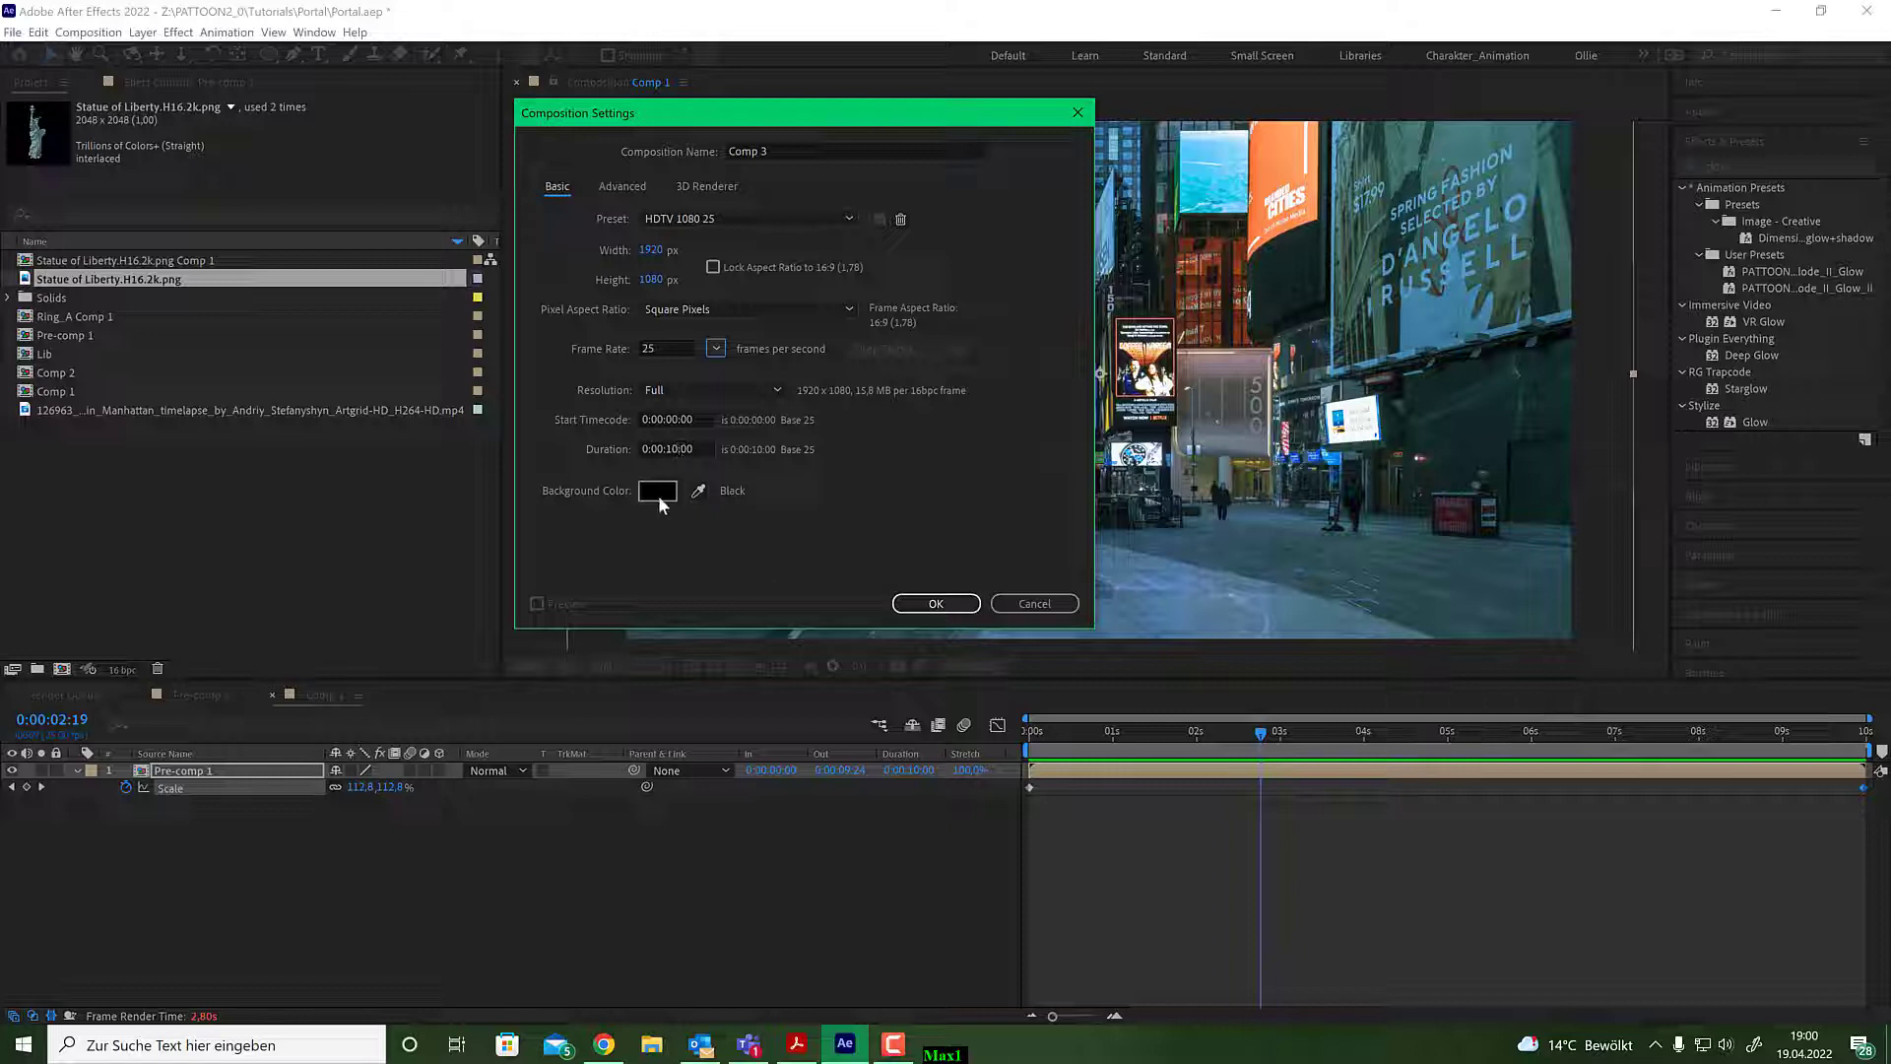
click(931, 600)
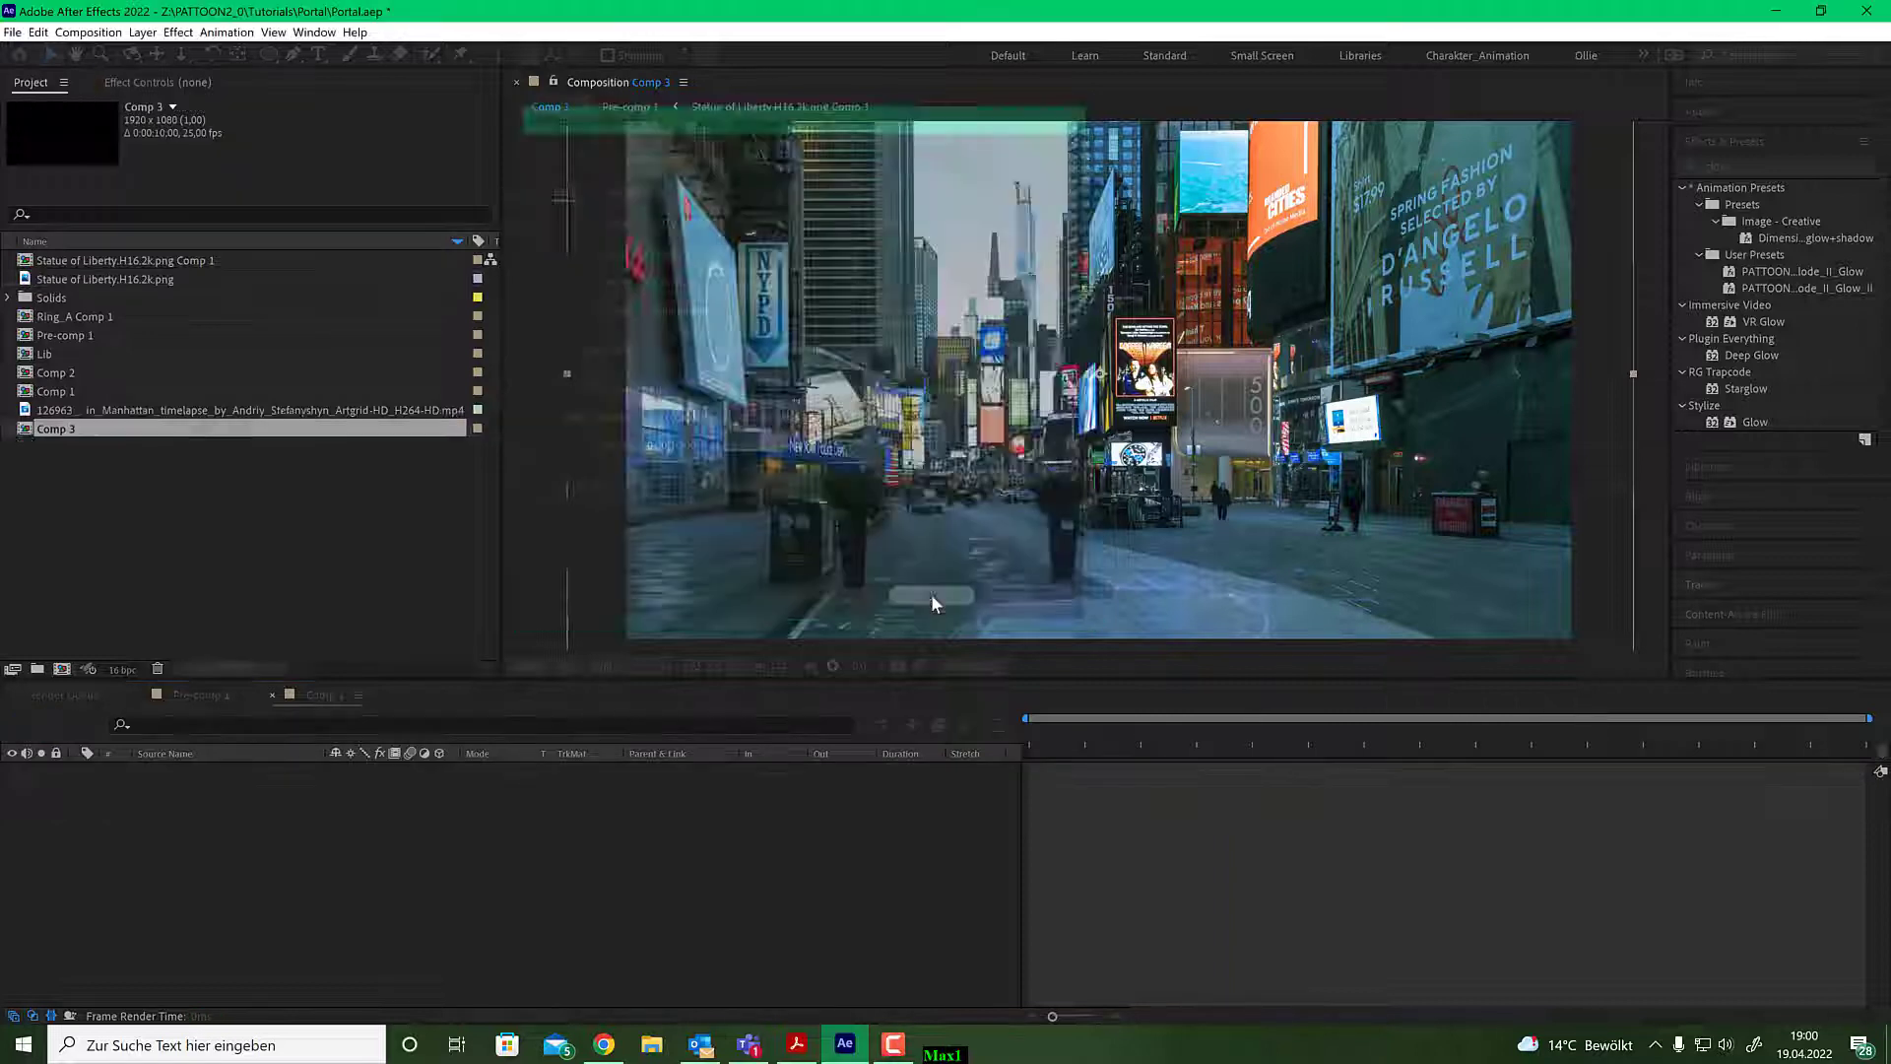
Add the Manhattan timelapse footage to the new composition and place the Statue of Liberty PNG as a layer above it.
click(99, 280)
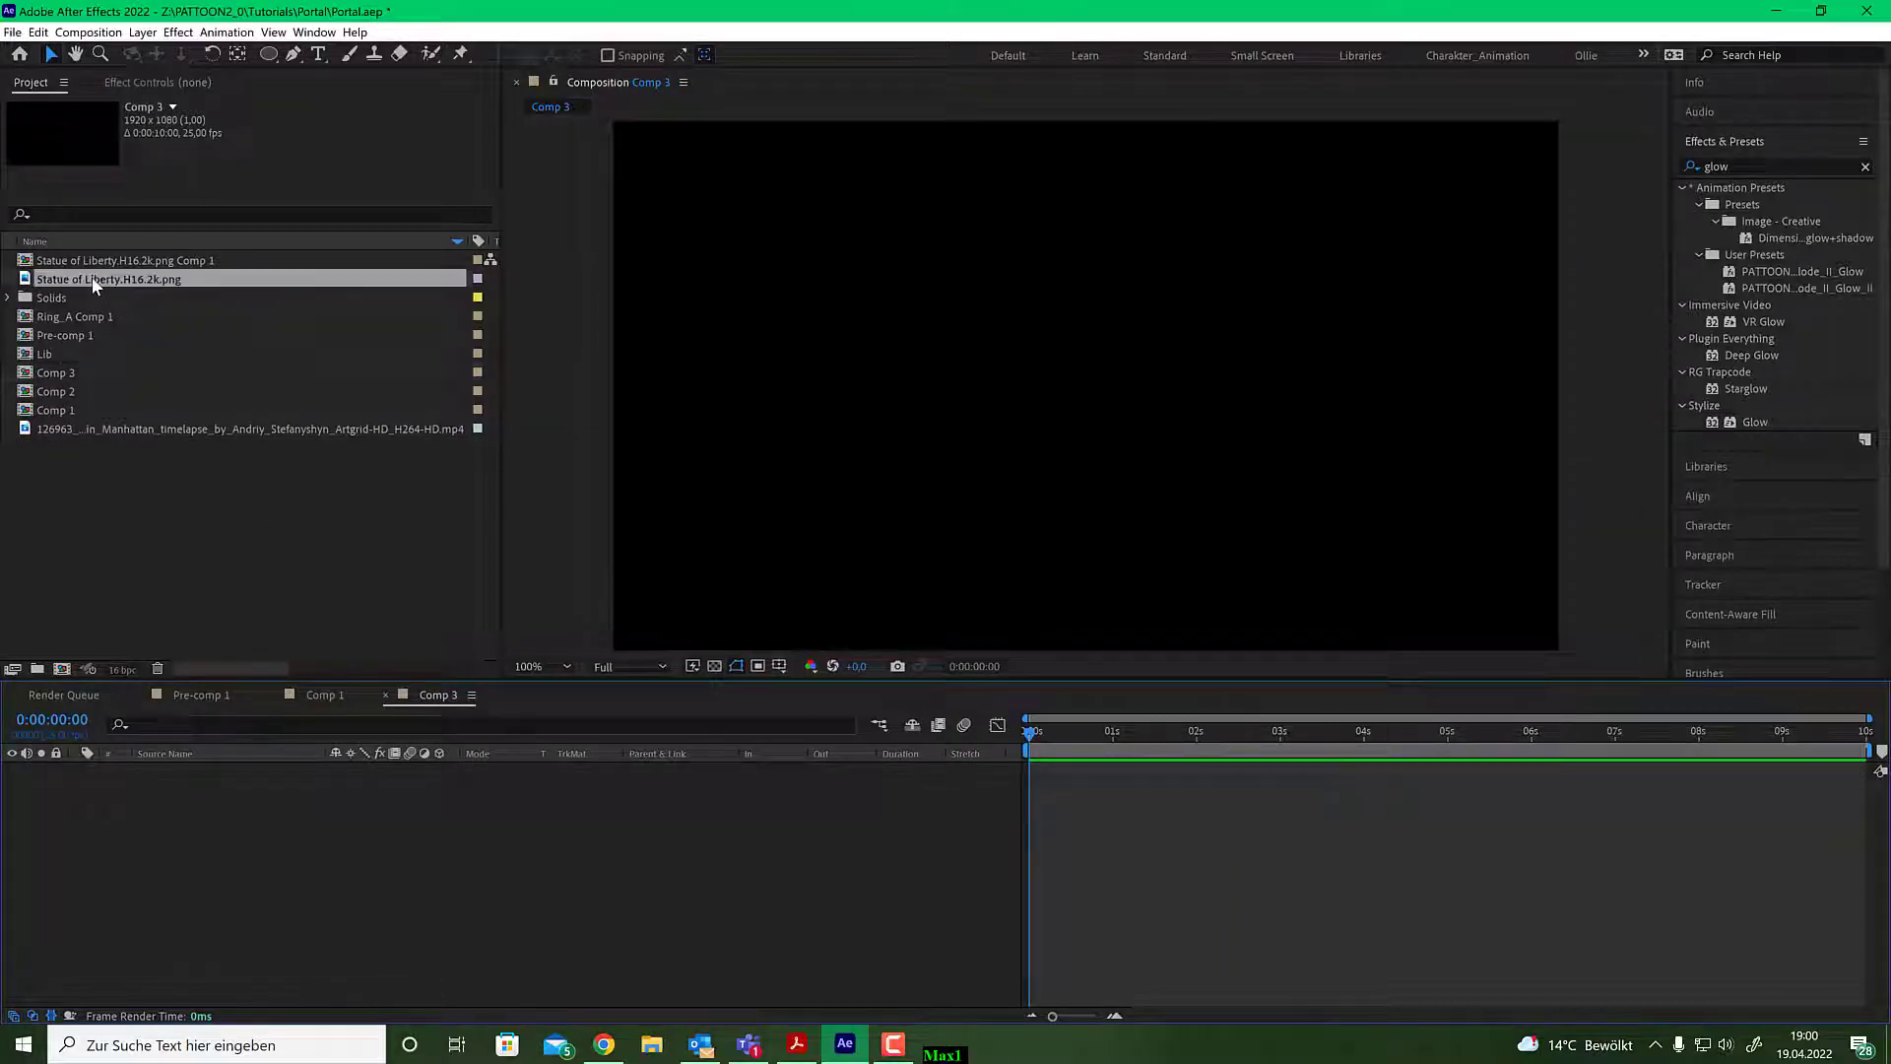
drag(114, 429, 219, 811)
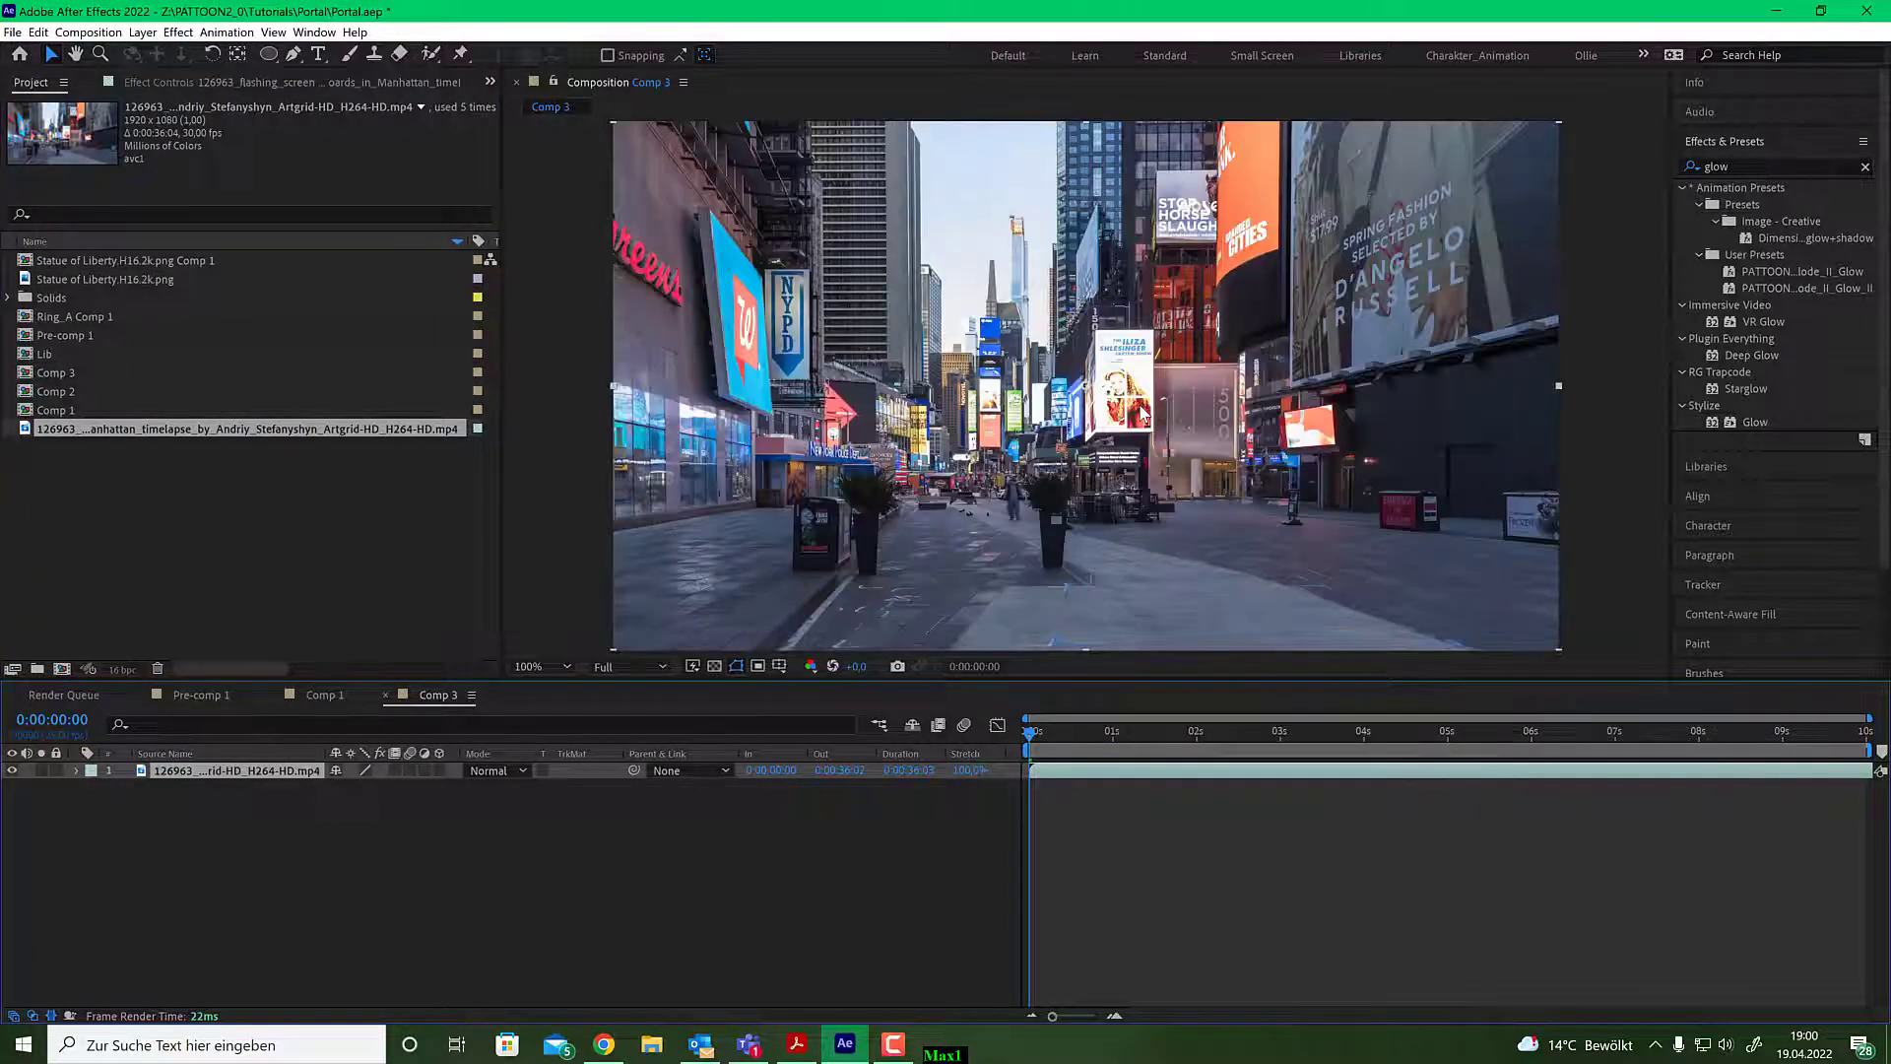
drag(65, 280, 153, 772)
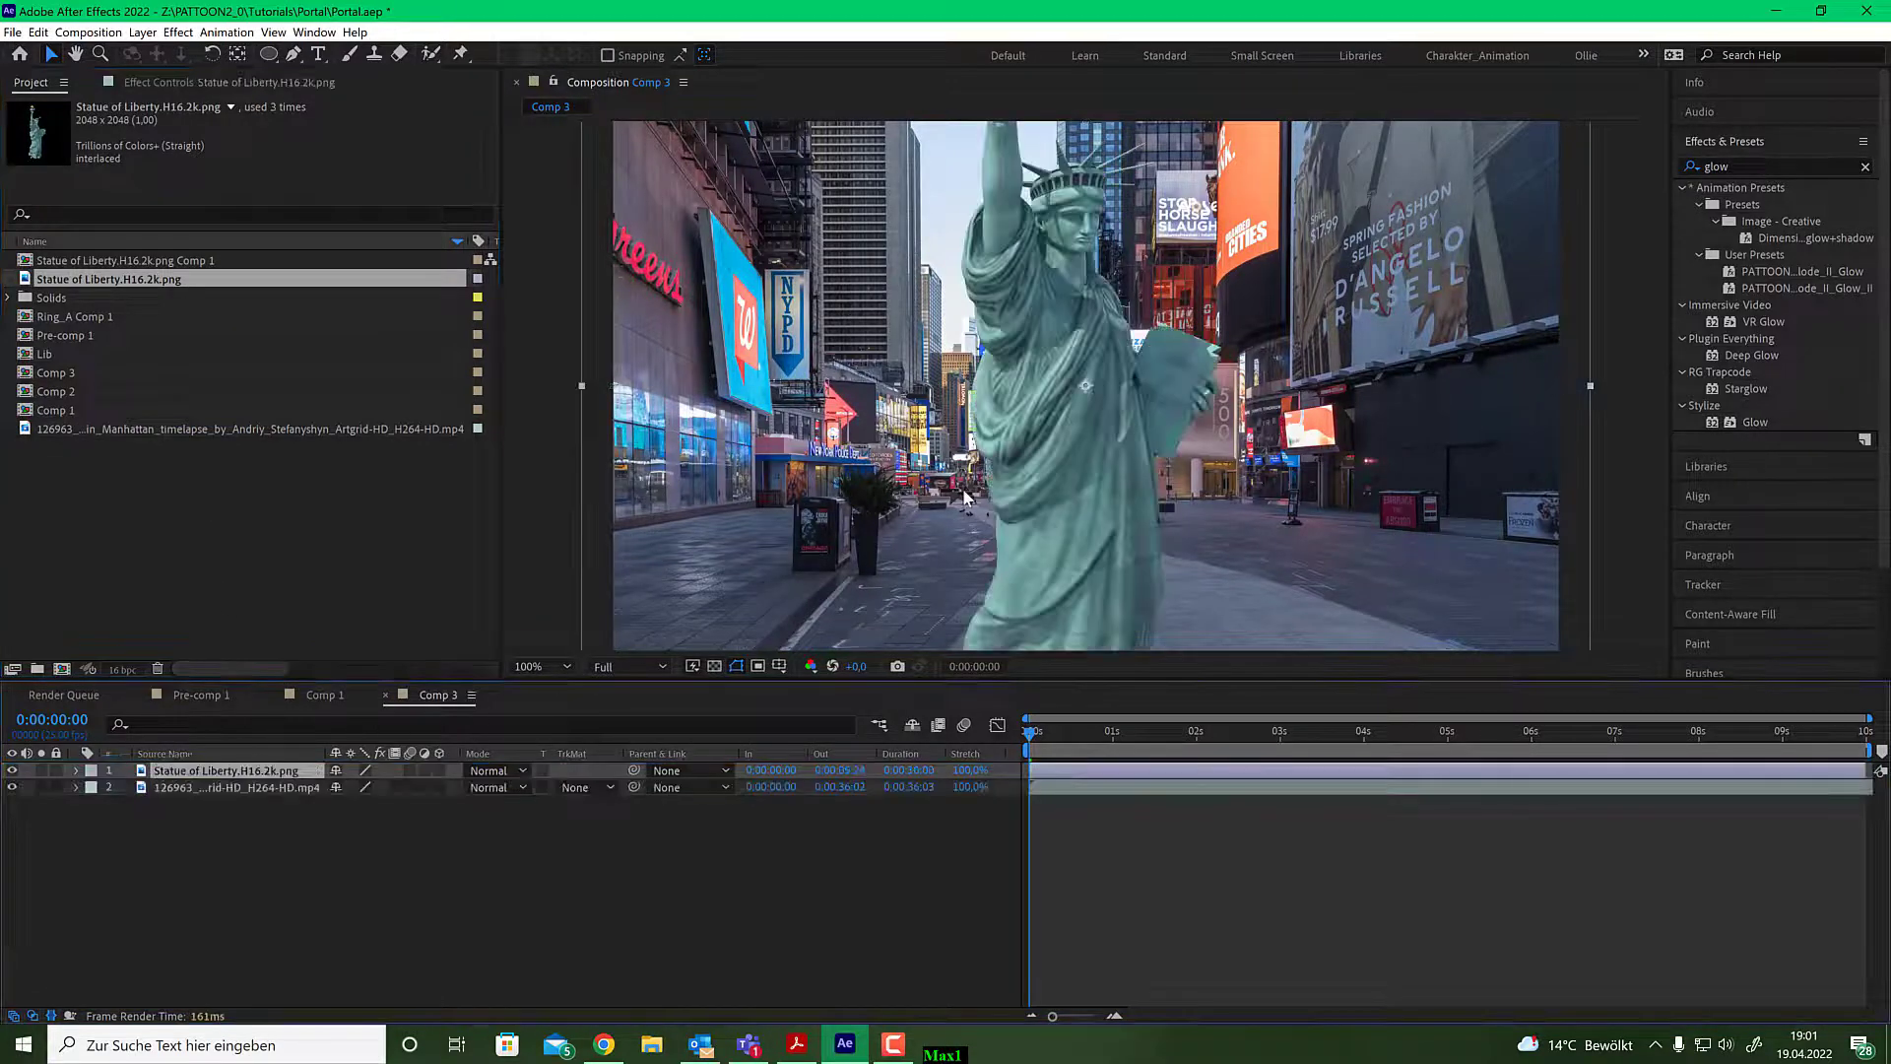
Scale the Statue of Liberty layer to 50% and move it slightly down and left on the street.
key(comma)
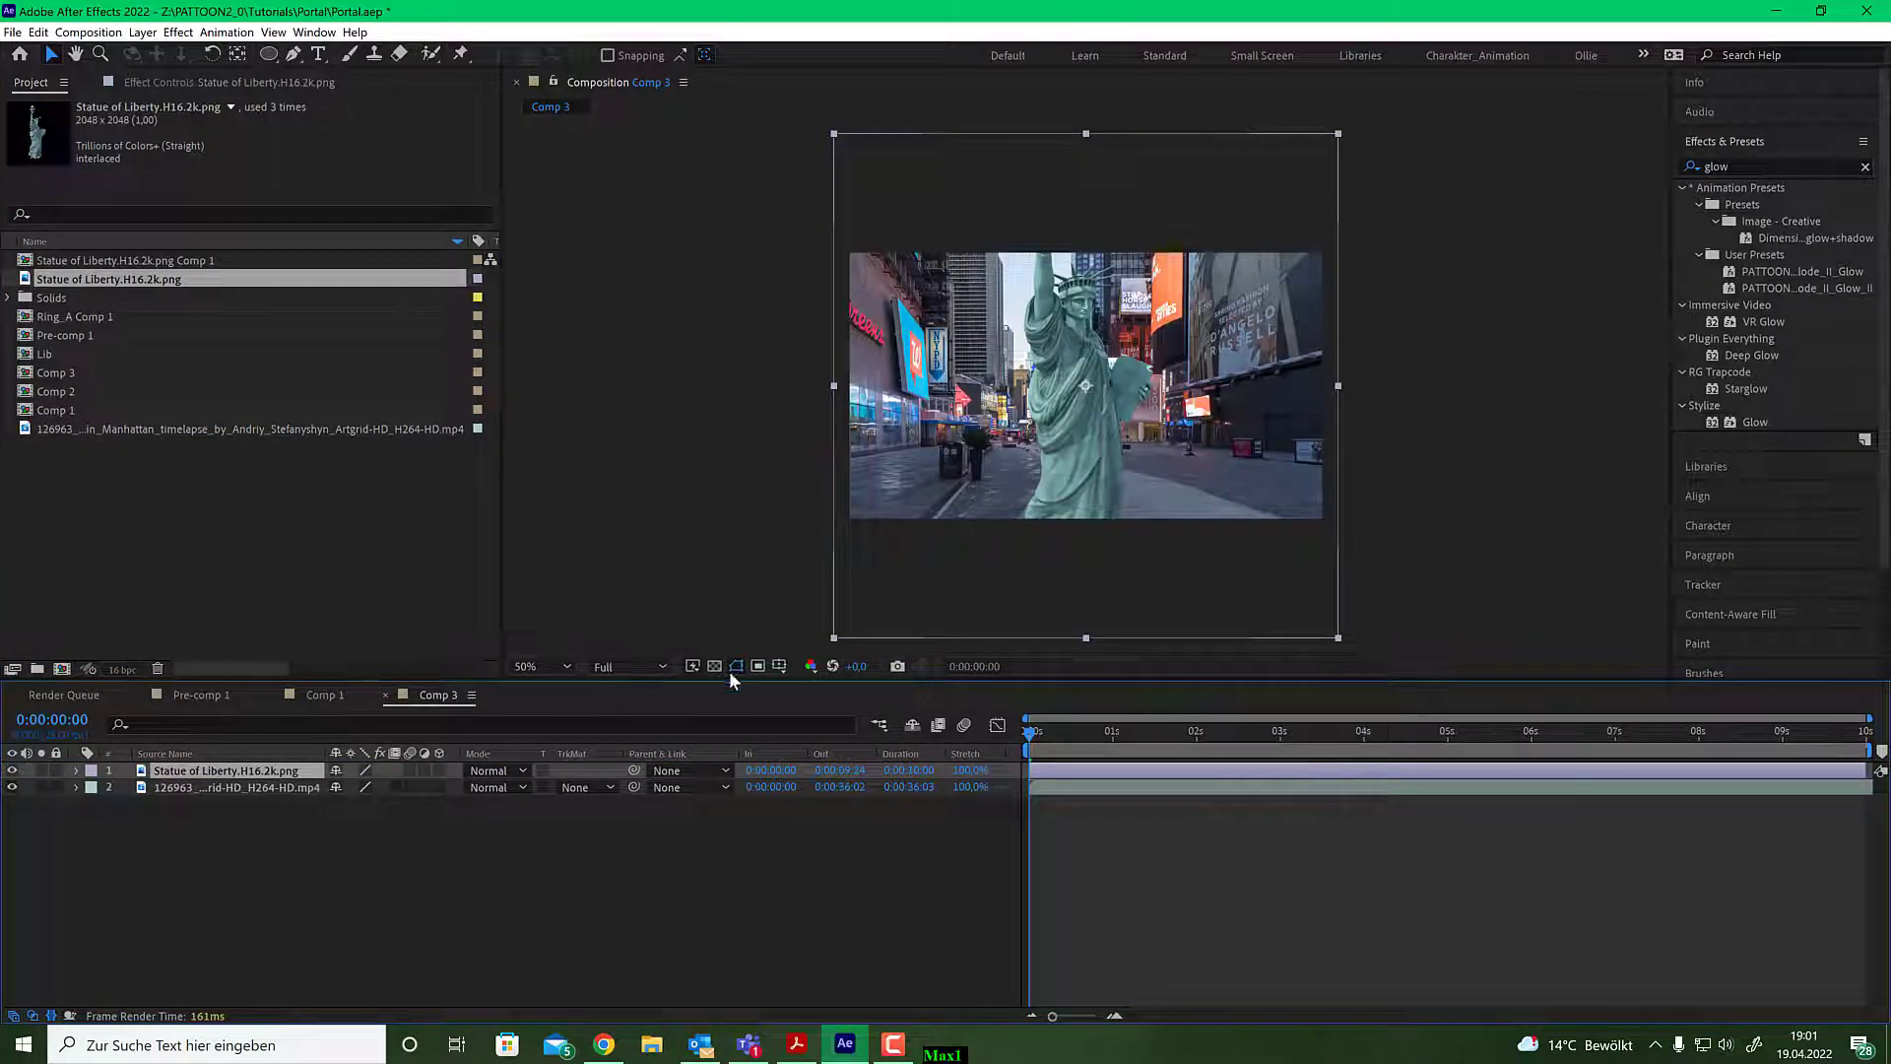
key(s)
drag(386, 787, 339, 787)
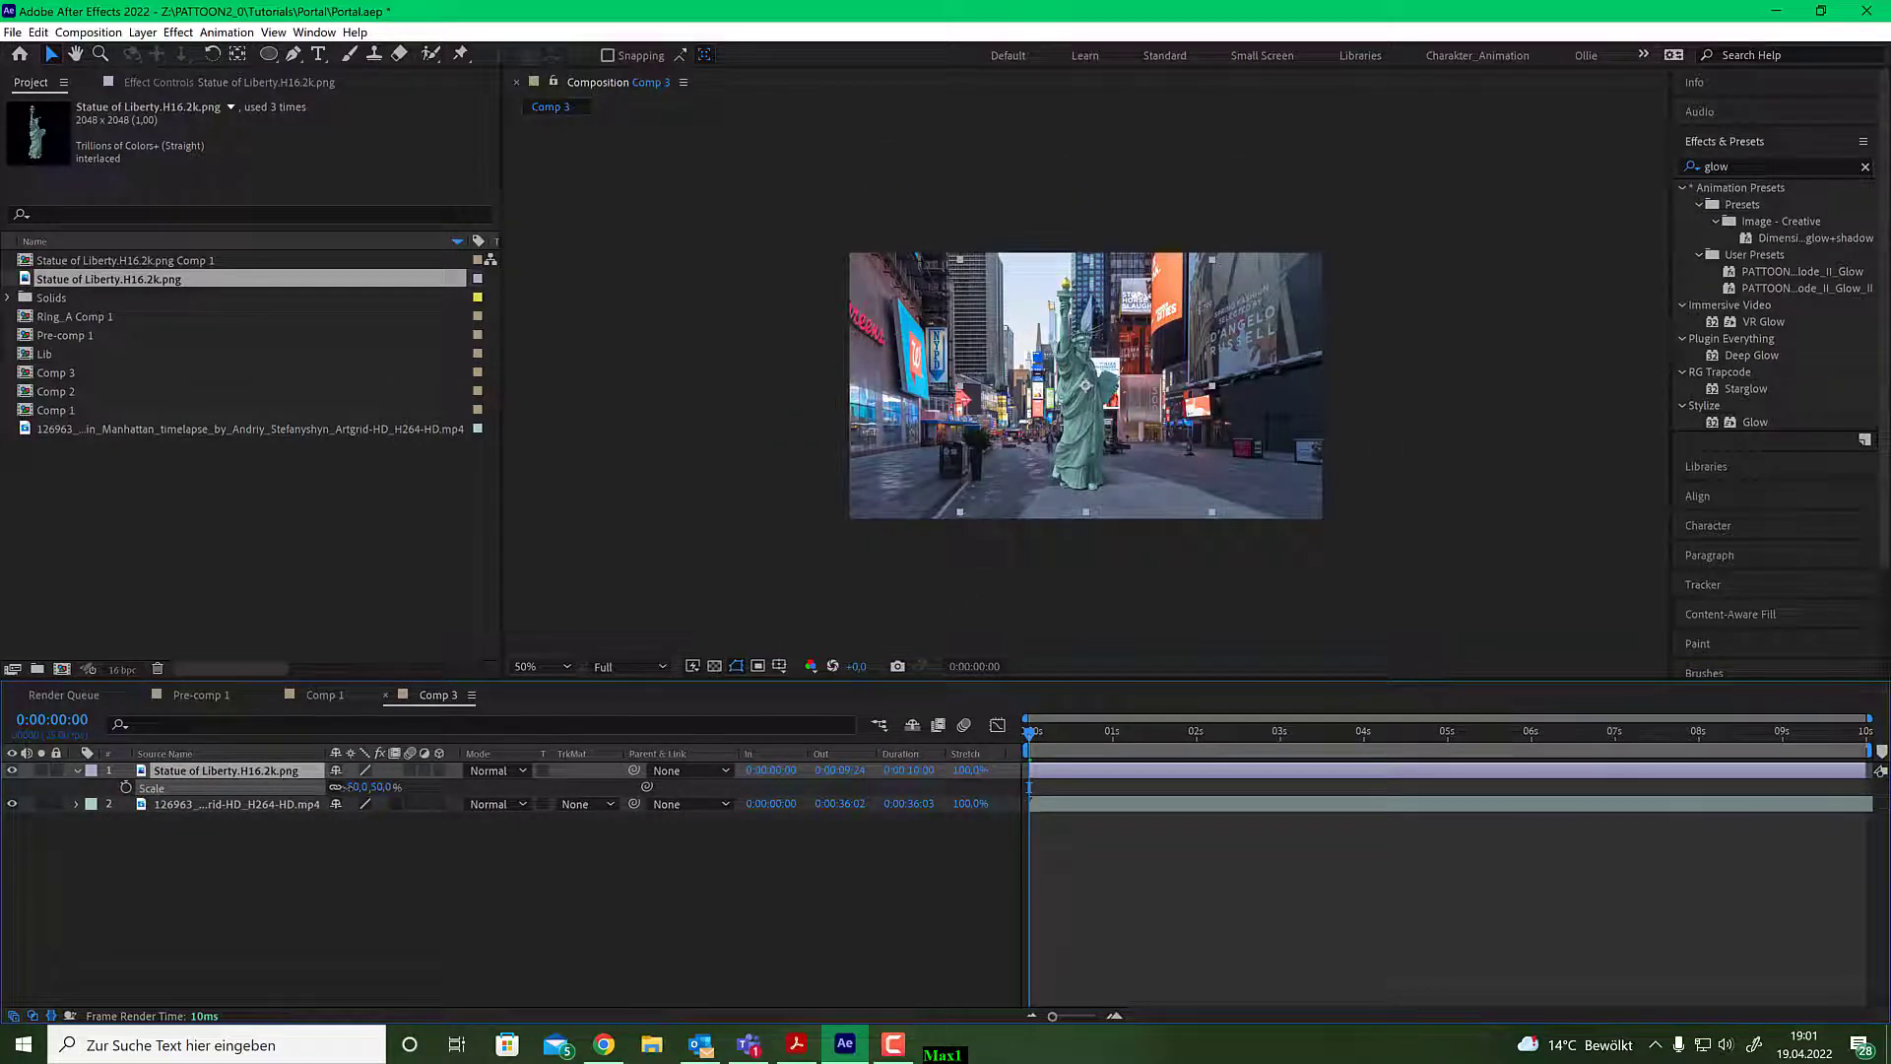
key(period)
drag(1089, 504, 1073, 523)
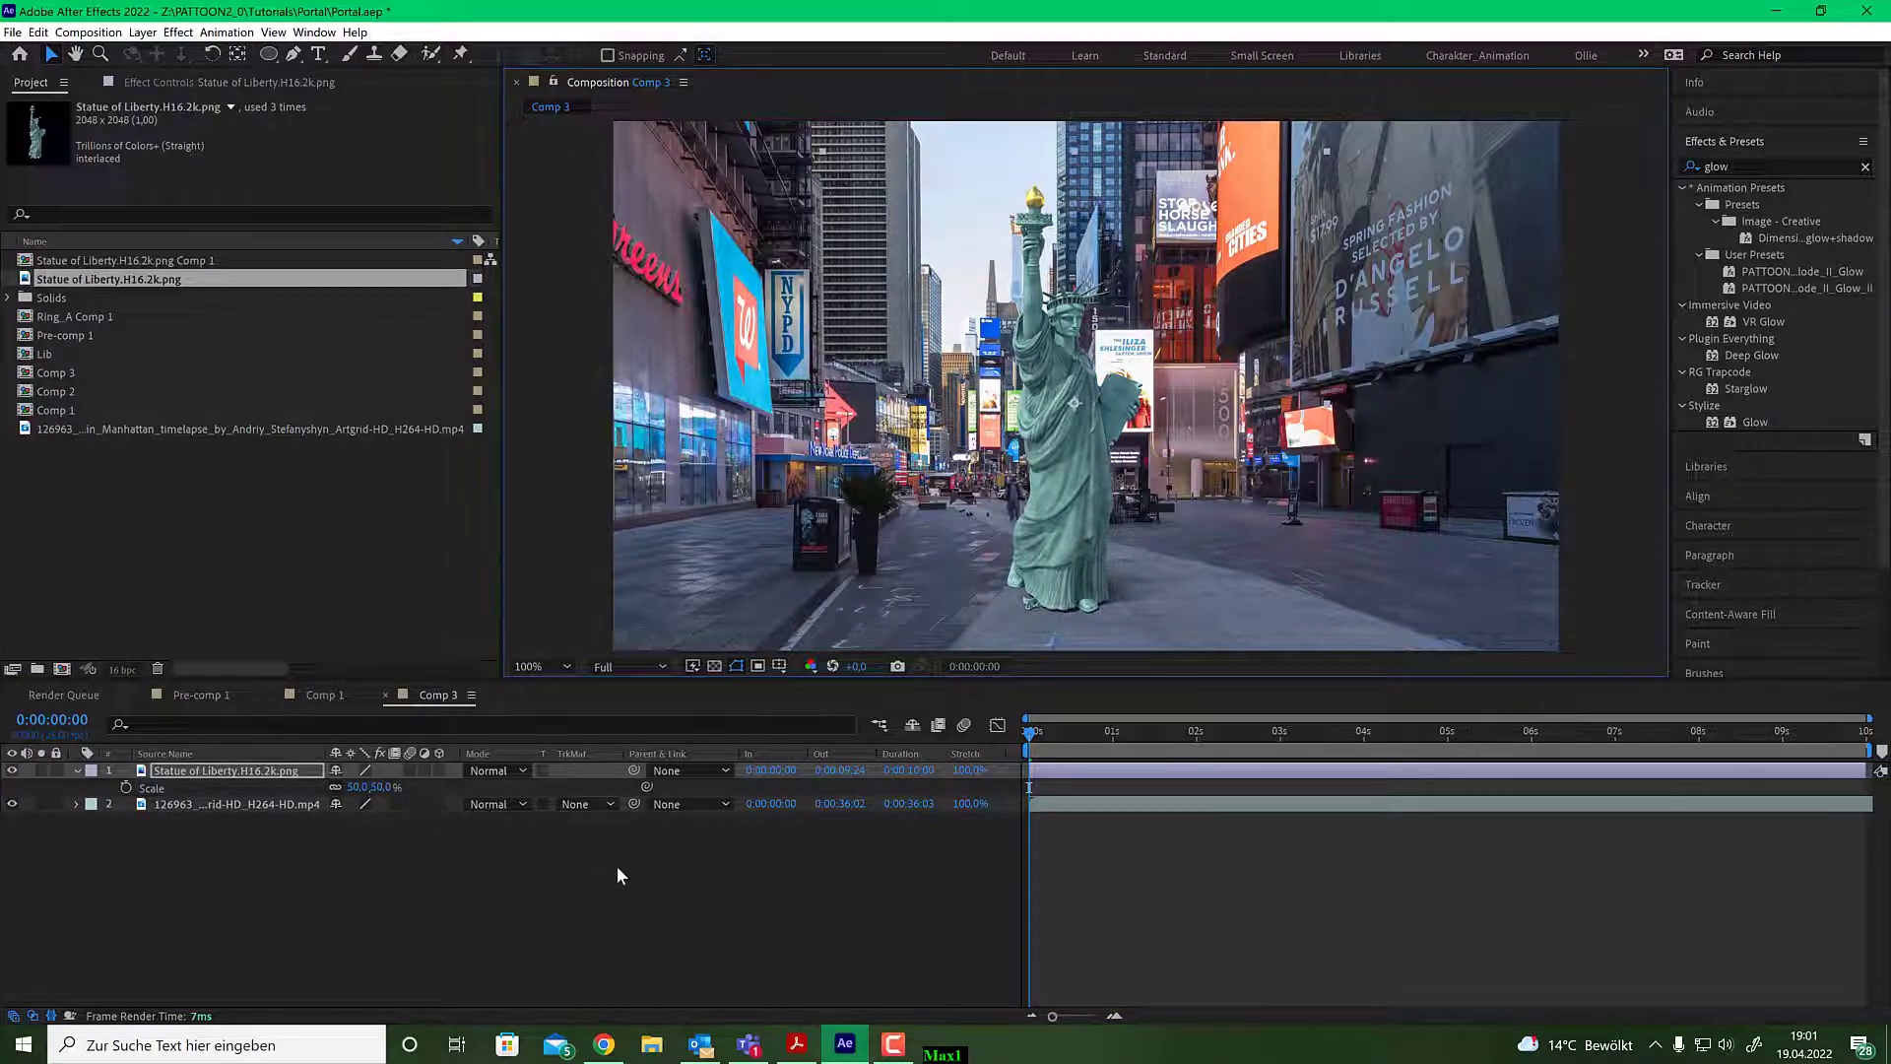
key(comma)
key(period)
Apply the Curves effect to the Statue of Liberty layer and pull the RGB curve down in the upper midtones to darken it.
click(473, 719)
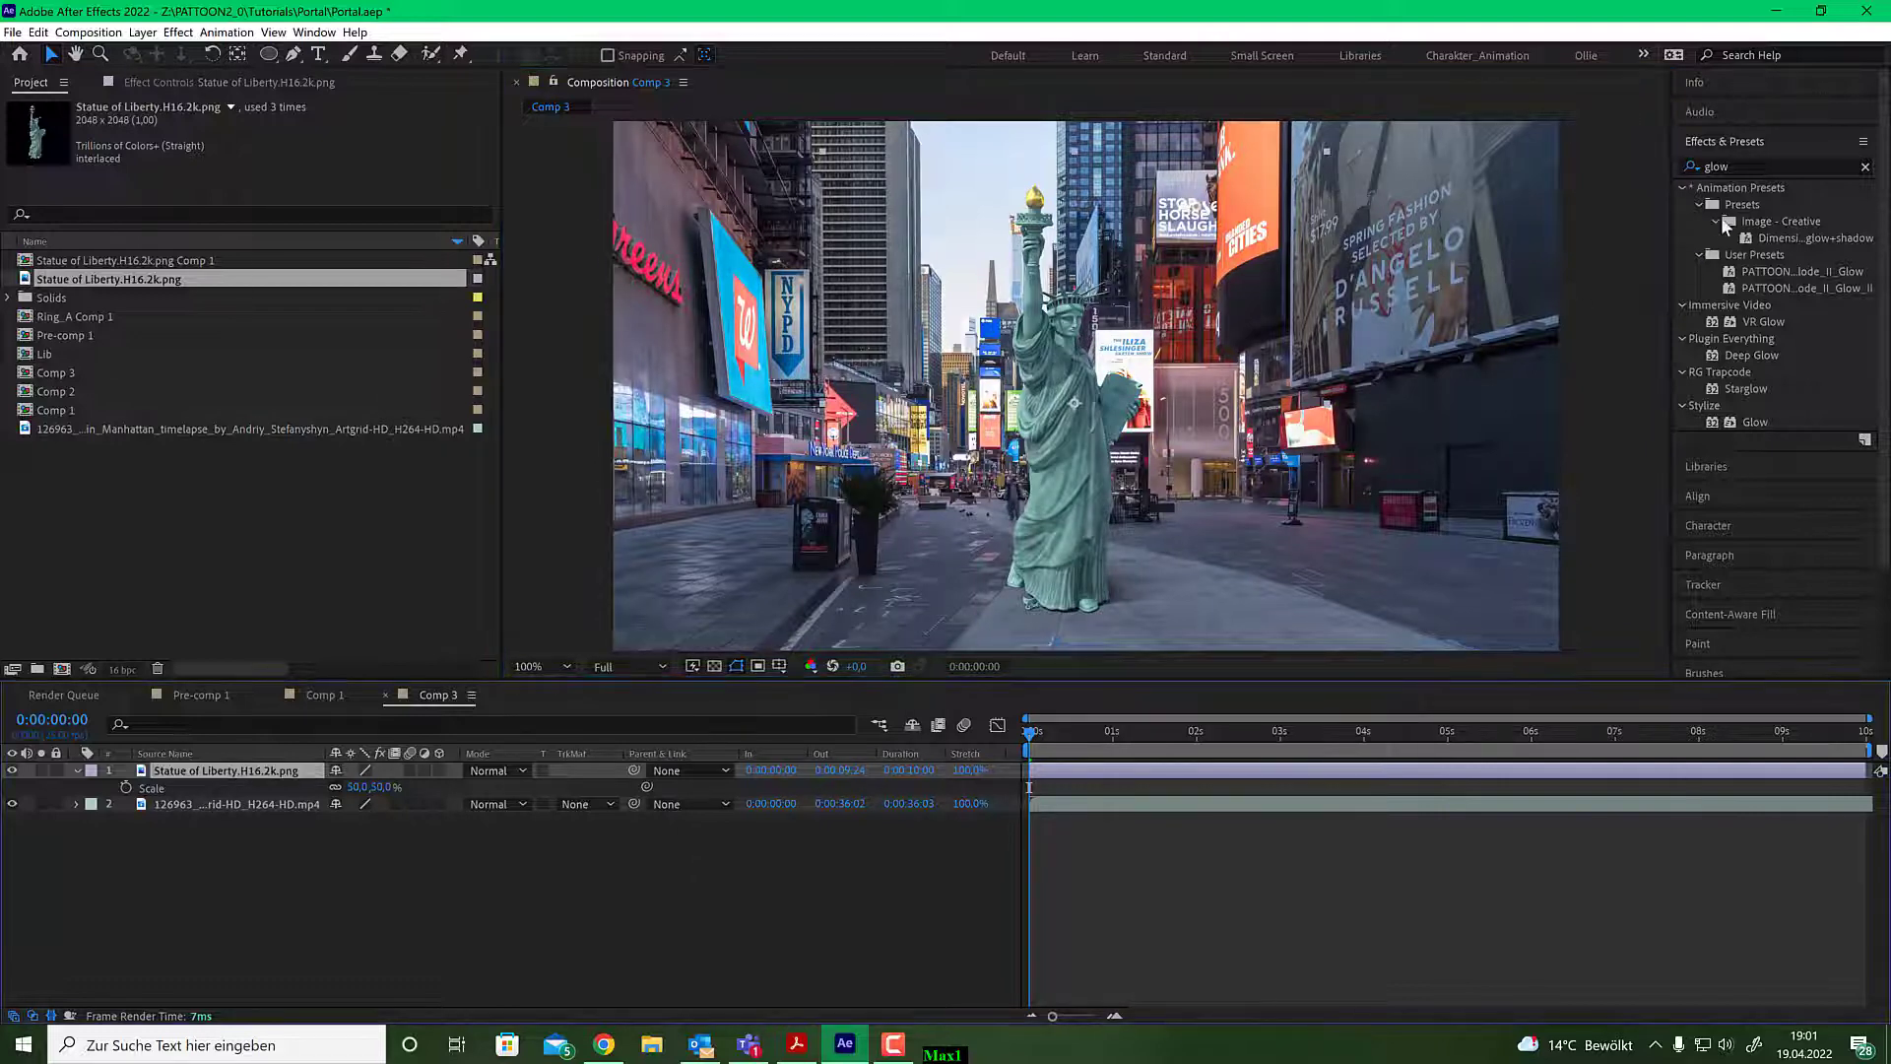
click(1734, 167)
text(cur)
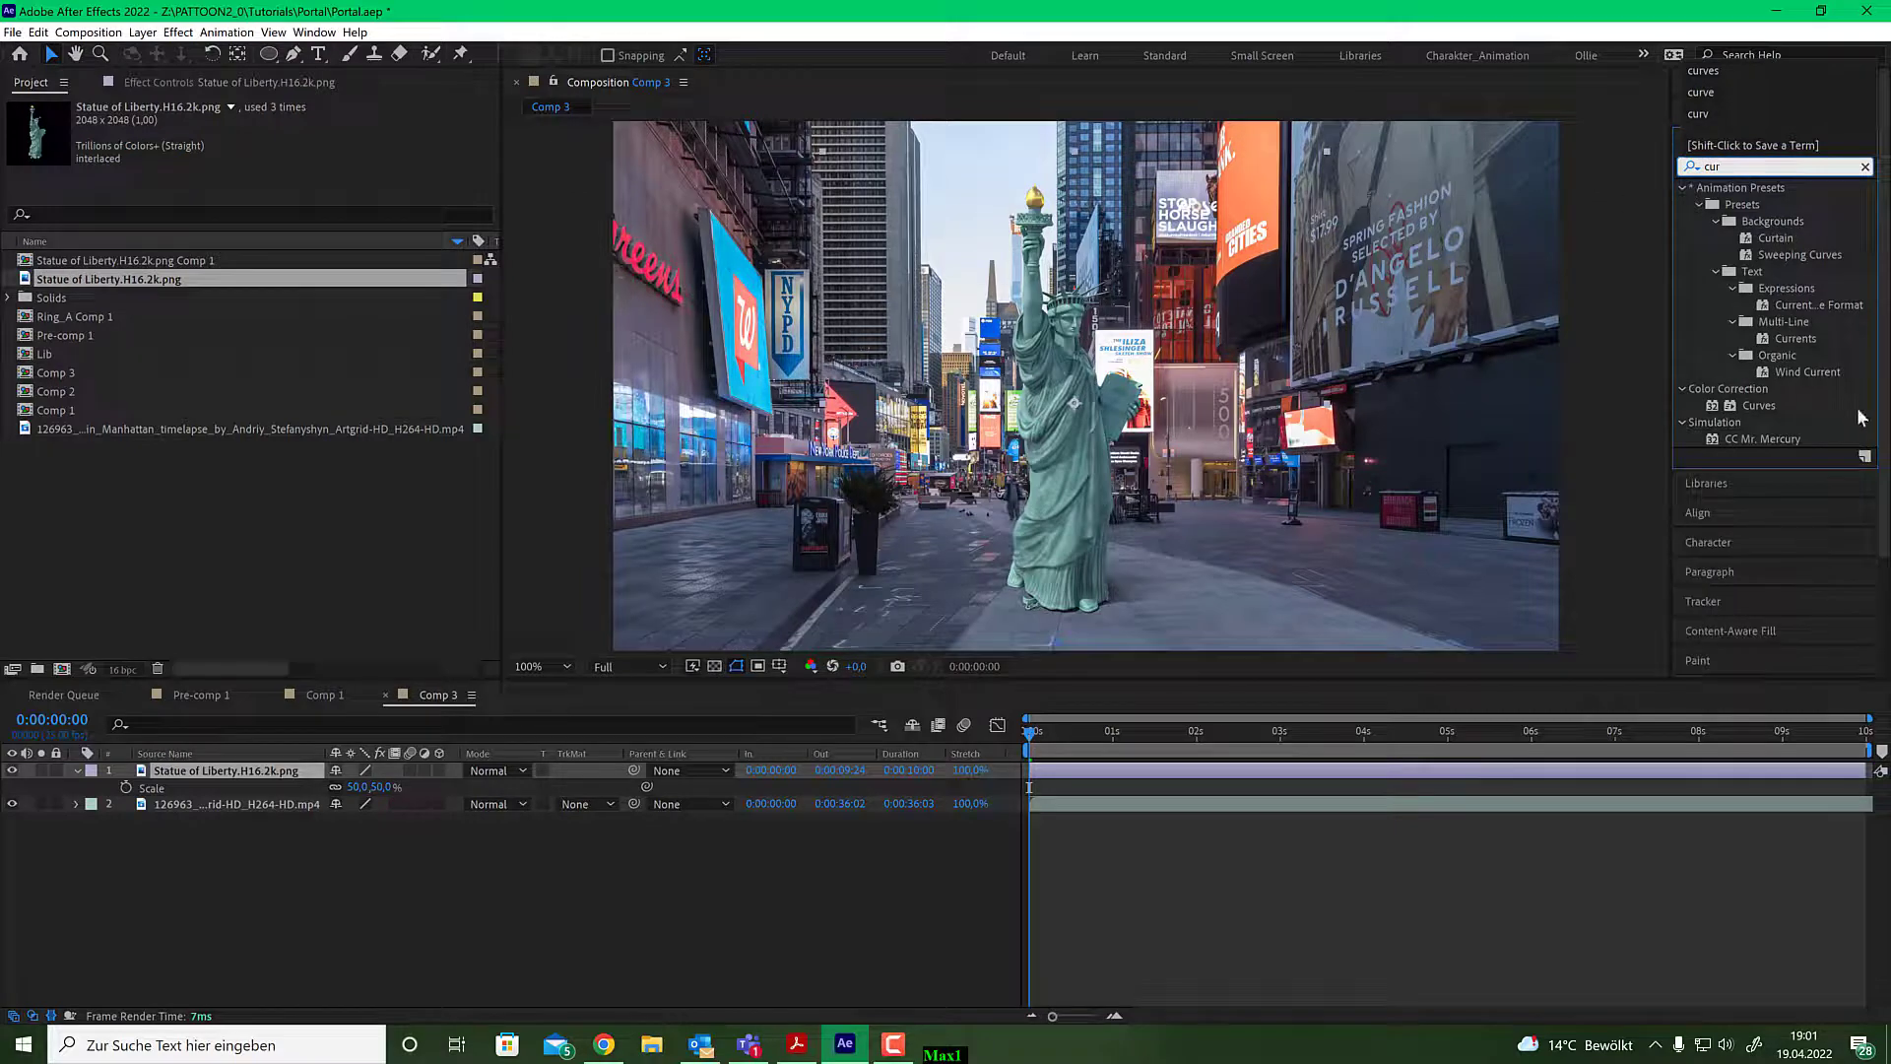
double_click(1759, 405)
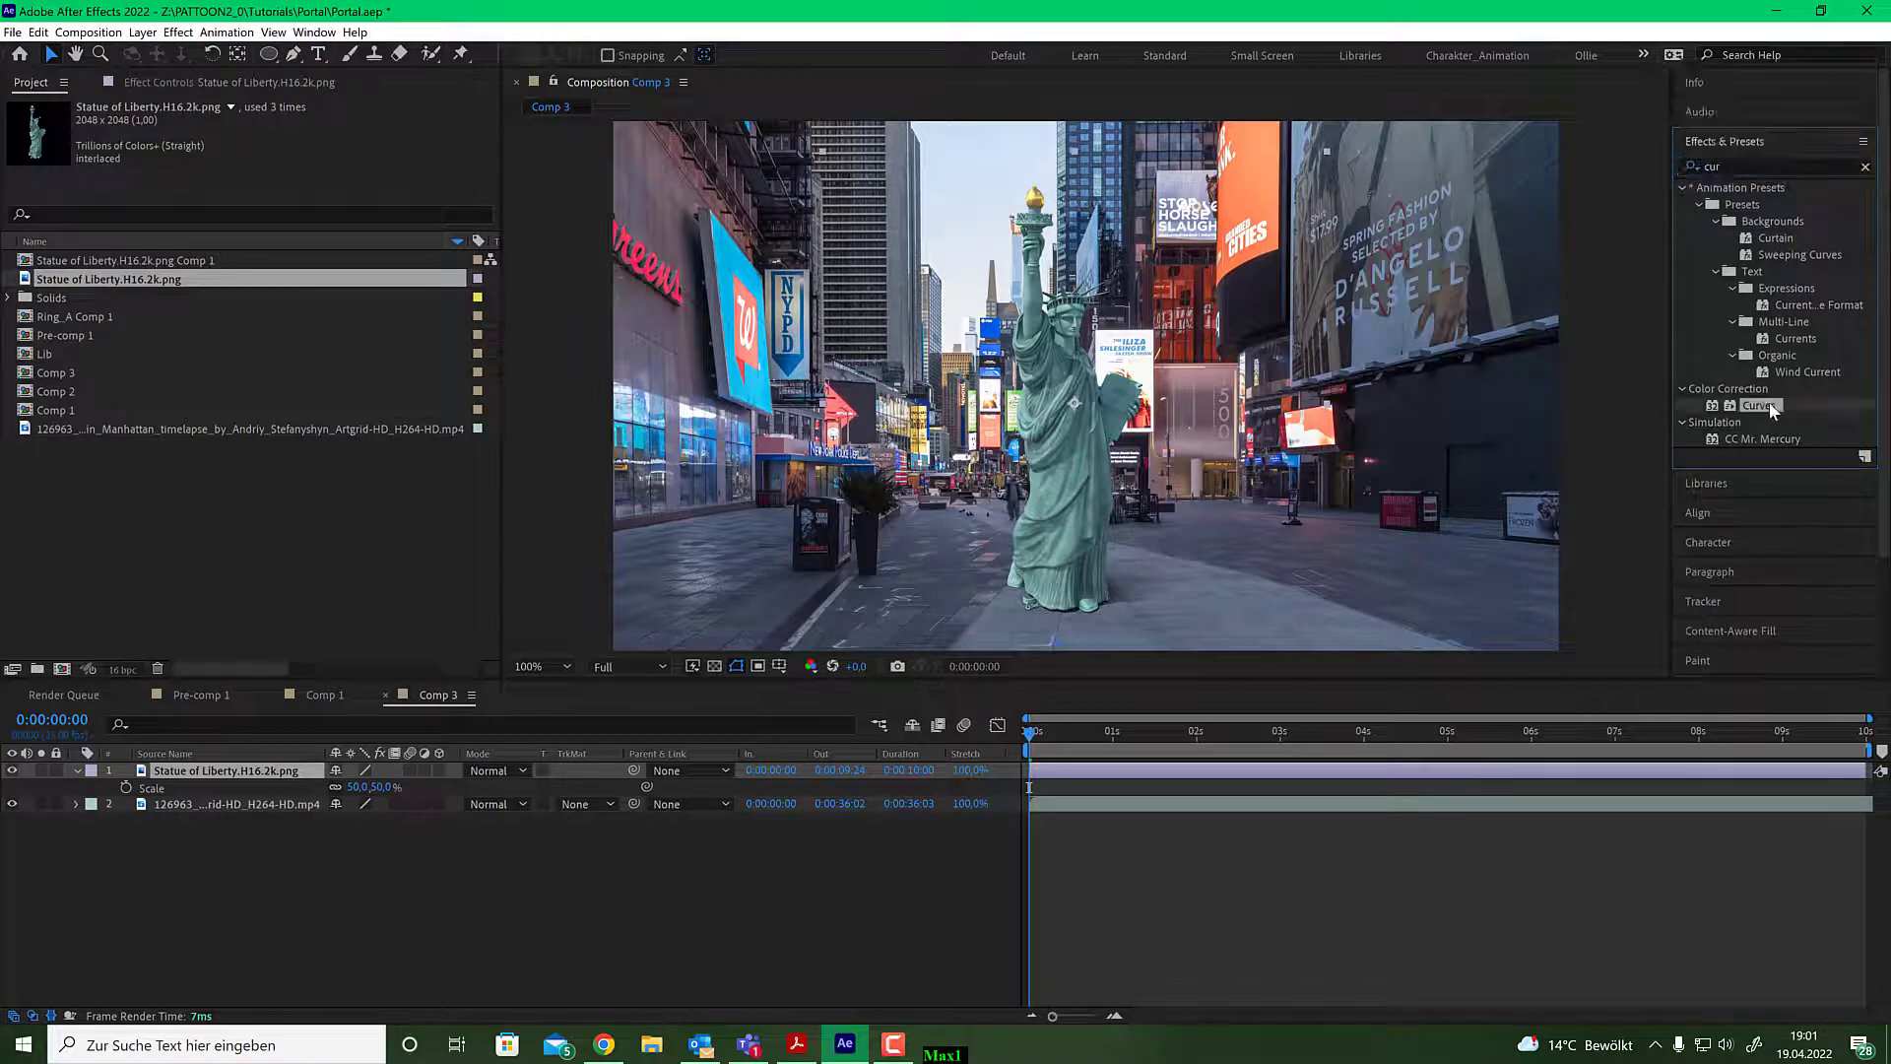
drag(222, 267, 223, 294)
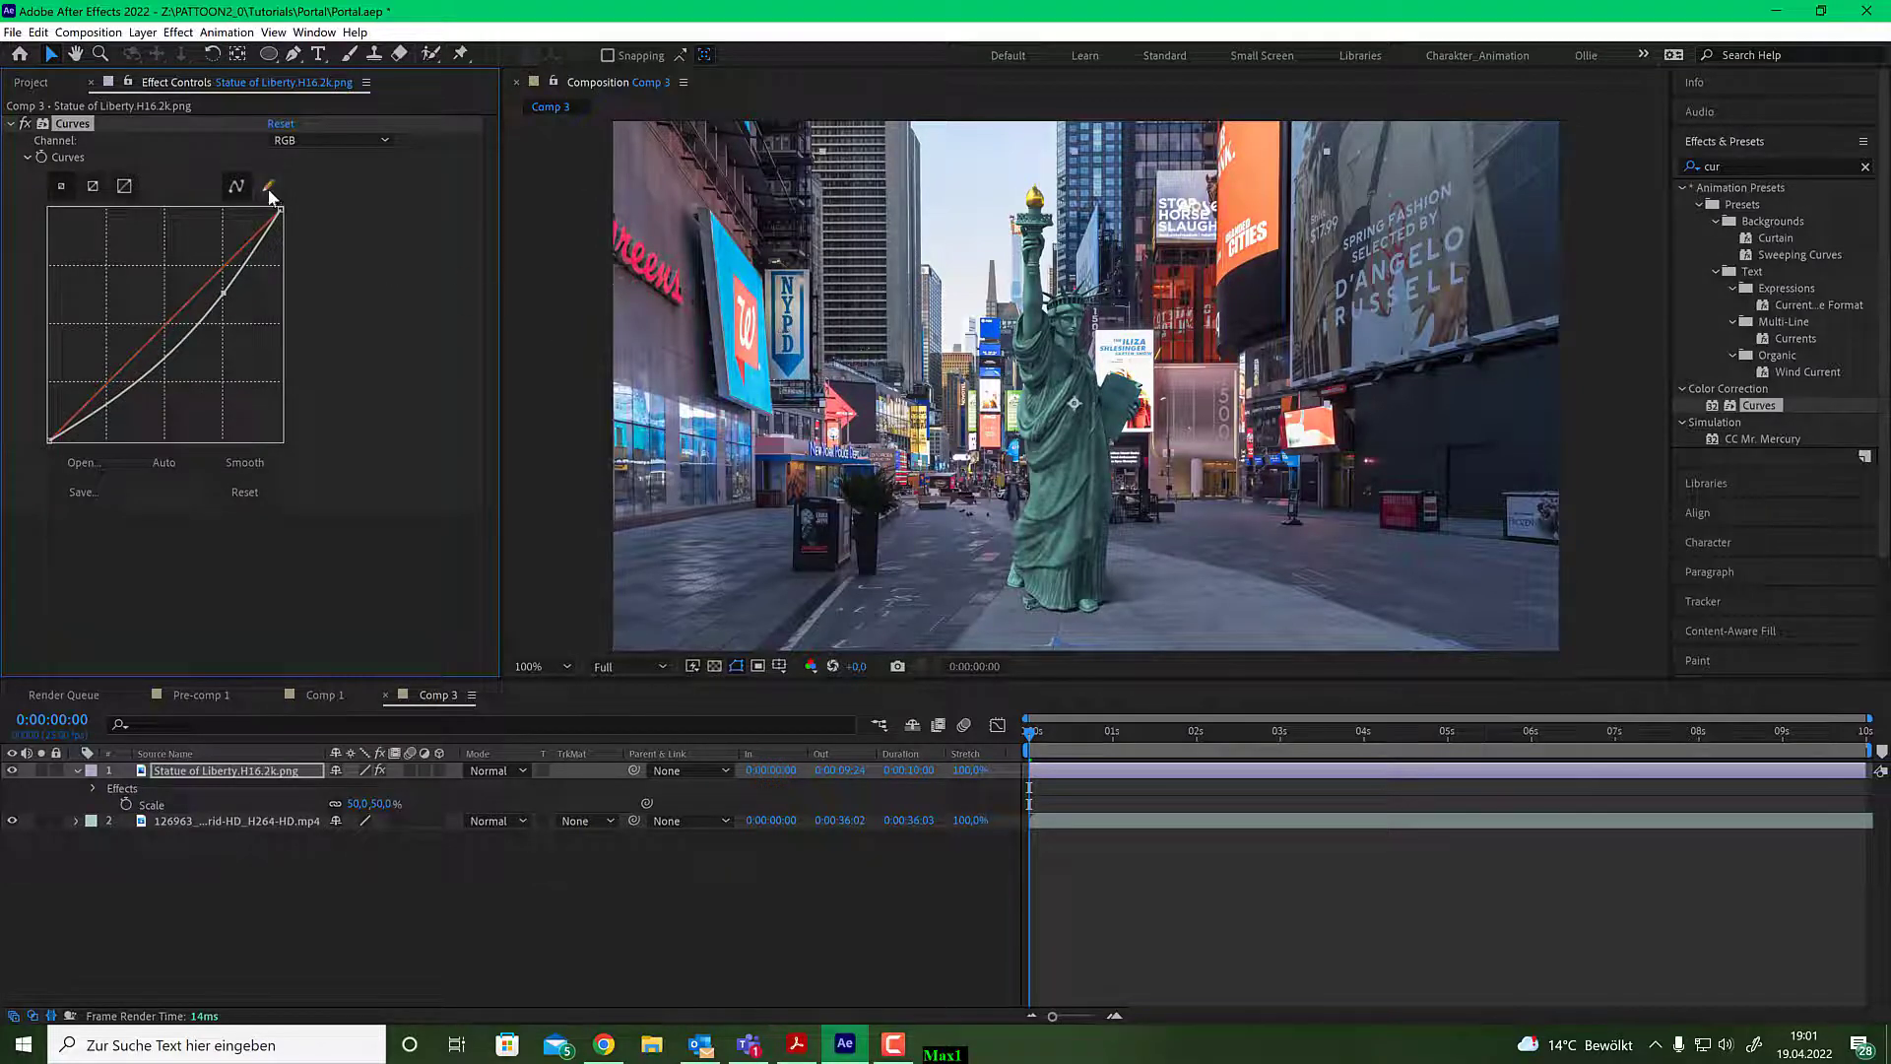
Raise the blue channel curve of the Statue of Liberty layer to give it a bluer tint.
click(329, 139)
click(303, 214)
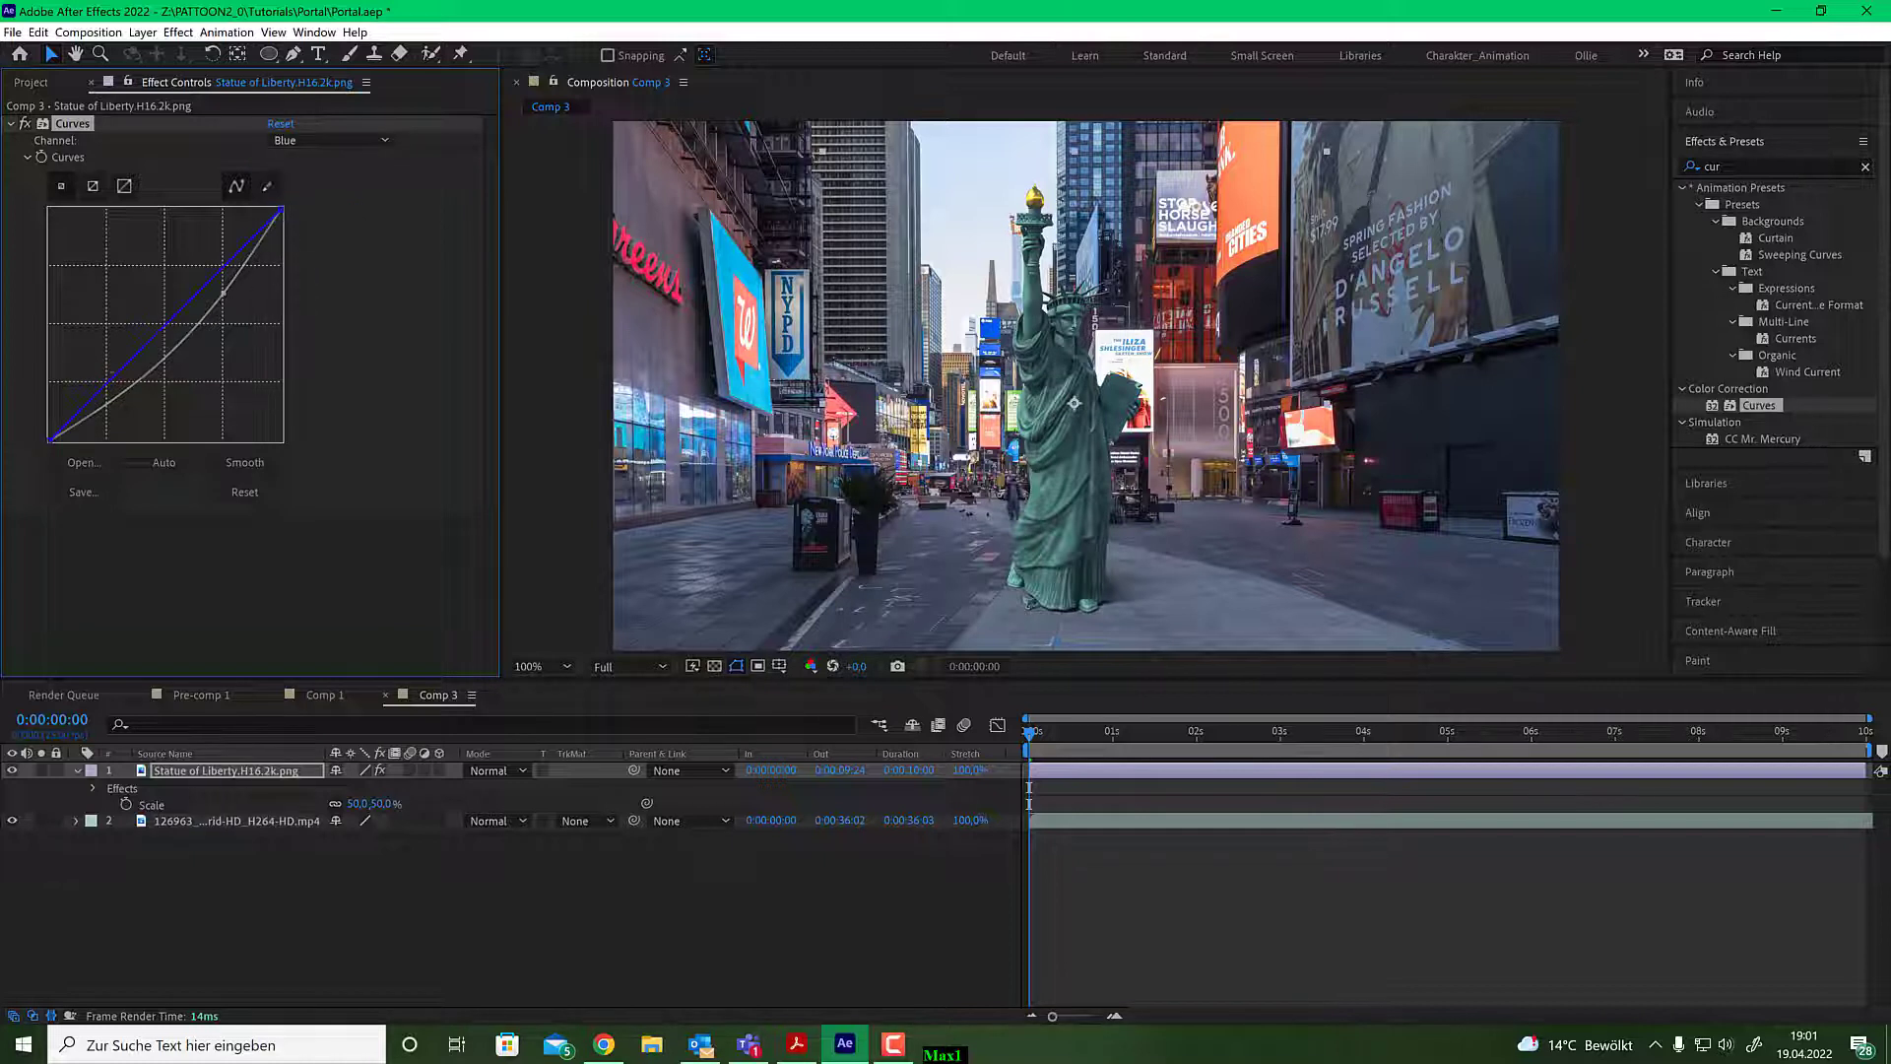
drag(99, 386, 102, 382)
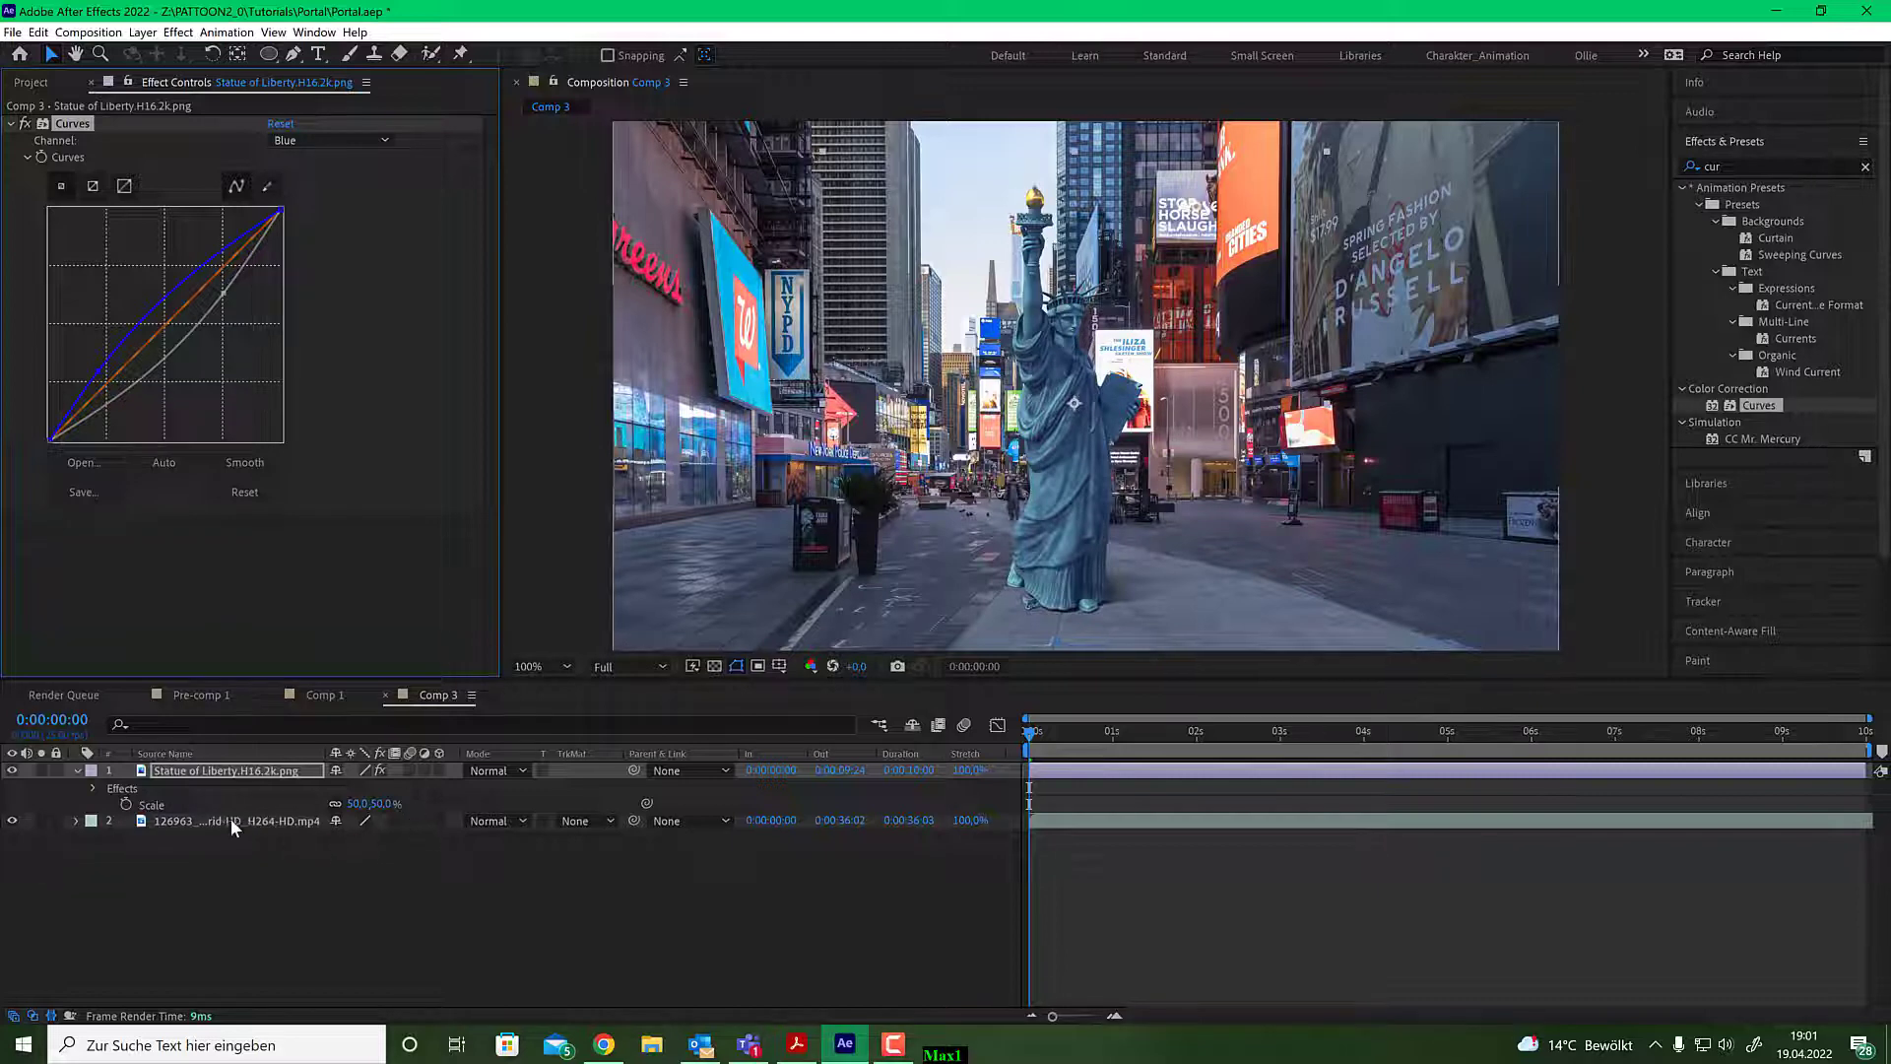
Apply the Curves effect to the Manhattan footage layer and raise its RGB curve slightly in the highlights.
click(183, 825)
click(1763, 168)
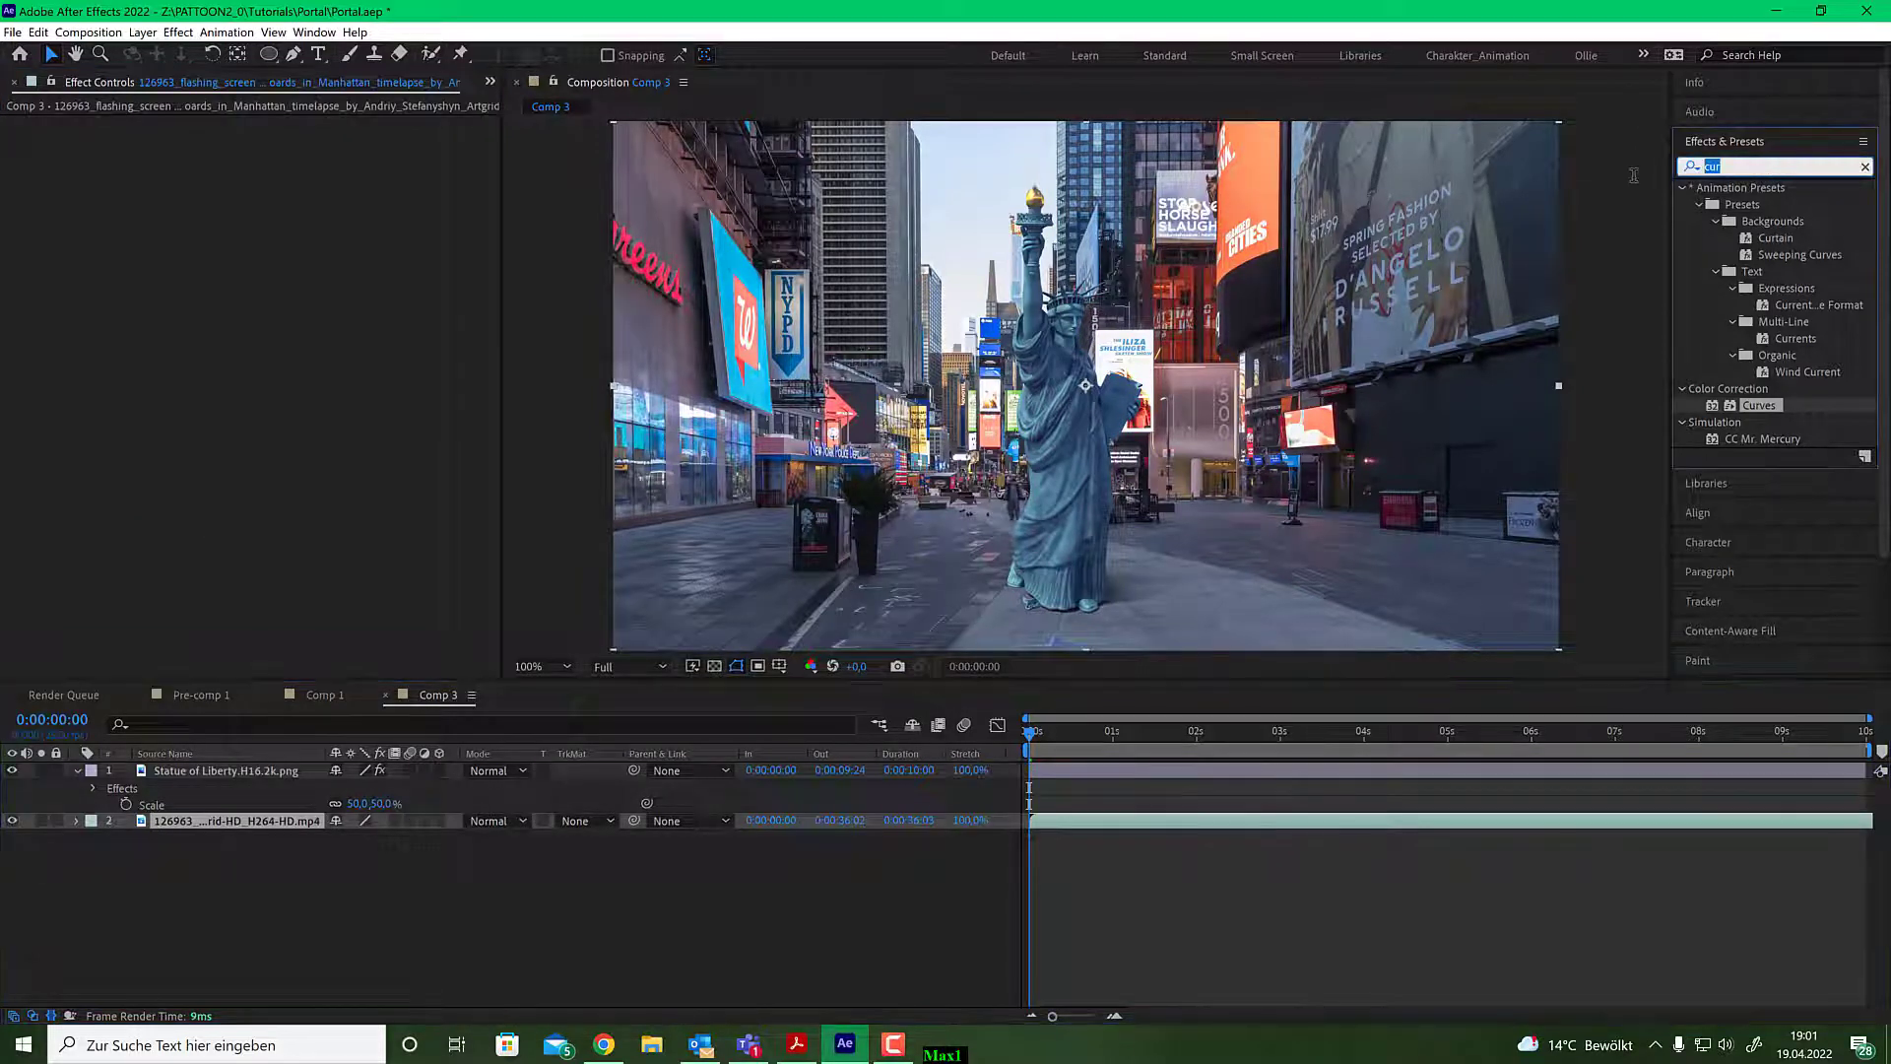
drag(1757, 405, 234, 827)
drag(235, 254, 225, 255)
Try lowering the red channel curve of the Manhattan footage in the shadows, and undo that change.
drag(131, 365, 130, 387)
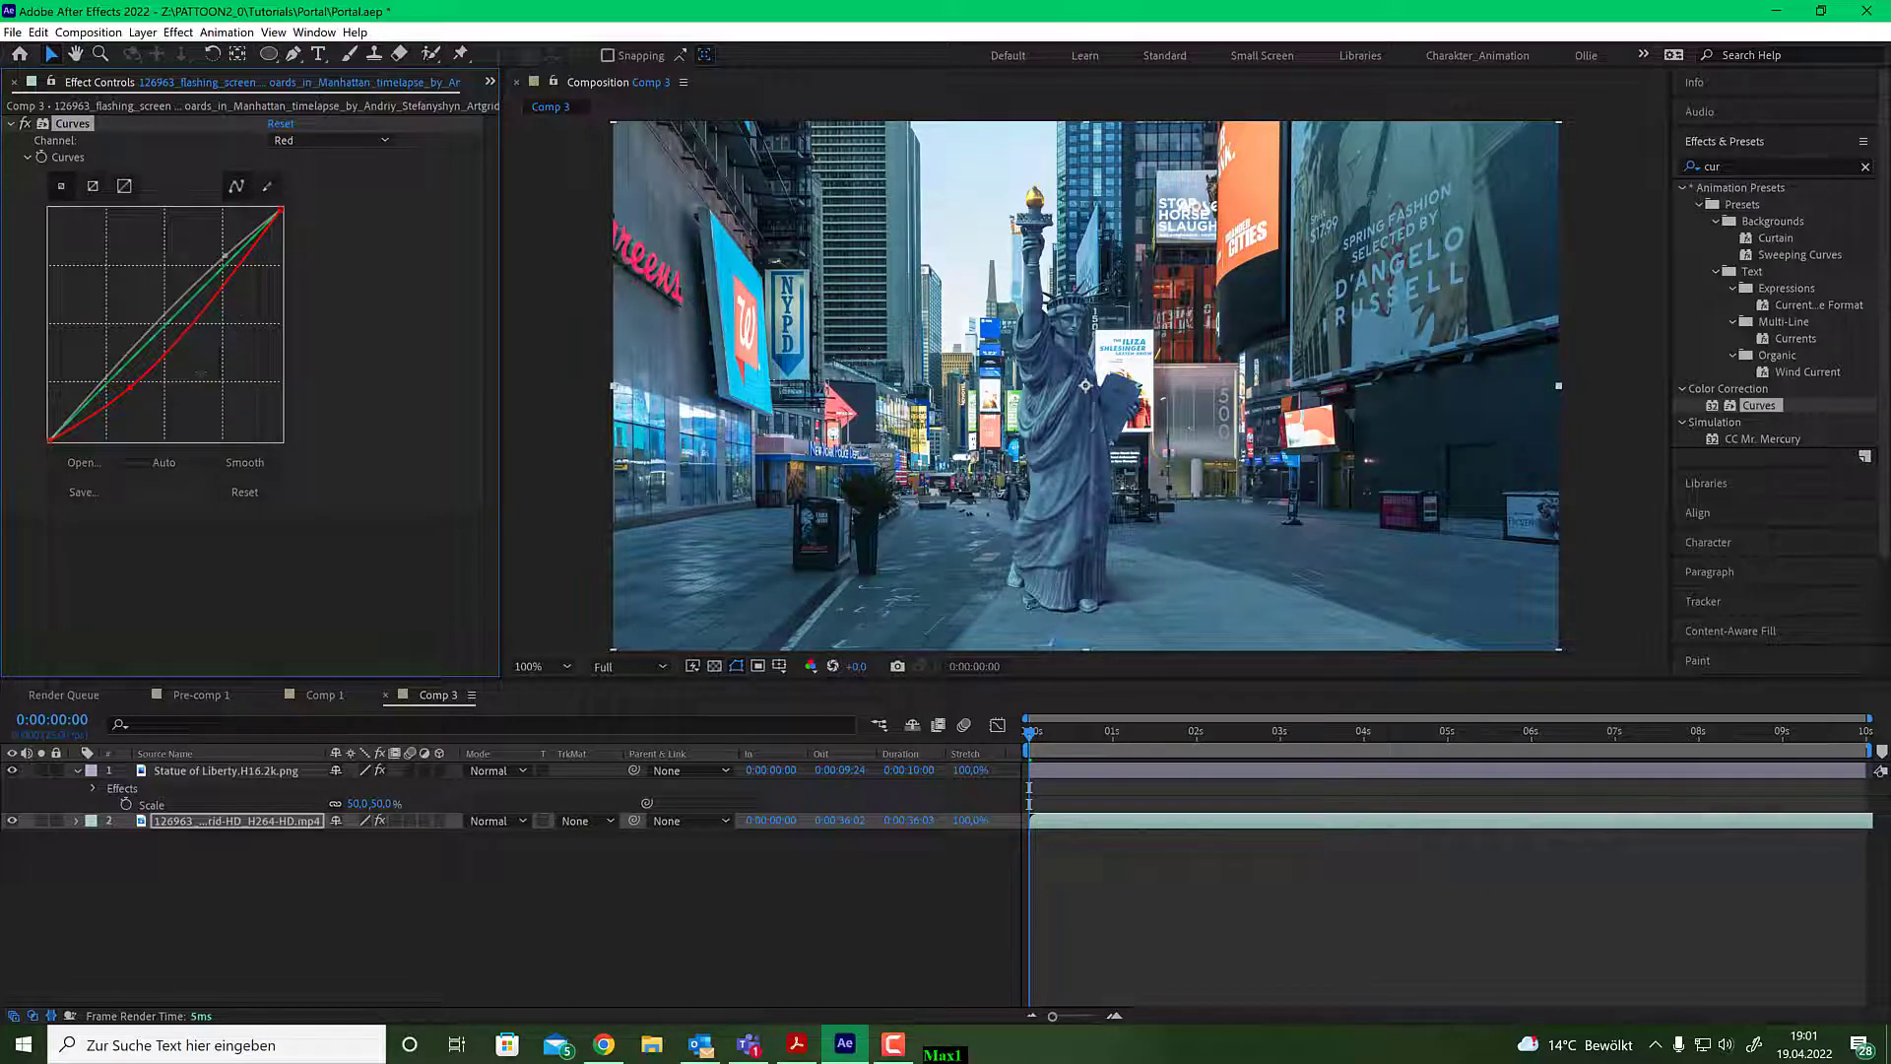
key(ctrl+z)
Pull the Manhattan footage's RGB curve down in the shadows to deepen the contrast.
click(313, 141)
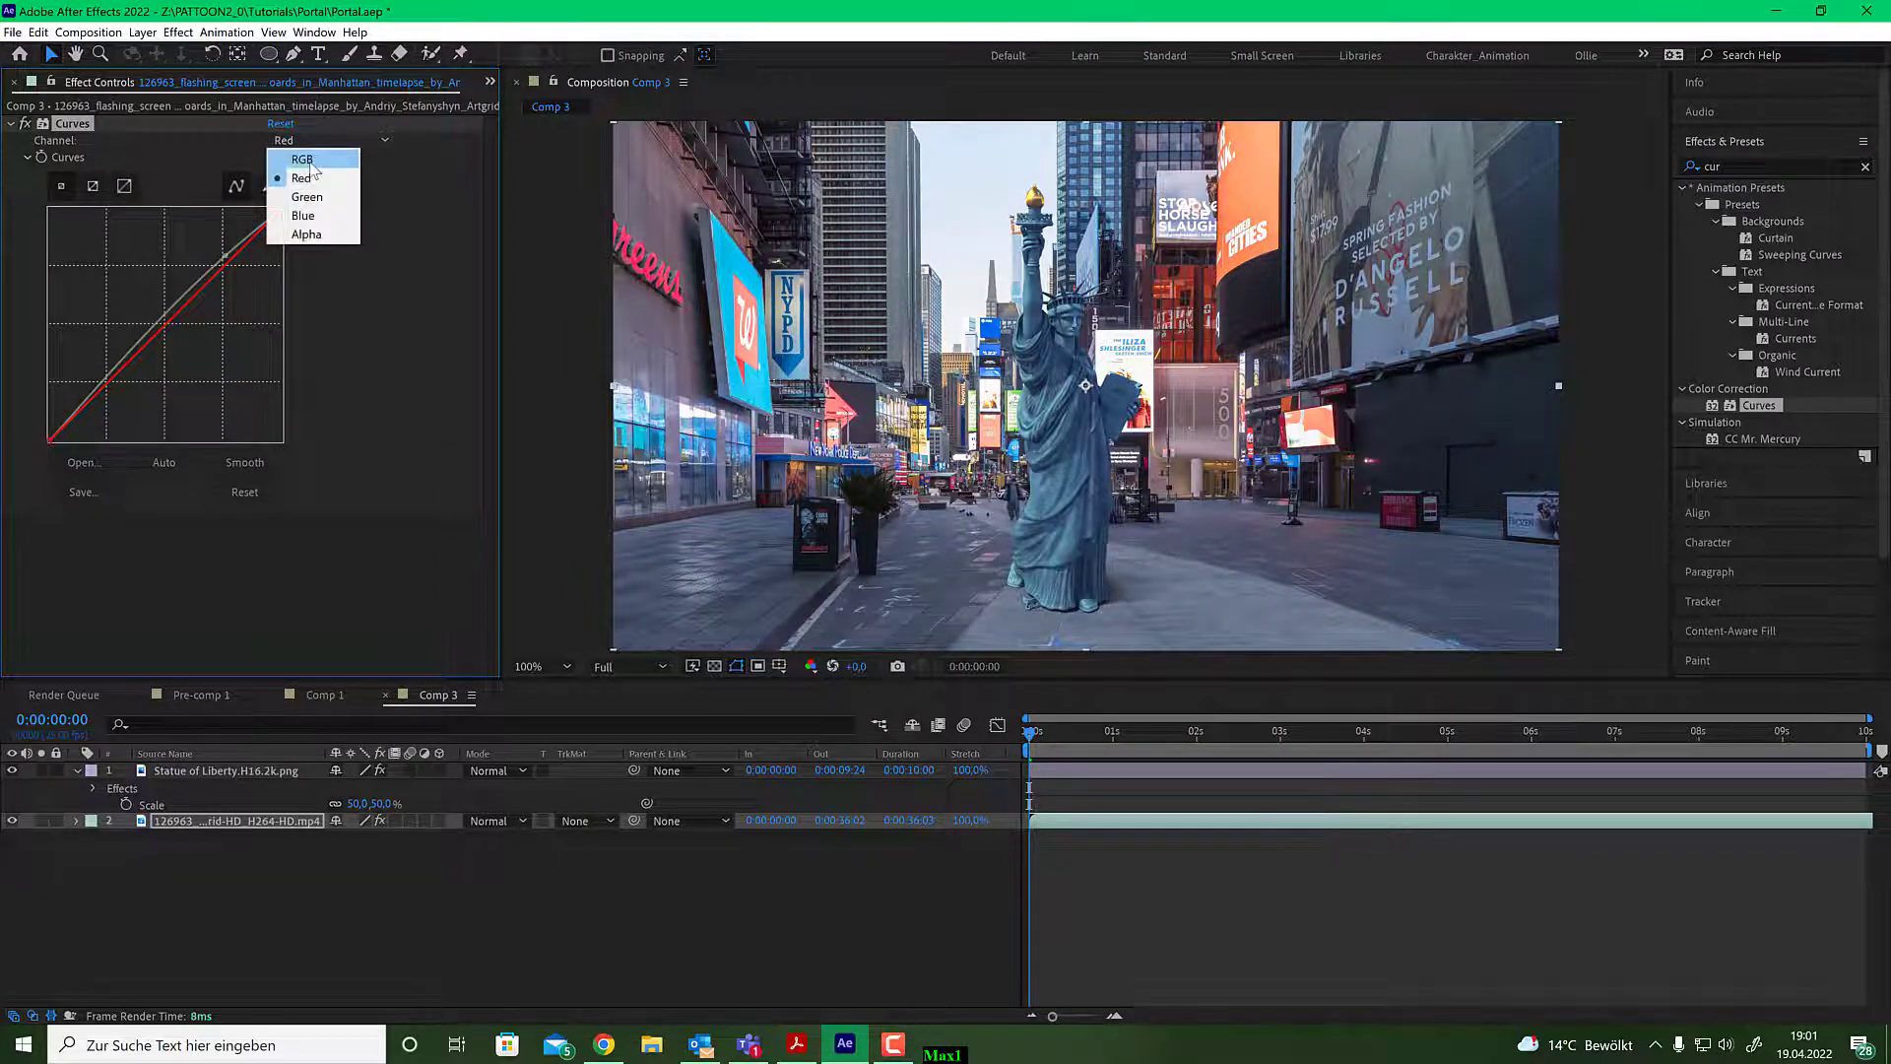
click(313, 165)
drag(114, 373, 110, 397)
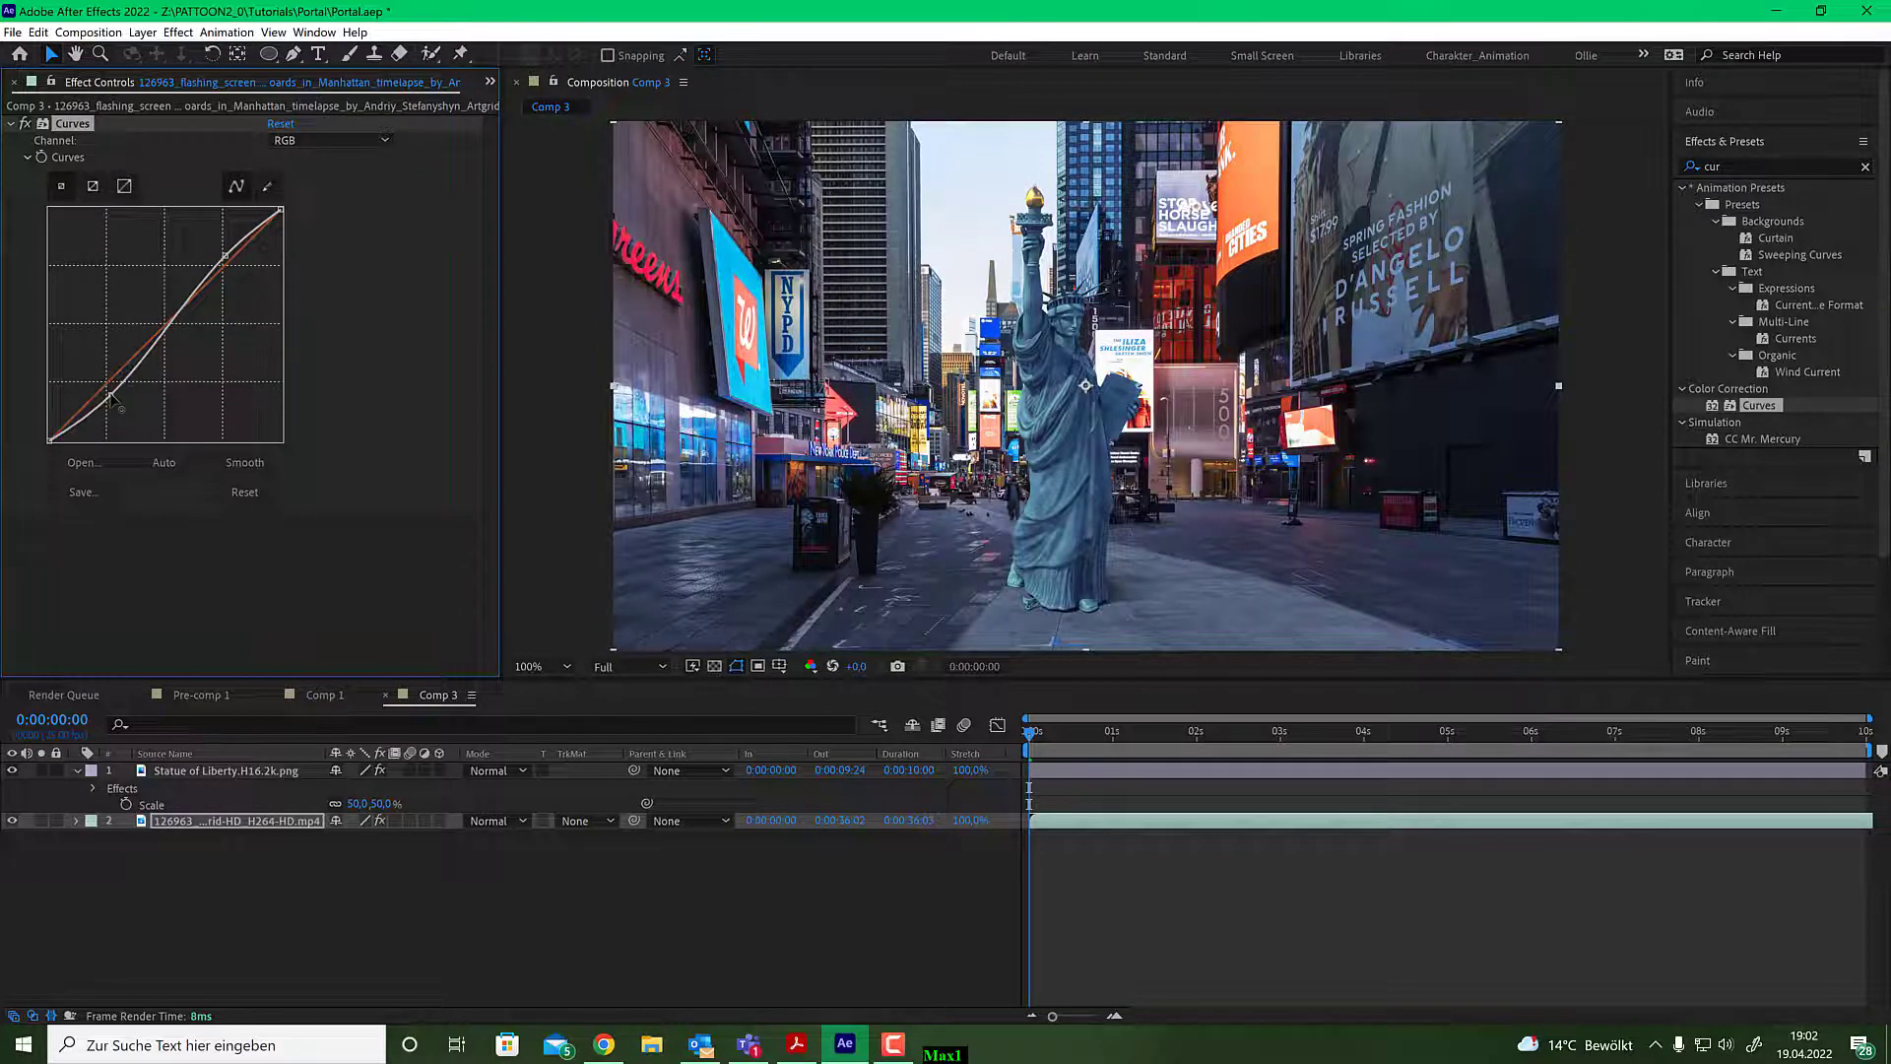
Anchor the midpoint of the Manhattan footage's blue channel curve and lower the curve in the shadows.
click(343, 139)
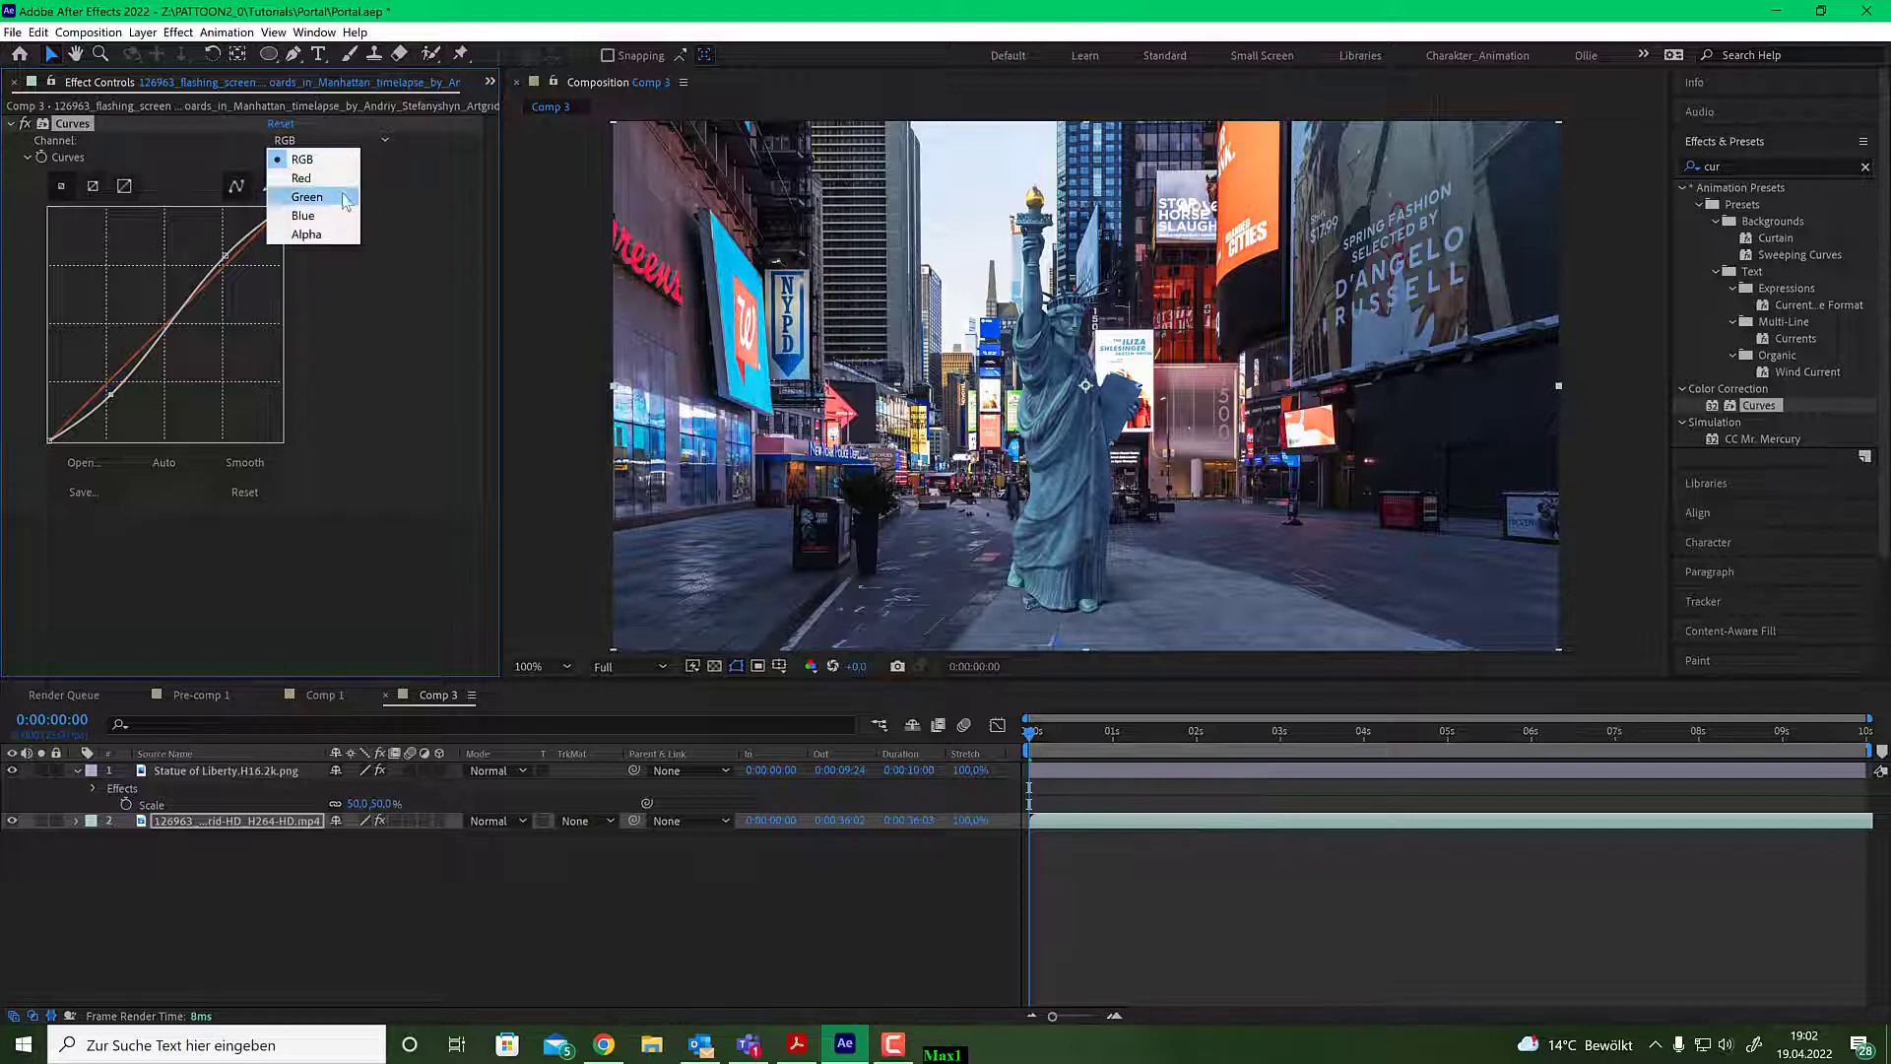
click(340, 210)
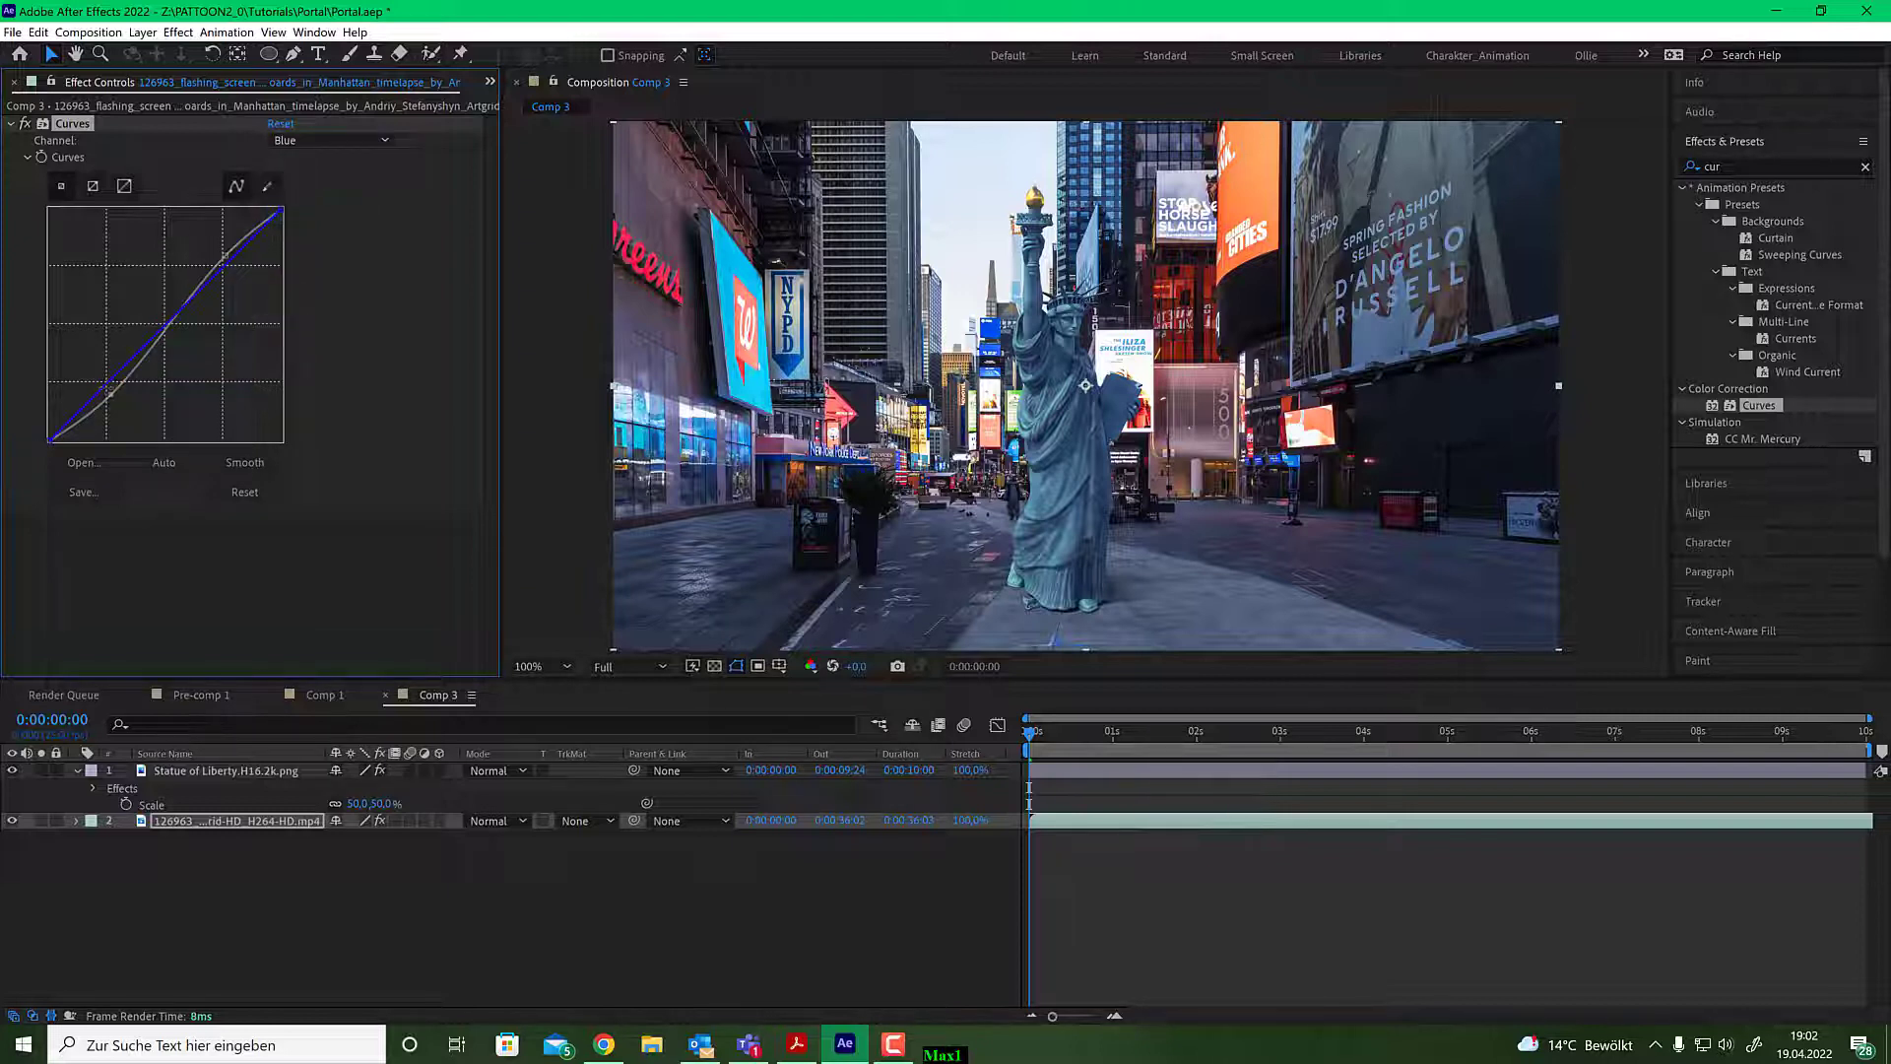
click(165, 322)
drag(106, 384, 116, 403)
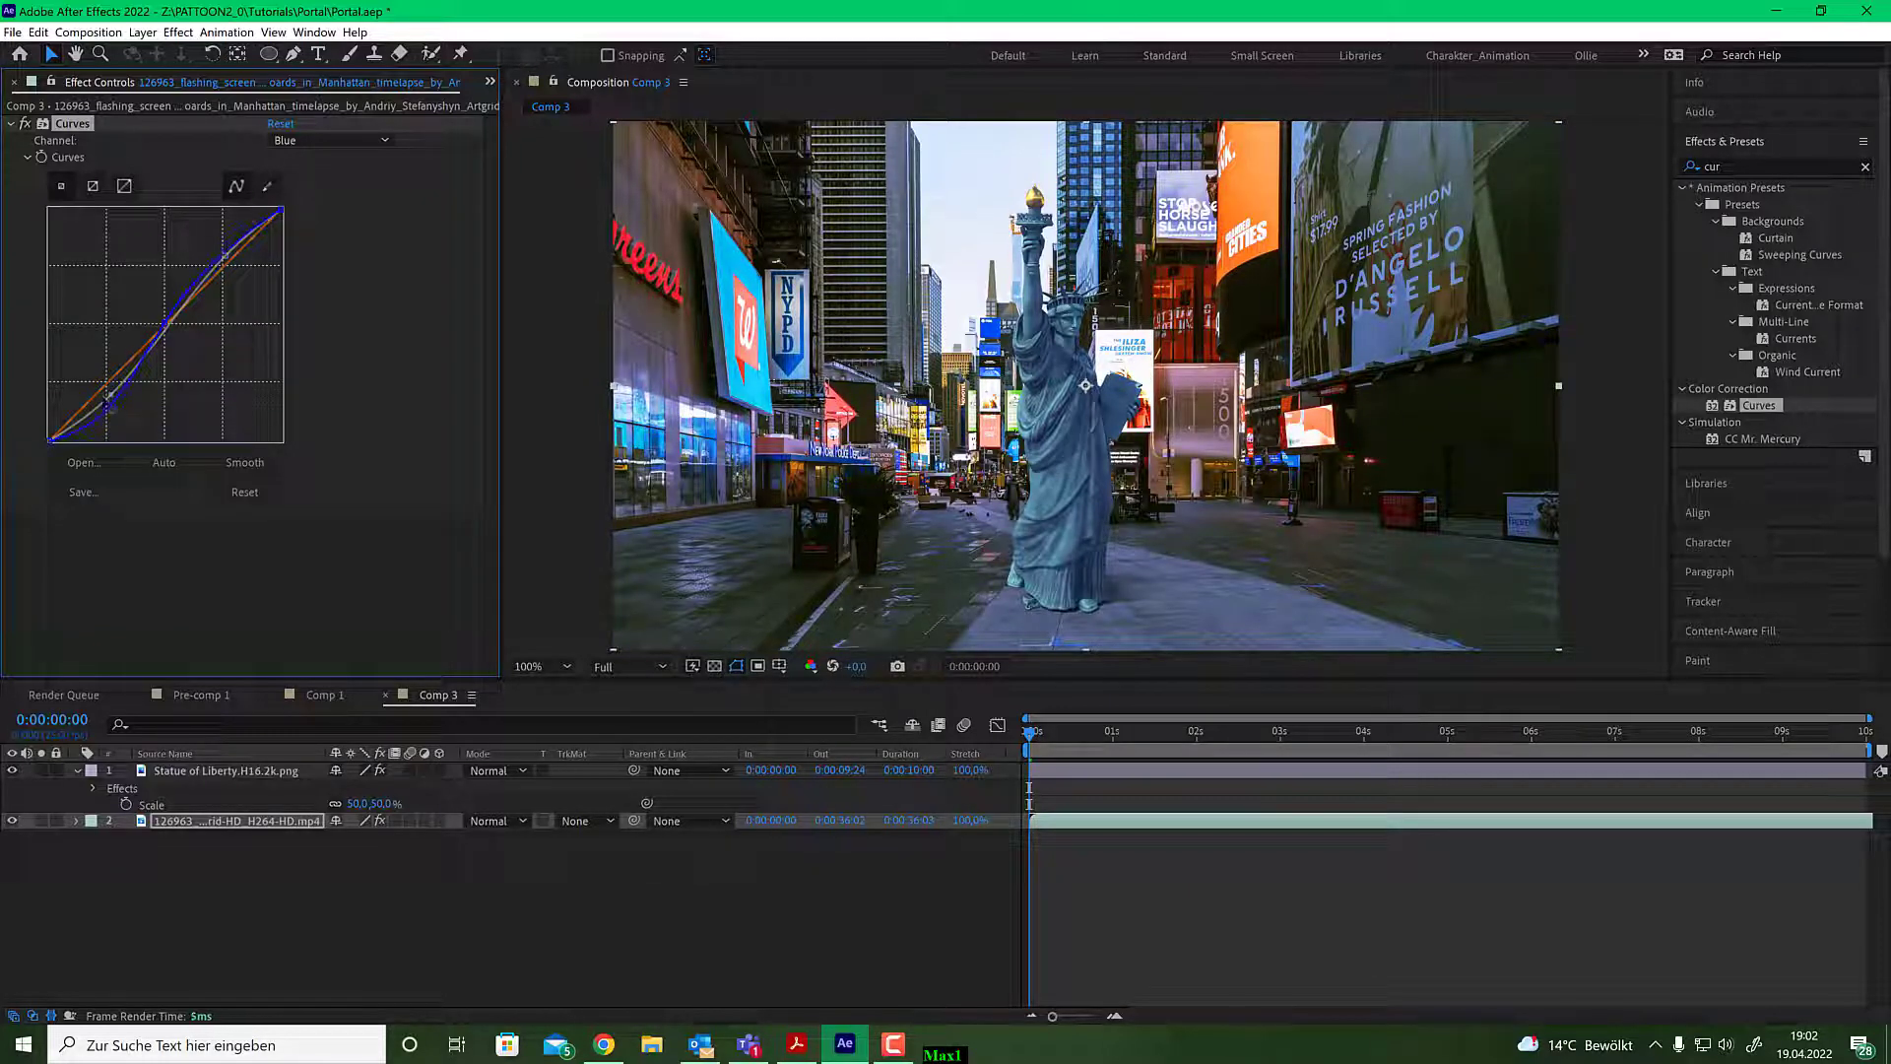
mouse_move(109, 398)
mouse_down()
mouse_move(86, 366)
mouse_move(110, 418)
mouse_up()
Compare the Manhattan footage with and without its Curves effect.
click(25, 124)
click(26, 124)
click(26, 124)
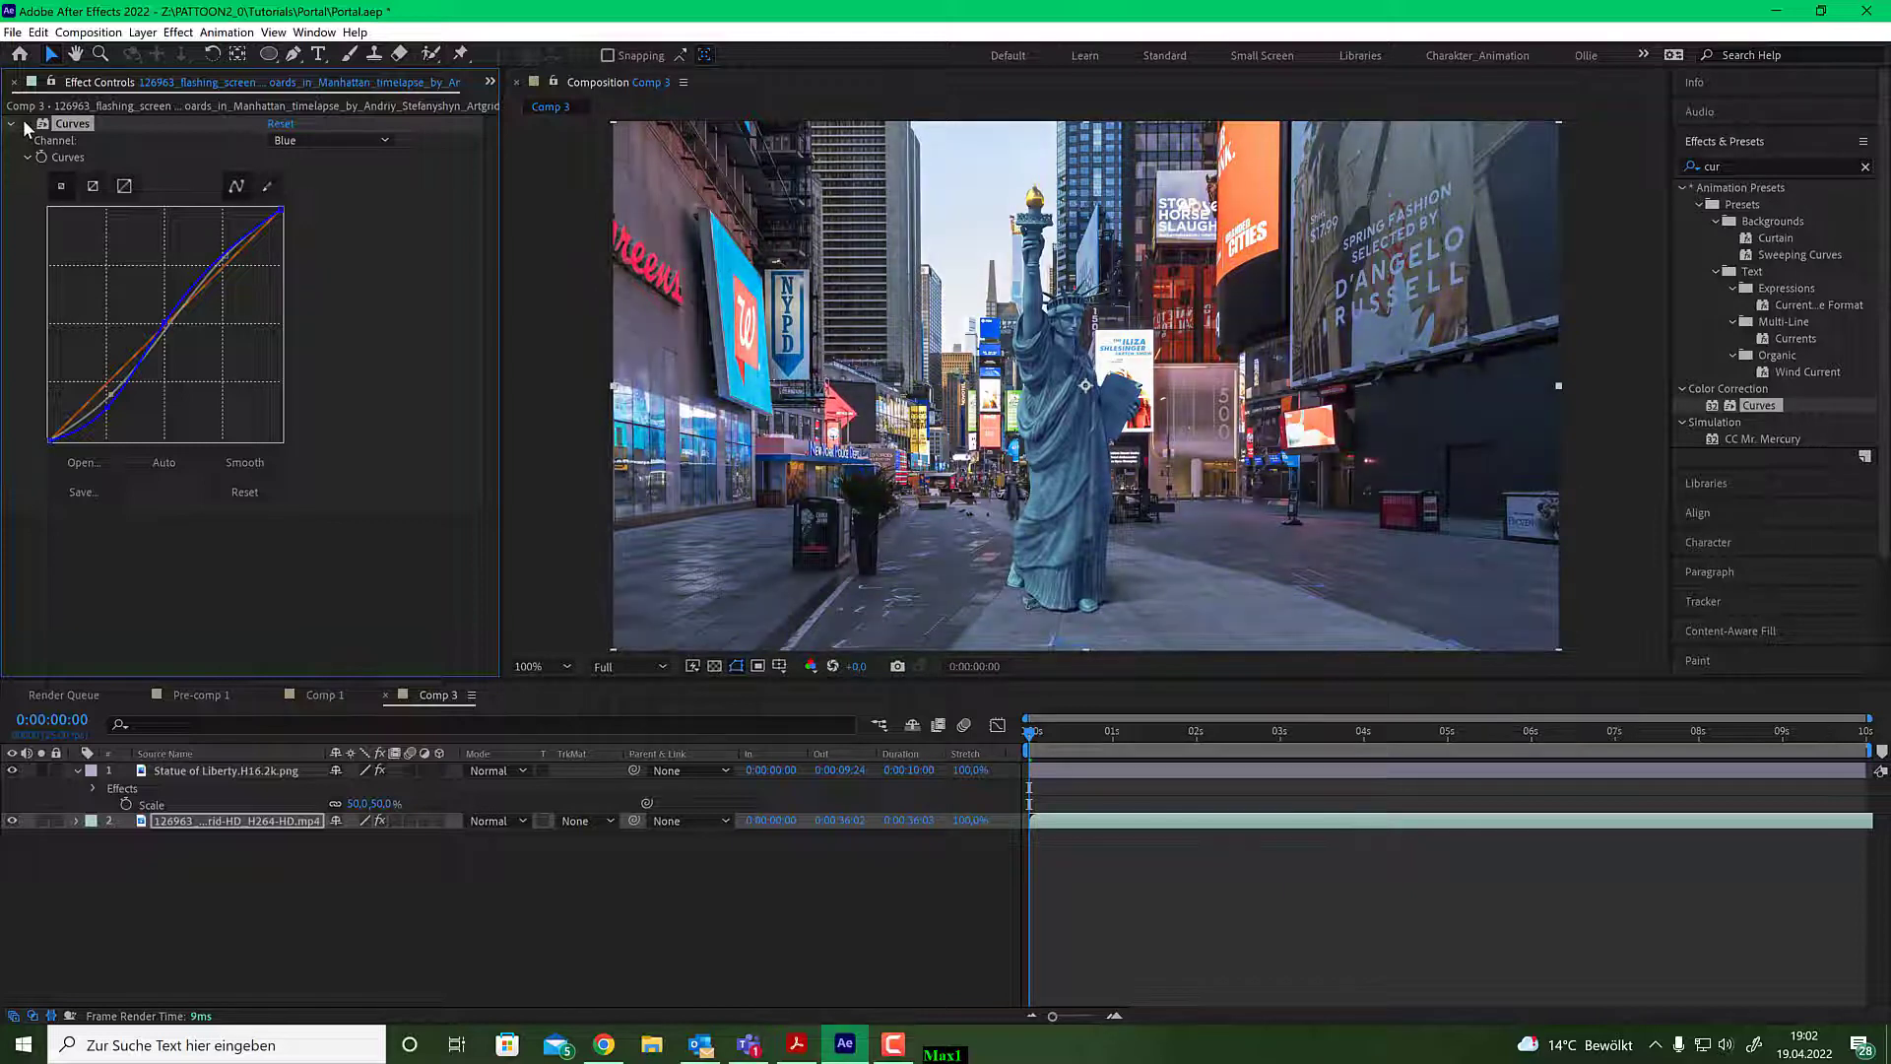
click(25, 124)
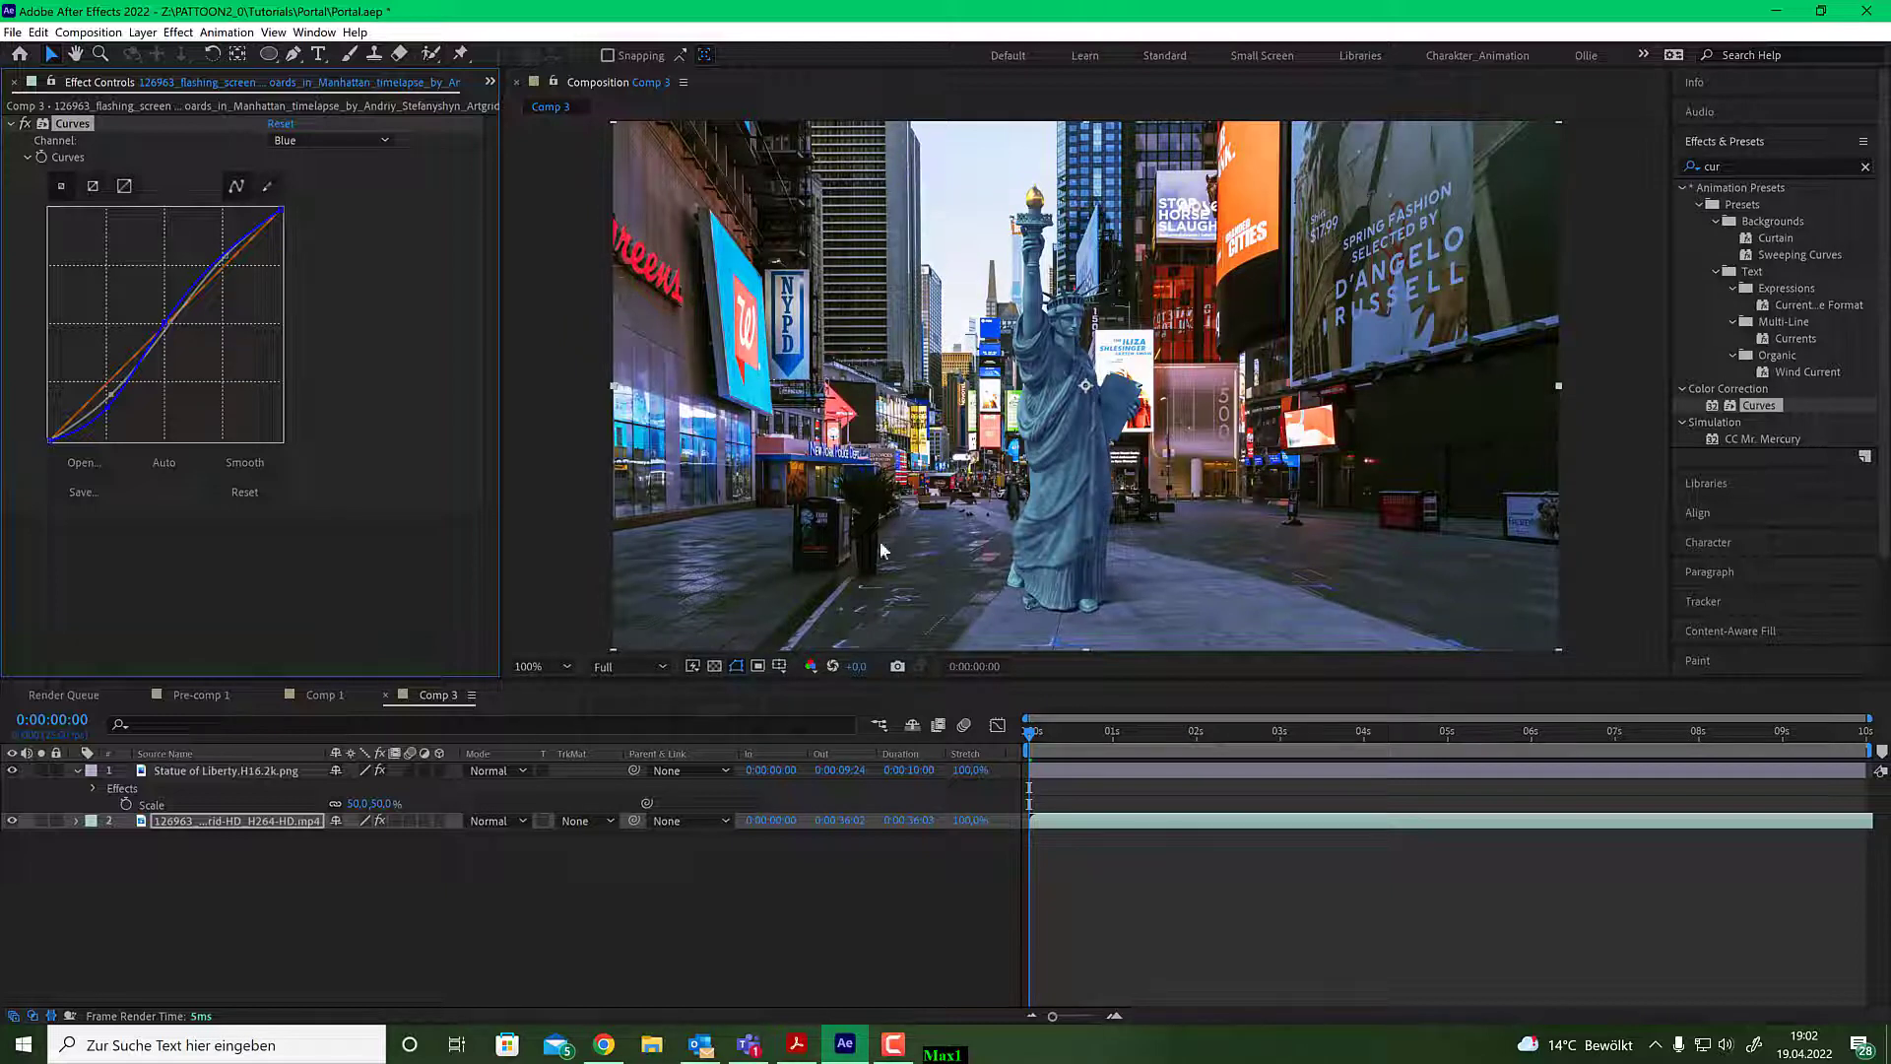
Lock and hide the Statue of Liberty layer.
click(56, 769)
click(11, 770)
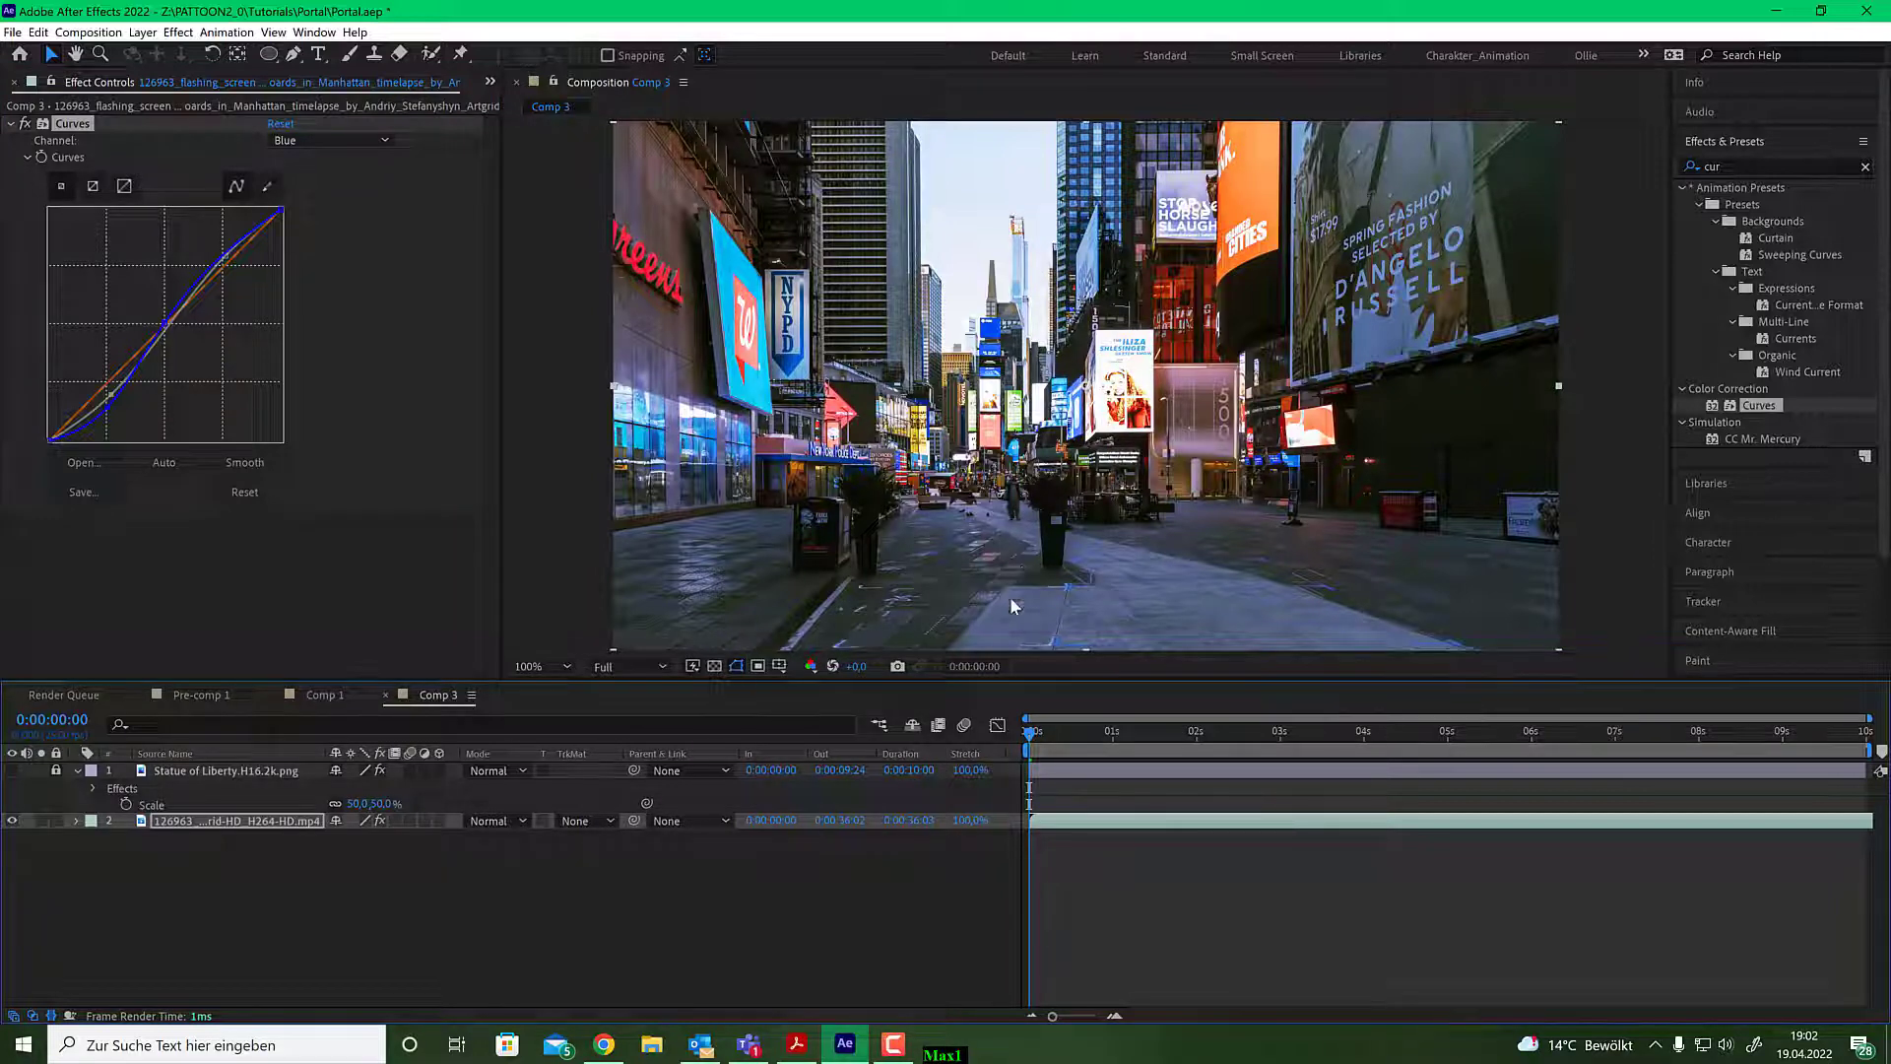
Preview the finished portal animation in Comp 1 from about 2 seconds on, and return to Comp 3.
click(316, 695)
click(215, 693)
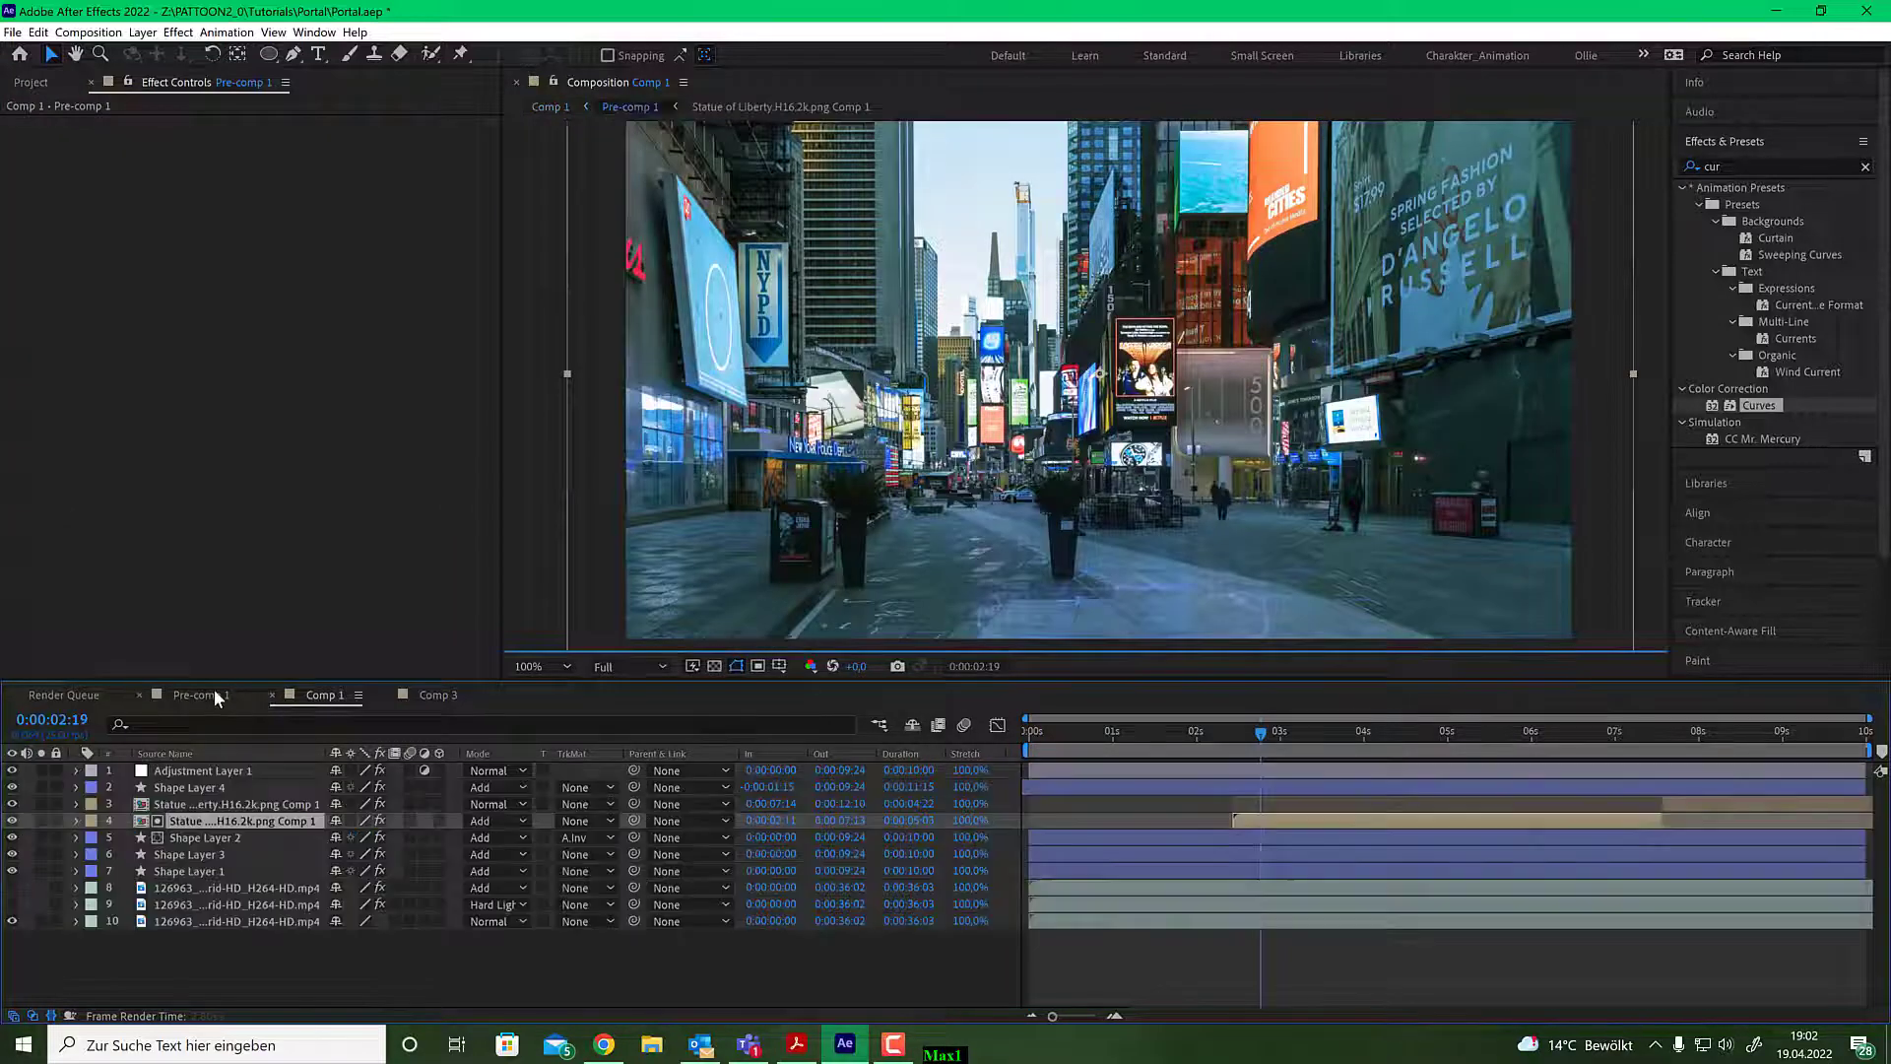
click(302, 693)
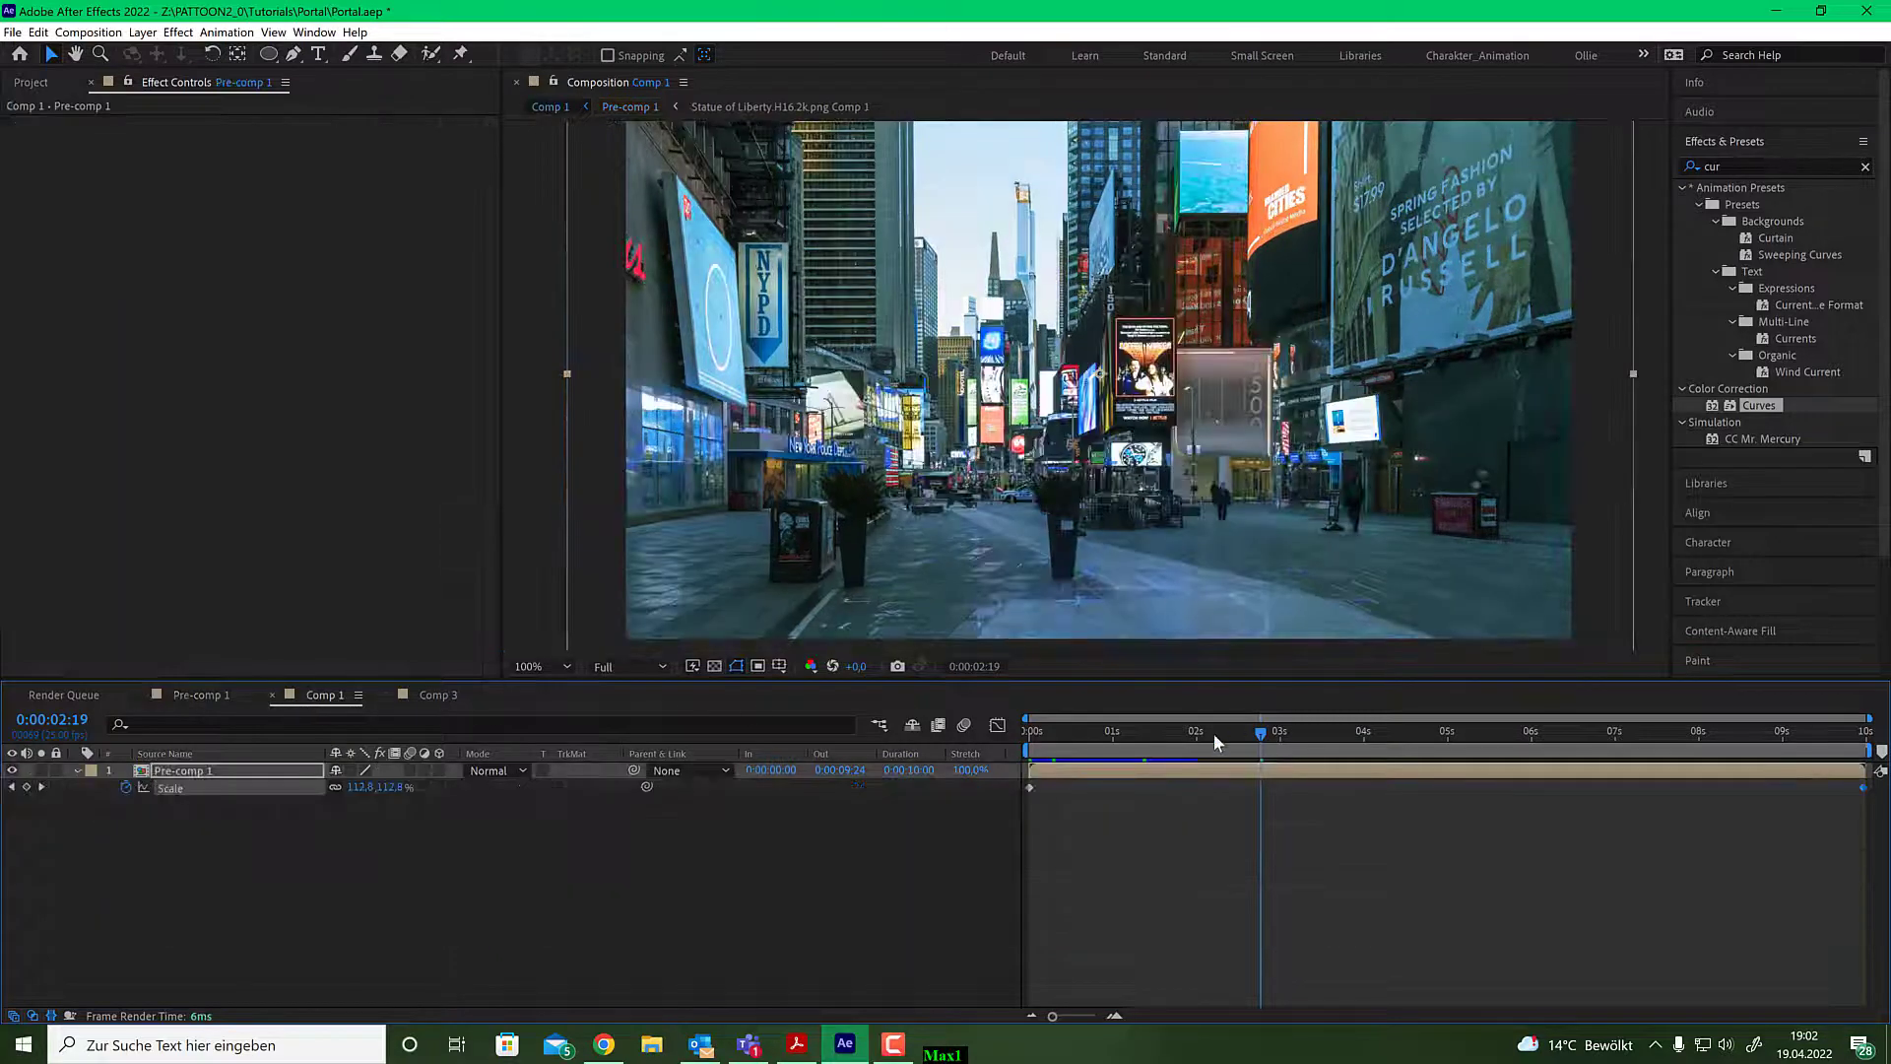
drag(1218, 742, 1257, 738)
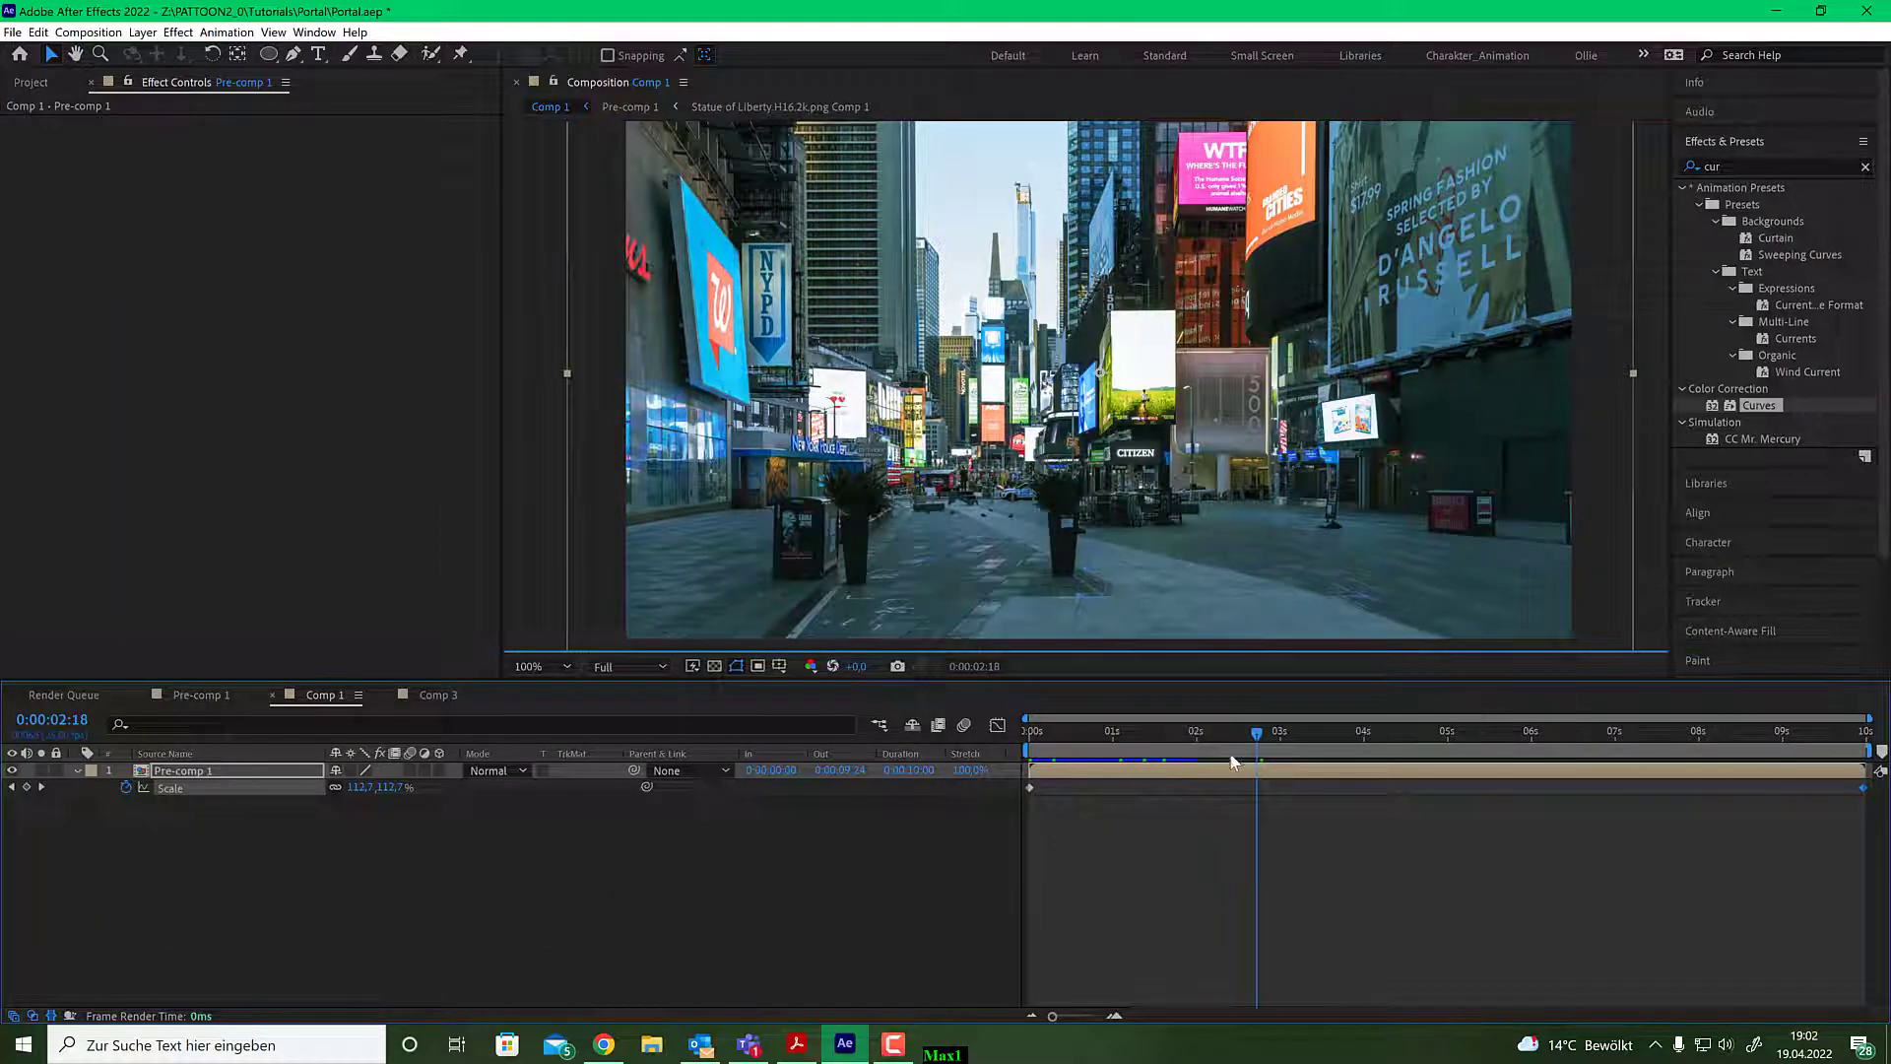
key(space)
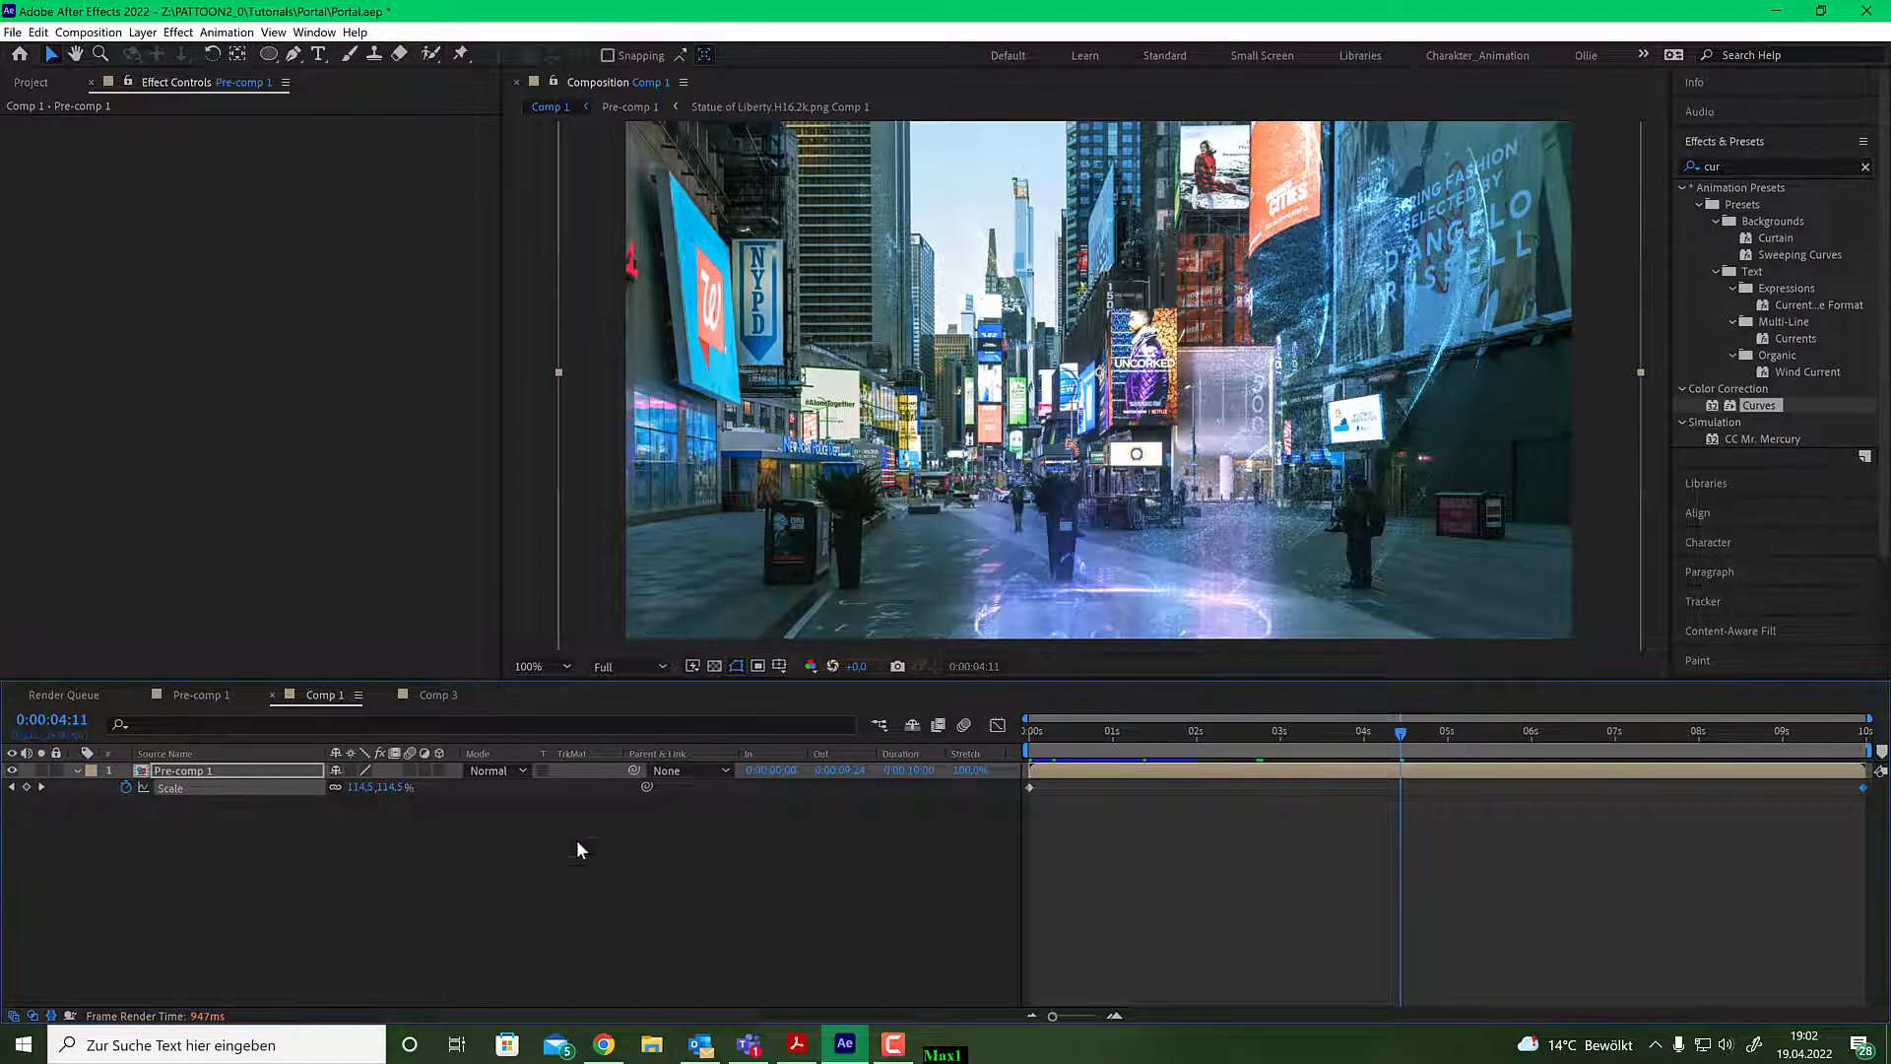
click(445, 697)
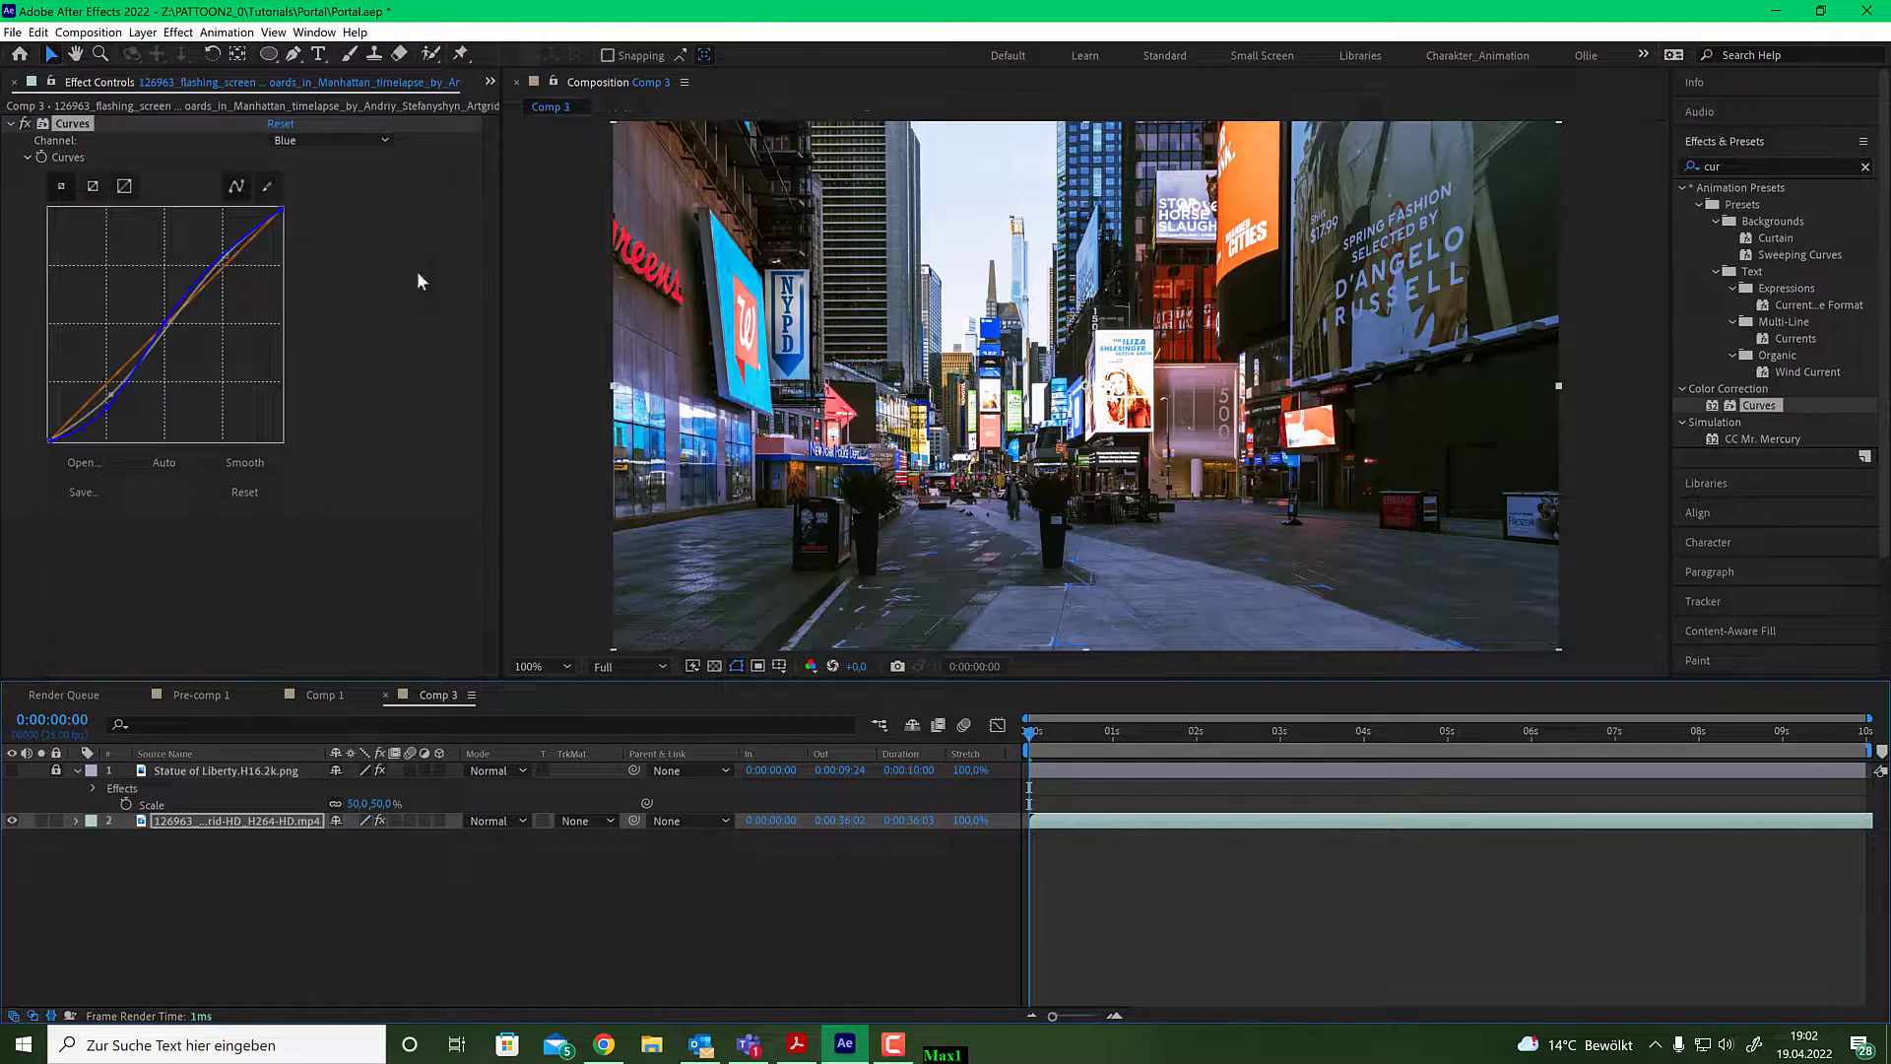
Draw a flat ellipse with a 10 px white stroke on the pavement as a new shape layer.
click(320, 849)
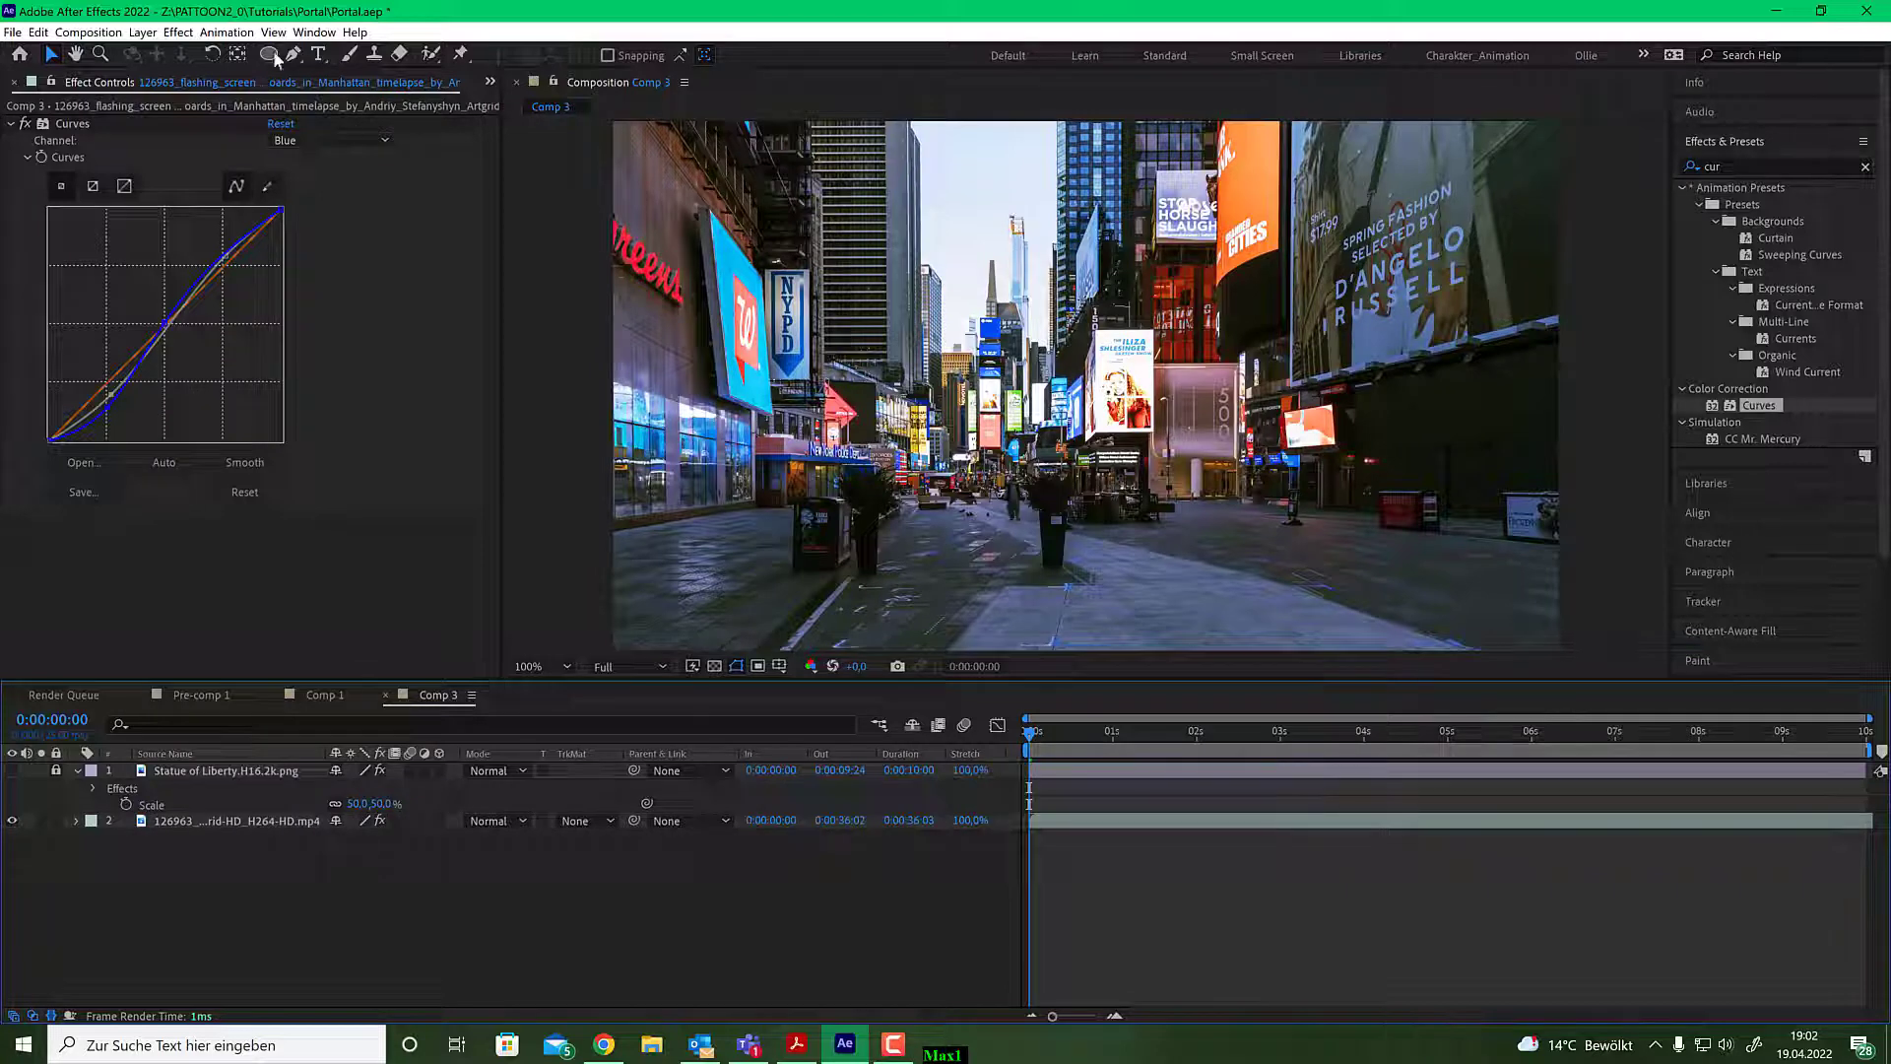
drag(267, 61, 345, 99)
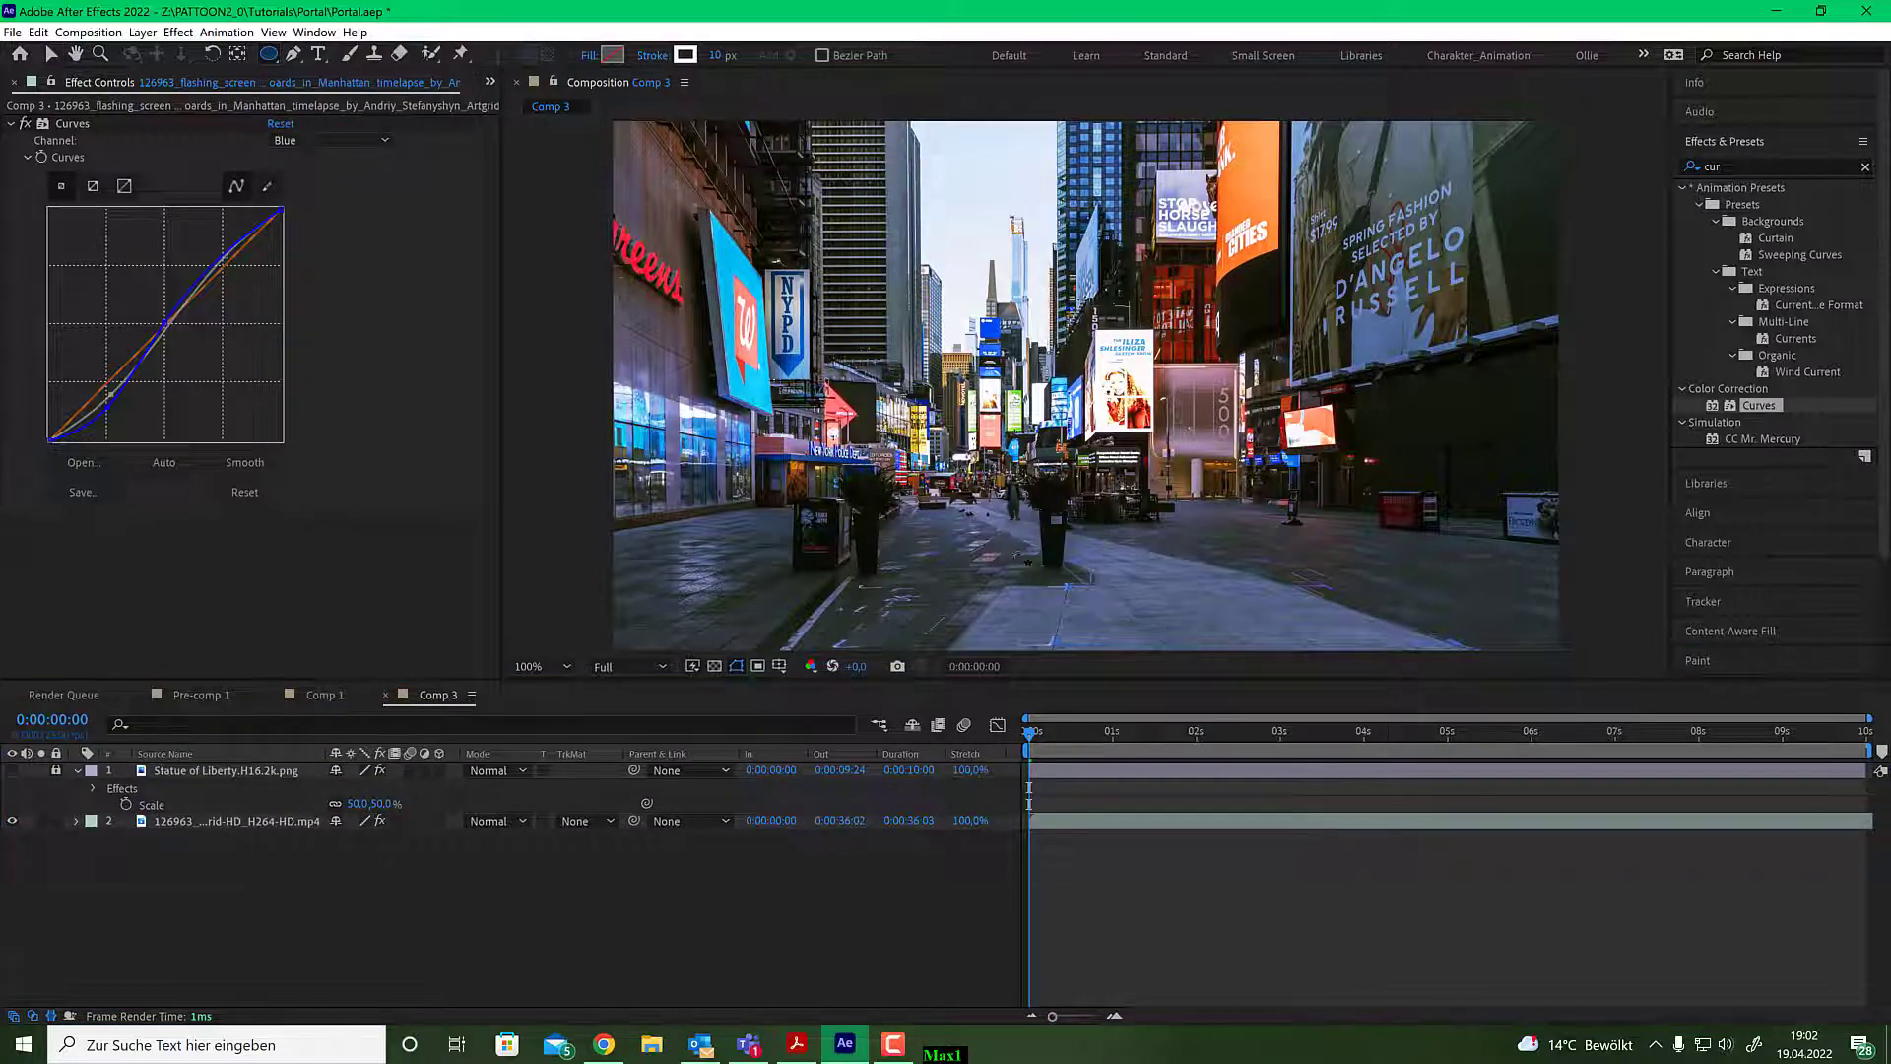
drag(1000, 545, 1222, 603)
key(v)
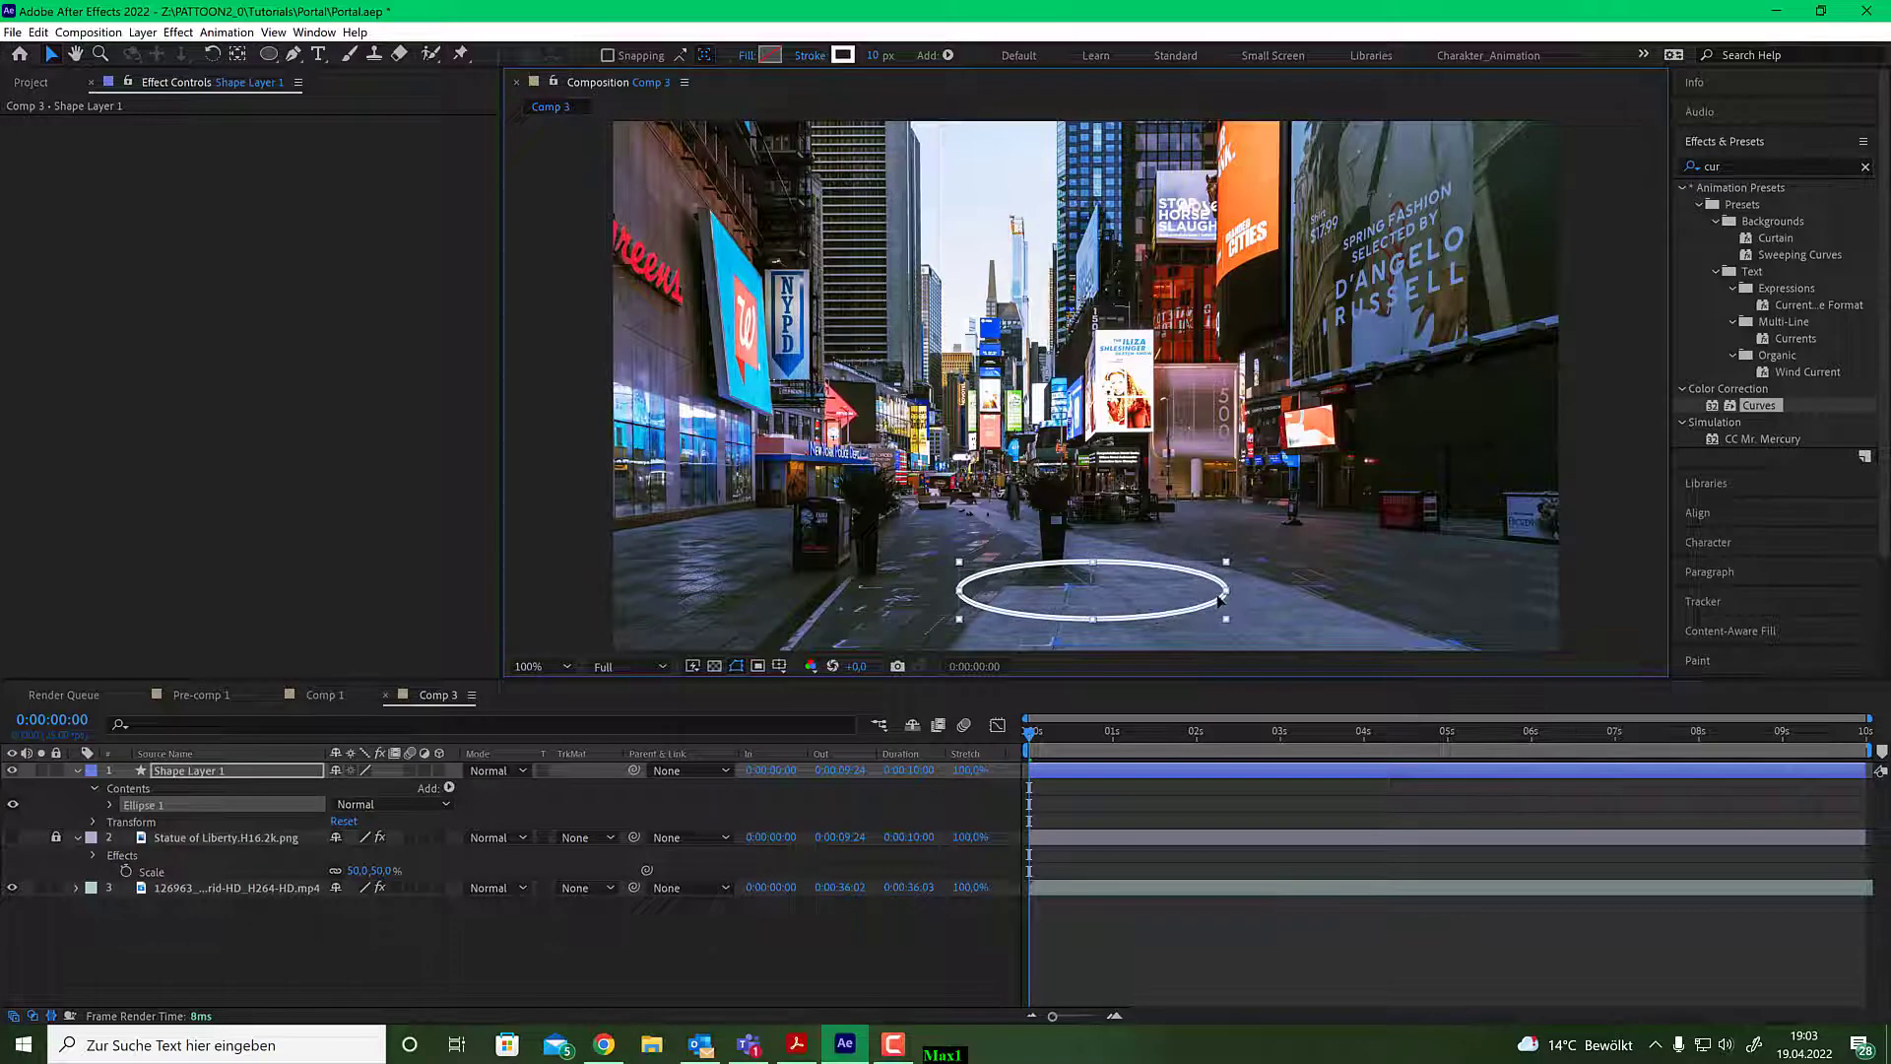
Show the statue briefly to center the ellipse around its base, and hide the statue again.
click(13, 838)
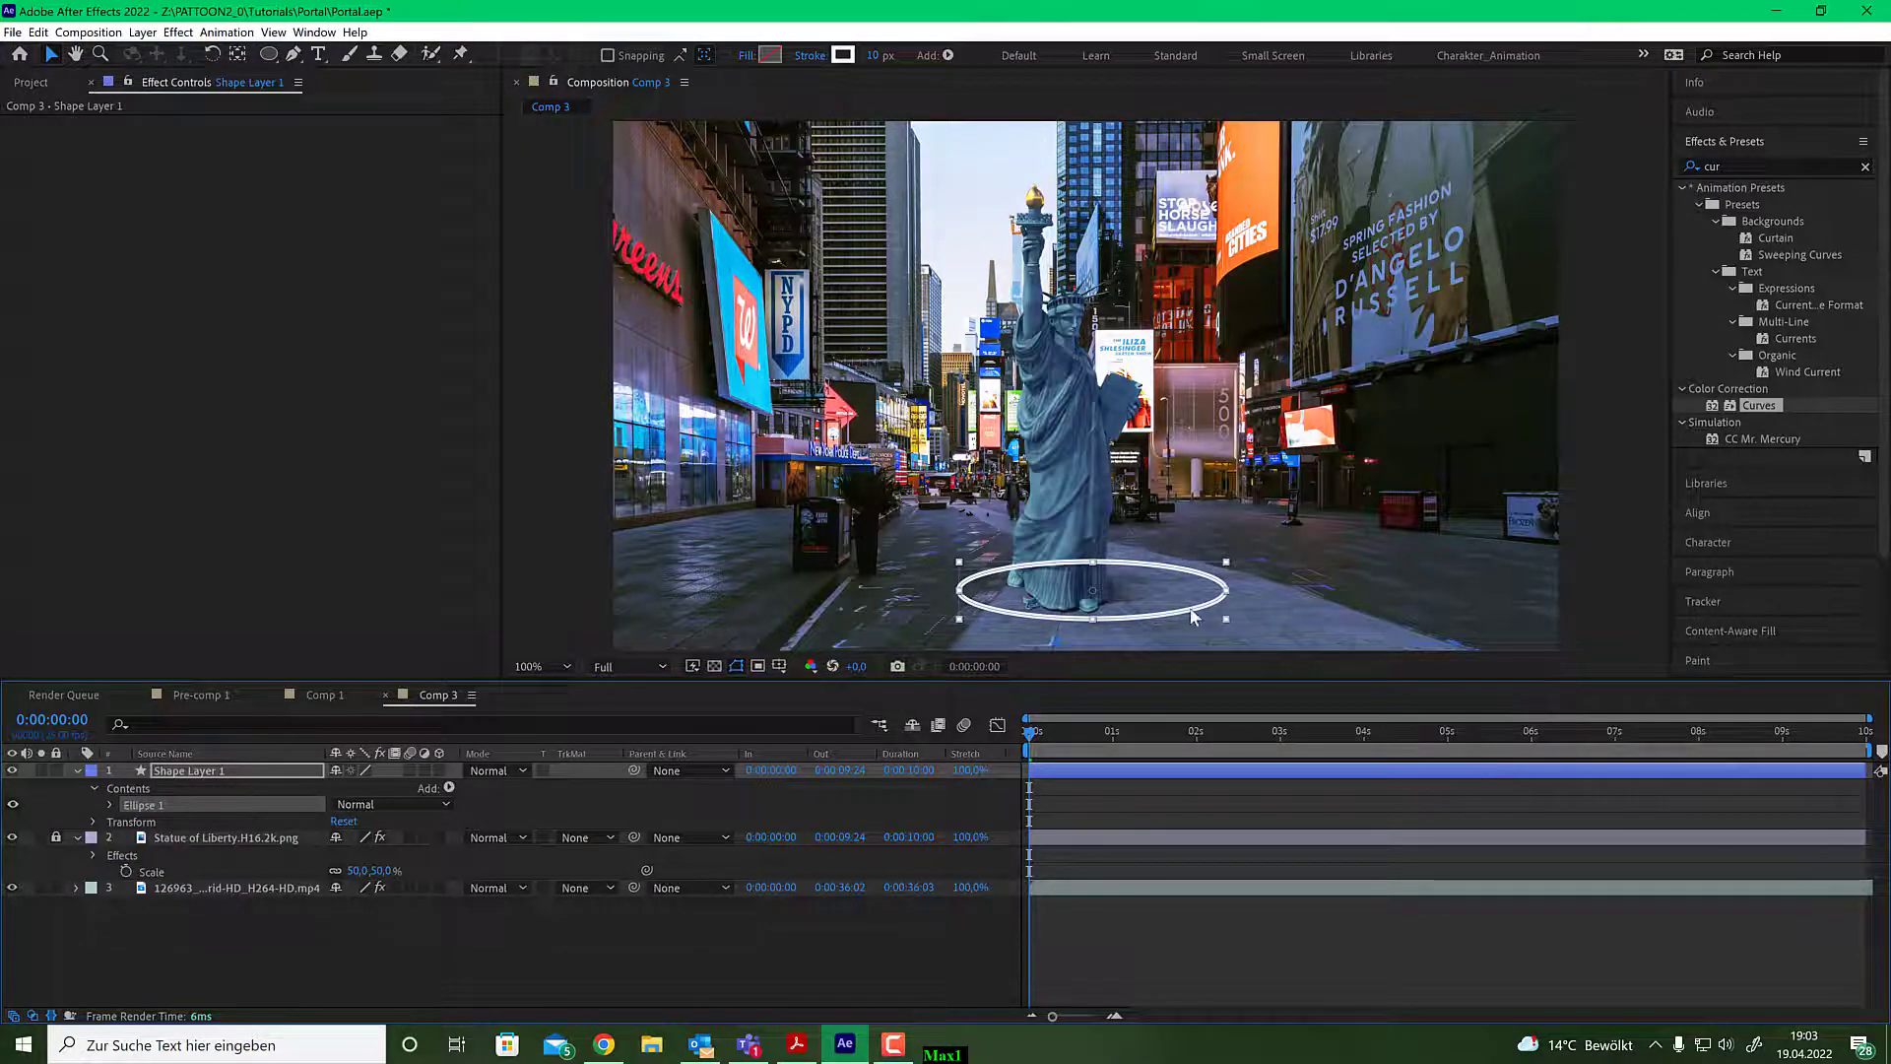
drag(1194, 613, 1160, 616)
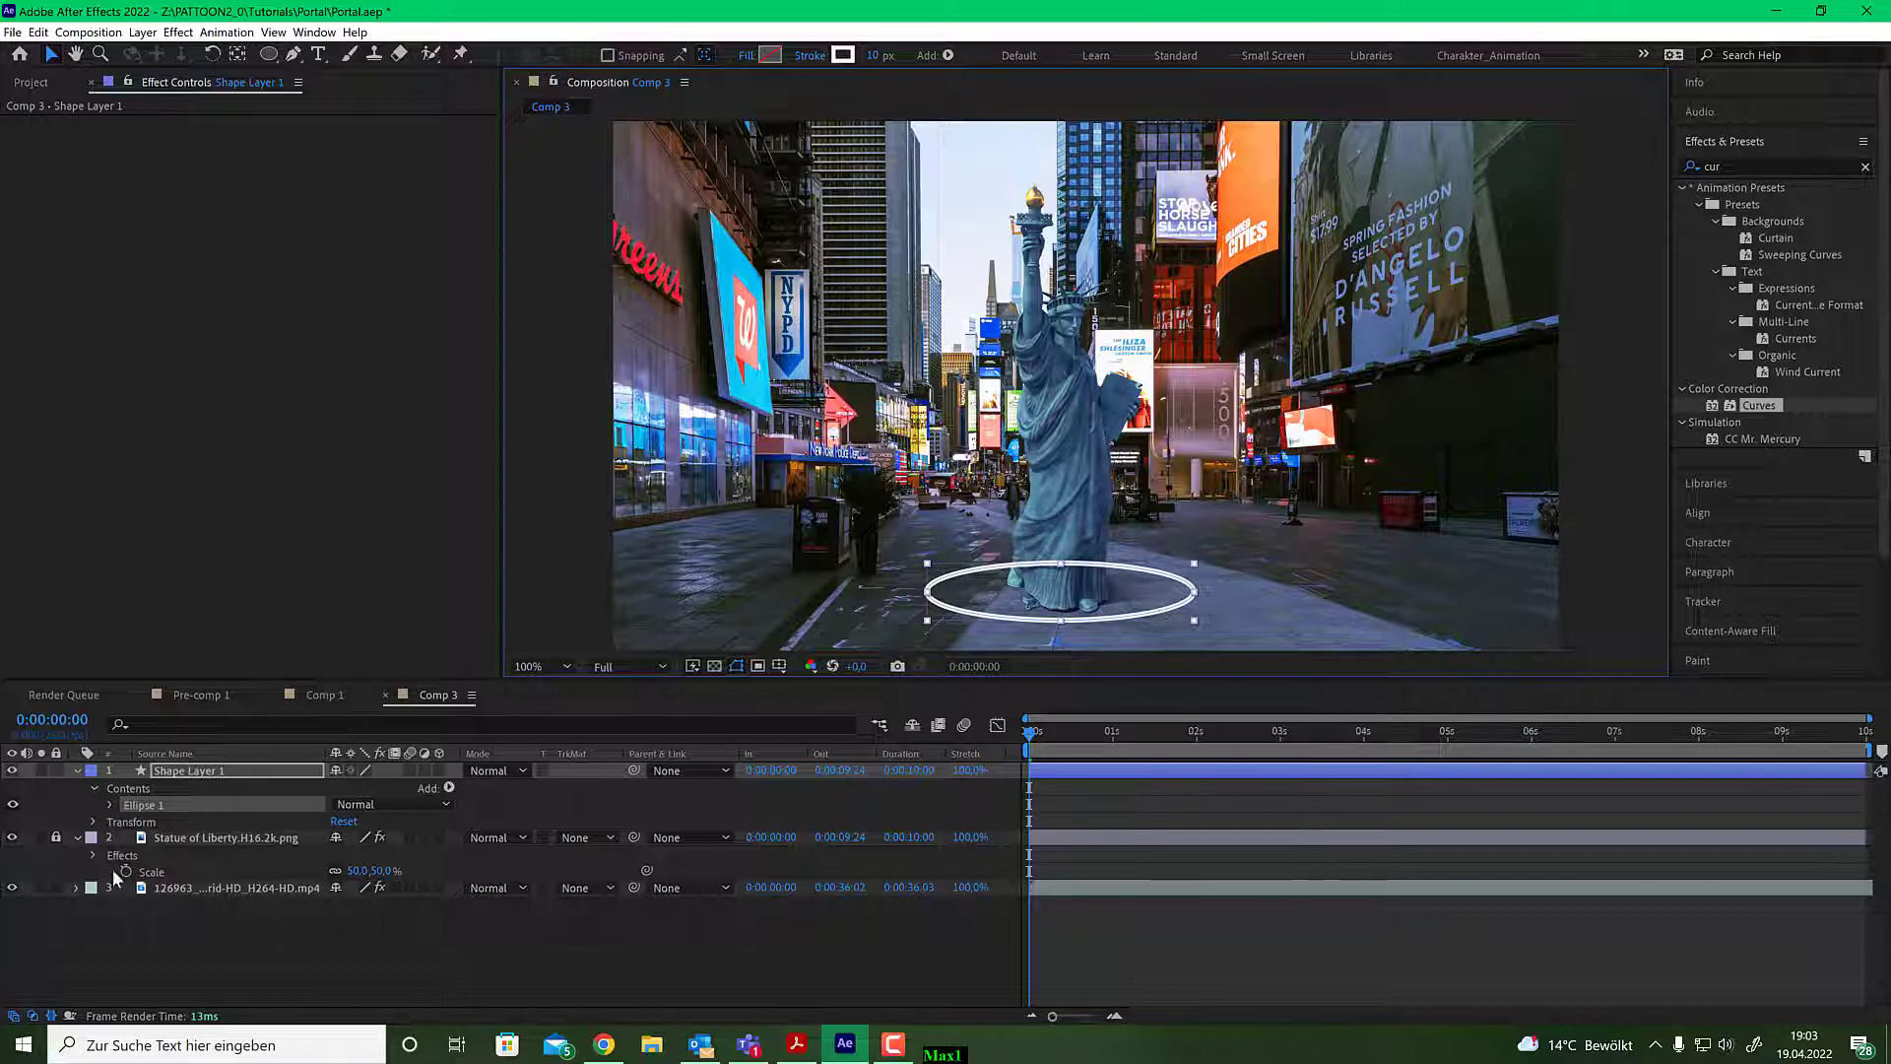
click(12, 838)
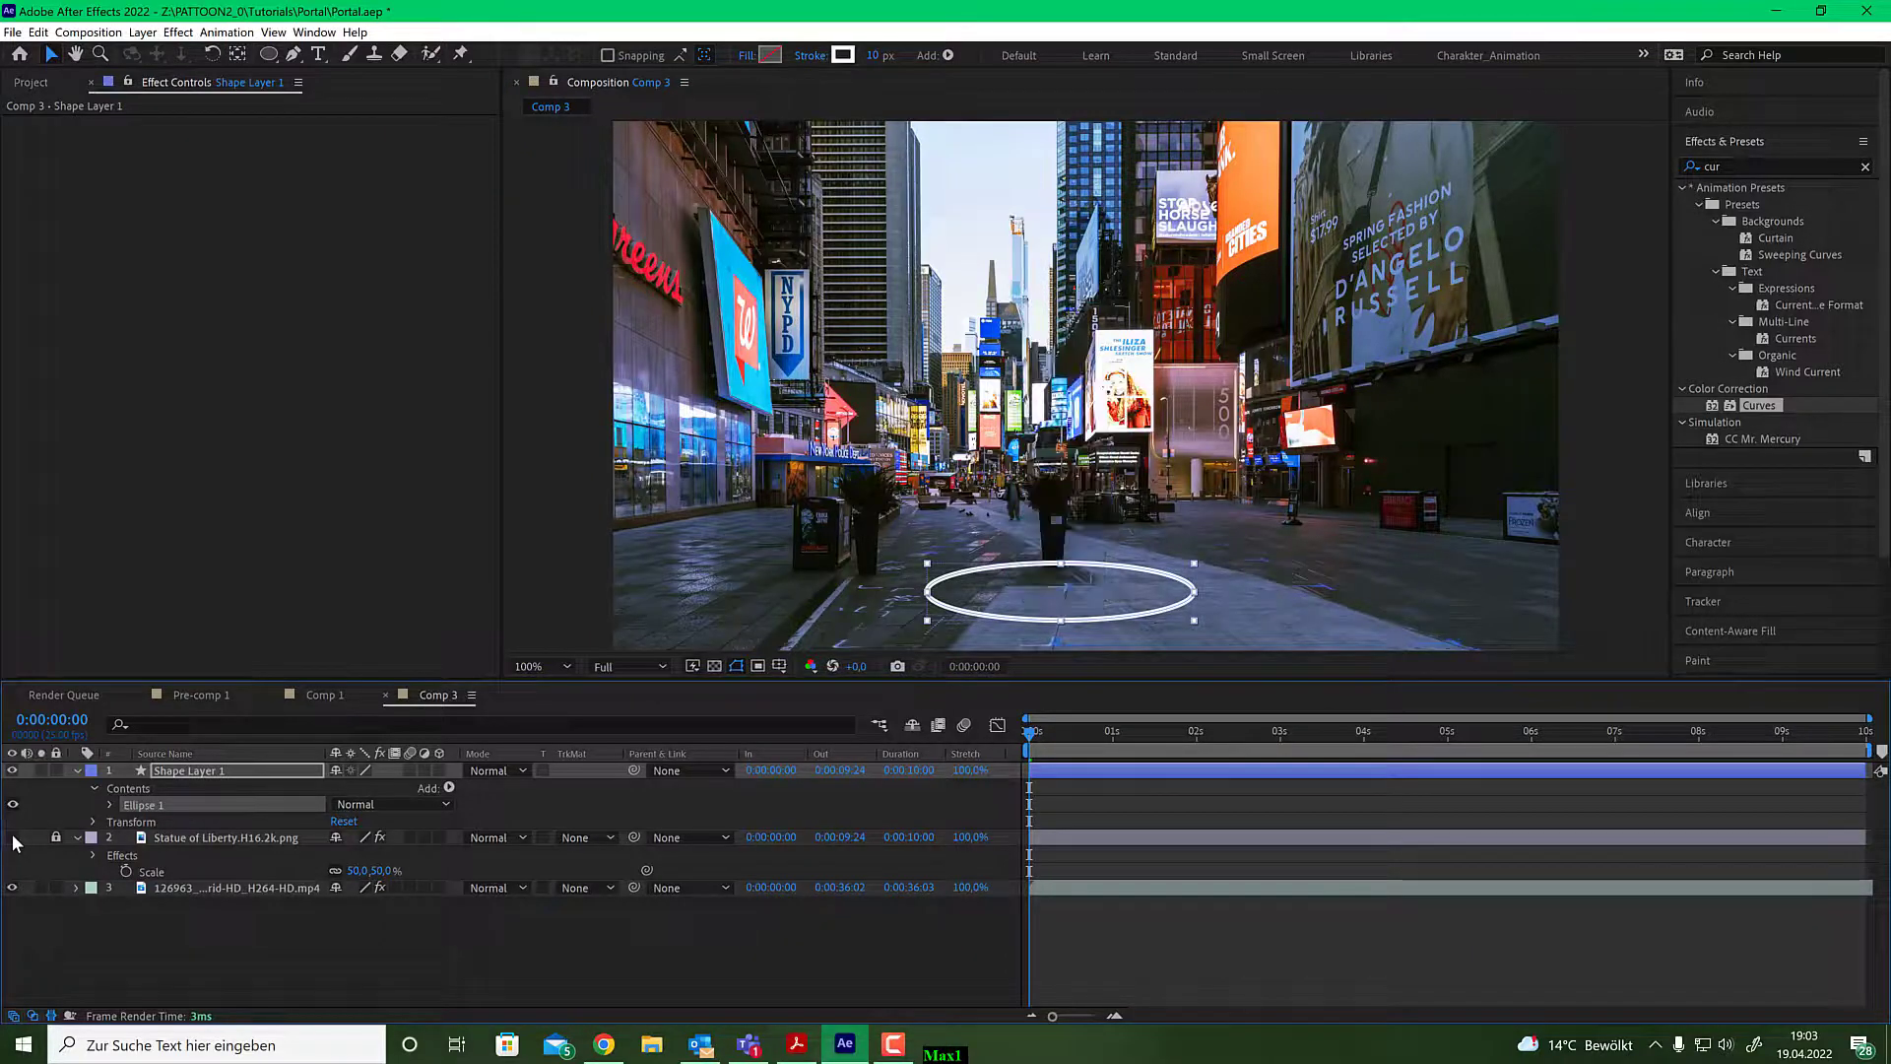
Find the Pattoon effect by searching for "pat" and apply it to the ellipse's shape layer.
click(1711, 165)
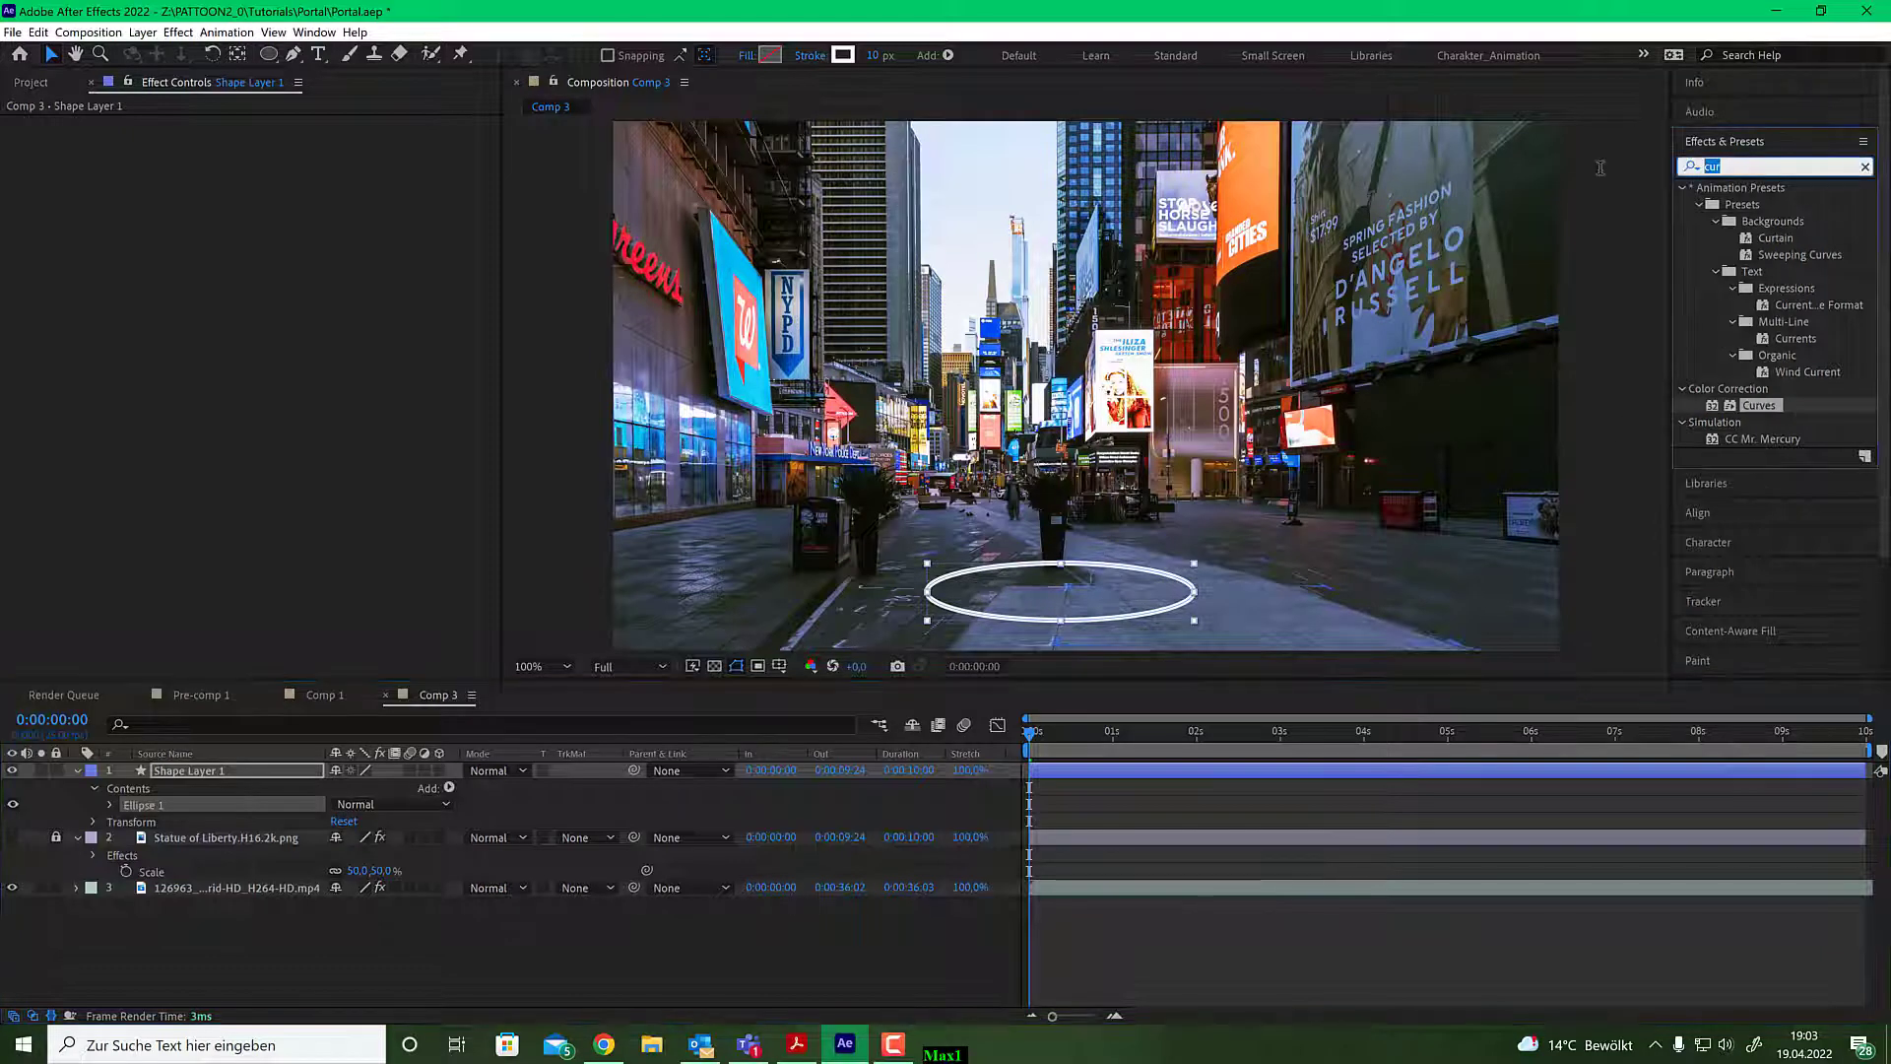
text(patoo)
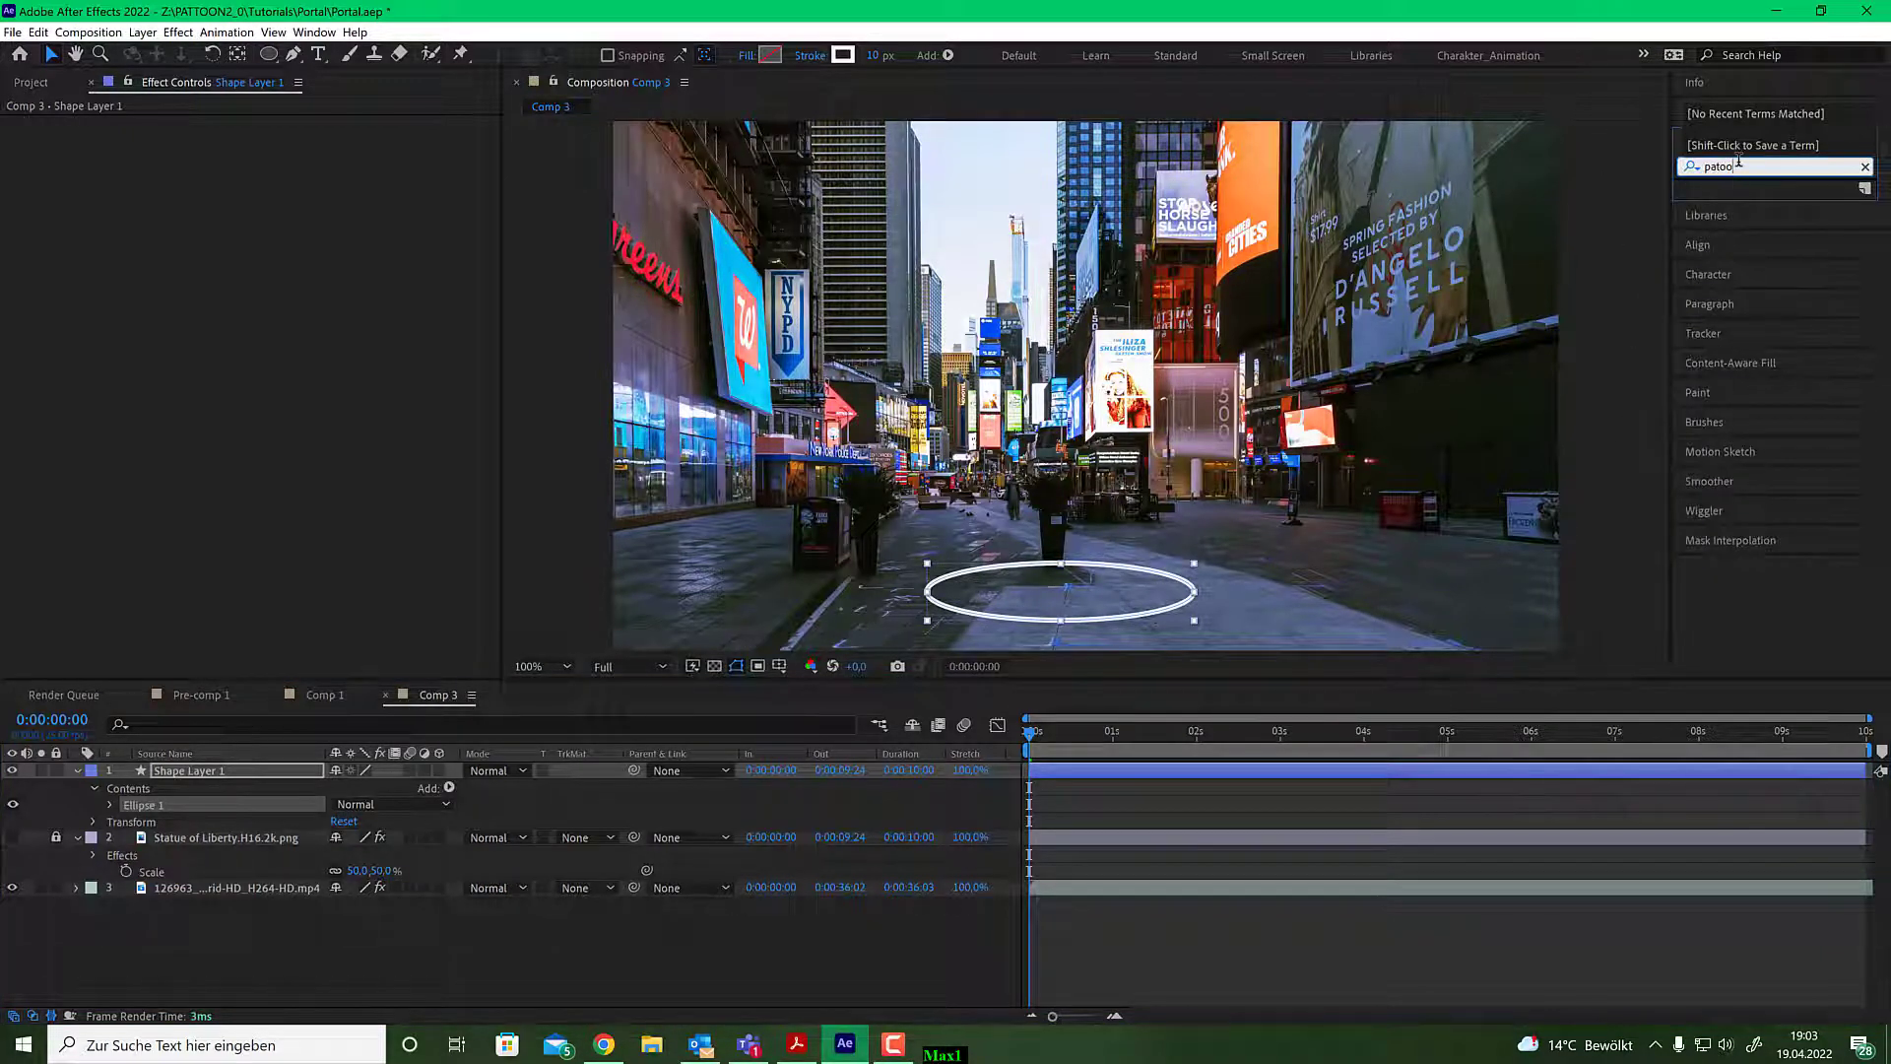
click(1740, 165)
key(BackSpace)
text(t)
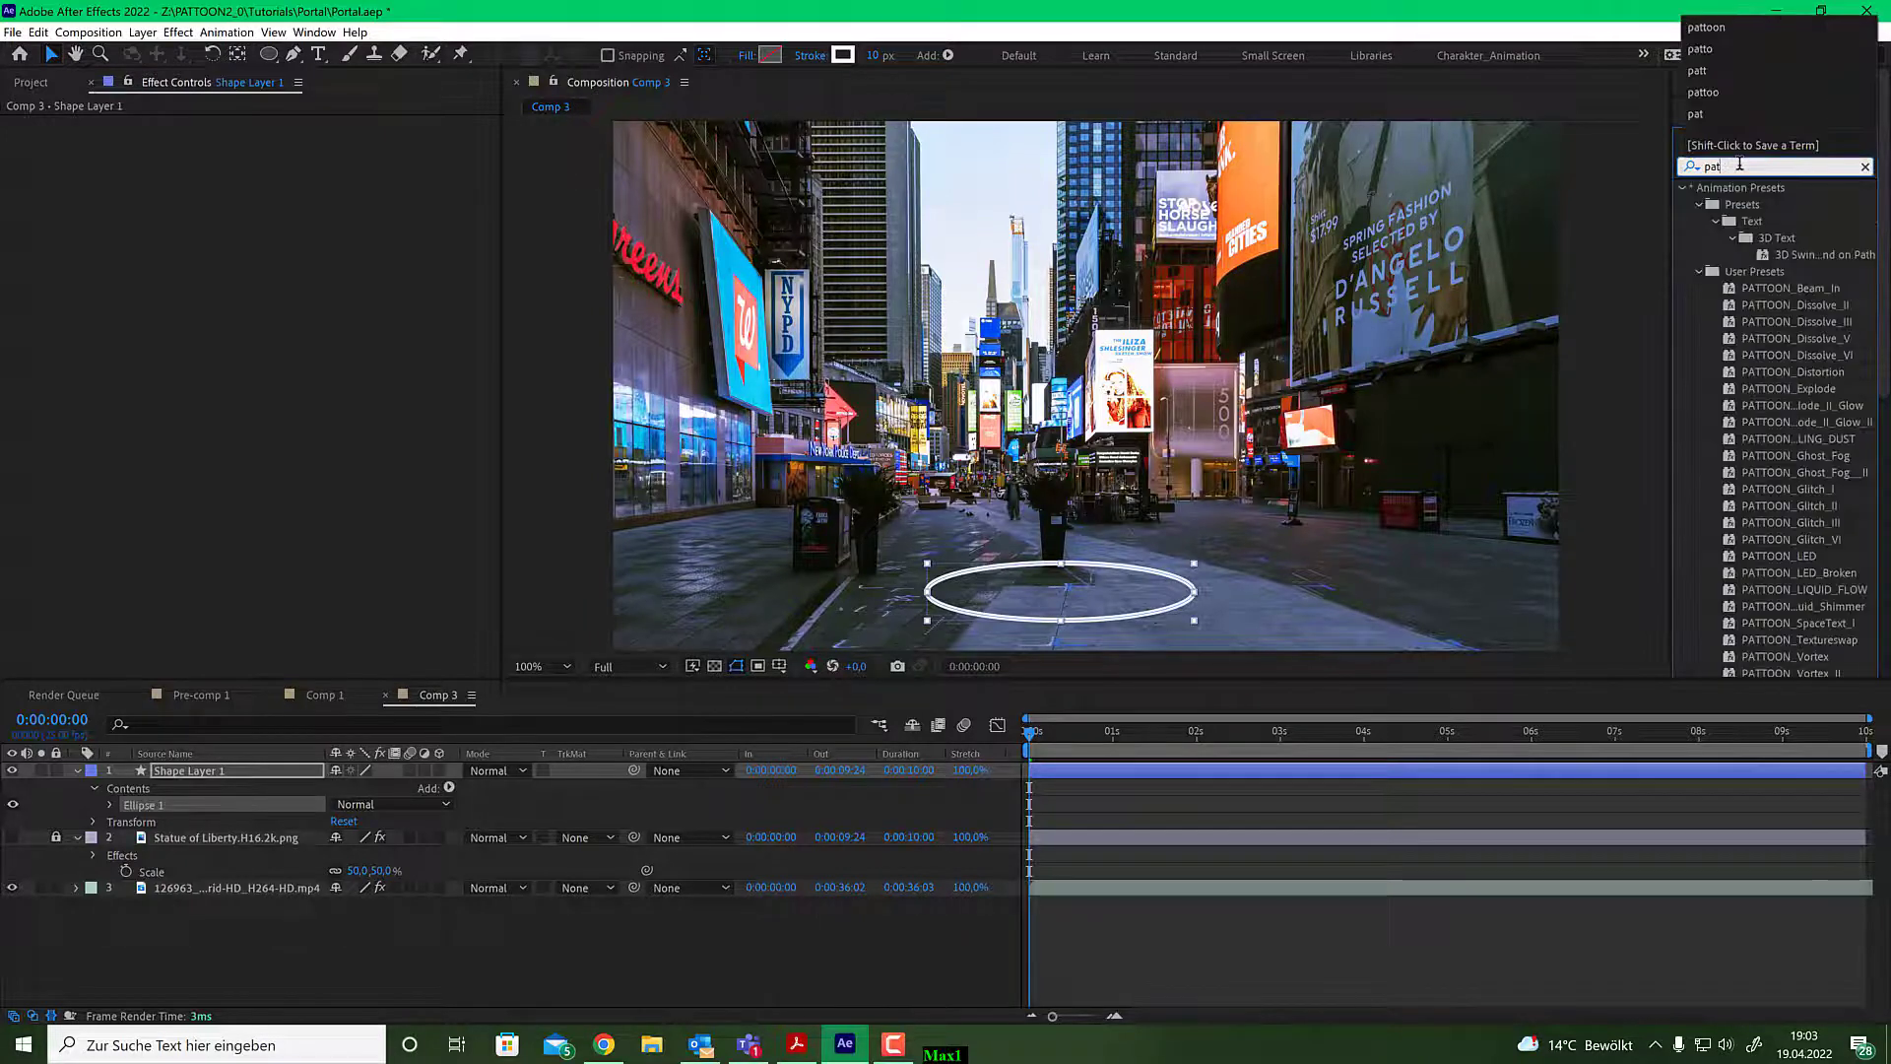
scroll(1782, 492, down, 5)
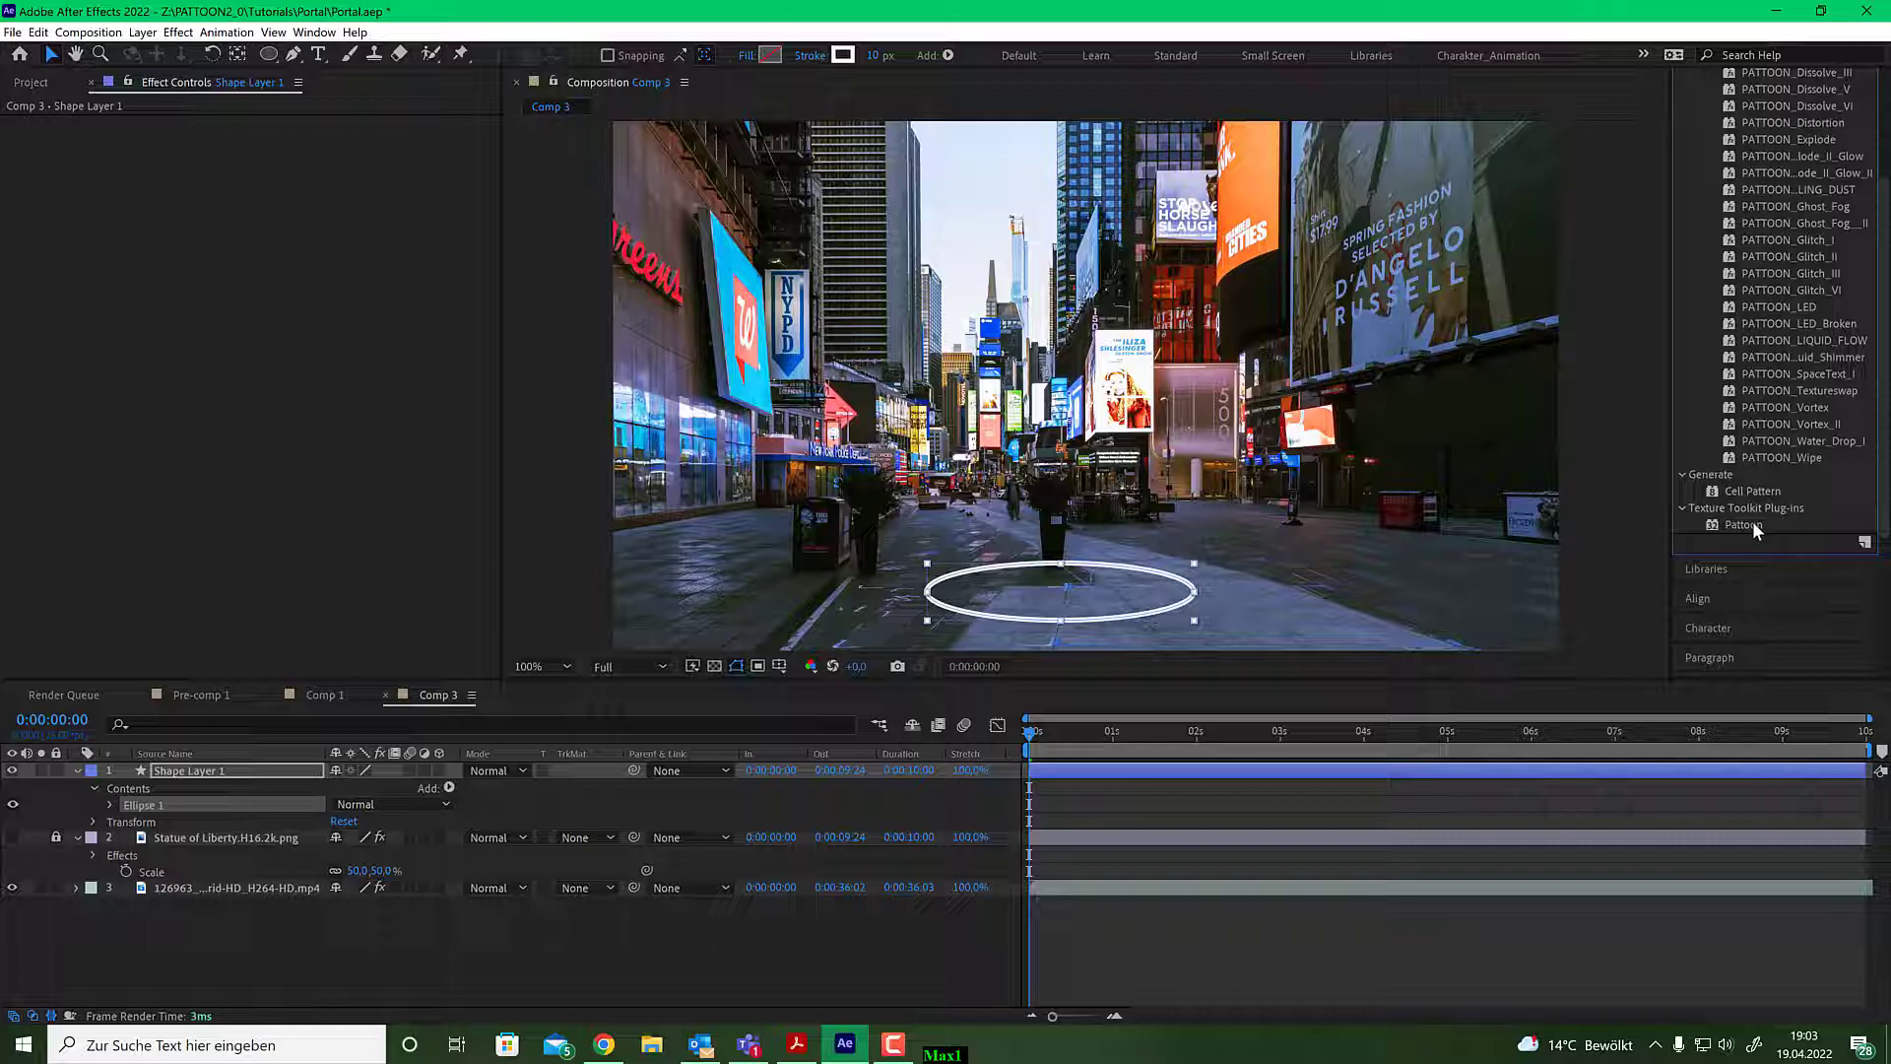
drag(1752, 522, 242, 780)
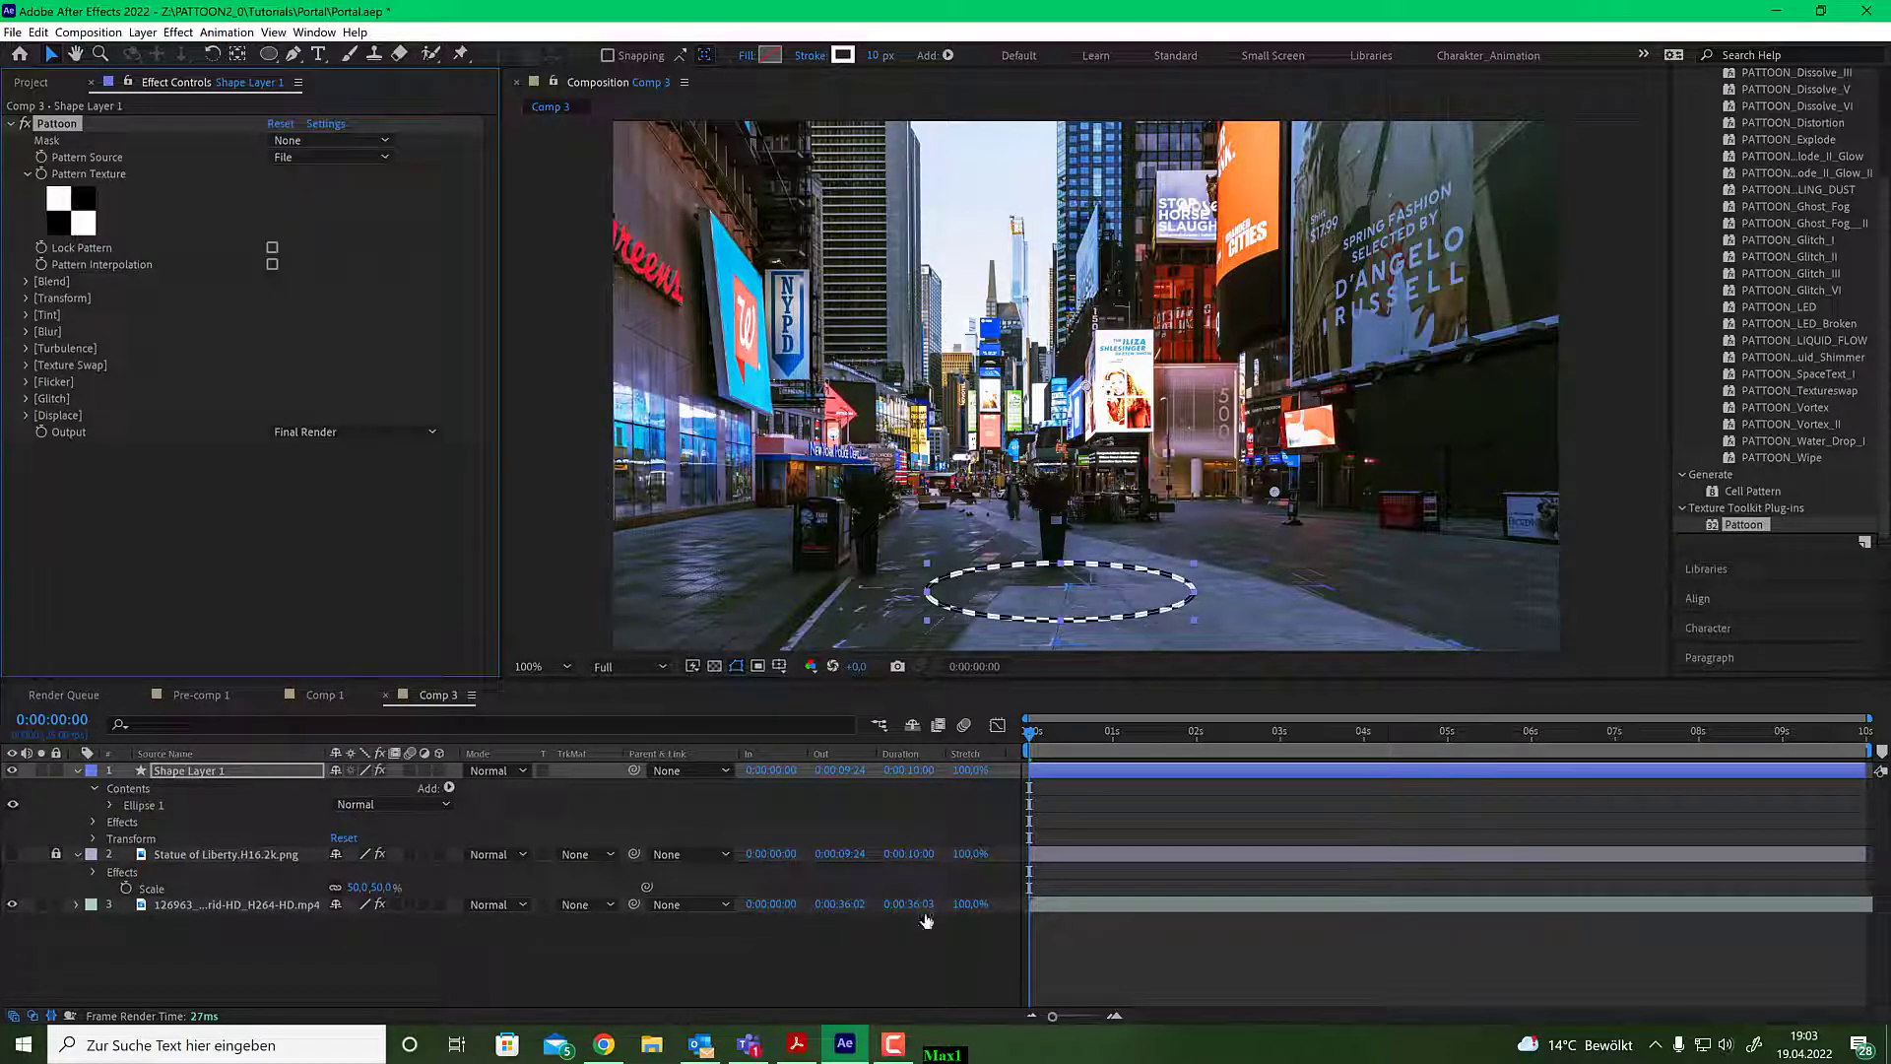
Switch to Chrome to view the PATTOON Texturing Plugin page on aescripts, and return to After Effects.
click(604, 1044)
click(561, 14)
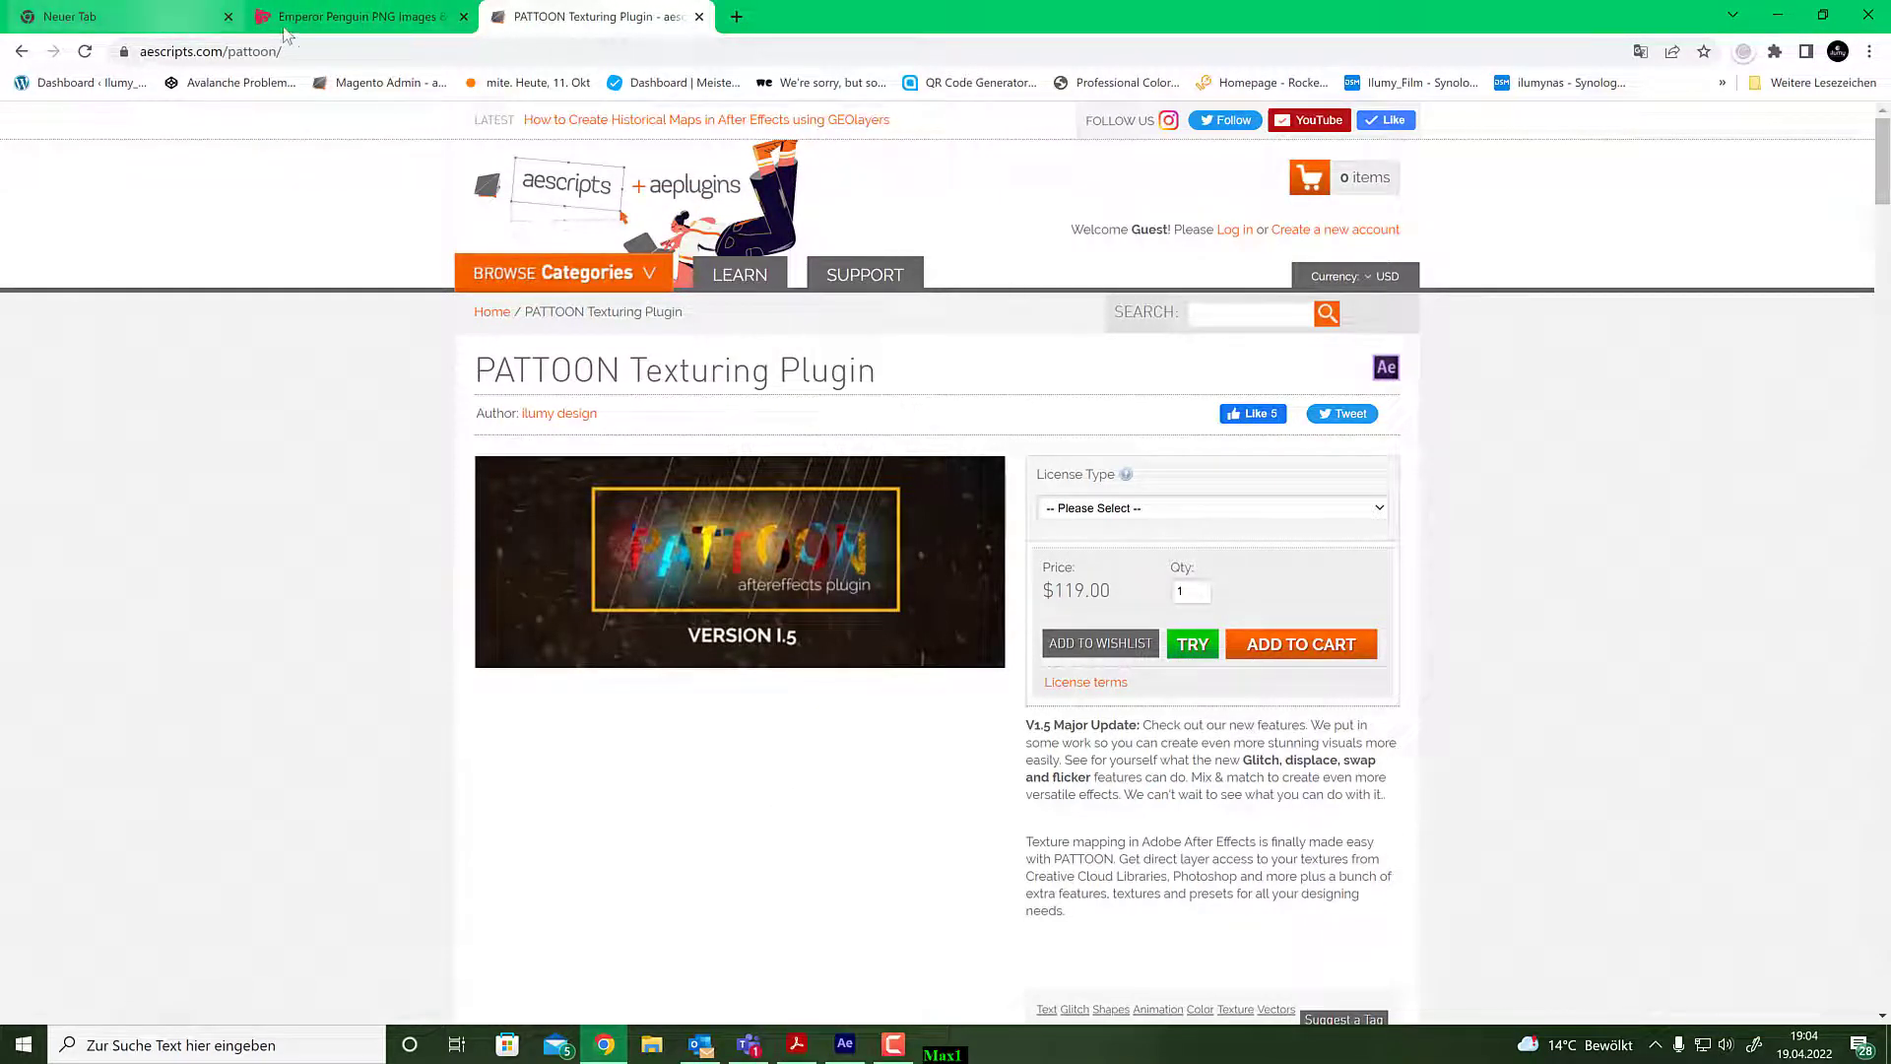
mouse_move(781, 355)
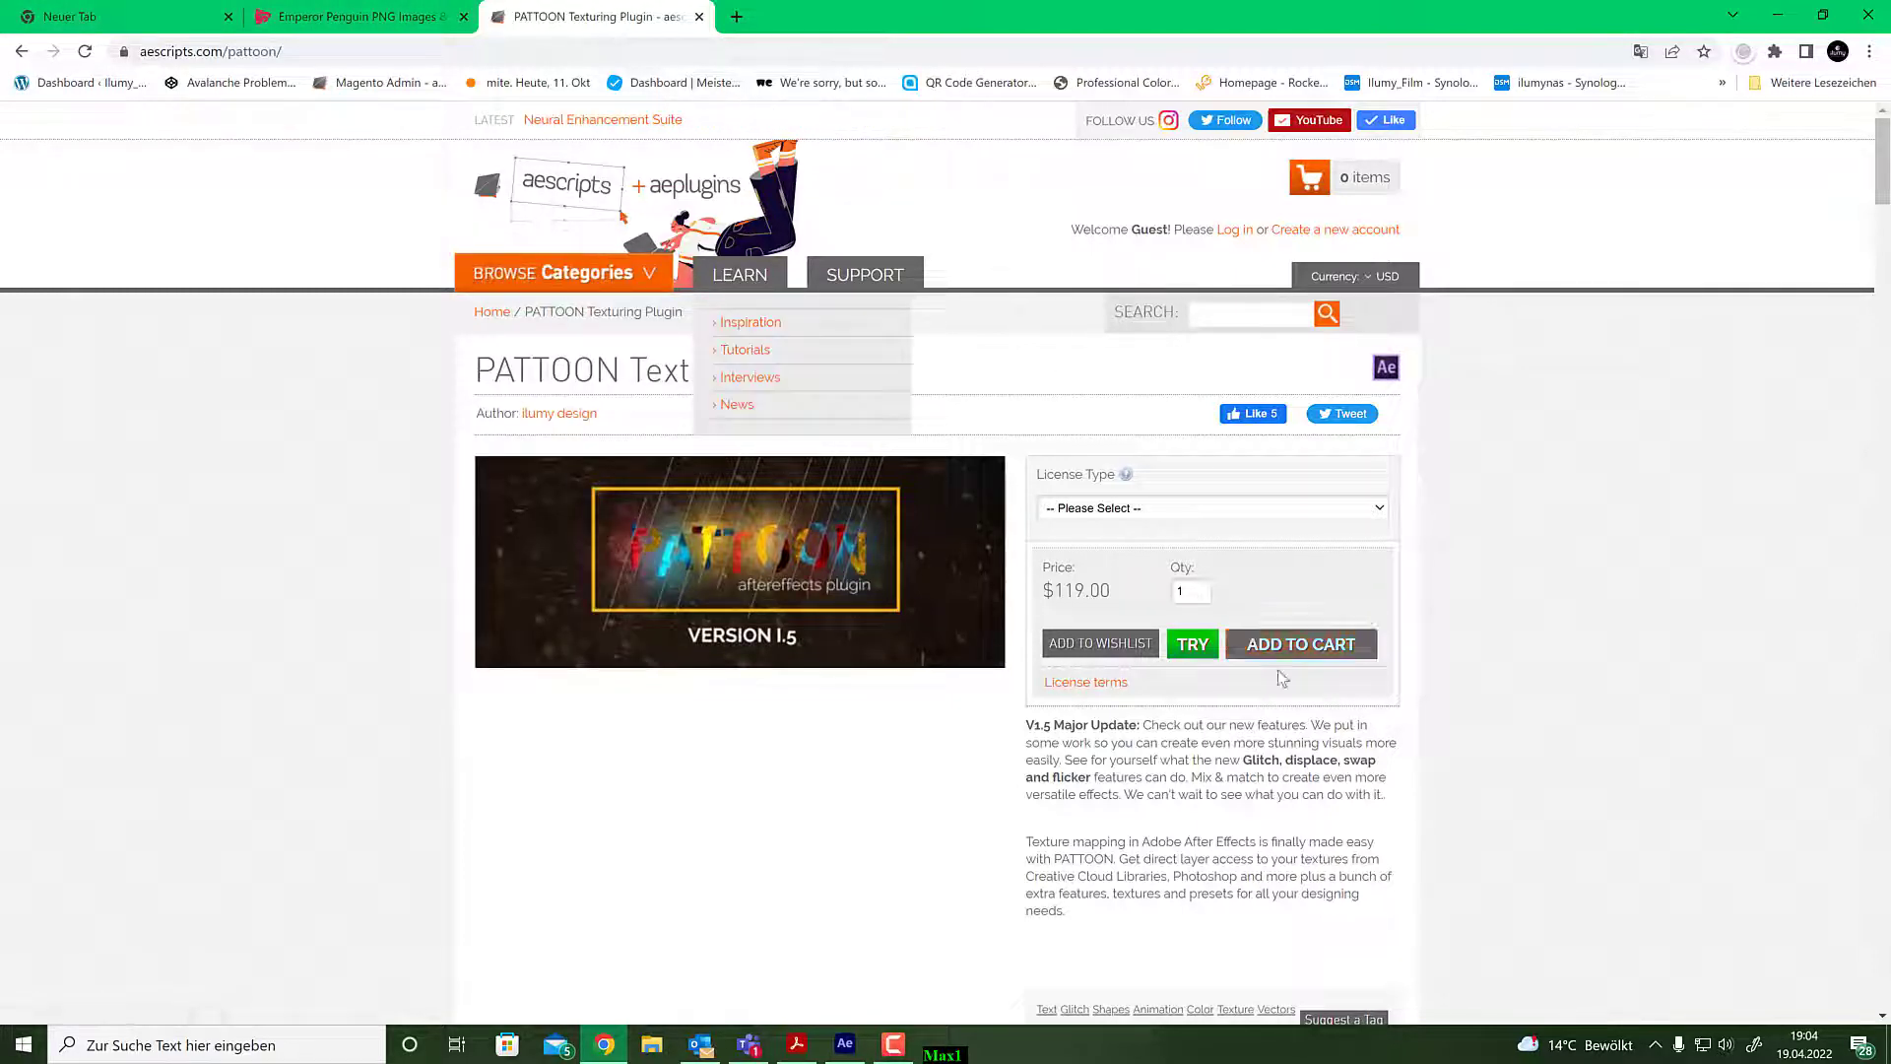
click(1769, 12)
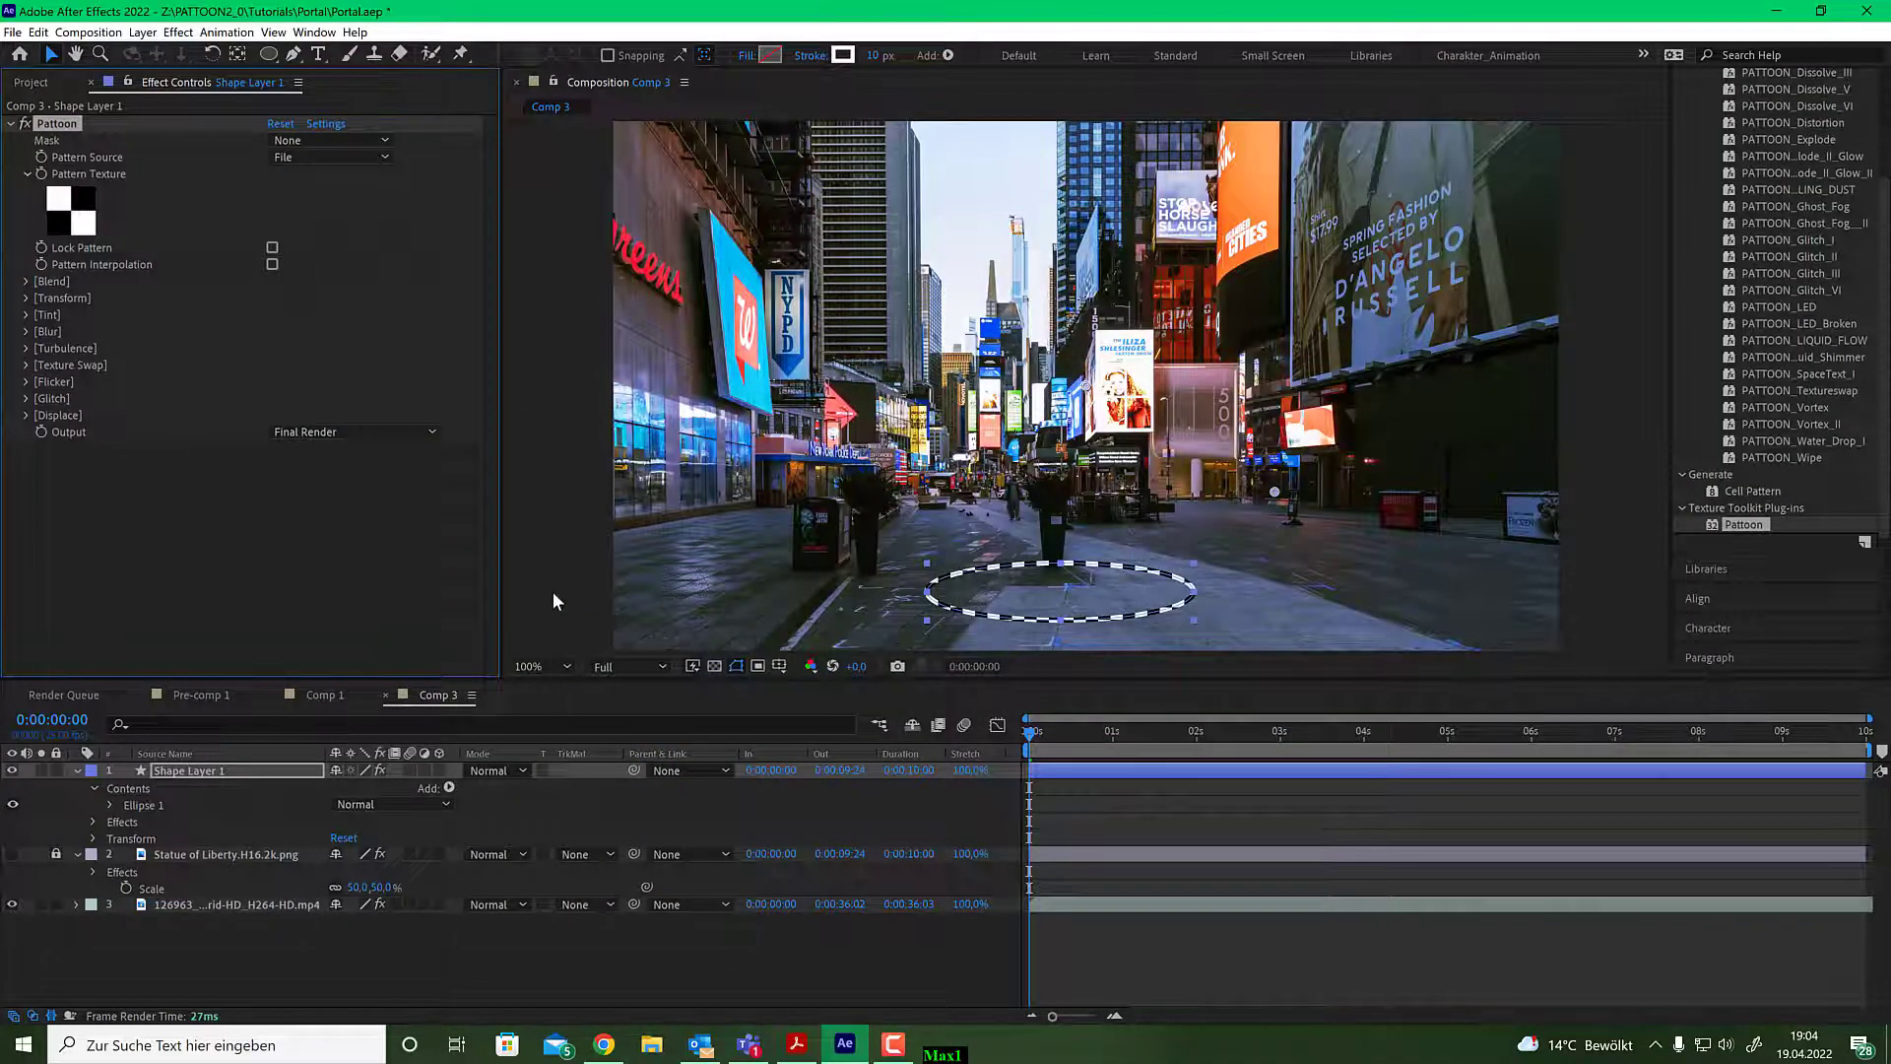
Replace Pattoon's checkerboard texture with a dark purple one from the [Pattoon] Topical folder.
click(79, 219)
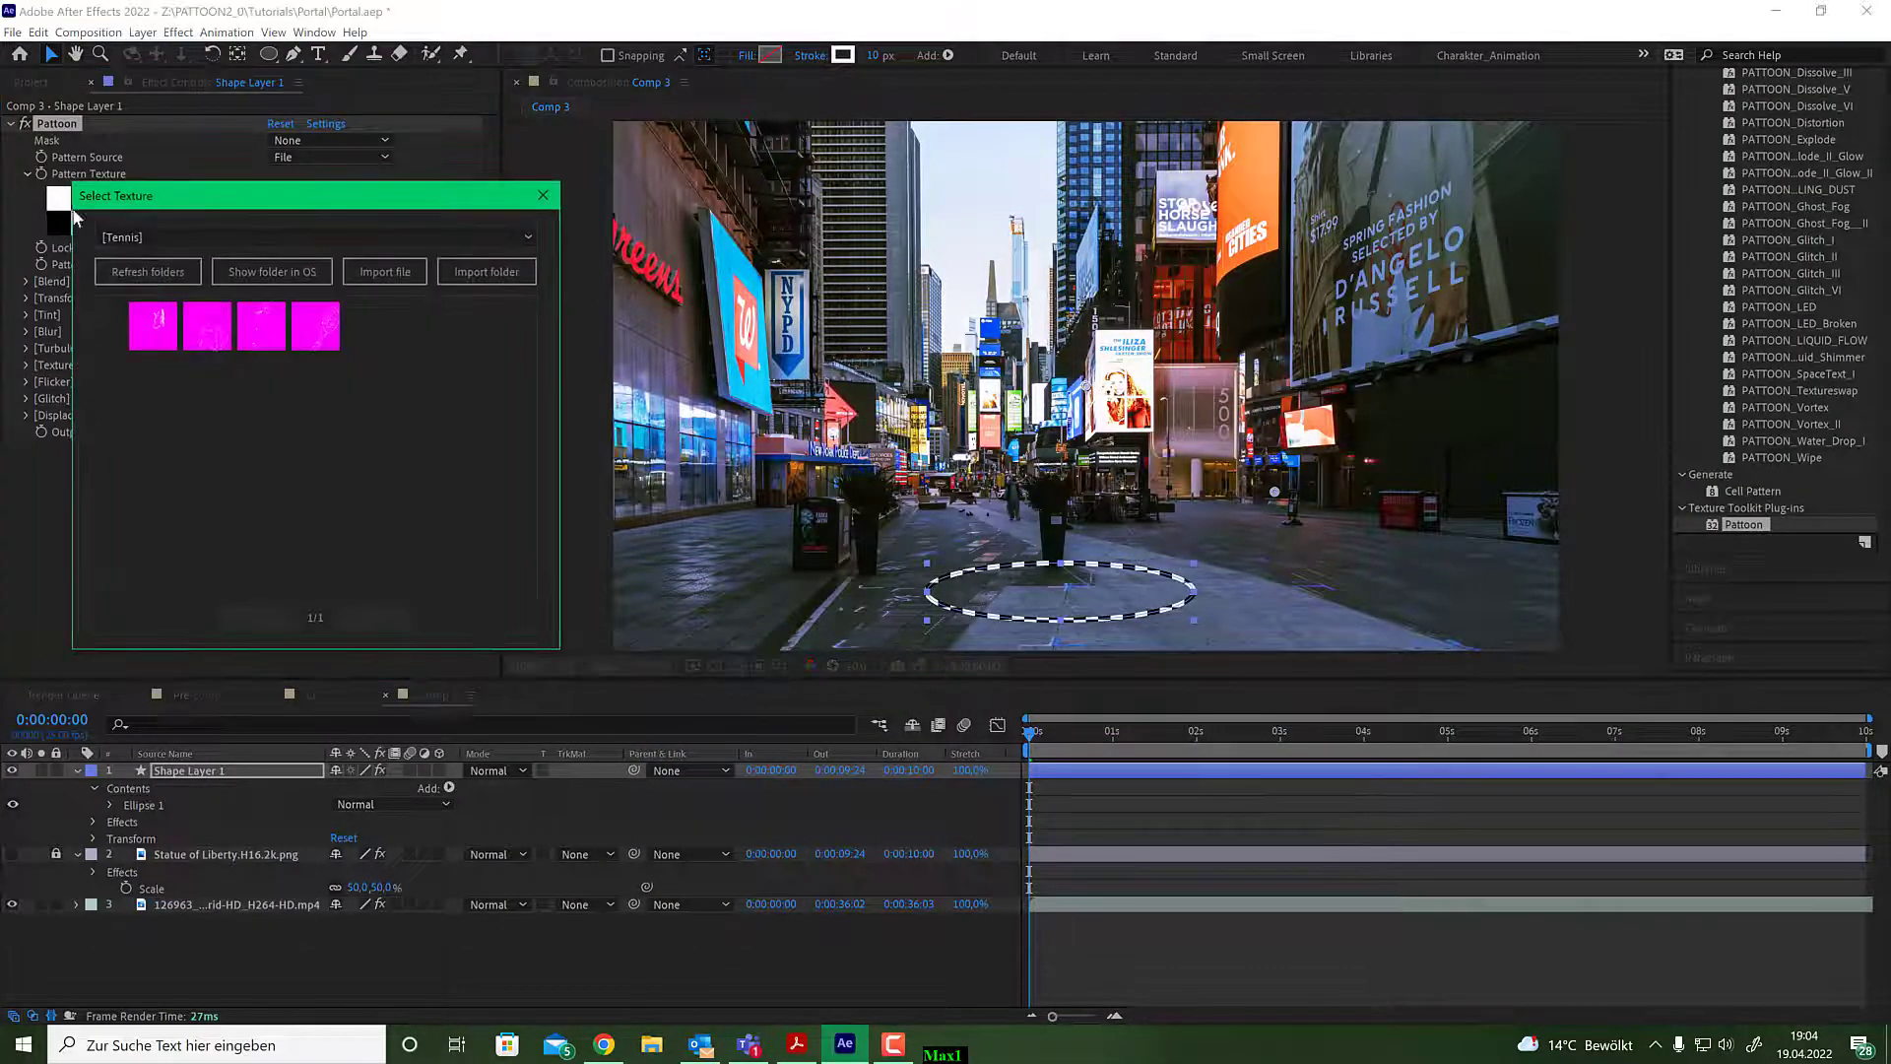
click(258, 234)
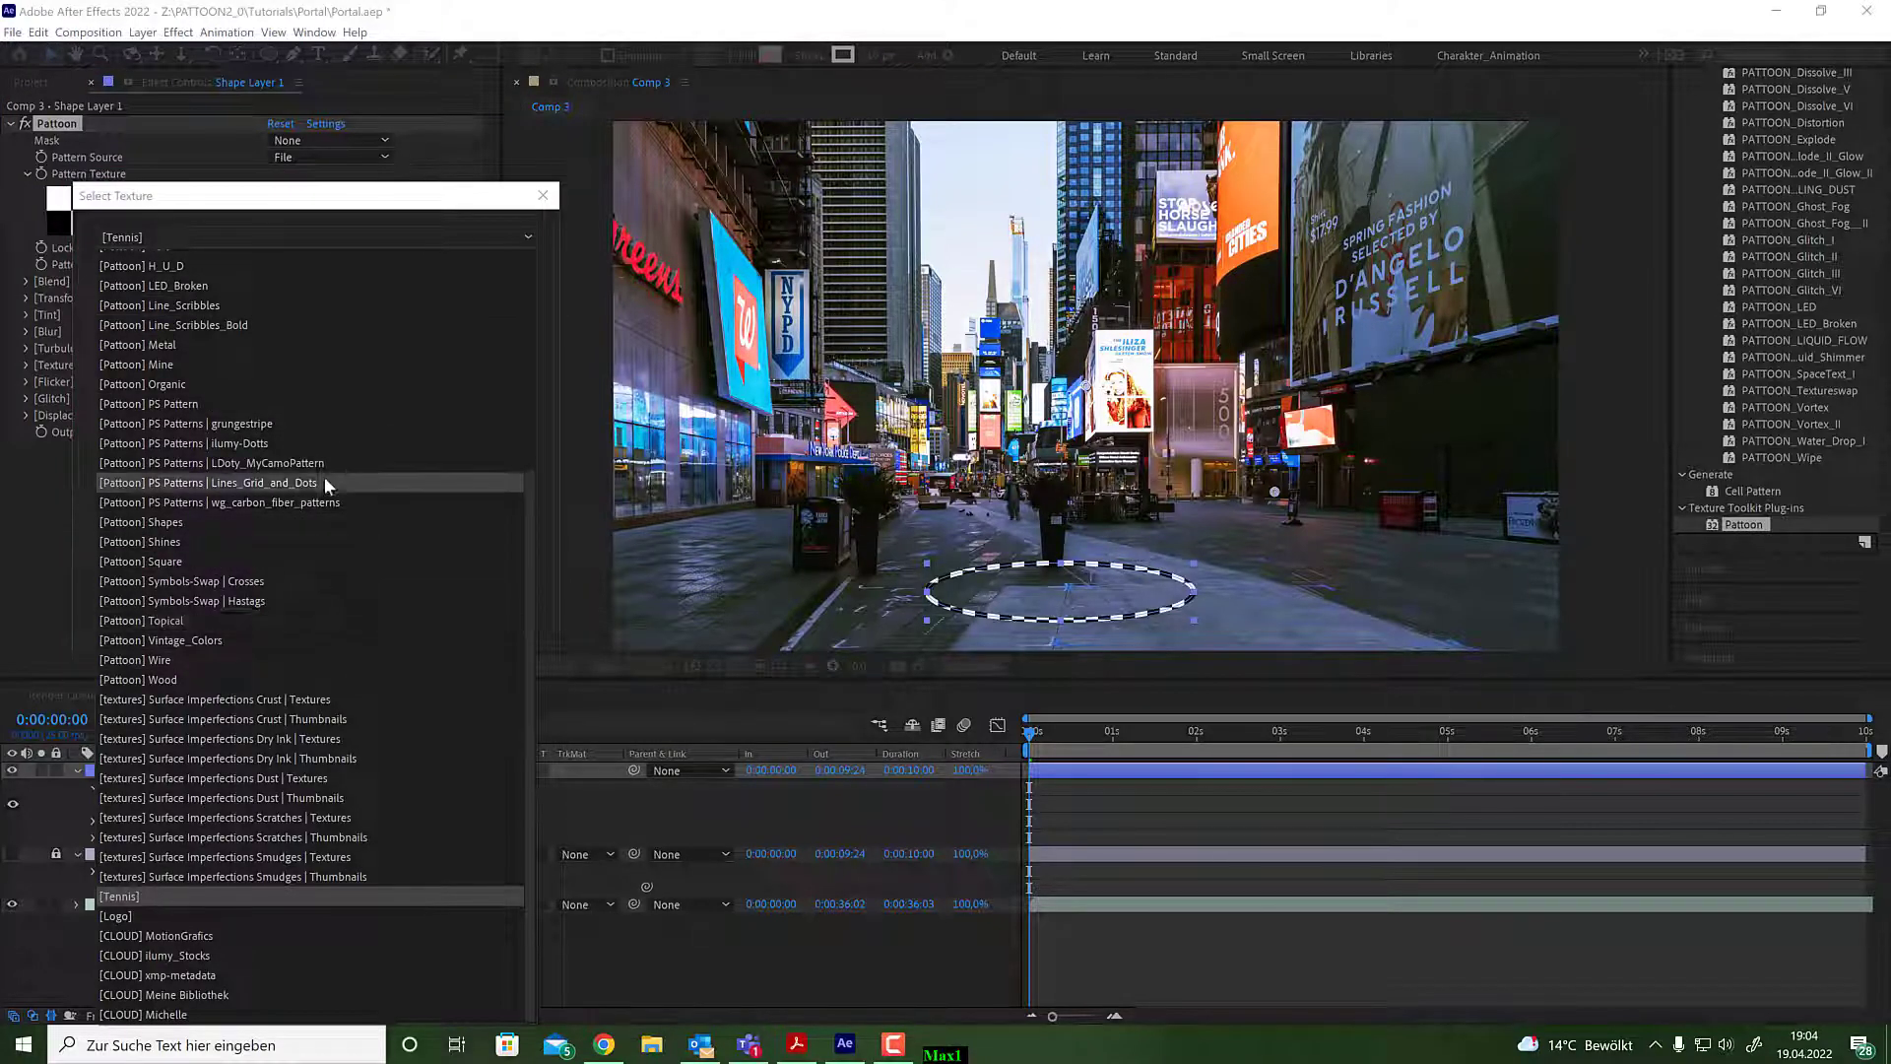
click(288, 621)
click(473, 399)
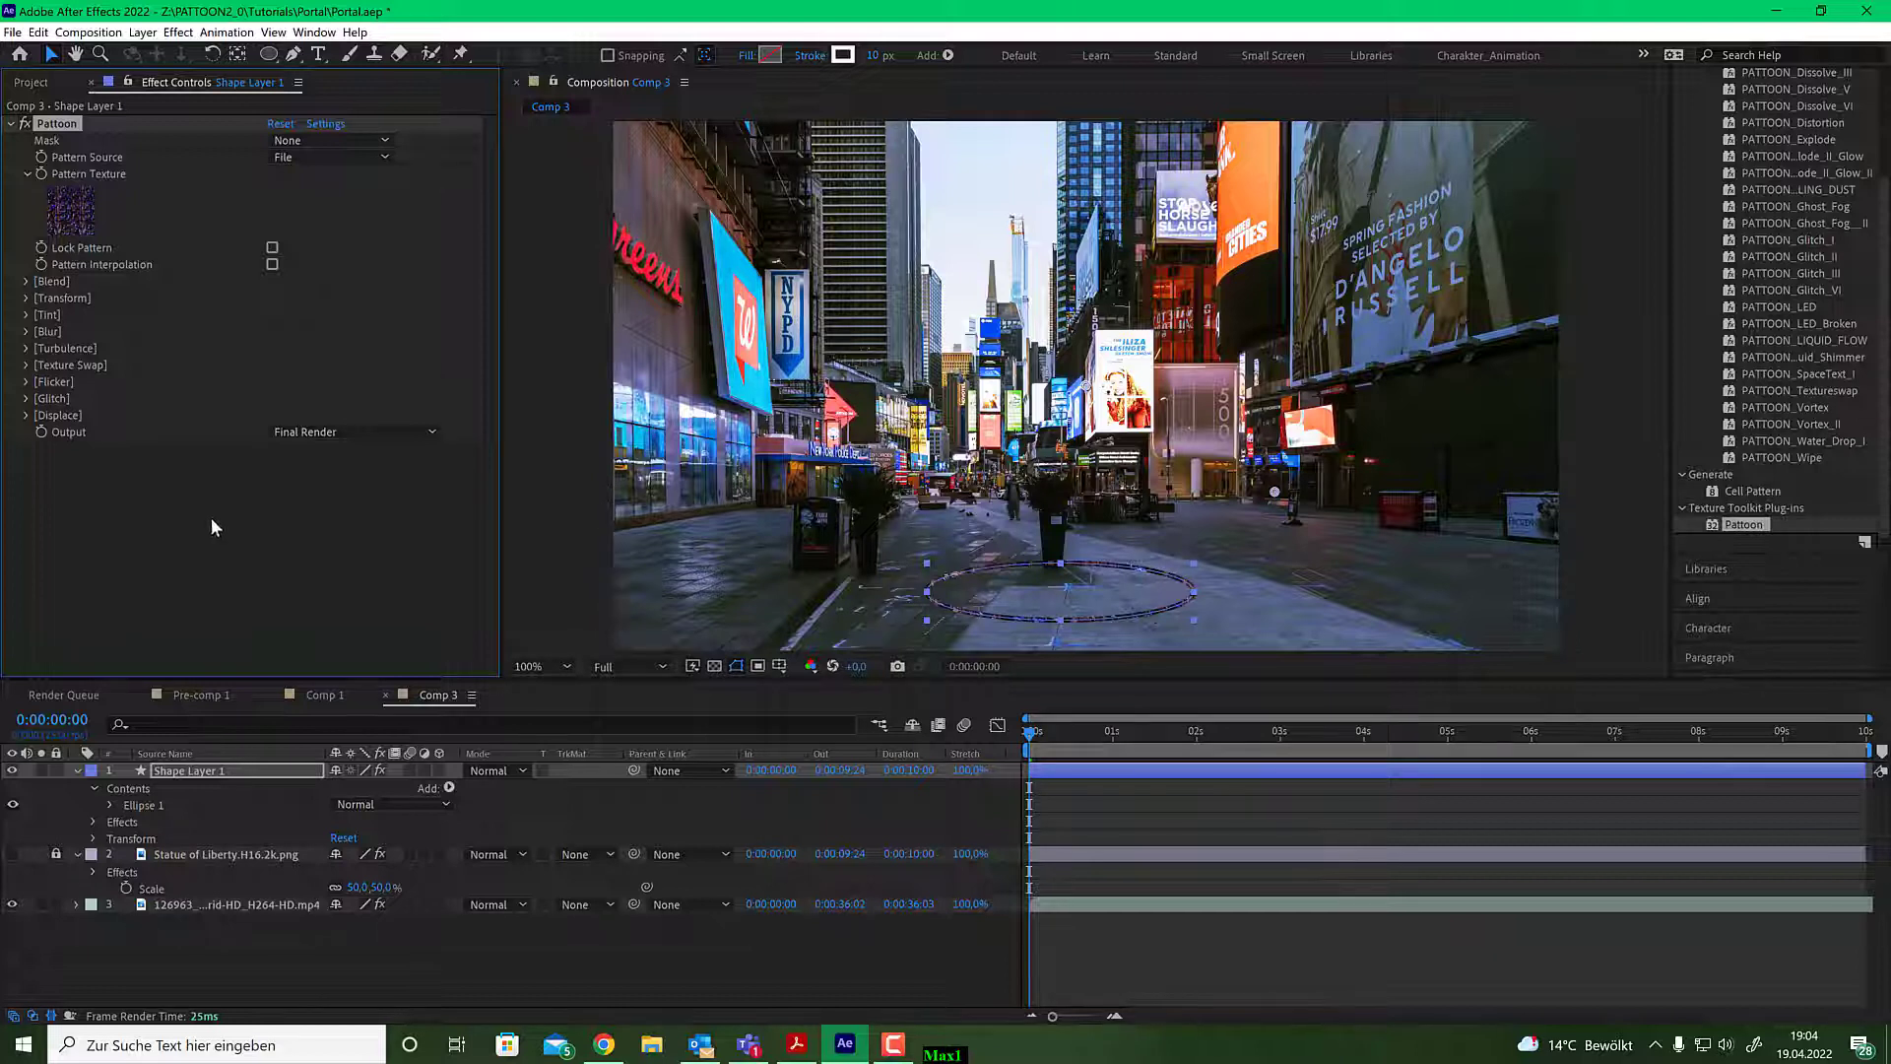
Activate Pattoon's Displace on the ellipse, with Distance End set to 30 and Displace Progress to 100%.
click(27, 418)
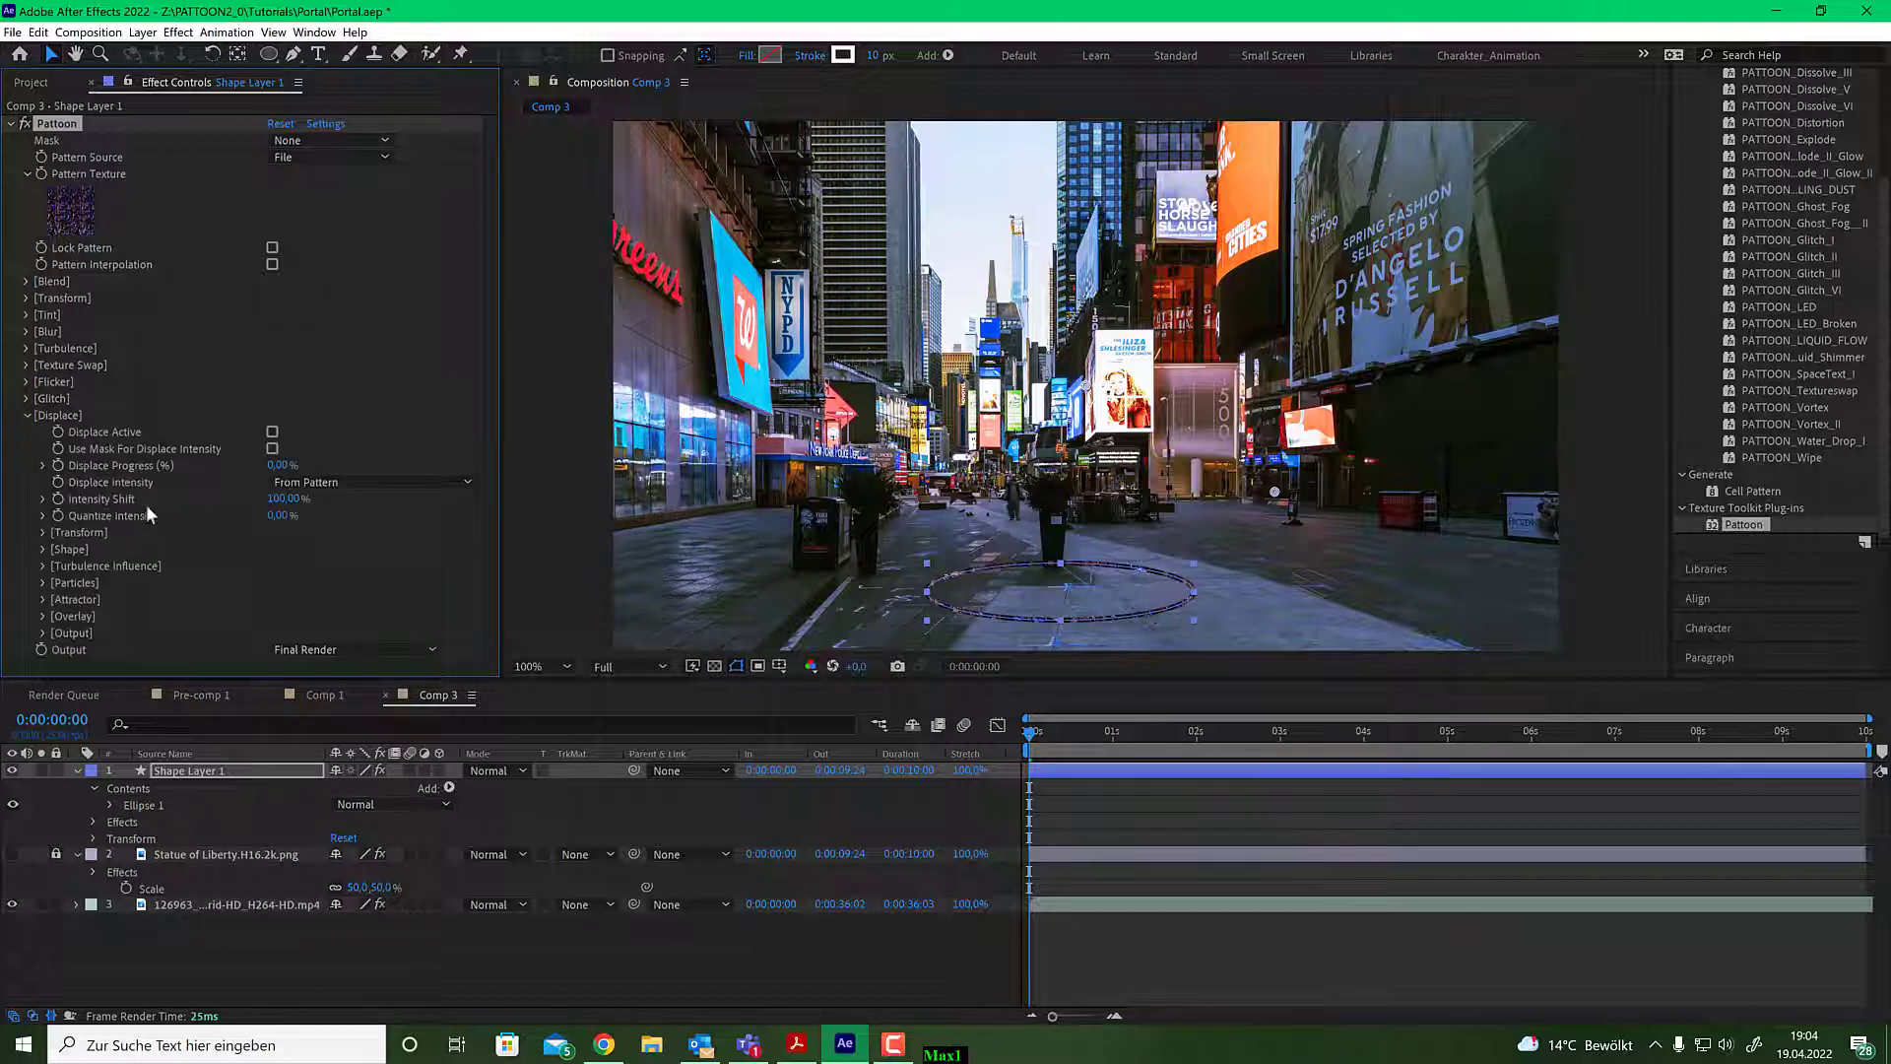
click(271, 432)
click(43, 532)
scroll(43, 529, down, 4)
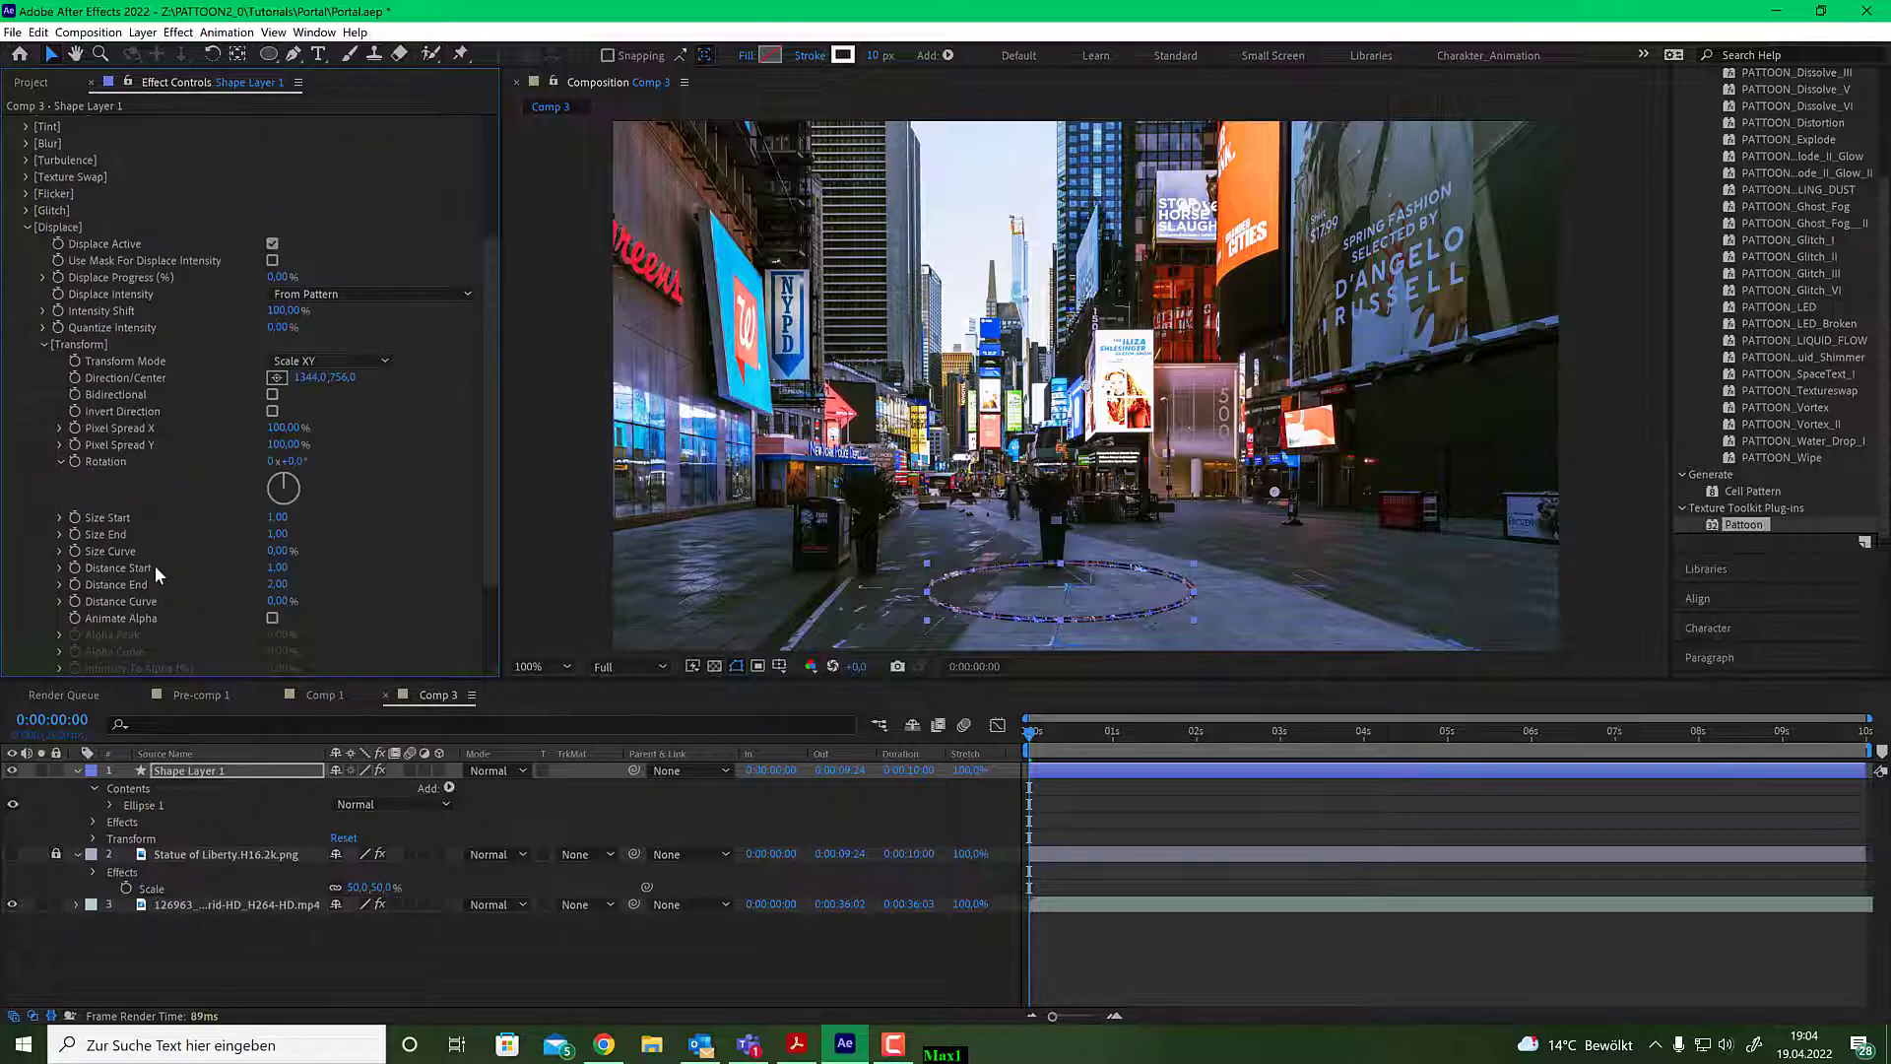
click(277, 584)
key(Return)
drag(282, 277, 392, 267)
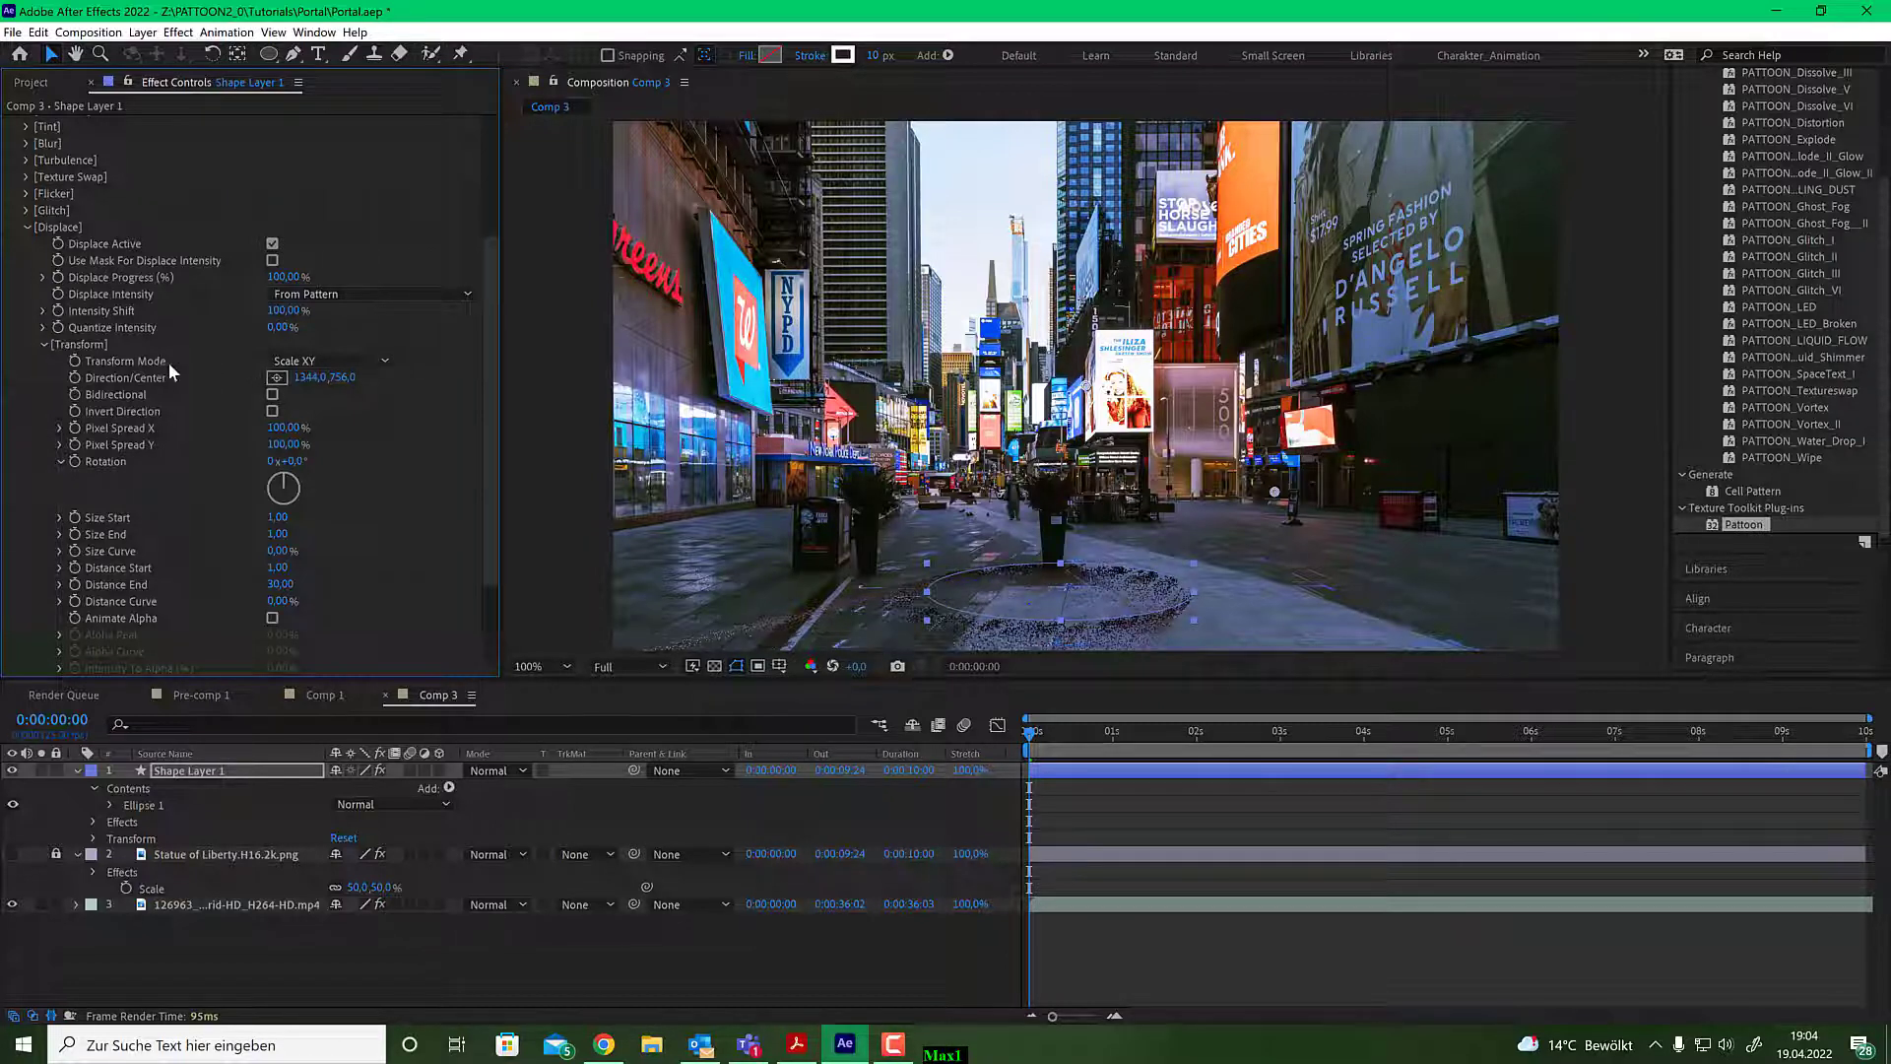
Set the Displace Transform Mode to Slide and move Direction/Center to 17, -718 so the ellipse's pixels slide upward.
click(353, 360)
click(336, 532)
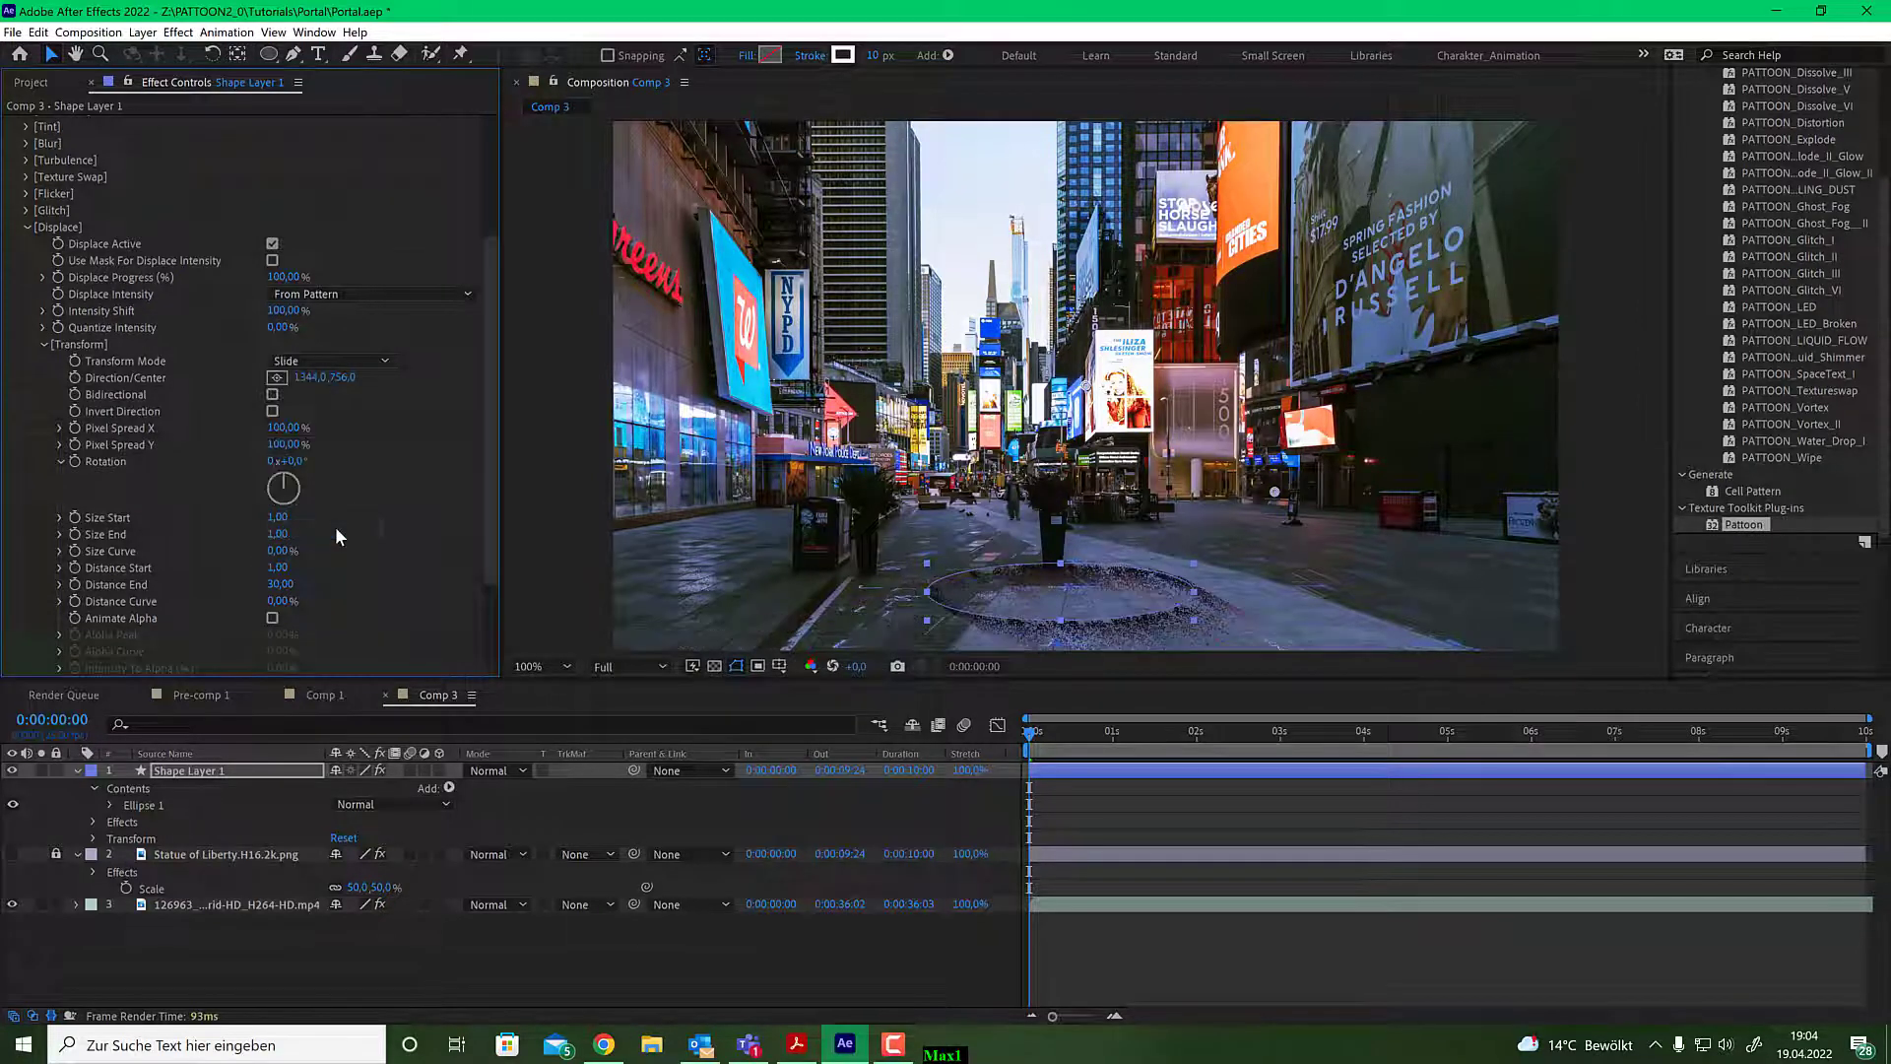
click(278, 377)
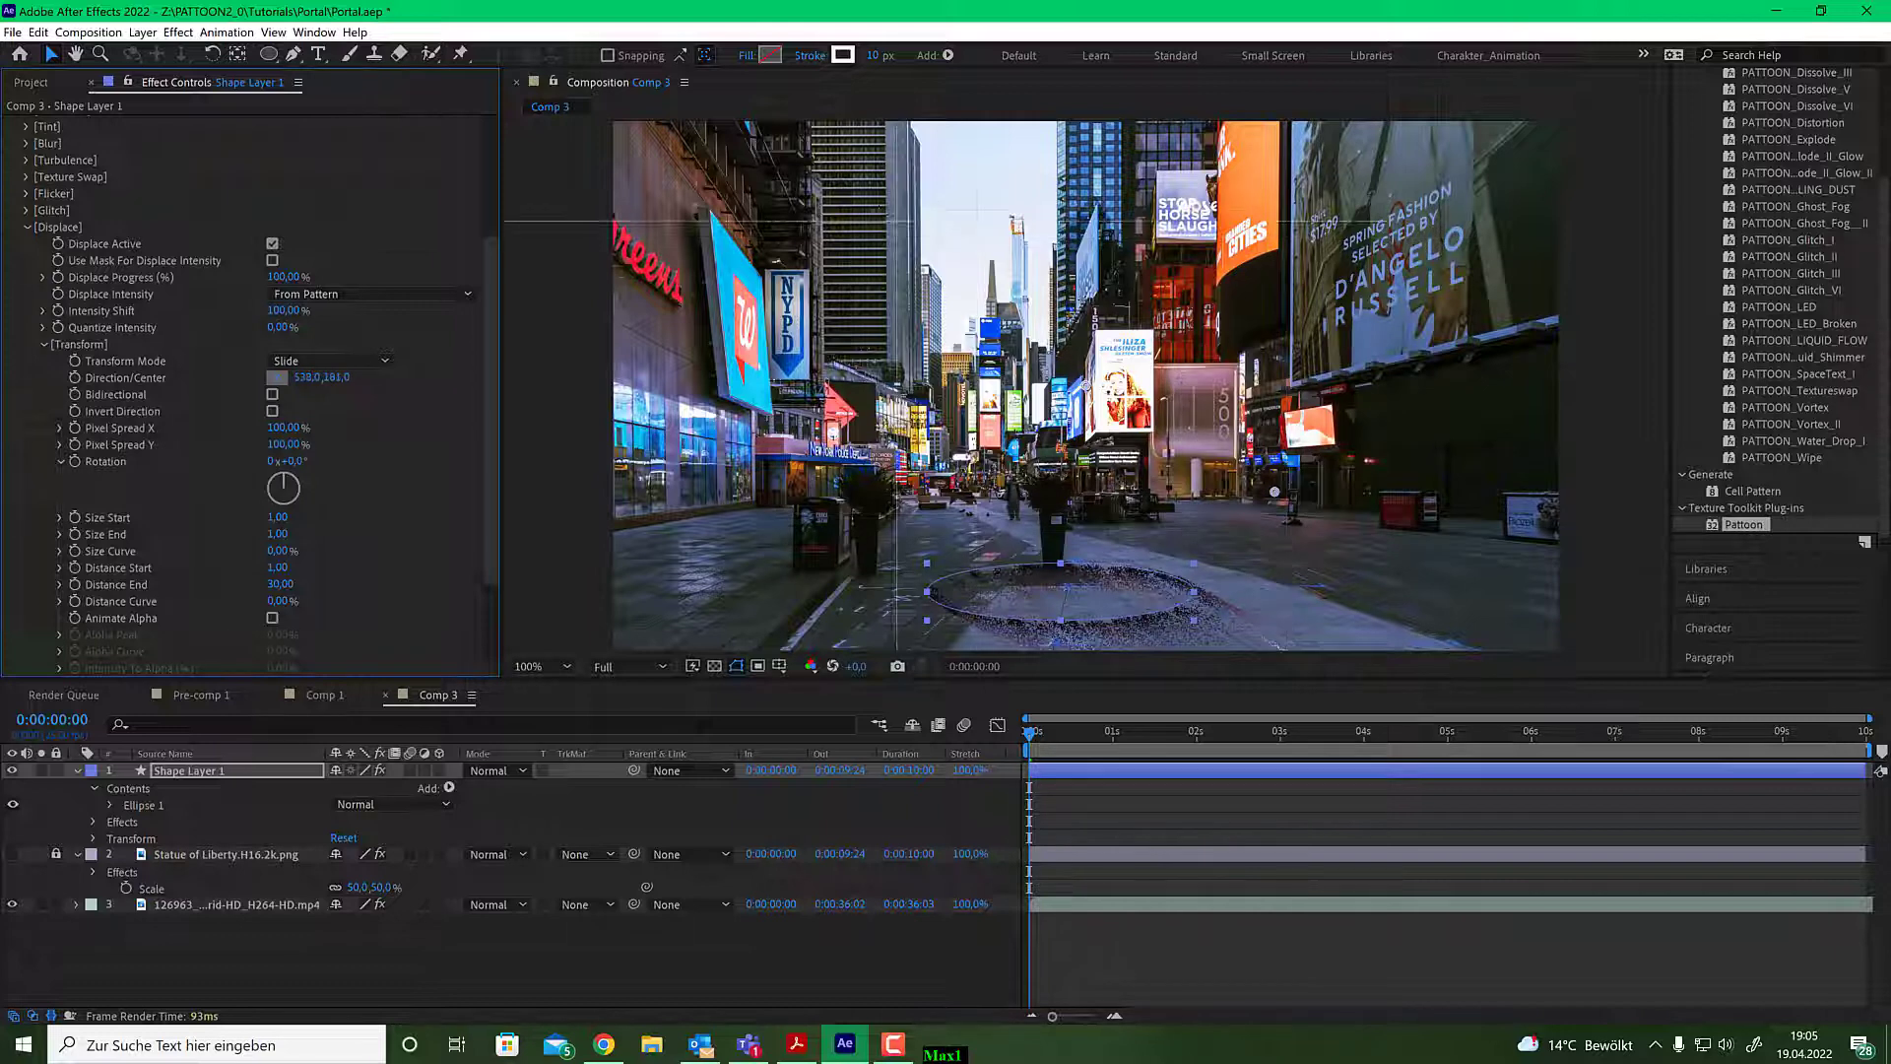
click(877, 209)
drag(877, 209, 719, 71)
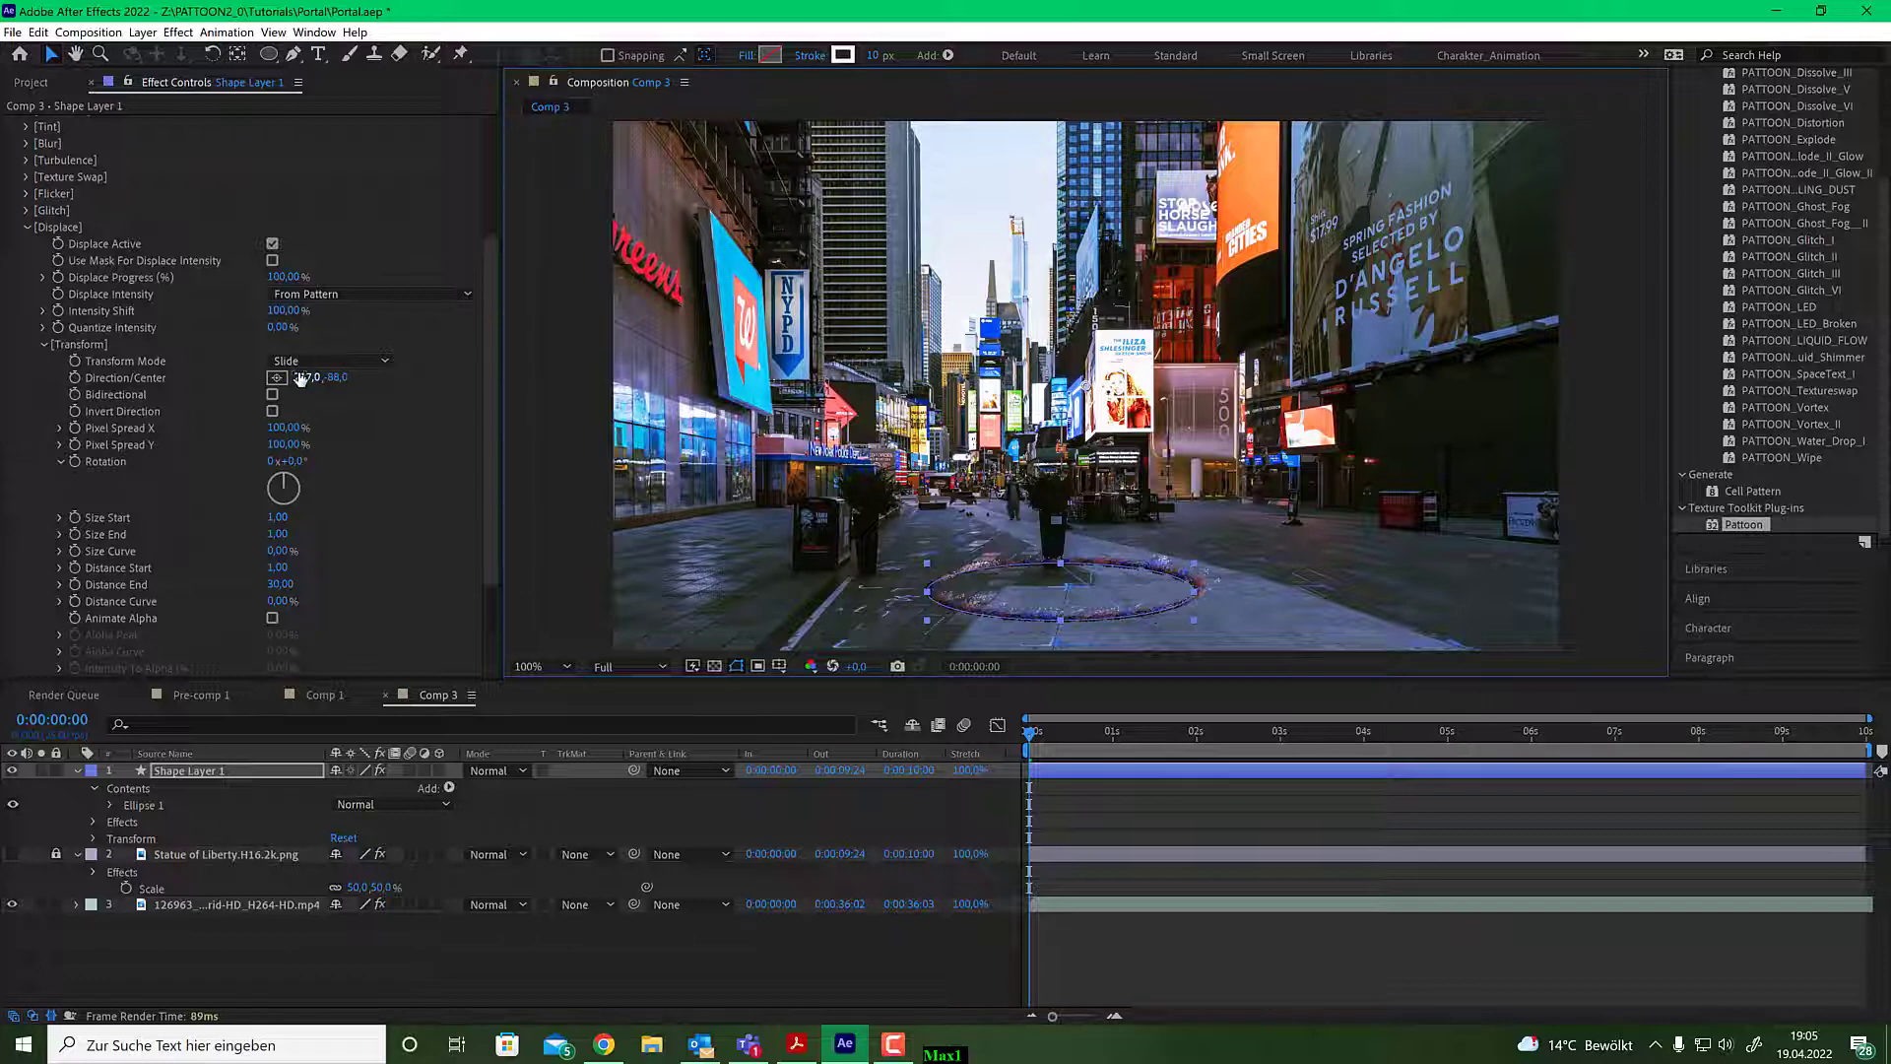
drag(307, 377, 177, 382)
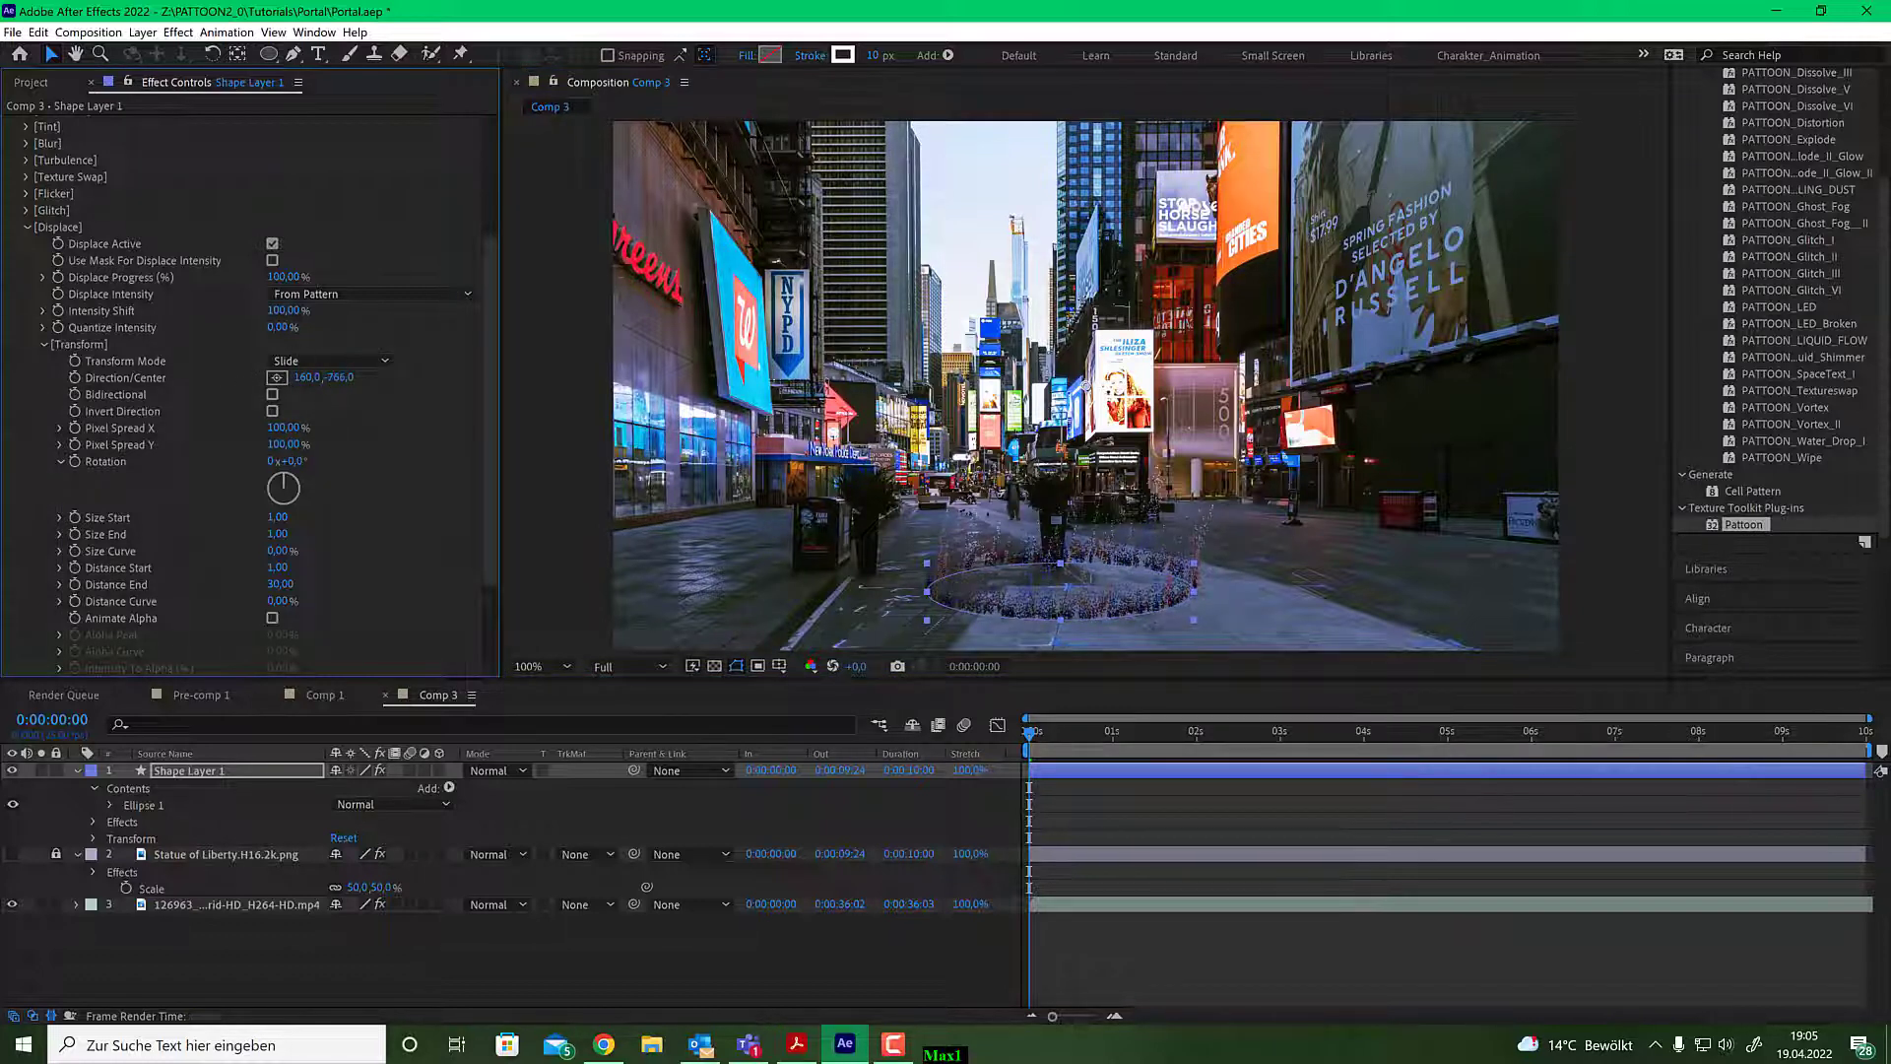
drag(310, 377, 174, 381)
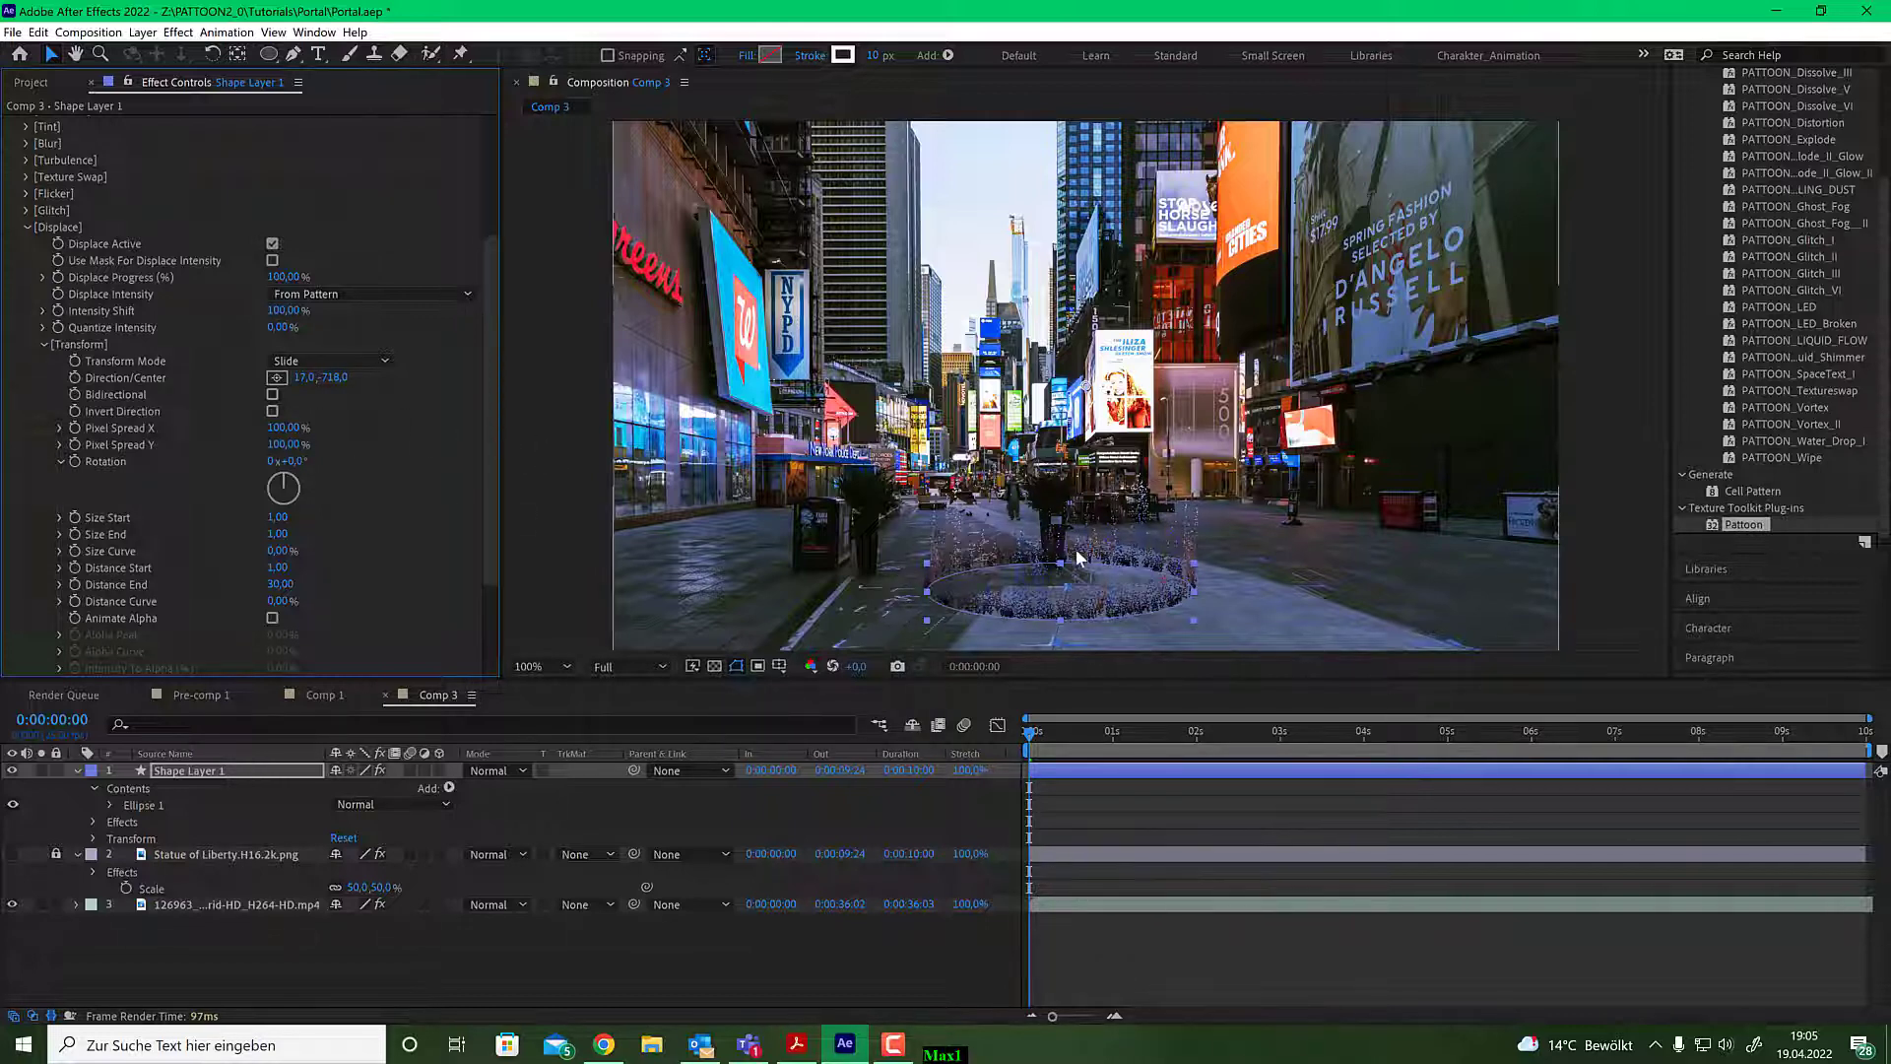
Try a light woven texture and a black-and-white streaked one from [Pattoon] Topical, adjusting Displace Progress to 32% and 45%.
scroll(356, 333, up, 5)
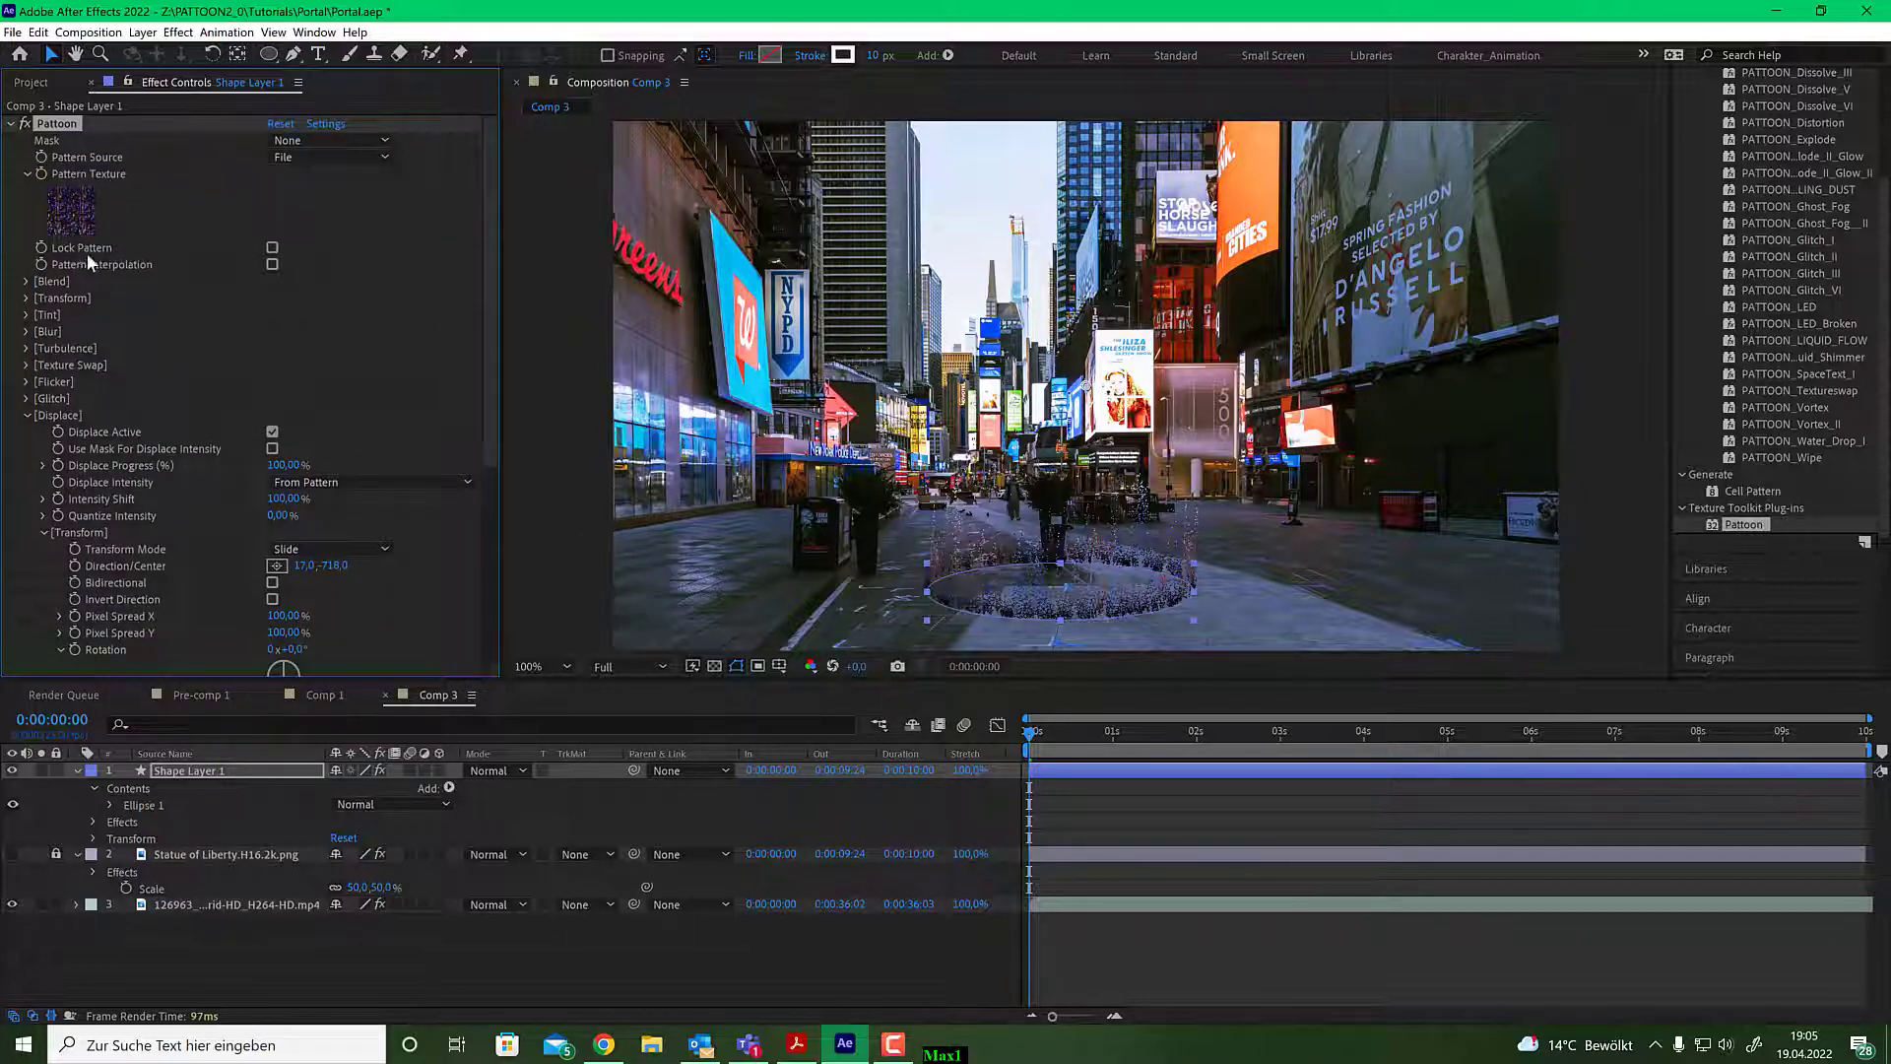
drag(278, 465, 214, 465)
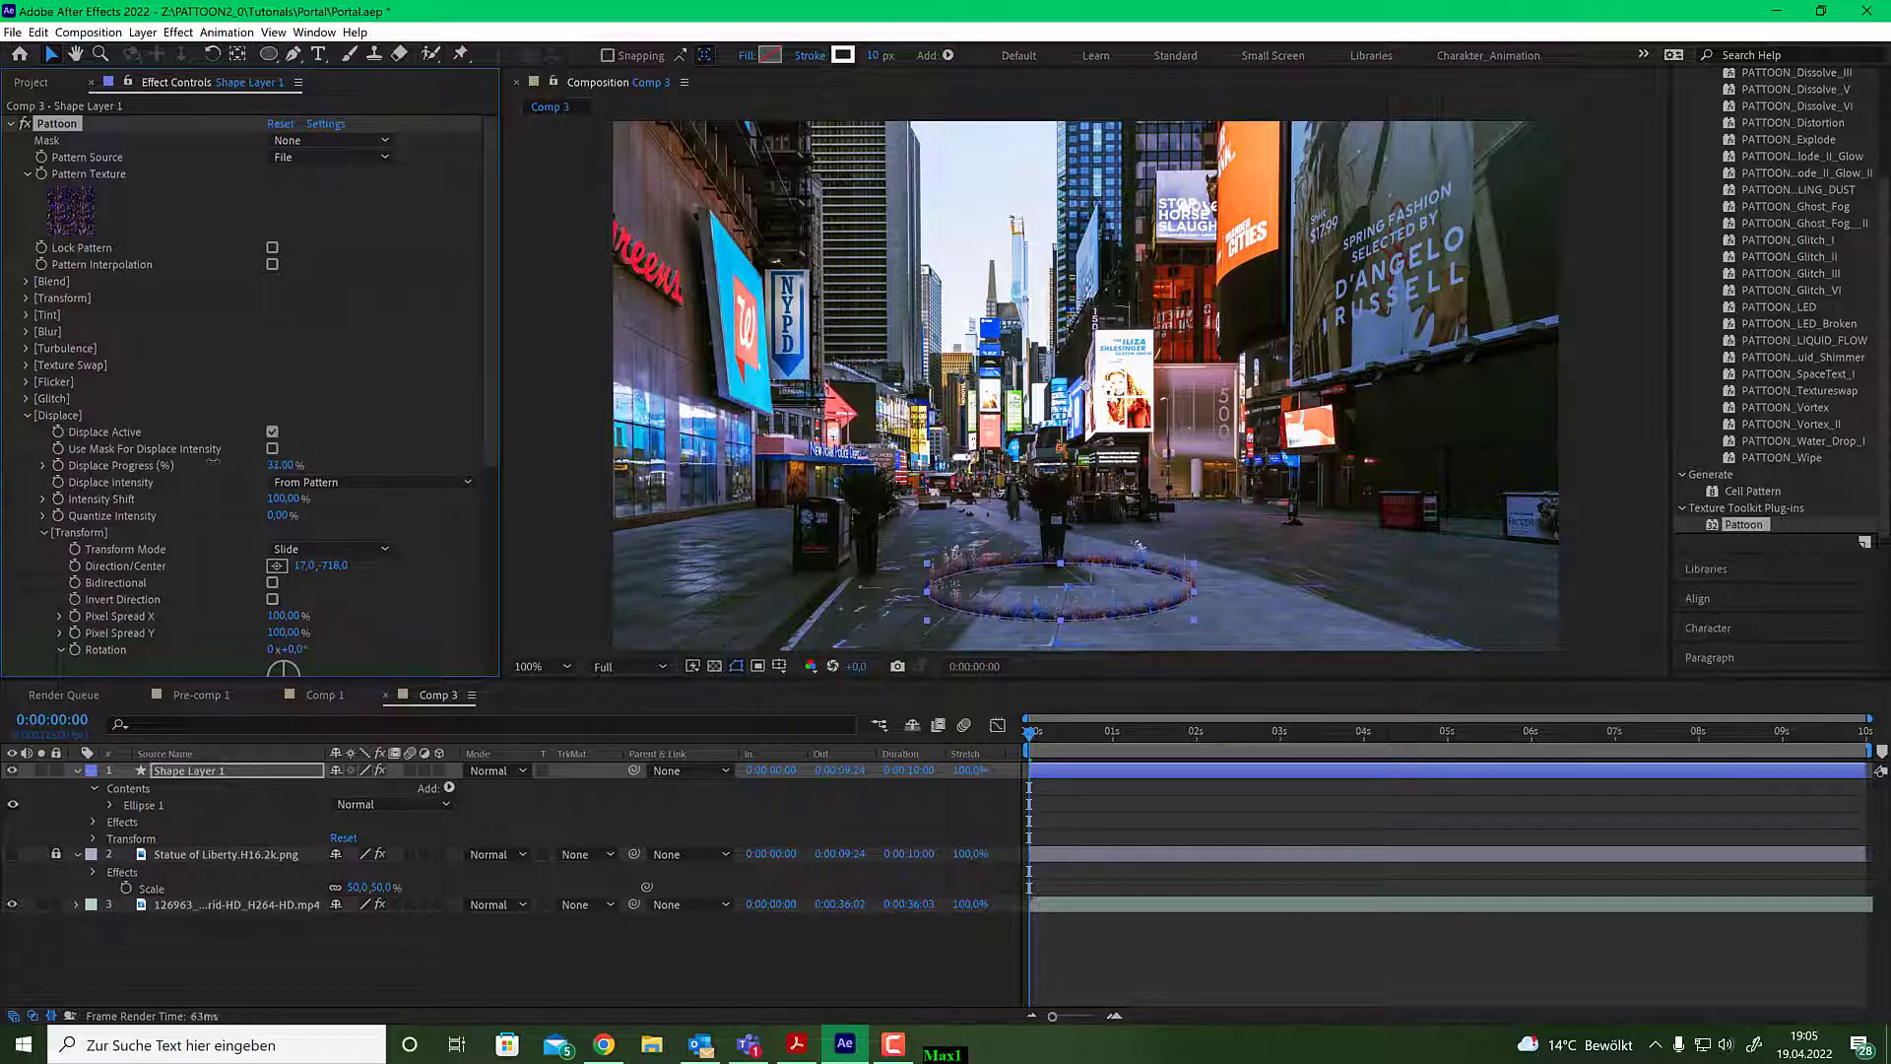
click(63, 199)
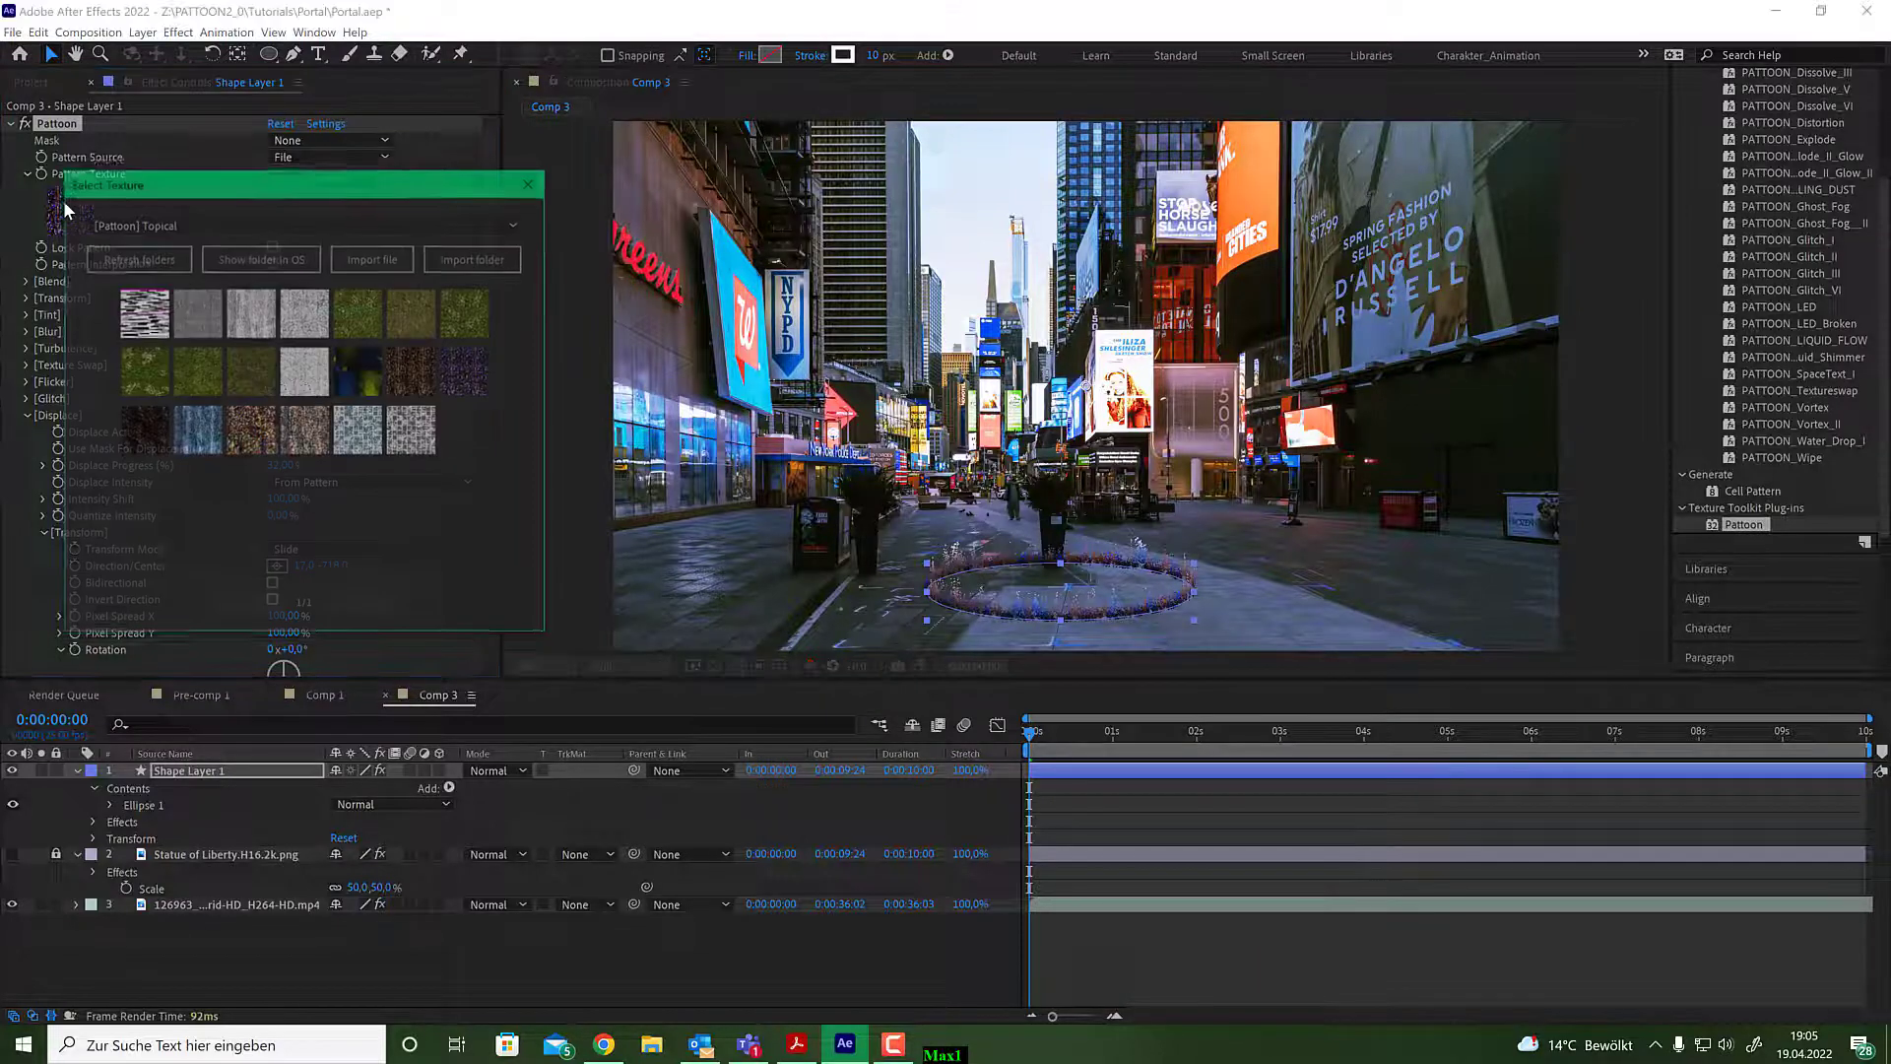
click(413, 431)
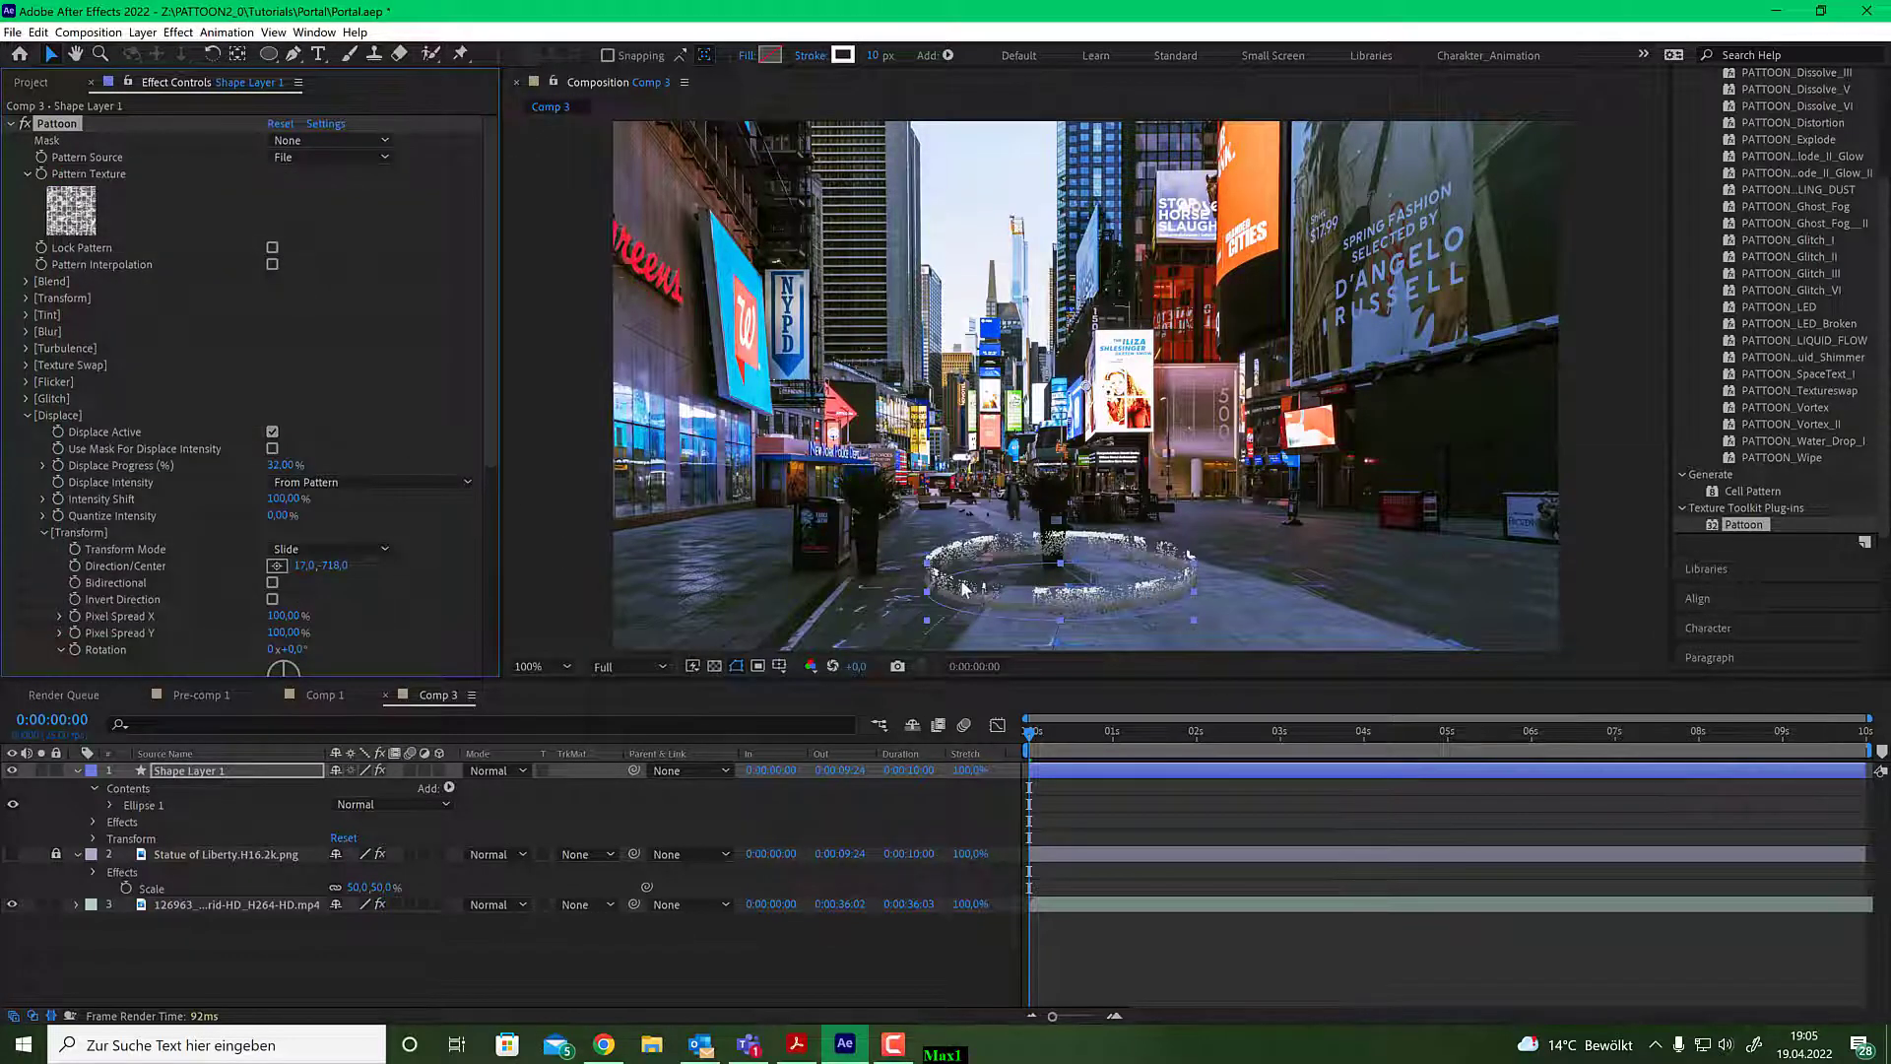
click(70, 209)
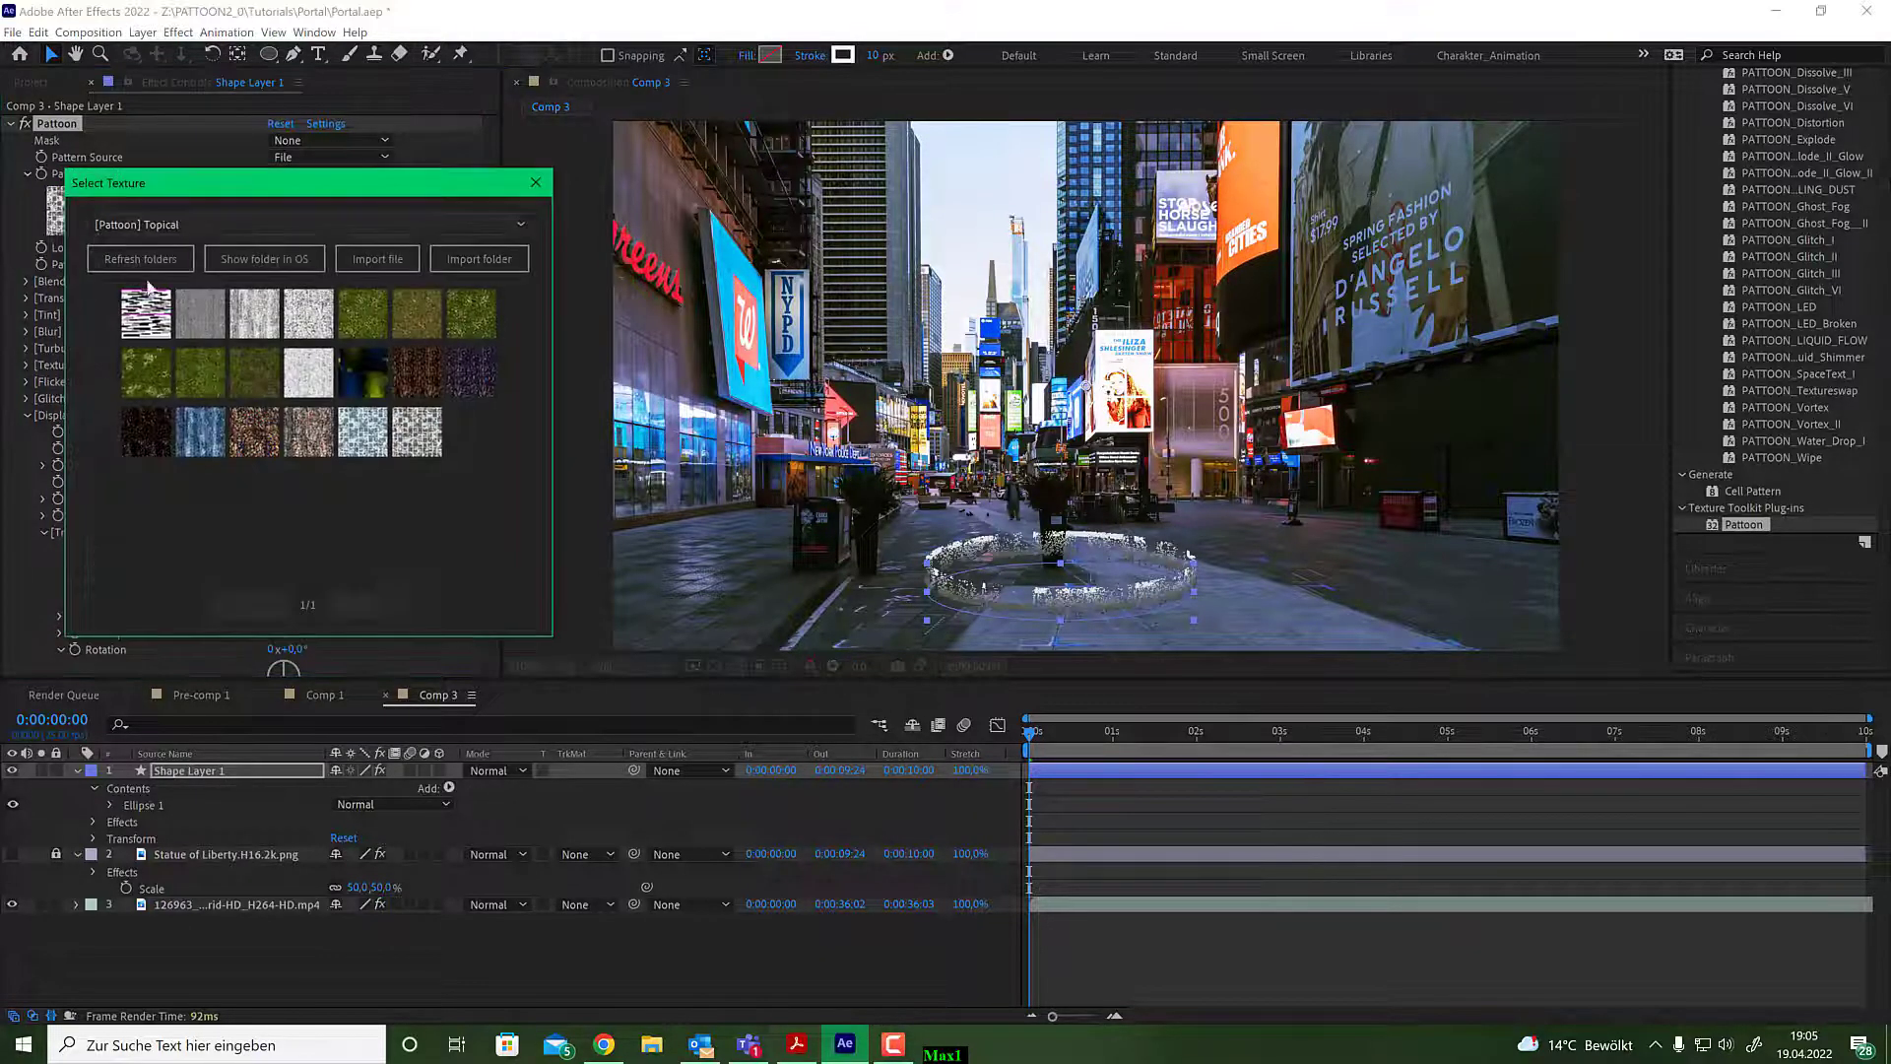
click(148, 317)
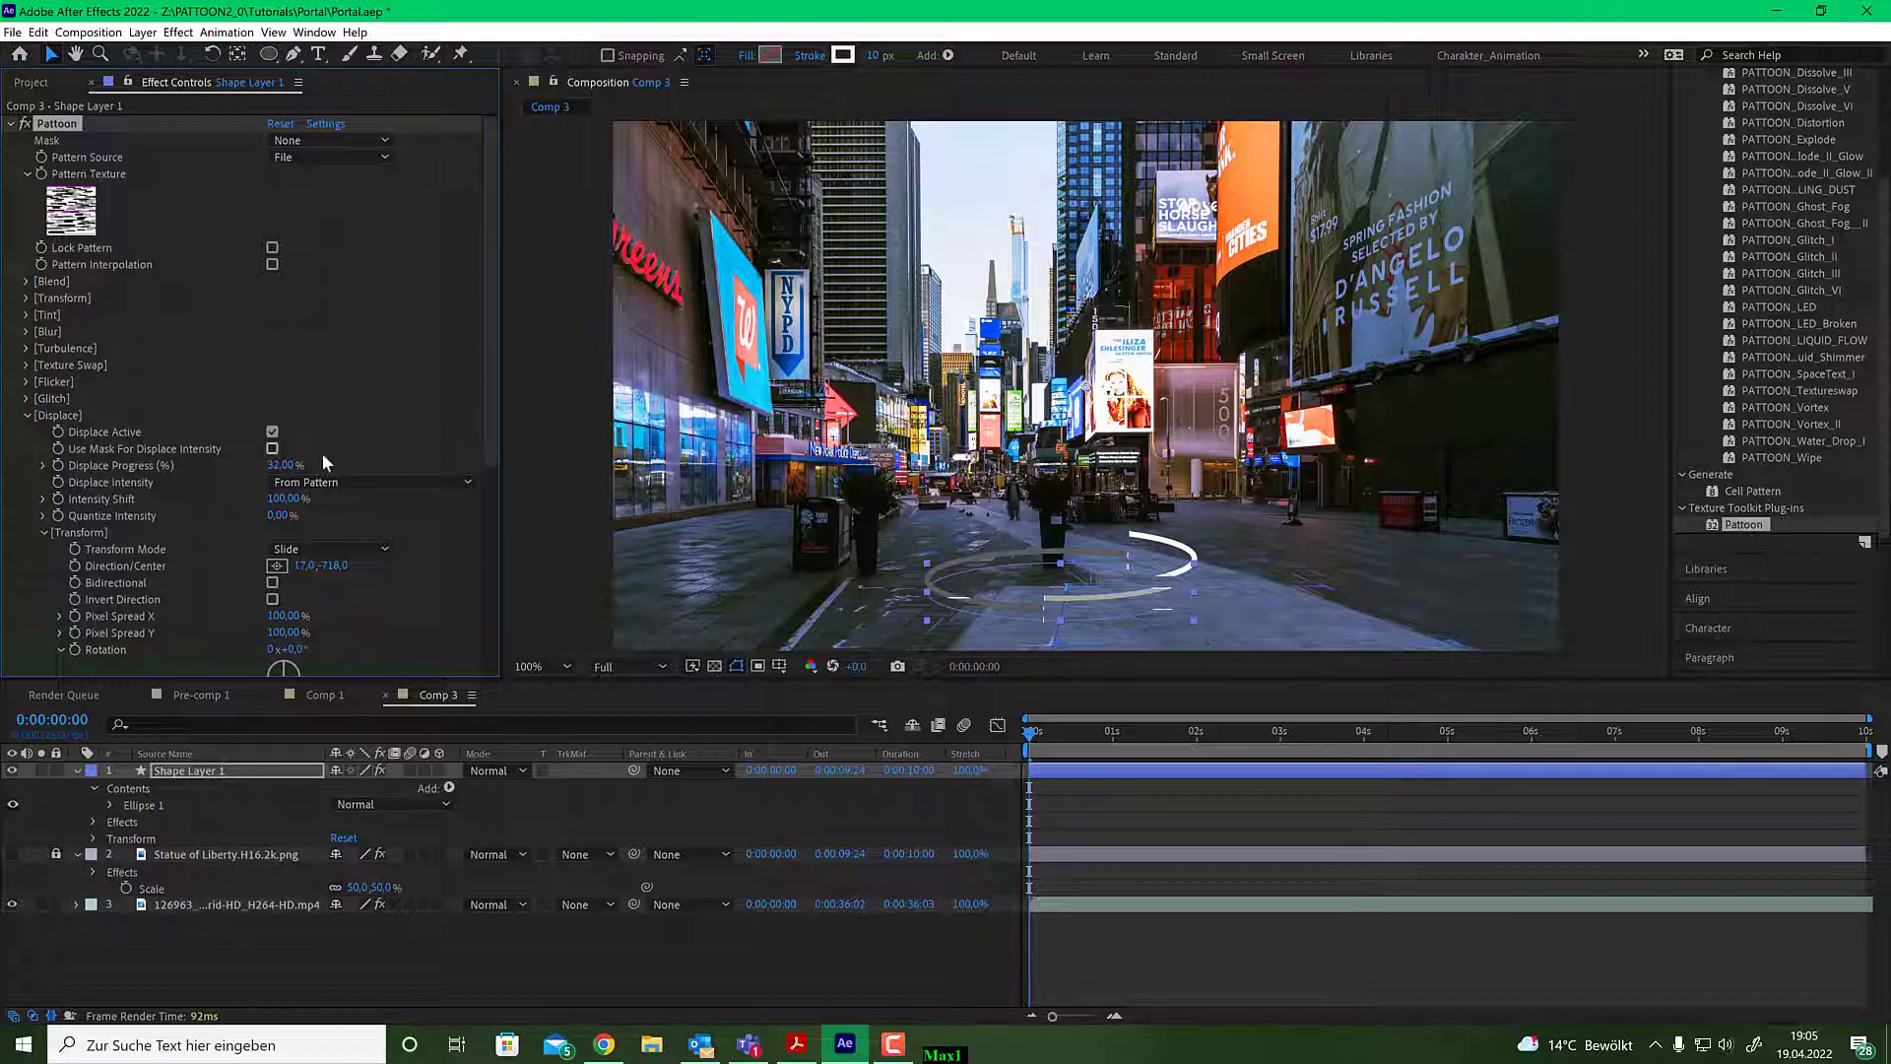
mouse_move(284, 468)
mouse_down()
mouse_move(372, 451)
mouse_move(288, 451)
mouse_up()
Scale the Pattoon pattern uniformly to 29% and switch its texture to the dark purple one in [Pattoon] Topical.
click(26, 297)
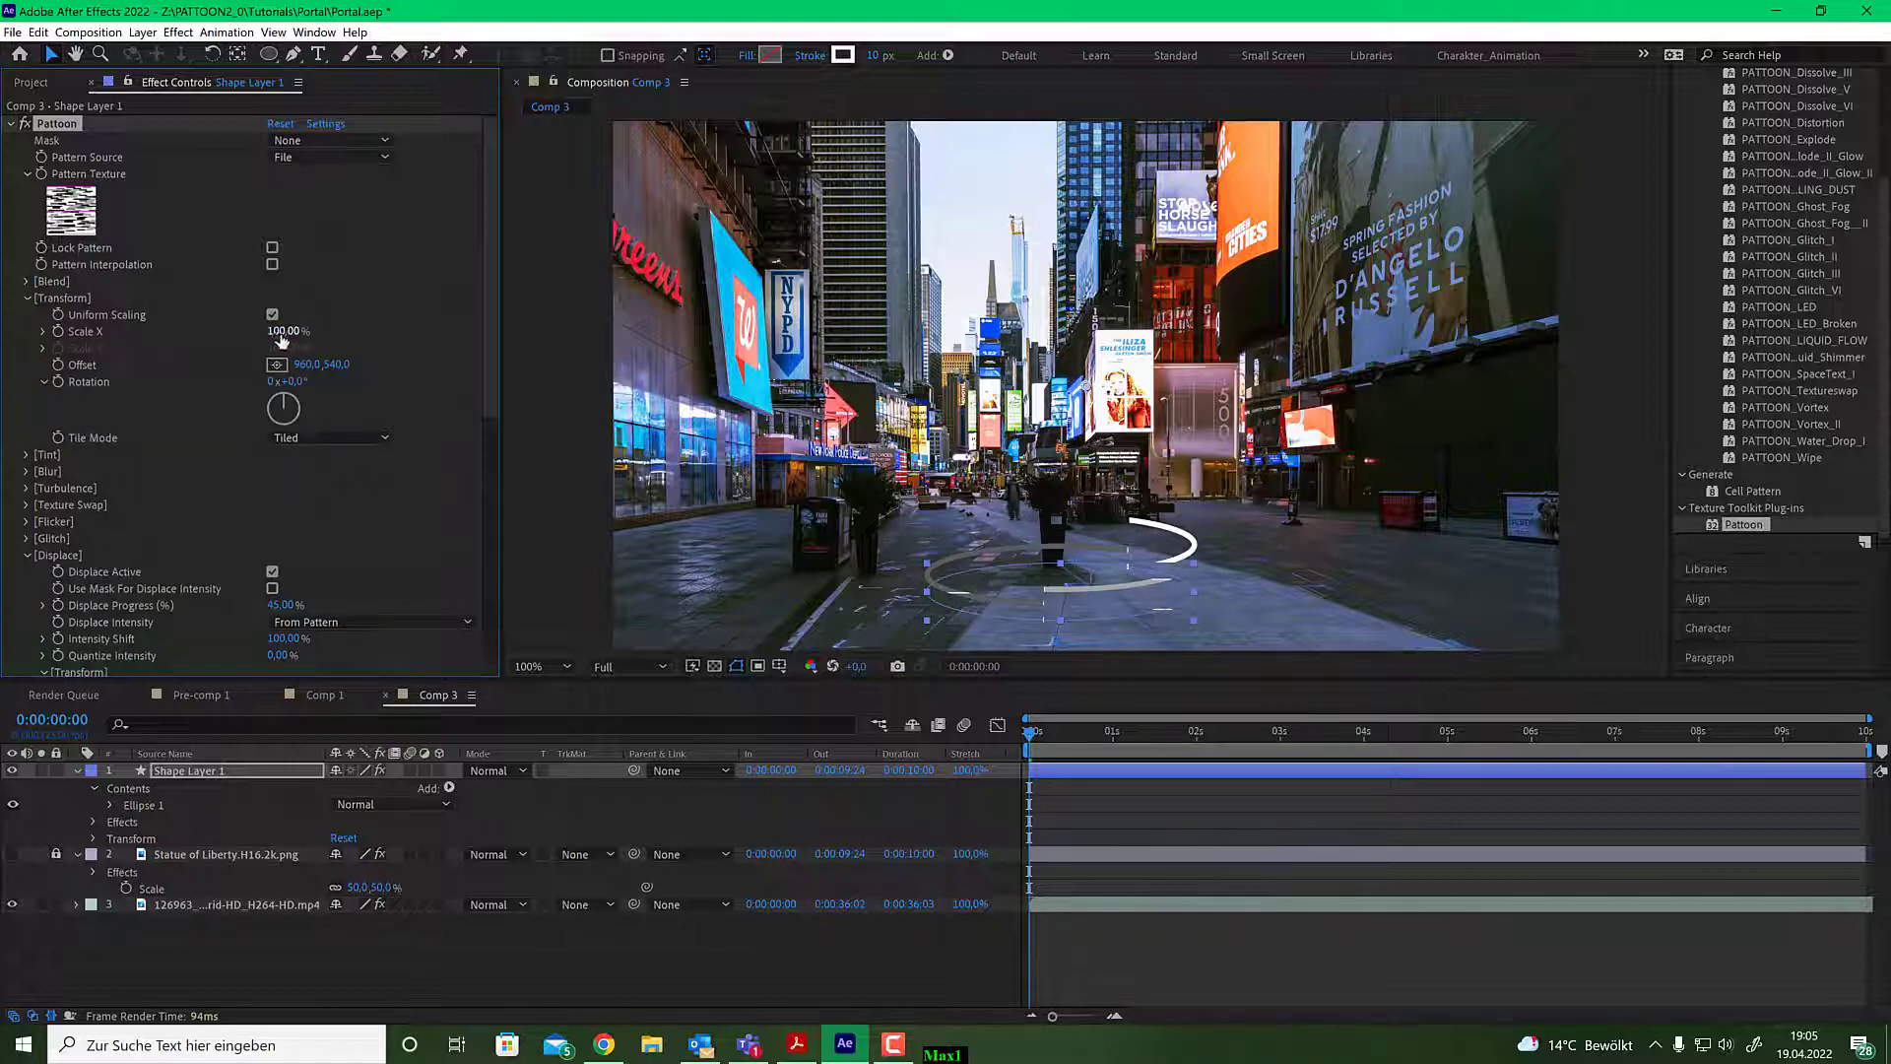
drag(284, 331, 201, 336)
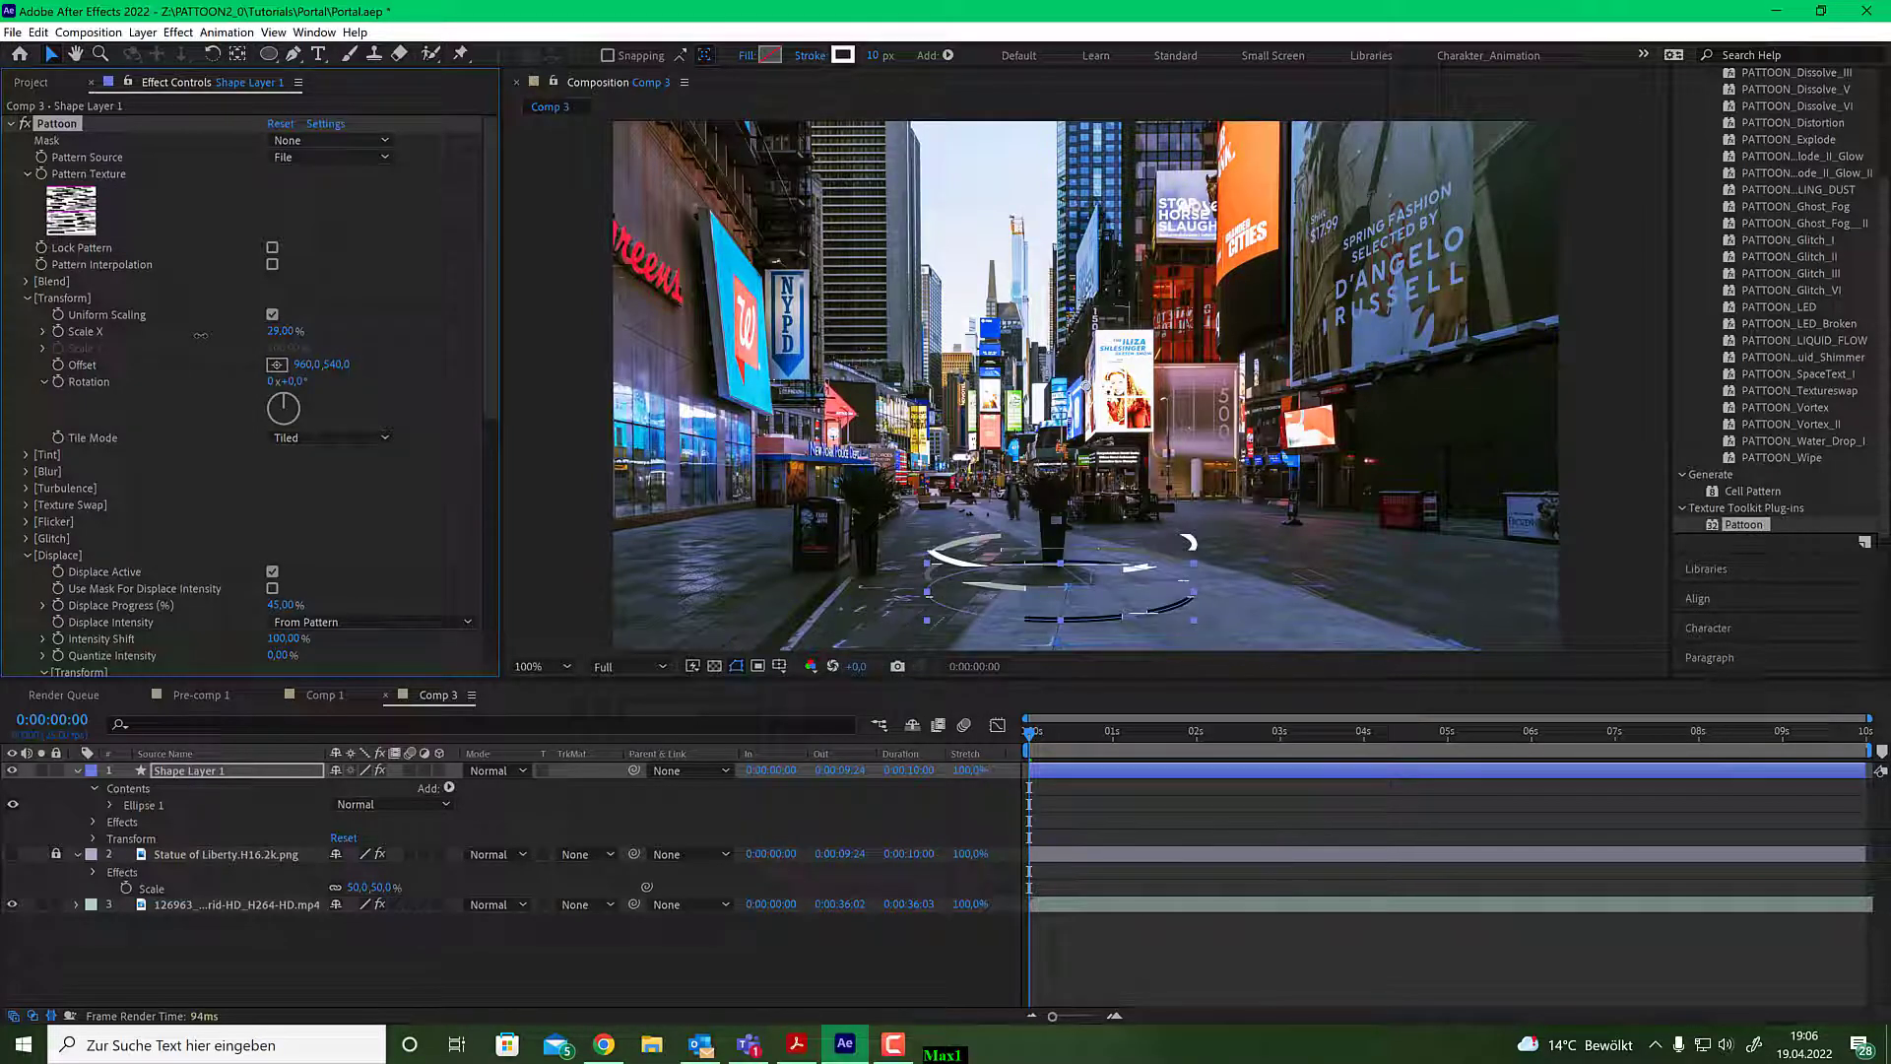
click(87, 210)
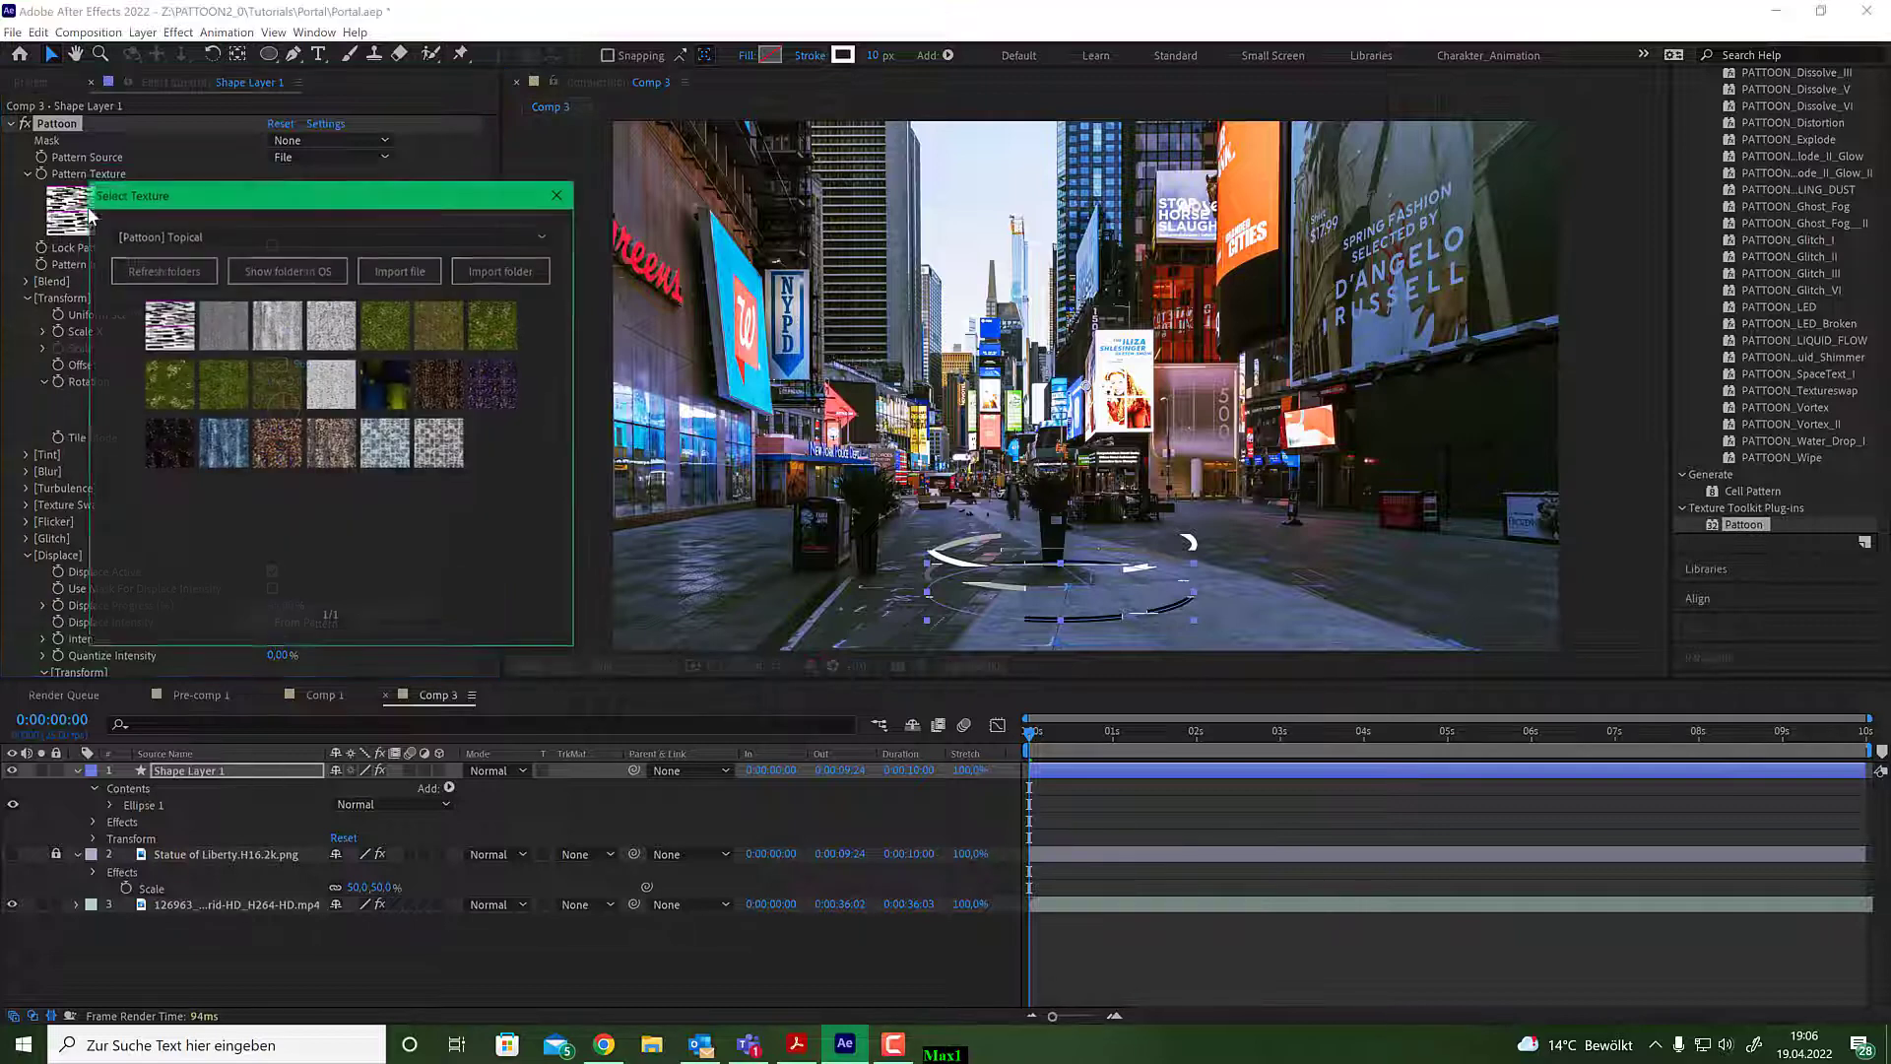
click(486, 386)
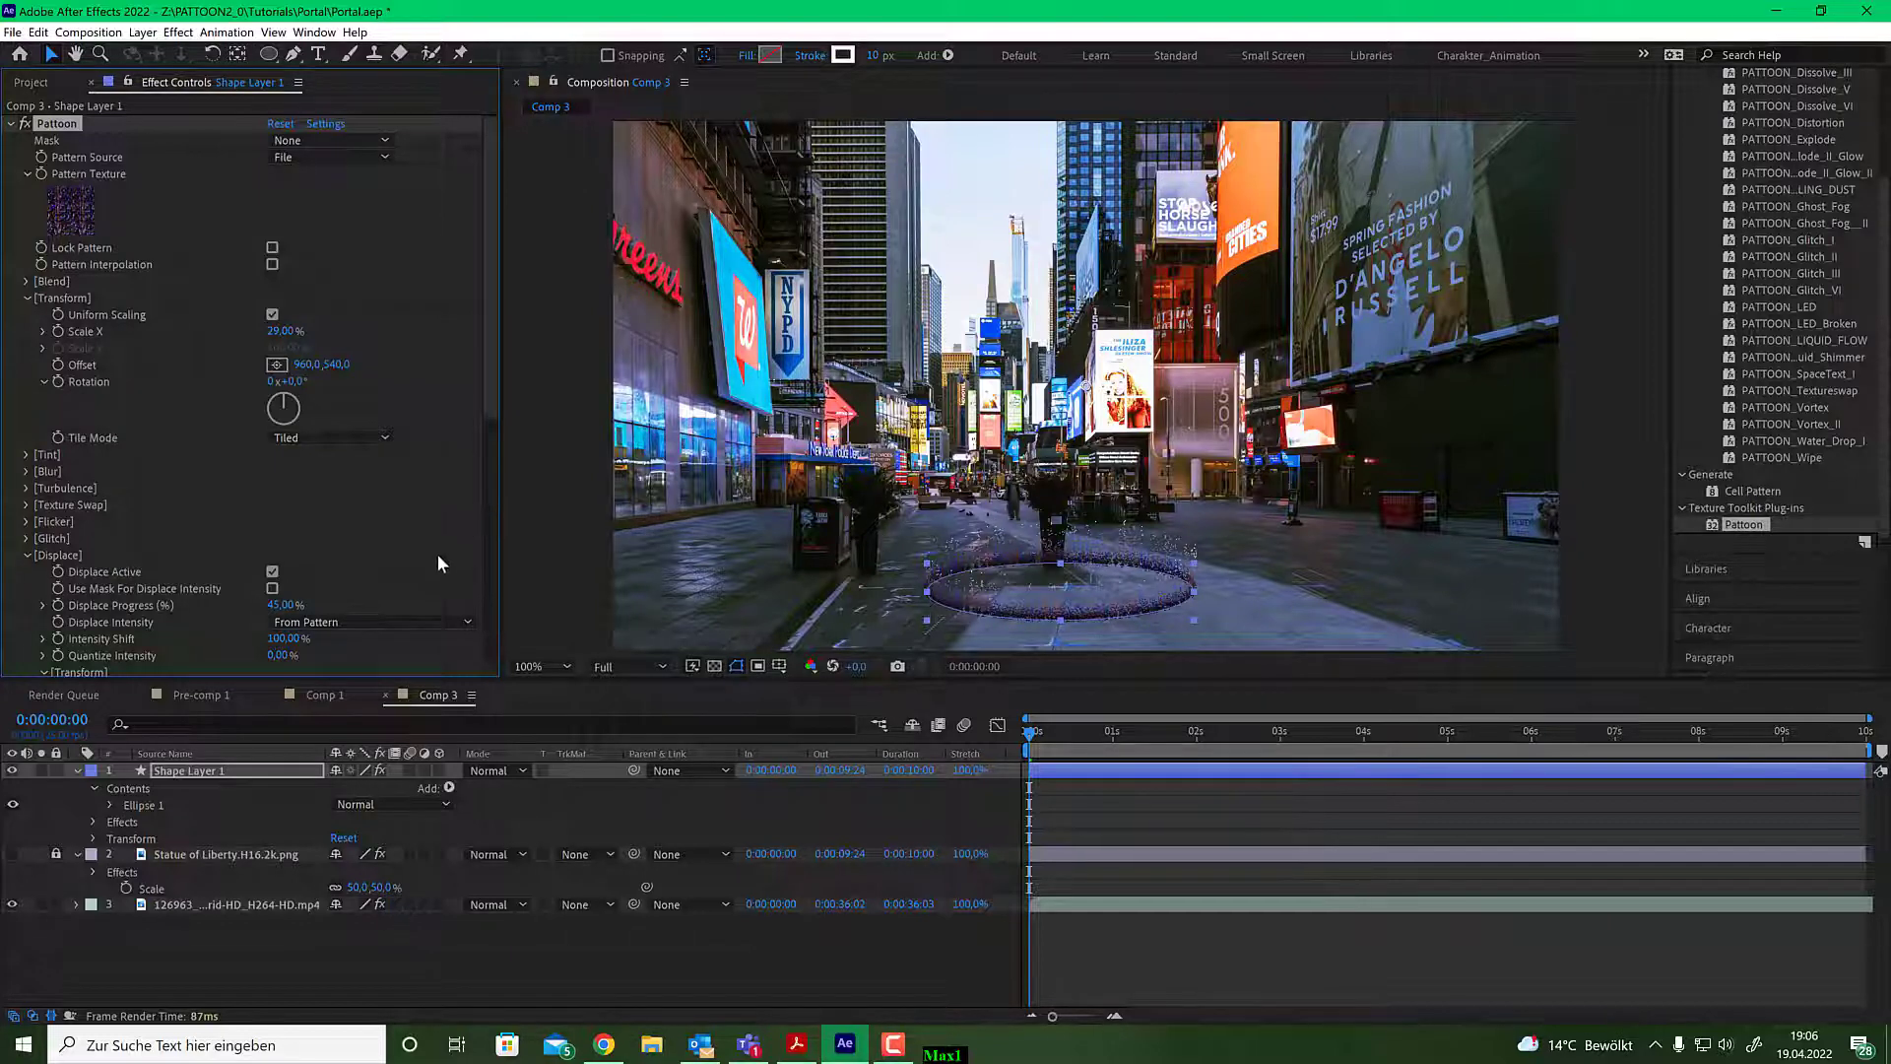
Set Displace Intensity to From Turbulence and Displace Progress to 100%, and preview the ellipse's motion from the first frame.
scroll(438, 554, down, 1)
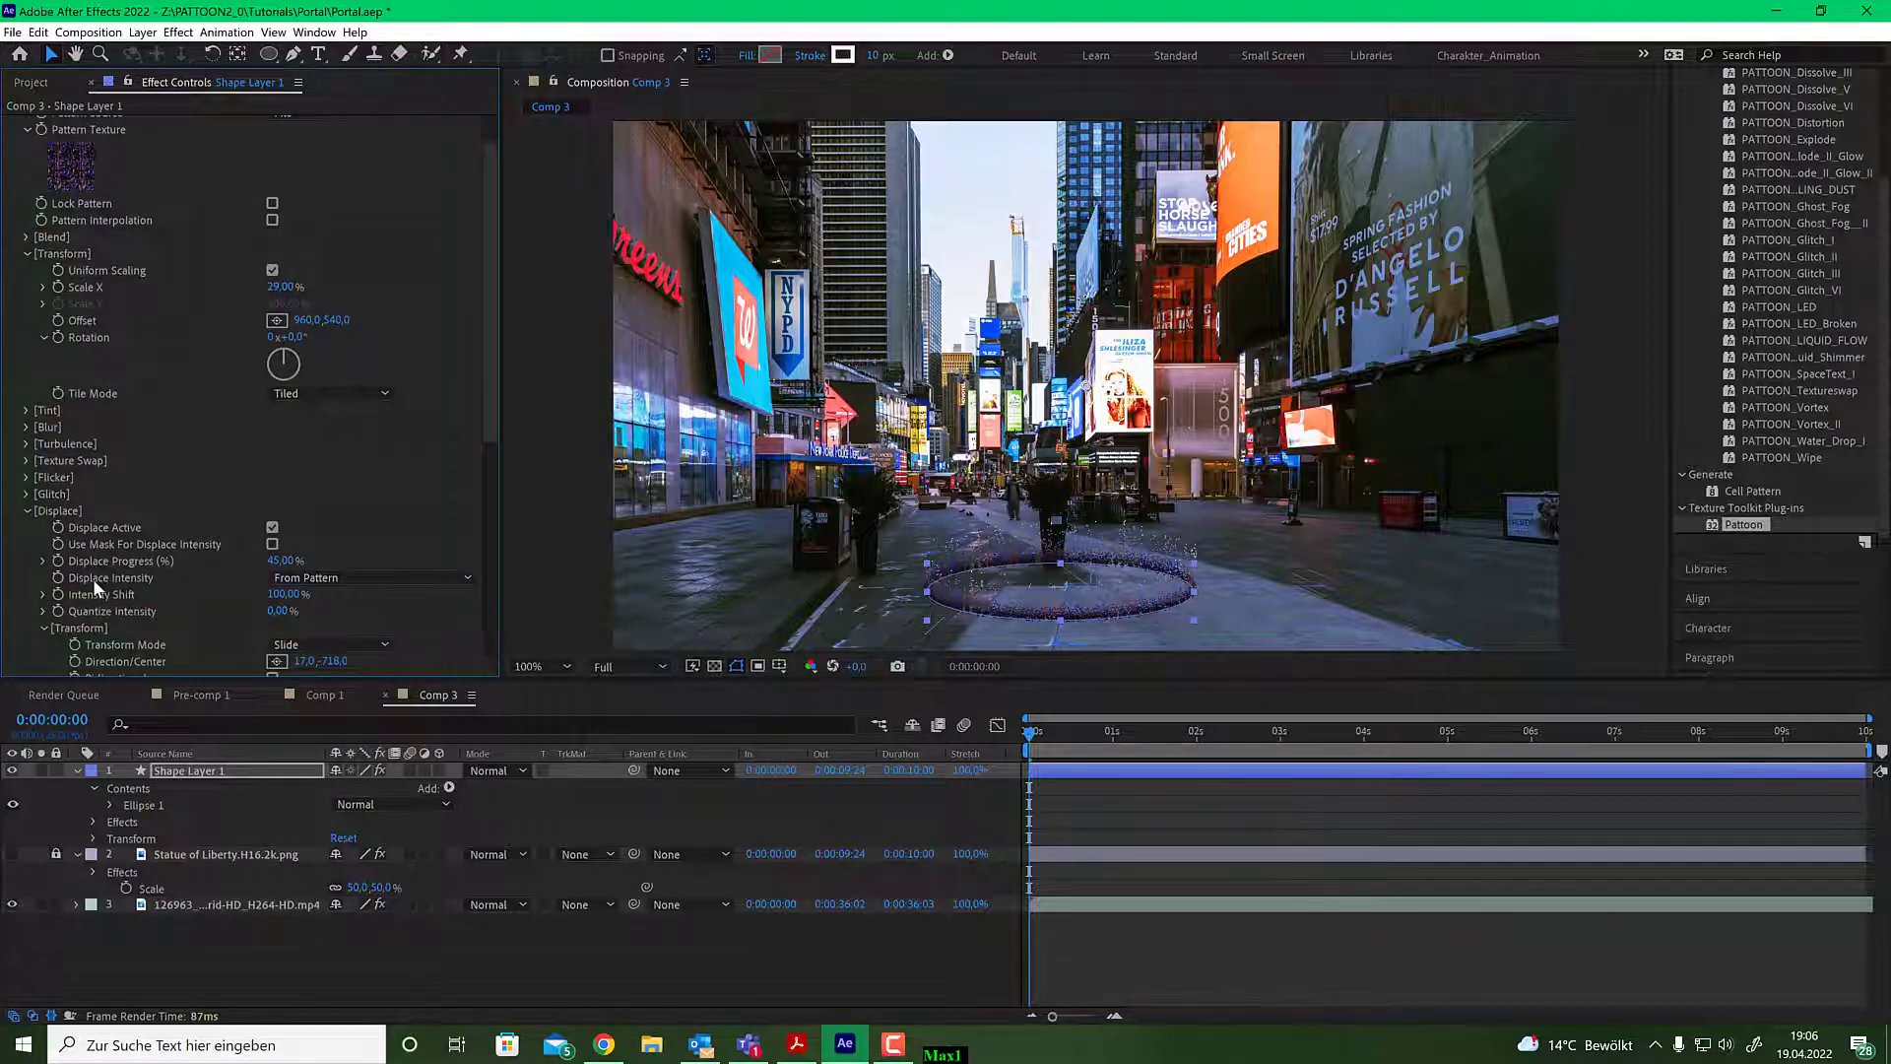
click(408, 578)
click(398, 635)
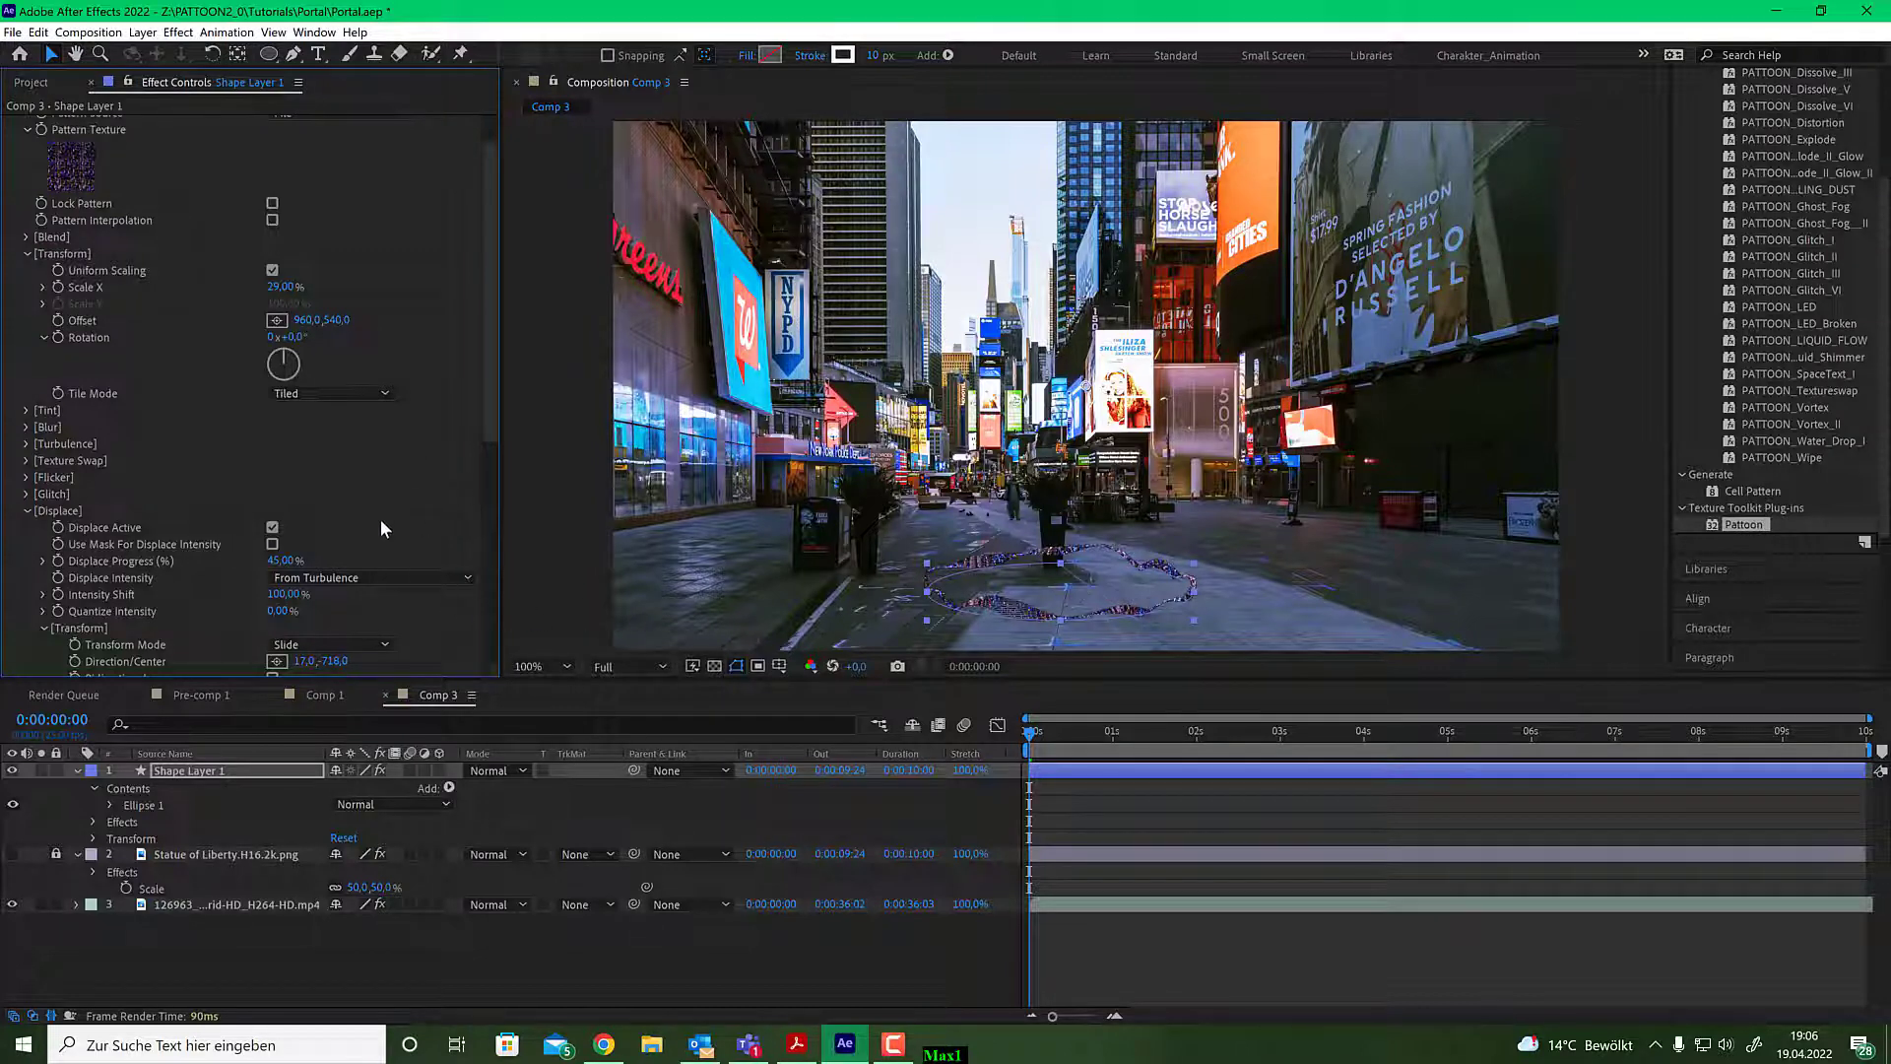
click(283, 560)
text(100)
key(Return)
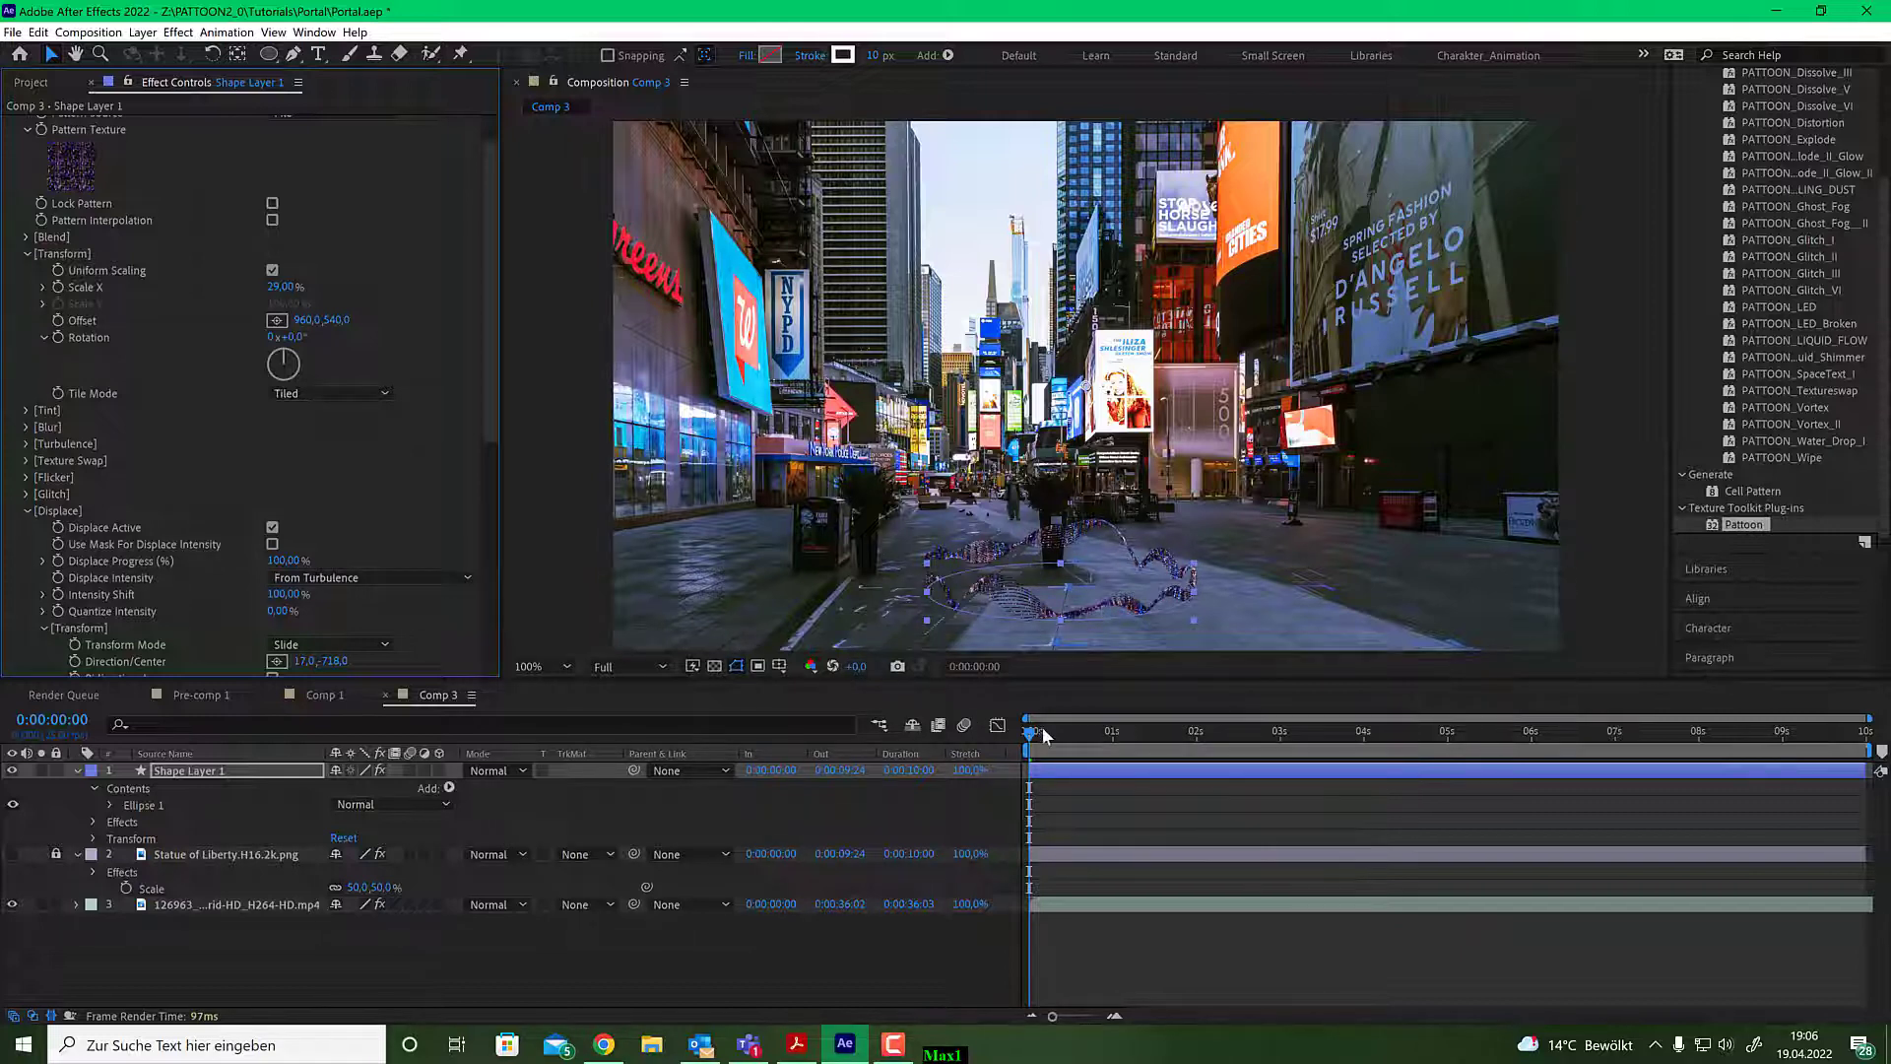
mouse_move(1042, 729)
mouse_down()
mouse_move(1194, 731)
mouse_move(1029, 732)
mouse_up()
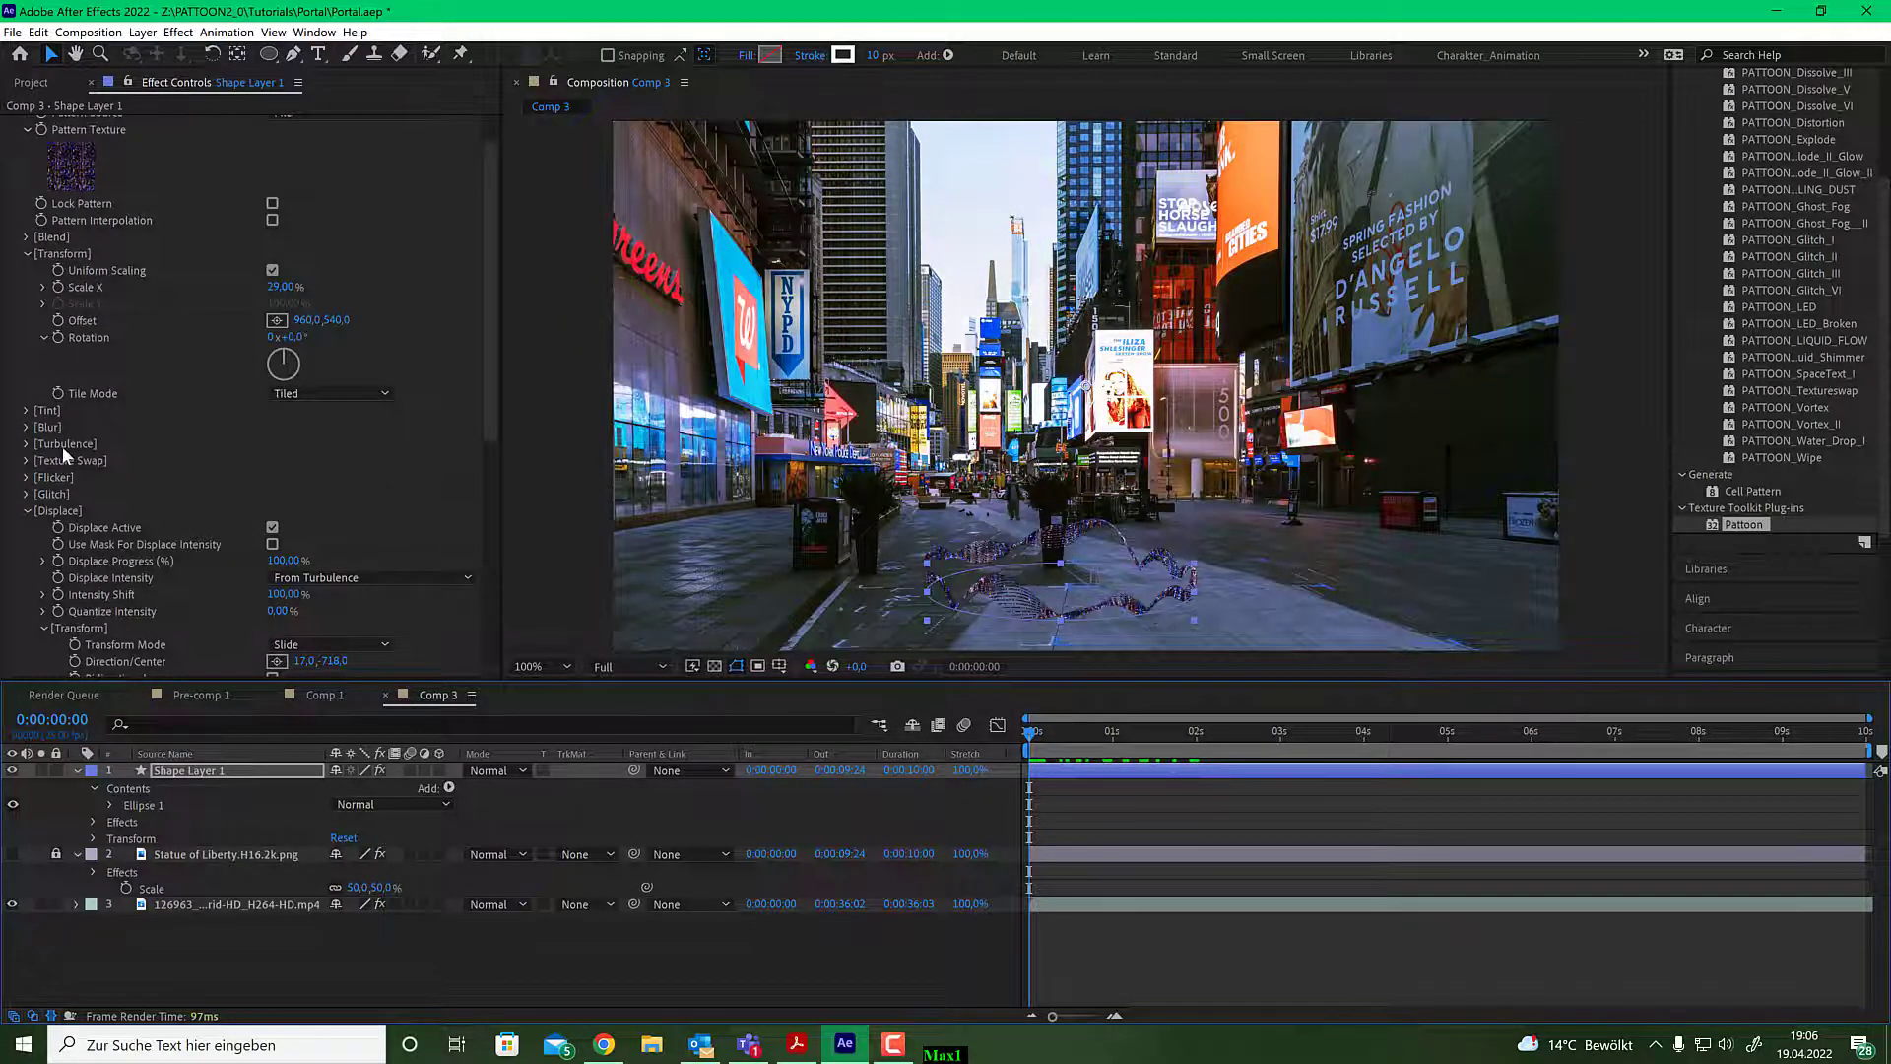
Set the Turbulence Auto Animation Speed to 6% and play back the composition to check the movement.
click(25, 444)
scroll(22, 441, down, 3)
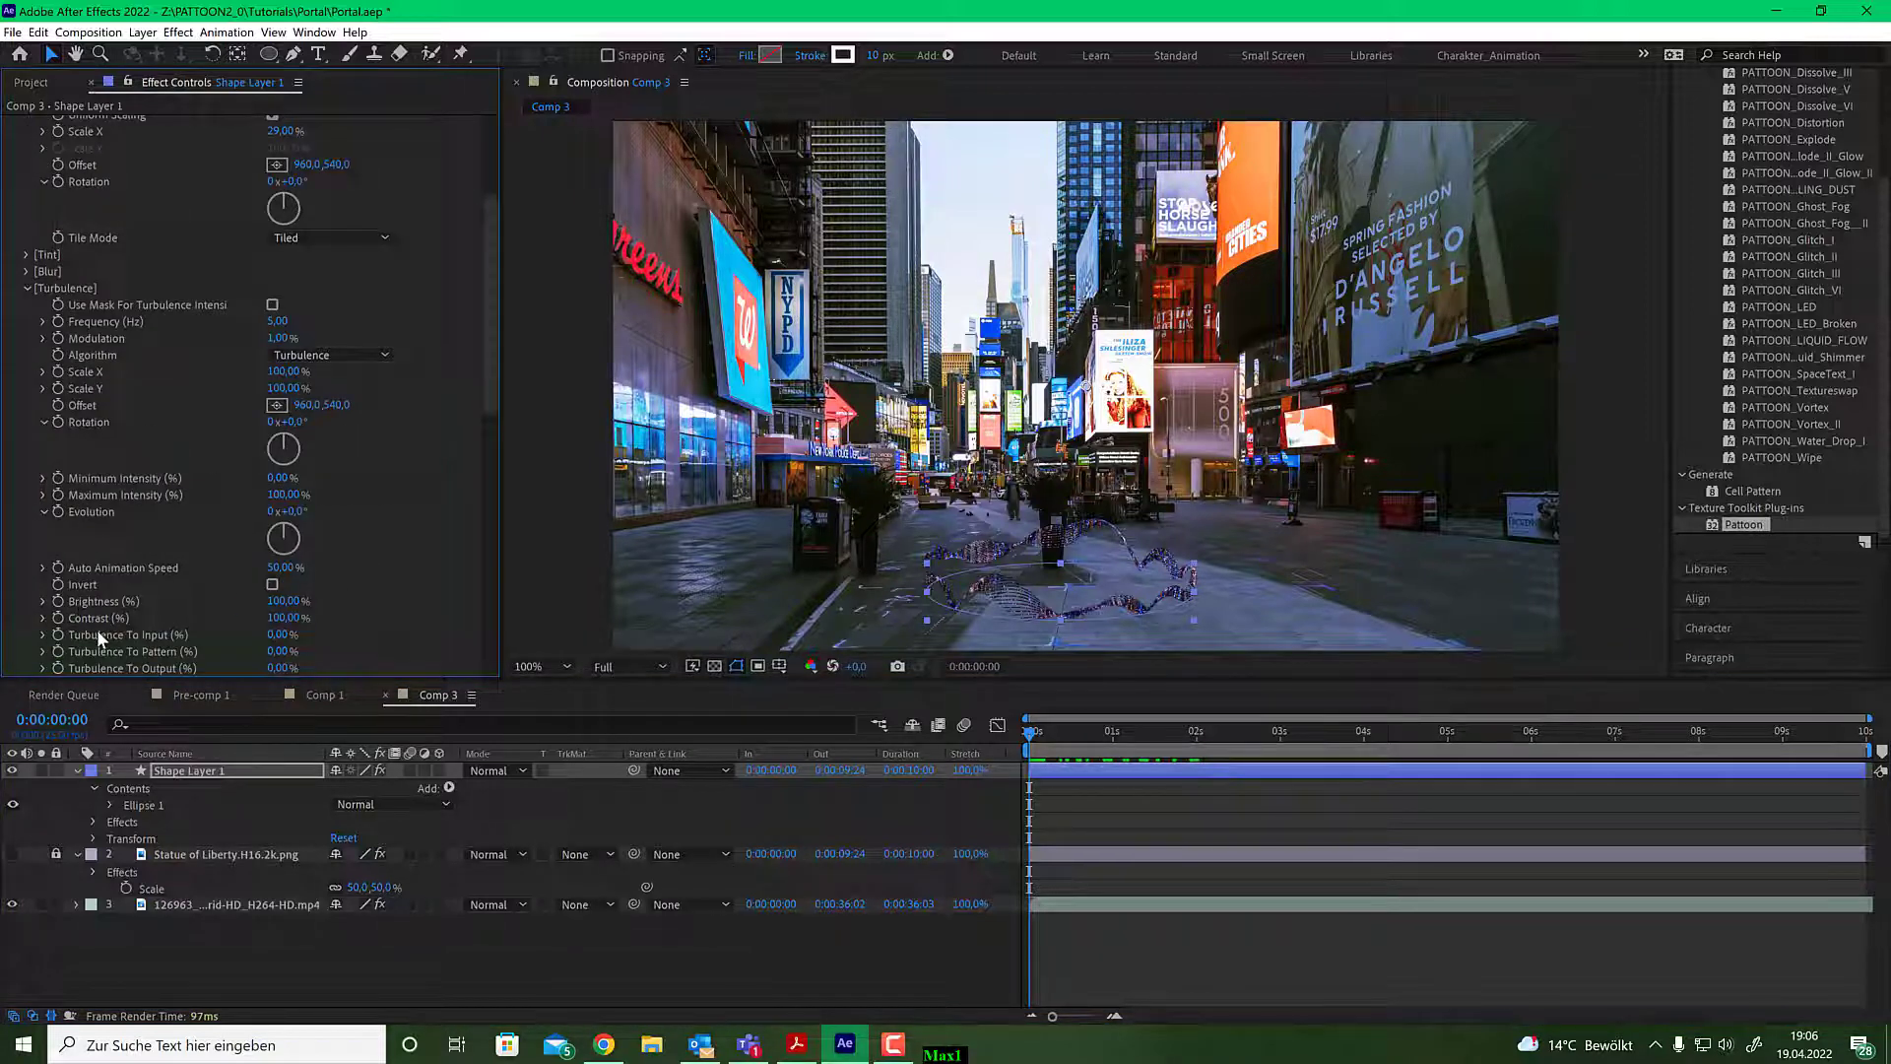
click(279, 567)
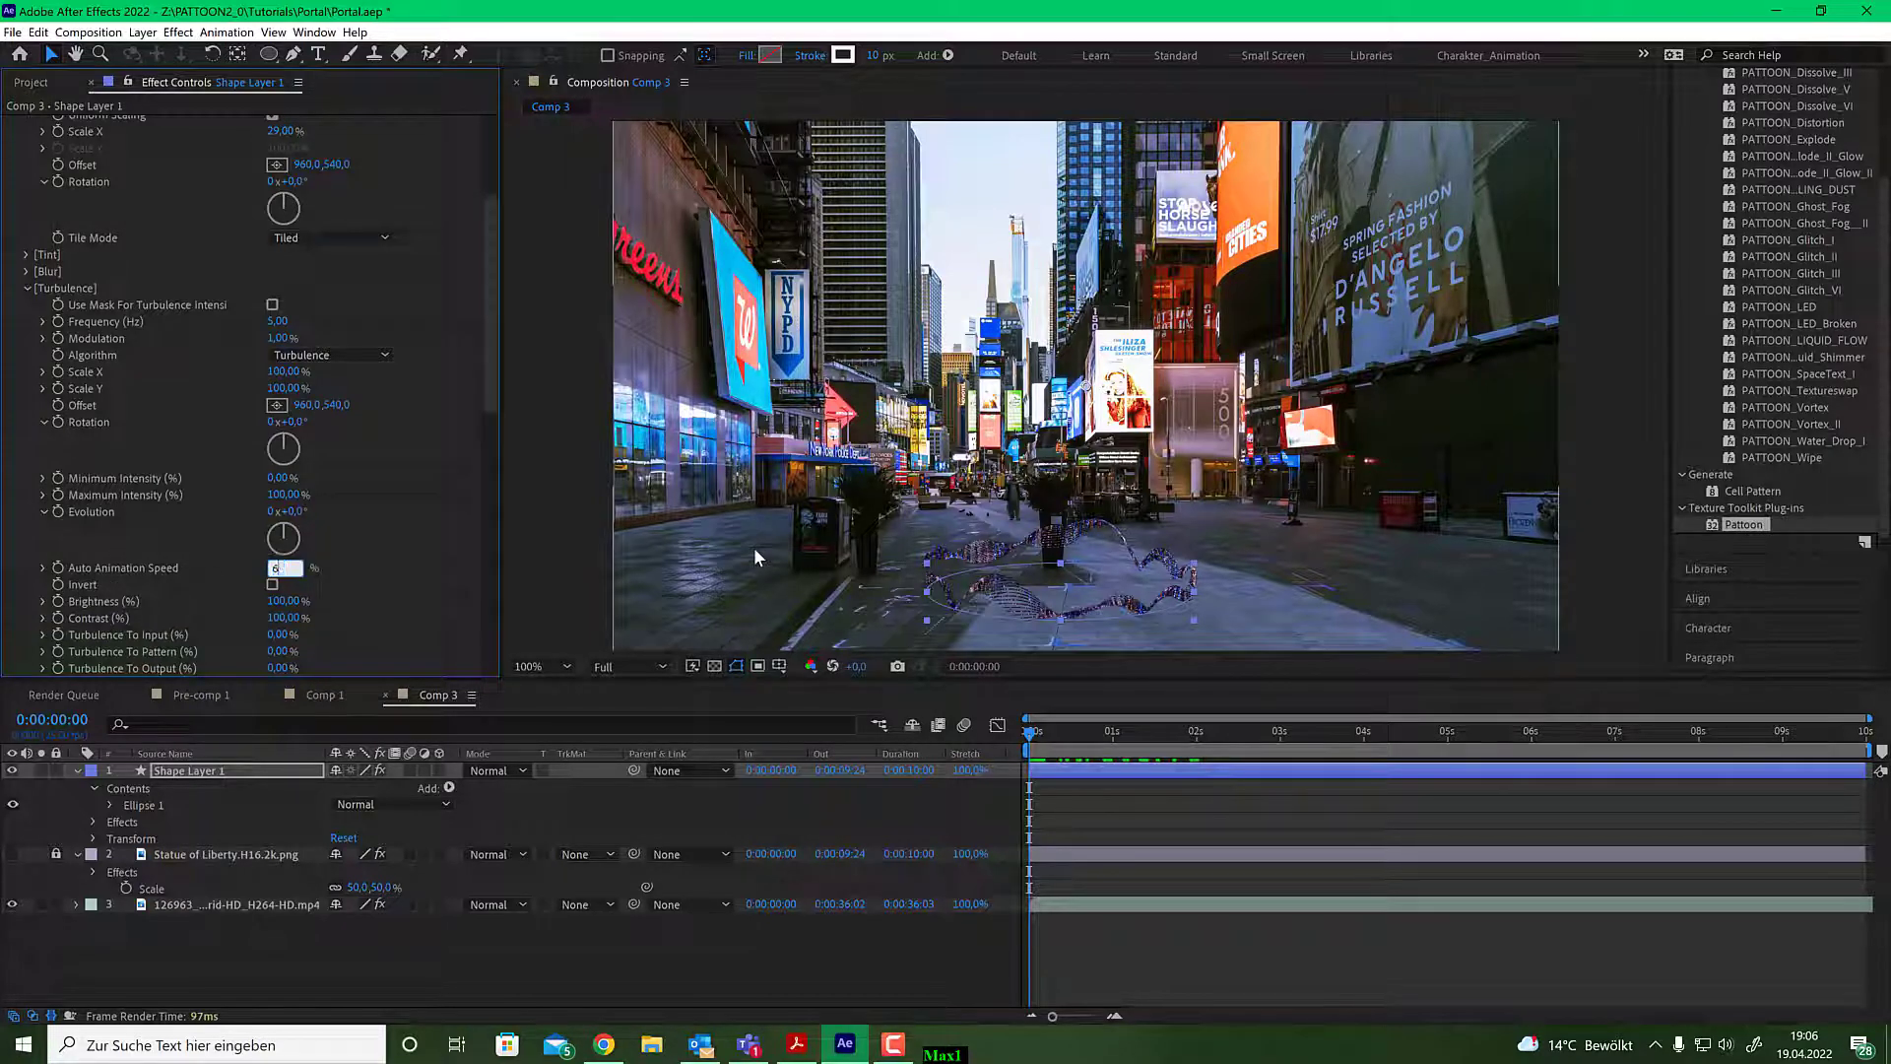
key(Return)
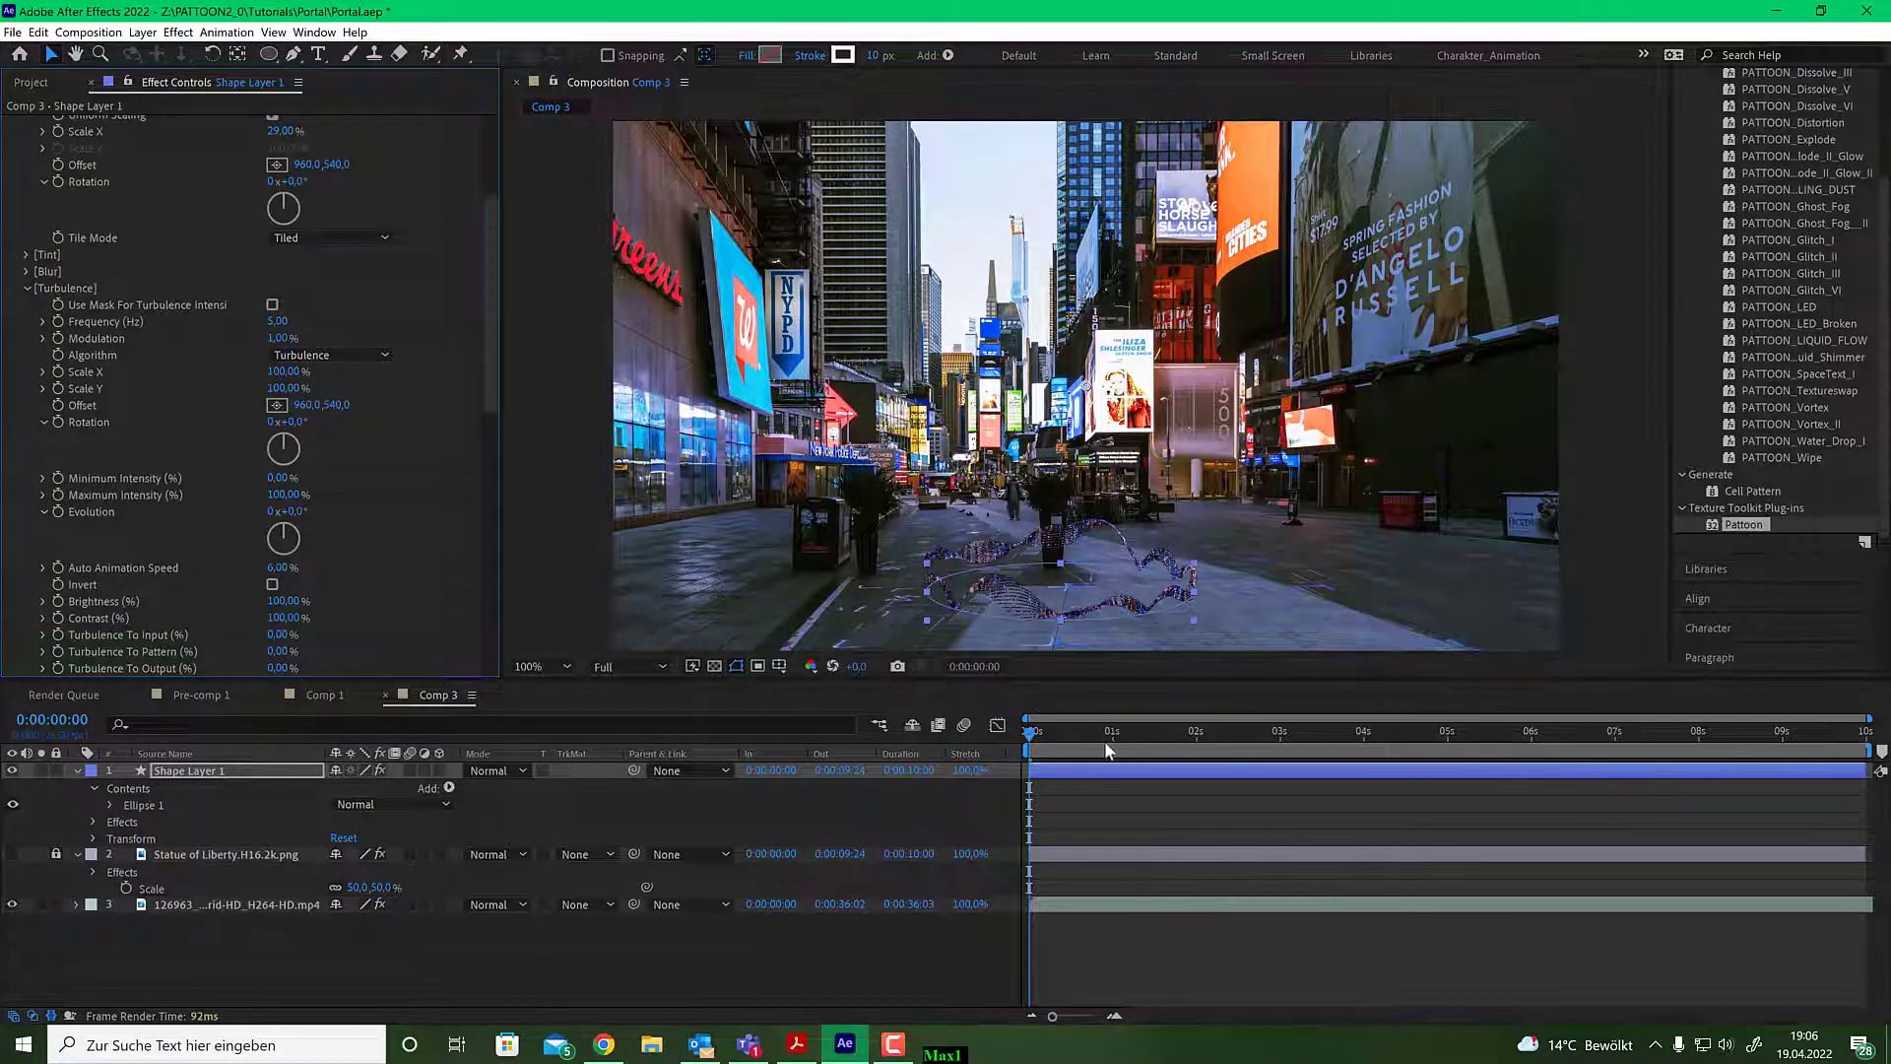
key(space)
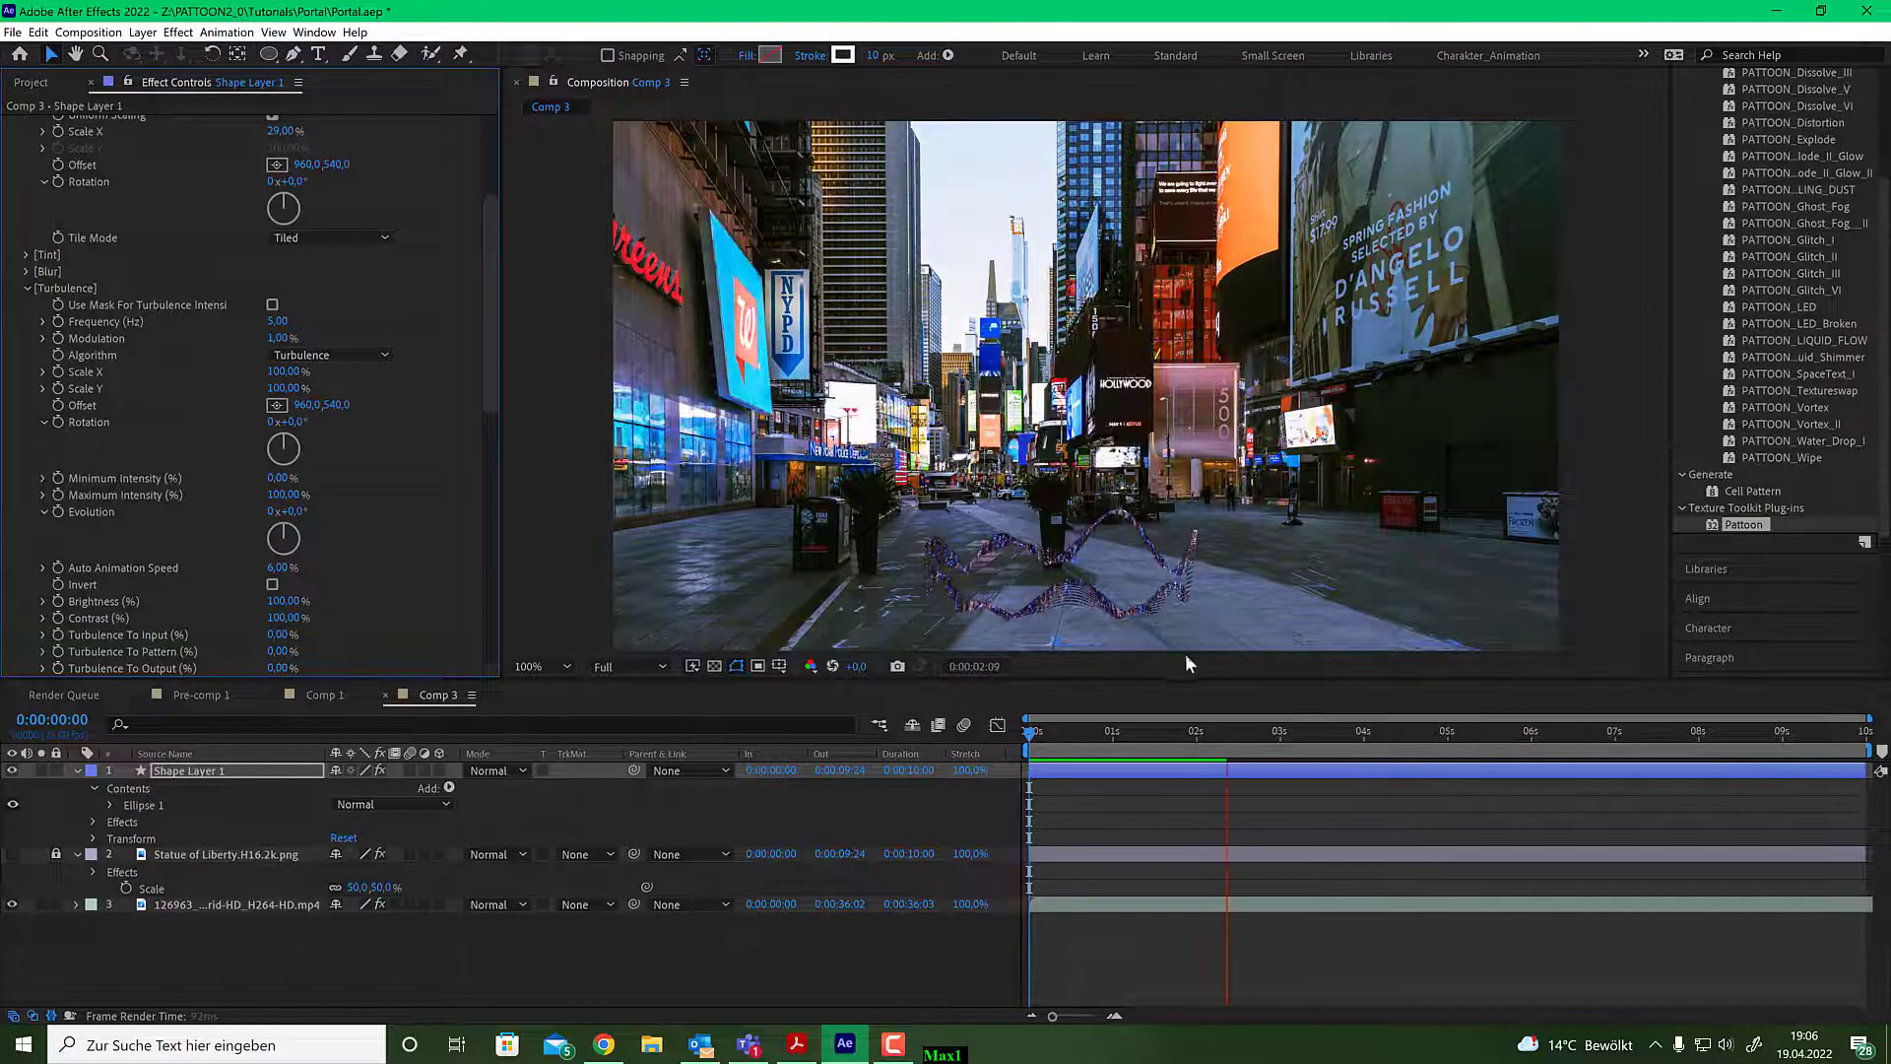
key(space)
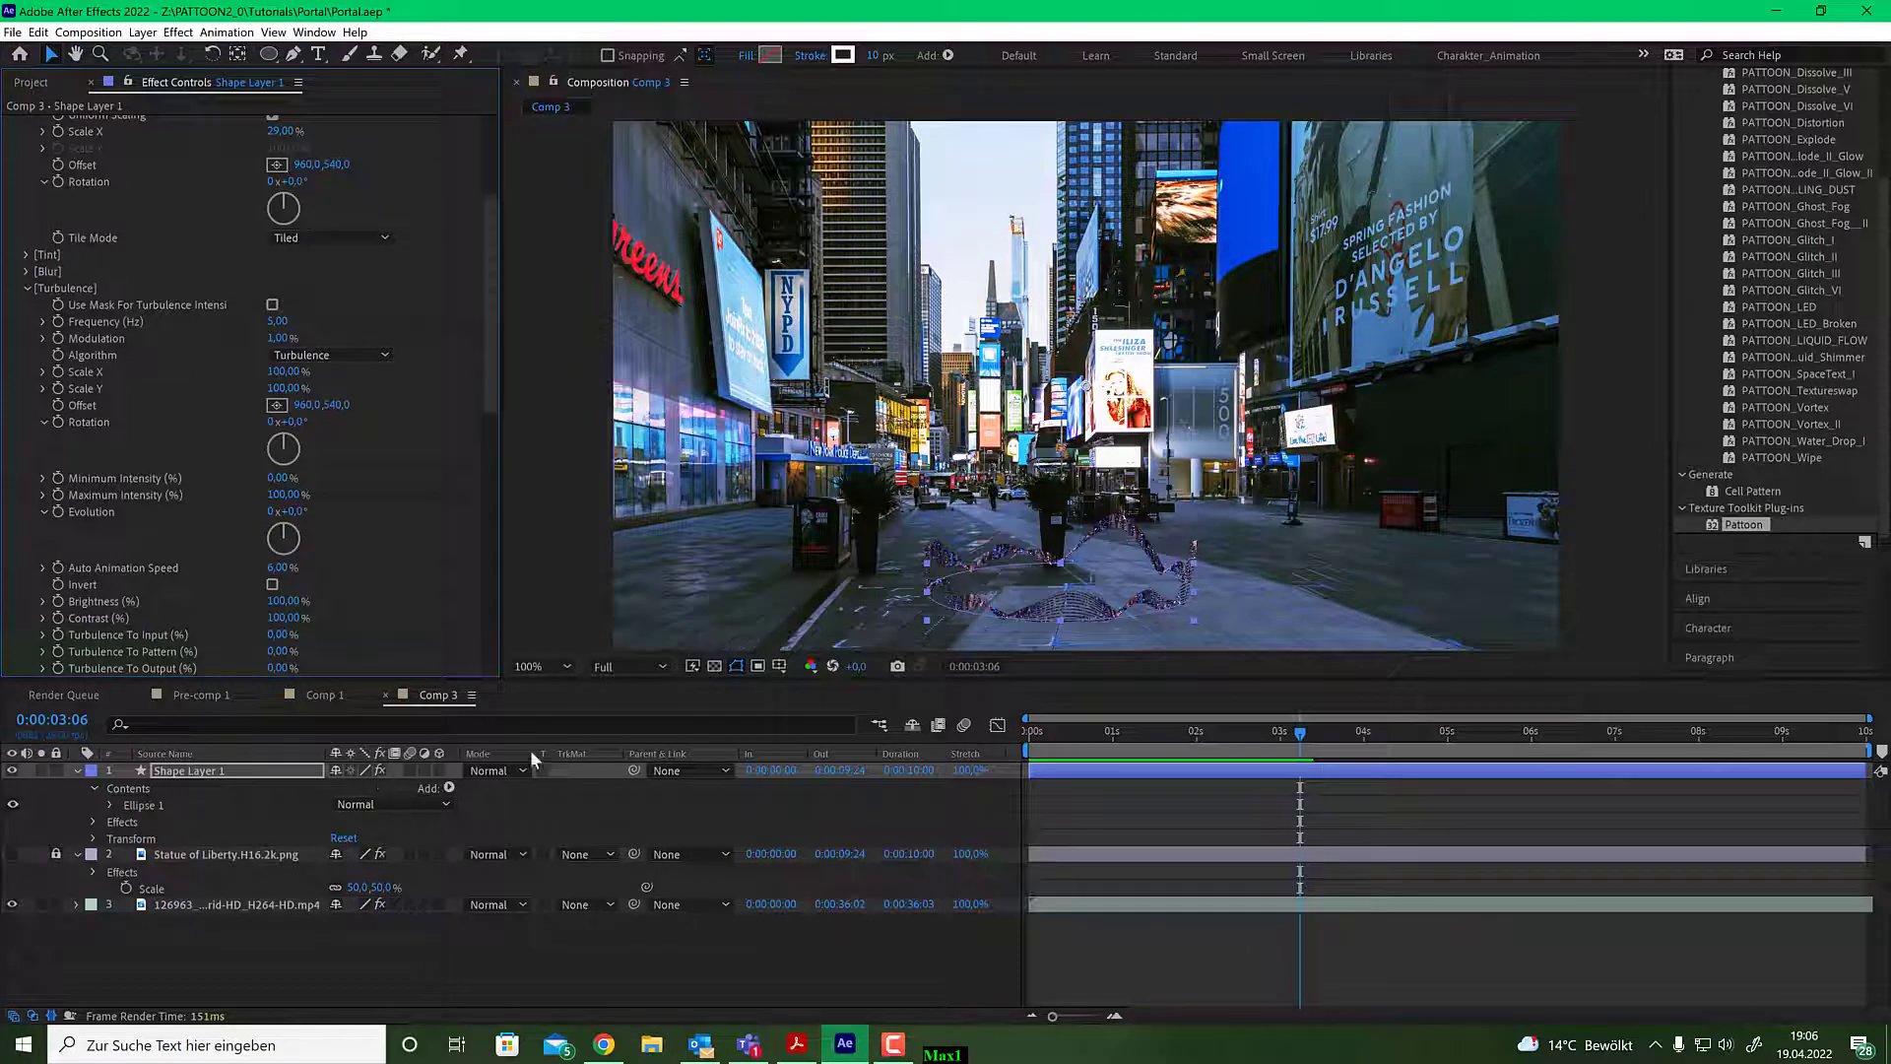
Change the ellipse shape layer's blending mode to Add and view the result at 0:00:01:07.
click(505, 768)
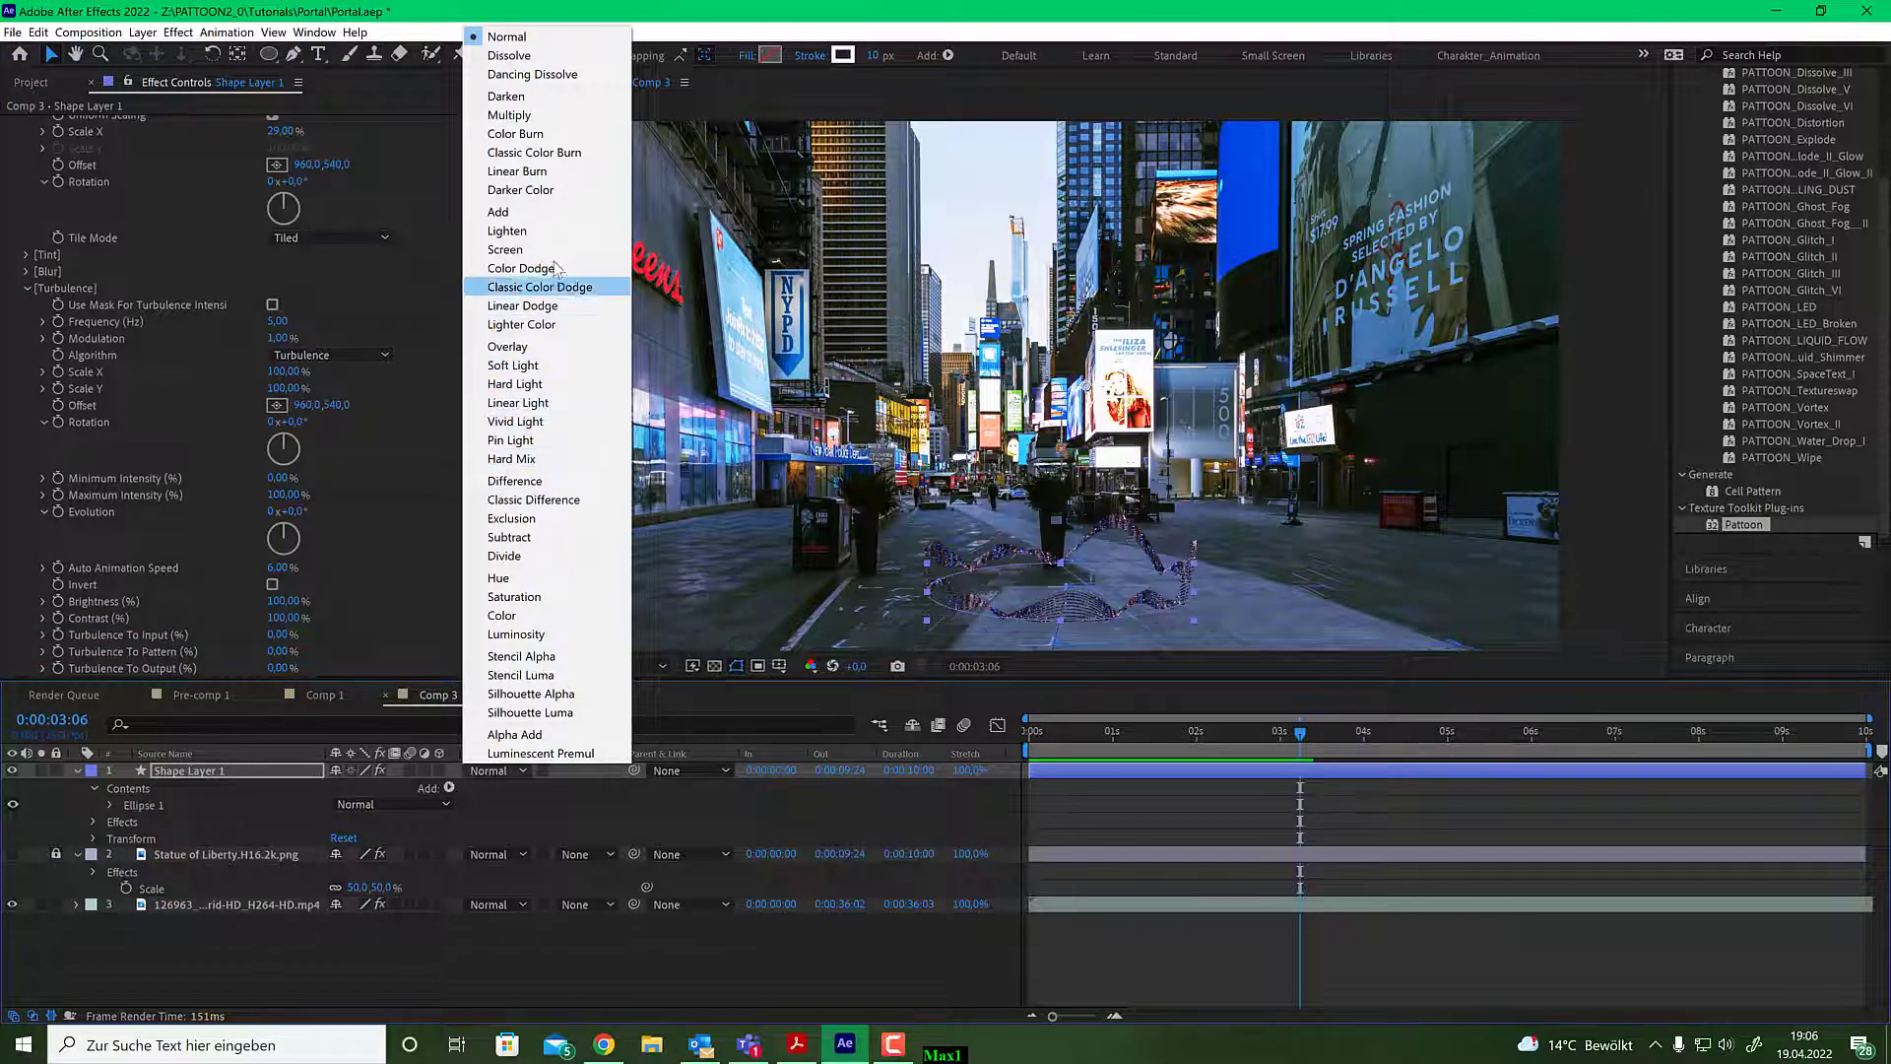
click(502, 212)
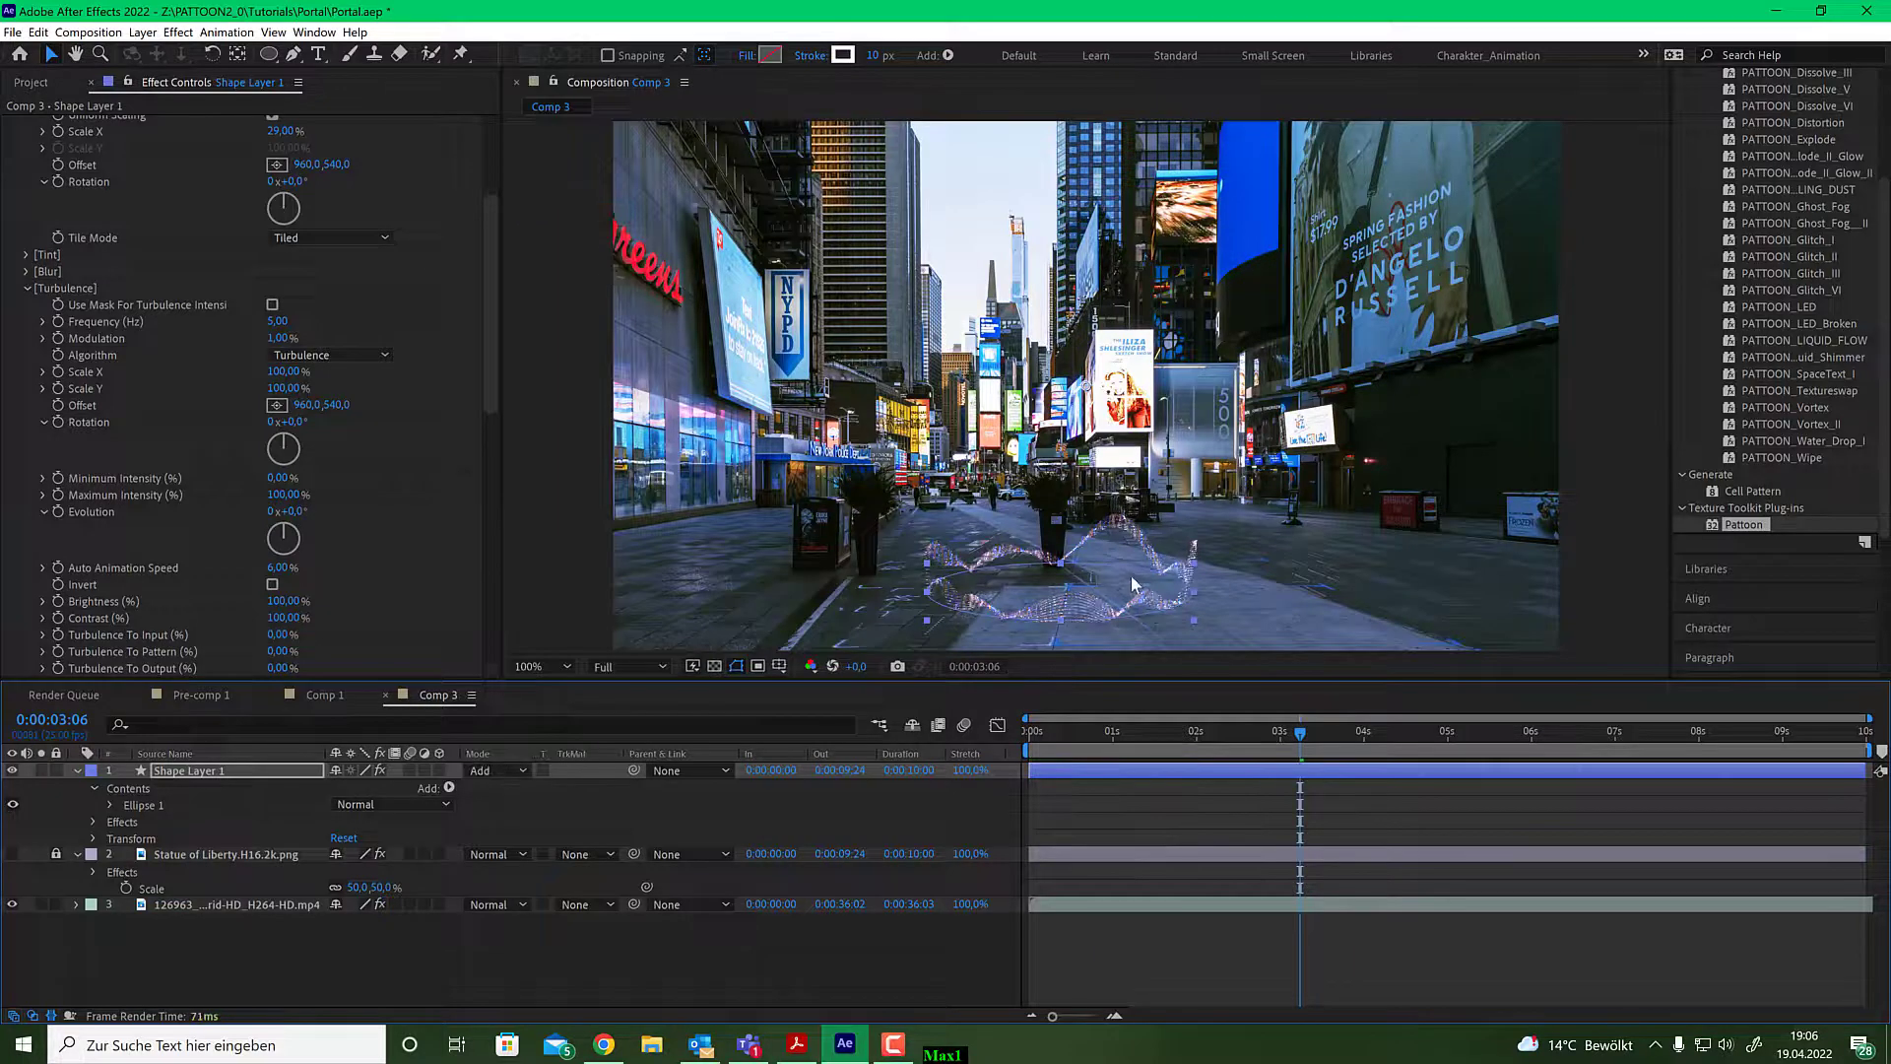
drag(1300, 734, 1136, 731)
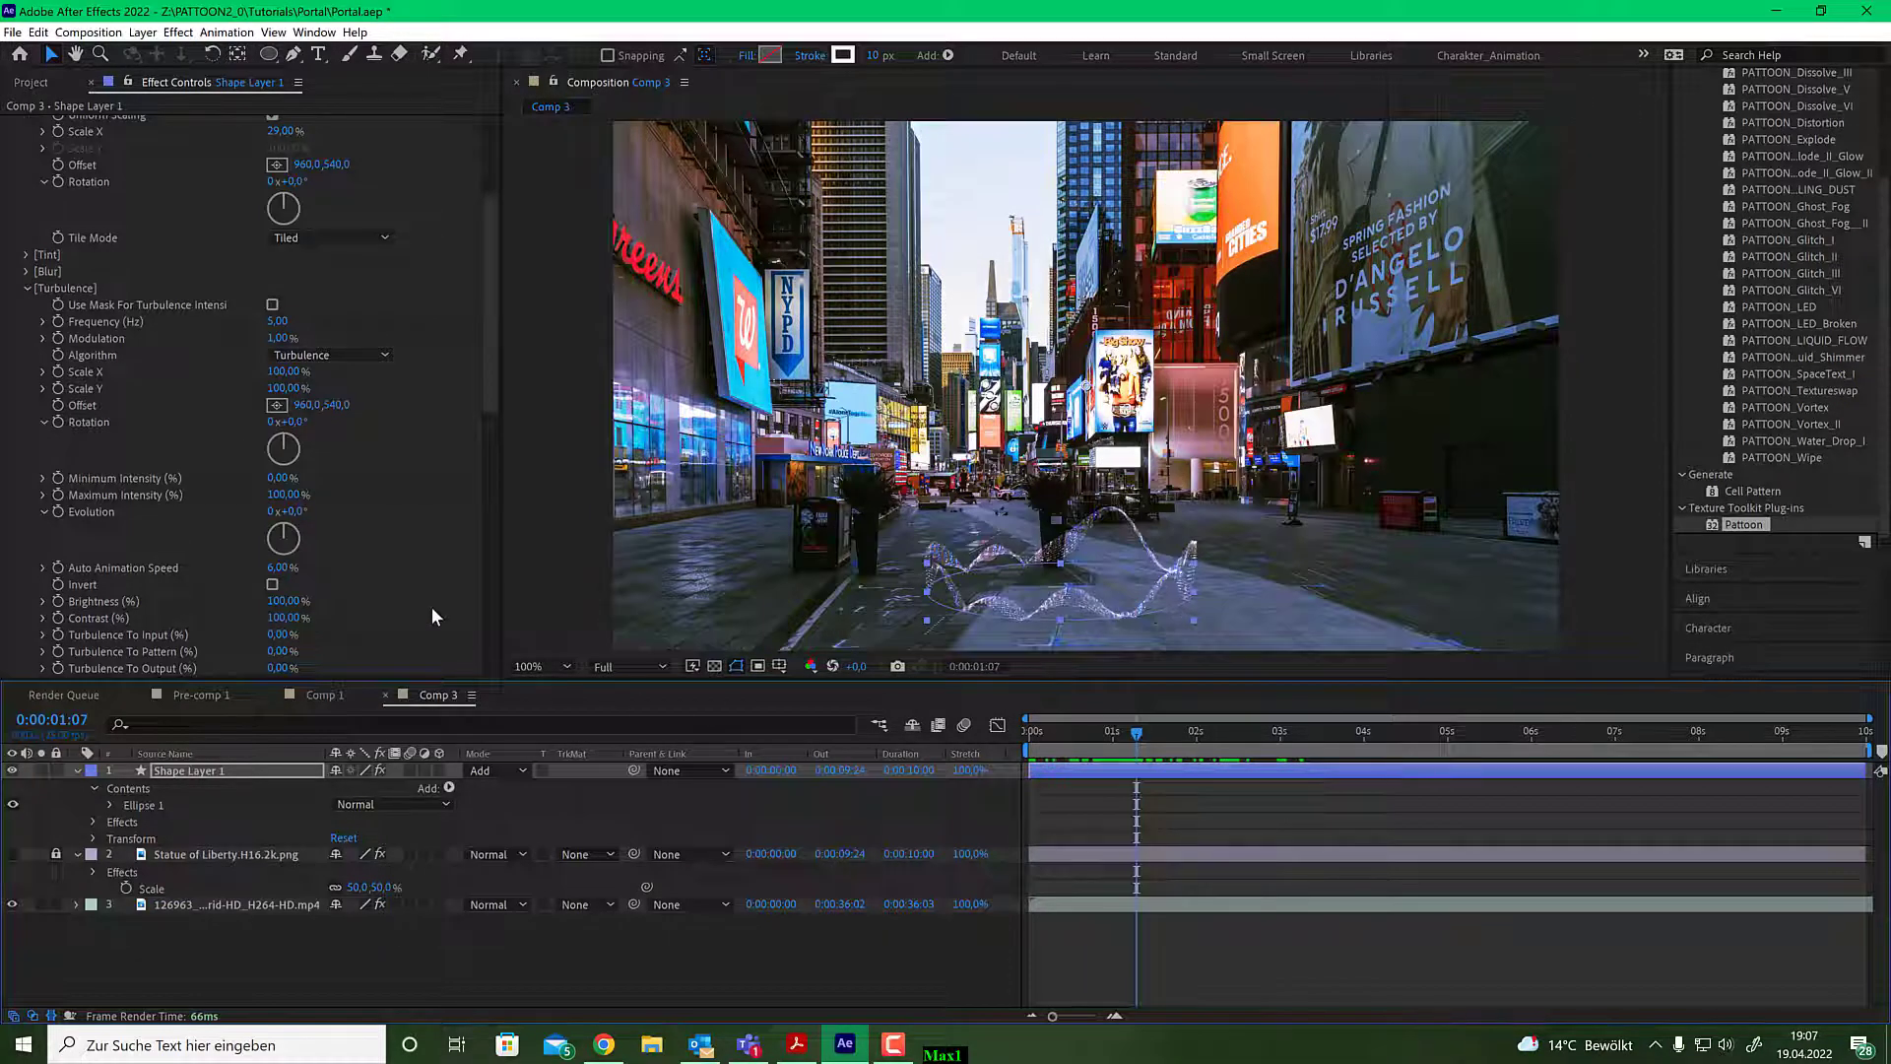
Switch the Turbulence Algorithm to Noise and set its Frequency to 10 Hz.
click(313, 355)
click(335, 392)
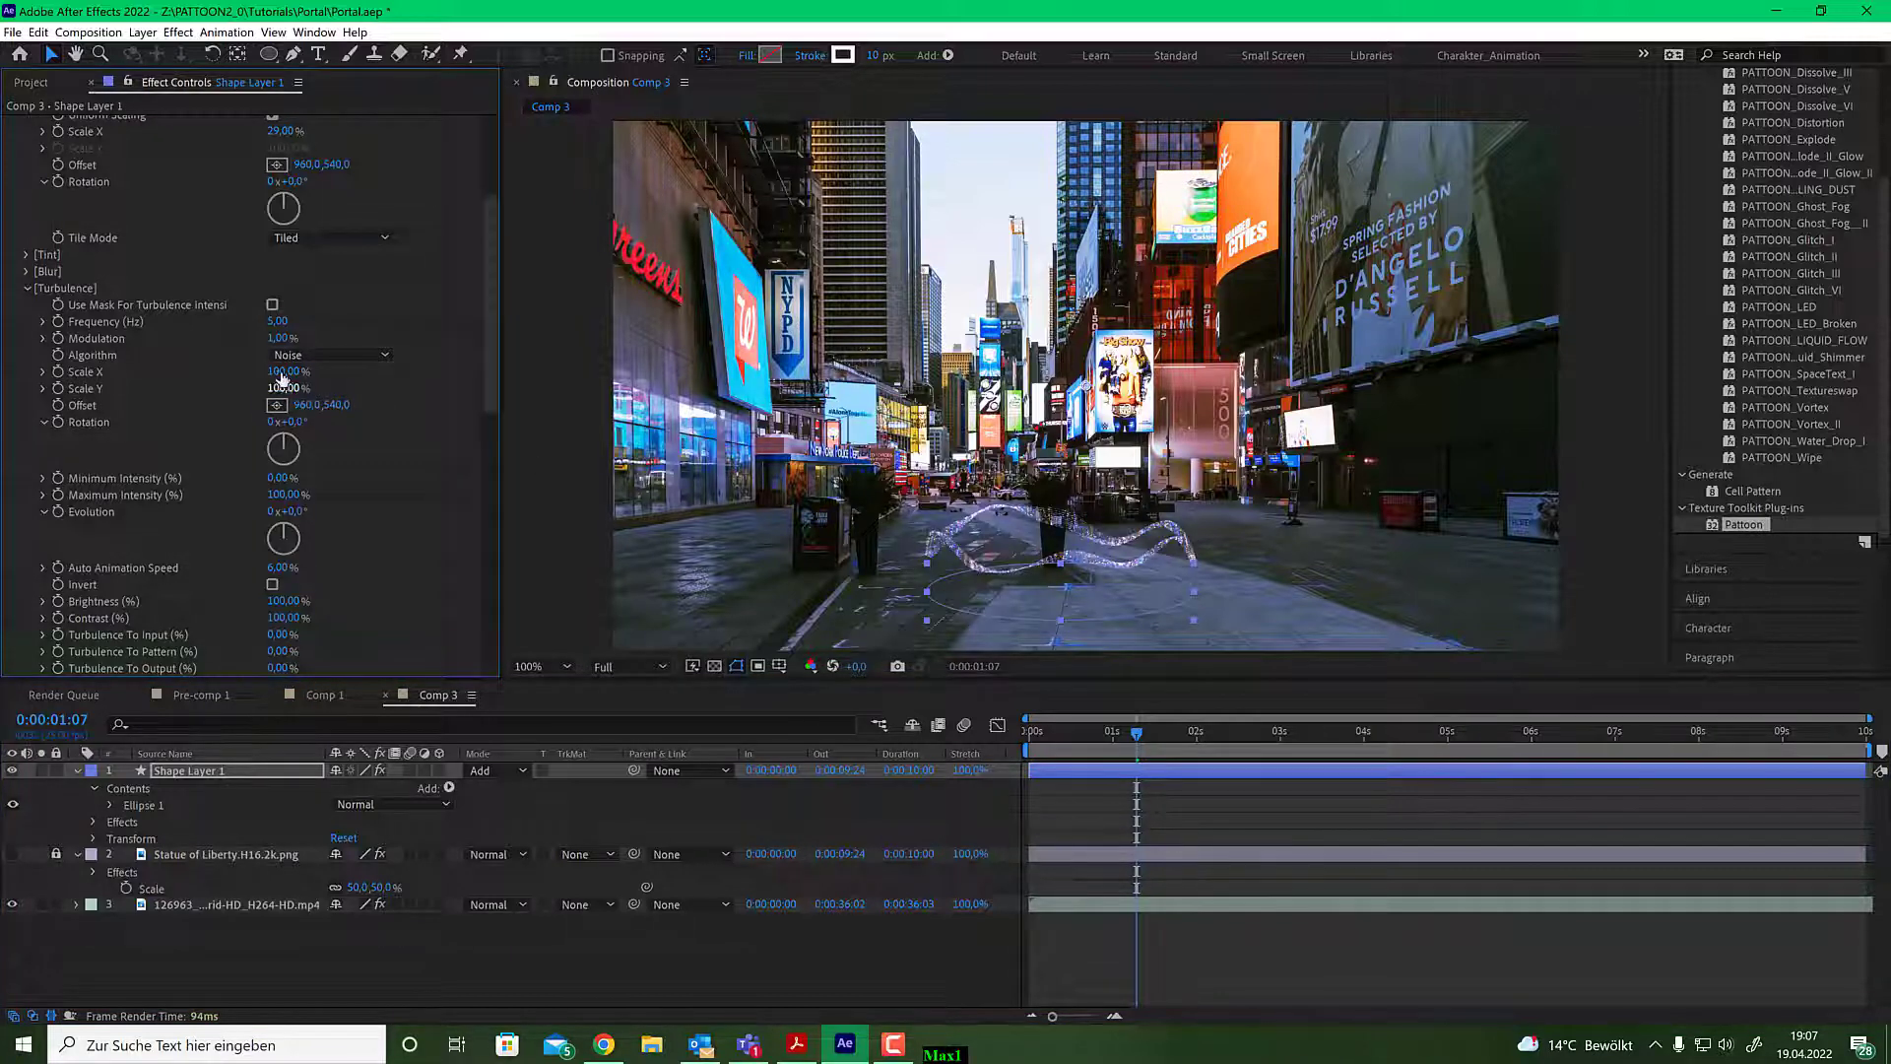
drag(279, 321, 287, 321)
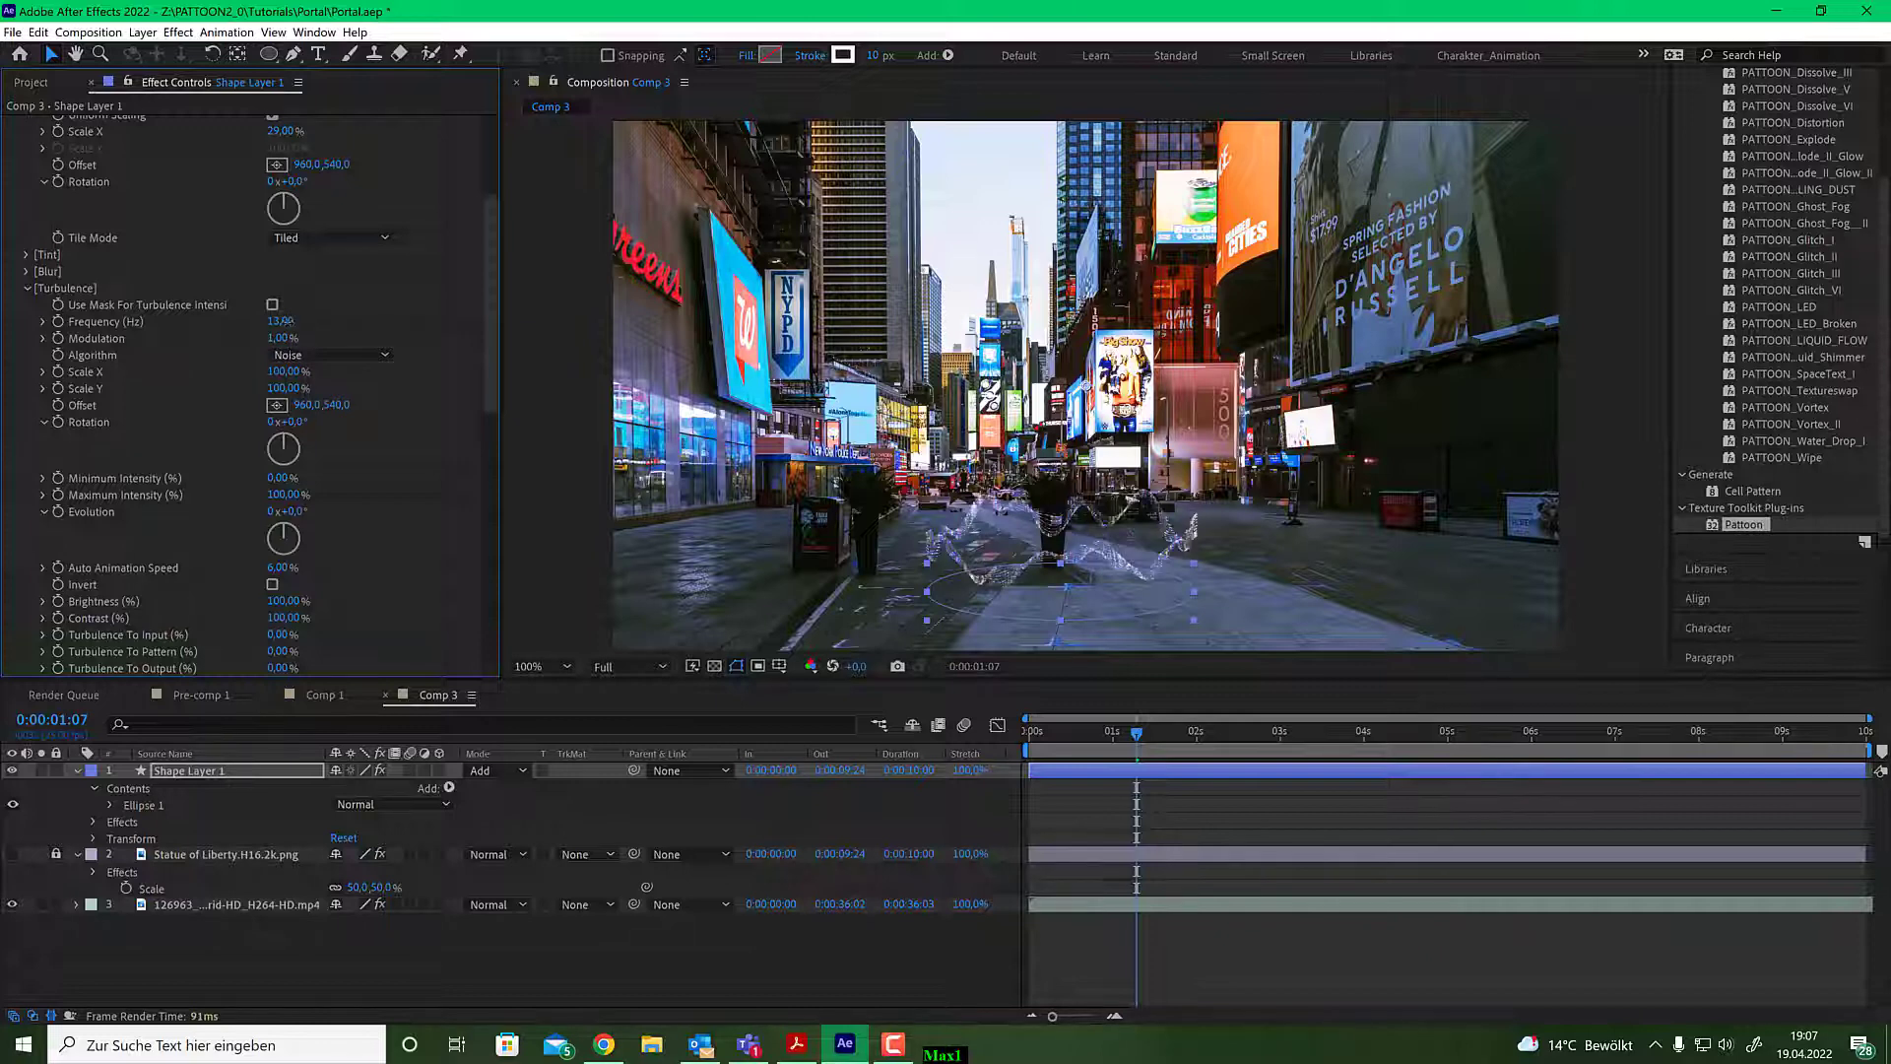
click(285, 322)
text(10)
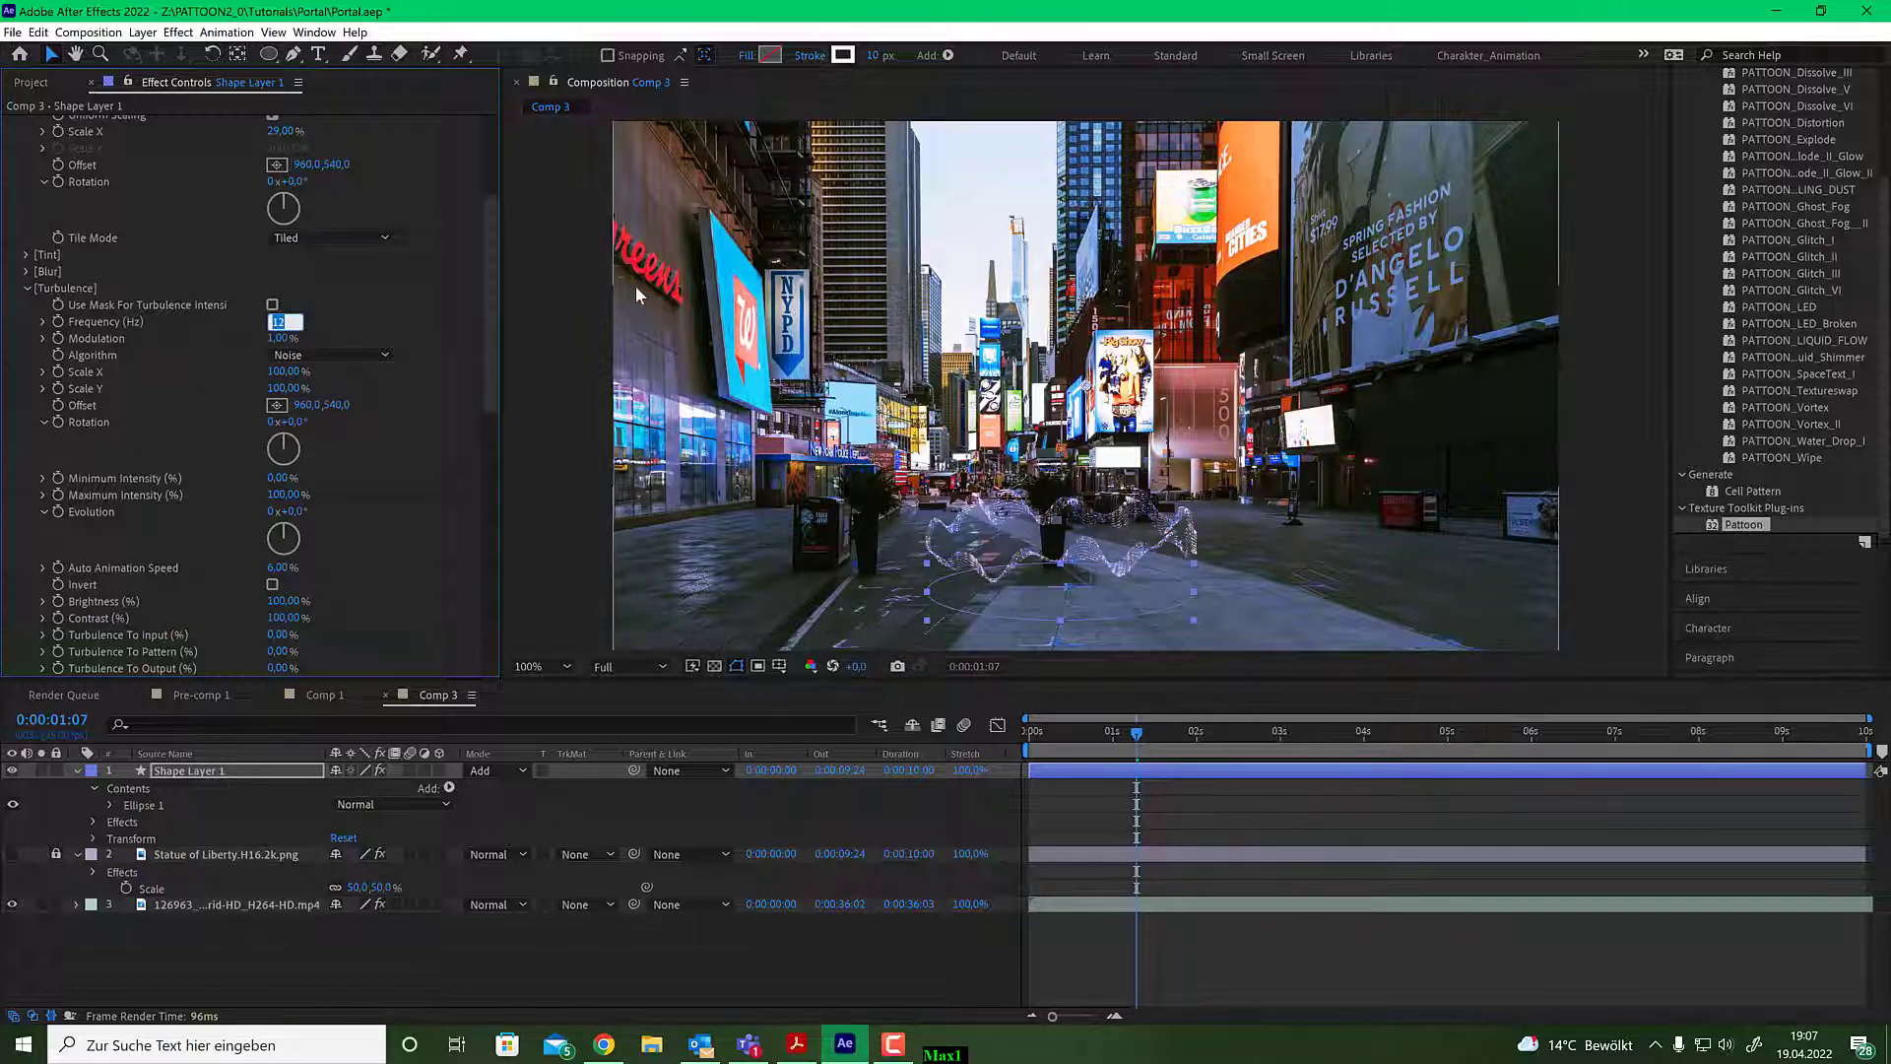
key(Return)
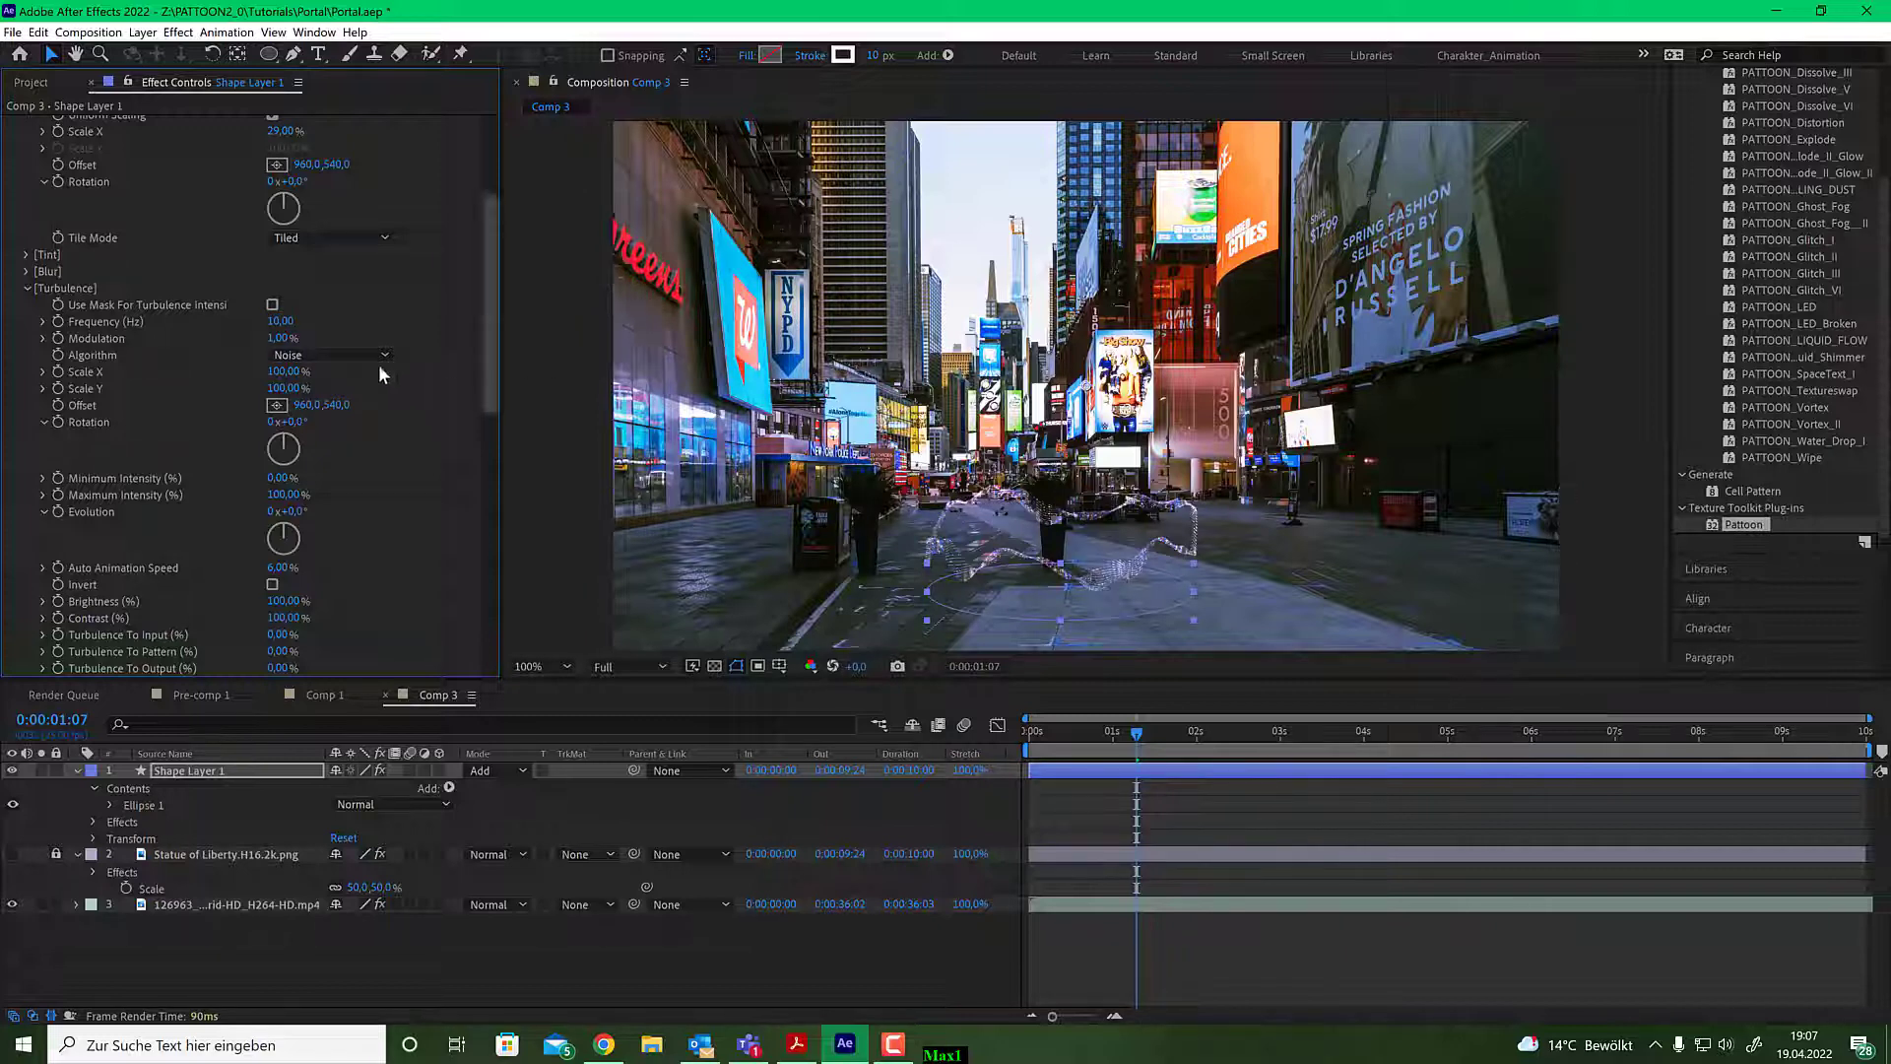
Set the Turbulence Modulation to 0.5% and raise its Contrast to 150%.
click(280, 338)
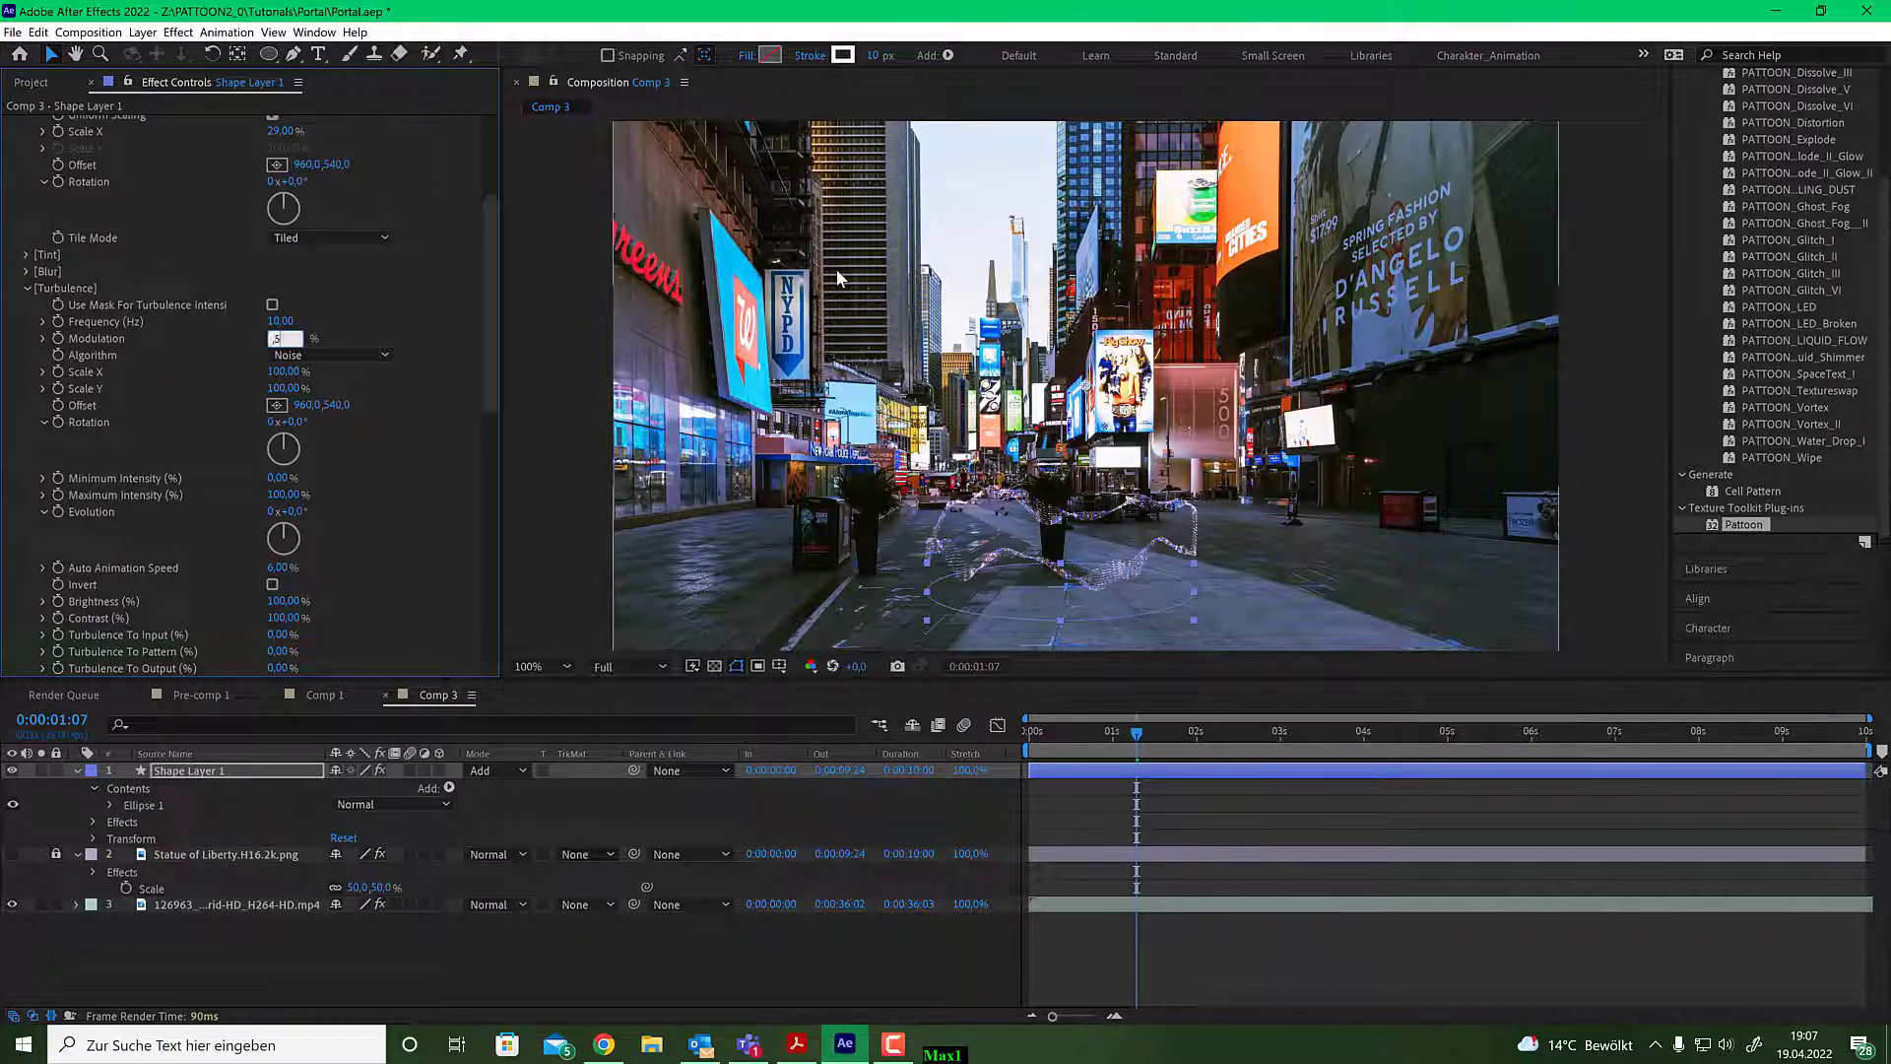
text(,5)
key(Return)
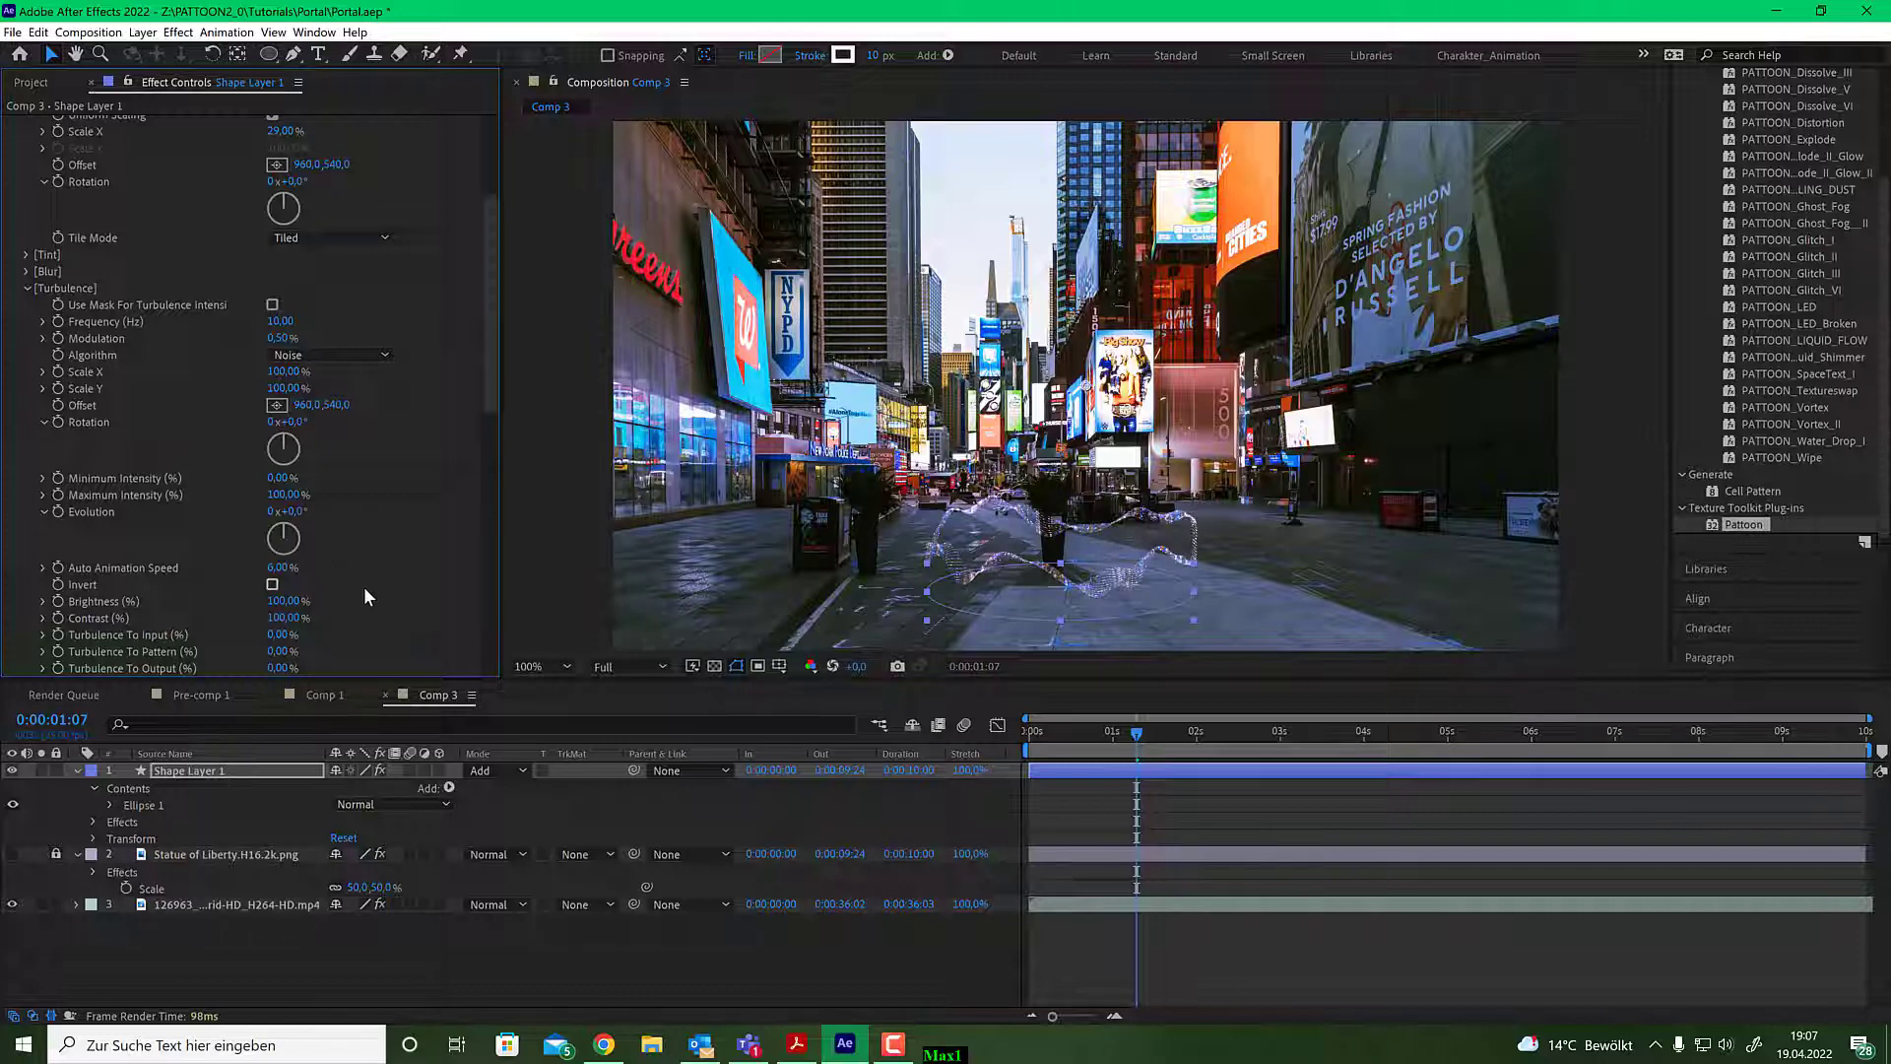
scroll(363, 597, down, 1)
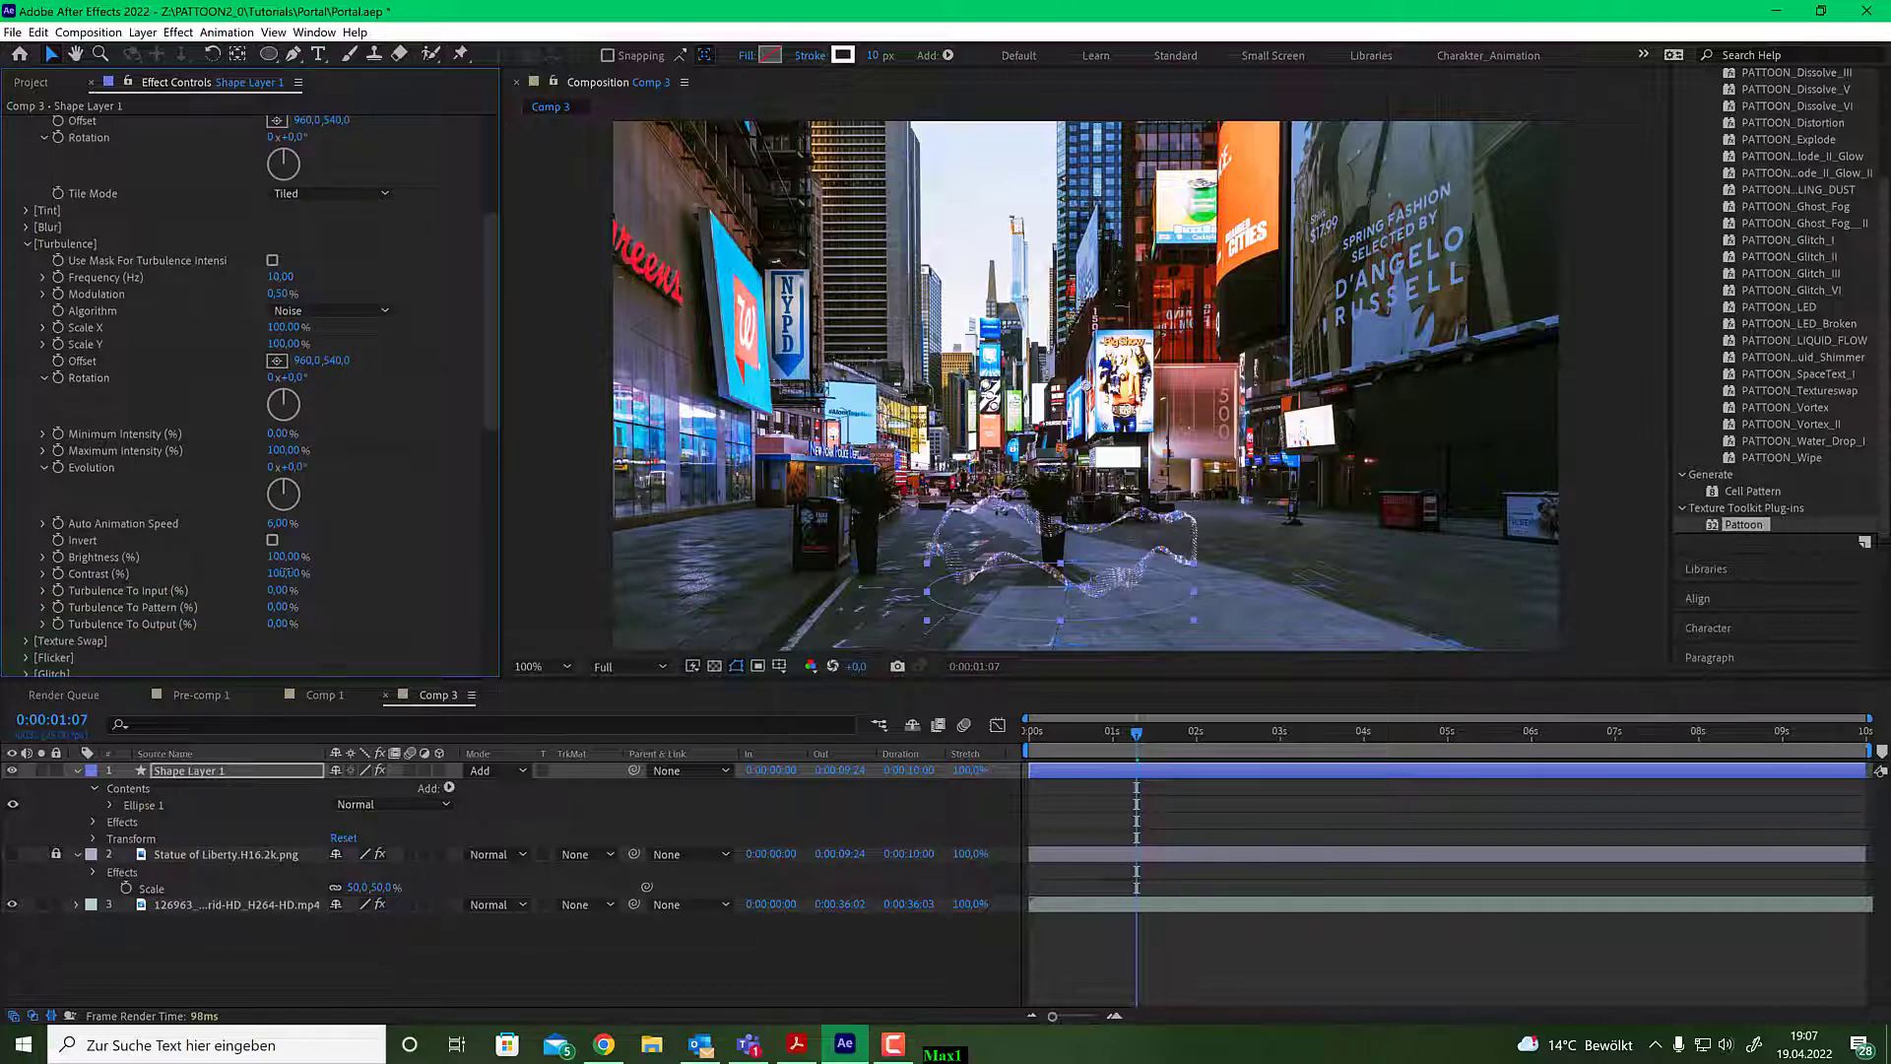
drag(284, 572, 287, 569)
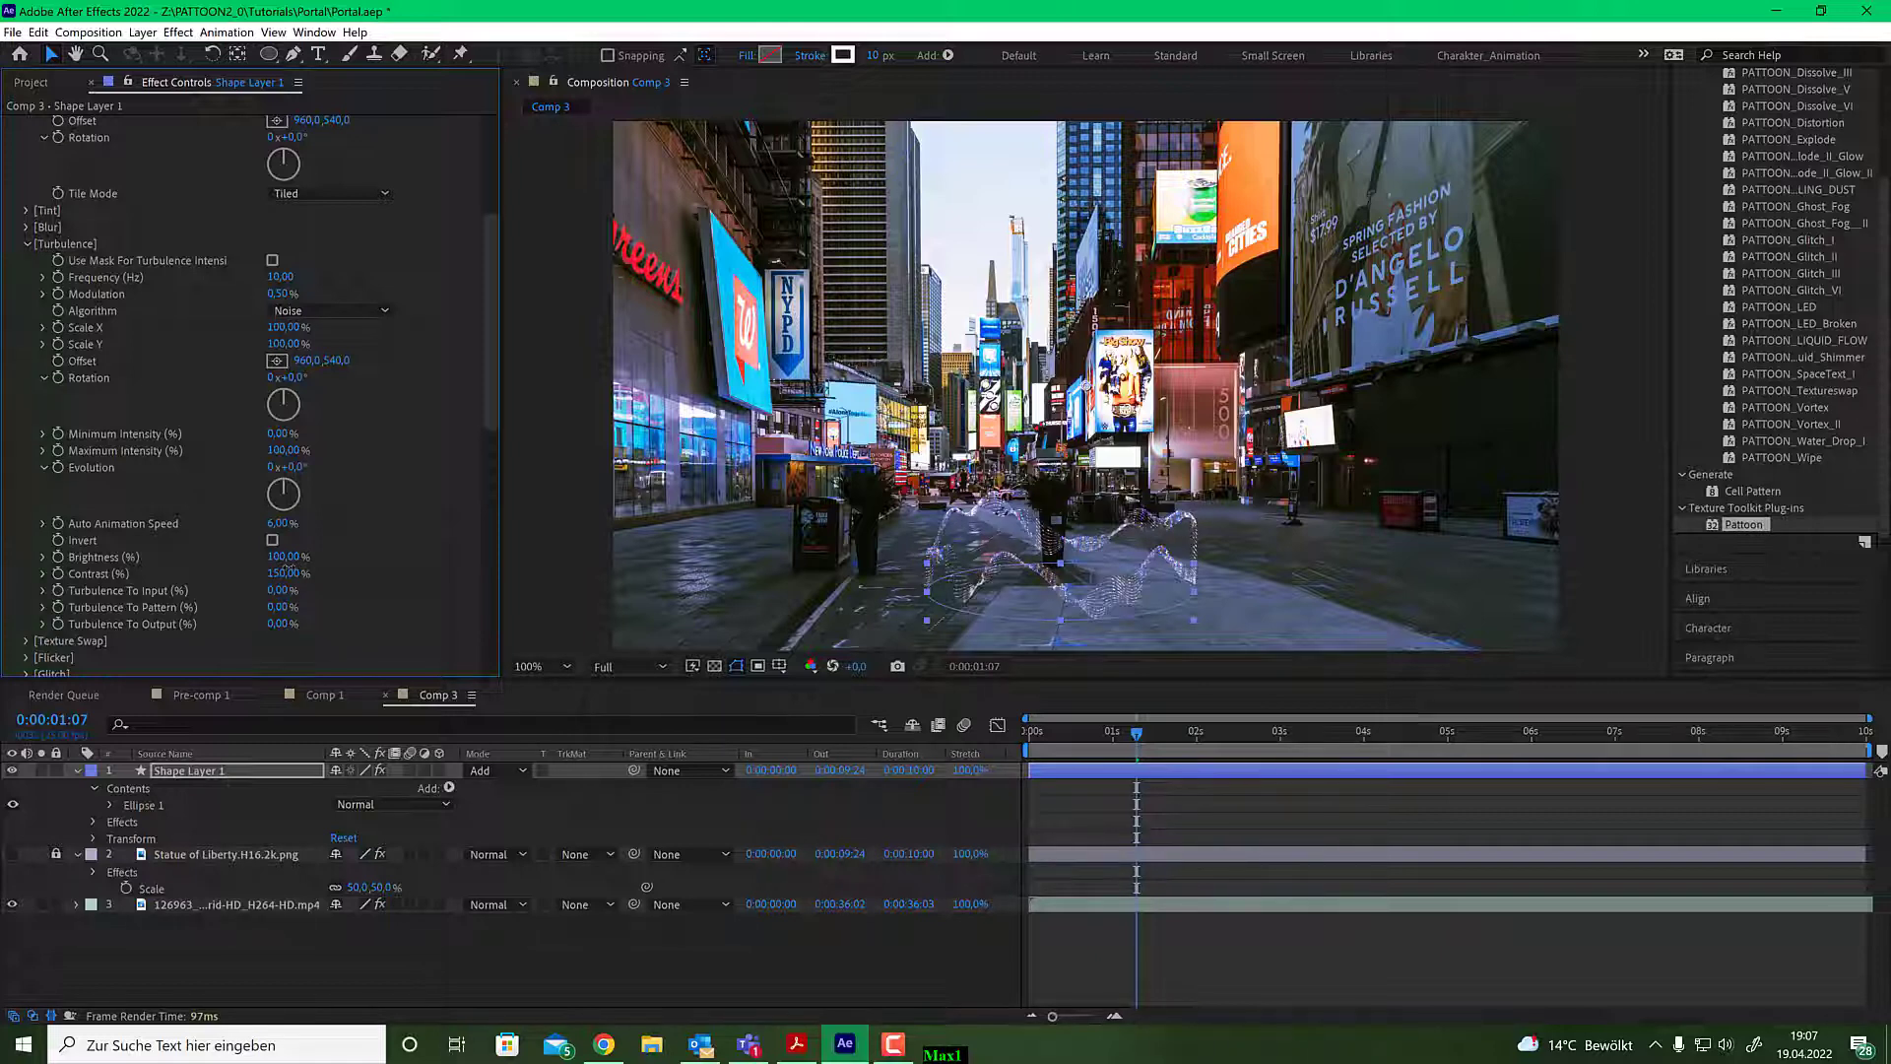
Raise the Turbulence Contrast to 220% and preview the composition from its start.
drag(288, 570, 293, 570)
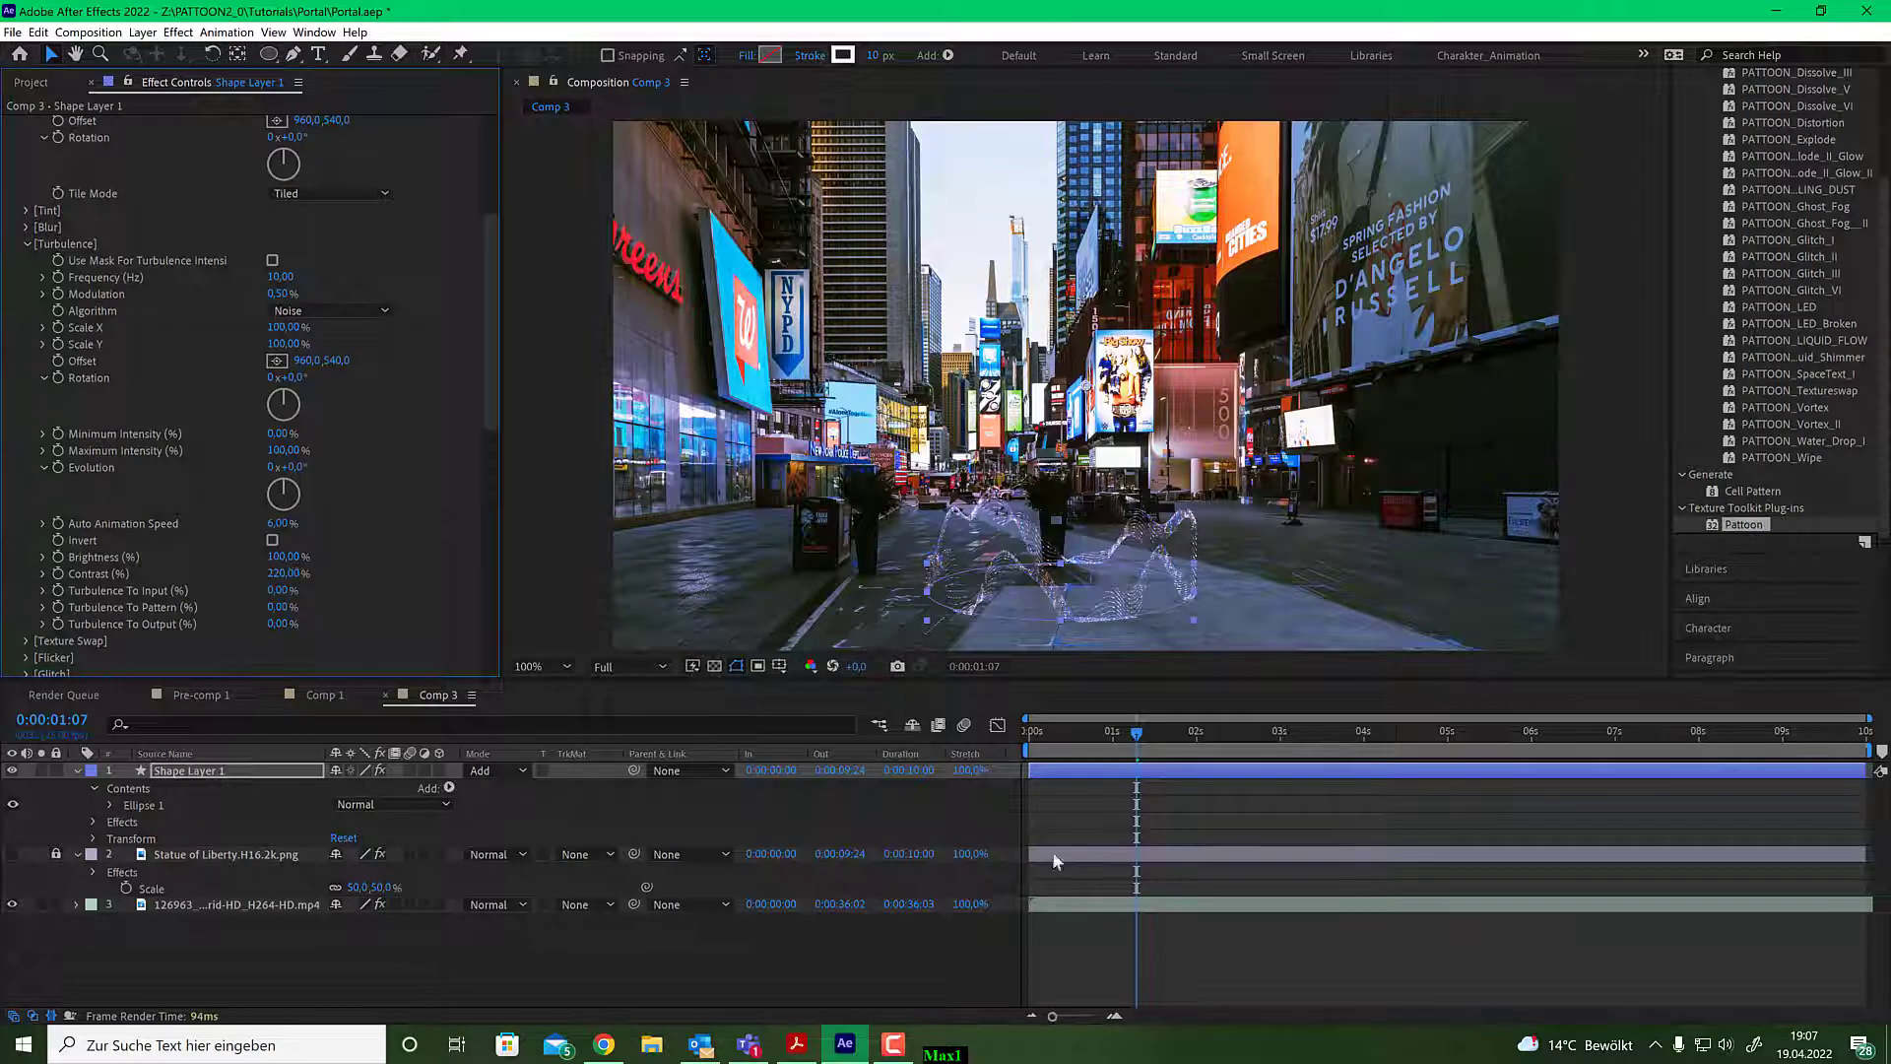
drag(1146, 752, 1006, 729)
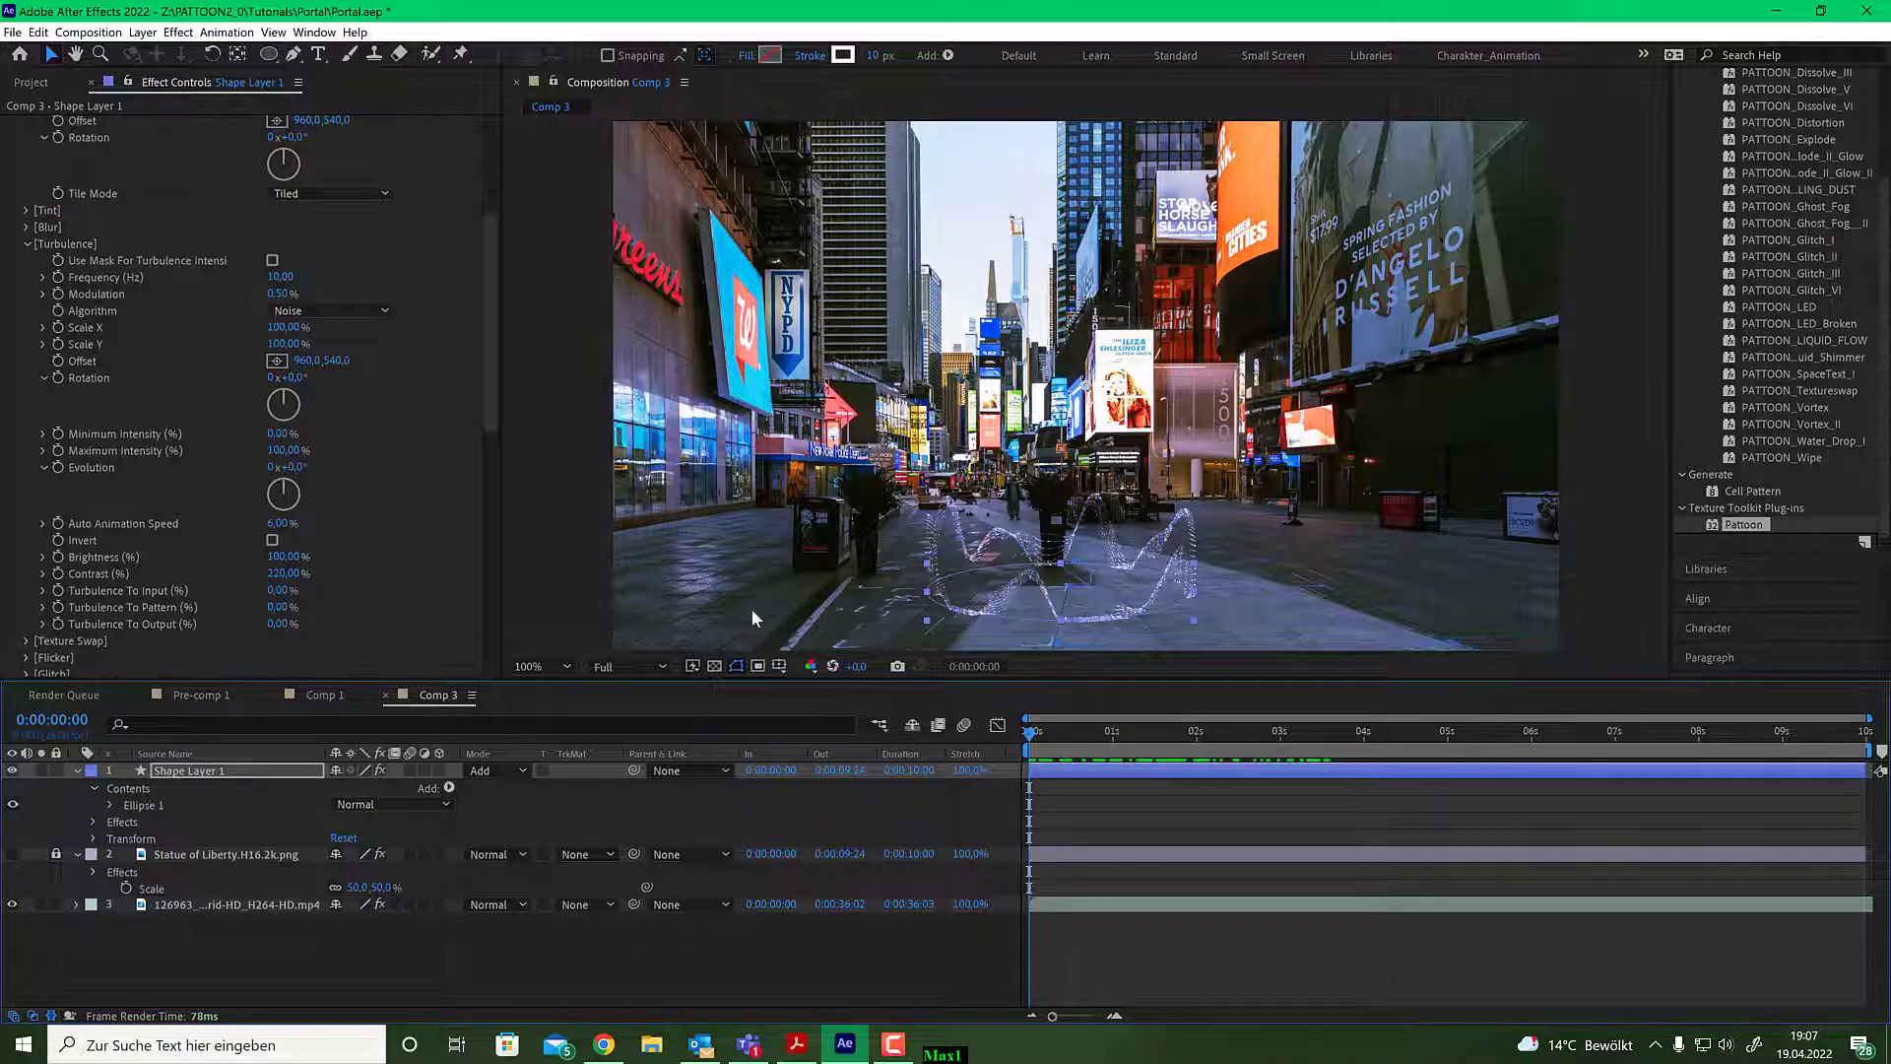
Start keyframing Displace Progress on the ellipse layer at 0:00:01:00 with a value of 0%.
drag(1046, 737, 1113, 733)
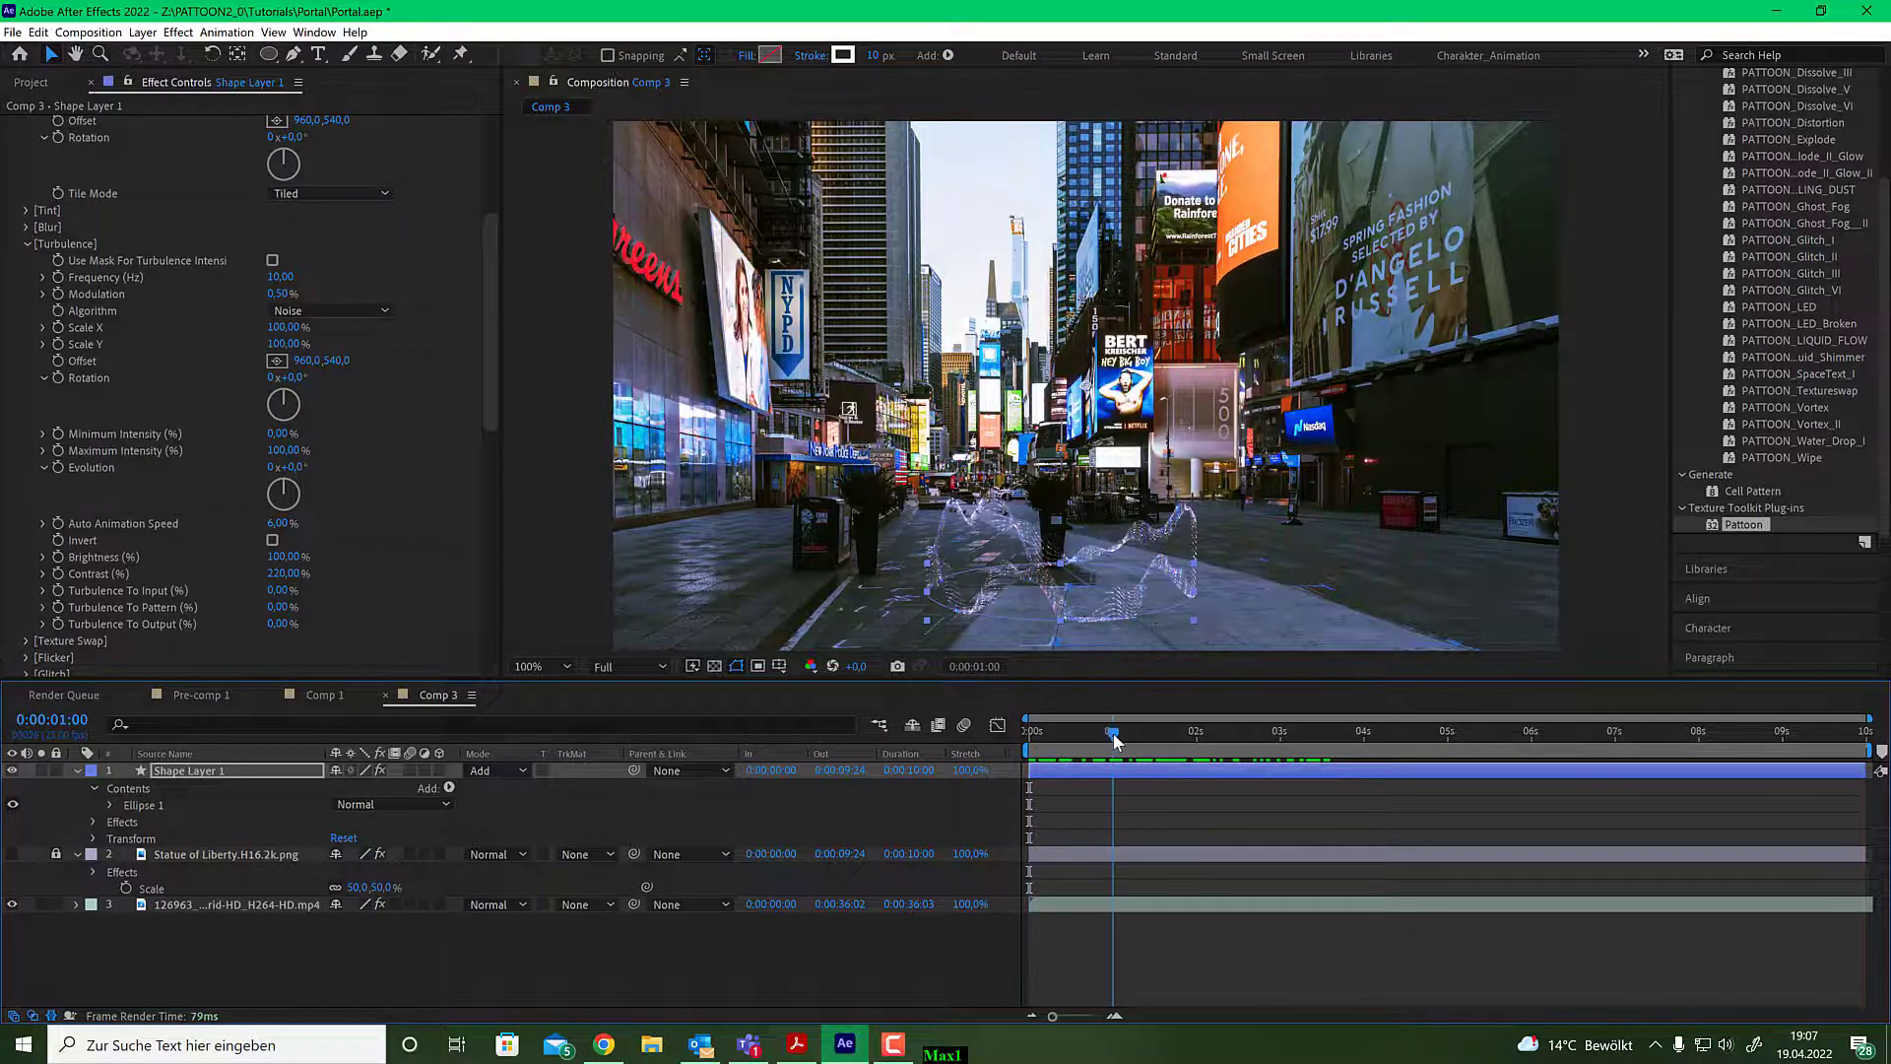
scroll(164, 500, down, 5)
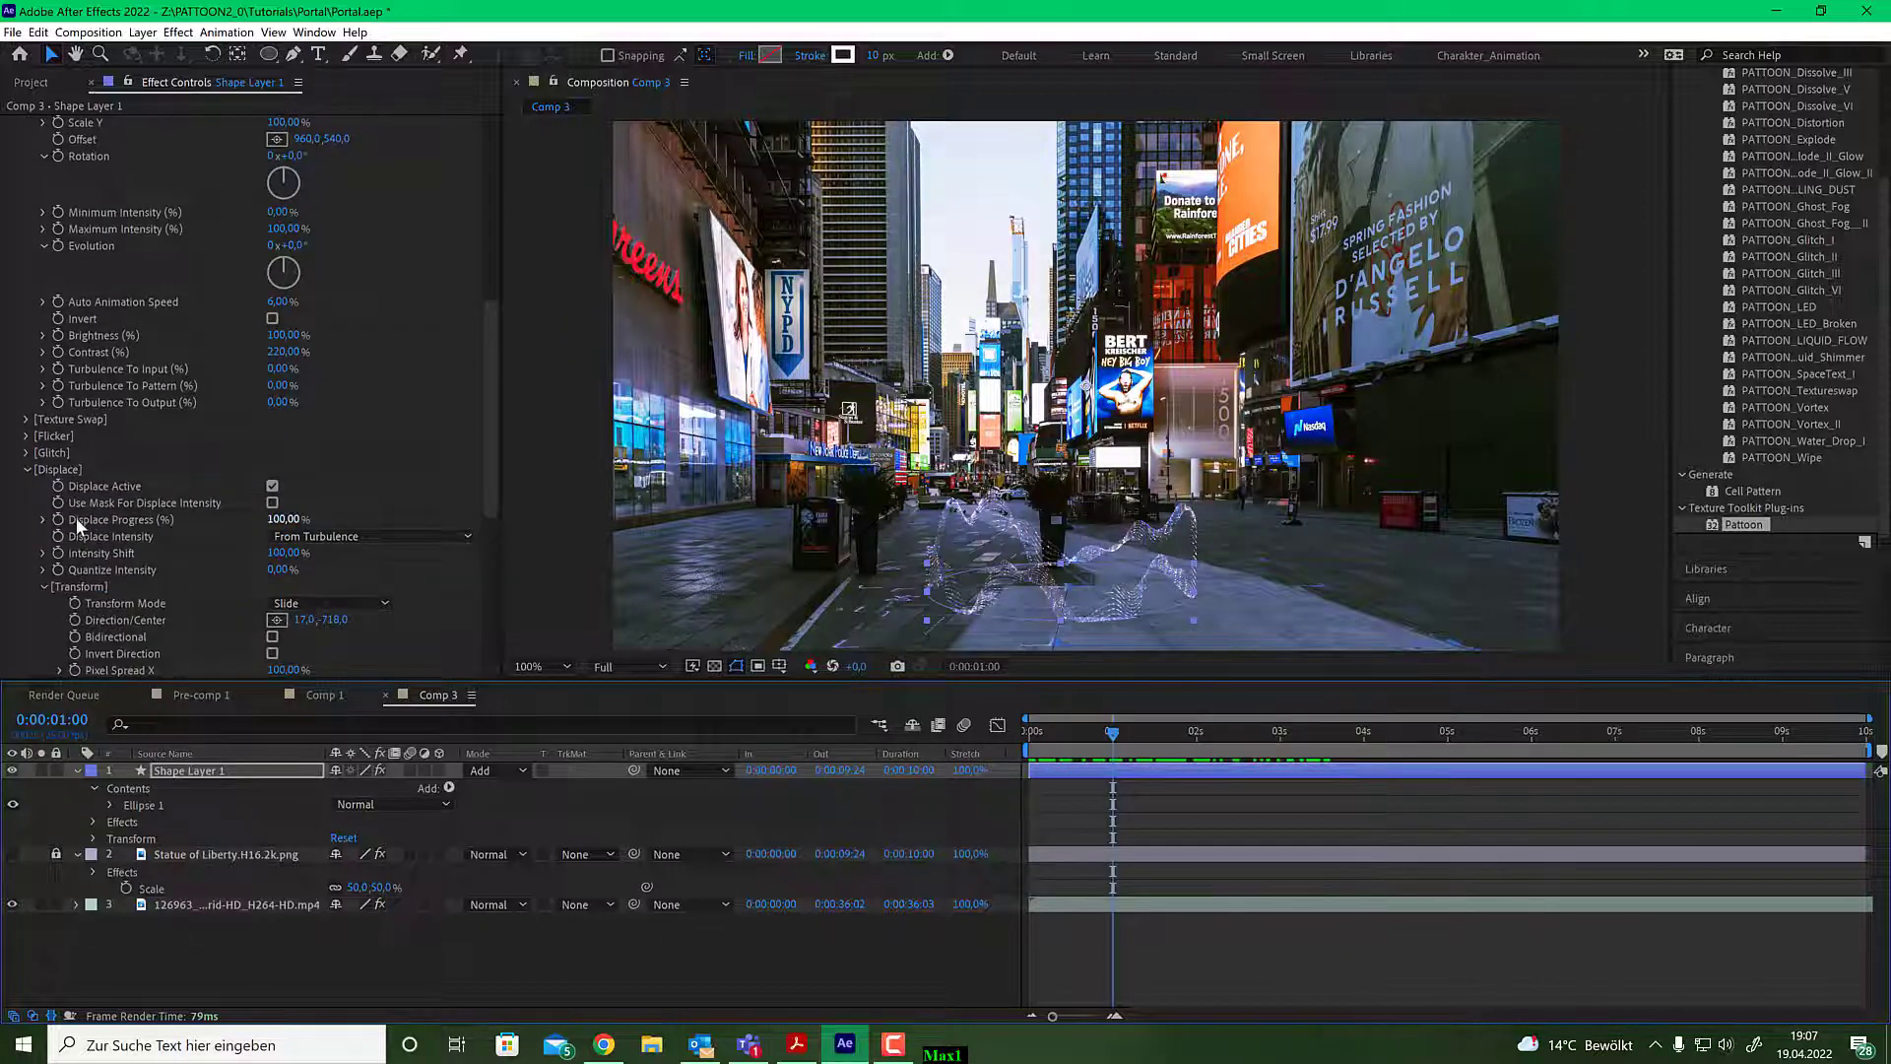
click(57, 517)
click(285, 519)
text(0)
key(Return)
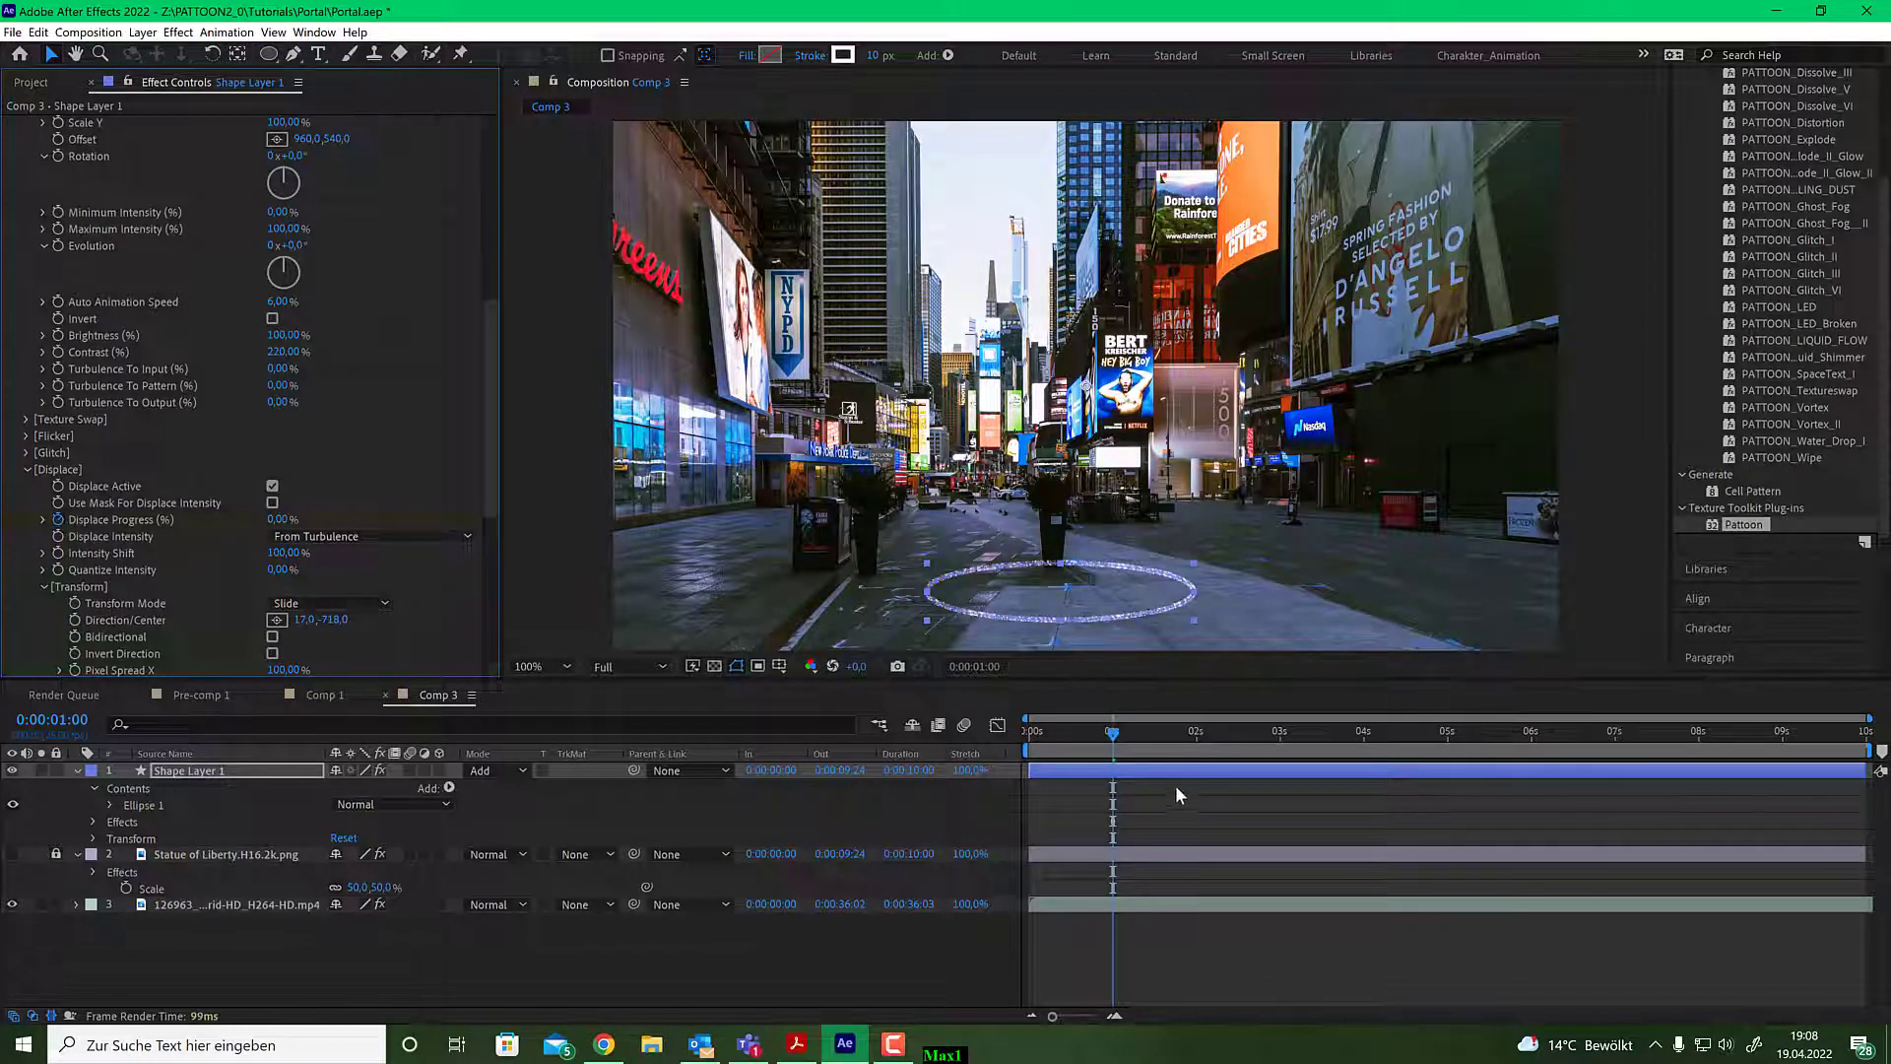
Add a Displace Progress keyframe of 100% at 0:00:03:00.
drag(1123, 748, 1280, 744)
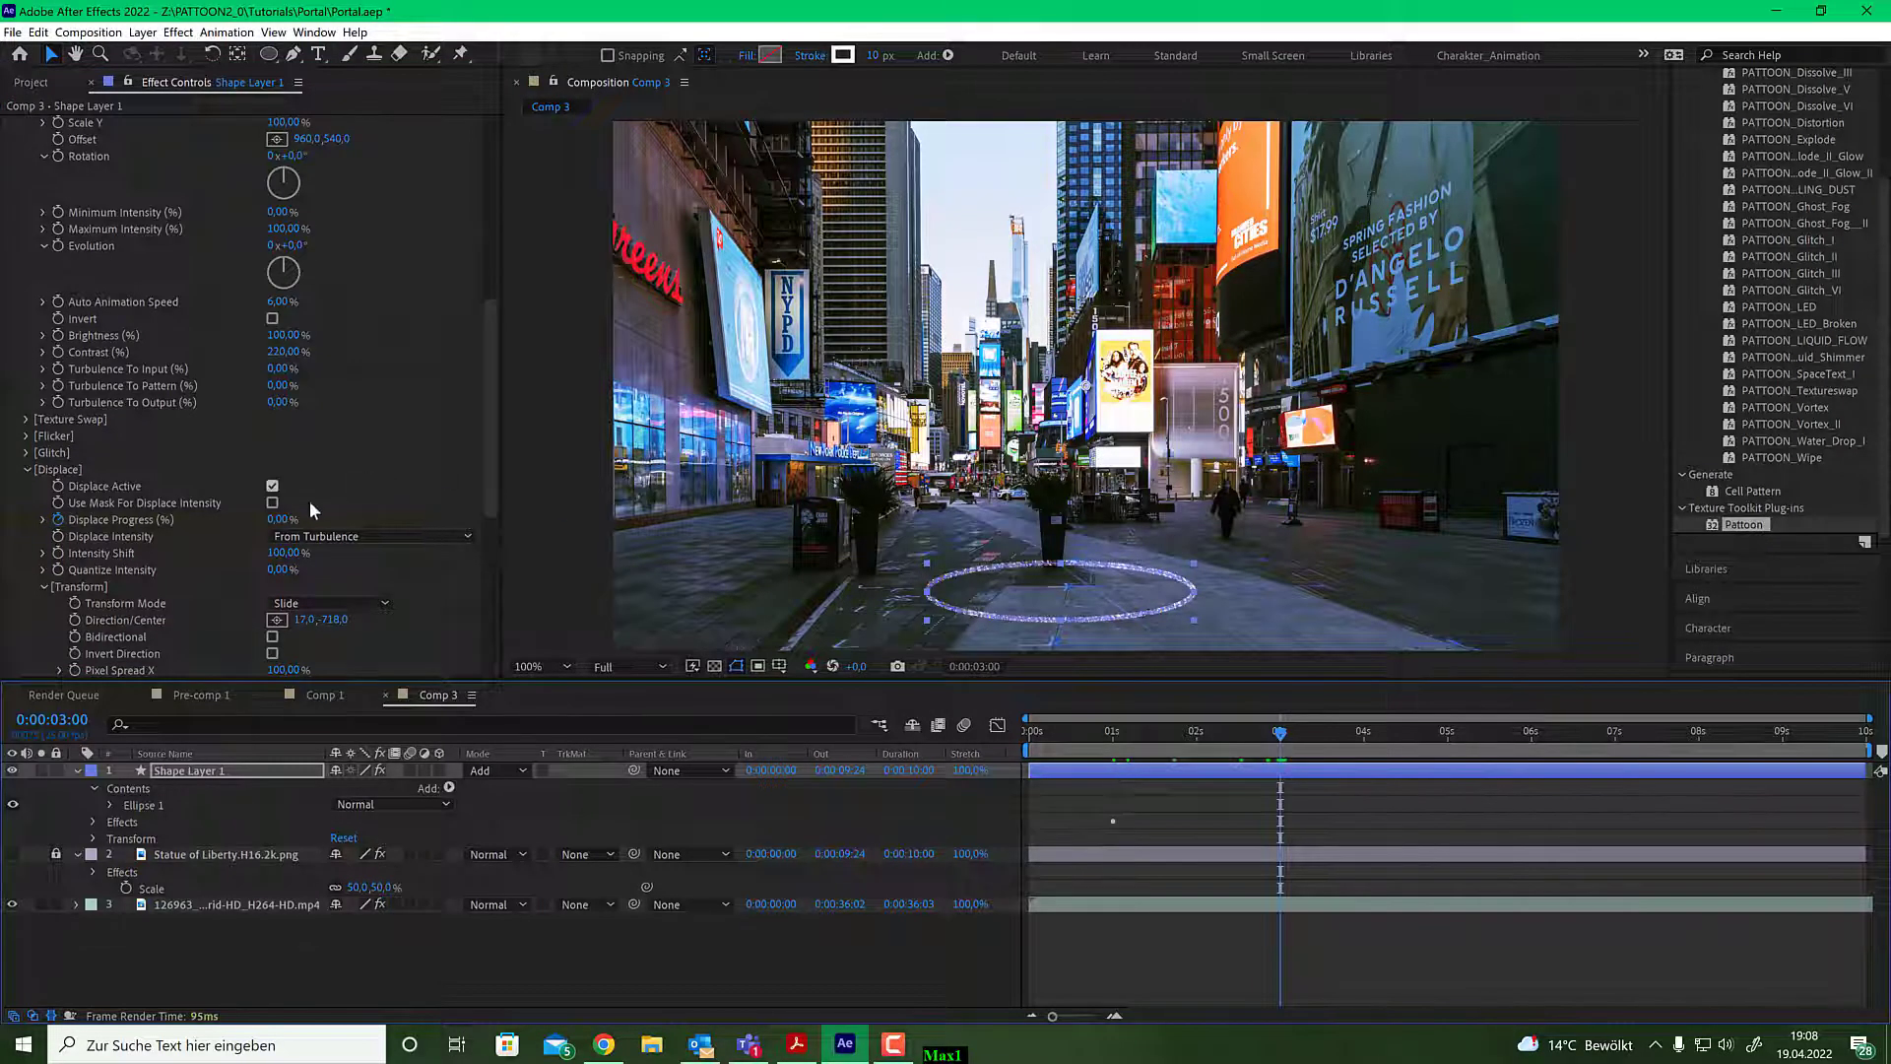
click(274, 510)
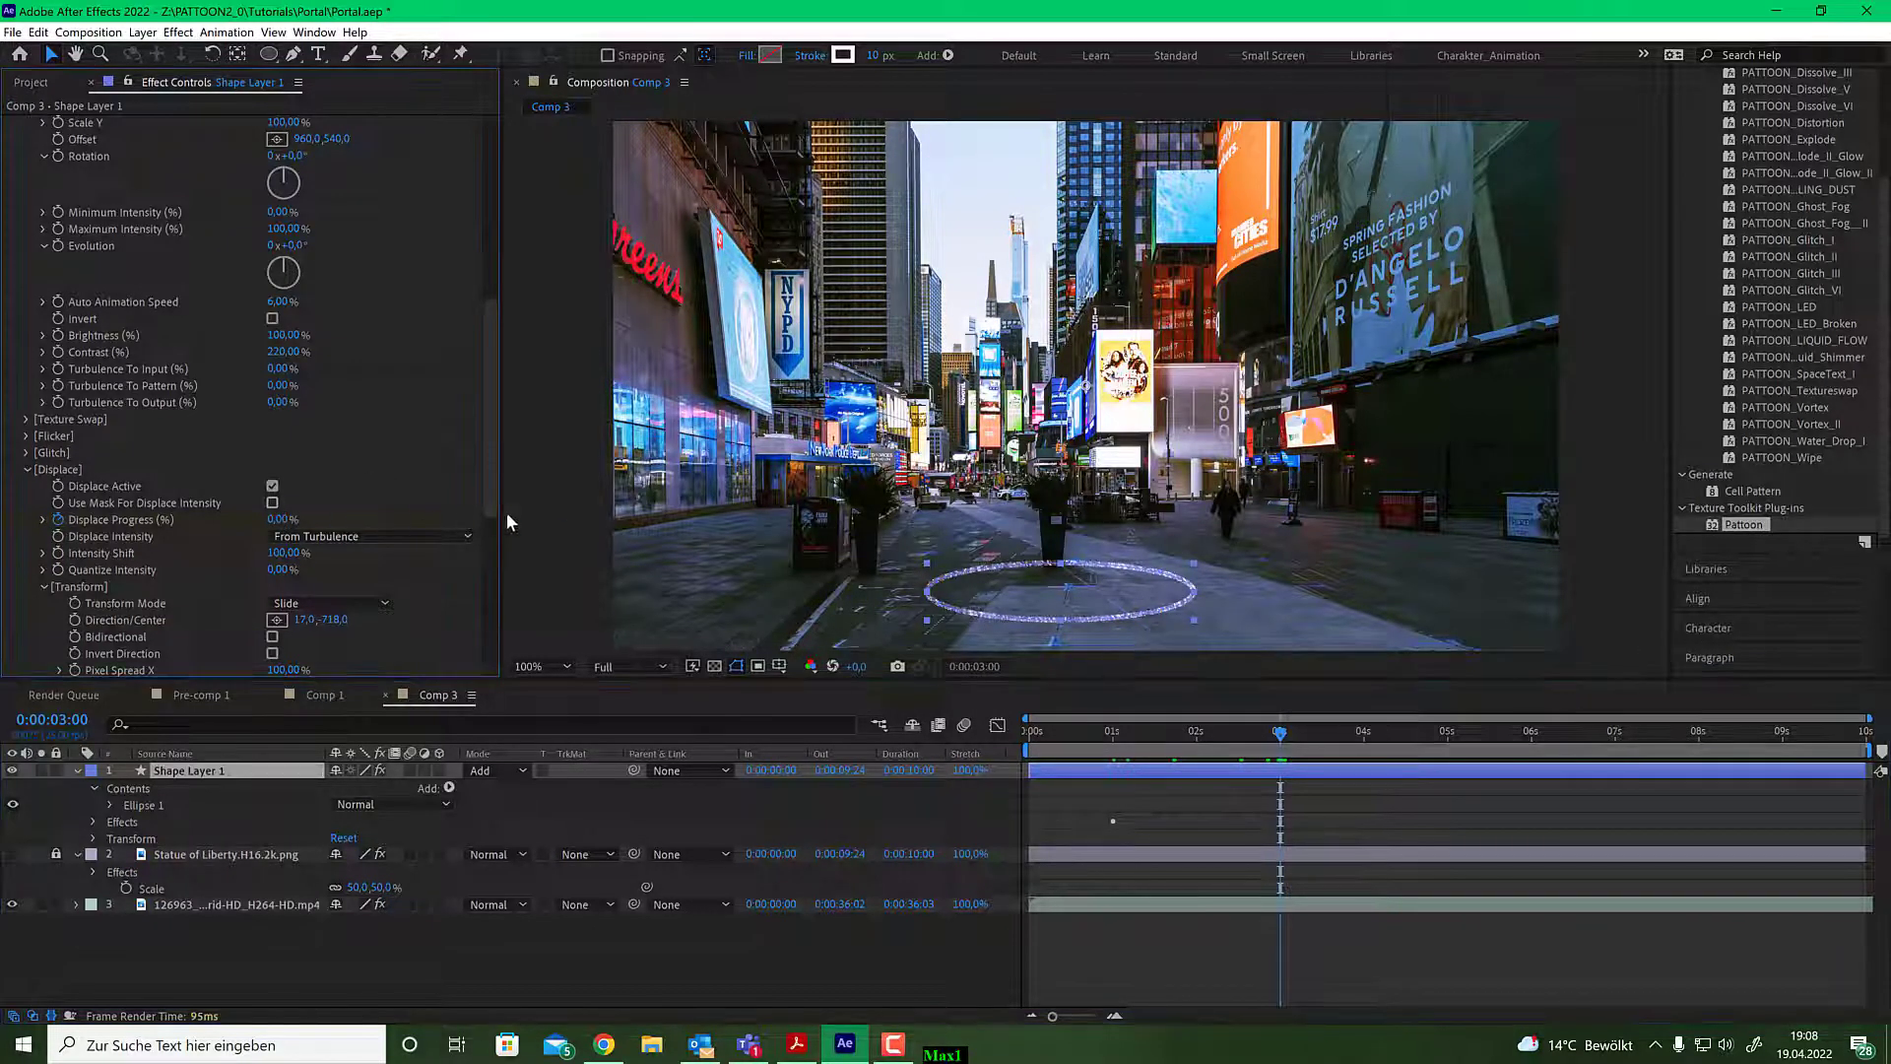
click(280, 519)
text(100)
key(Return)
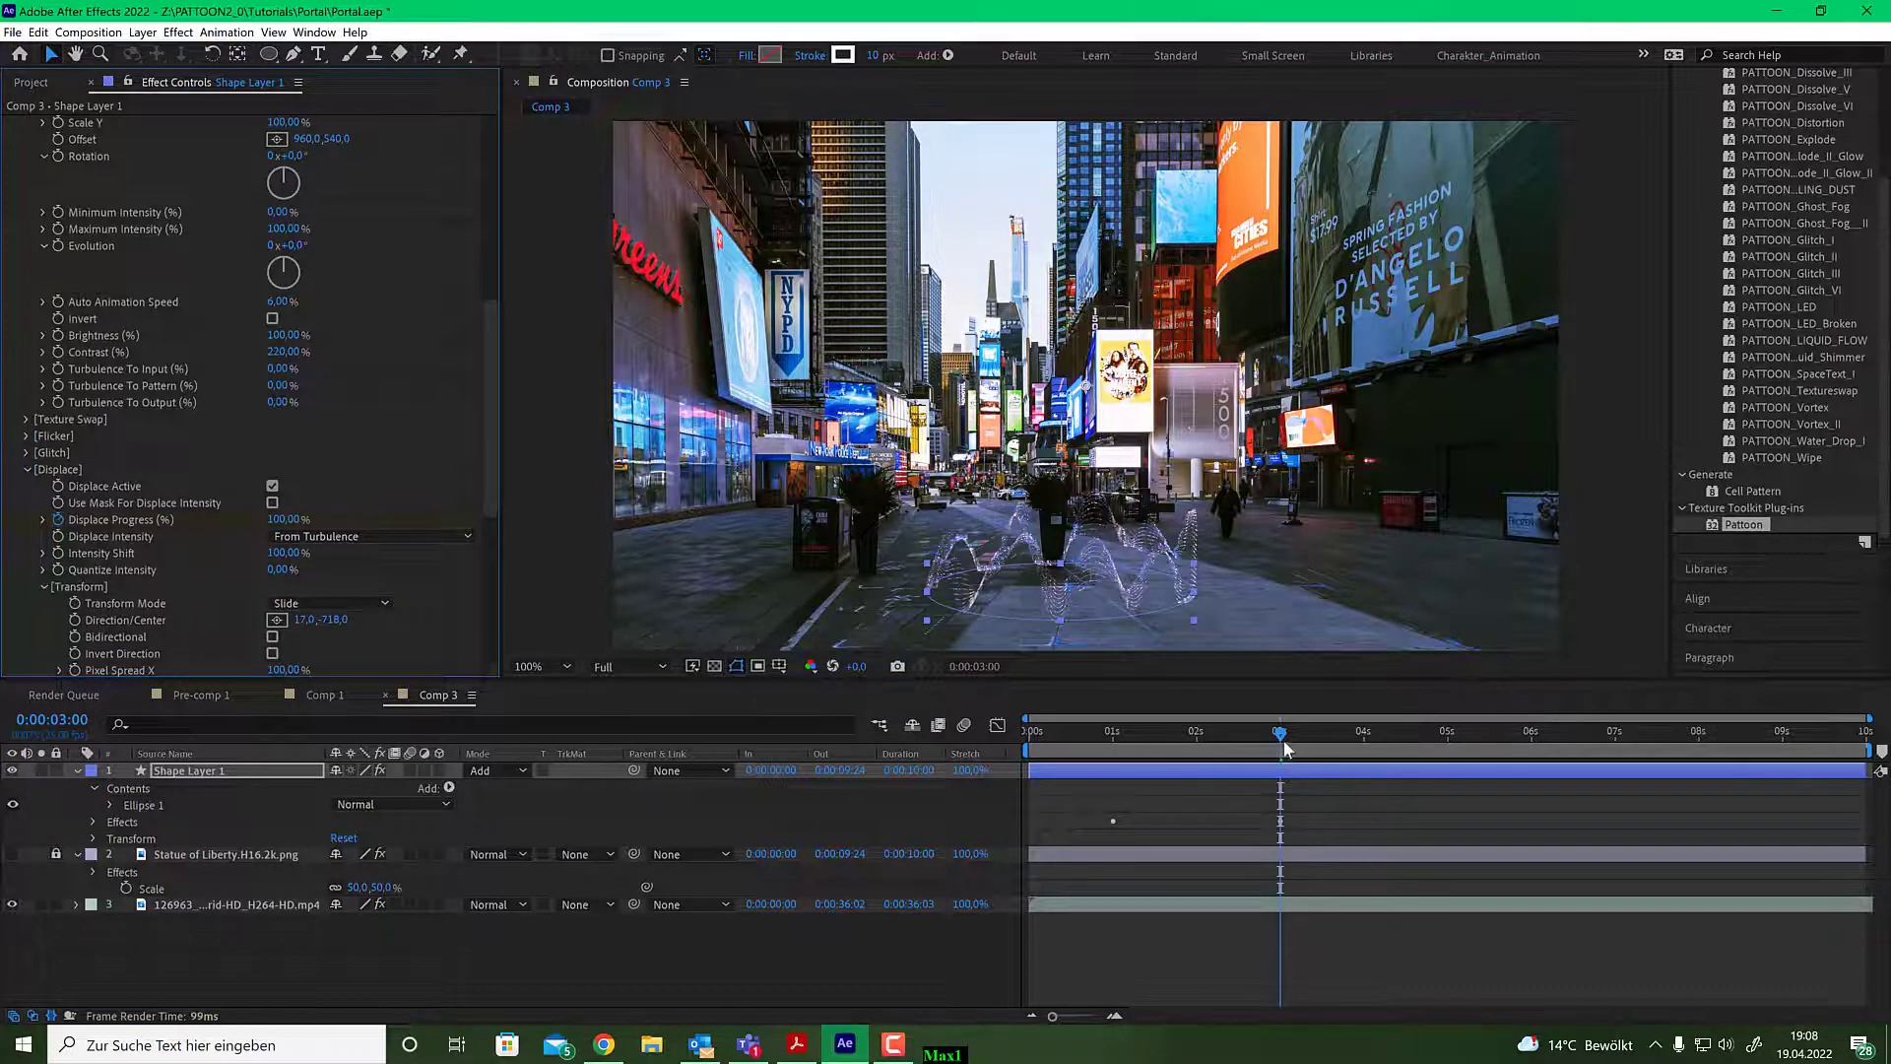
Return to 0:00:01:00 and enable Show Only Displaced Pixels in the Displace output settings.
mouse_move(1285, 748)
mouse_down()
mouse_move(1219, 740)
mouse_move(1290, 731)
mouse_move(1083, 733)
mouse_move(1283, 731)
mouse_move(1115, 724)
mouse_up()
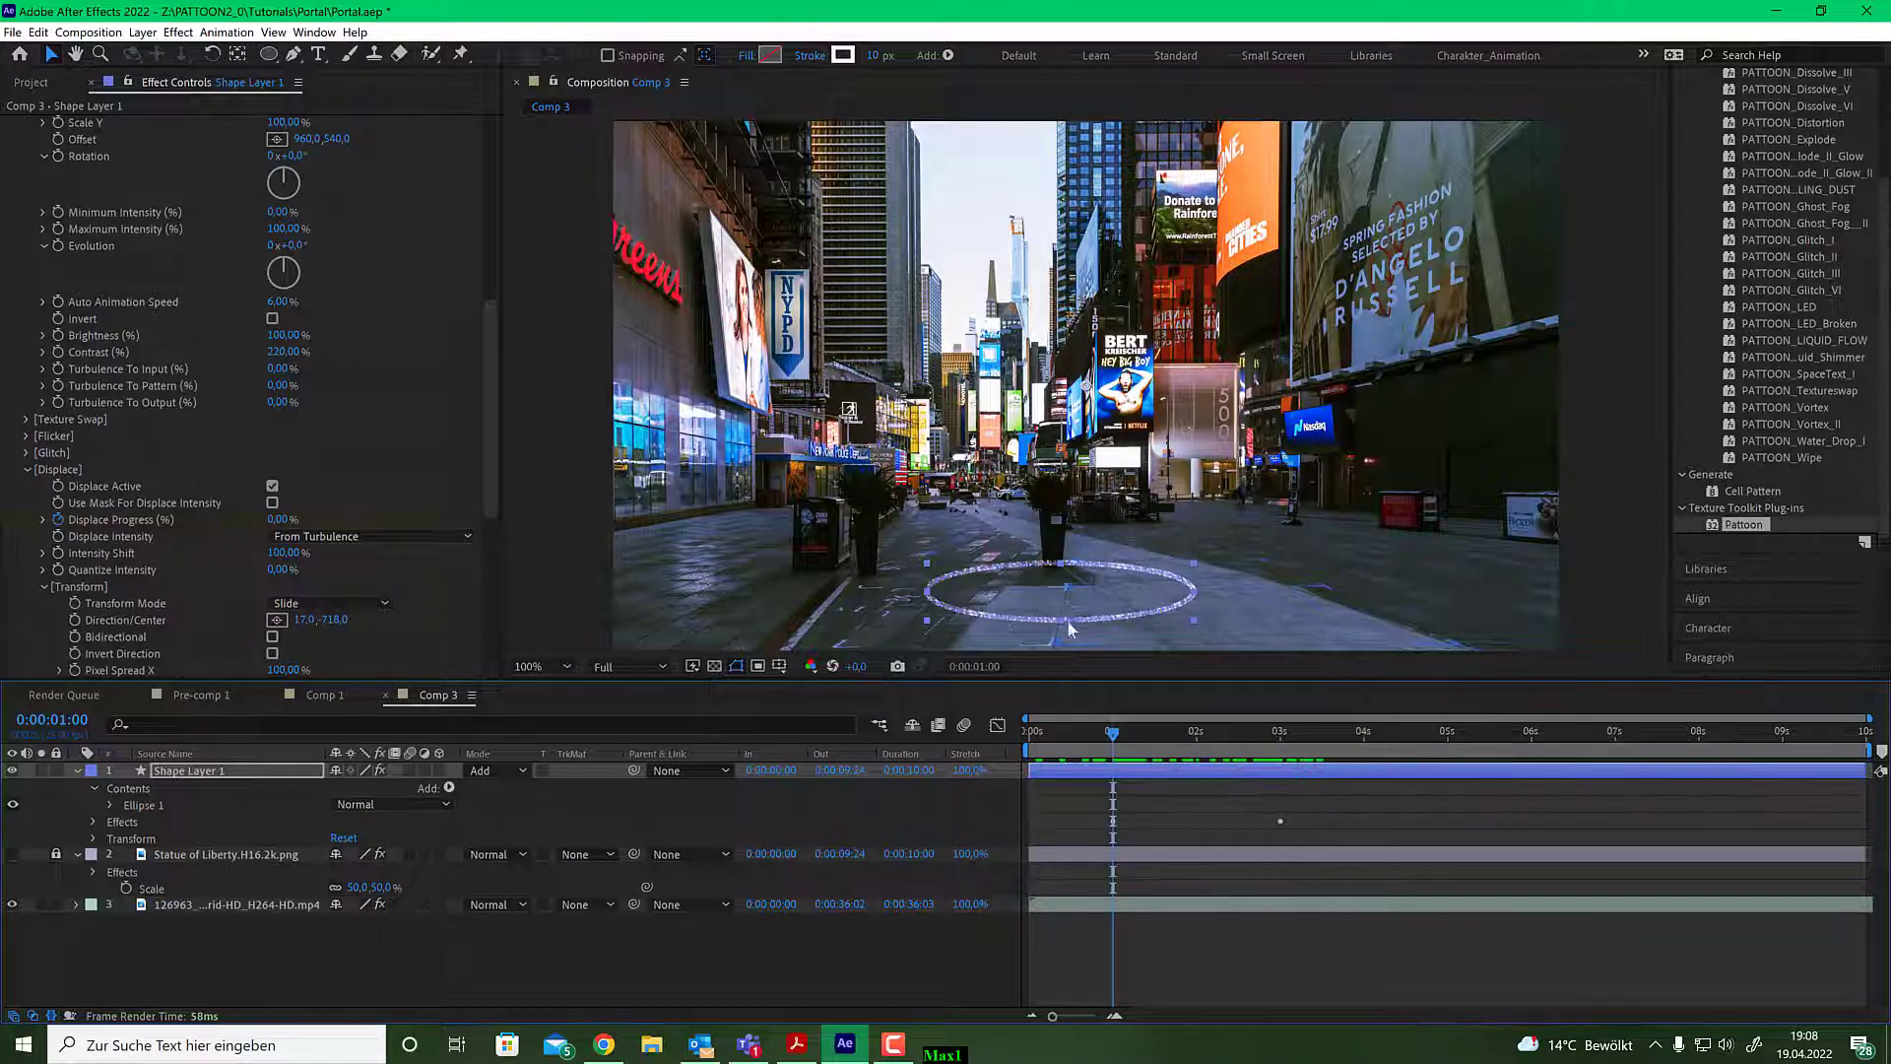
mouse_move(1120, 738)
mouse_down()
mouse_move(1178, 736)
mouse_move(1111, 730)
mouse_up()
scroll(400, 595, down, 3)
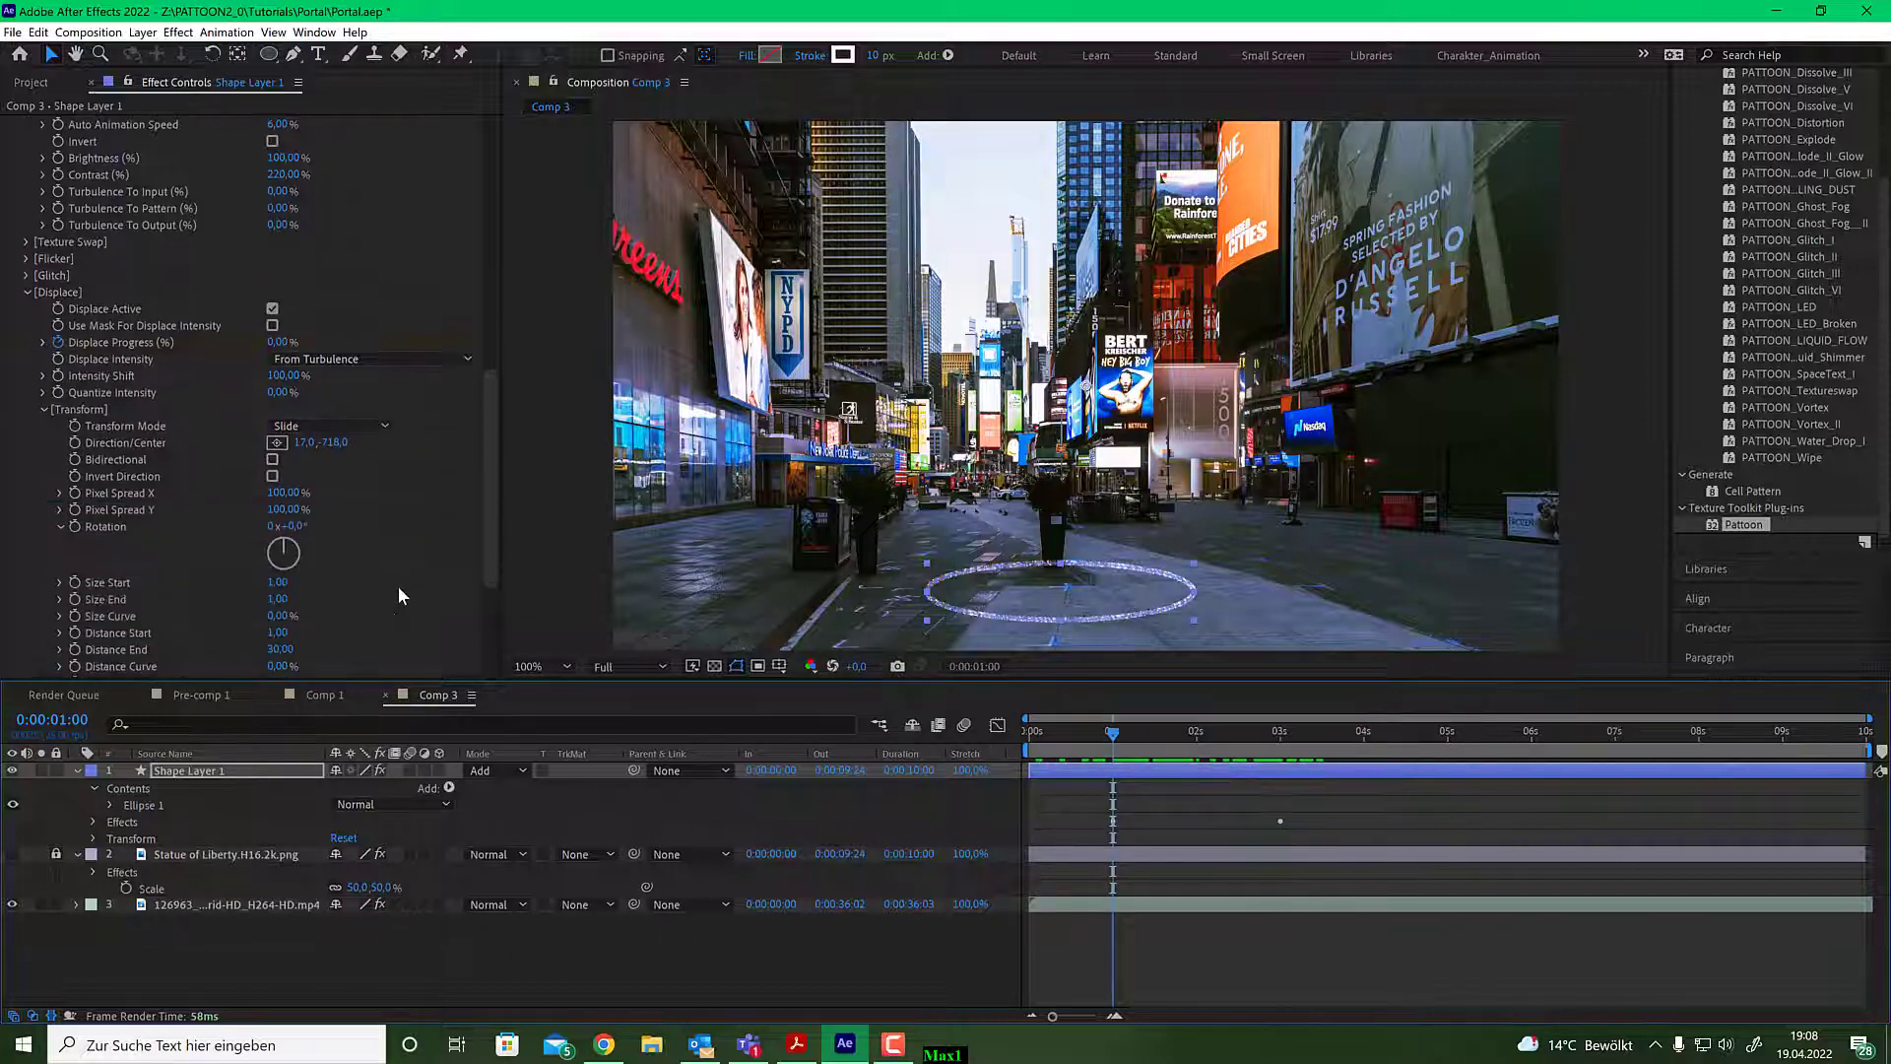
scroll(389, 566, down, 3)
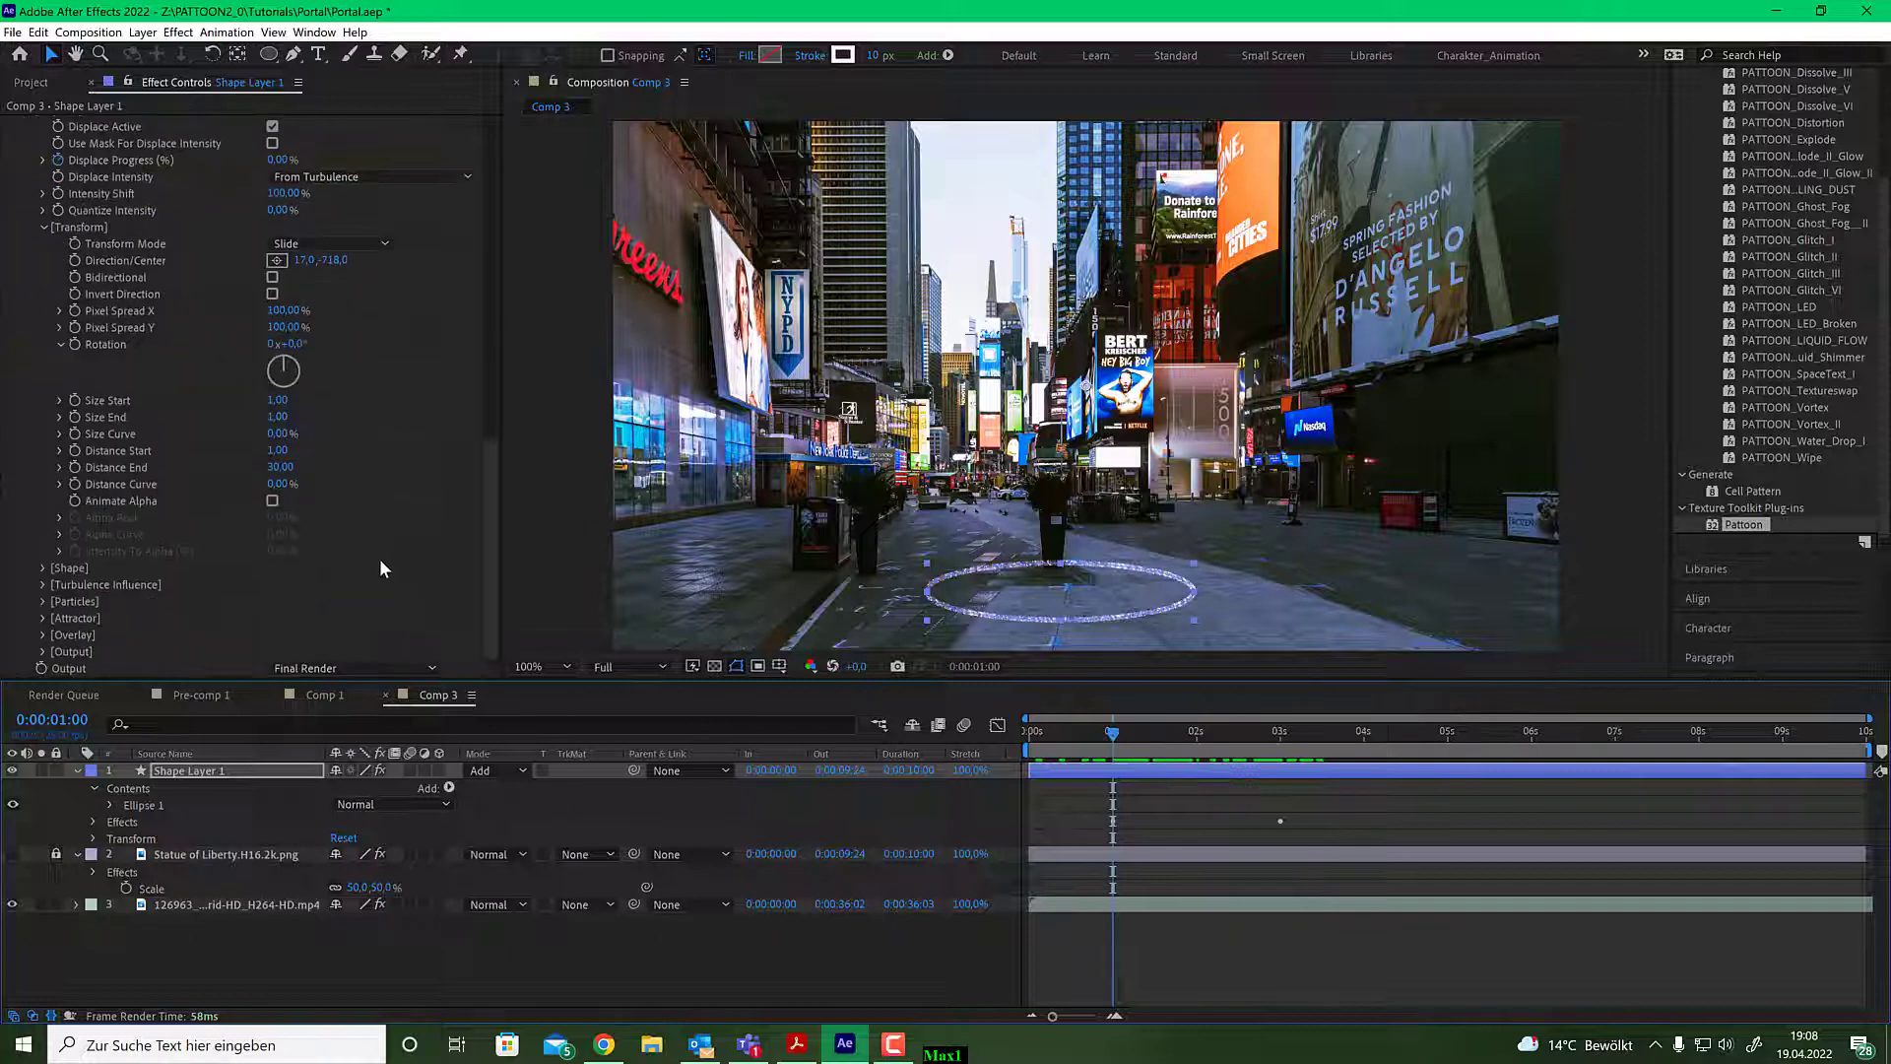
click(42, 650)
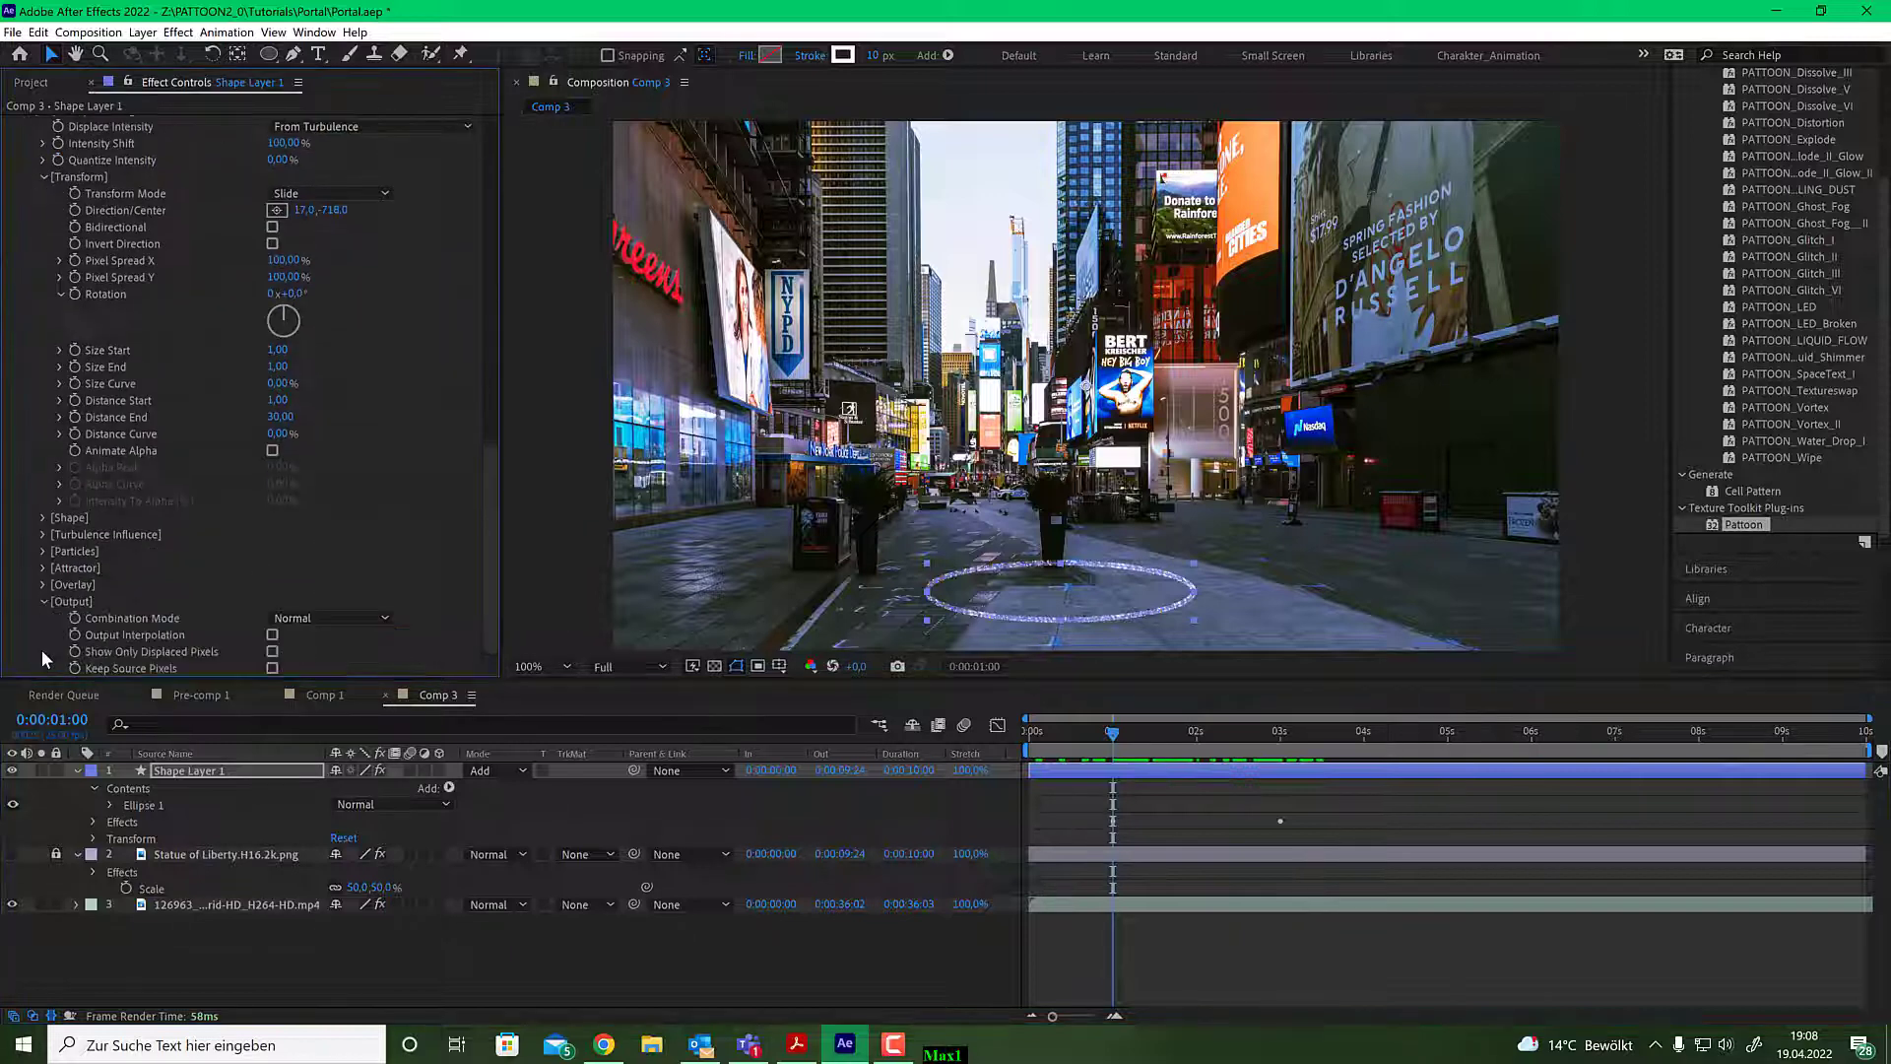
scroll(305, 620, down, 1)
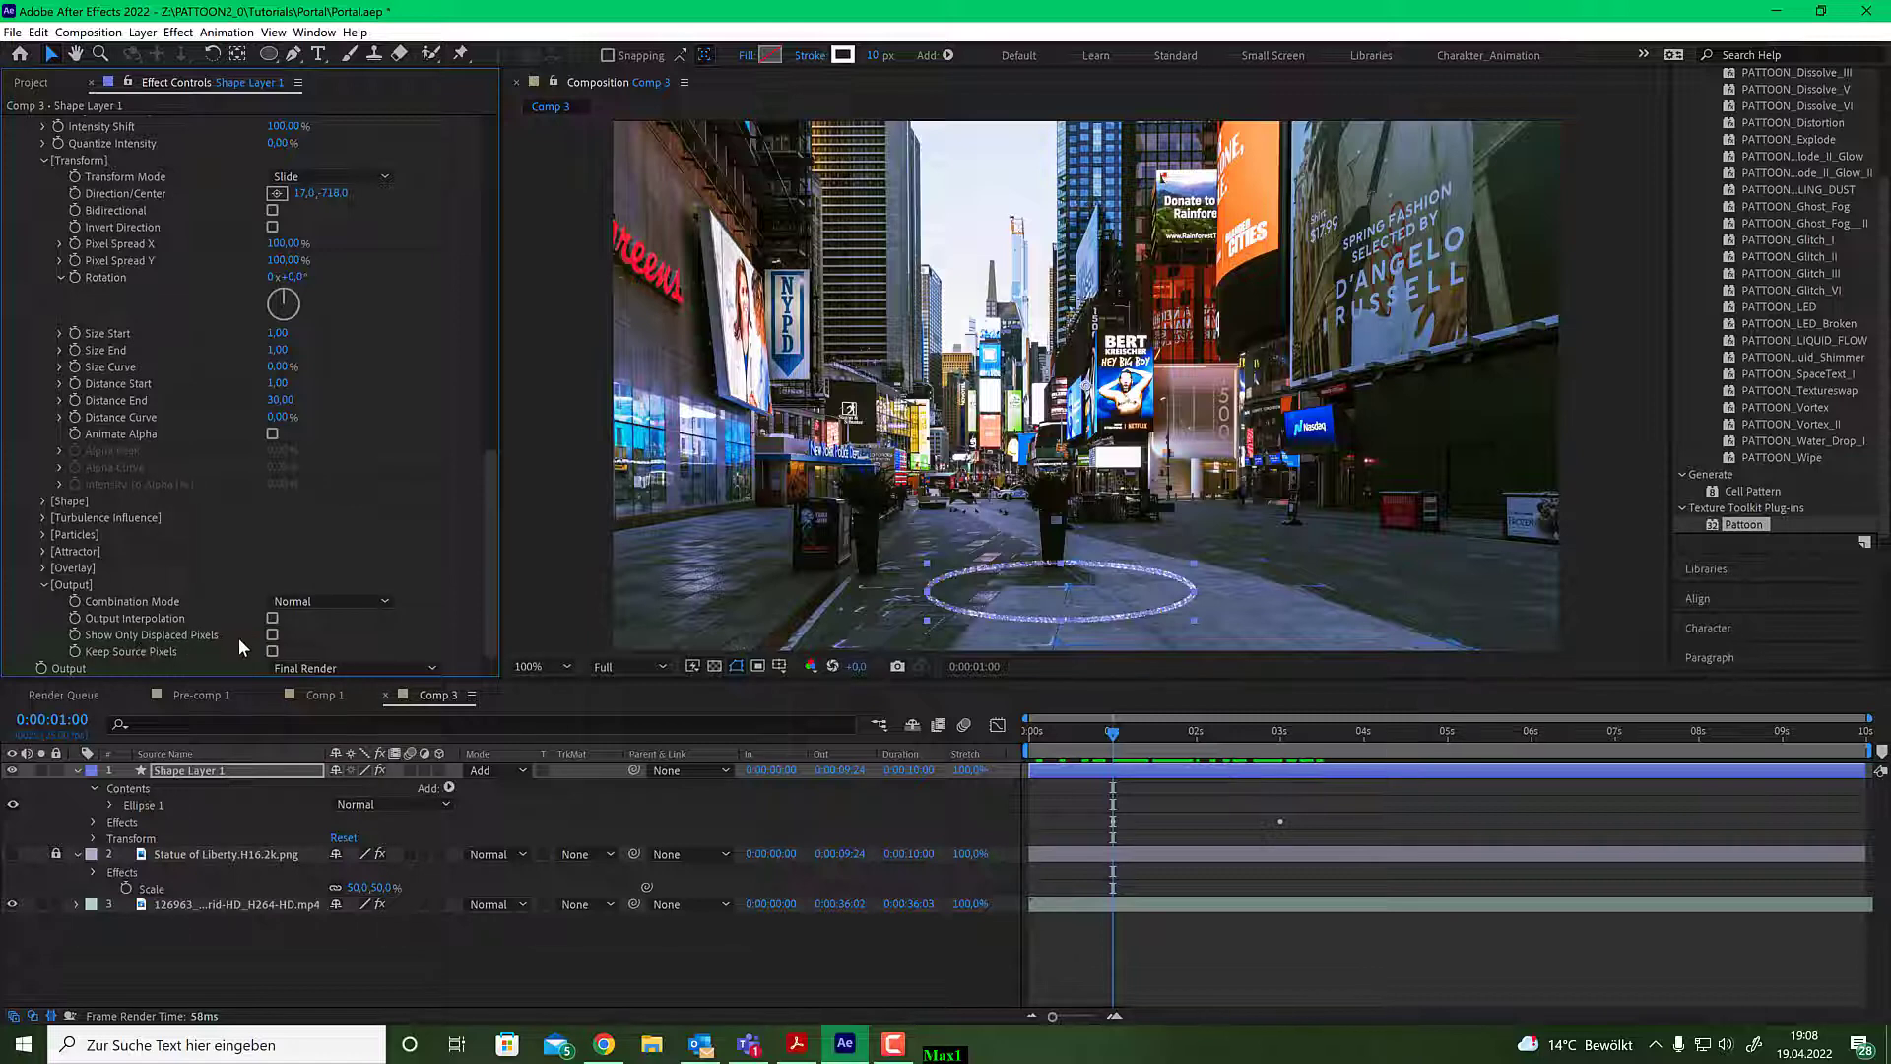
click(272, 636)
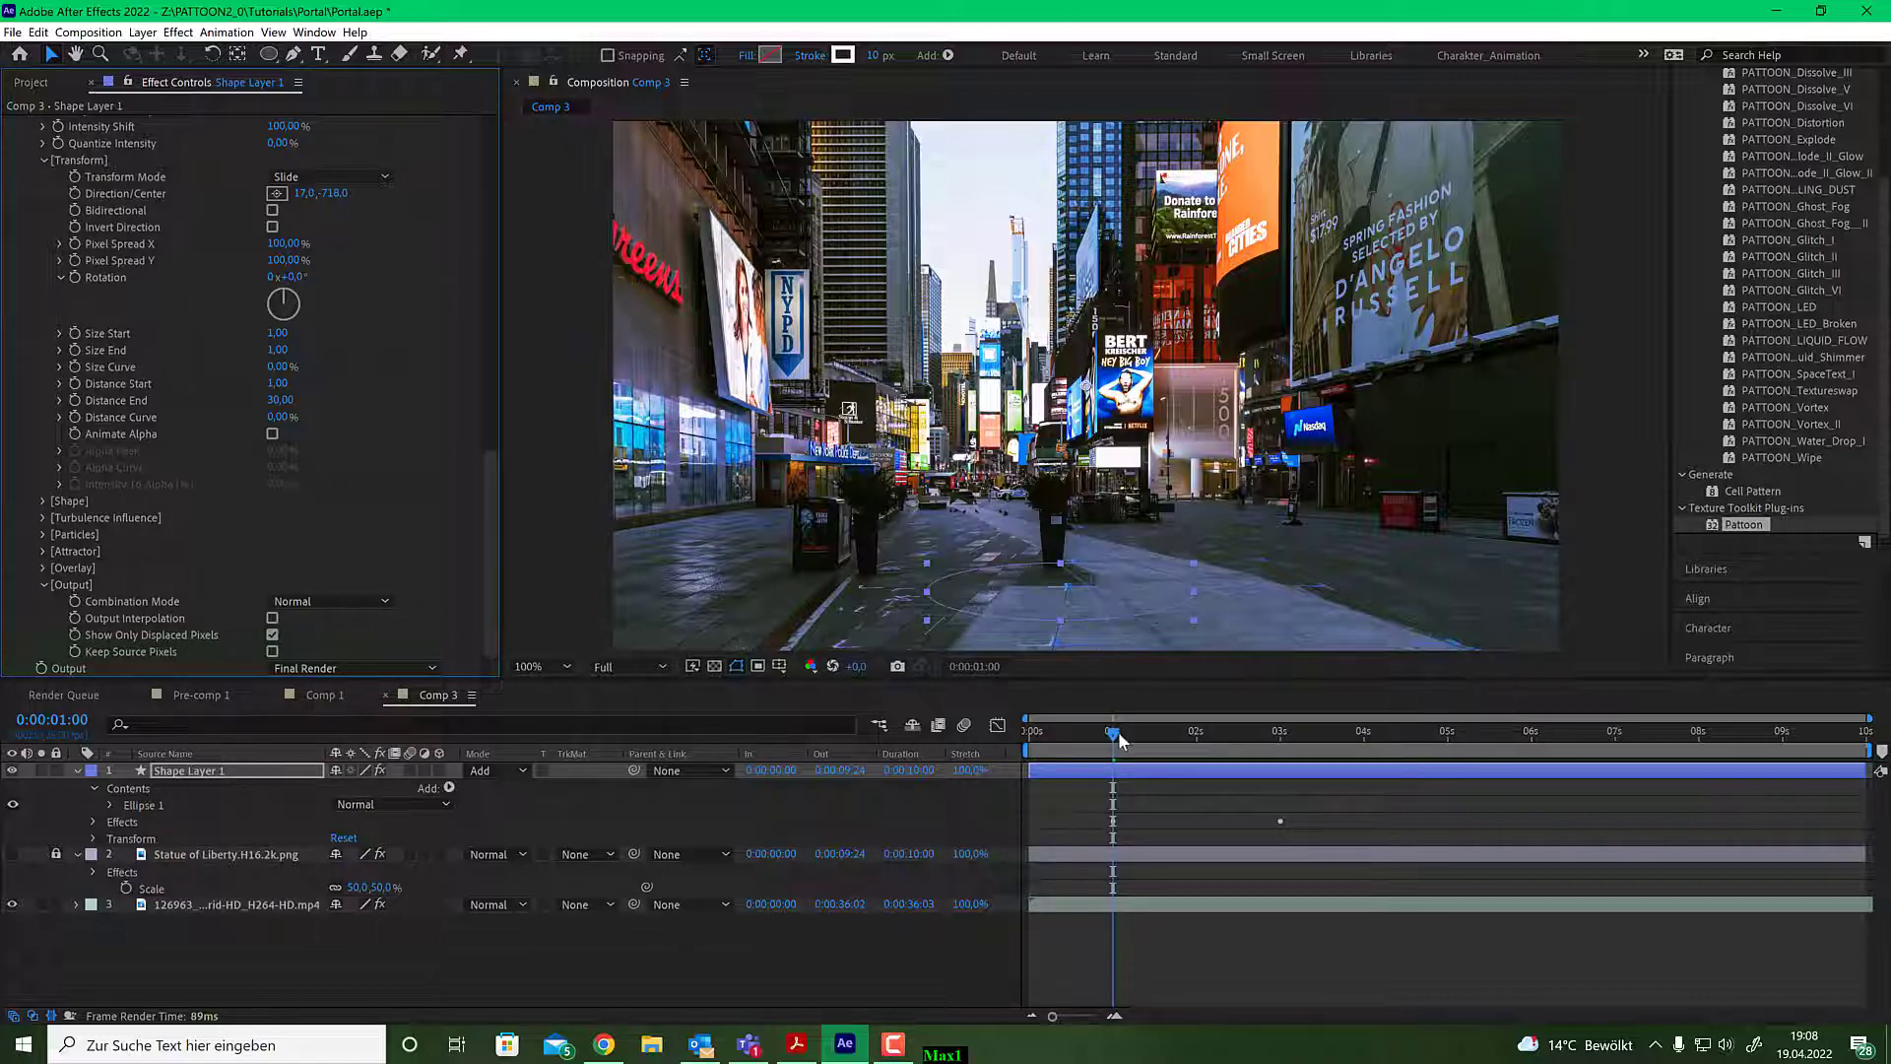
Play and scrub the displacement animation from about 0:00:01:00 to 0:00:02:01 to check how the ring appears.
key(space)
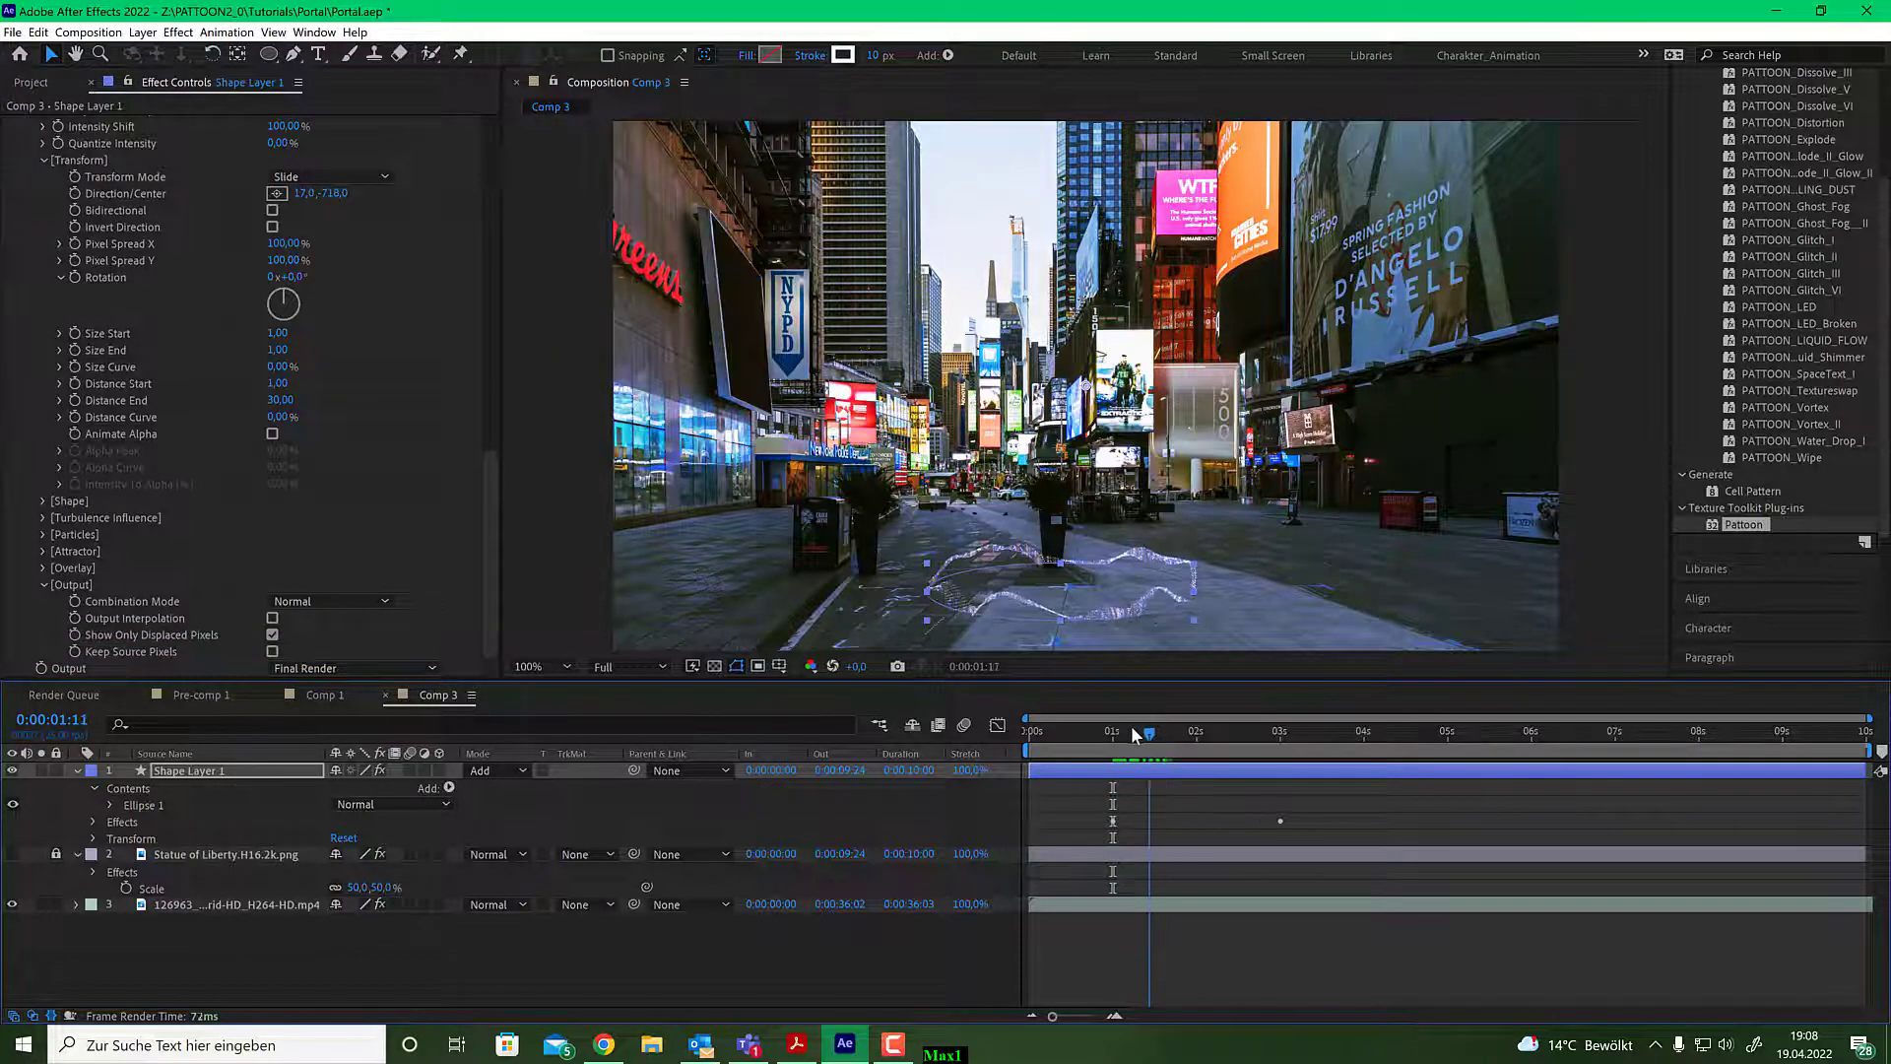
click(1106, 730)
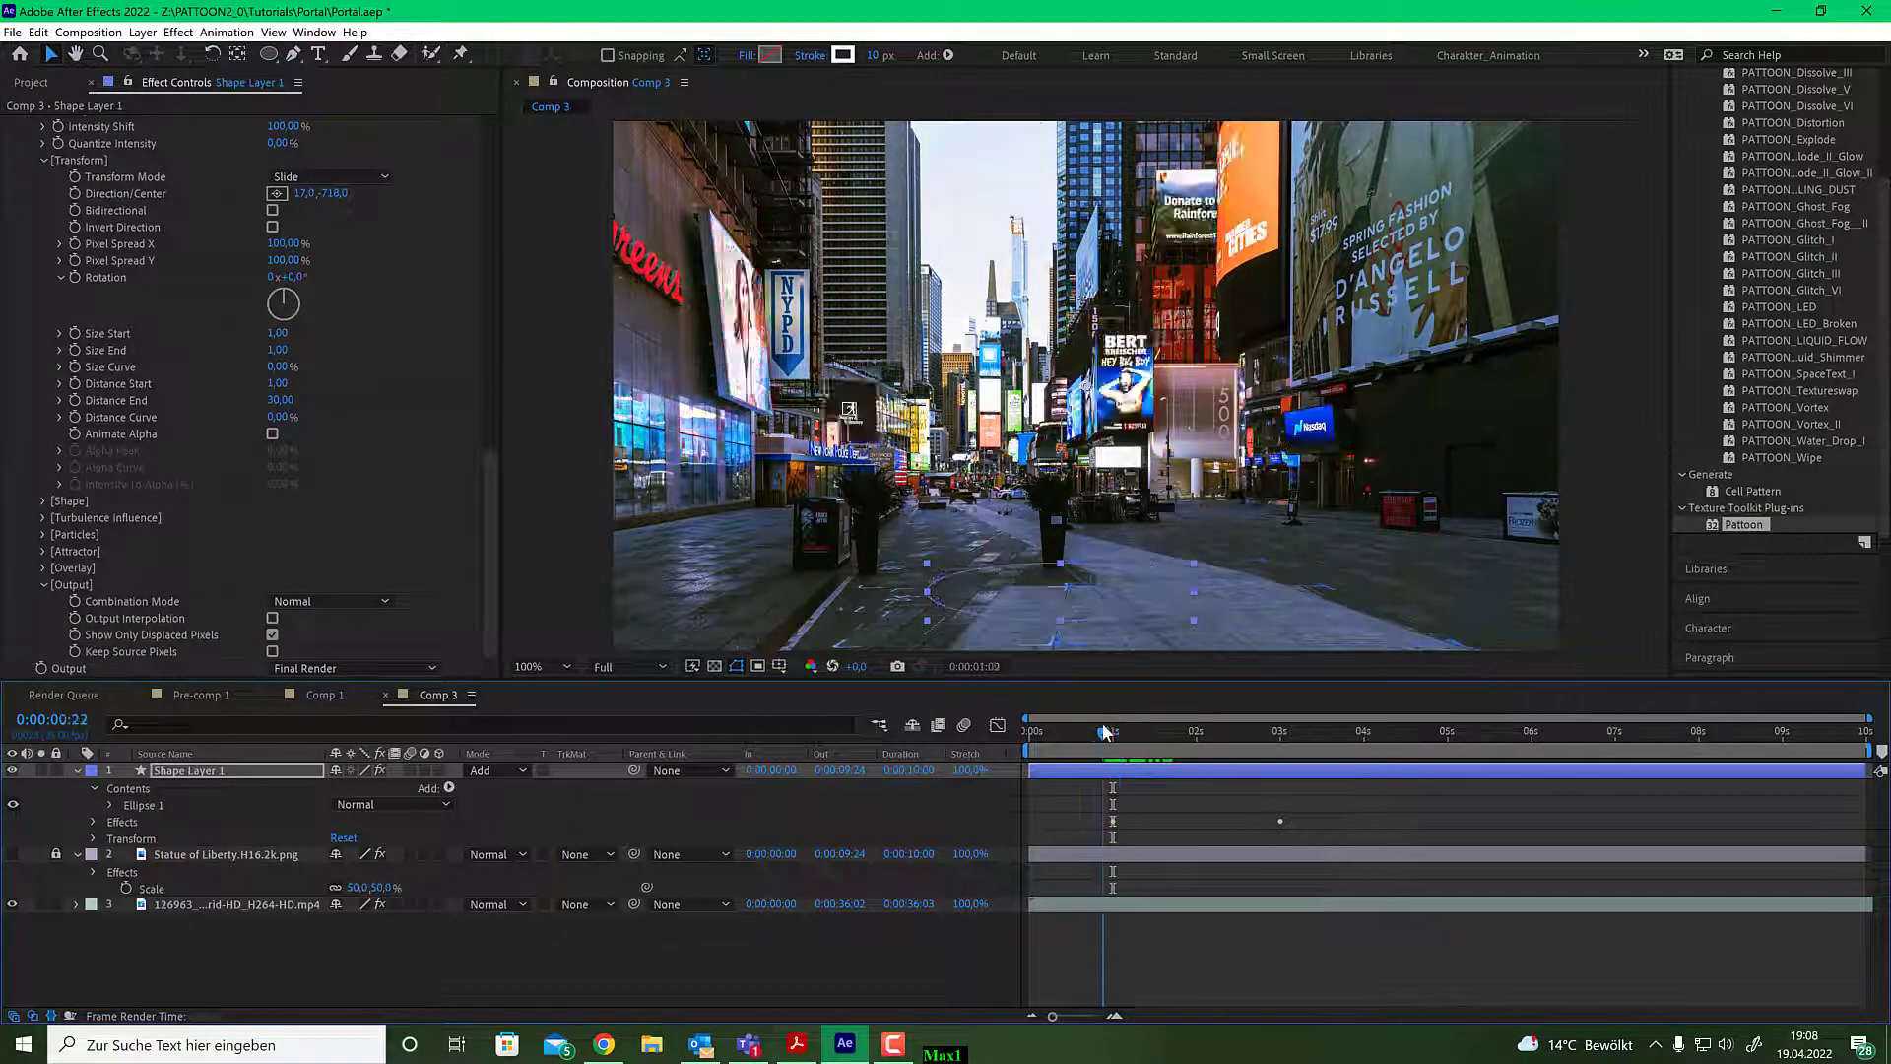
drag(1106, 730, 1198, 726)
Try a Turbulence Brightness of 130% with a much higher Contrast of 560% at 0:00:02:01.
scroll(205, 289, up, 5)
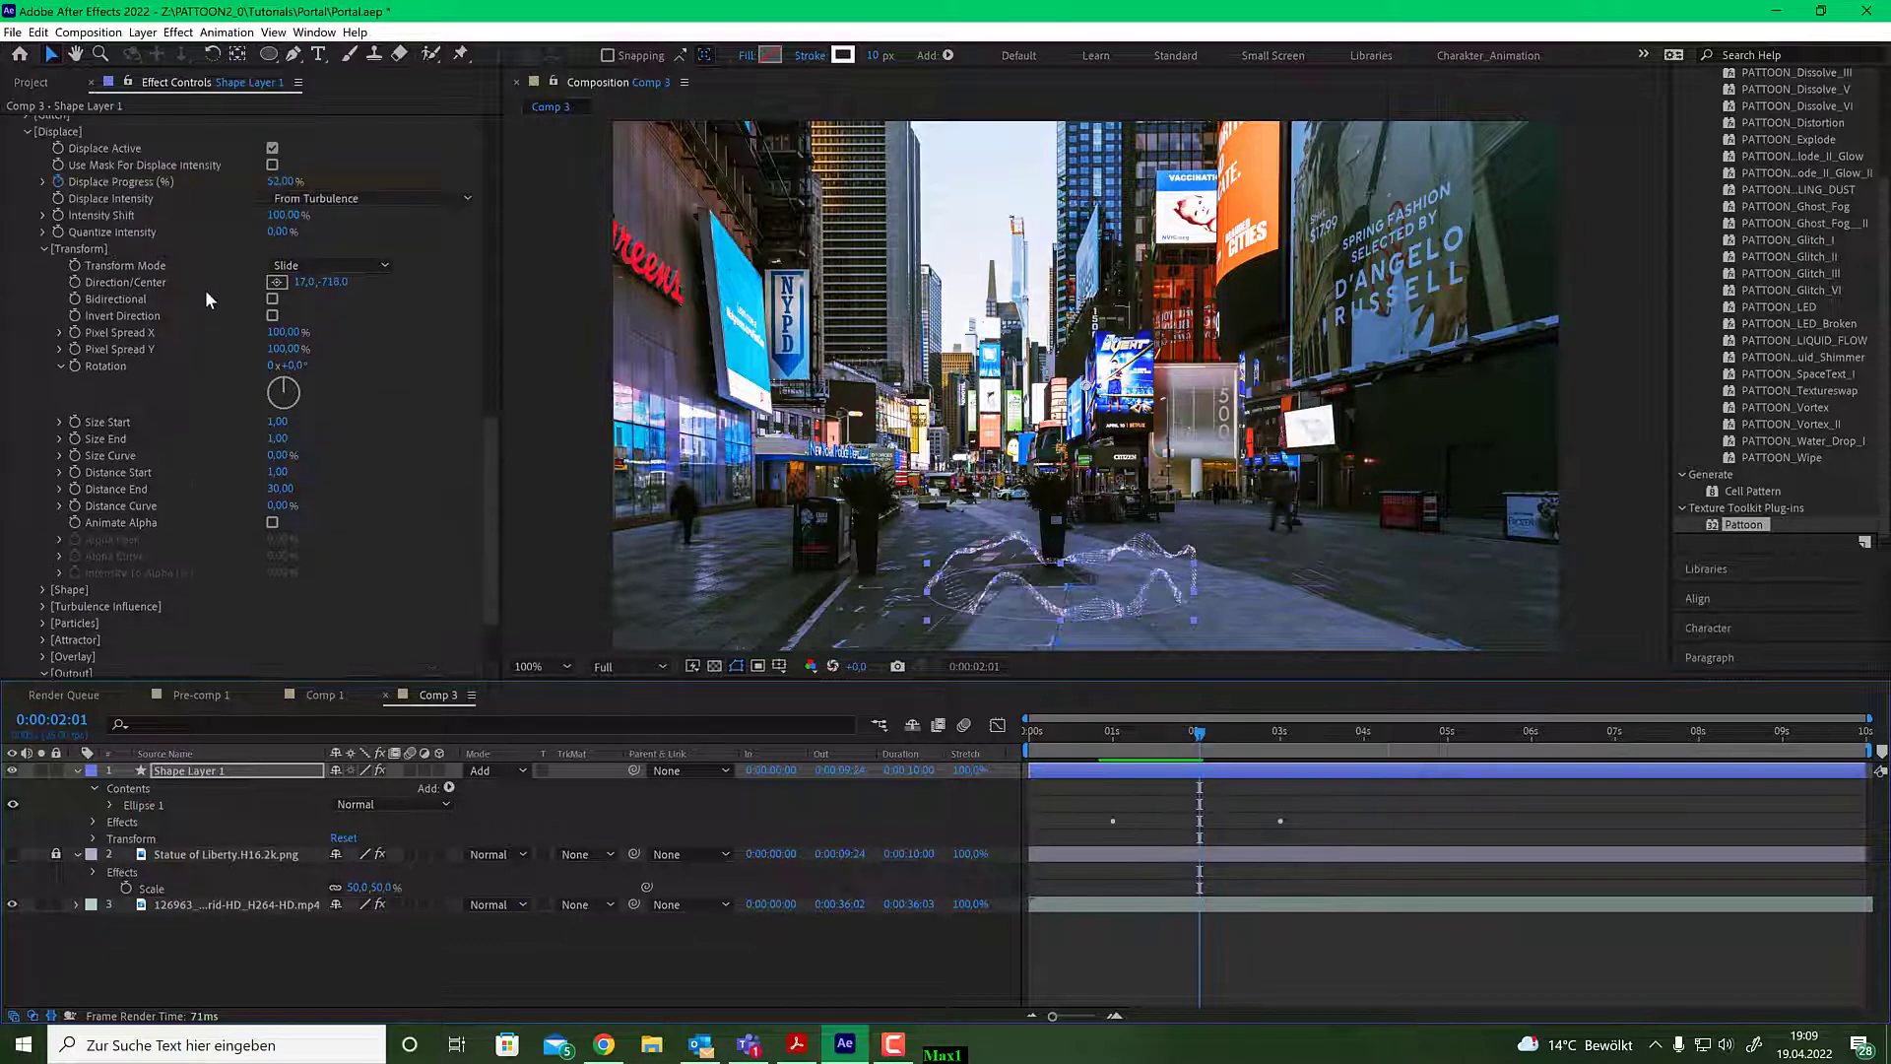
scroll(165, 262, up, 6)
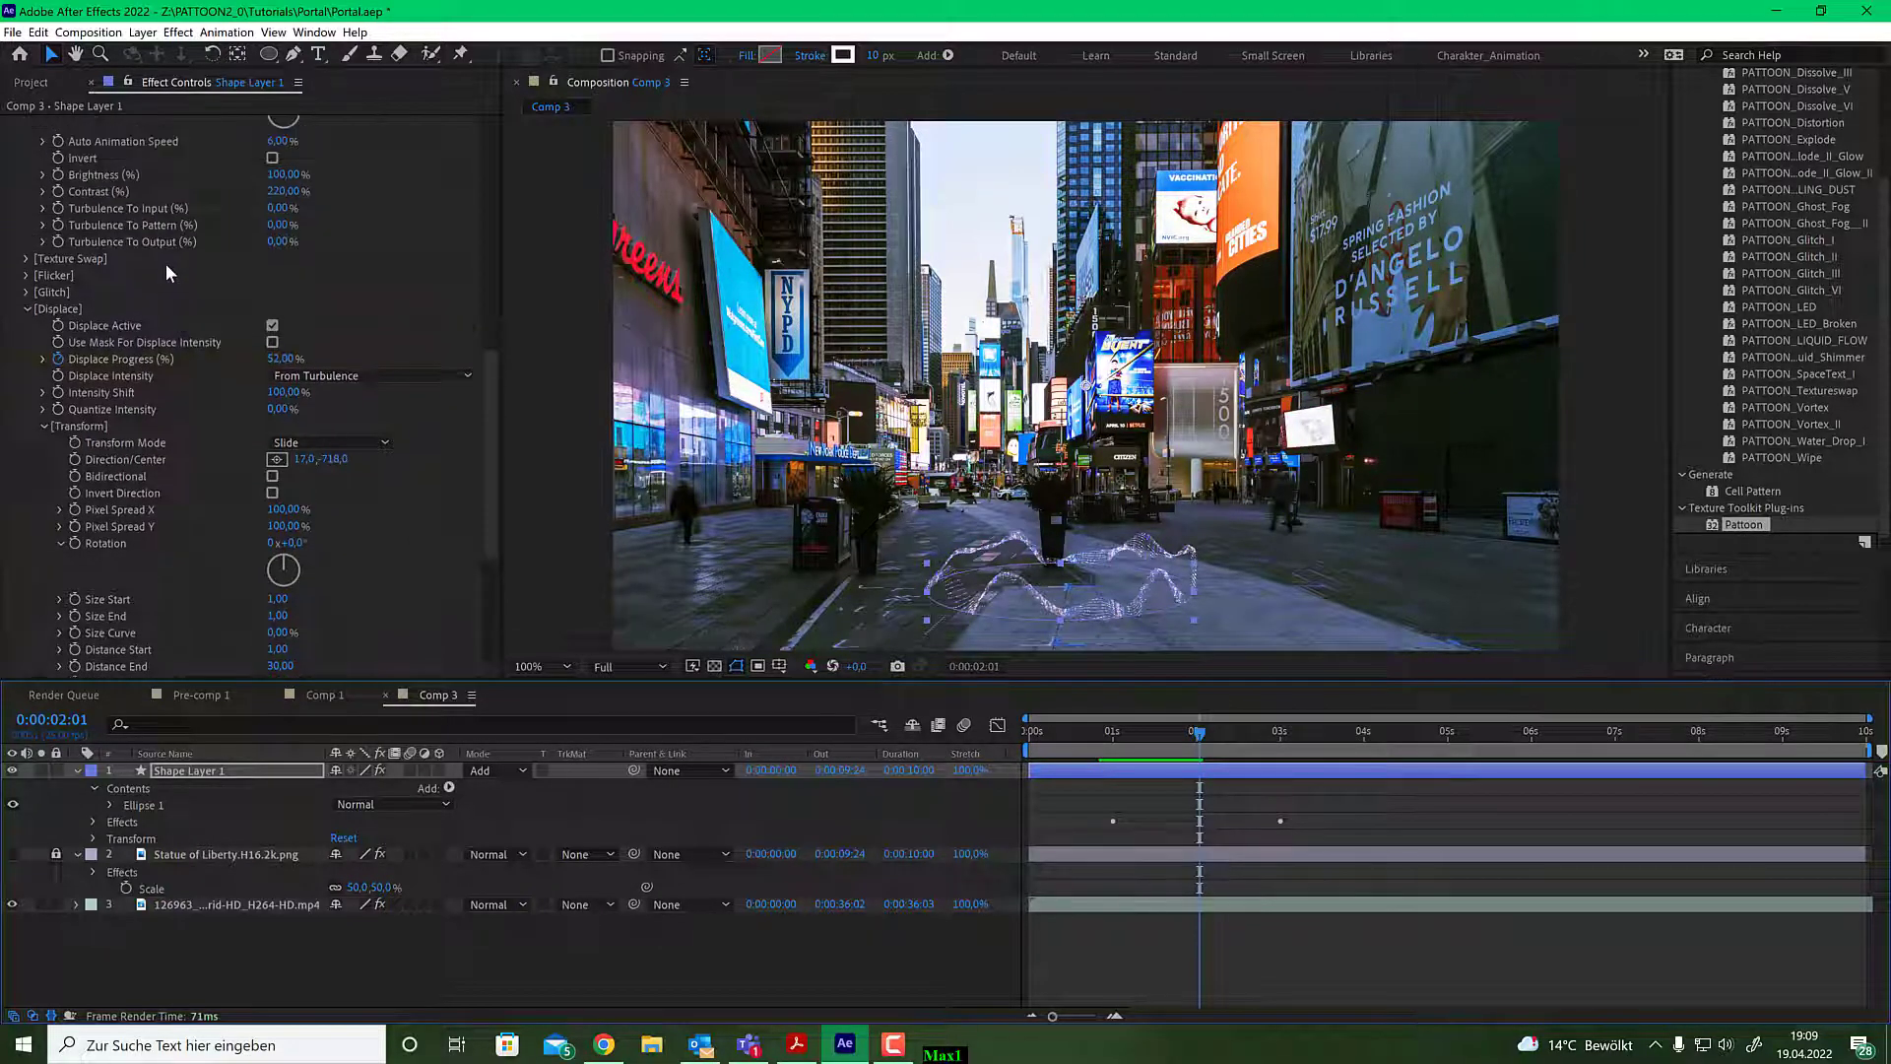
scroll(162, 291, up, 3)
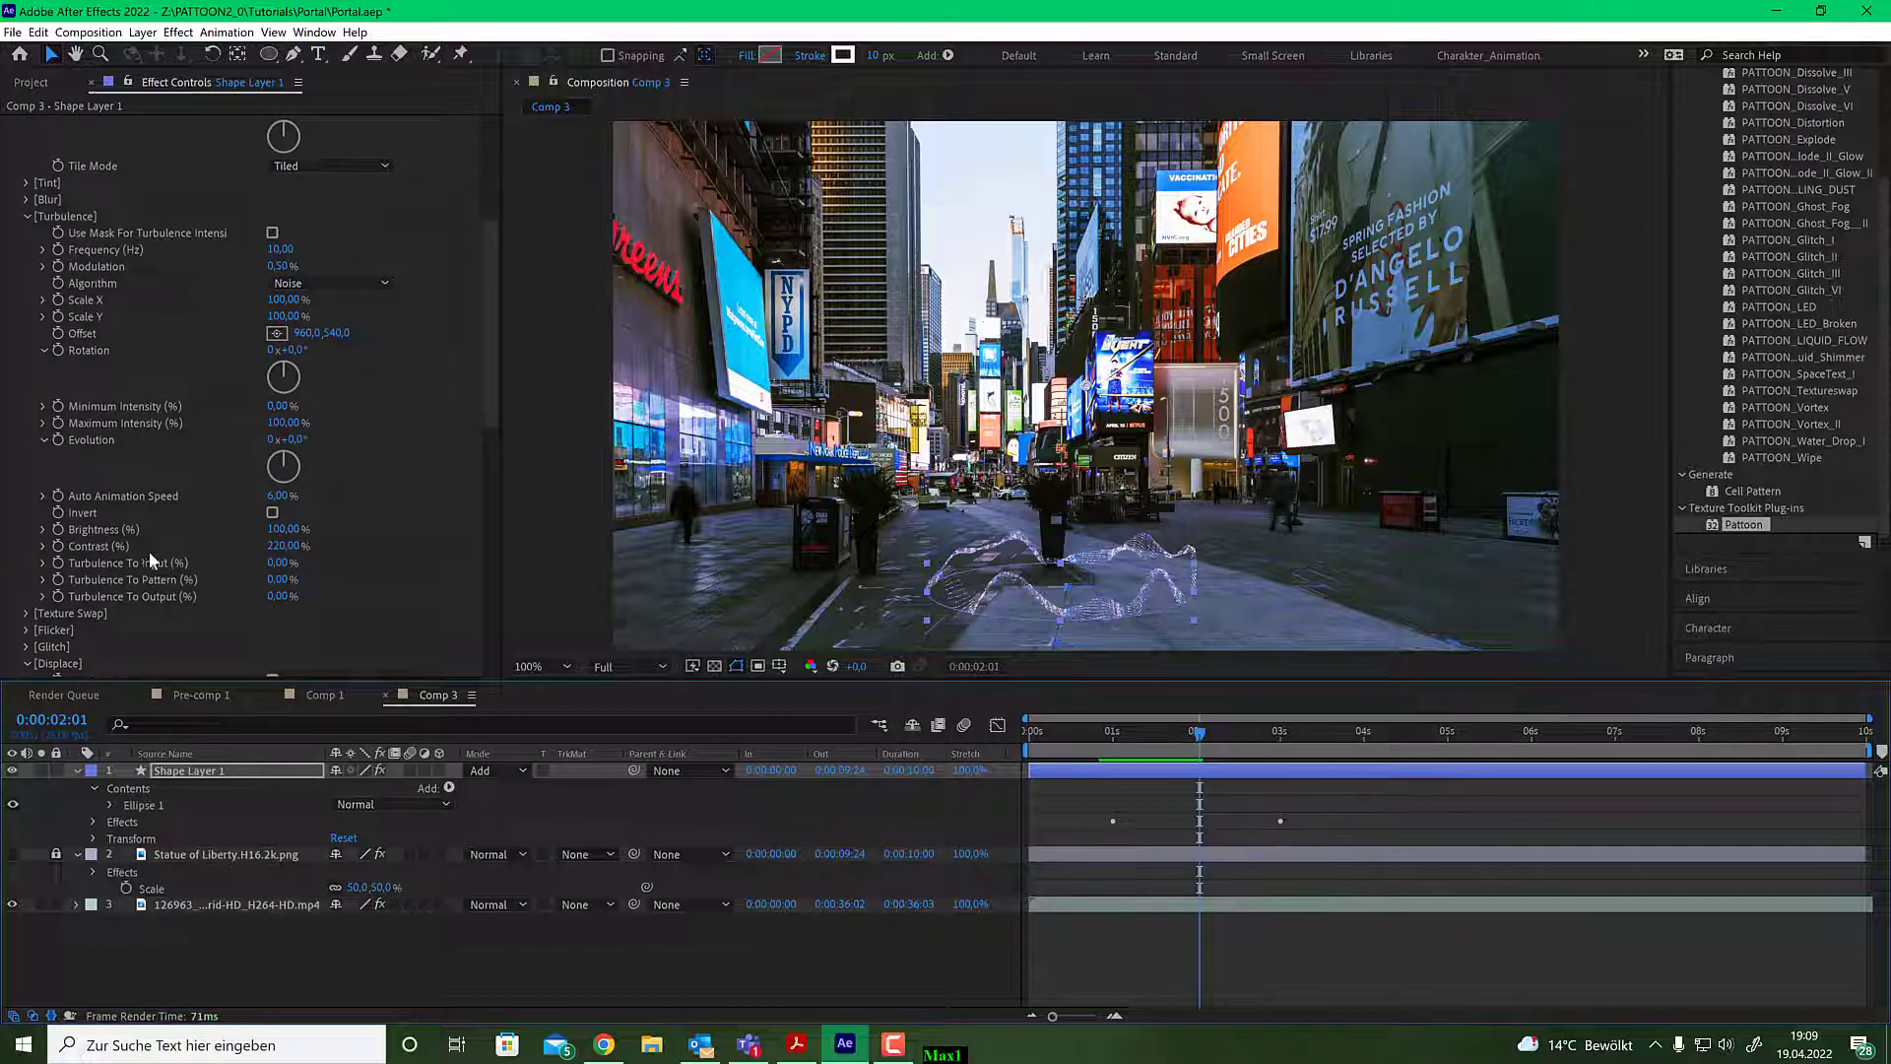
mouse_move(282, 549)
mouse_down()
mouse_move(327, 530)
mouse_move(264, 530)
mouse_move(283, 545)
mouse_up()
key(ctrl+z)
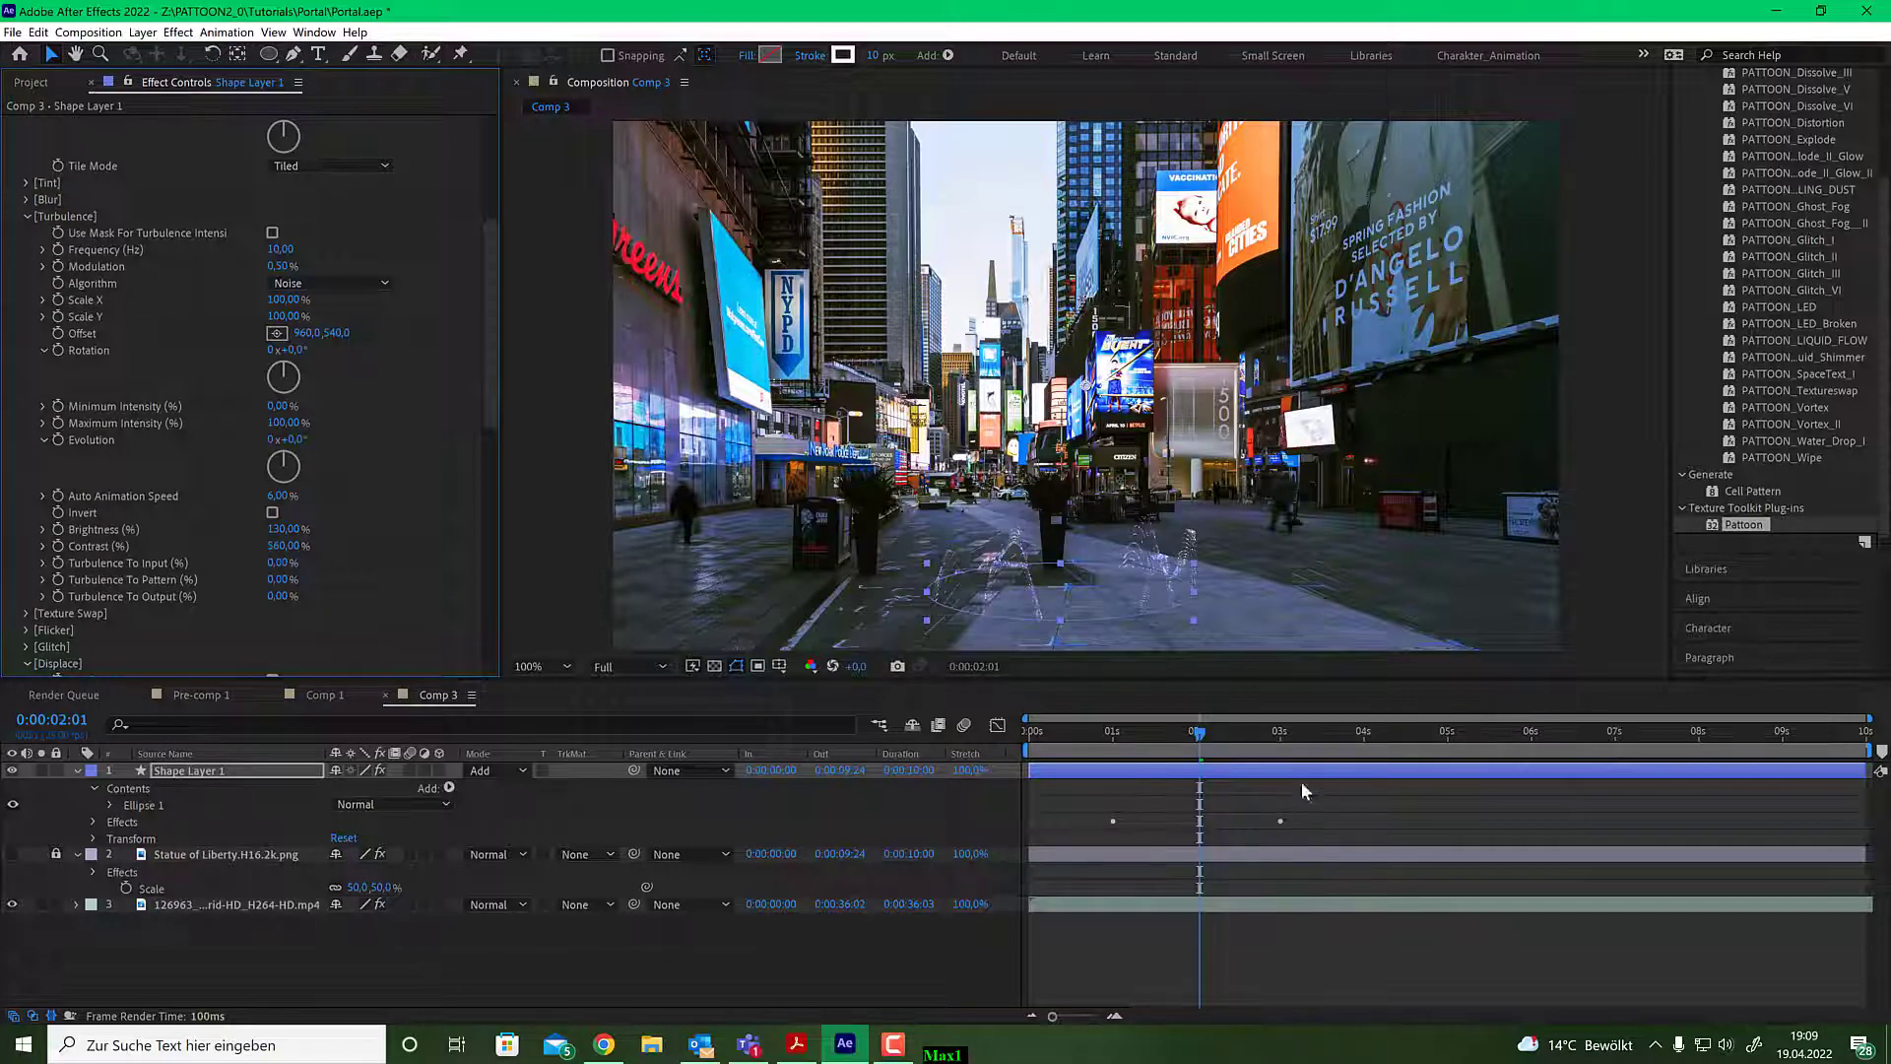
Start keyframing the Turbulence Contrast at 0:00:03:00 with a value of 220%.
click(1280, 734)
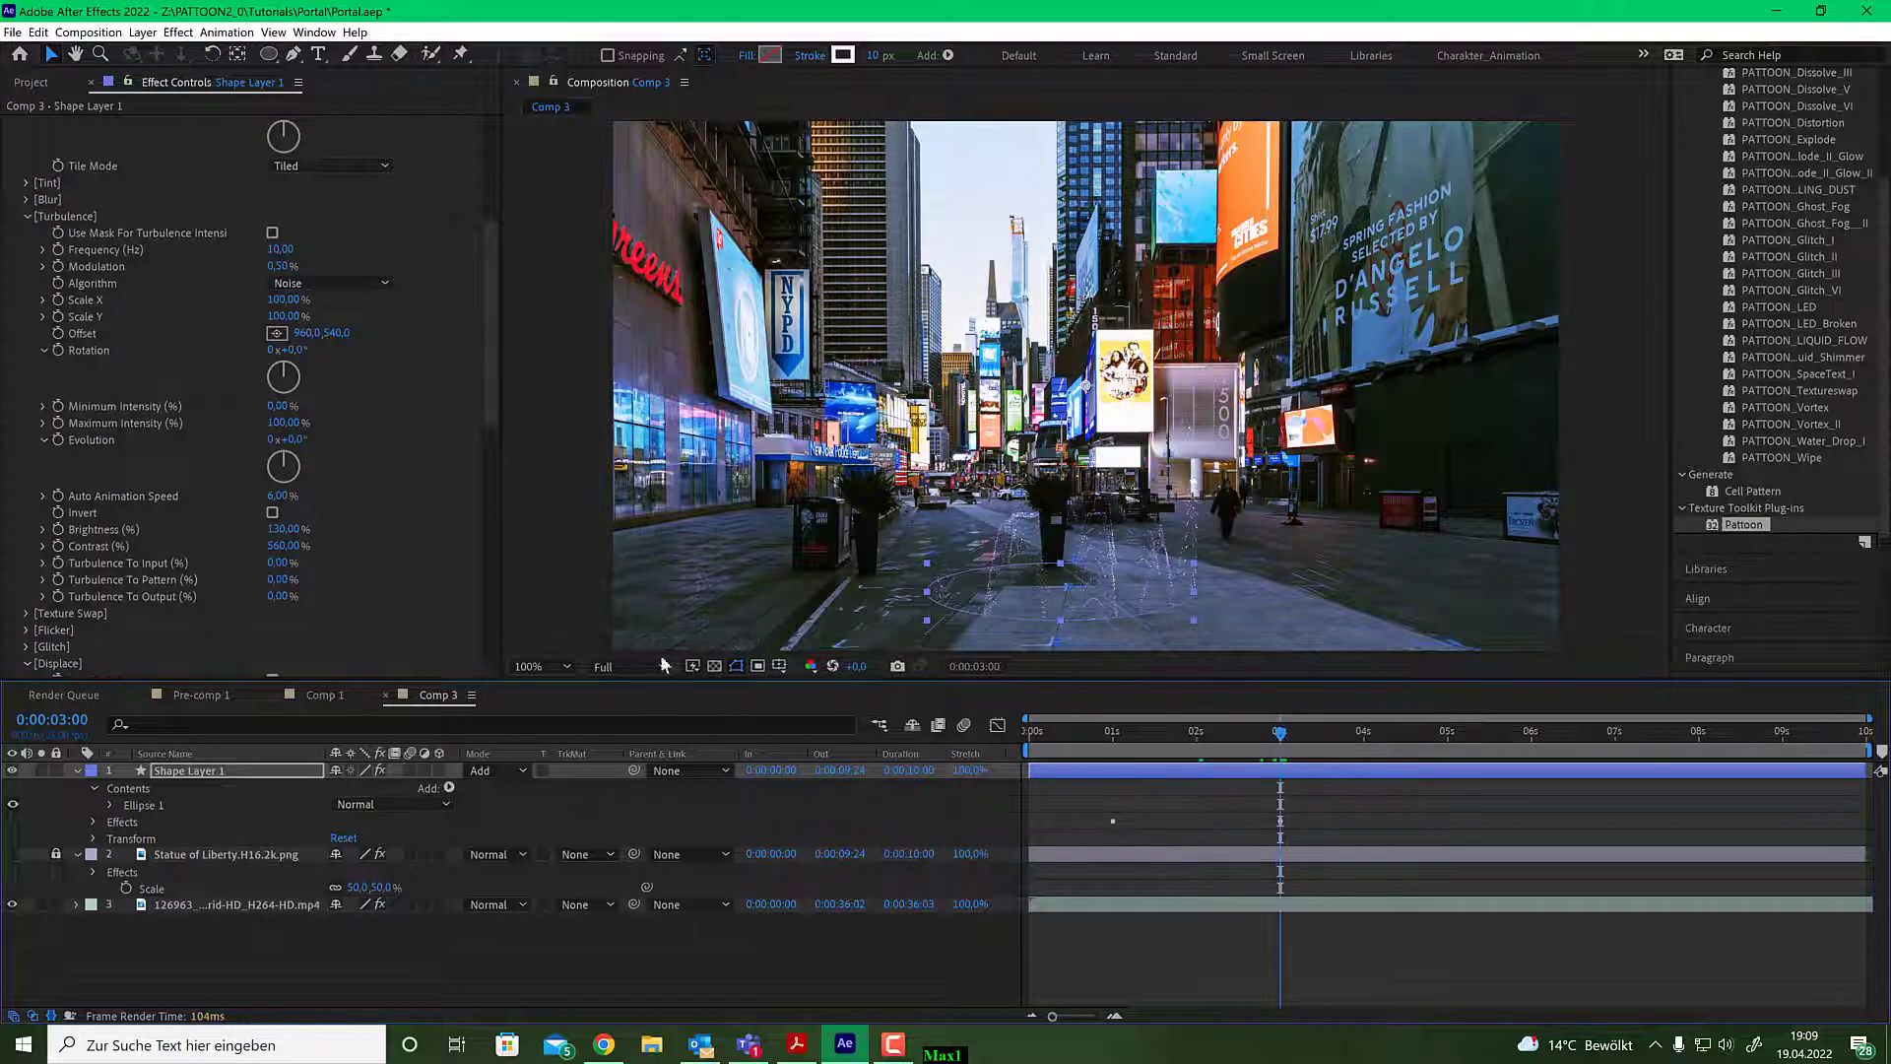
click(283, 546)
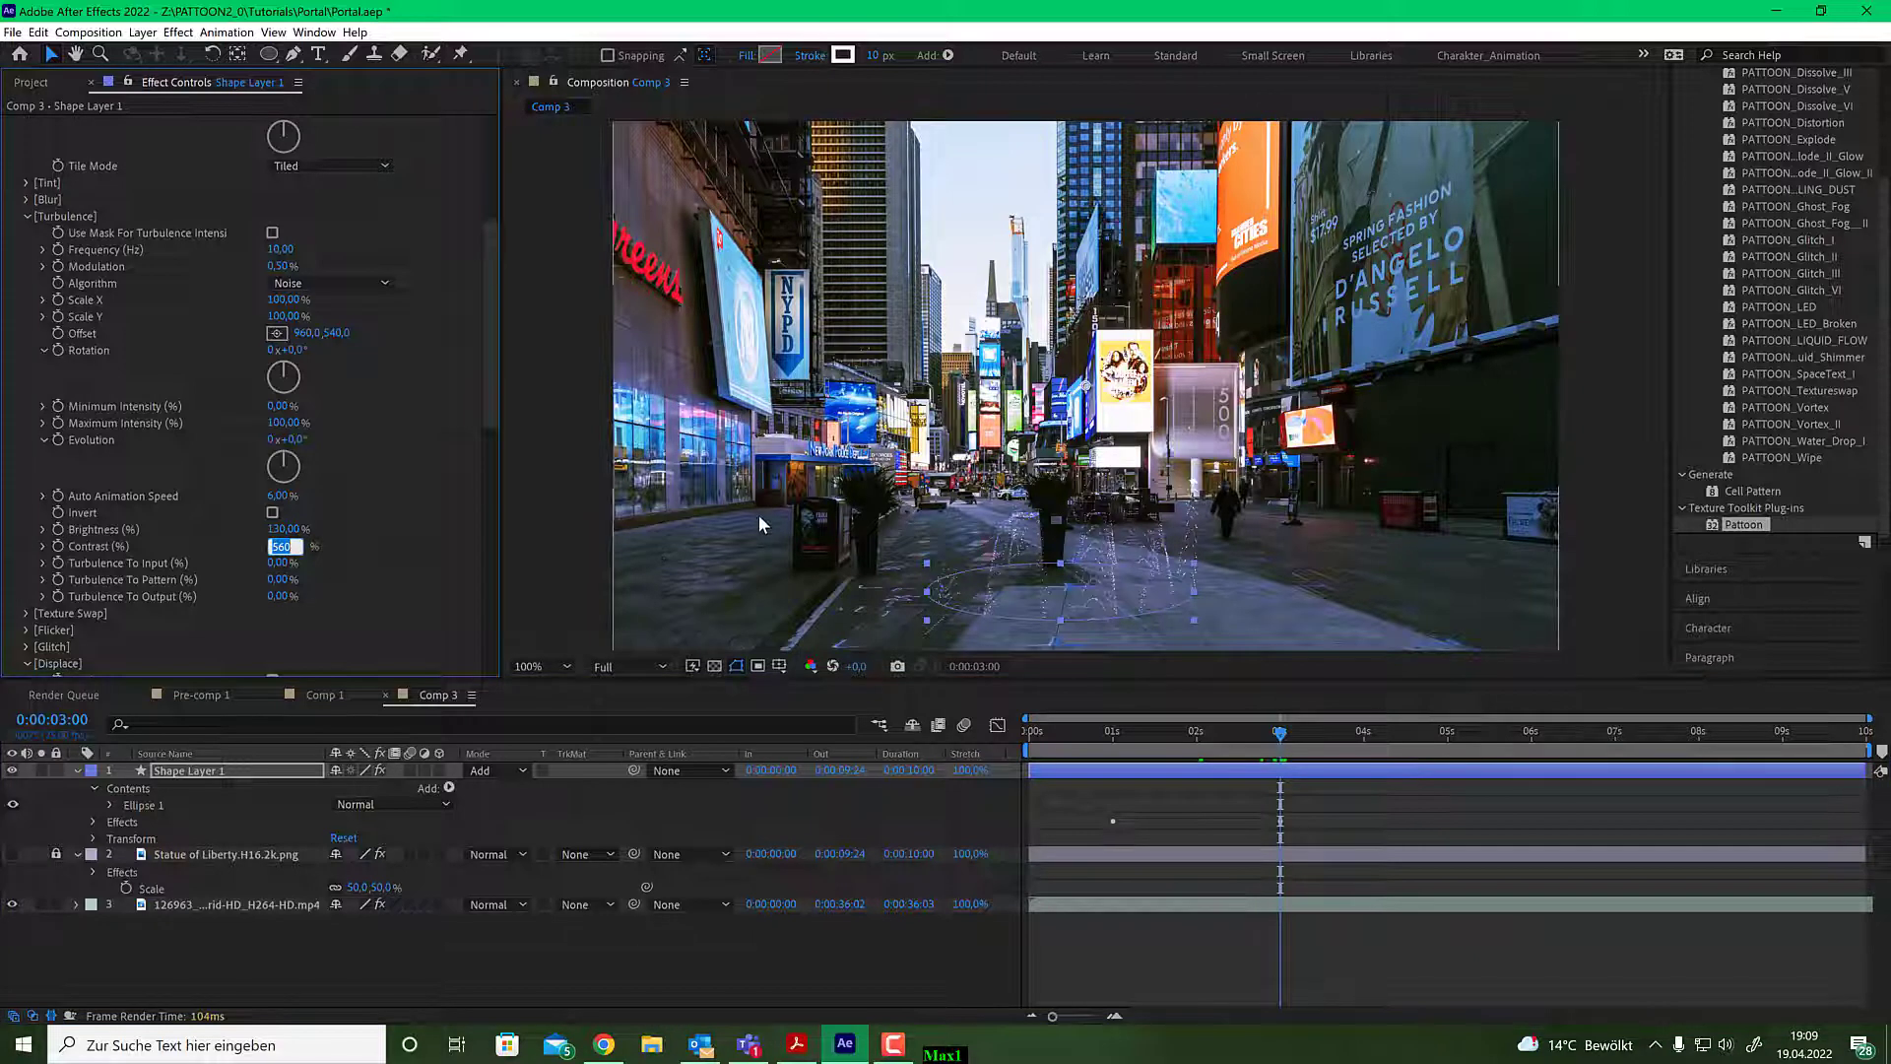
text(230)
key(Return)
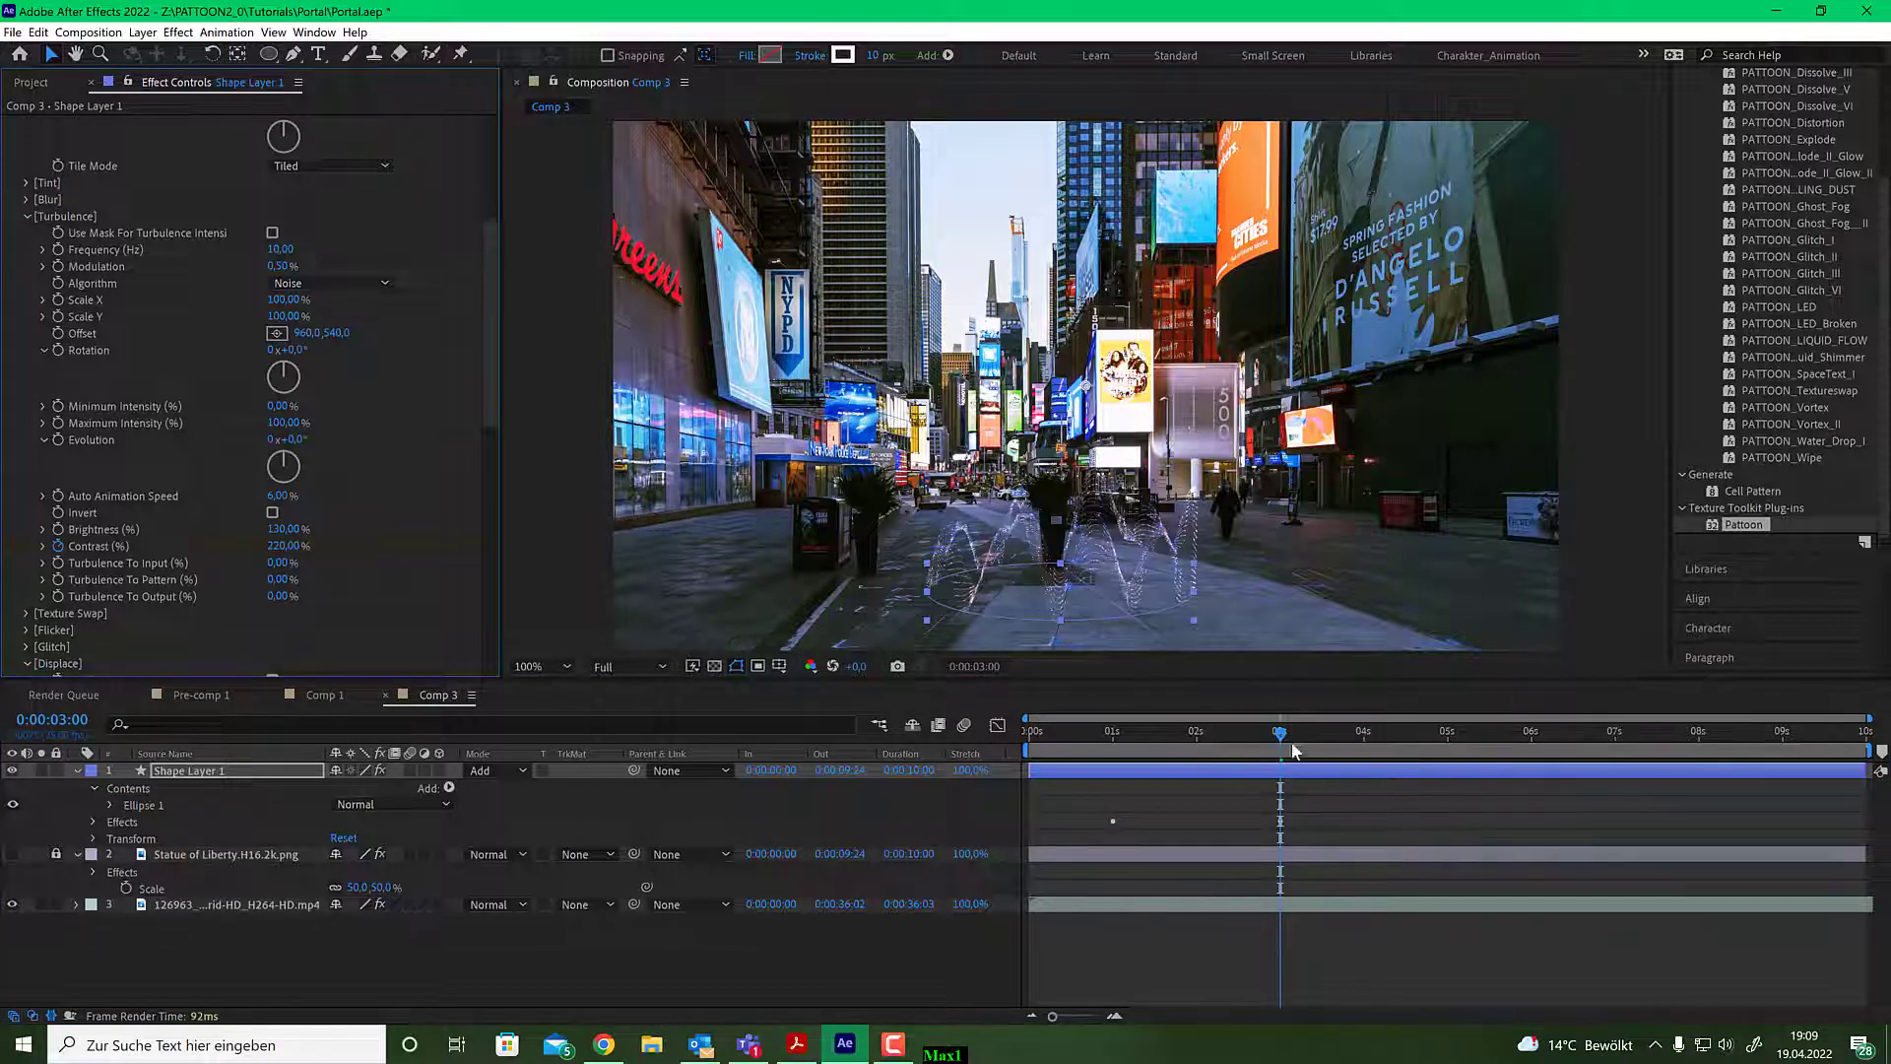
Add a Turbulence Contrast keyframe of 700% at 0:00:01:00.
drag(1279, 733, 1116, 740)
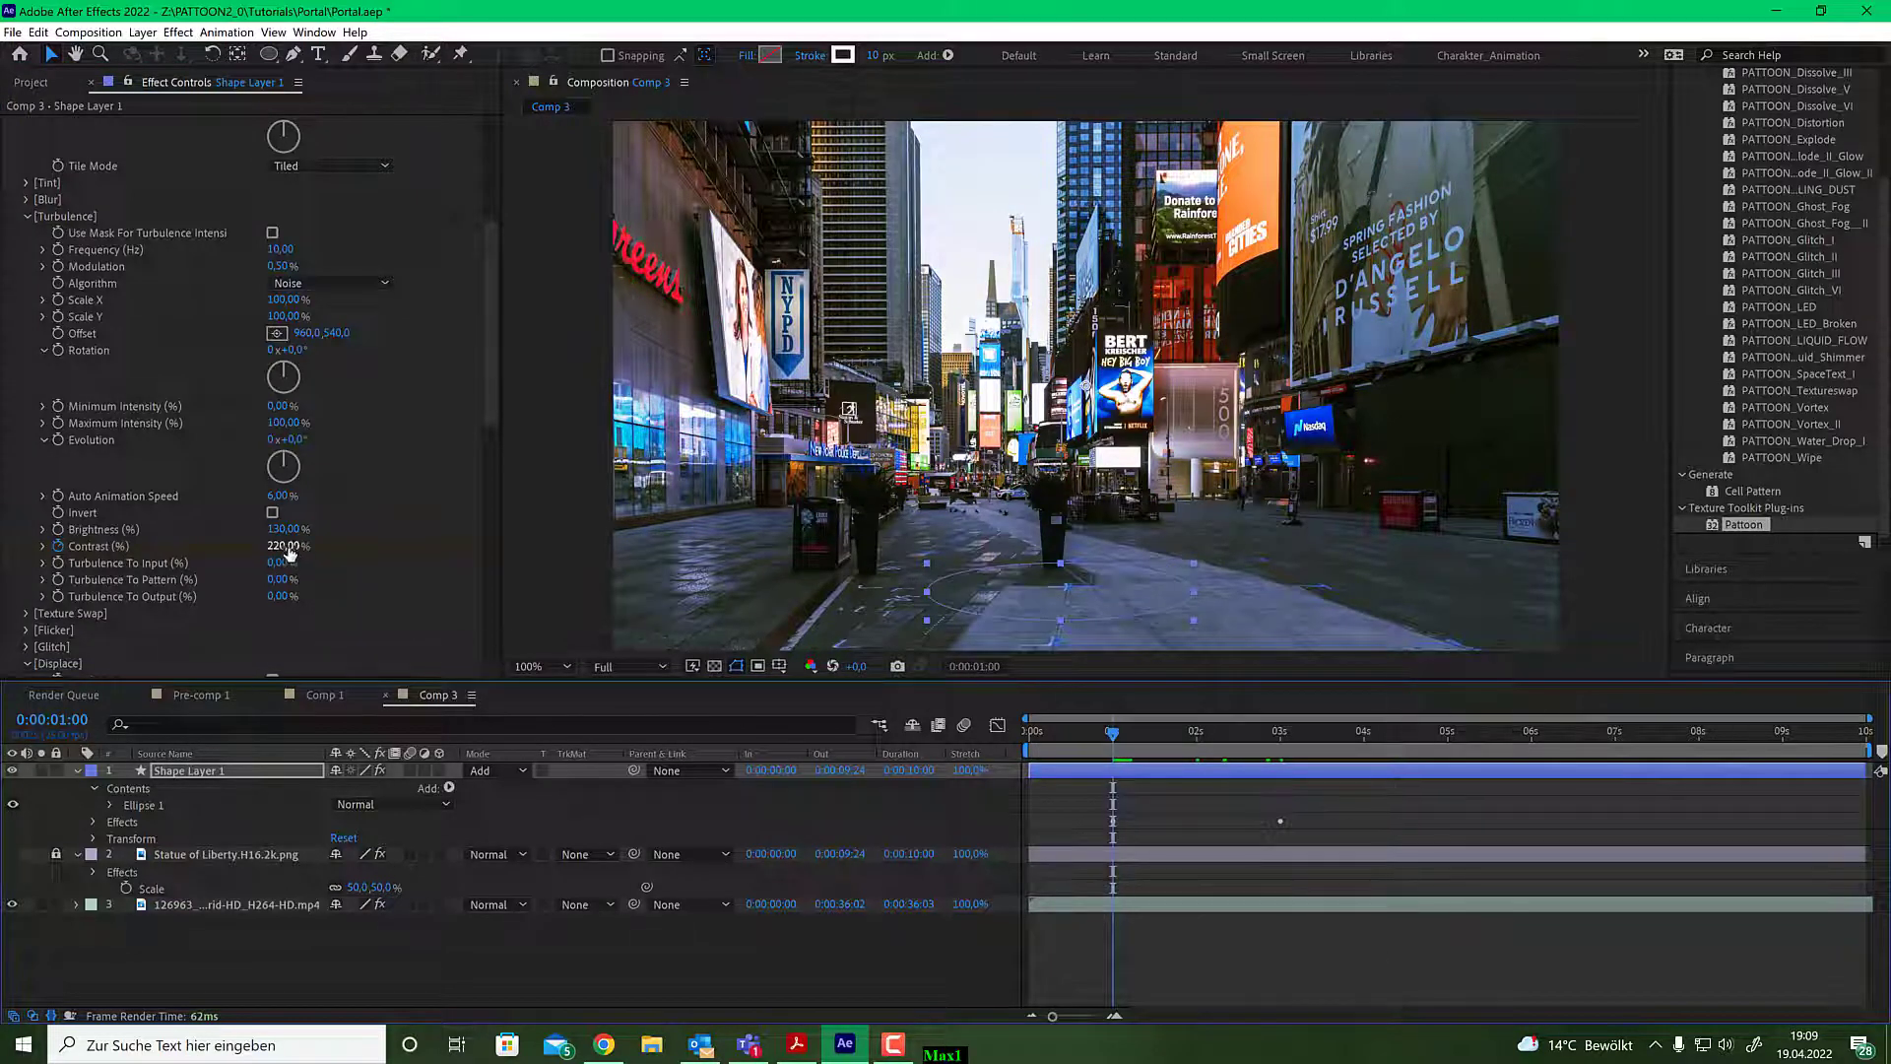
drag(290, 554, 337, 556)
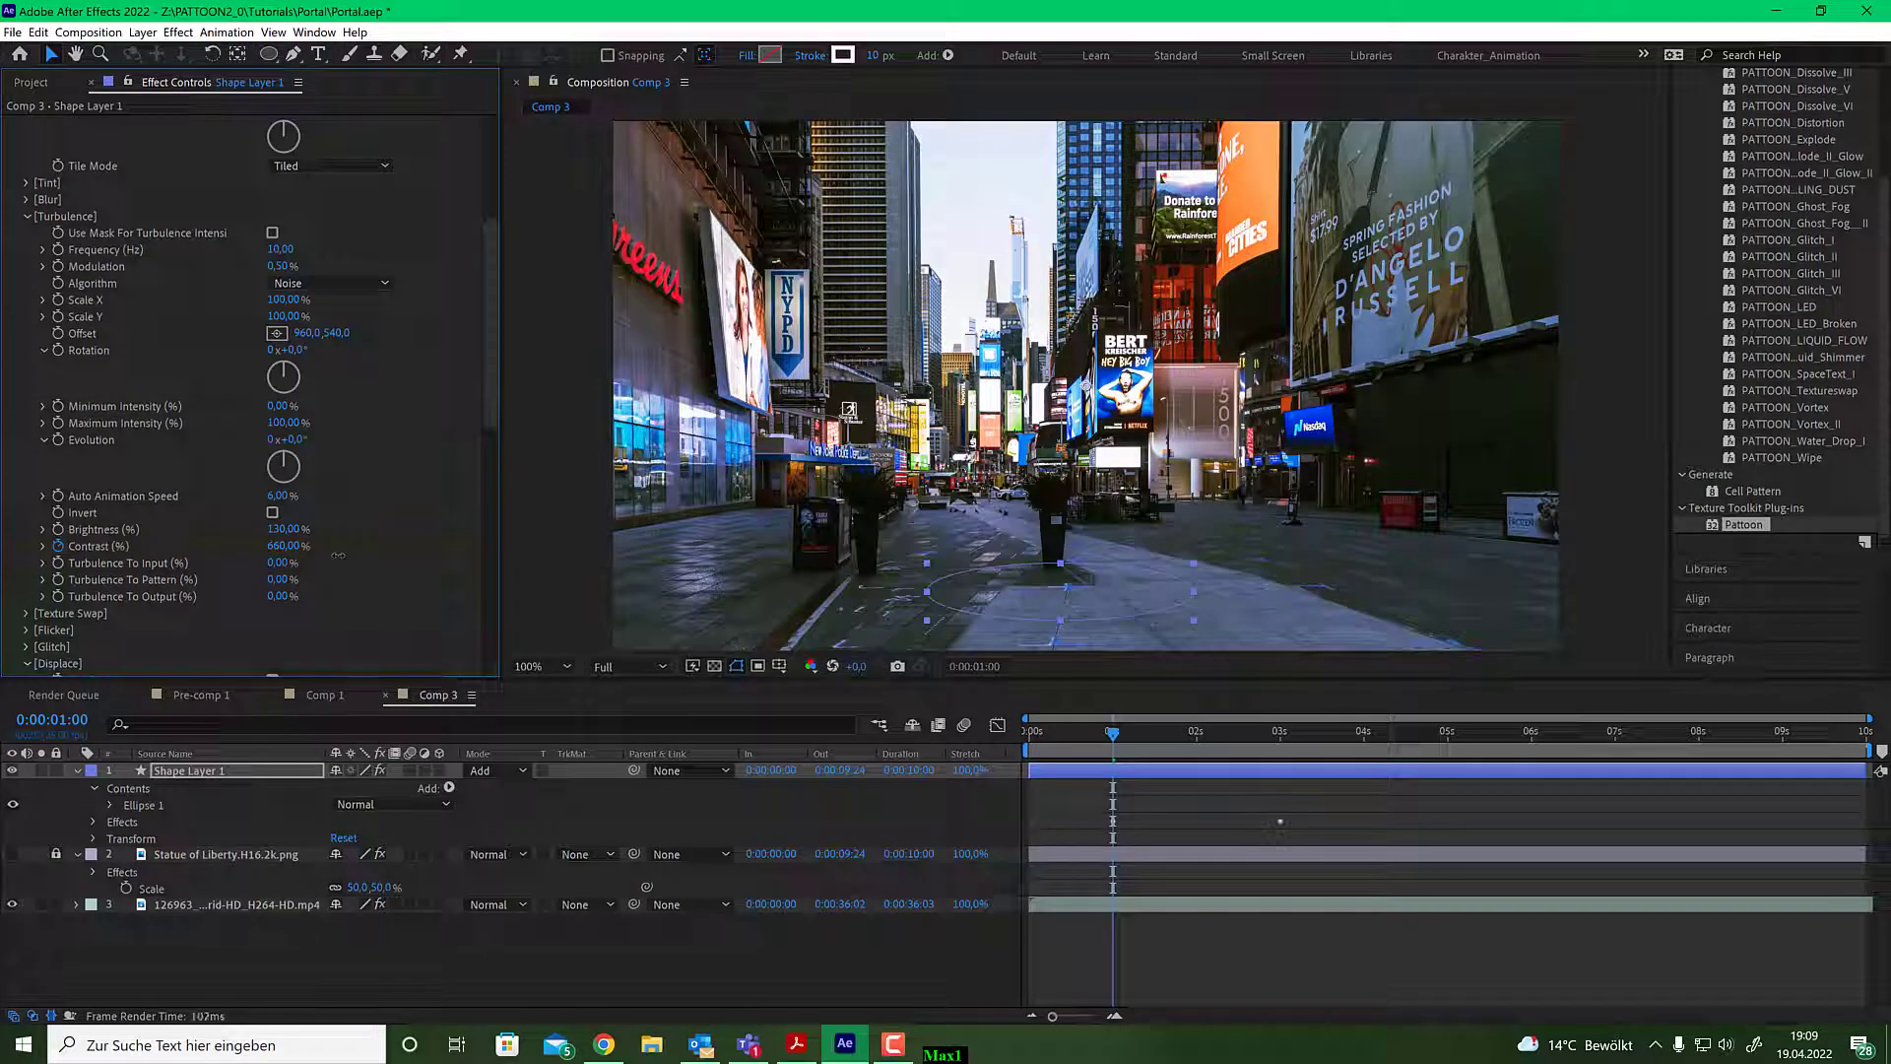
click(282, 547)
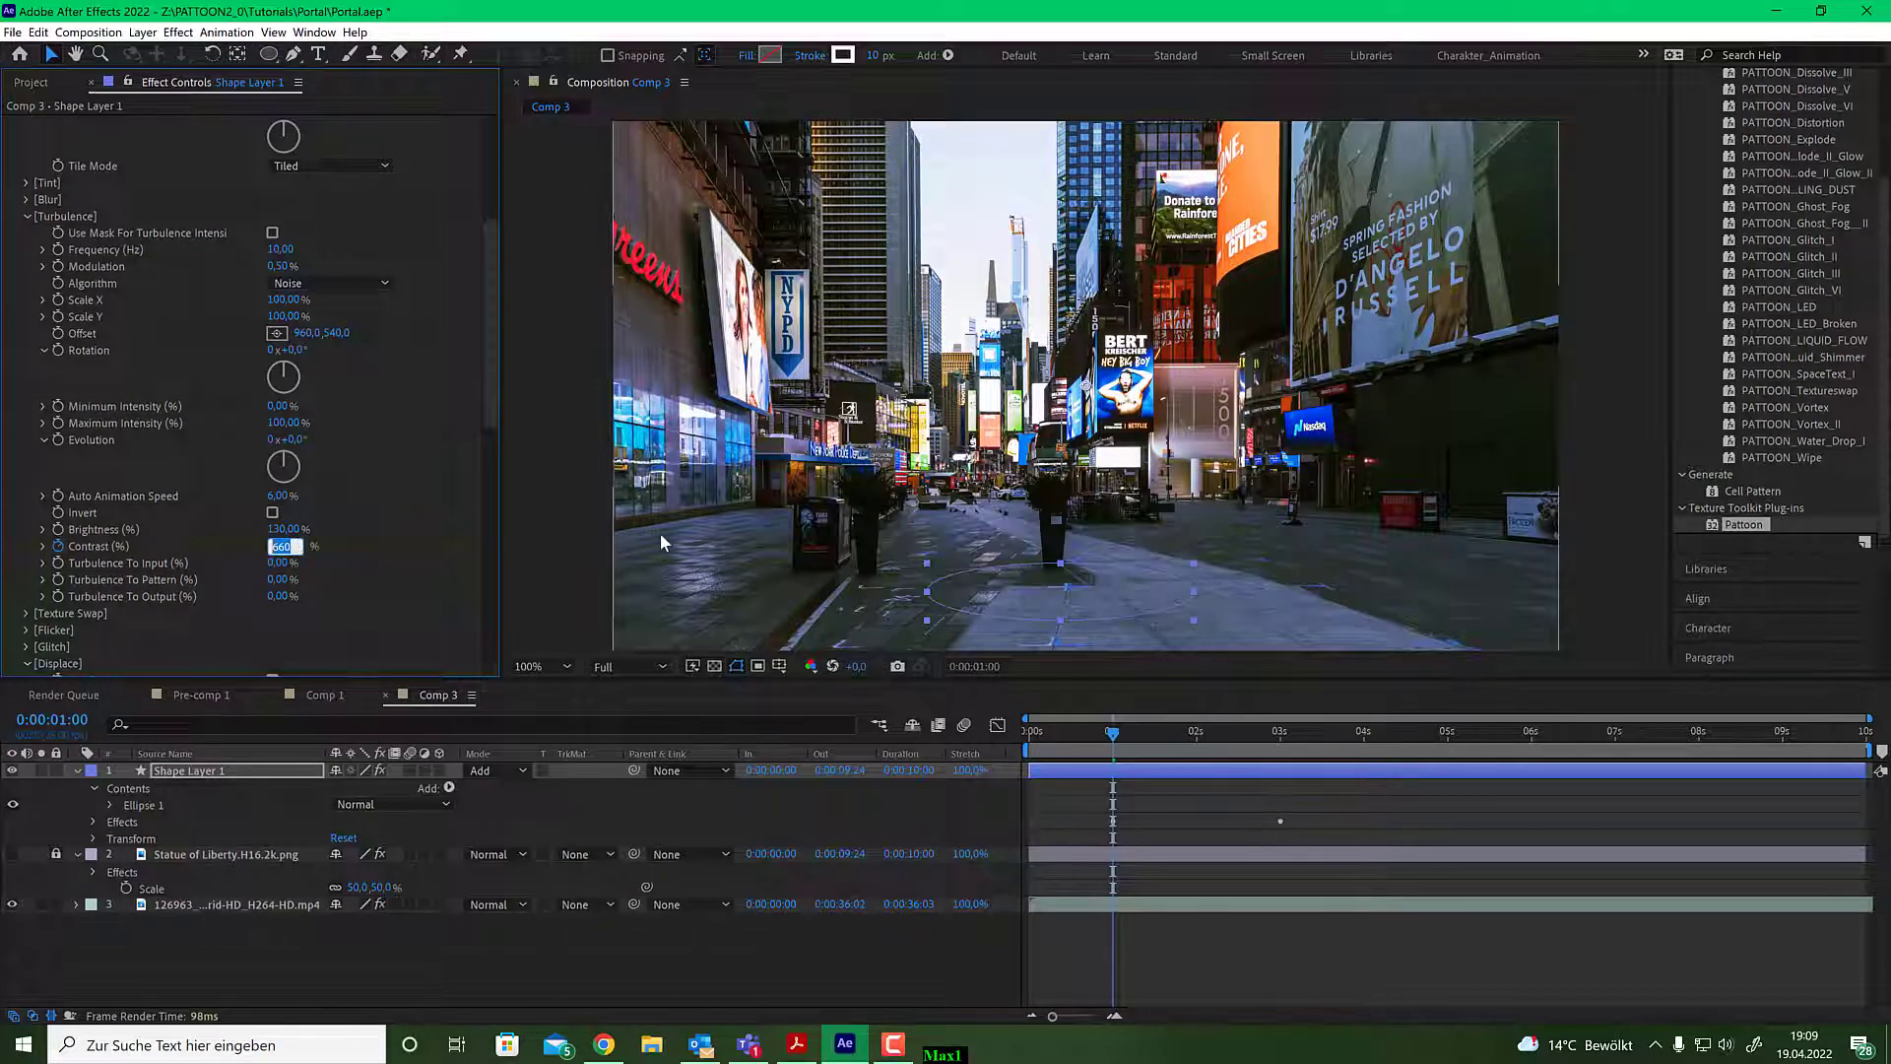
text(700)
key(Return)
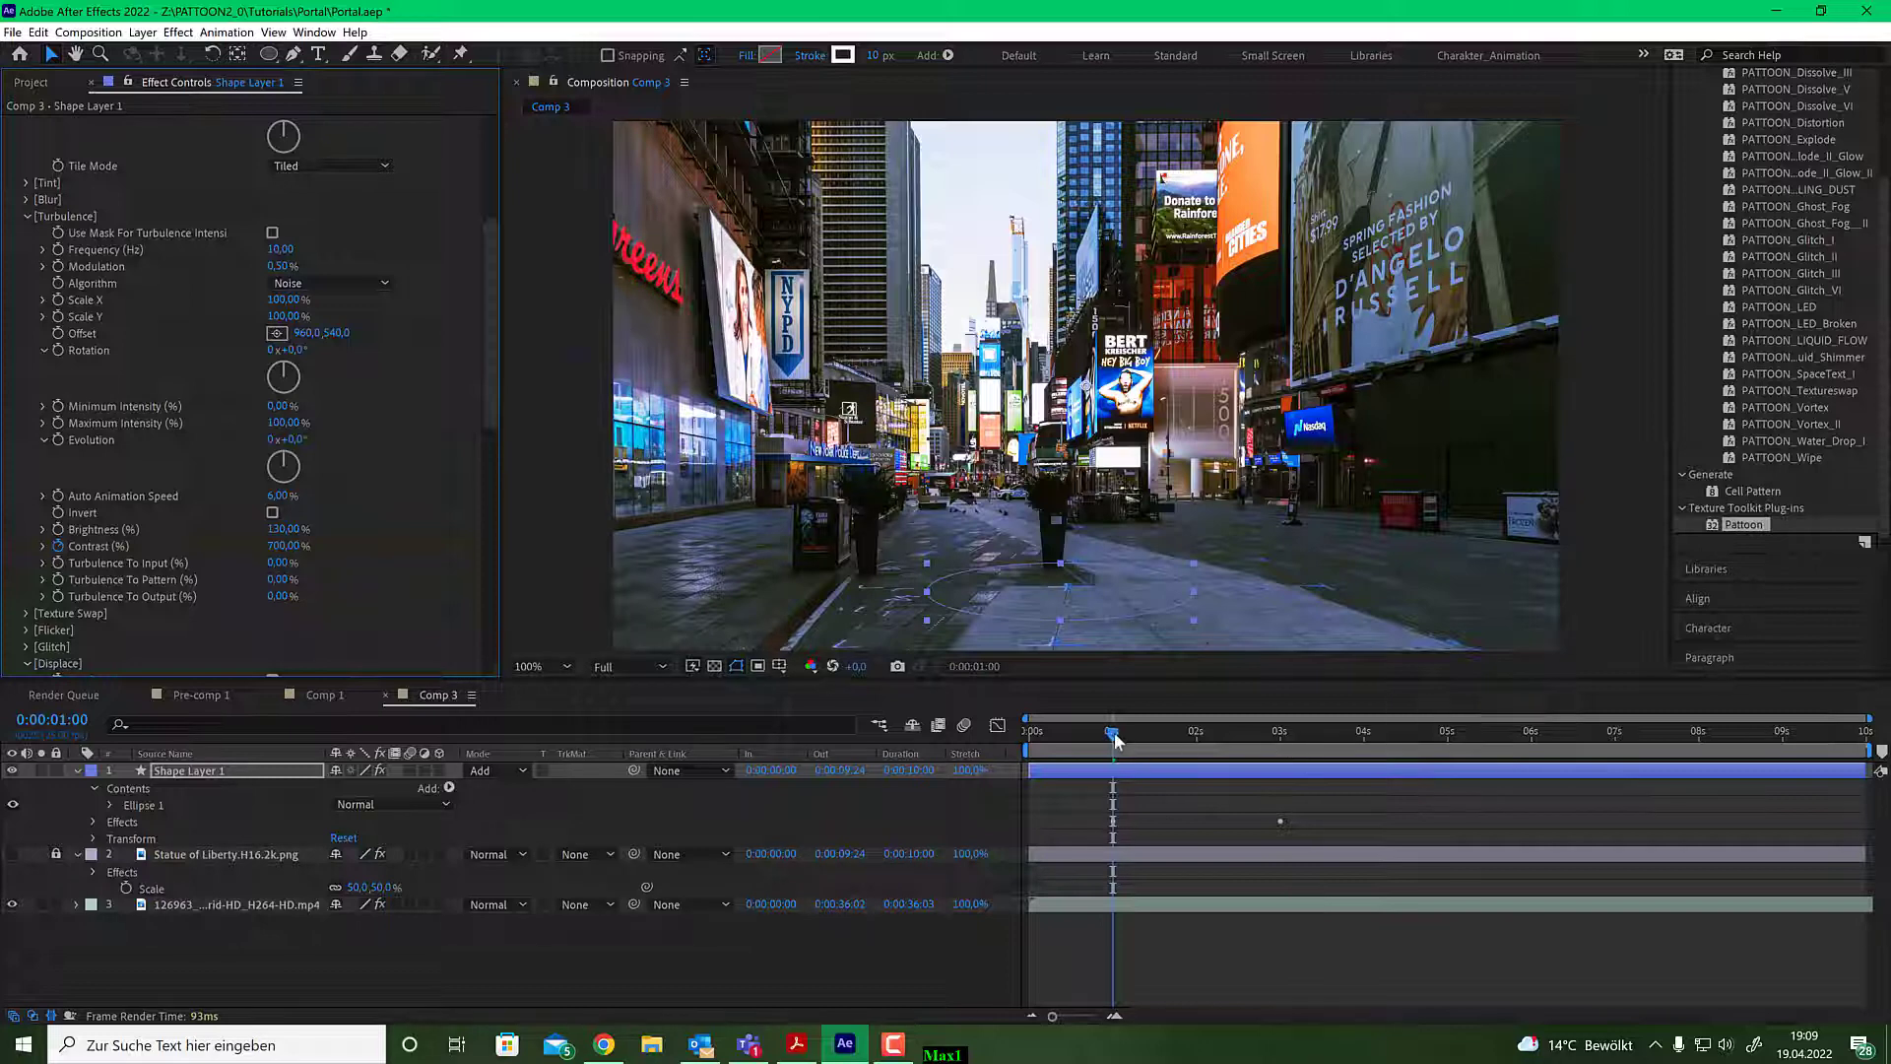
Lower the Turbulence Brightness to 0% and start keyframing it at 0:00:01:00.
mouse_move(1115, 740)
mouse_down()
mouse_move(1168, 717)
mouse_move(1243, 722)
mouse_move(1139, 734)
mouse_up()
drag(300, 546, 282, 529)
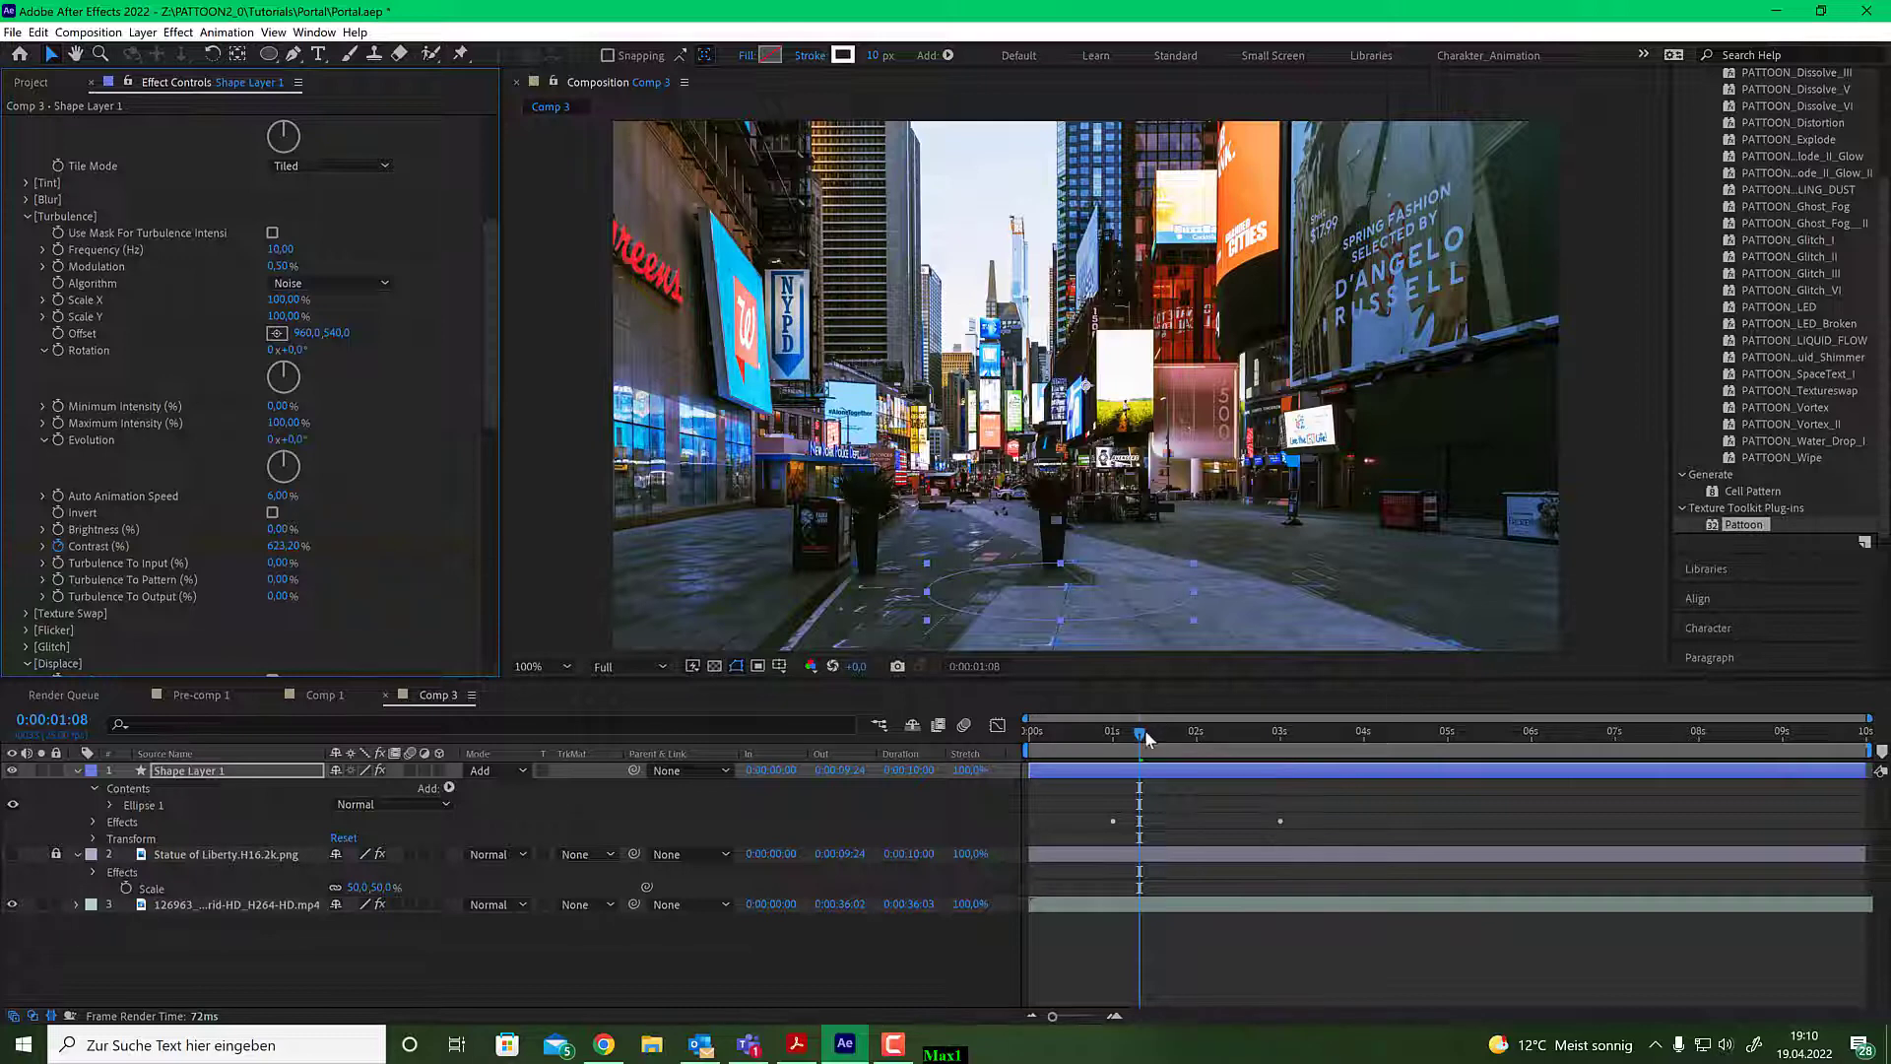
drag(1144, 730, 1112, 733)
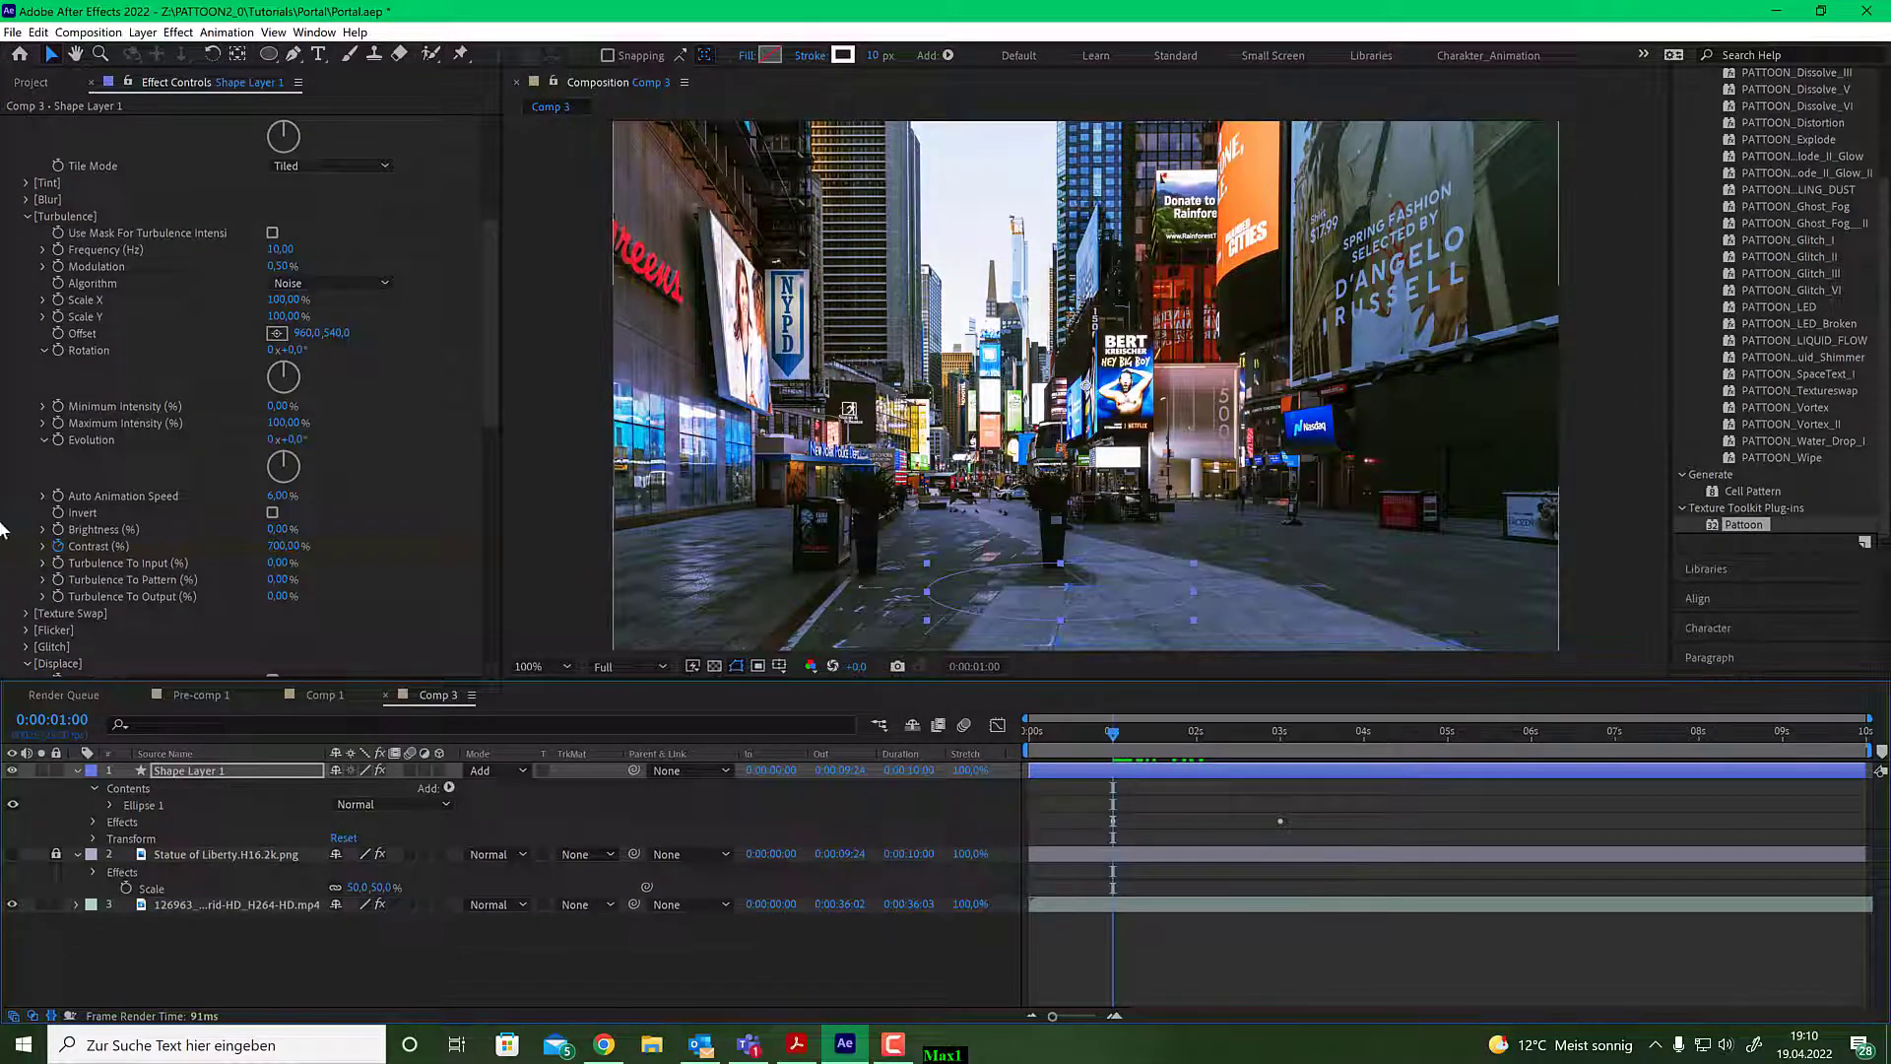
Add a Turbulence Brightness keyframe of 100% at 0:00:03:00.
click(1213, 733)
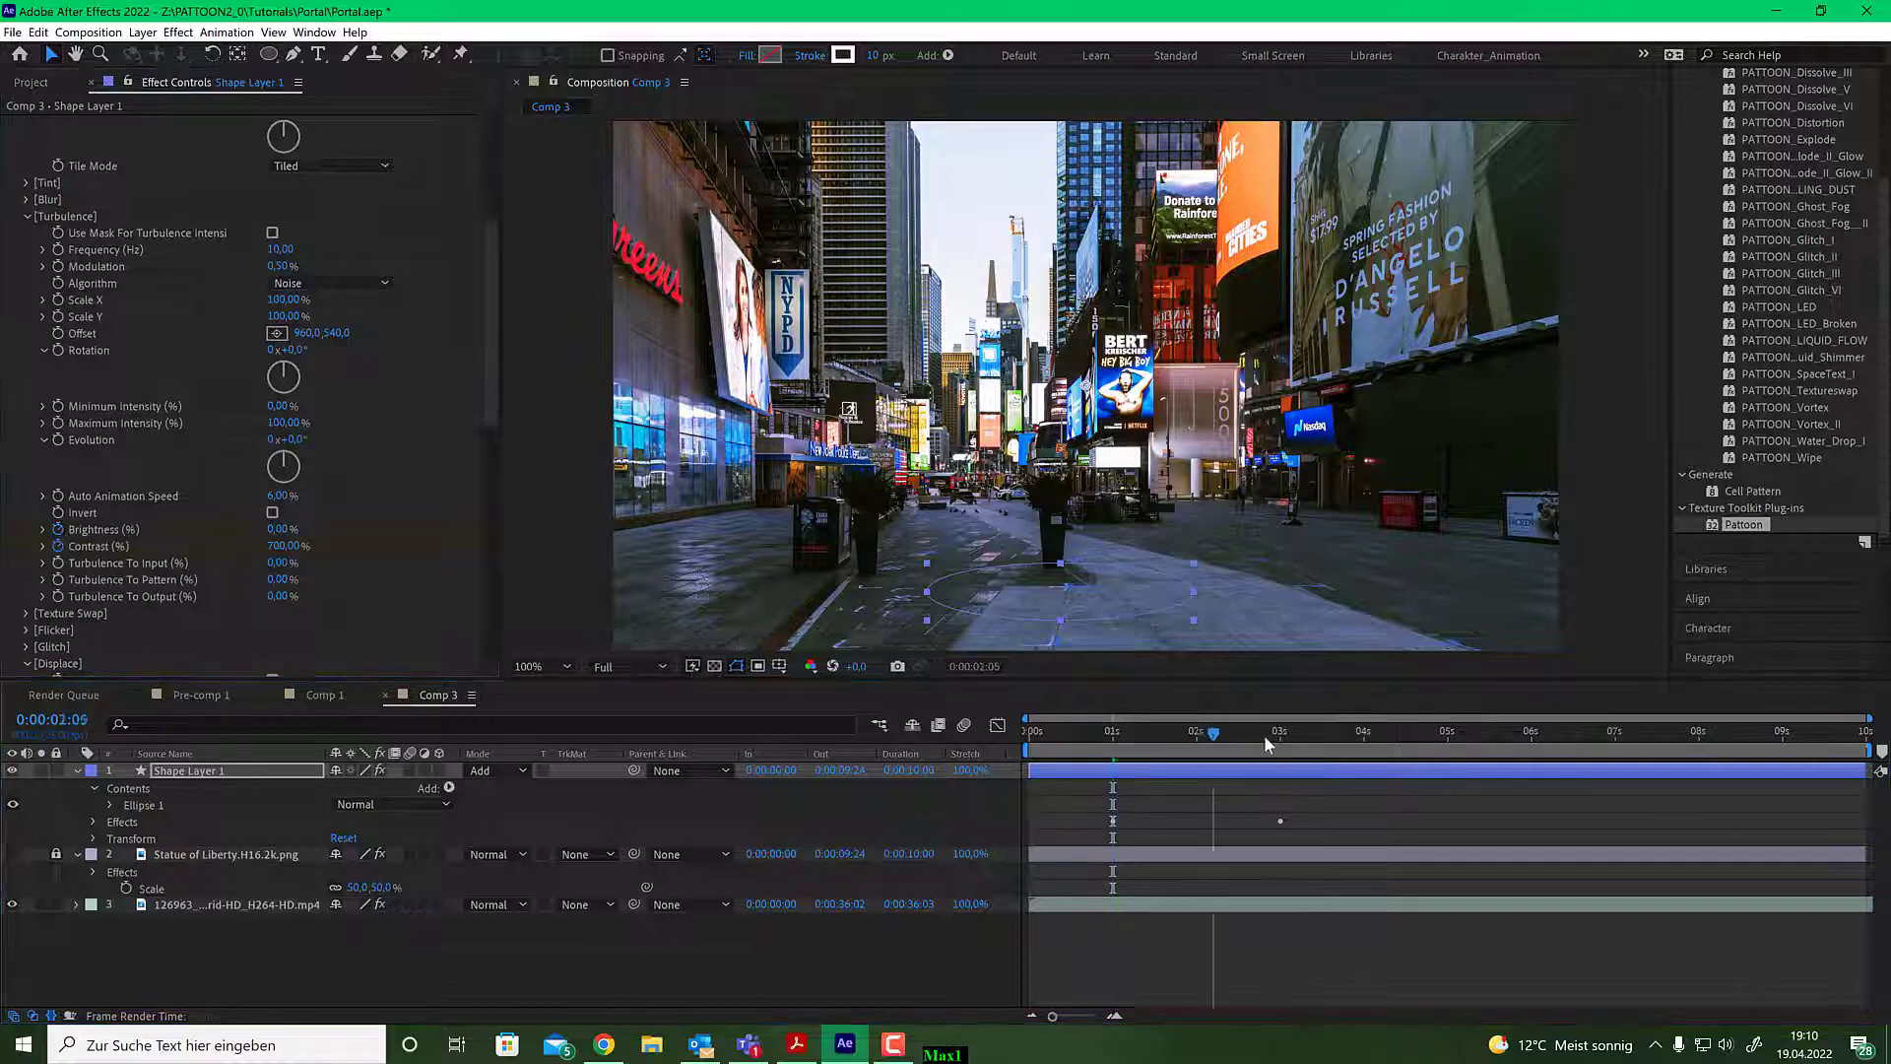
click(1275, 735)
click(1280, 734)
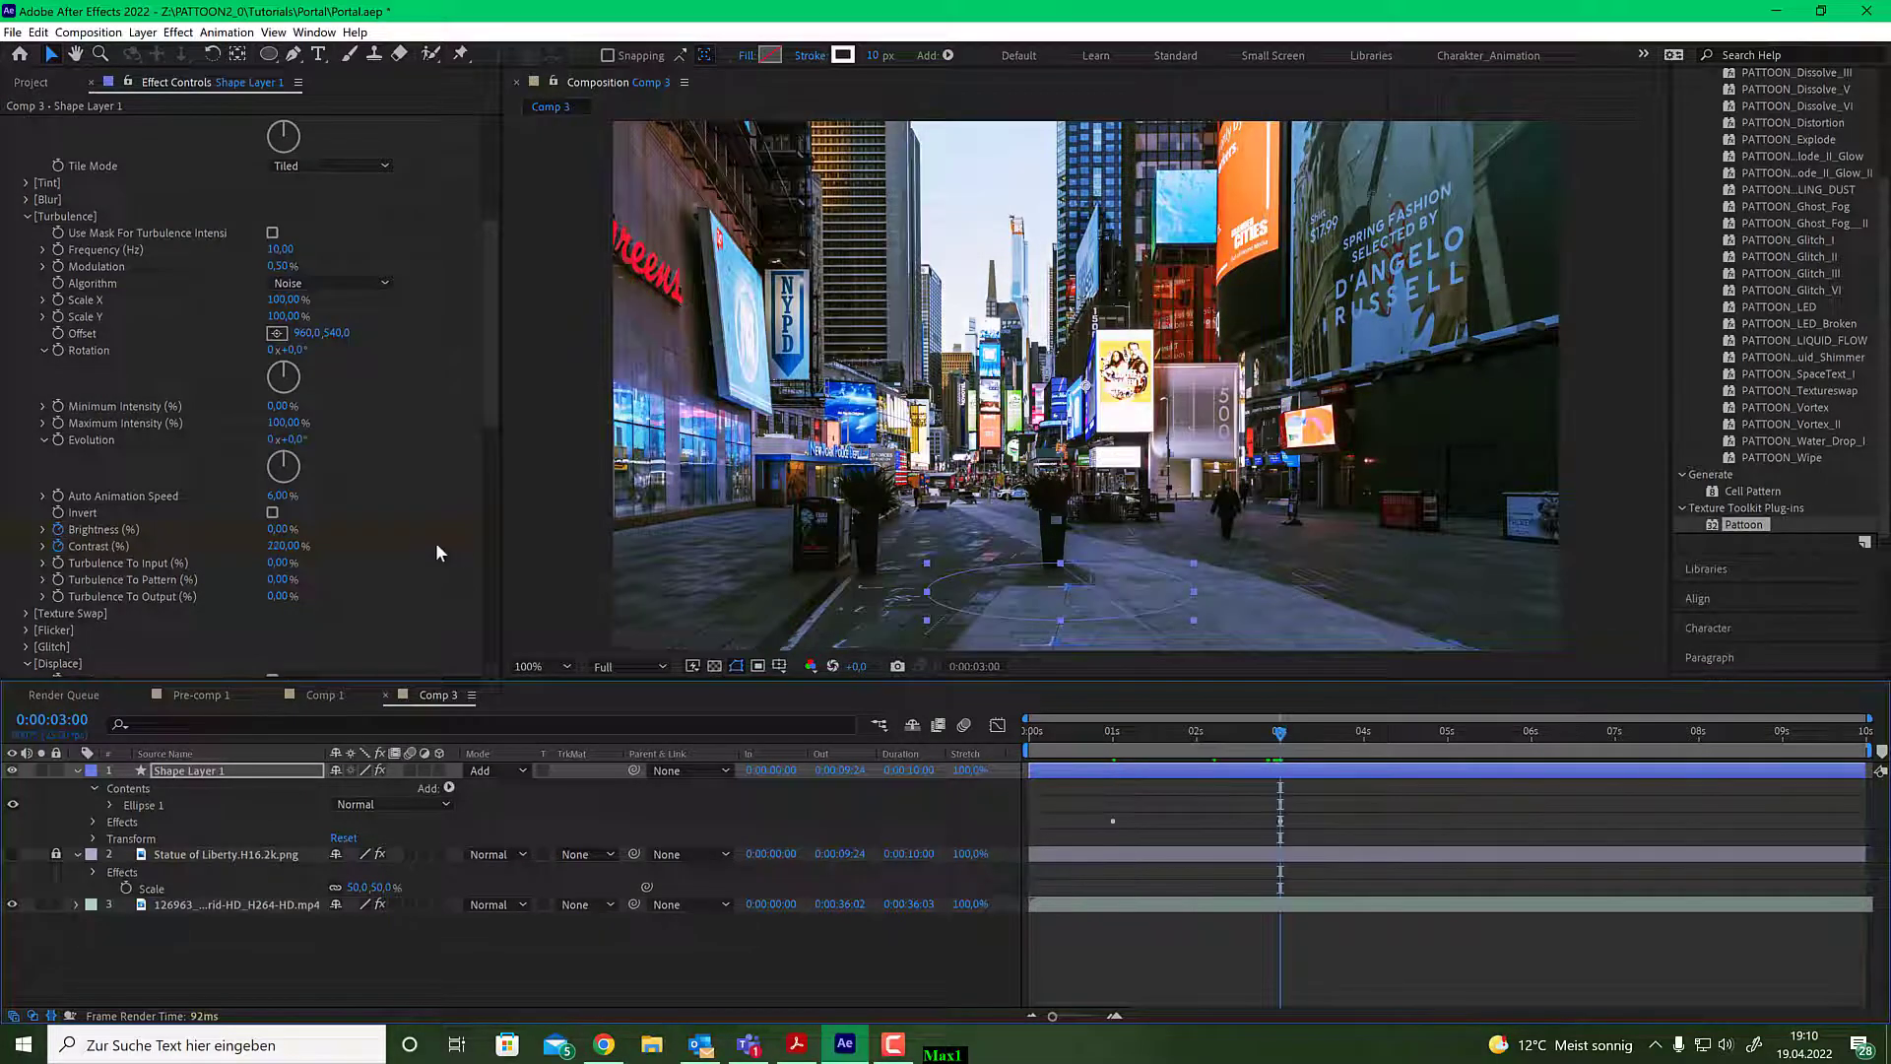
click(279, 530)
text(100)
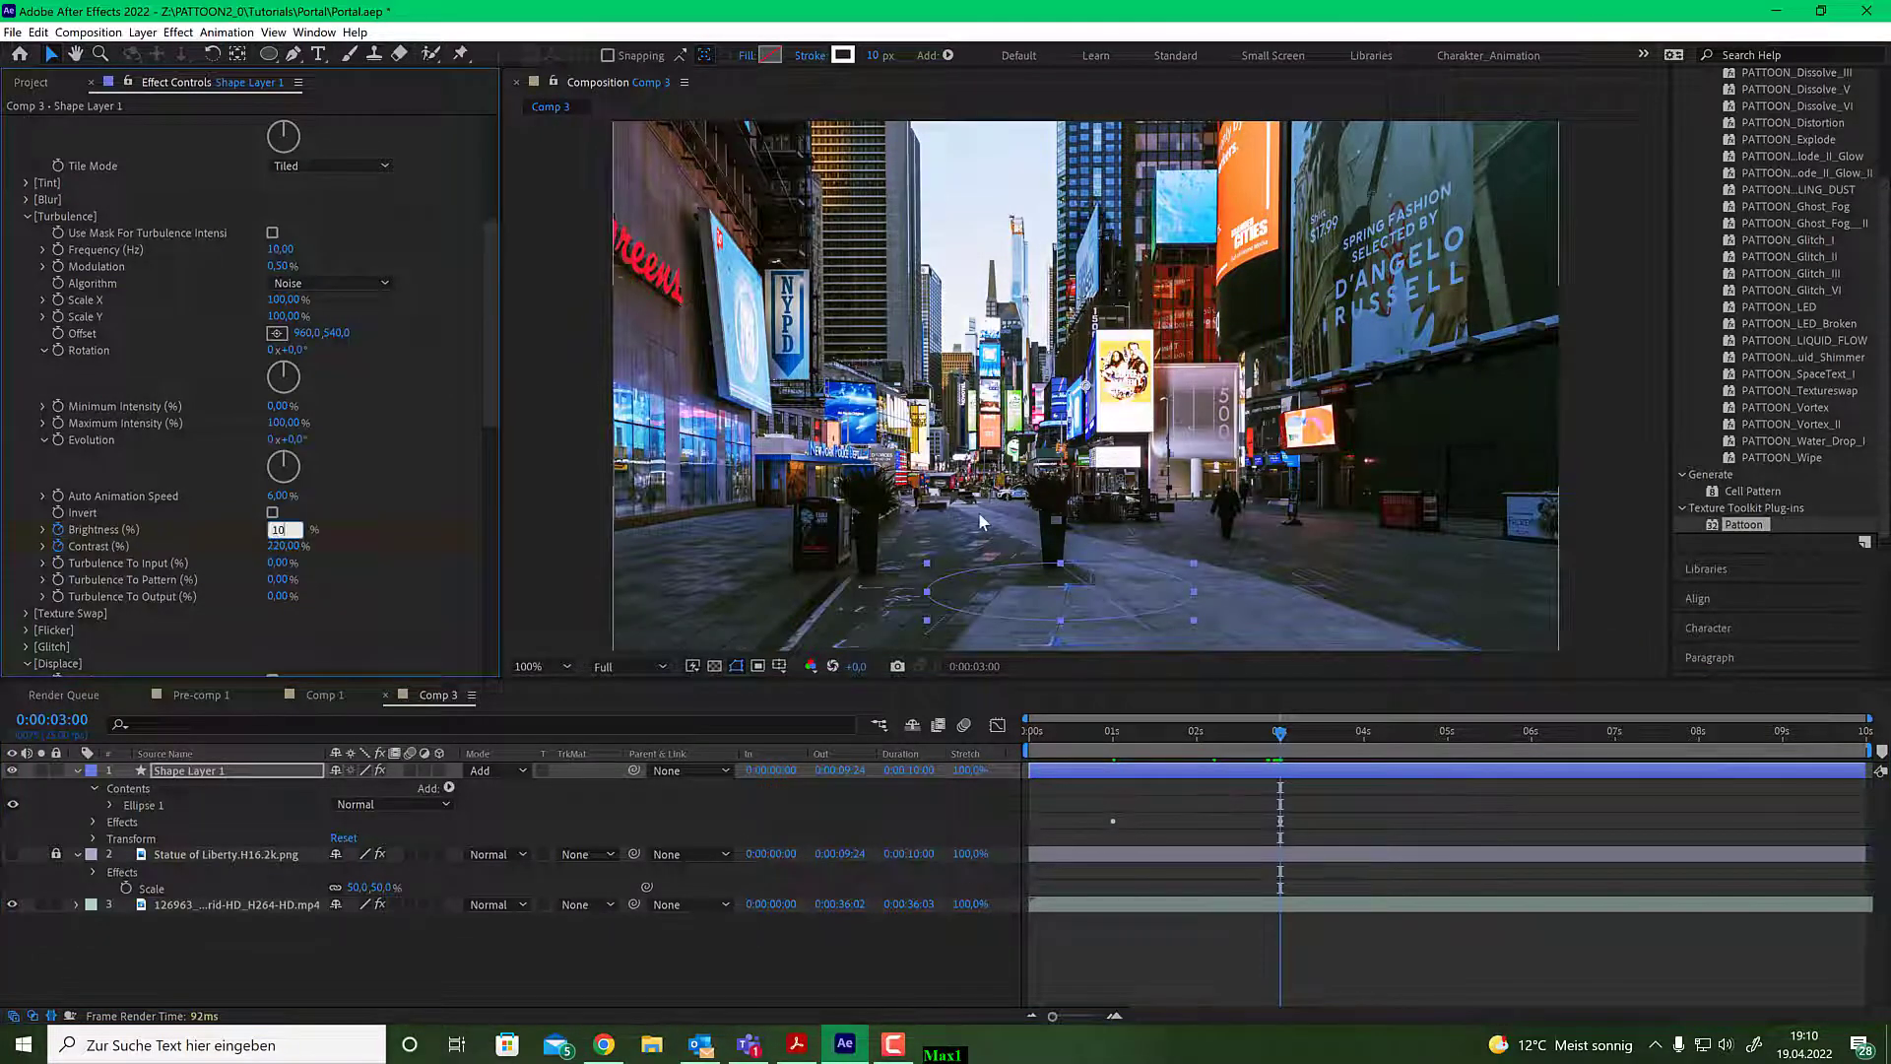
key(Return)
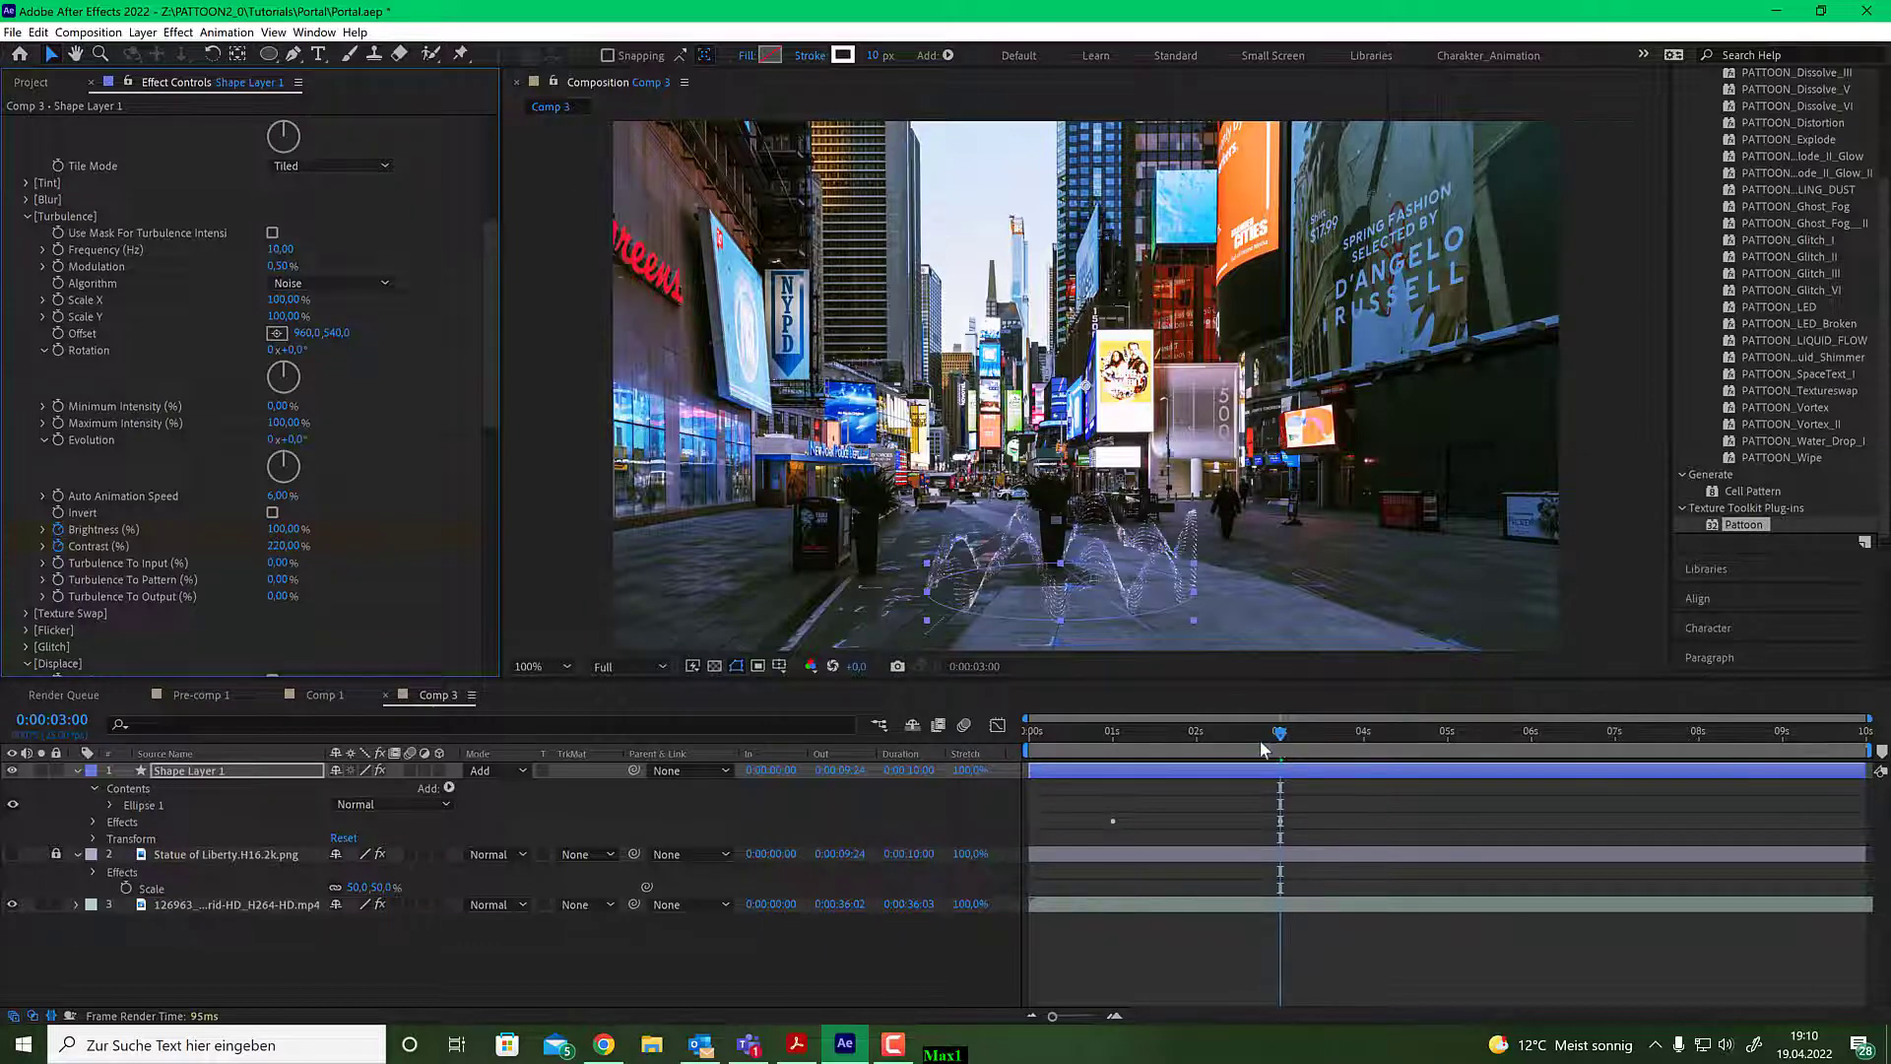
Move the playhead to 0:00:02:22 and turn on the visibility of the Statue of Liberty layer.
mouse_move(1261, 741)
mouse_down()
mouse_move(1095, 747)
mouse_move(1313, 736)
mouse_move(1148, 736)
mouse_move(1303, 734)
mouse_move(1161, 742)
mouse_move(1269, 748)
mouse_up()
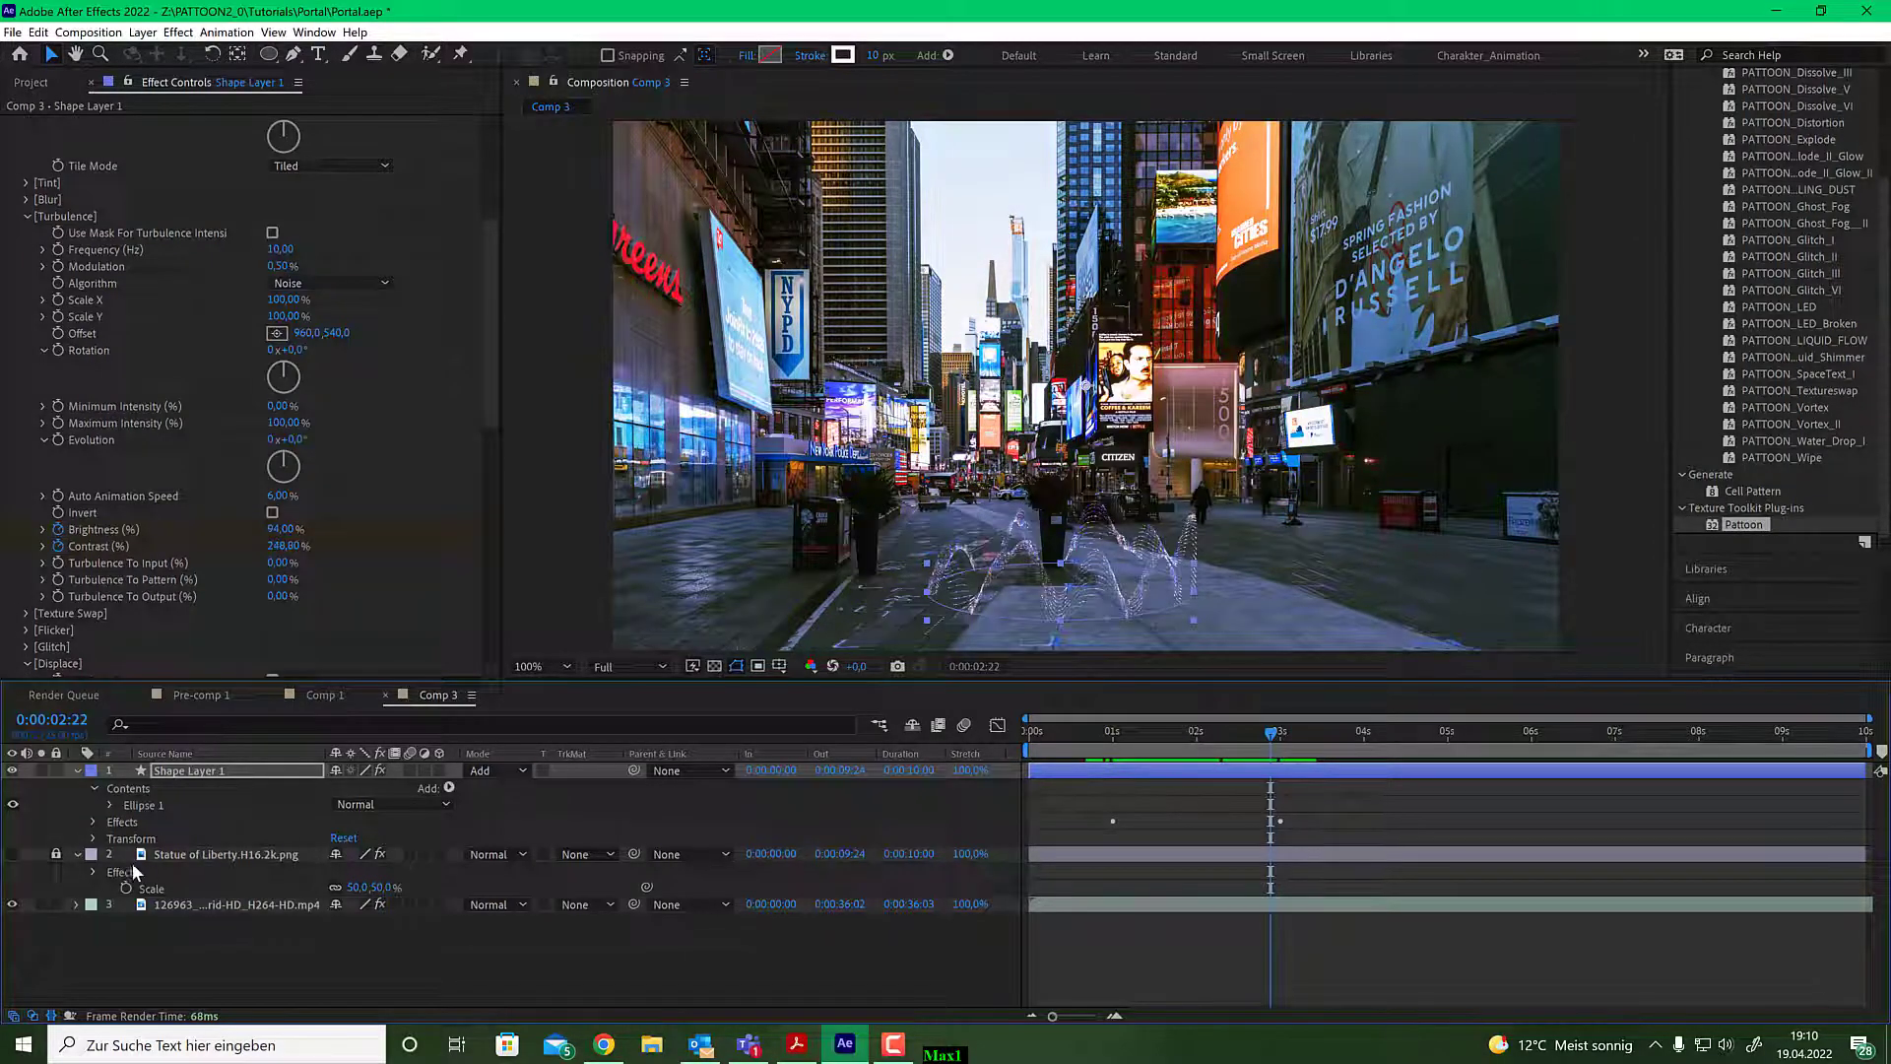
click(14, 855)
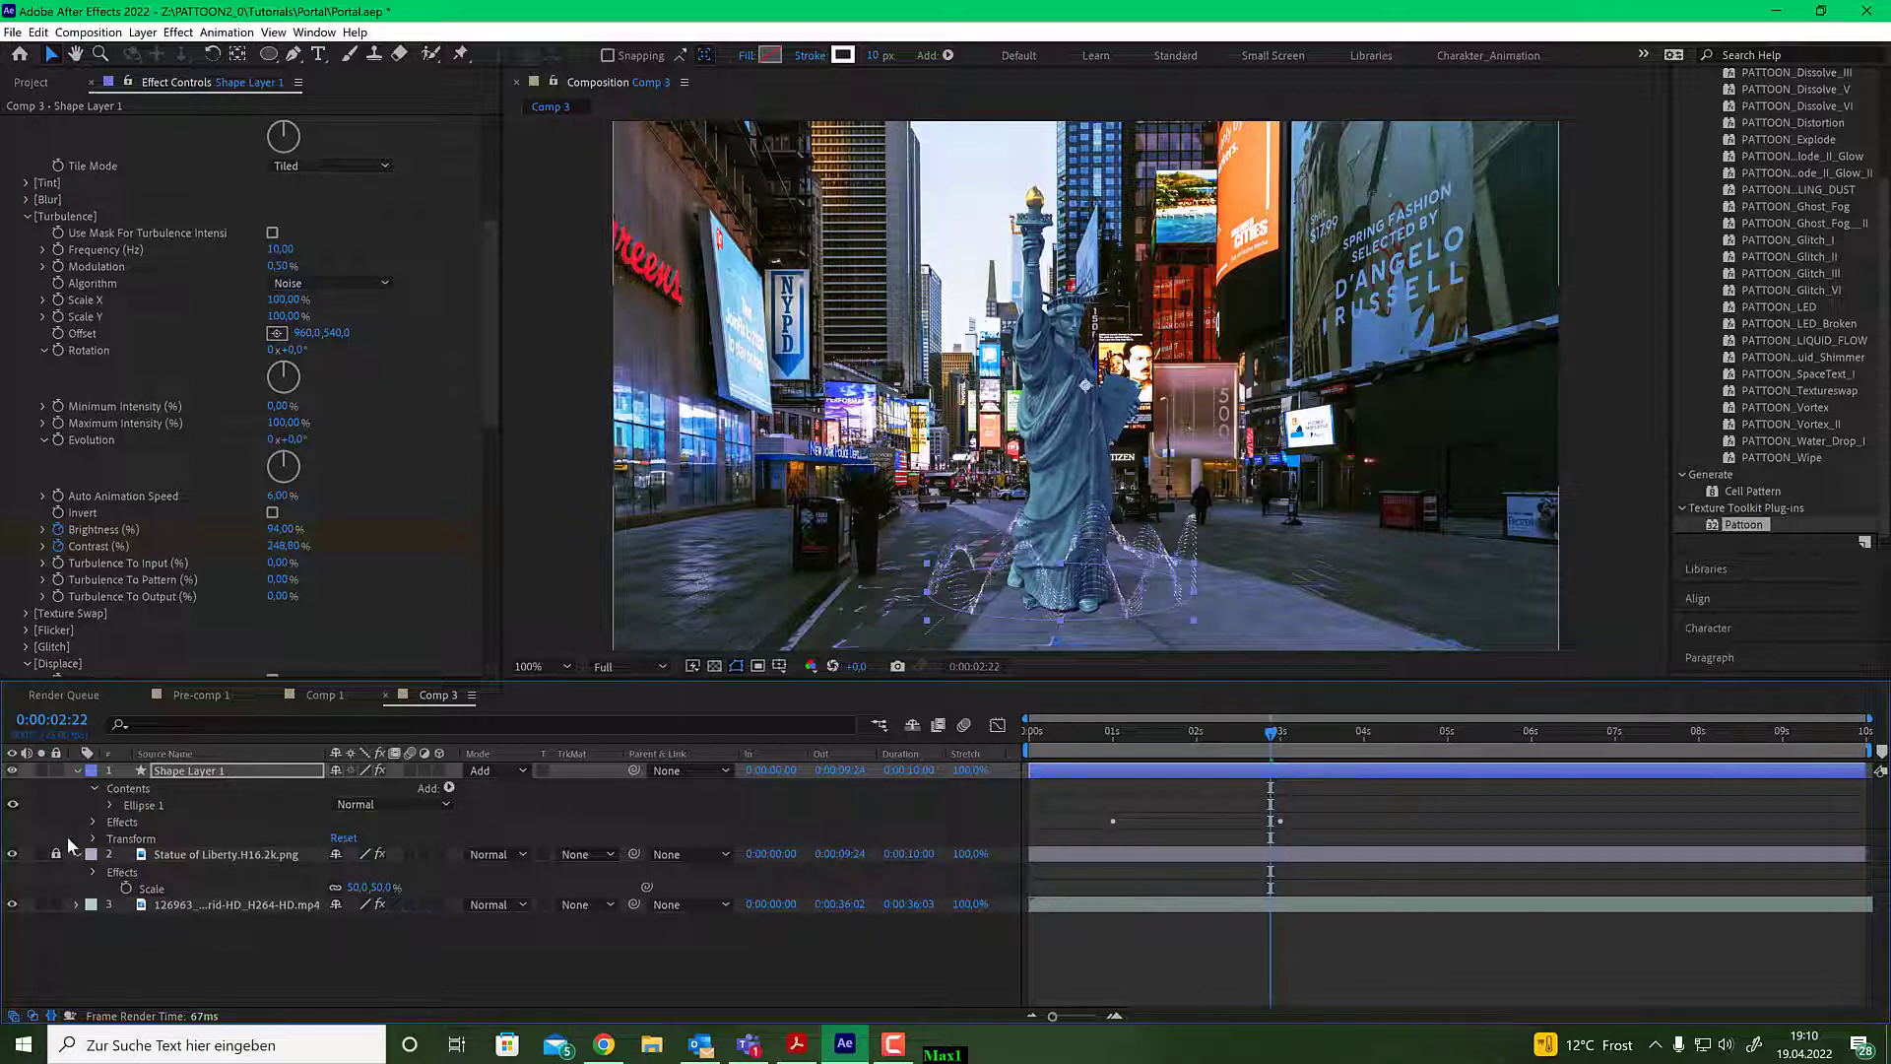
Find the Glow effect from the Stylize category and apply it to Shape Layer 1 after Pattoon.
scroll(179, 243, up, 5)
scroll(177, 243, up, 1)
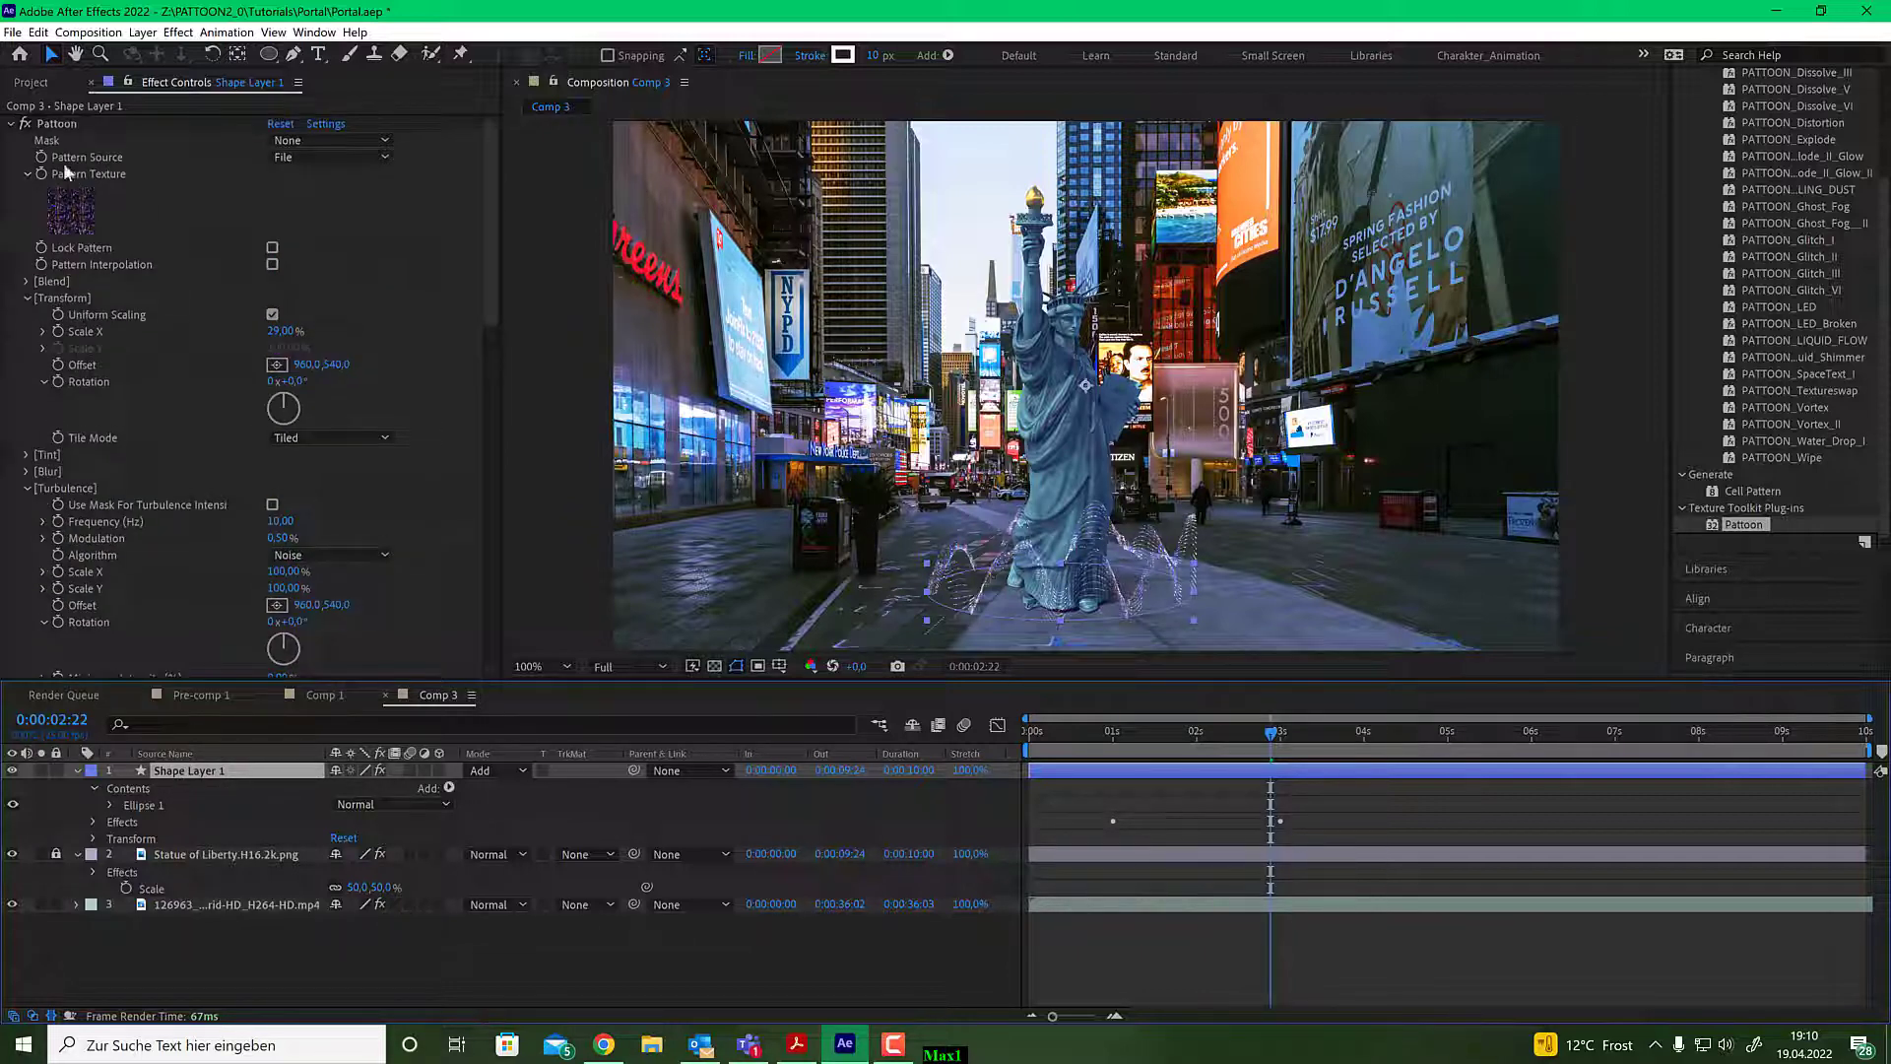
click(13, 124)
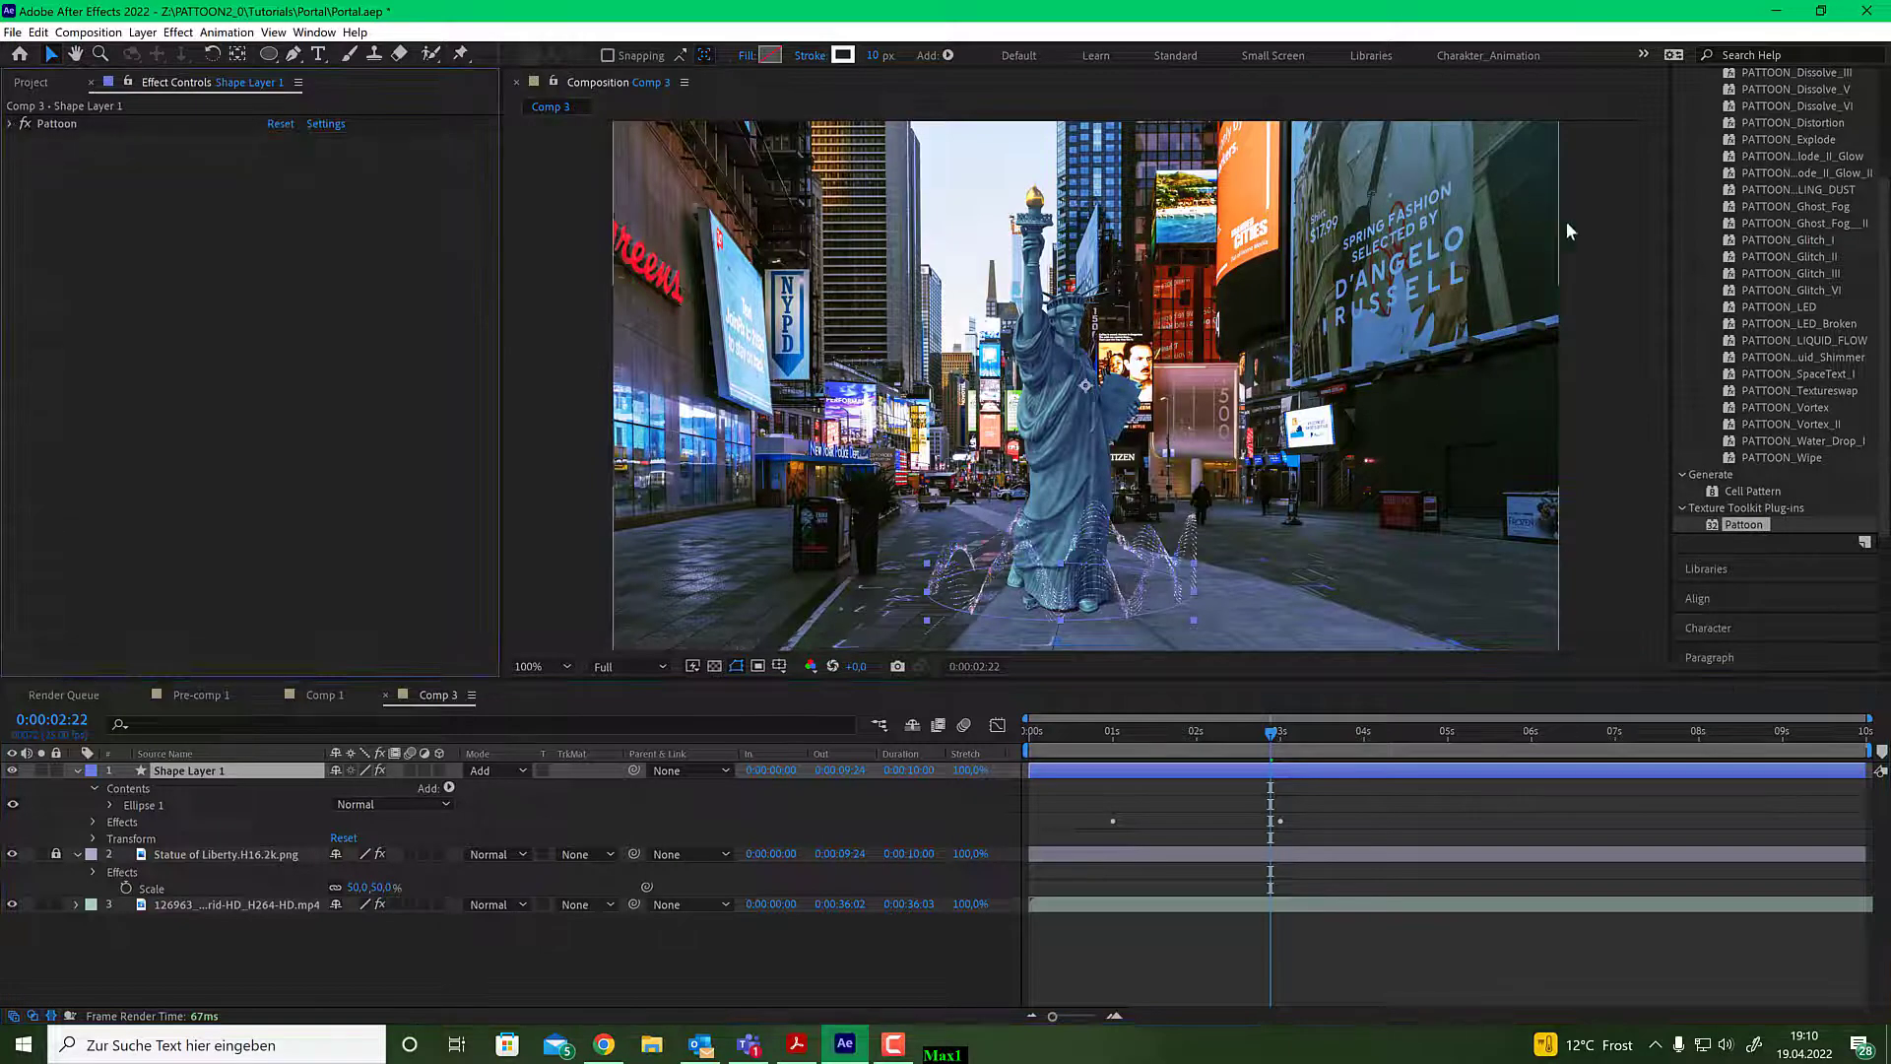
scroll(1747, 292, up, 4)
click(1781, 161)
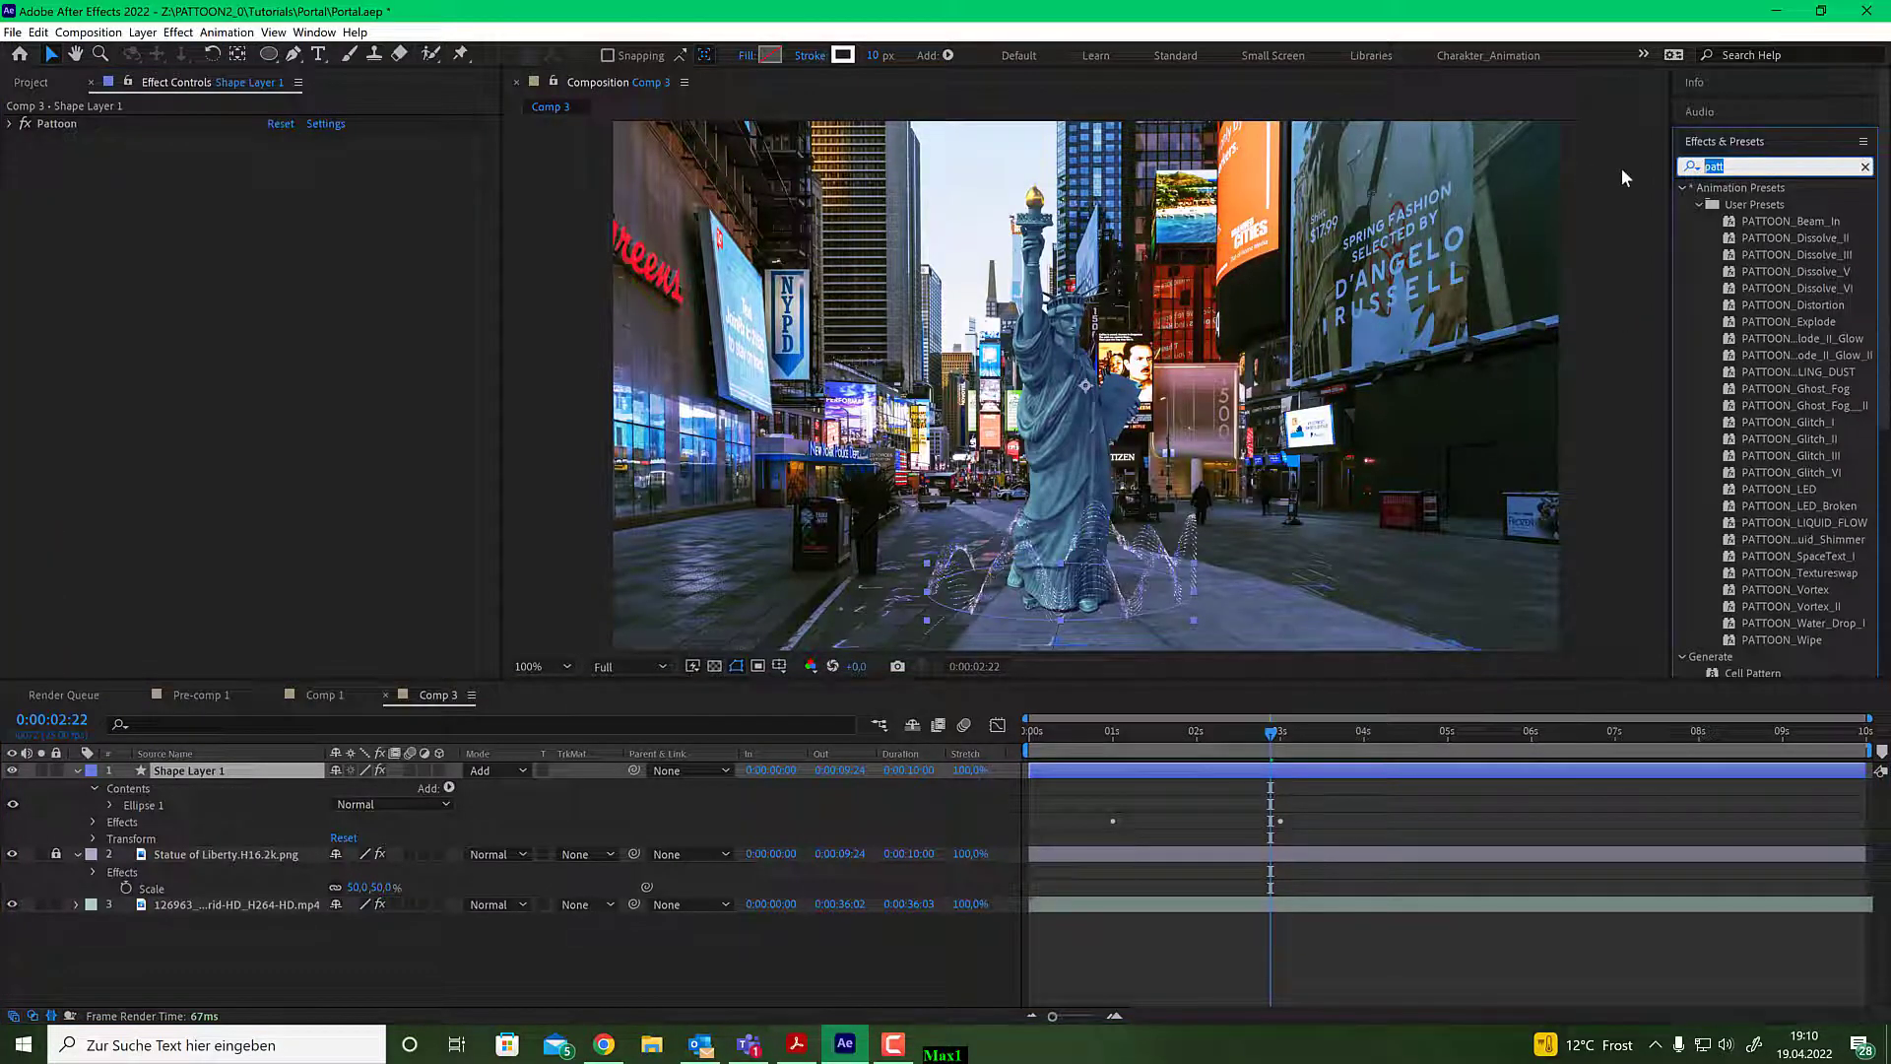
text(glow)
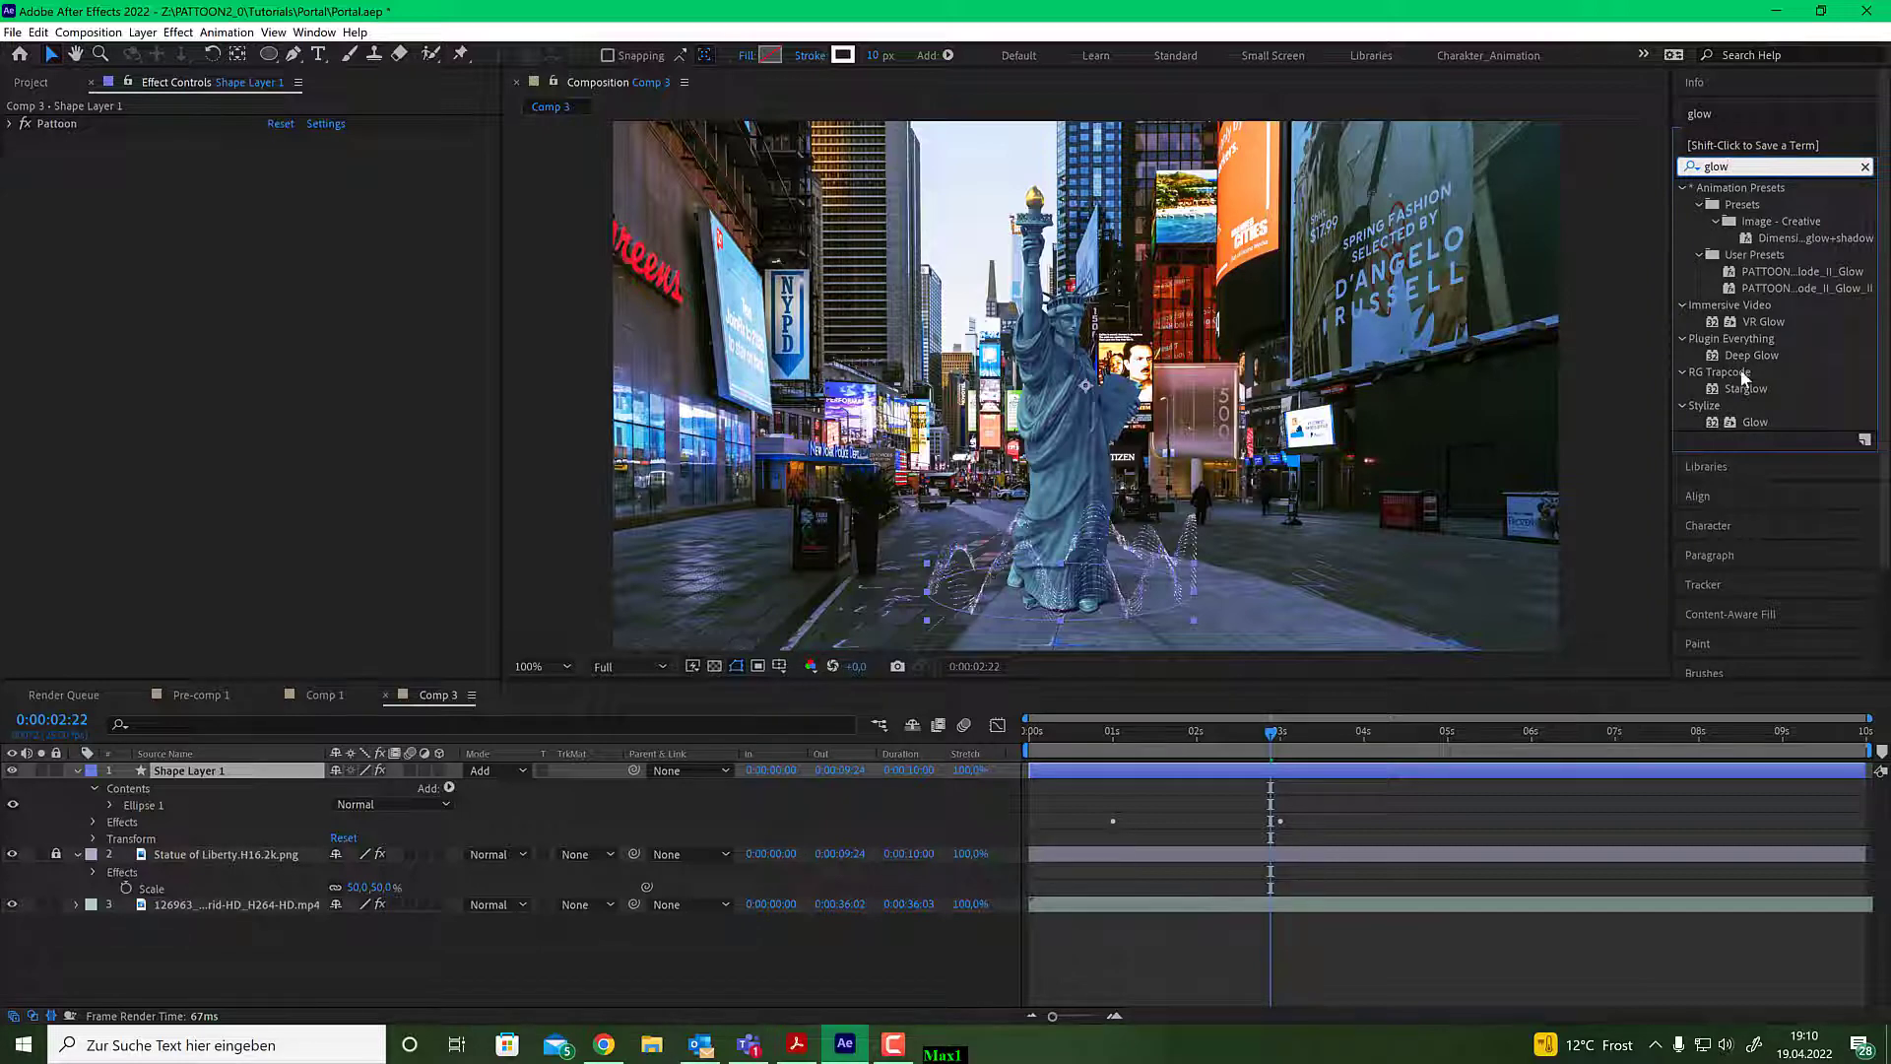
double_click(1751, 423)
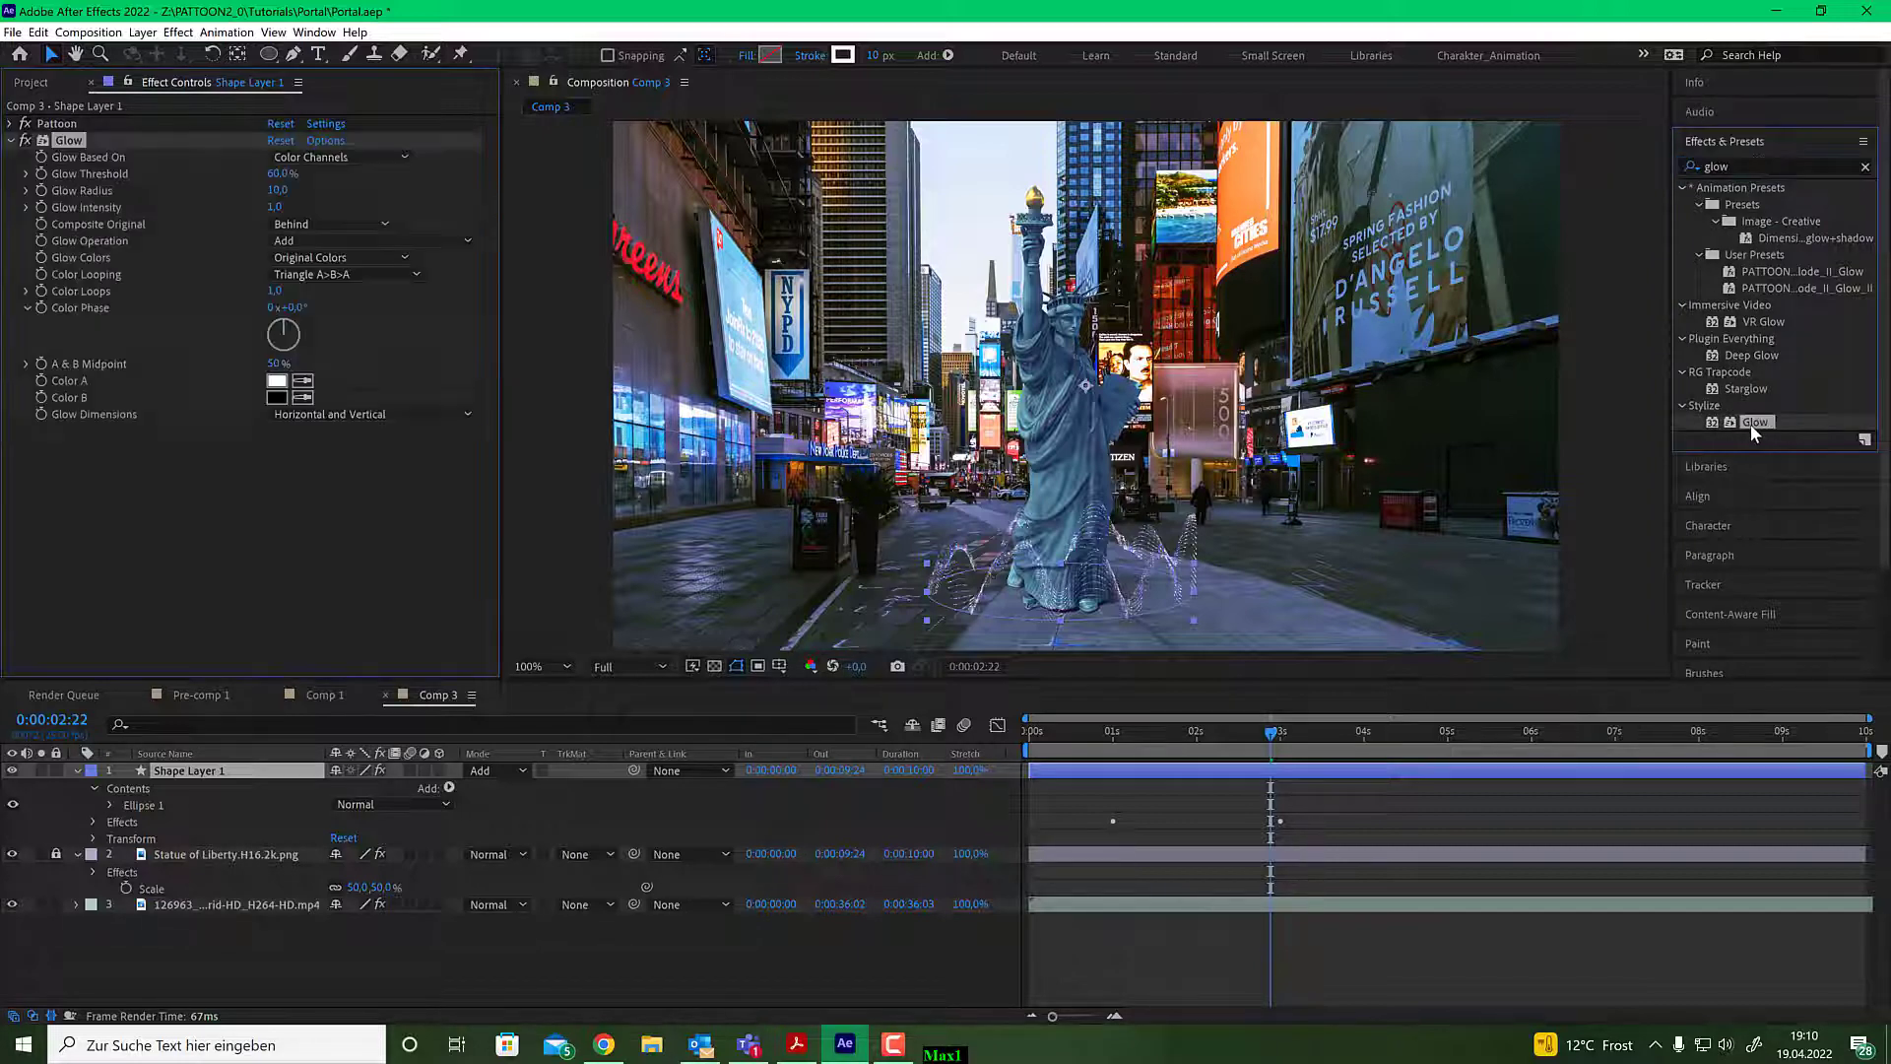
Solo Shape Layer 1 to inspect the glowing ring up close without the other layers.
key(period)
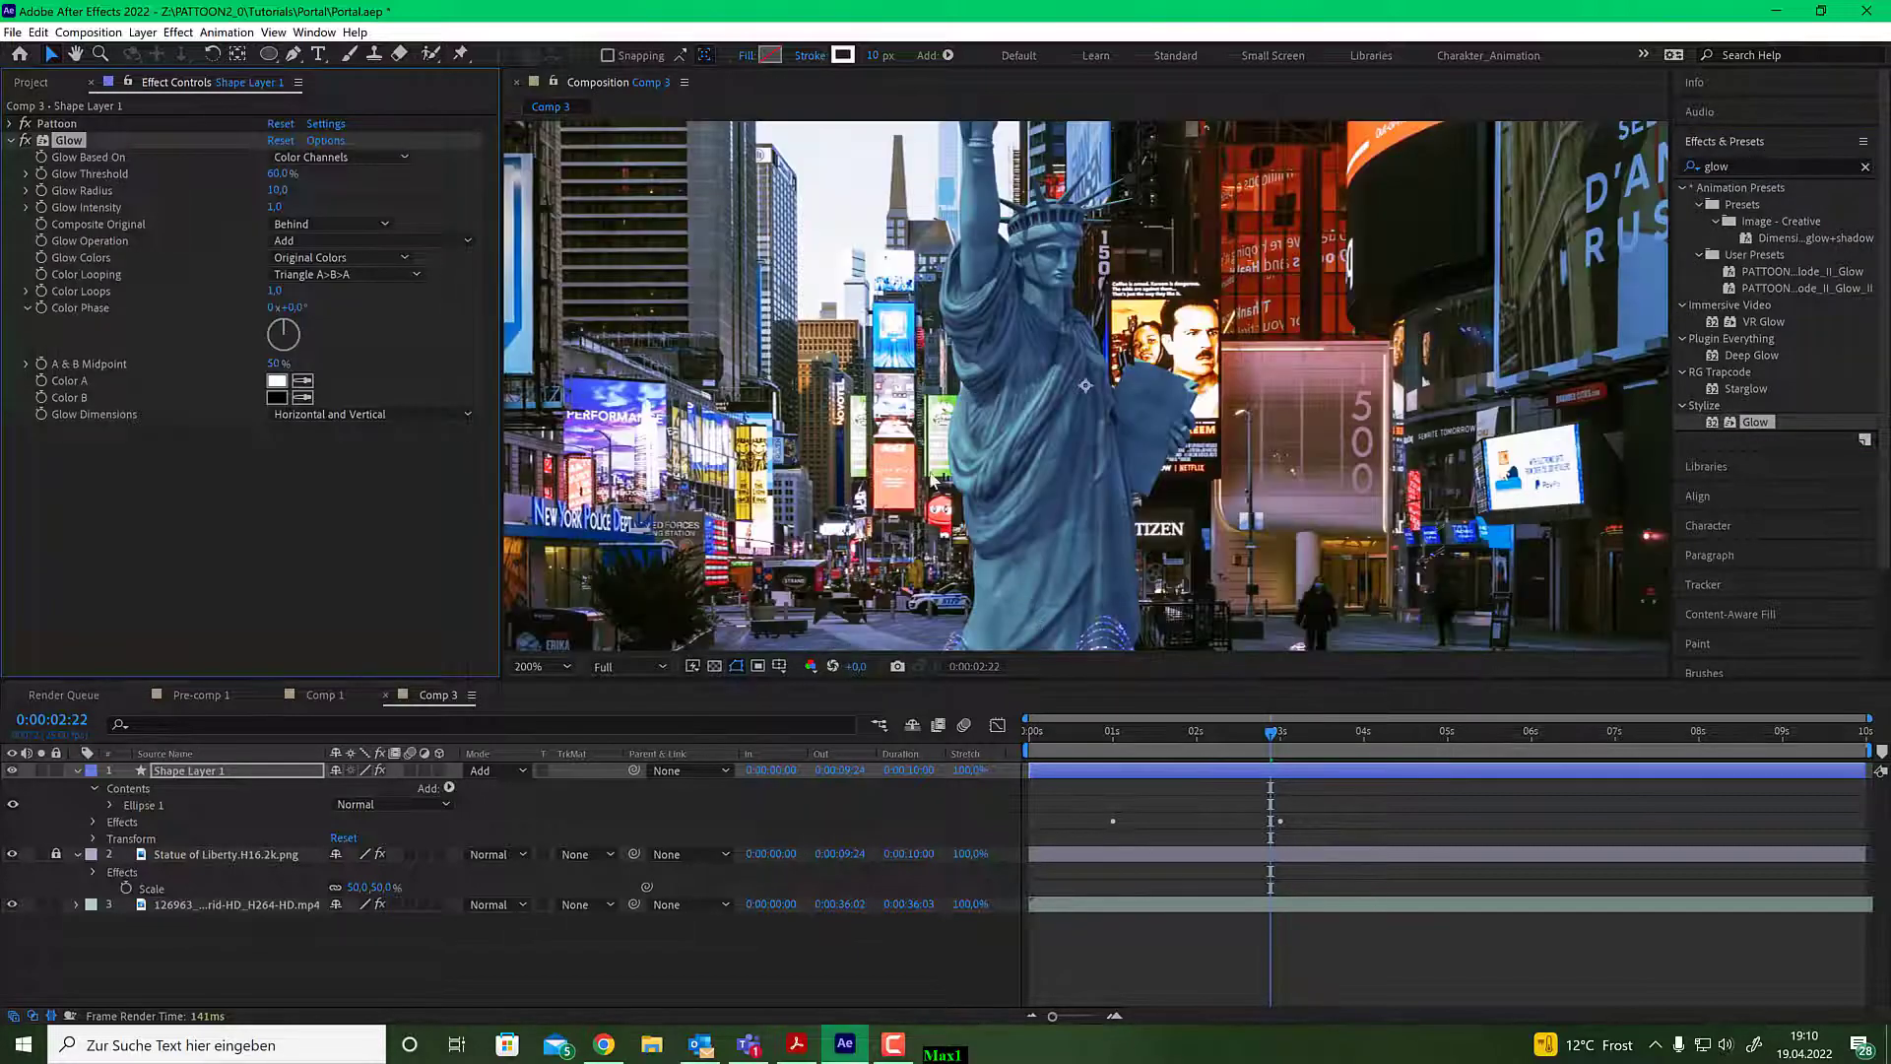
drag(950, 455, 999, 41)
key(period)
key(v)
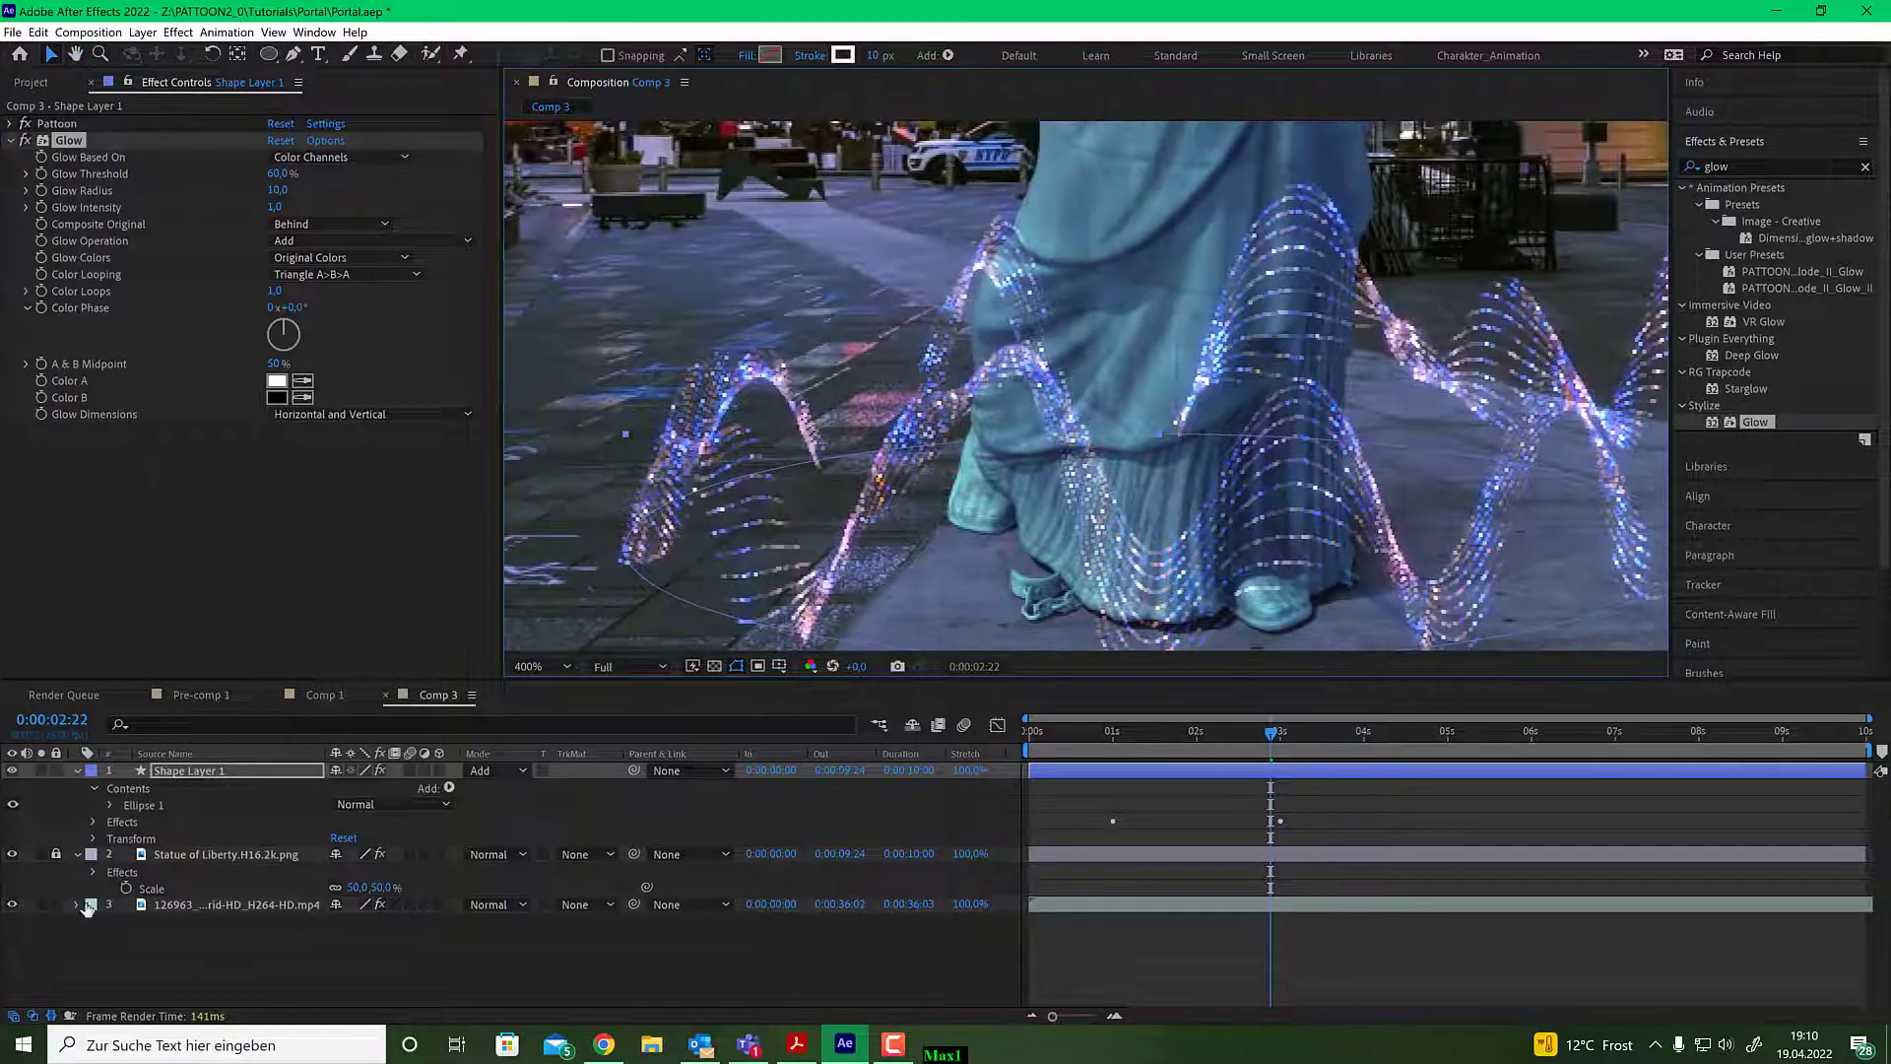
click(41, 771)
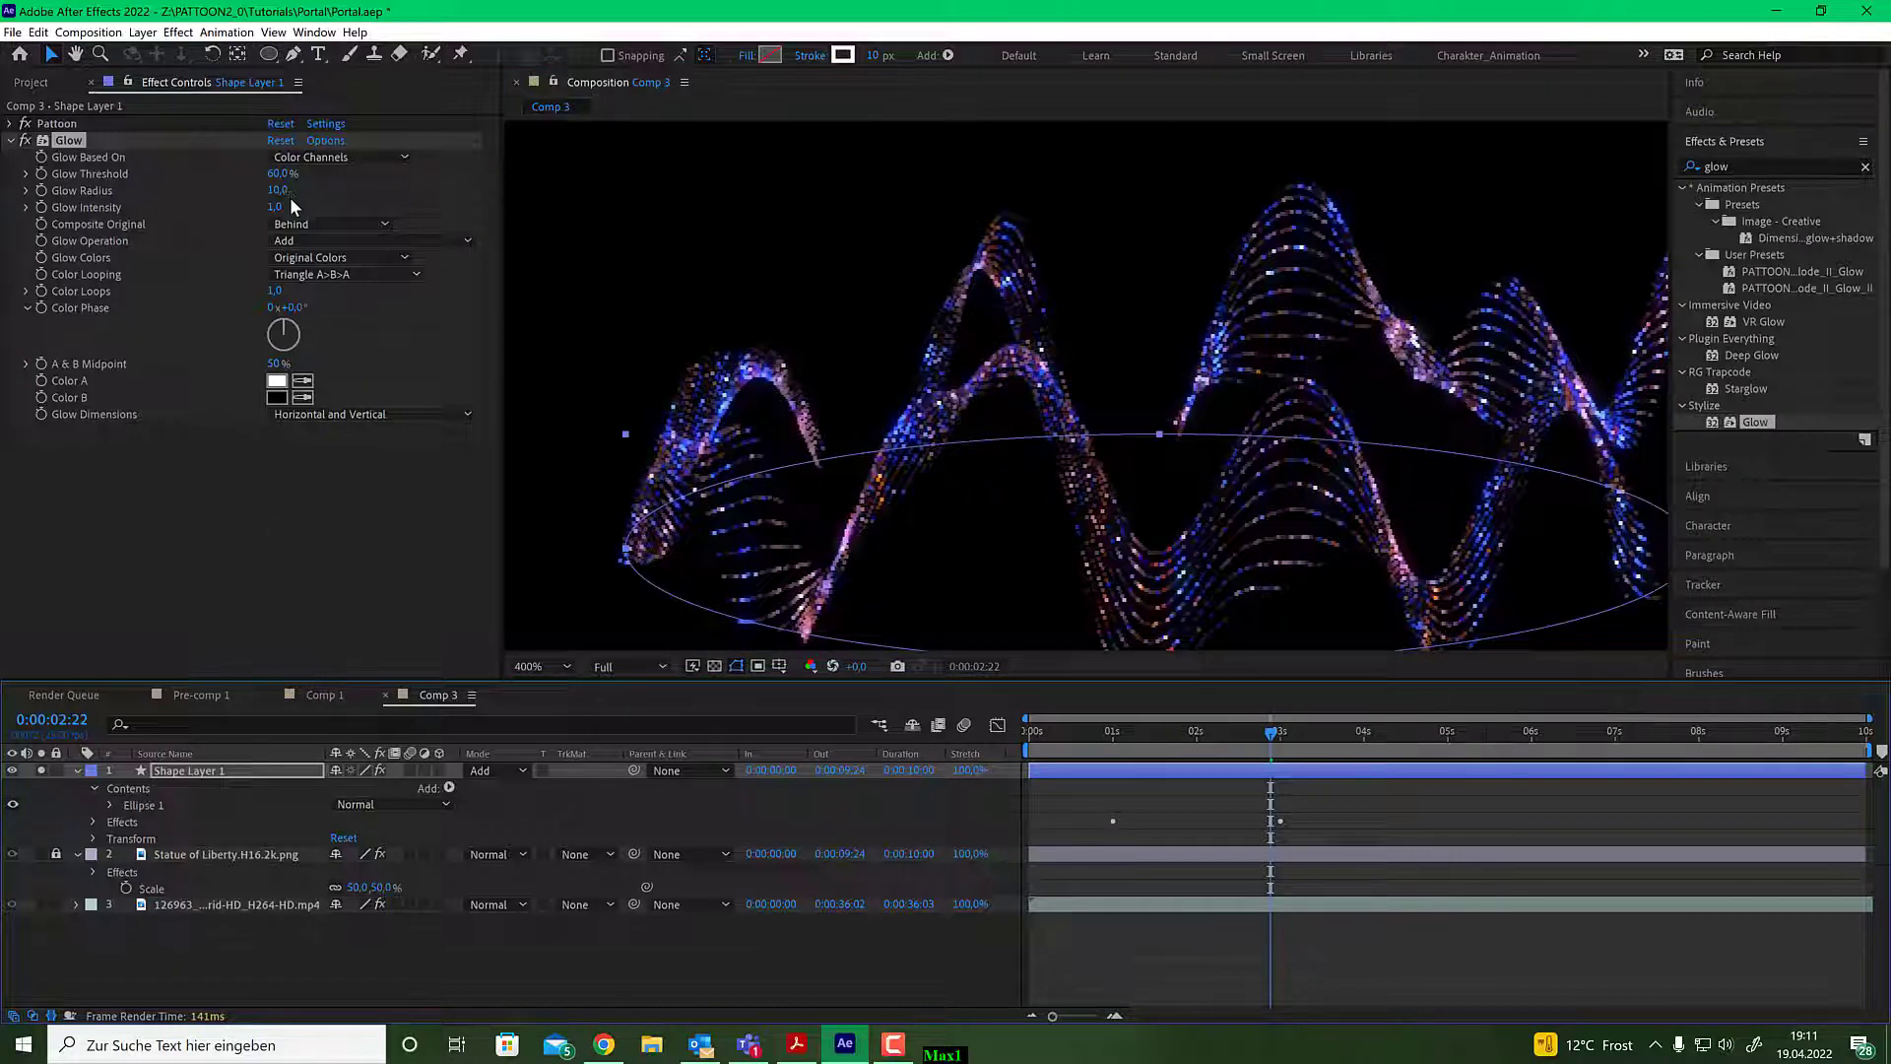
Try out different Glow Threshold values on Shape Layer 1, including 96.5% and 35.3%.
drag(278, 175, 221, 175)
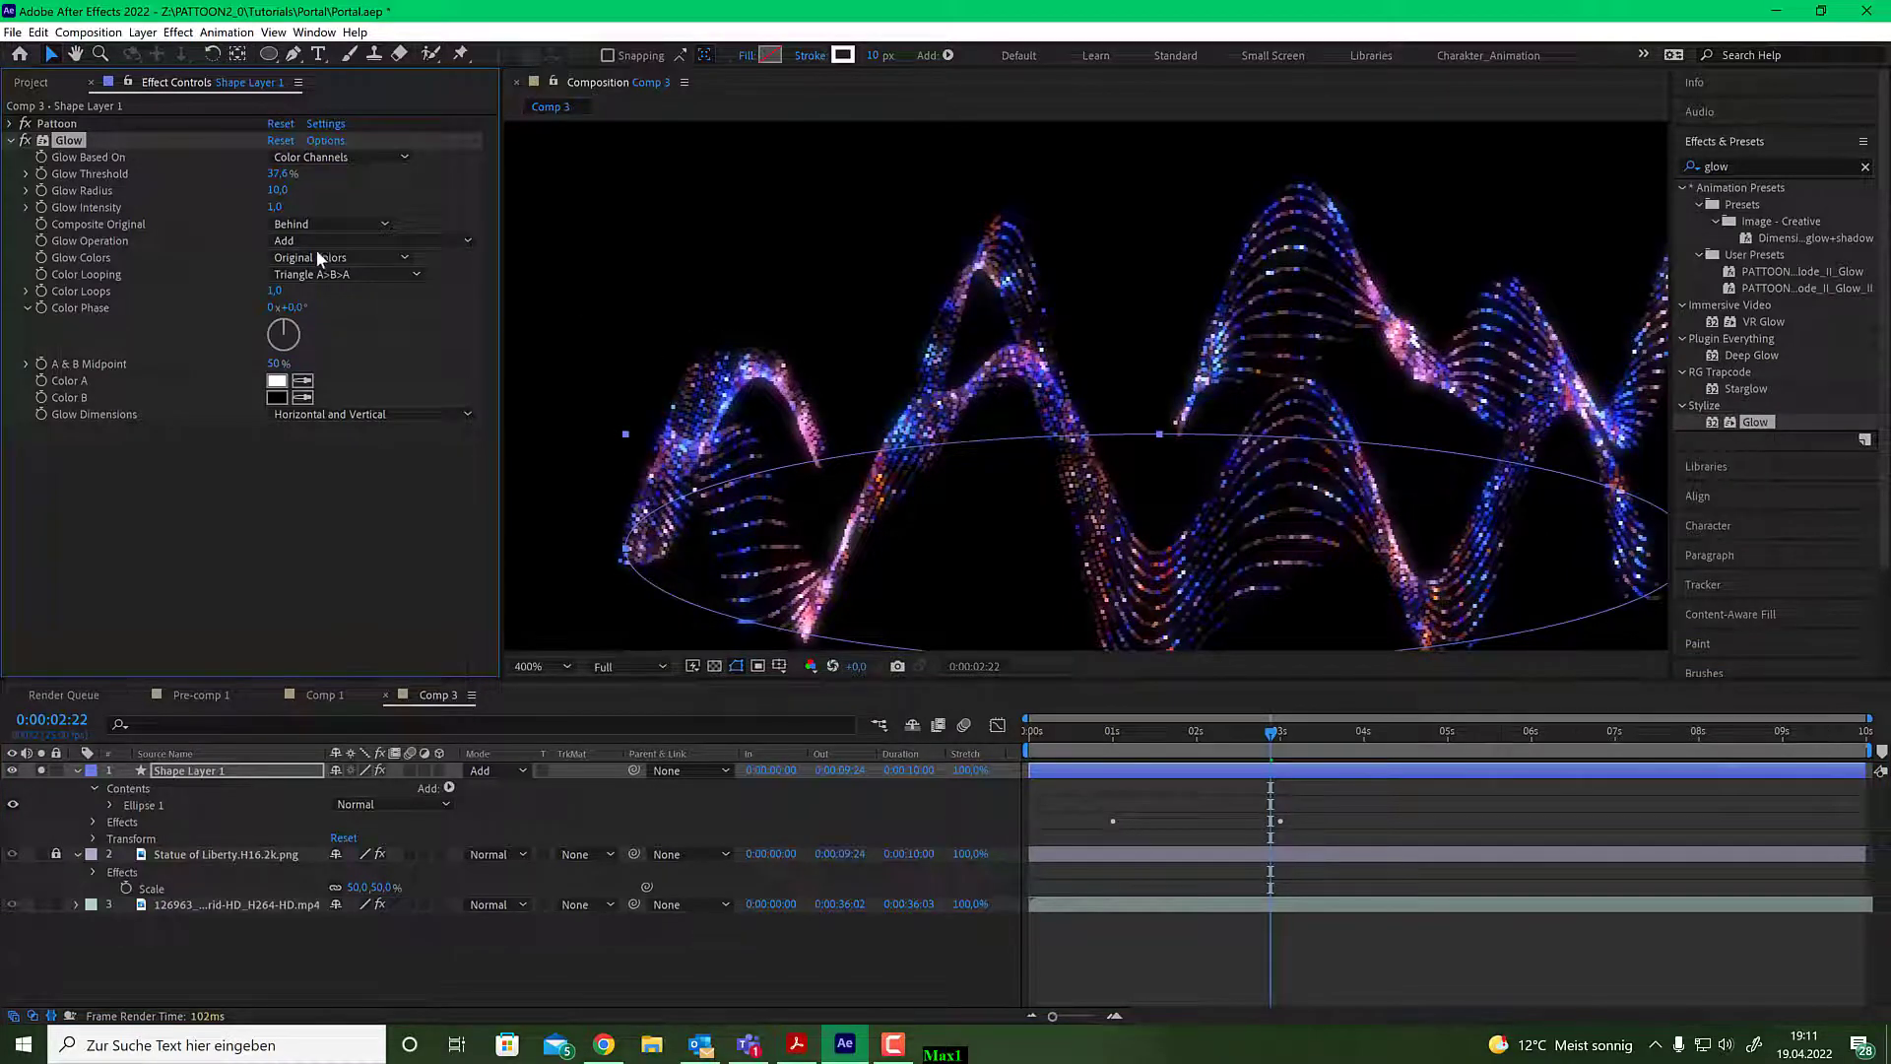
mouse_move(285, 177)
mouse_down()
mouse_move(155, 175)
mouse_move(251, 172)
mouse_up()
click(283, 173)
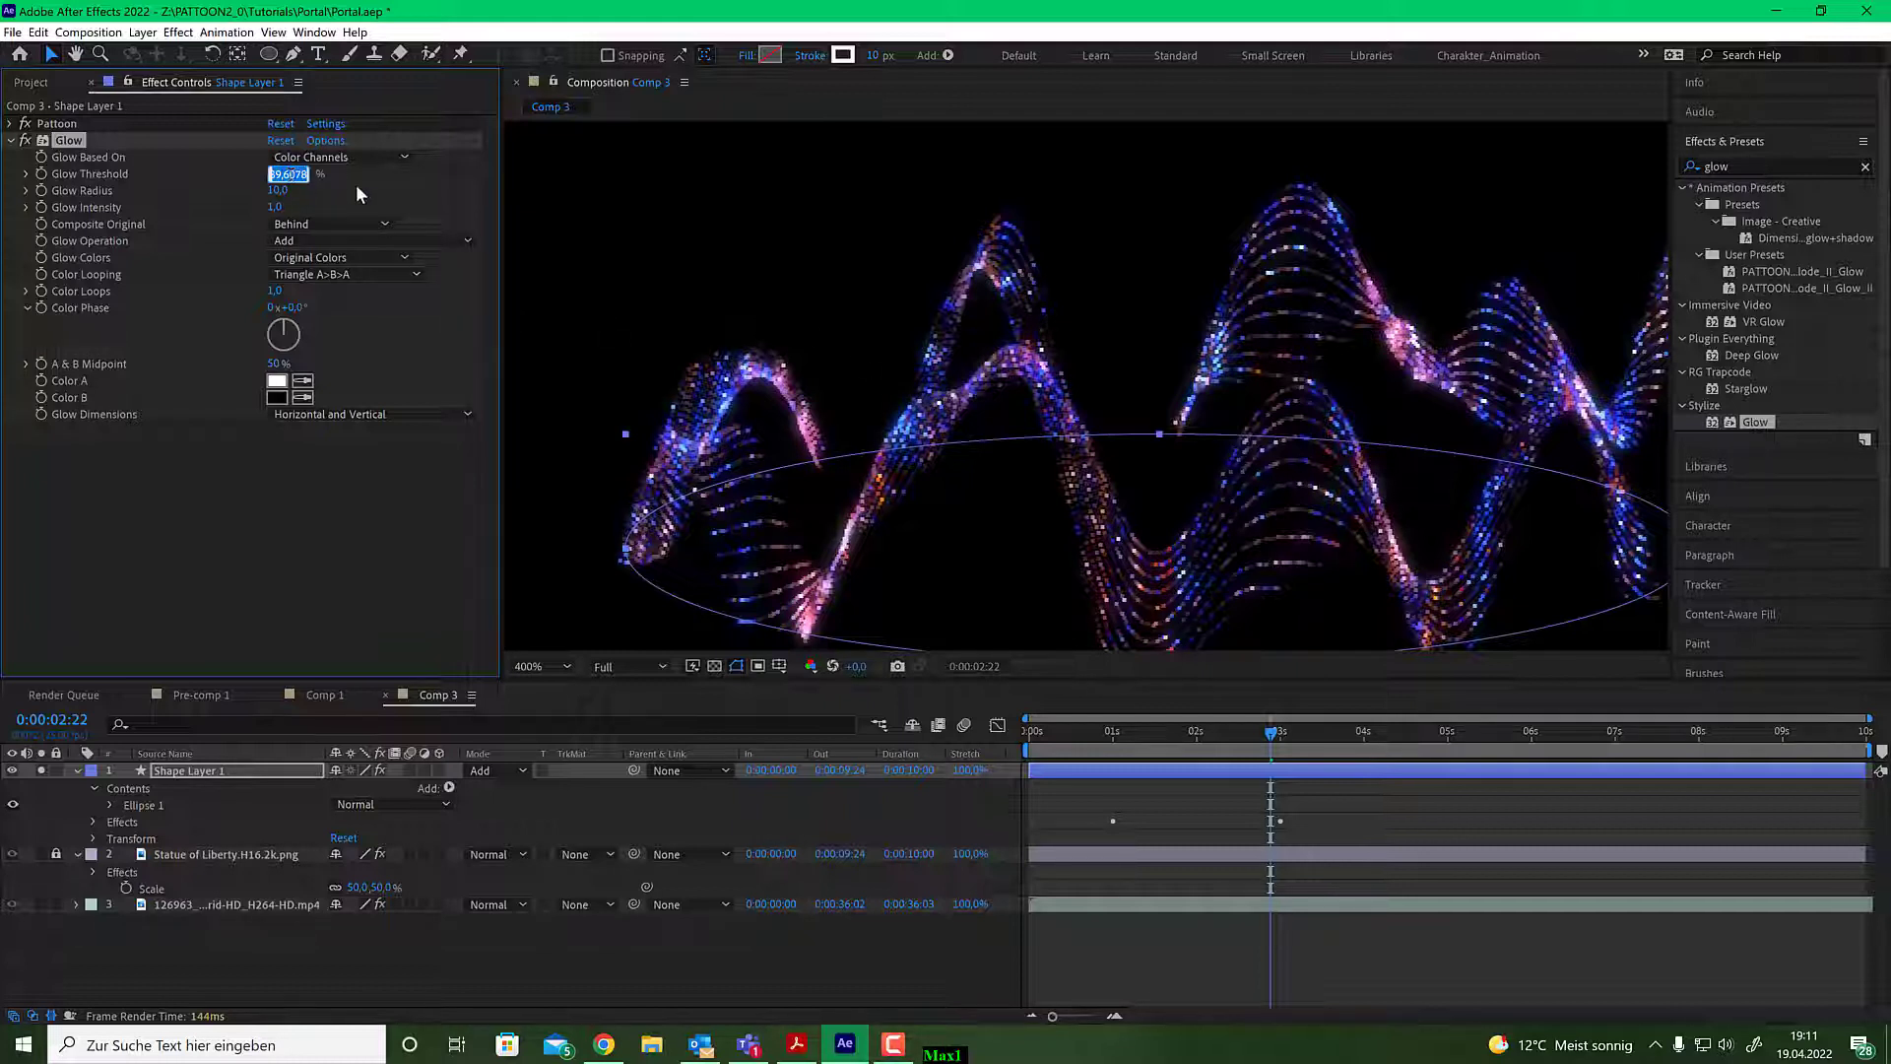
text(96,5)
key(Return)
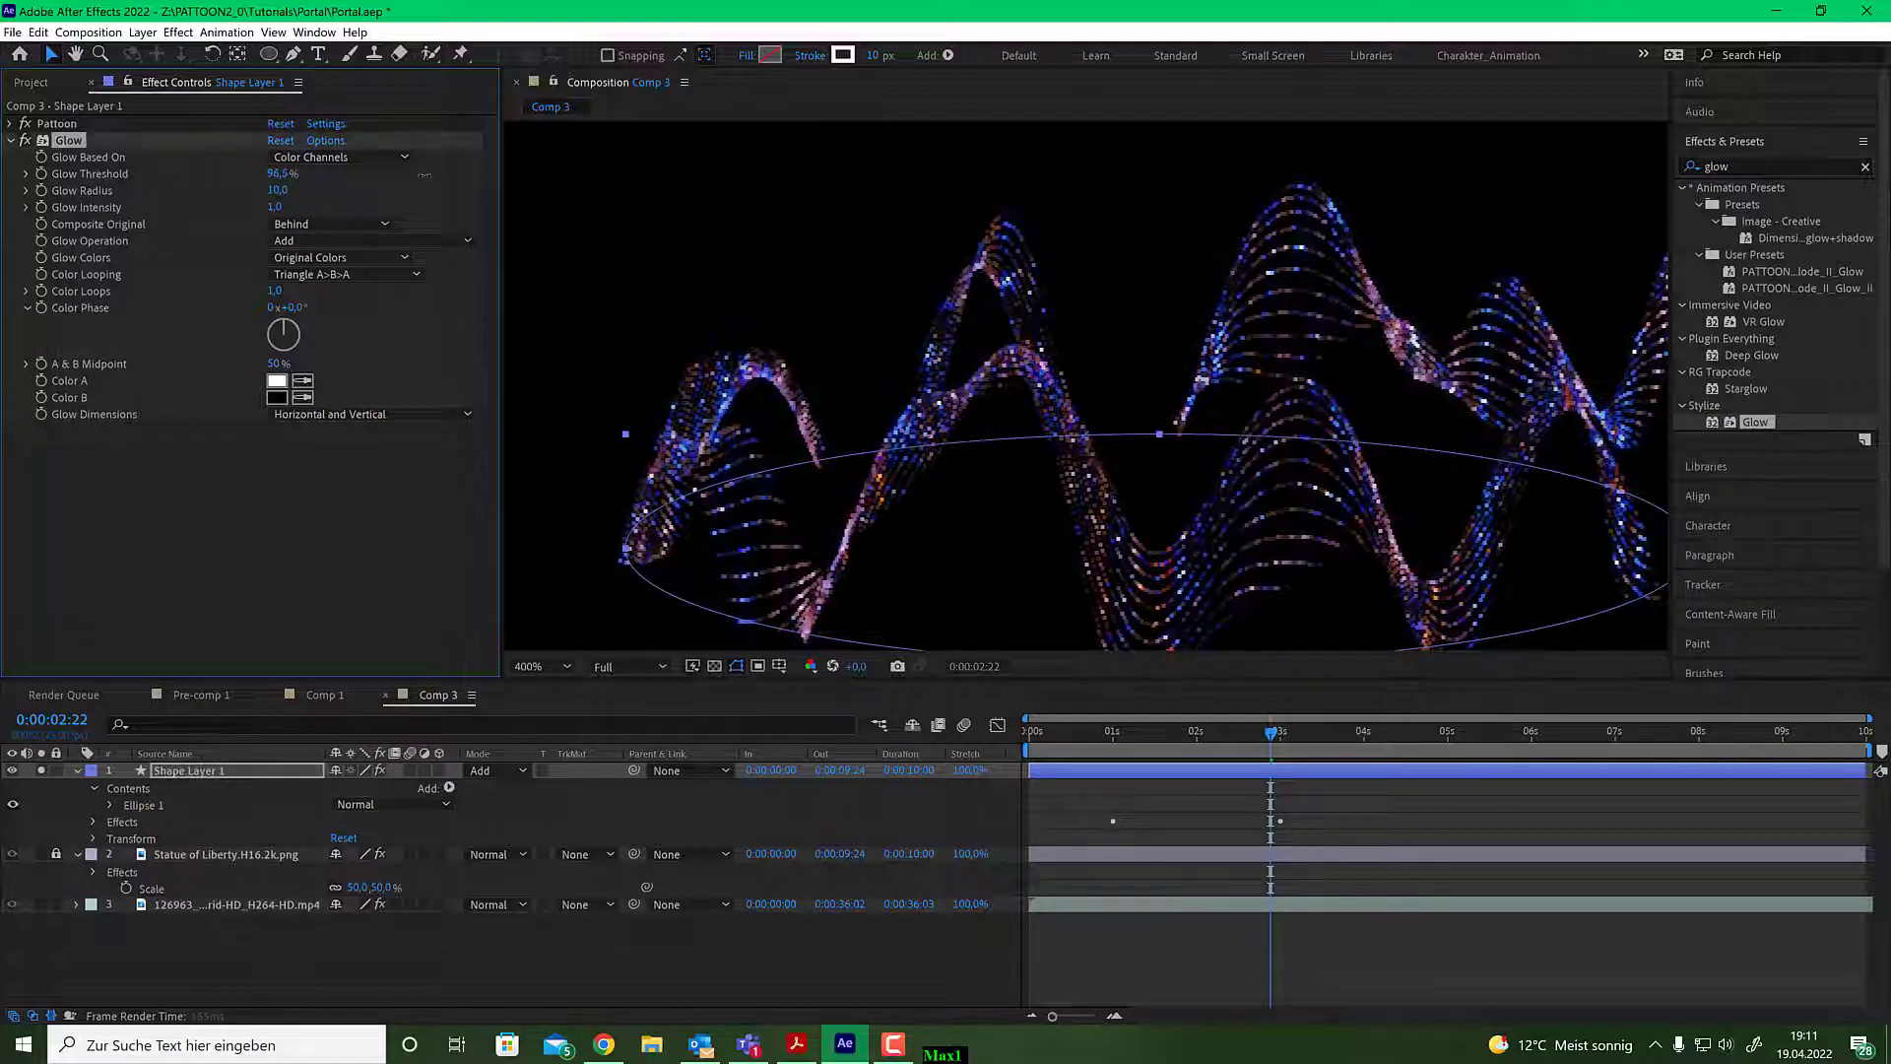
mouse_move(284, 174)
mouse_down()
mouse_move(226, 173)
mouse_move(290, 190)
mouse_up()
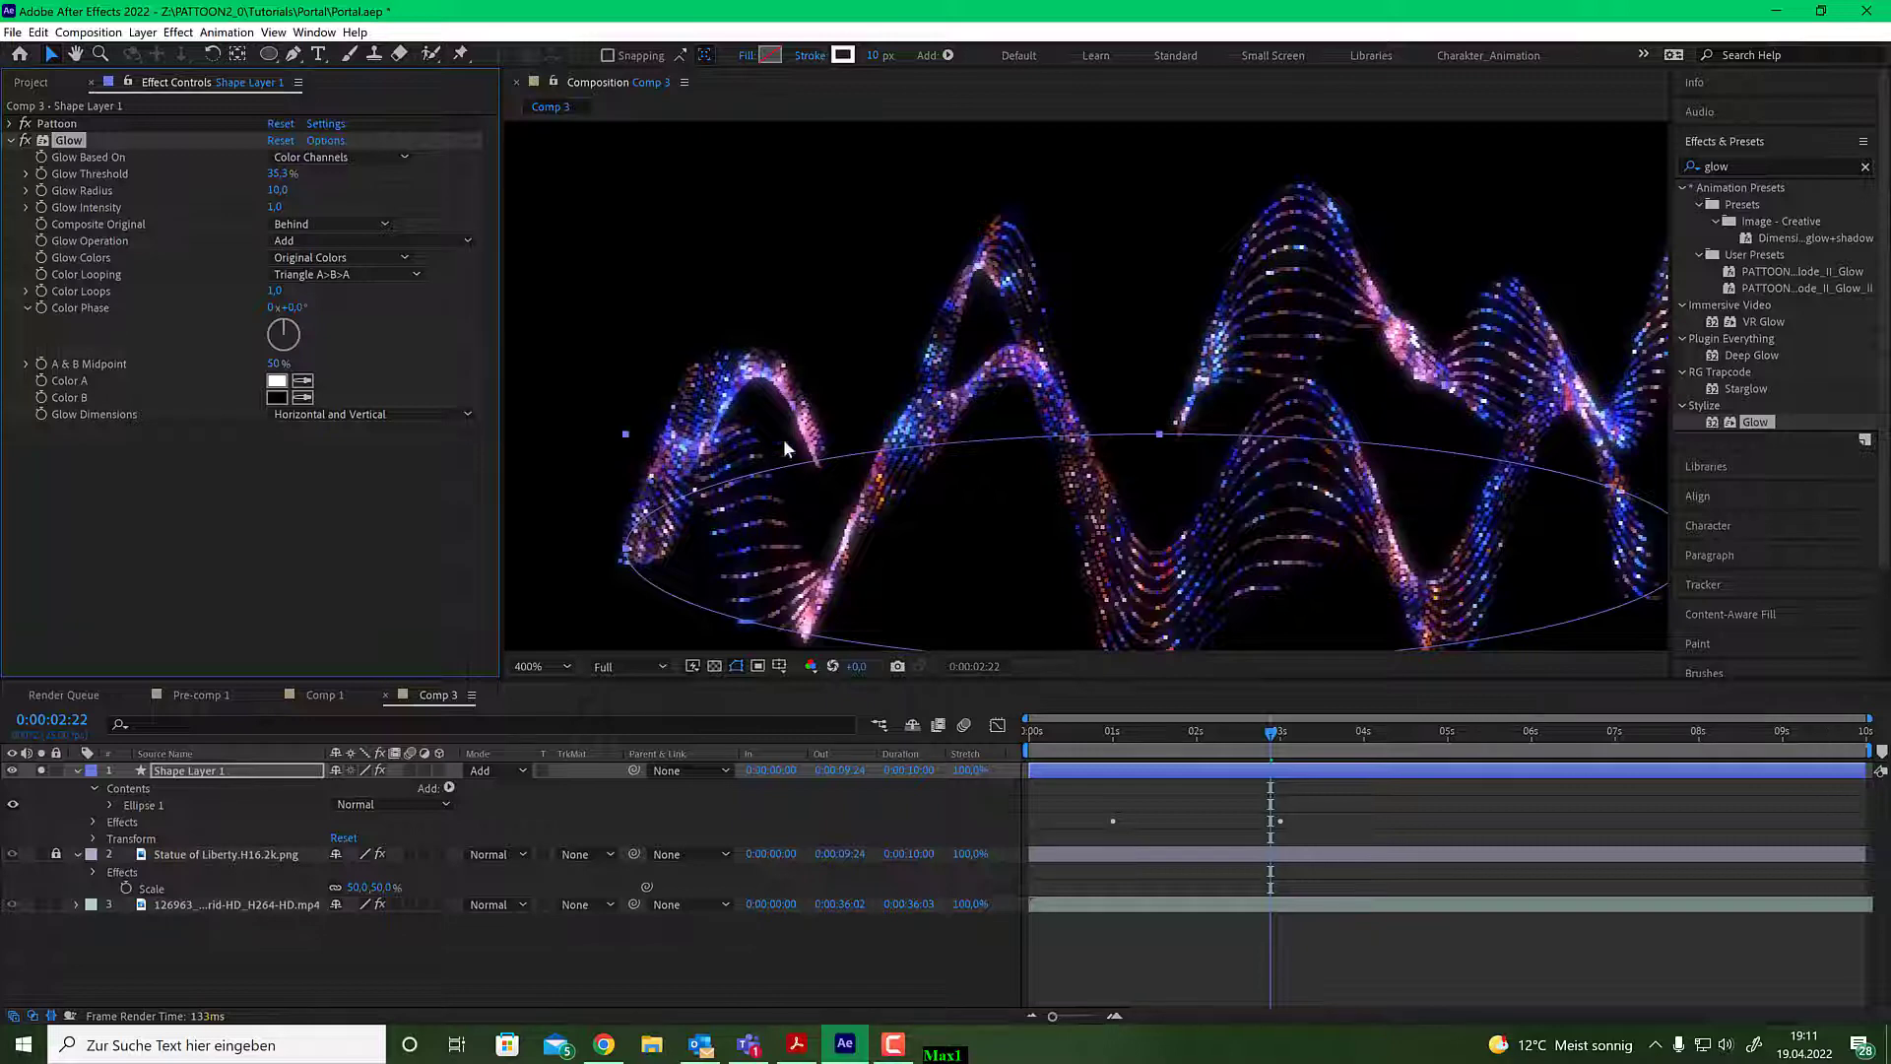
Set the Glow Radius to 1 and the Glow Threshold to 35%.
click(277, 191)
text(1)
key(Return)
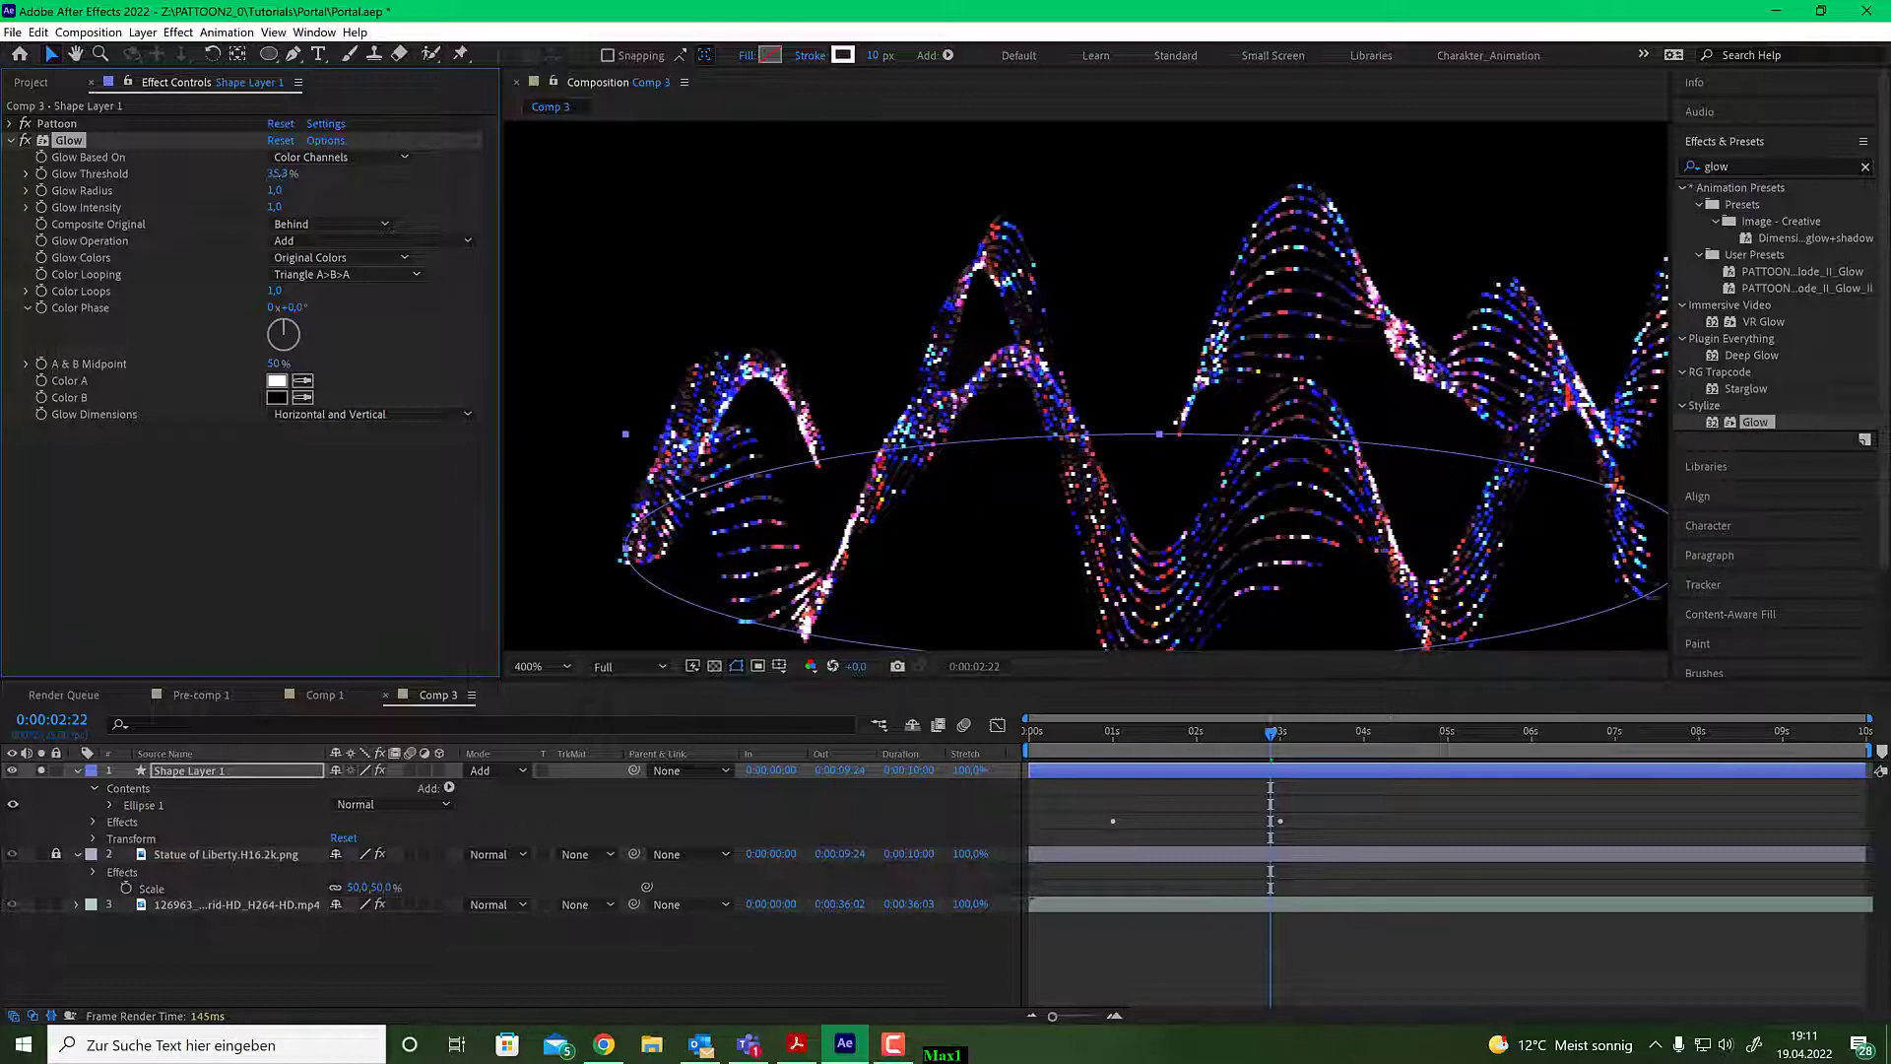
drag(282, 173, 279, 173)
click(273, 173)
double_click(273, 173)
text(35)
key(Return)
Reduce the Glow Intensity to 0.5.
click(274, 207)
text(,5)
key(Return)
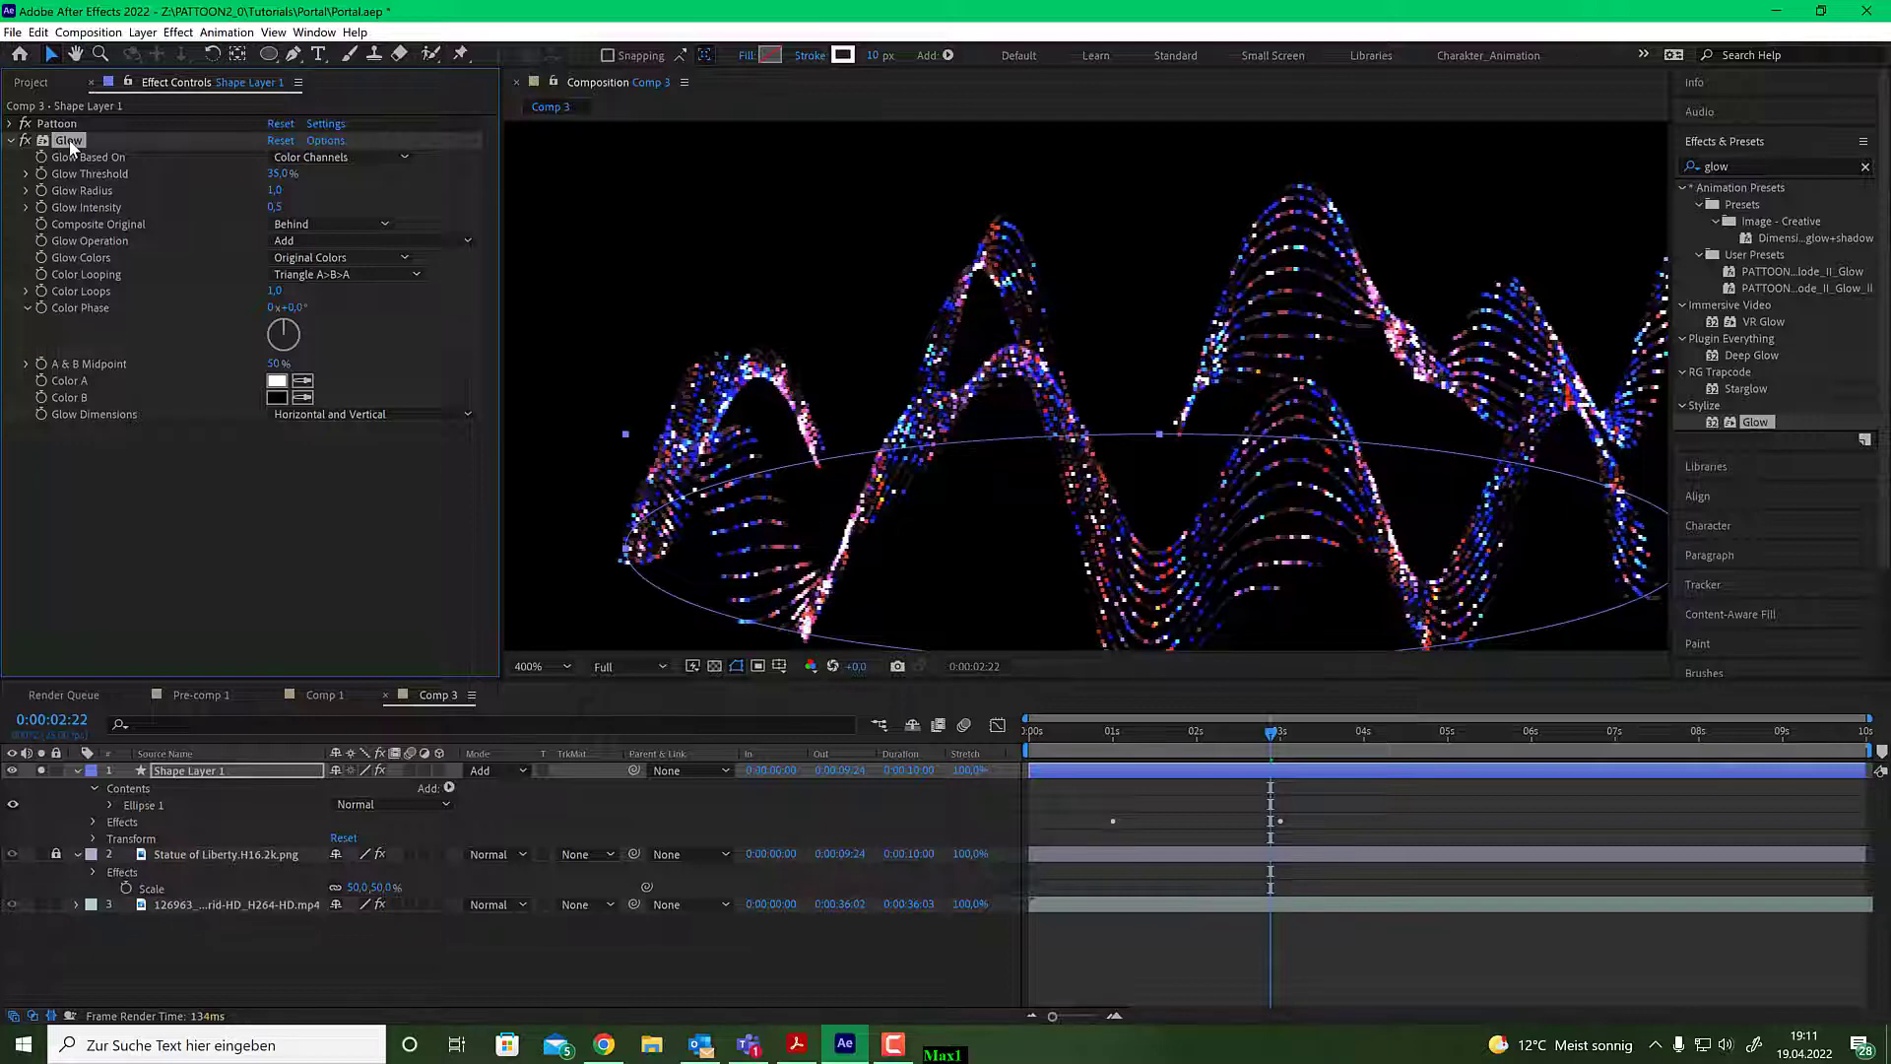
Duplicate the Glow effect and set the copy's Glow Radius to 38 and Glow Intensity to 1.
key(ctrl+d)
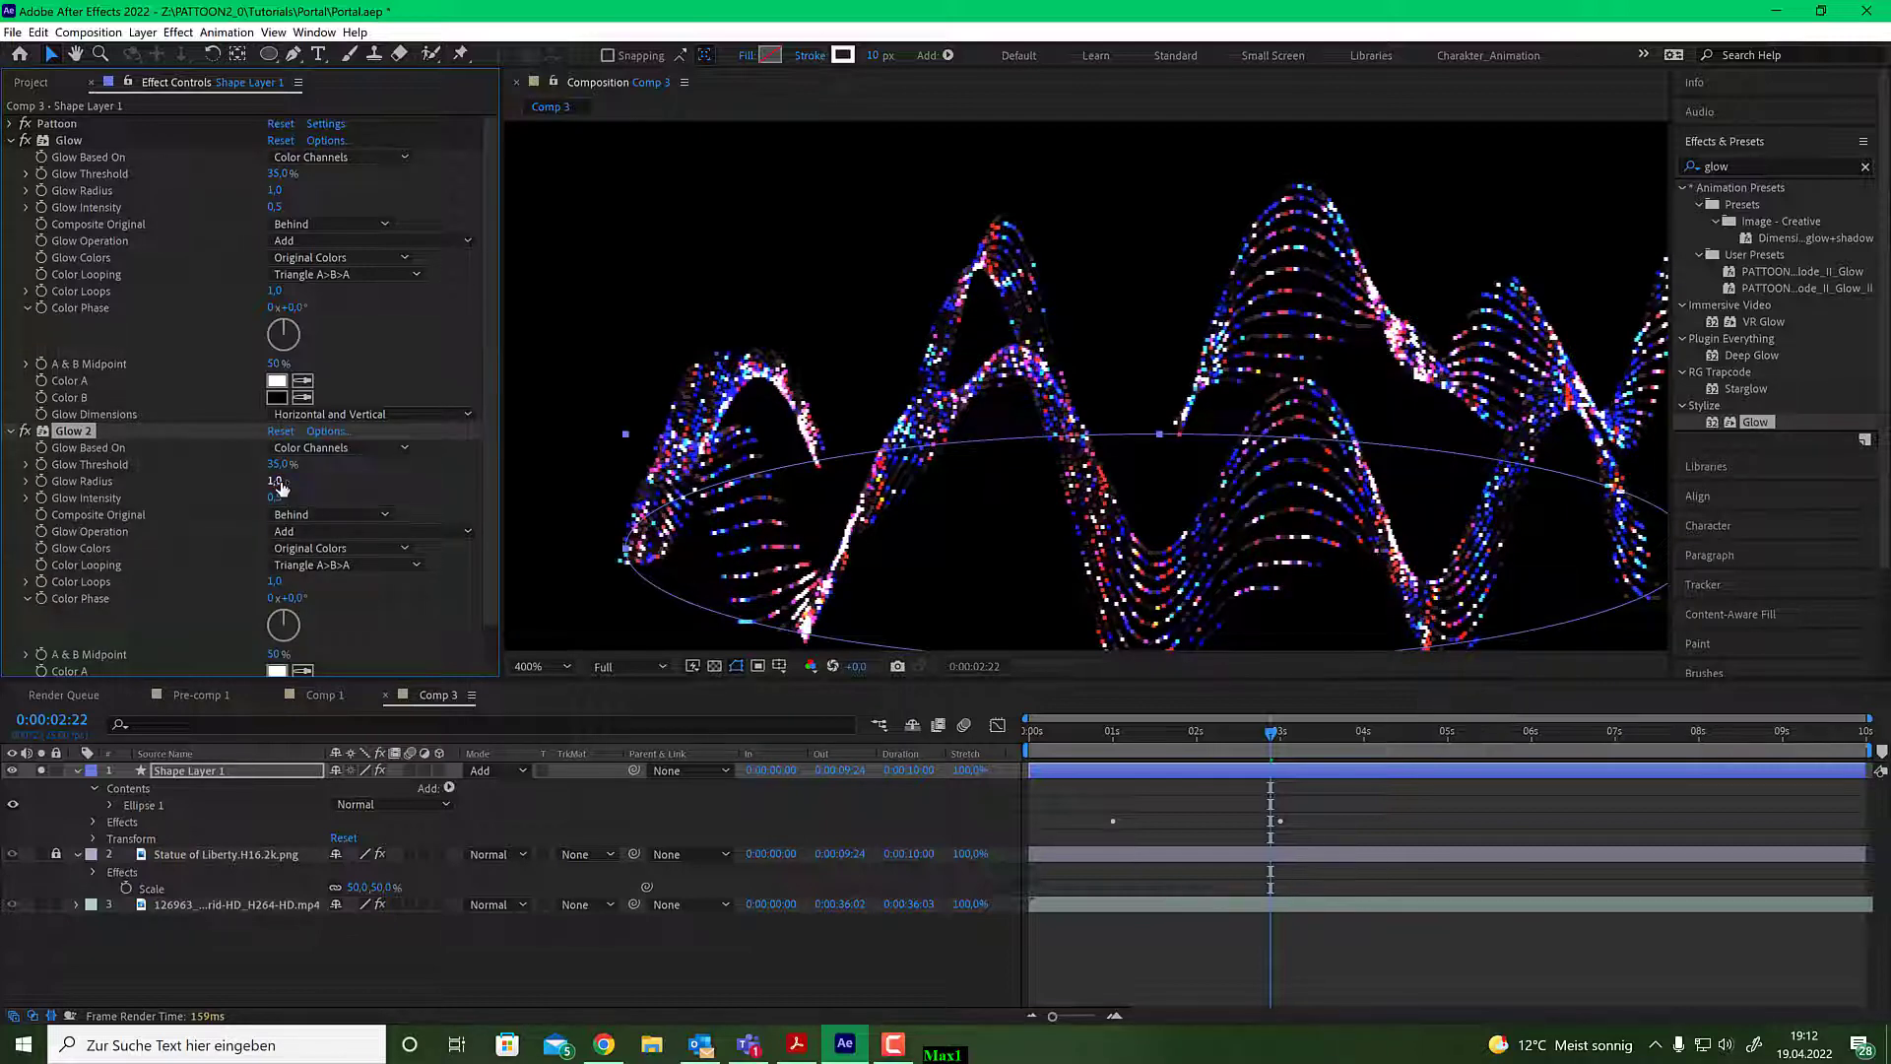
drag(291, 481, 310, 480)
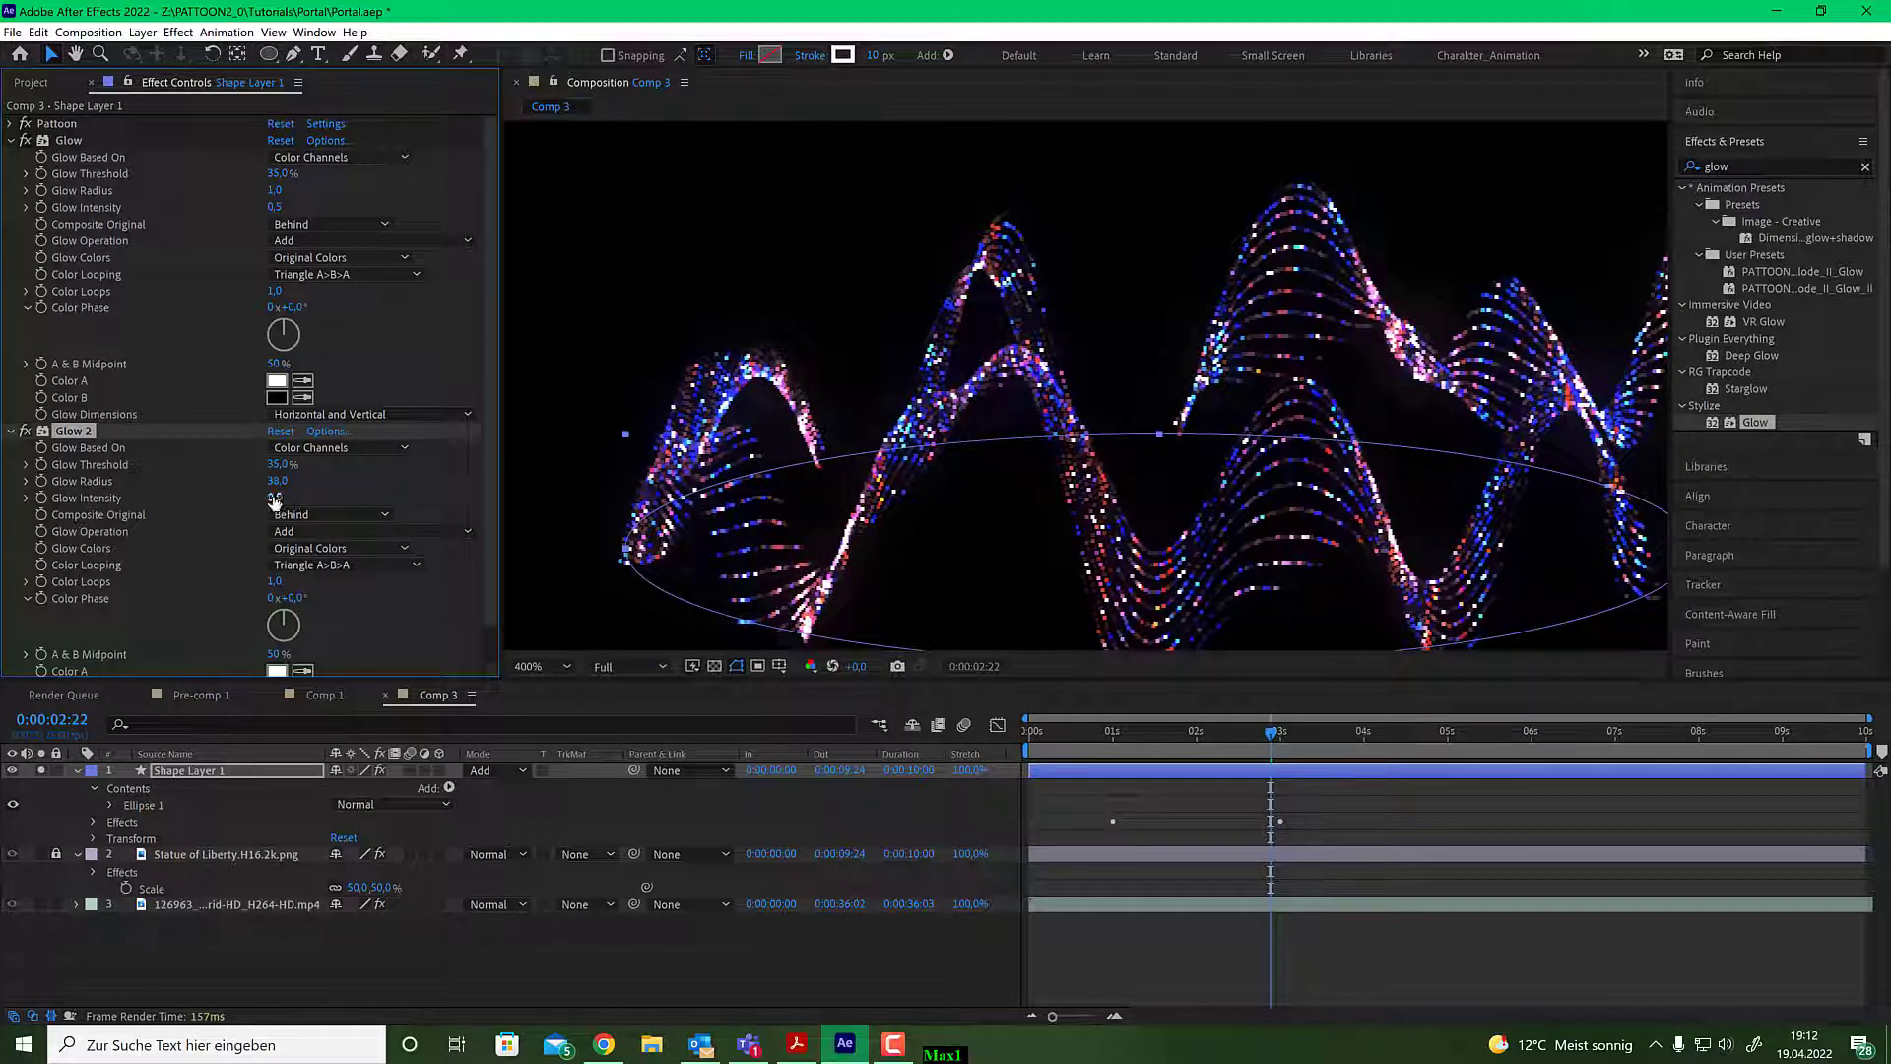
click(275, 498)
text(1)
key(Return)
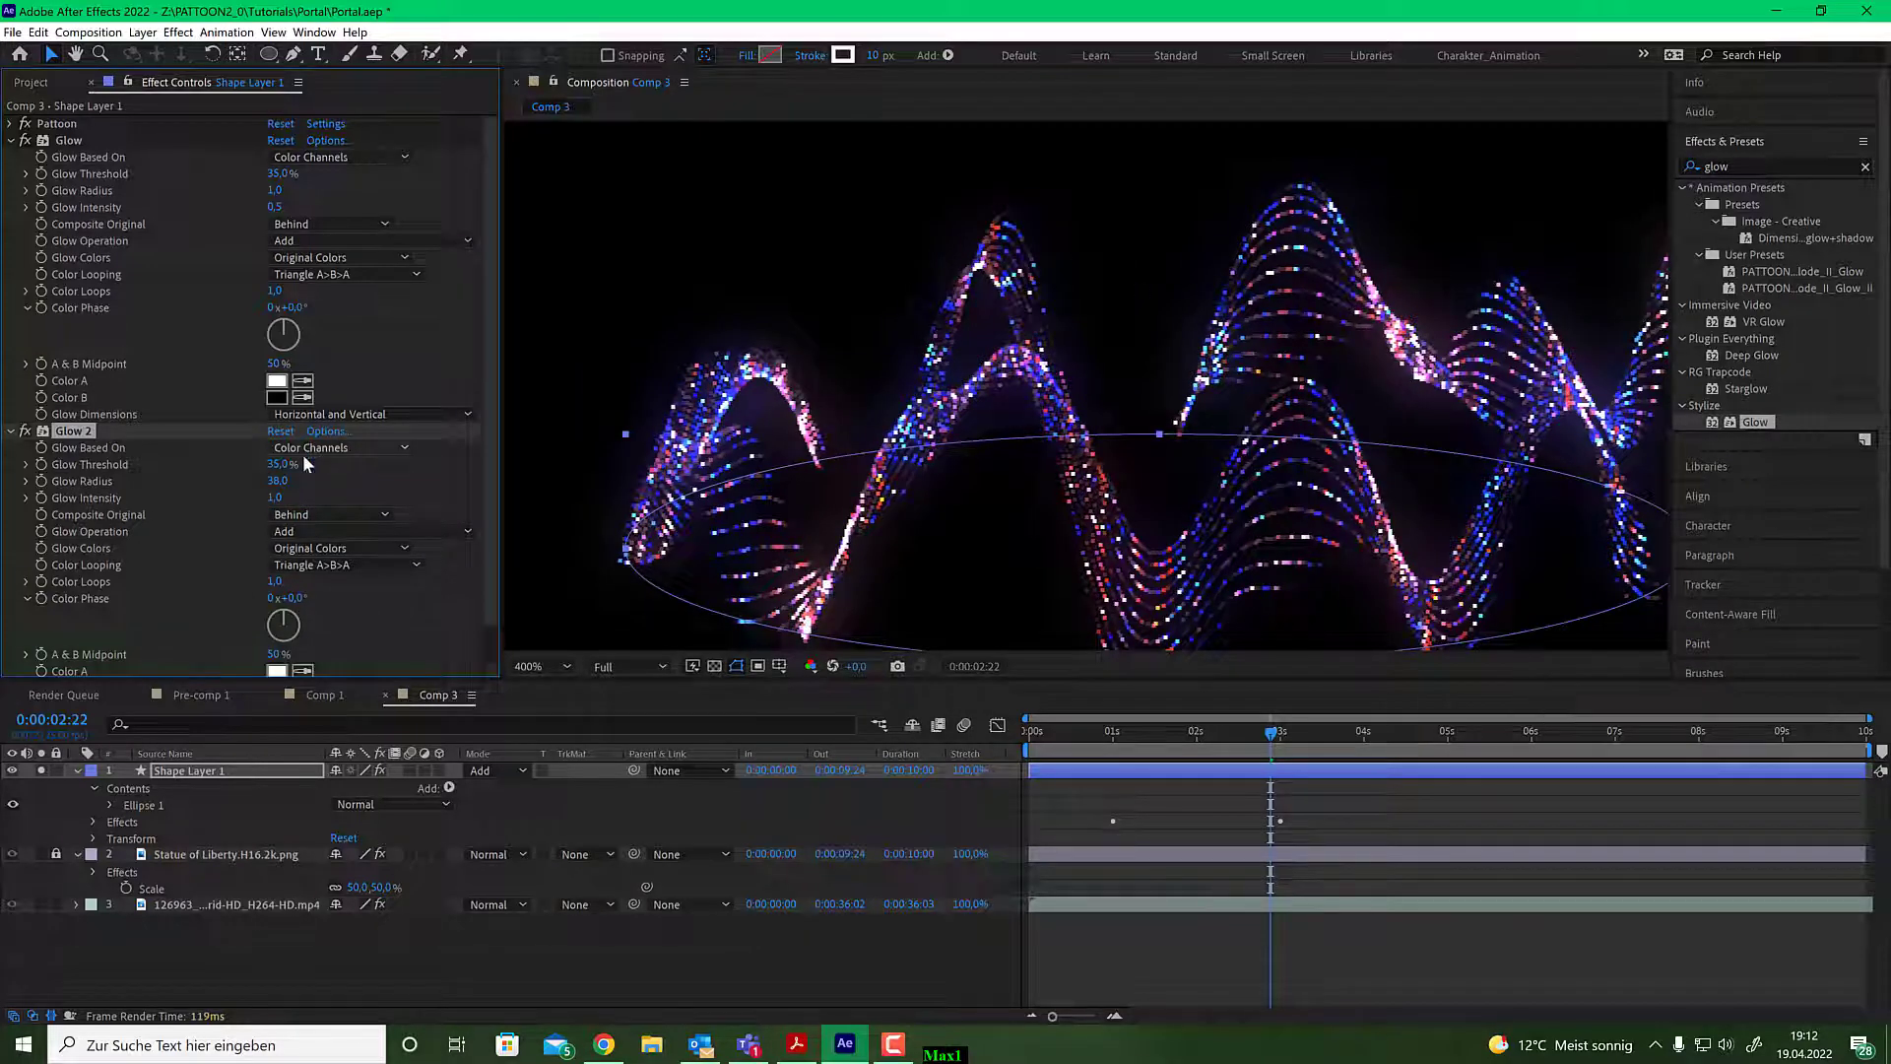
Set the Glow Threshold of Glow 2 to 30%.
drag(274, 463, 295, 464)
drag(410, 463, 281, 480)
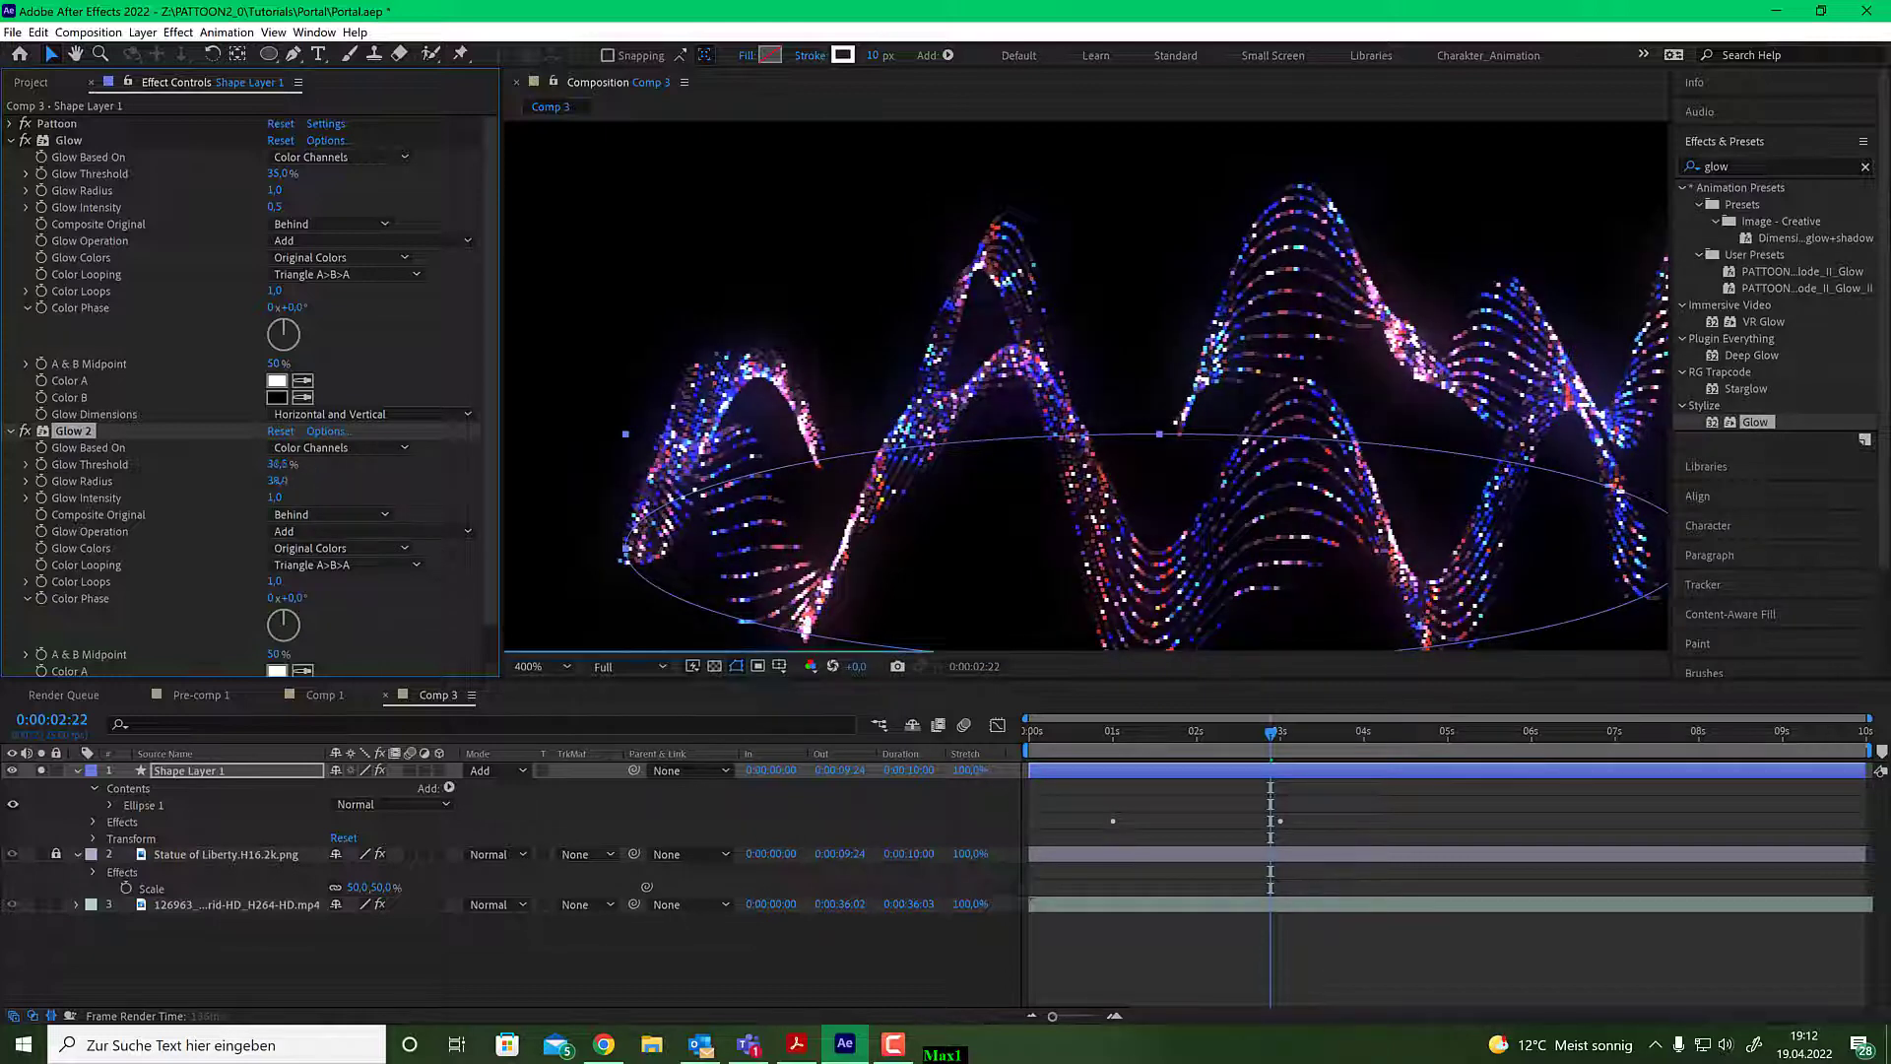
click(281, 464)
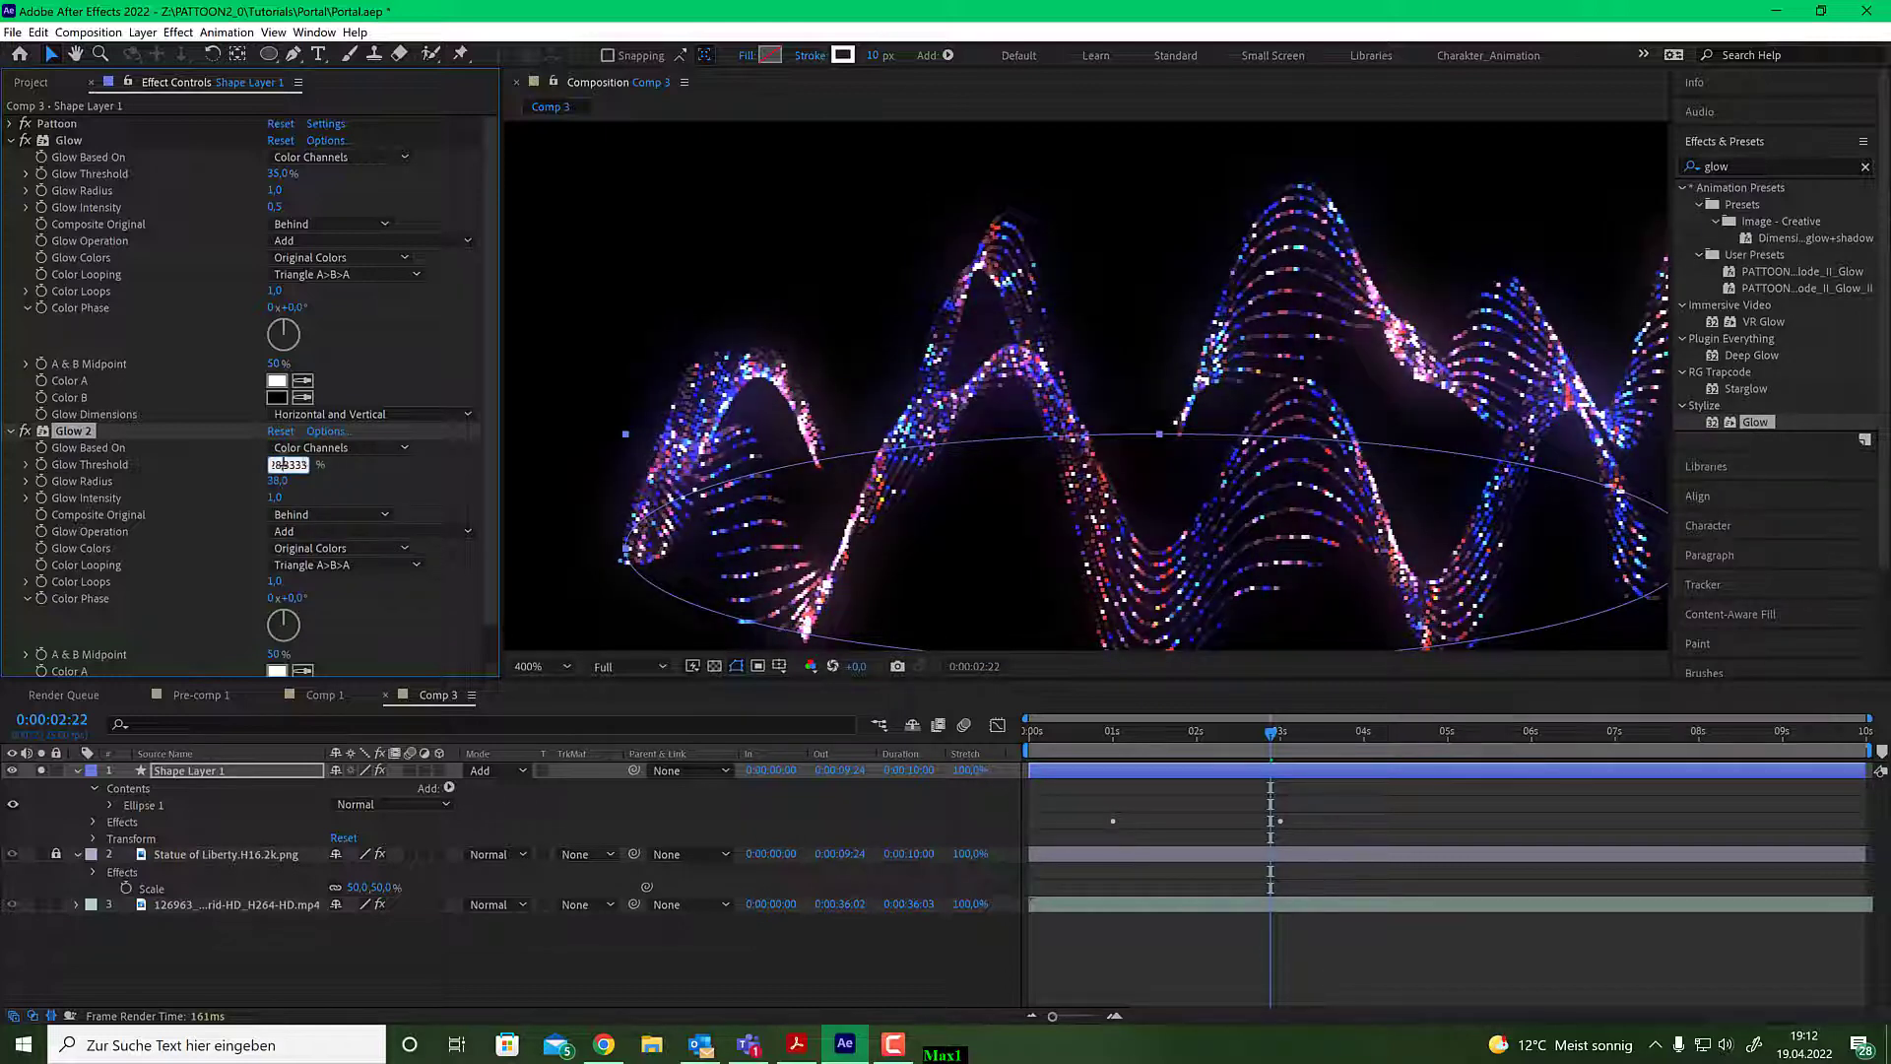
drag(304, 464, 218, 464)
text(38)
key(Return)
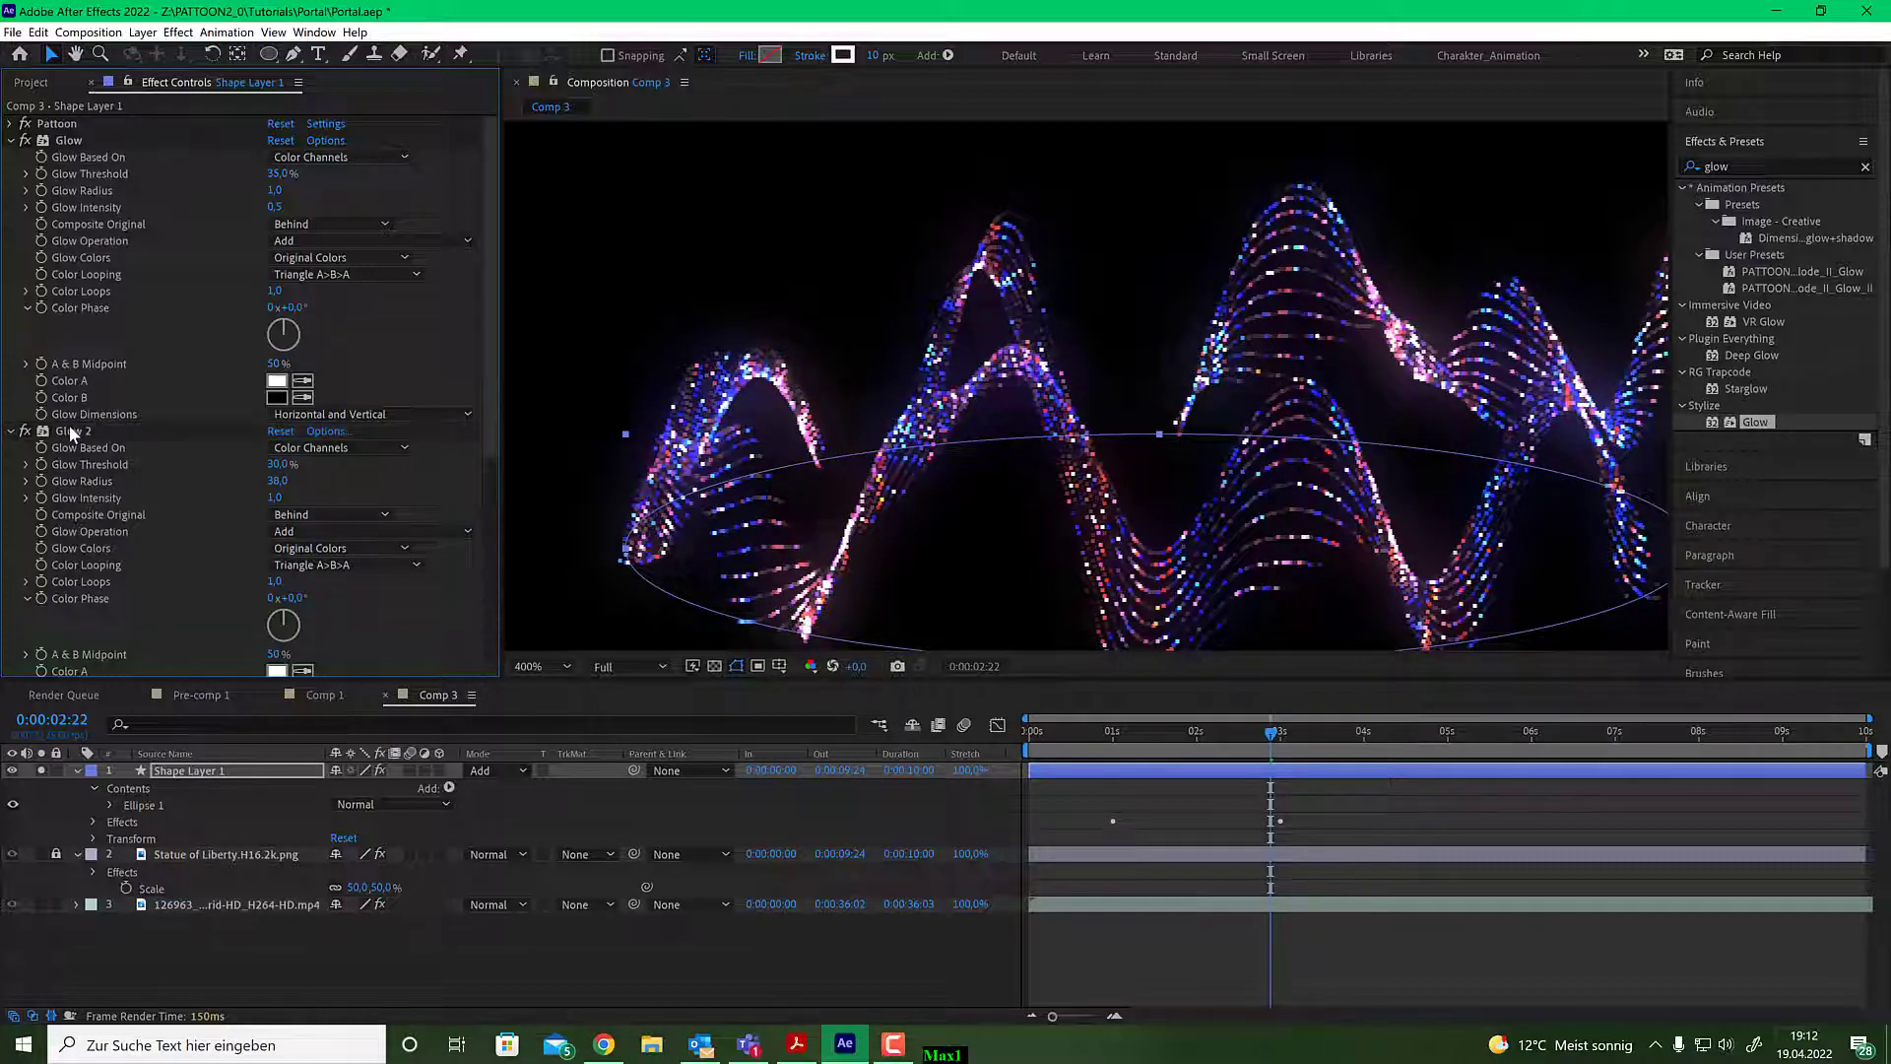
Raise the Glow Radius of Glow 2 to 120, test lower thresholds, and set its Glow Threshold back to 30%.
key(comma)
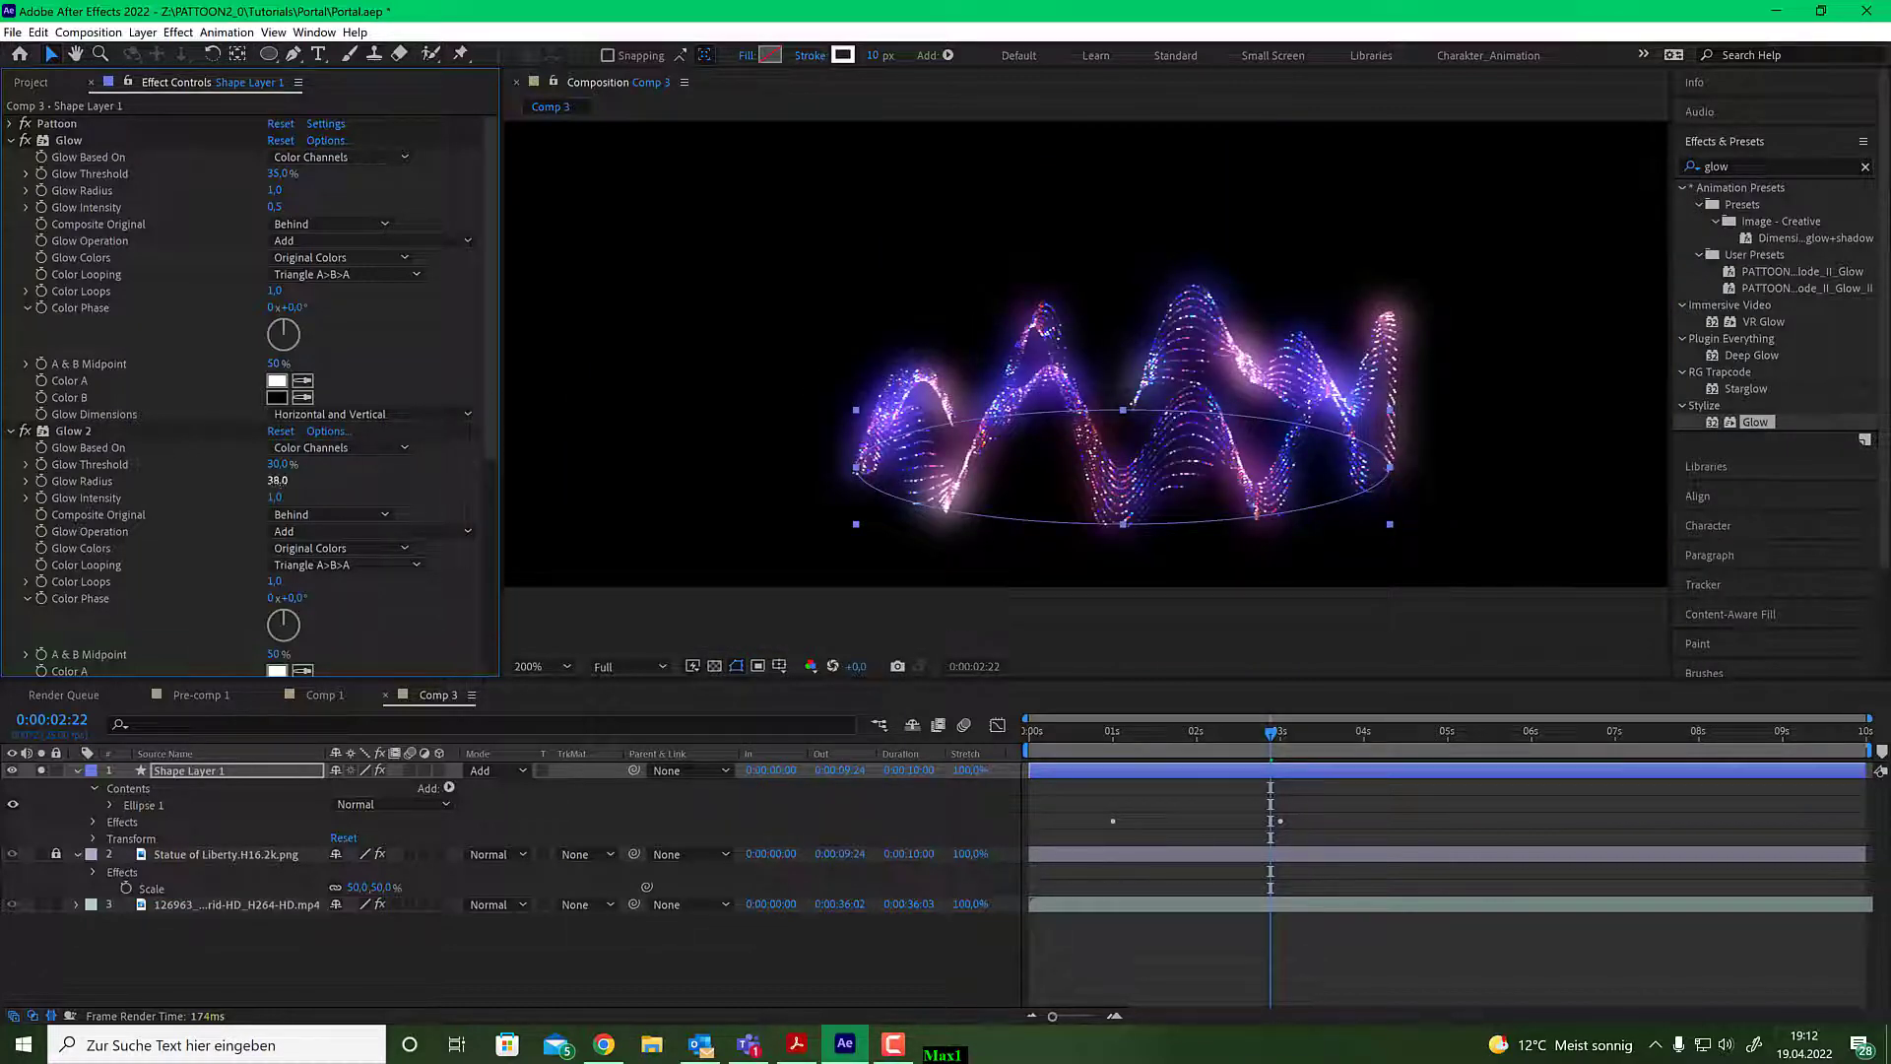
drag(286, 481, 348, 476)
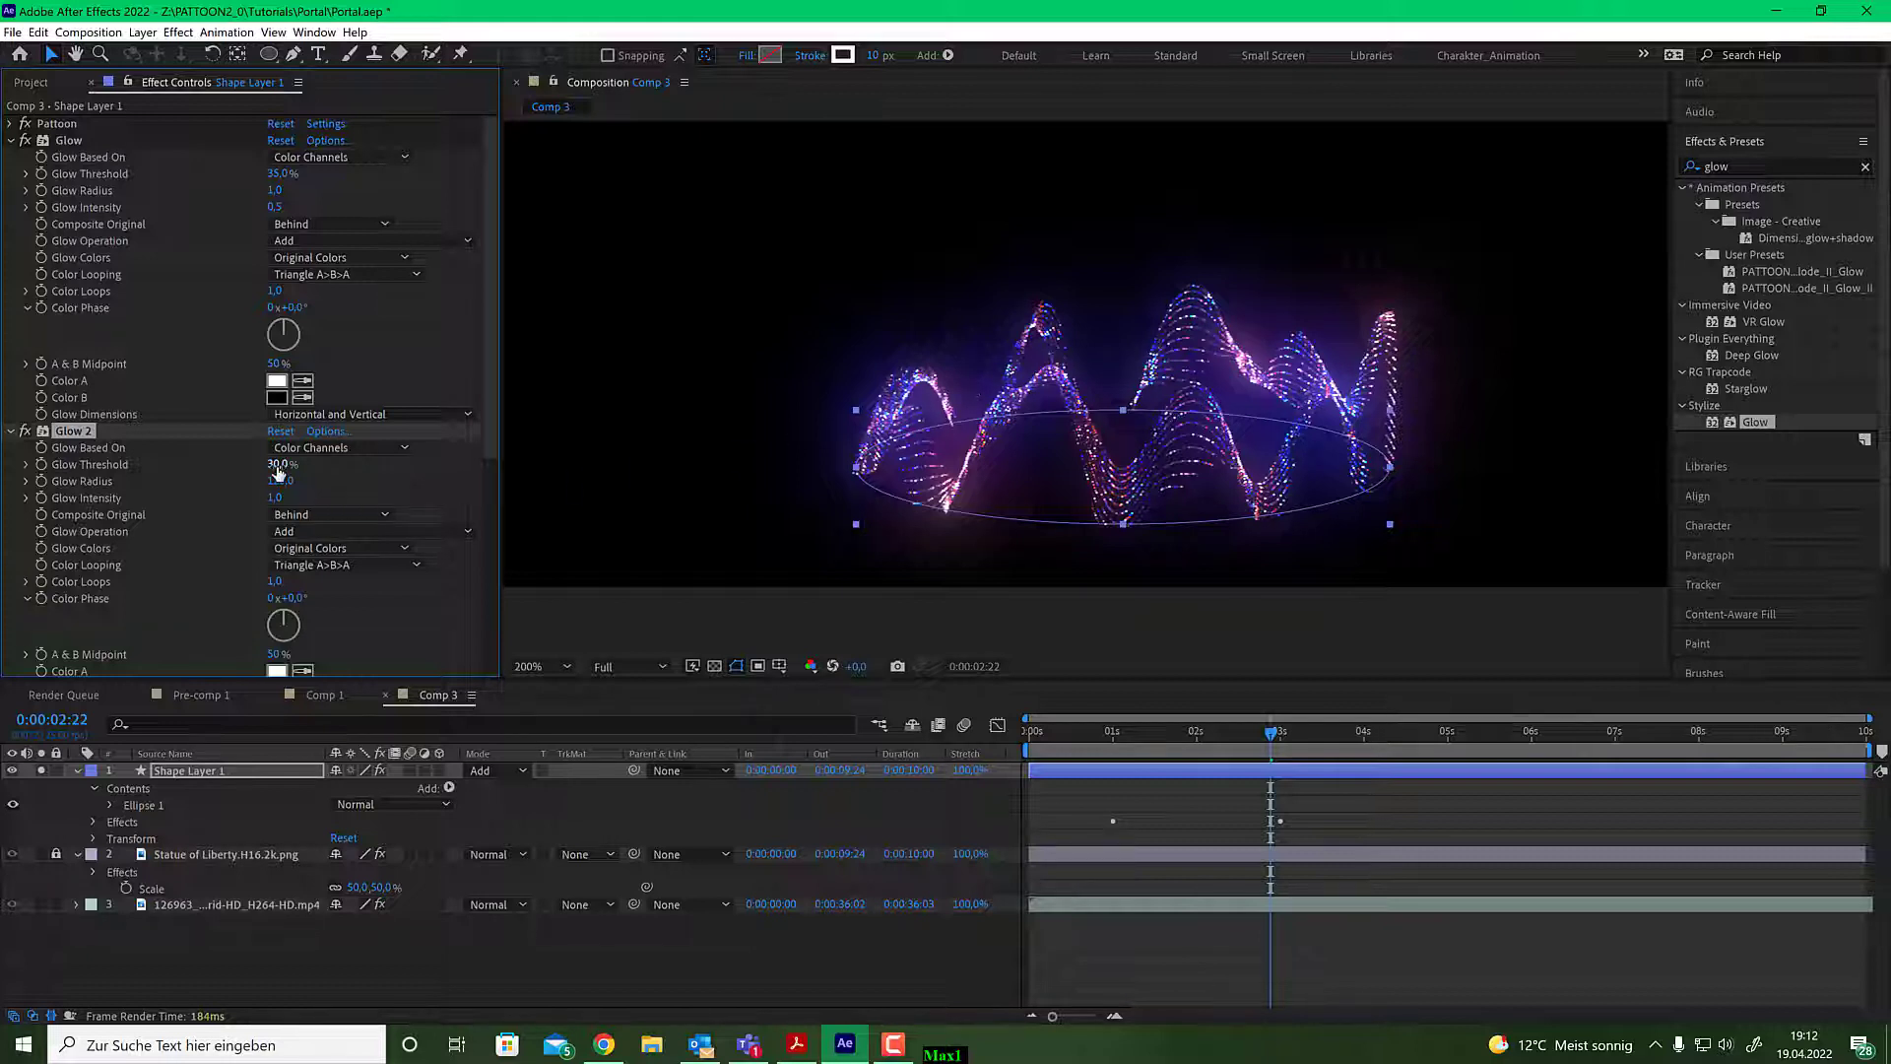
drag(278, 473, 258, 469)
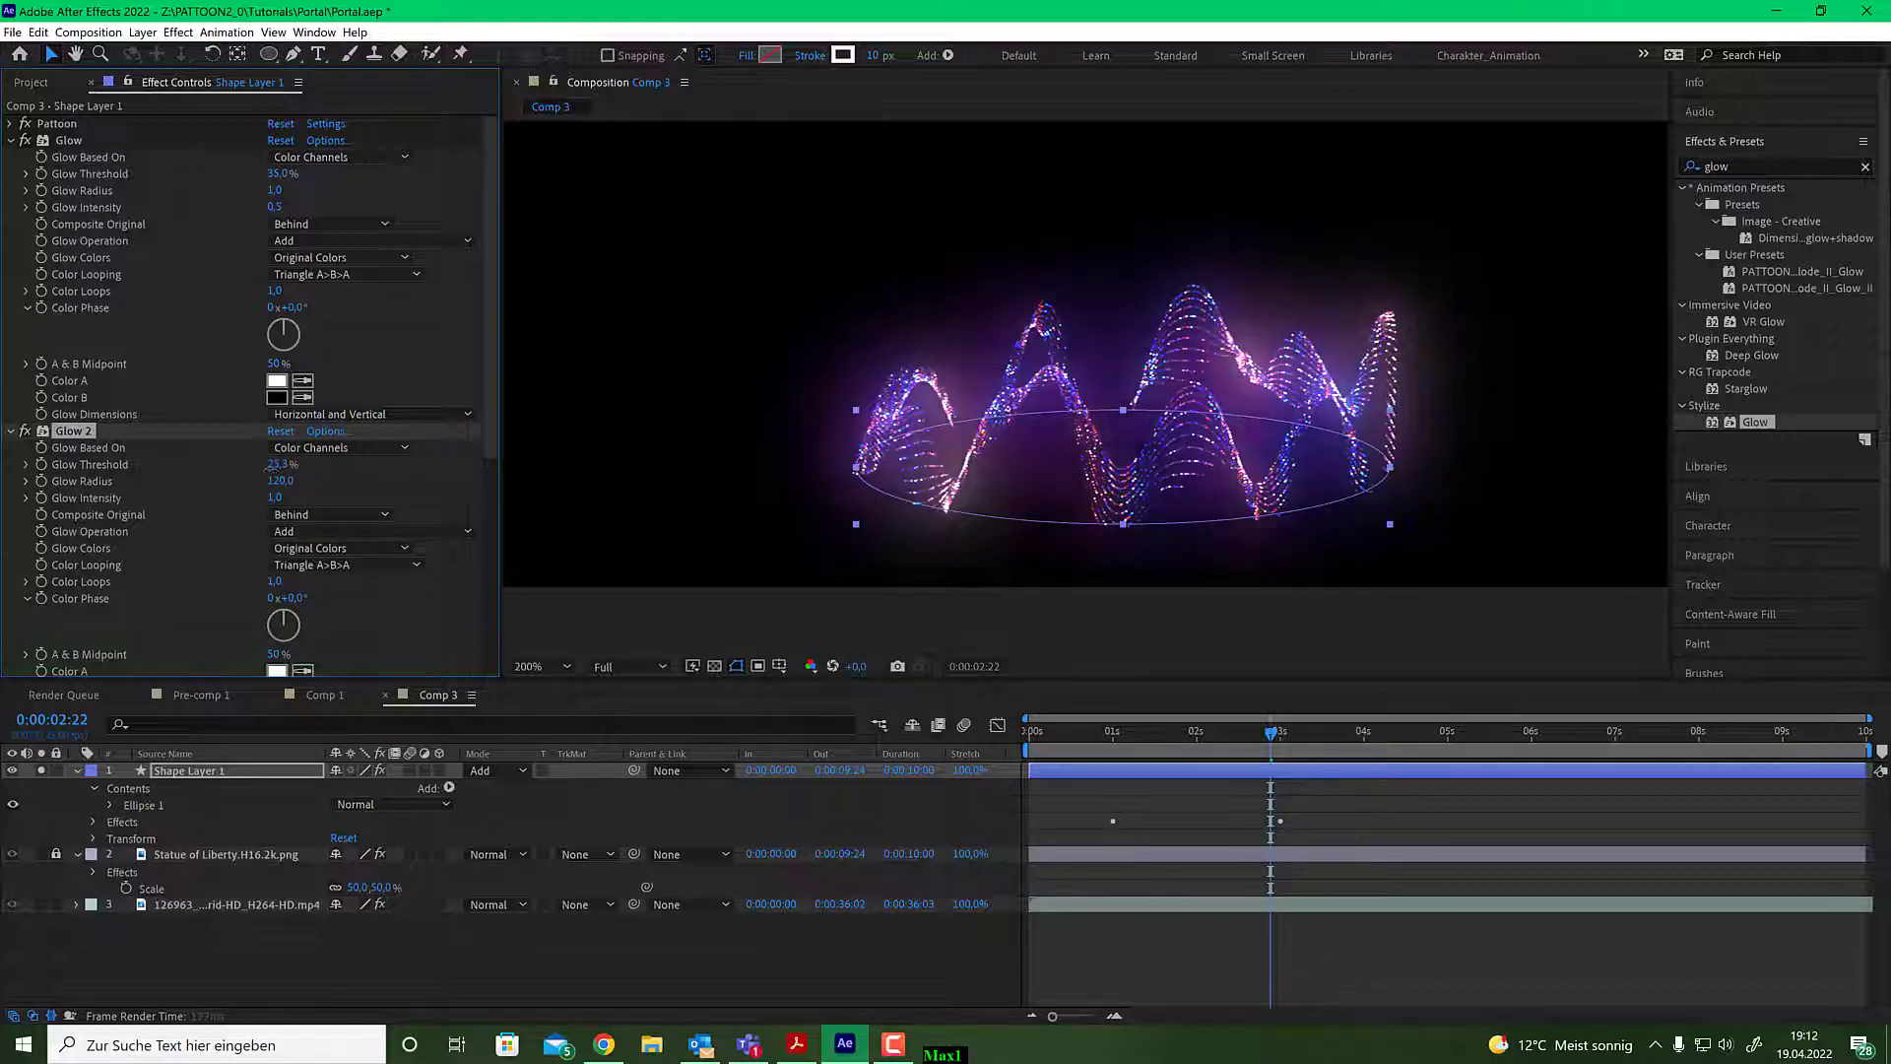
click(286, 465)
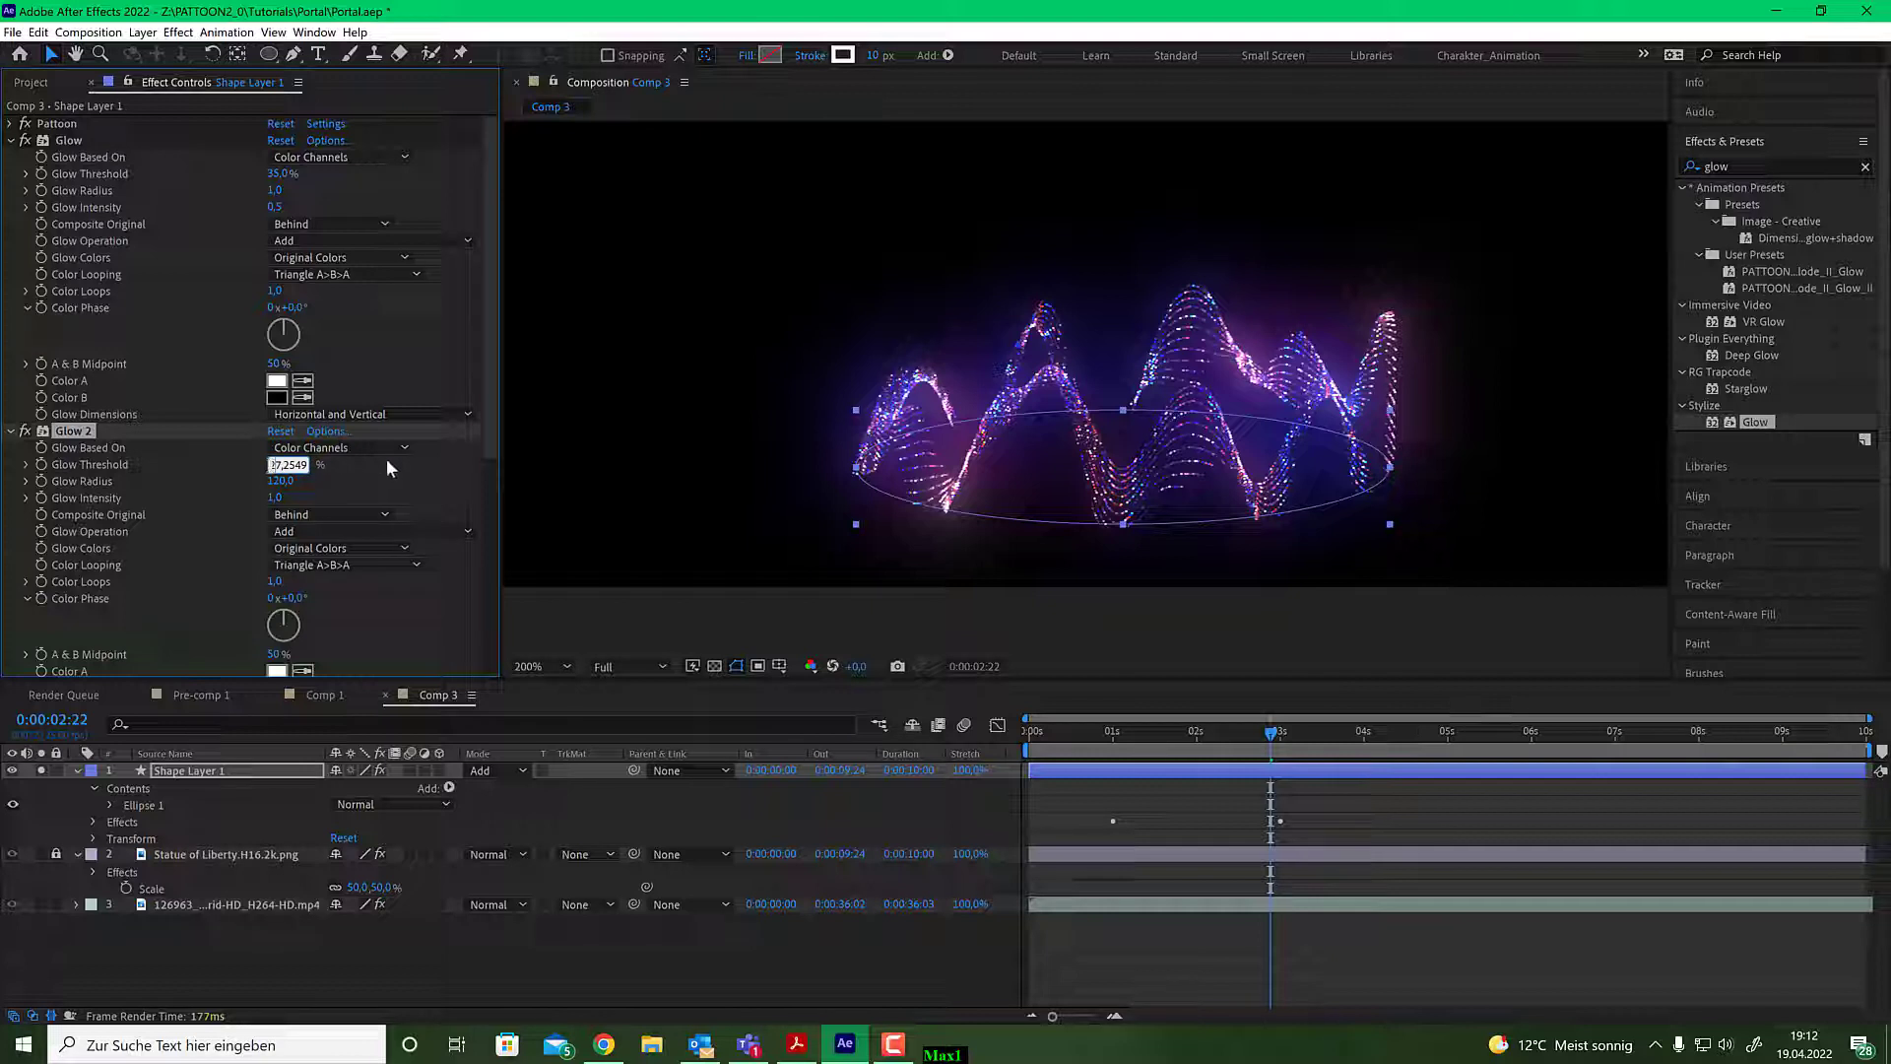
key(Home)
key(Delete)
key(ctrl+a)
text(30)
key(Return)
Turn off solo for Shape Layer 1, preview the glowing ring's animation, and move the playhead to 0:00:03:02.
click(41, 773)
key(comma)
key(comma)
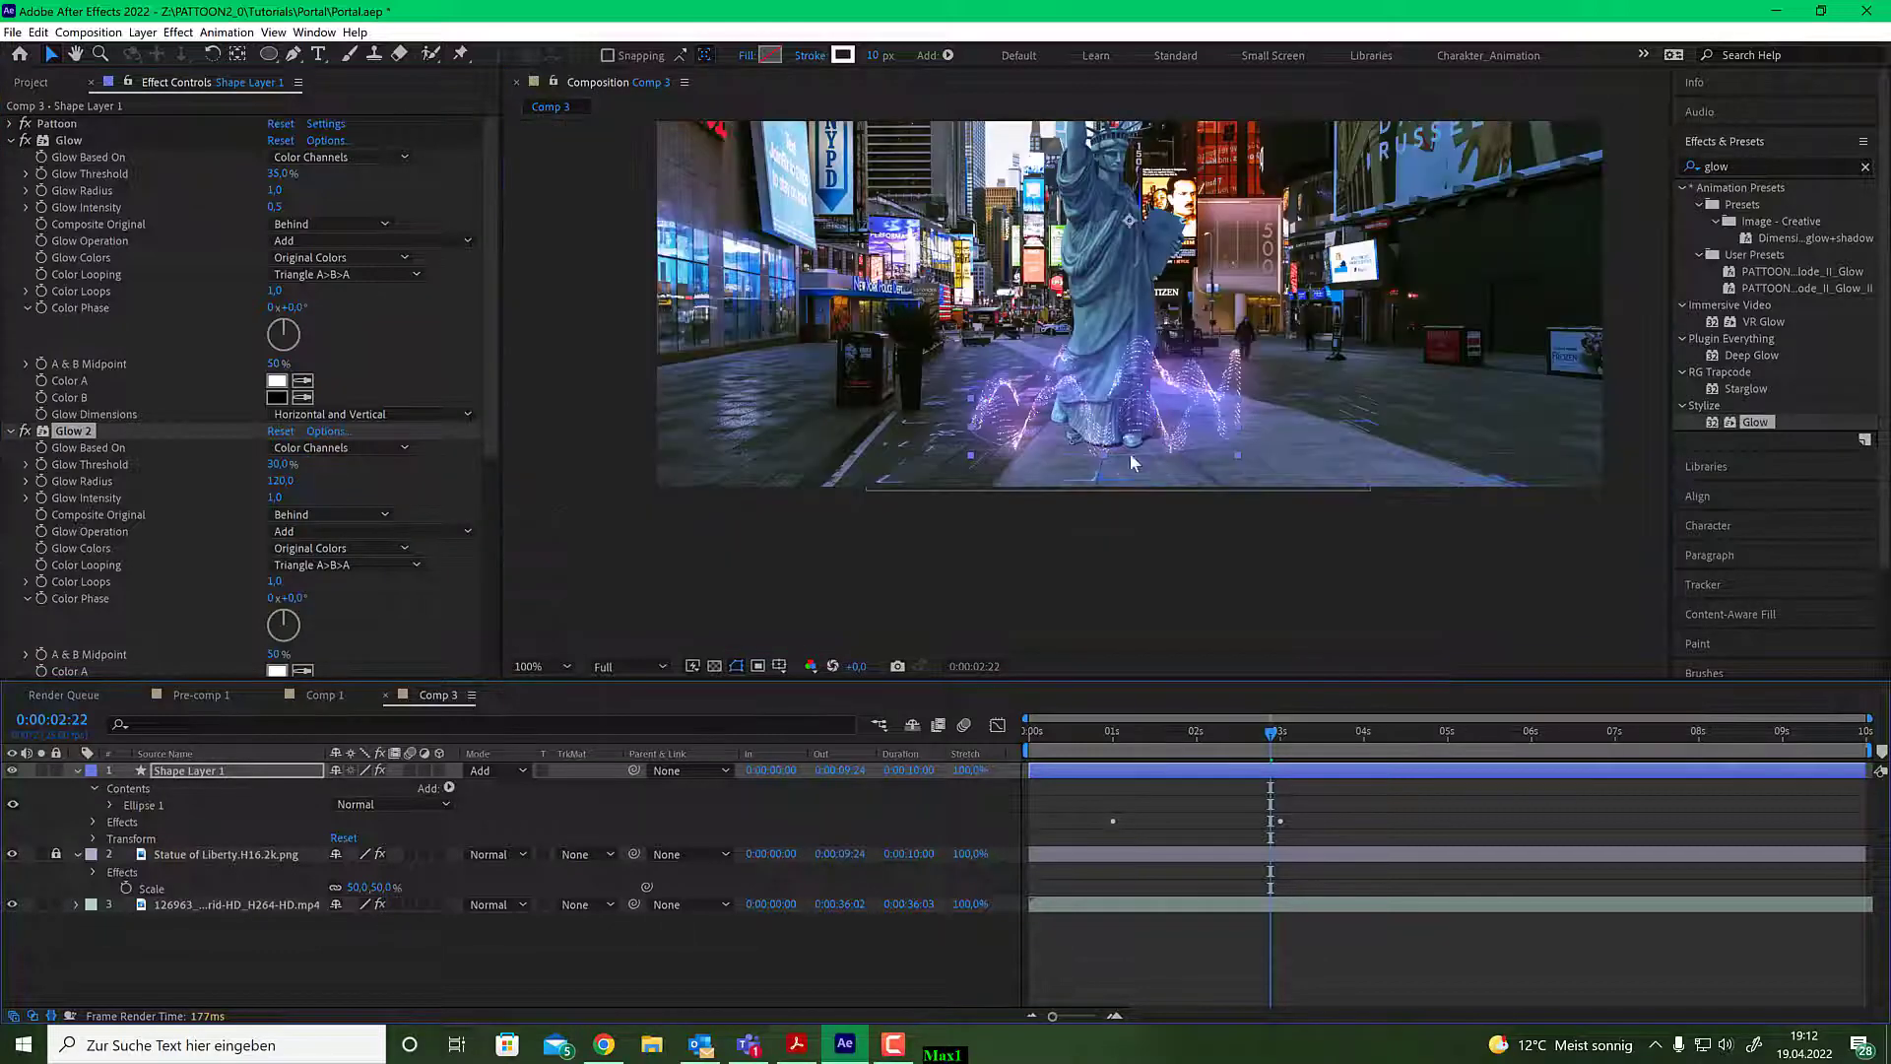
drag(1240, 736, 1139, 739)
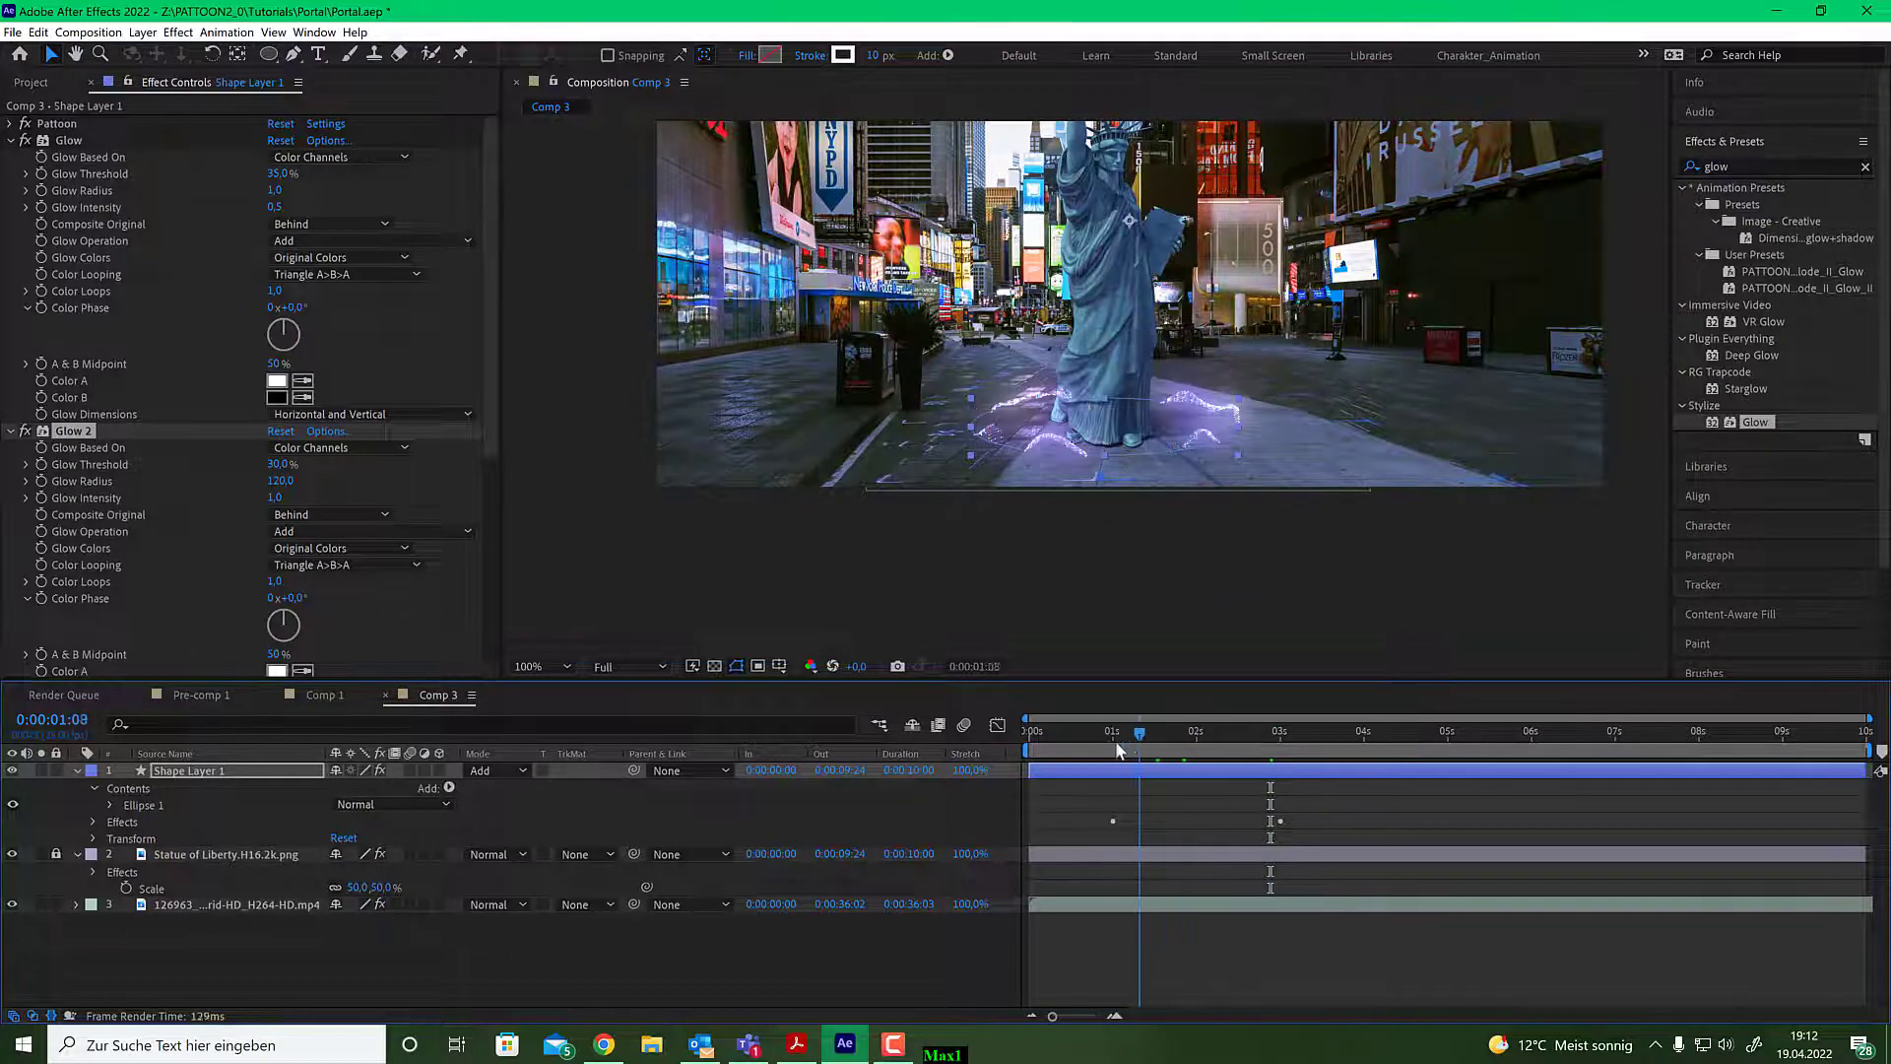
key(space)
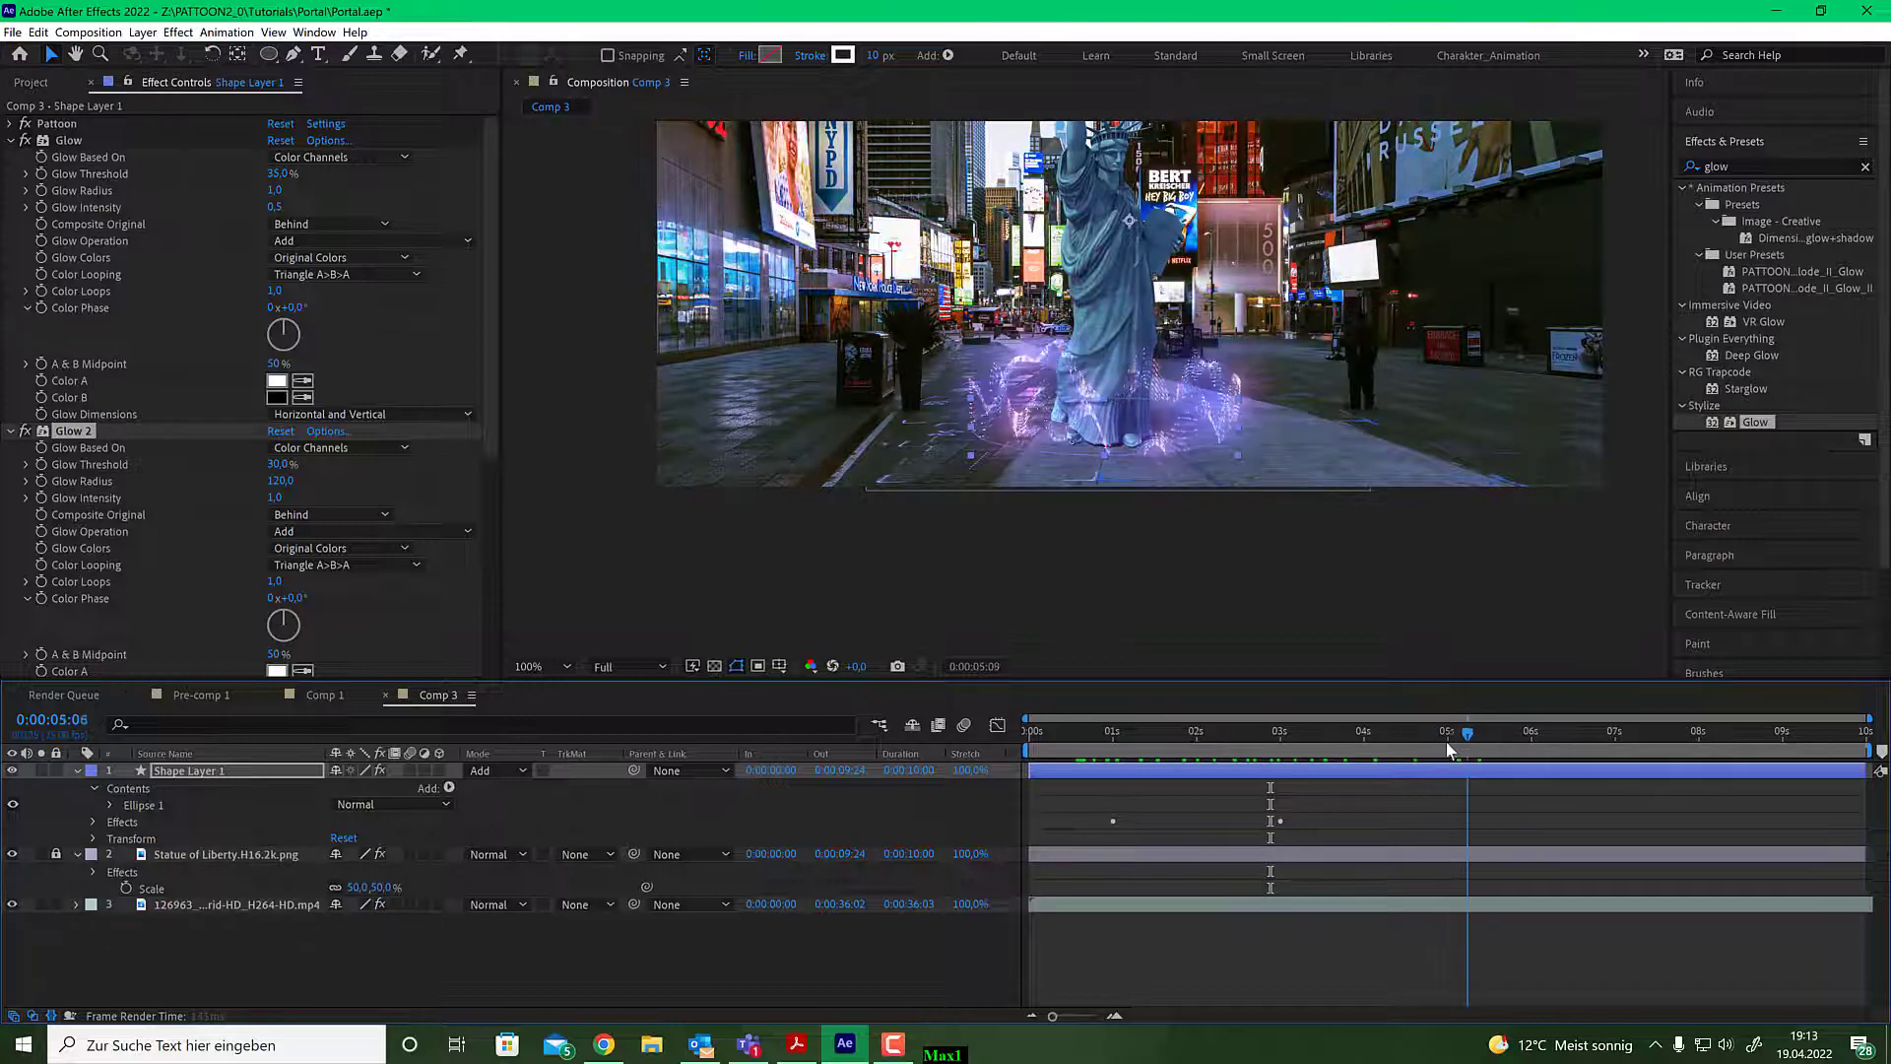
click(1287, 734)
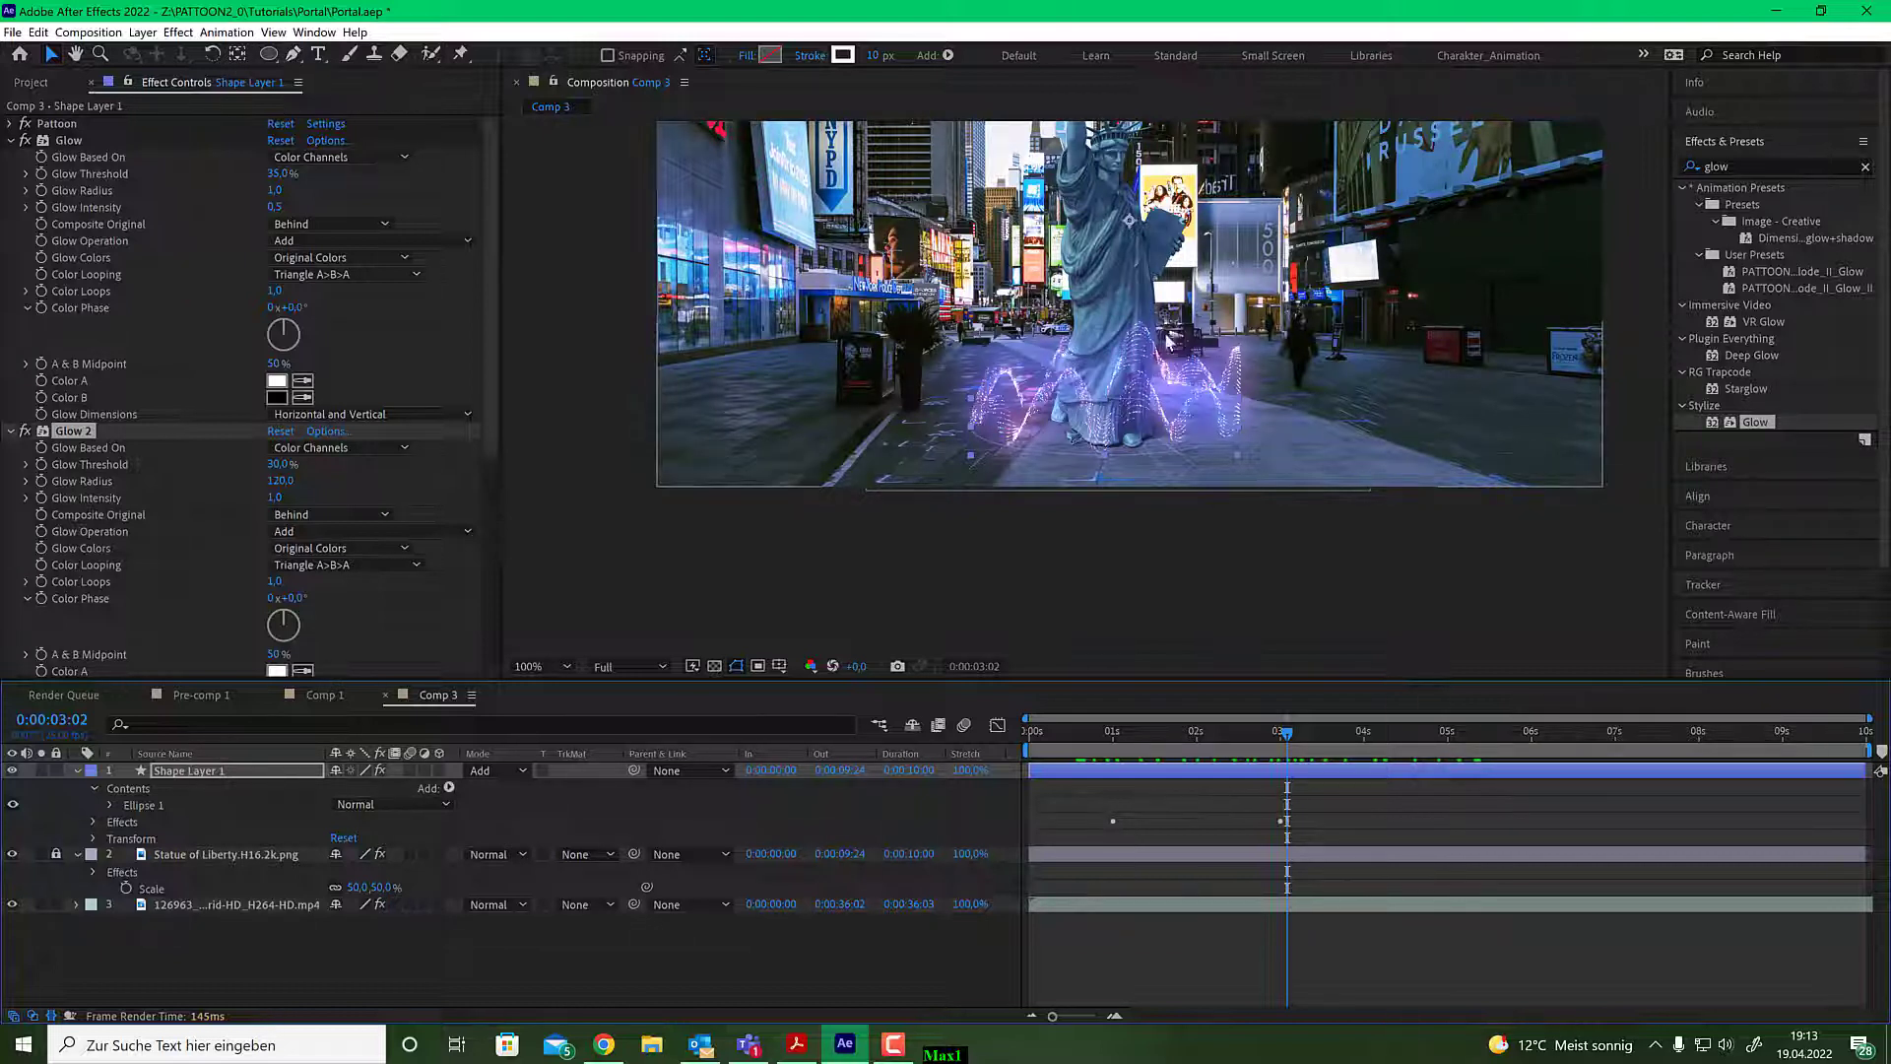
Pre-compose Shape Layer 1 with all its attributes into a new composition named Ring.
click(226, 774)
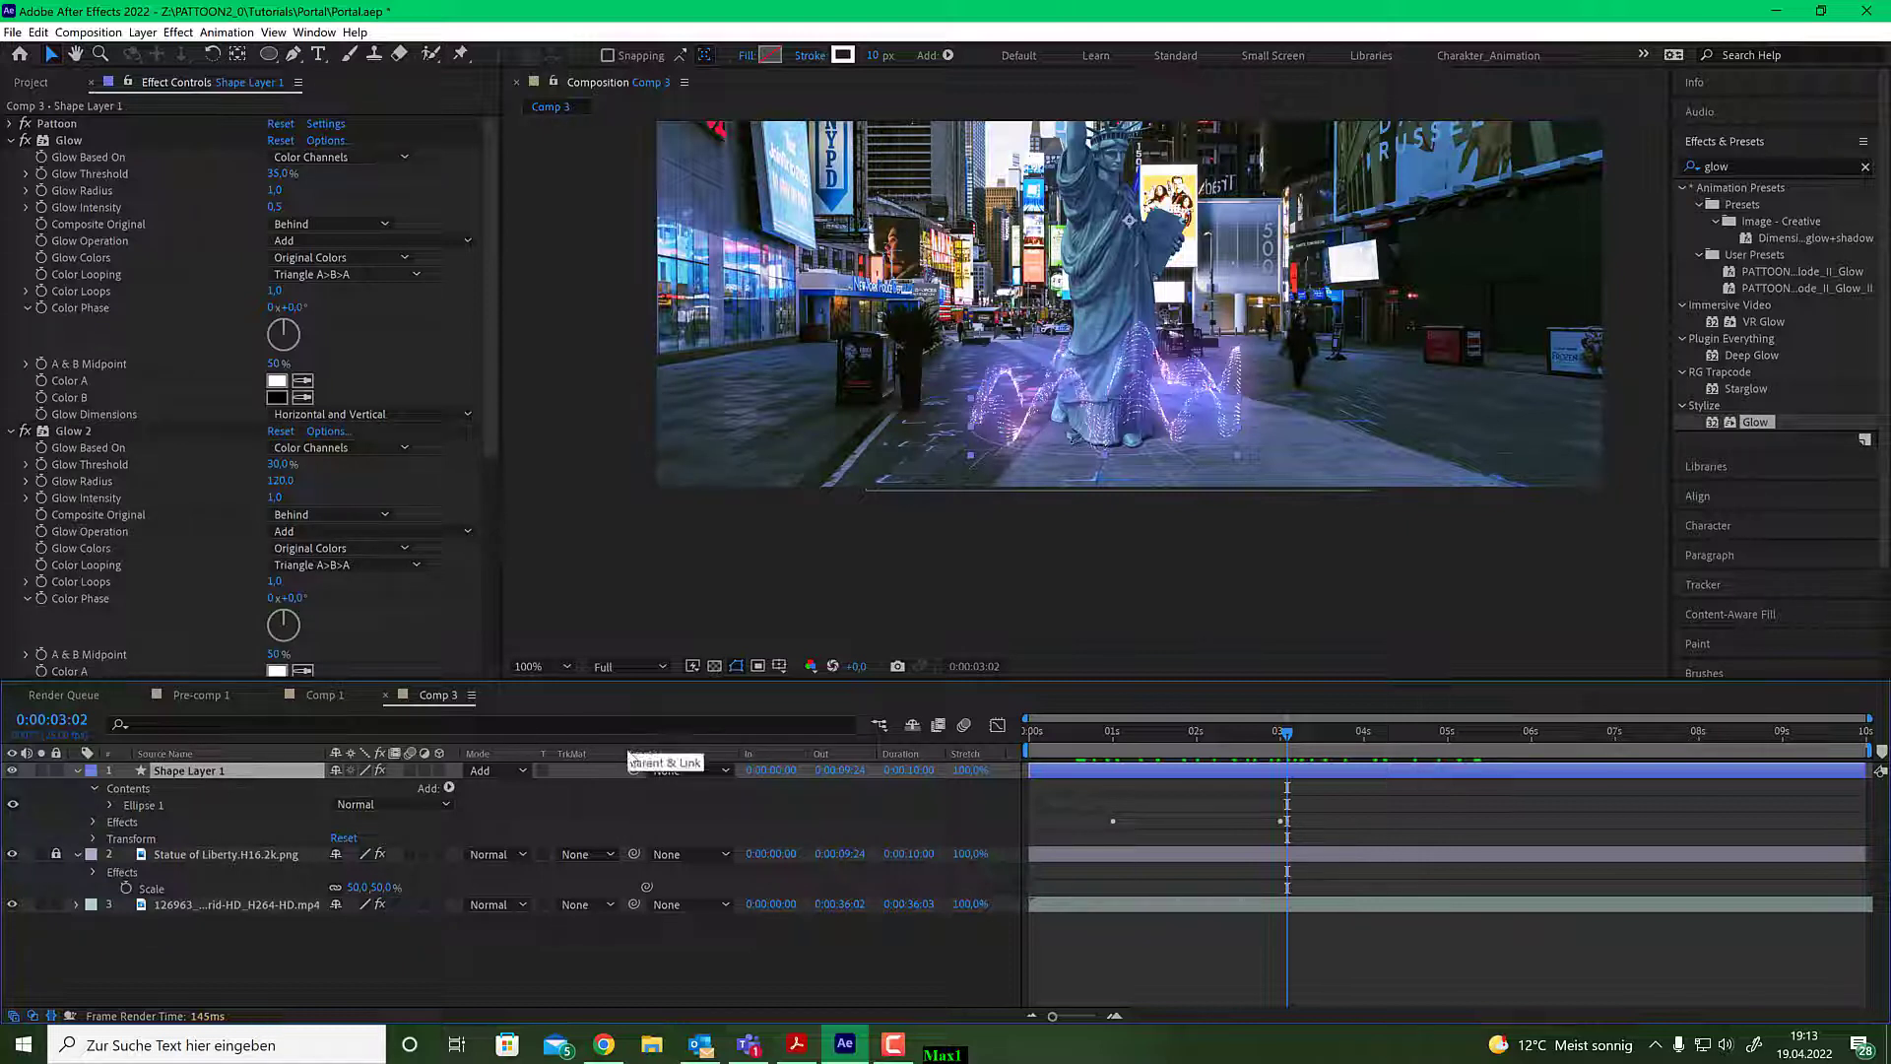
key(ctrl+shift+c)
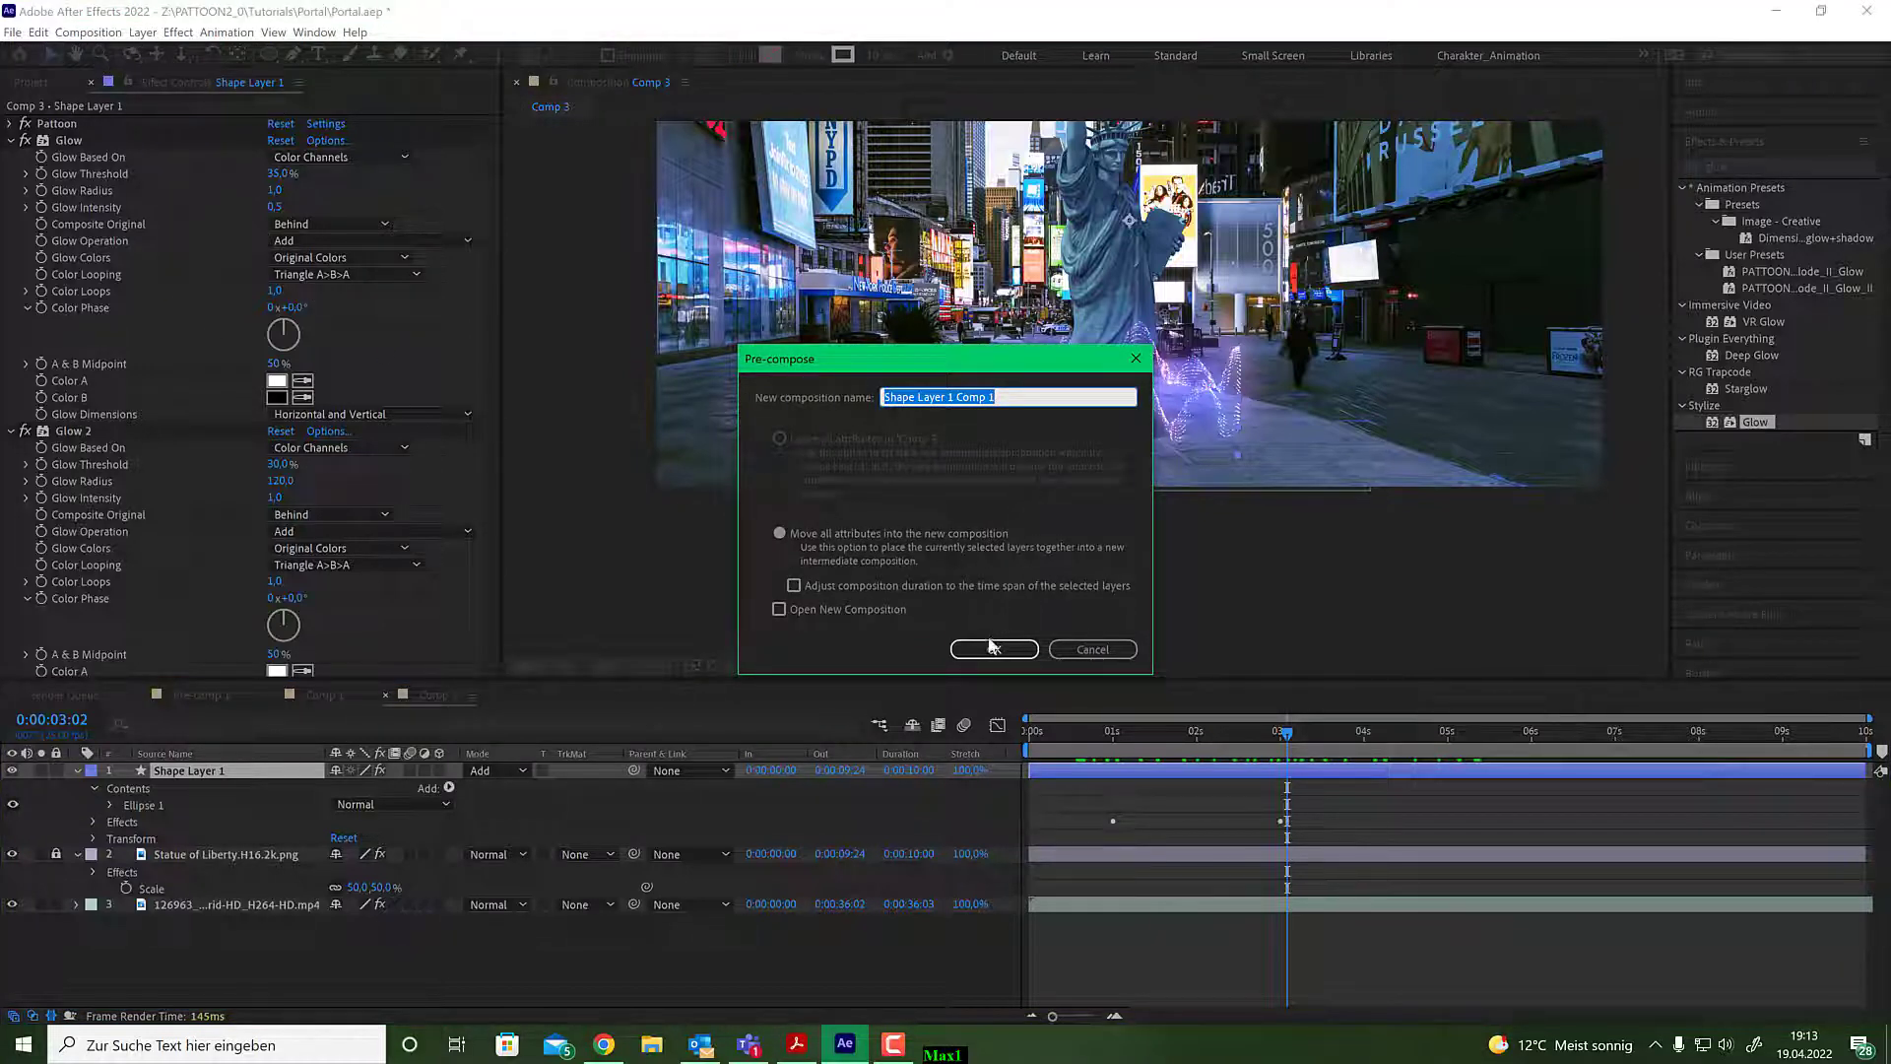
text(Ro)
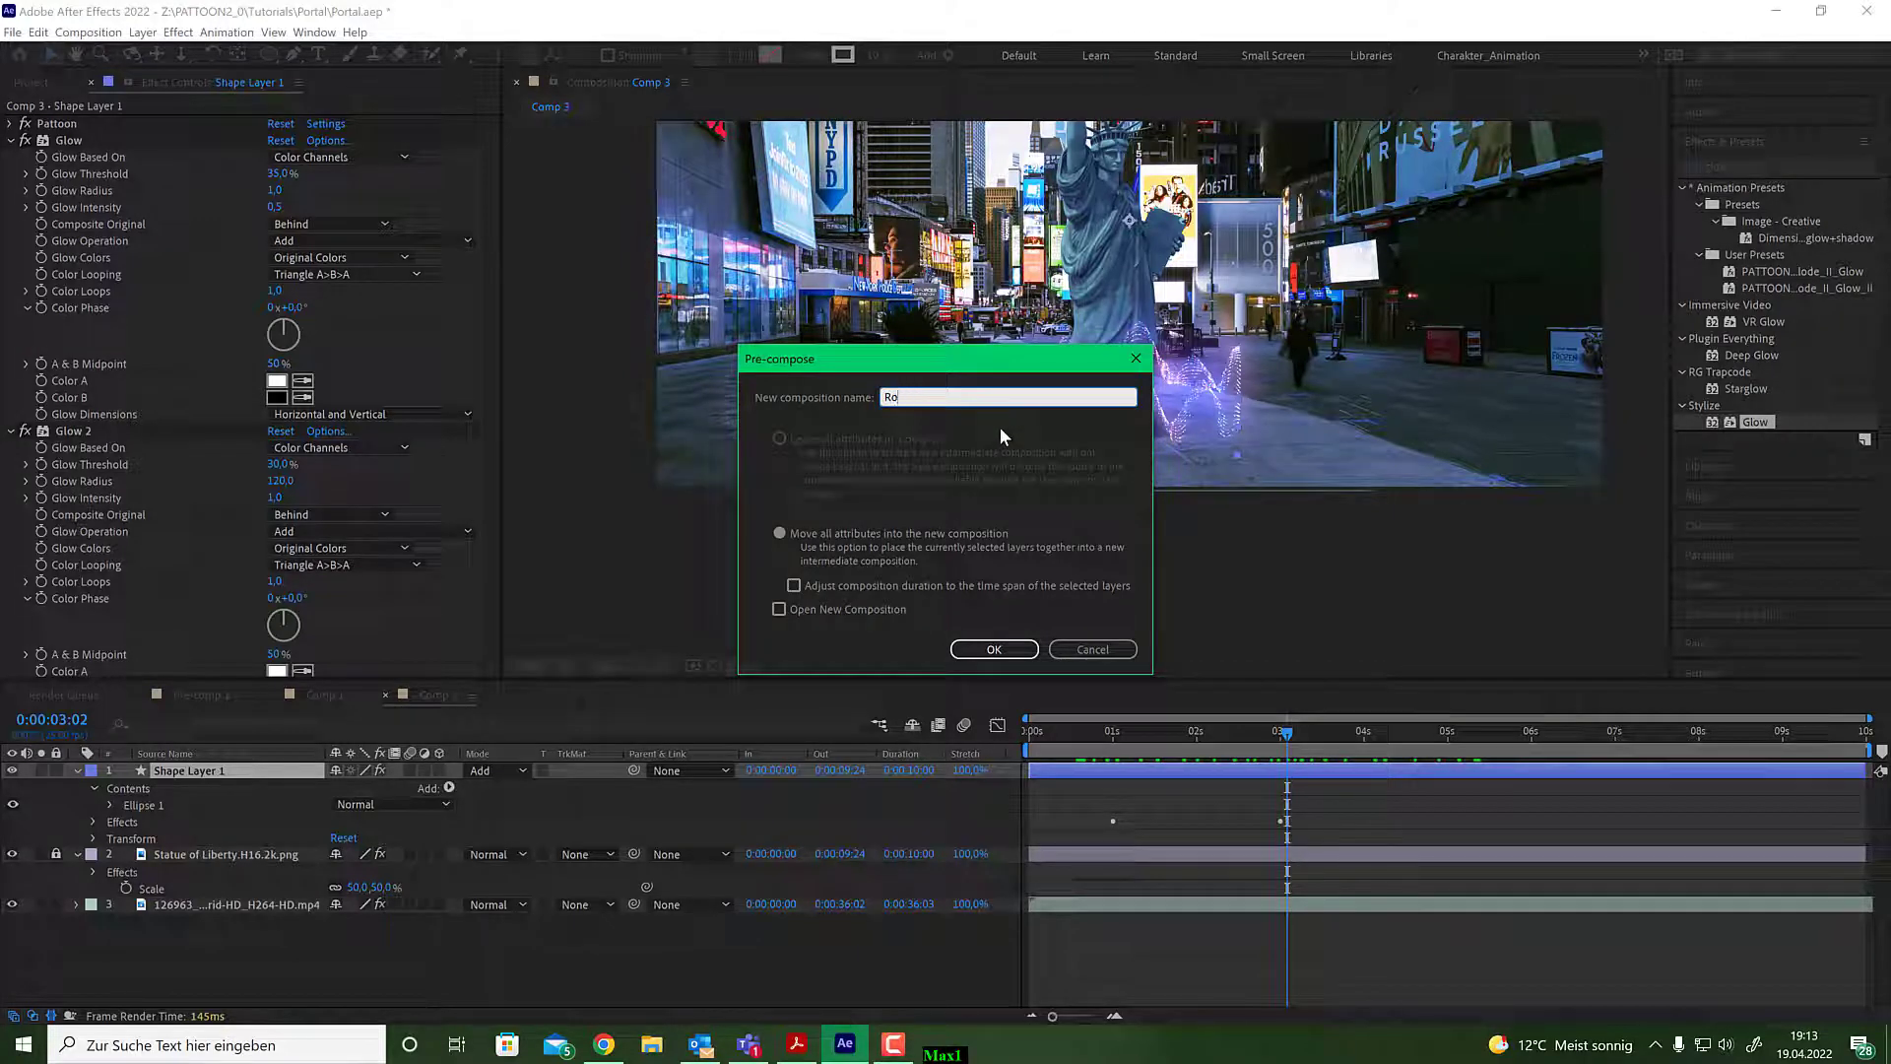
key(BackSpace)
text(ing)
key(Return)
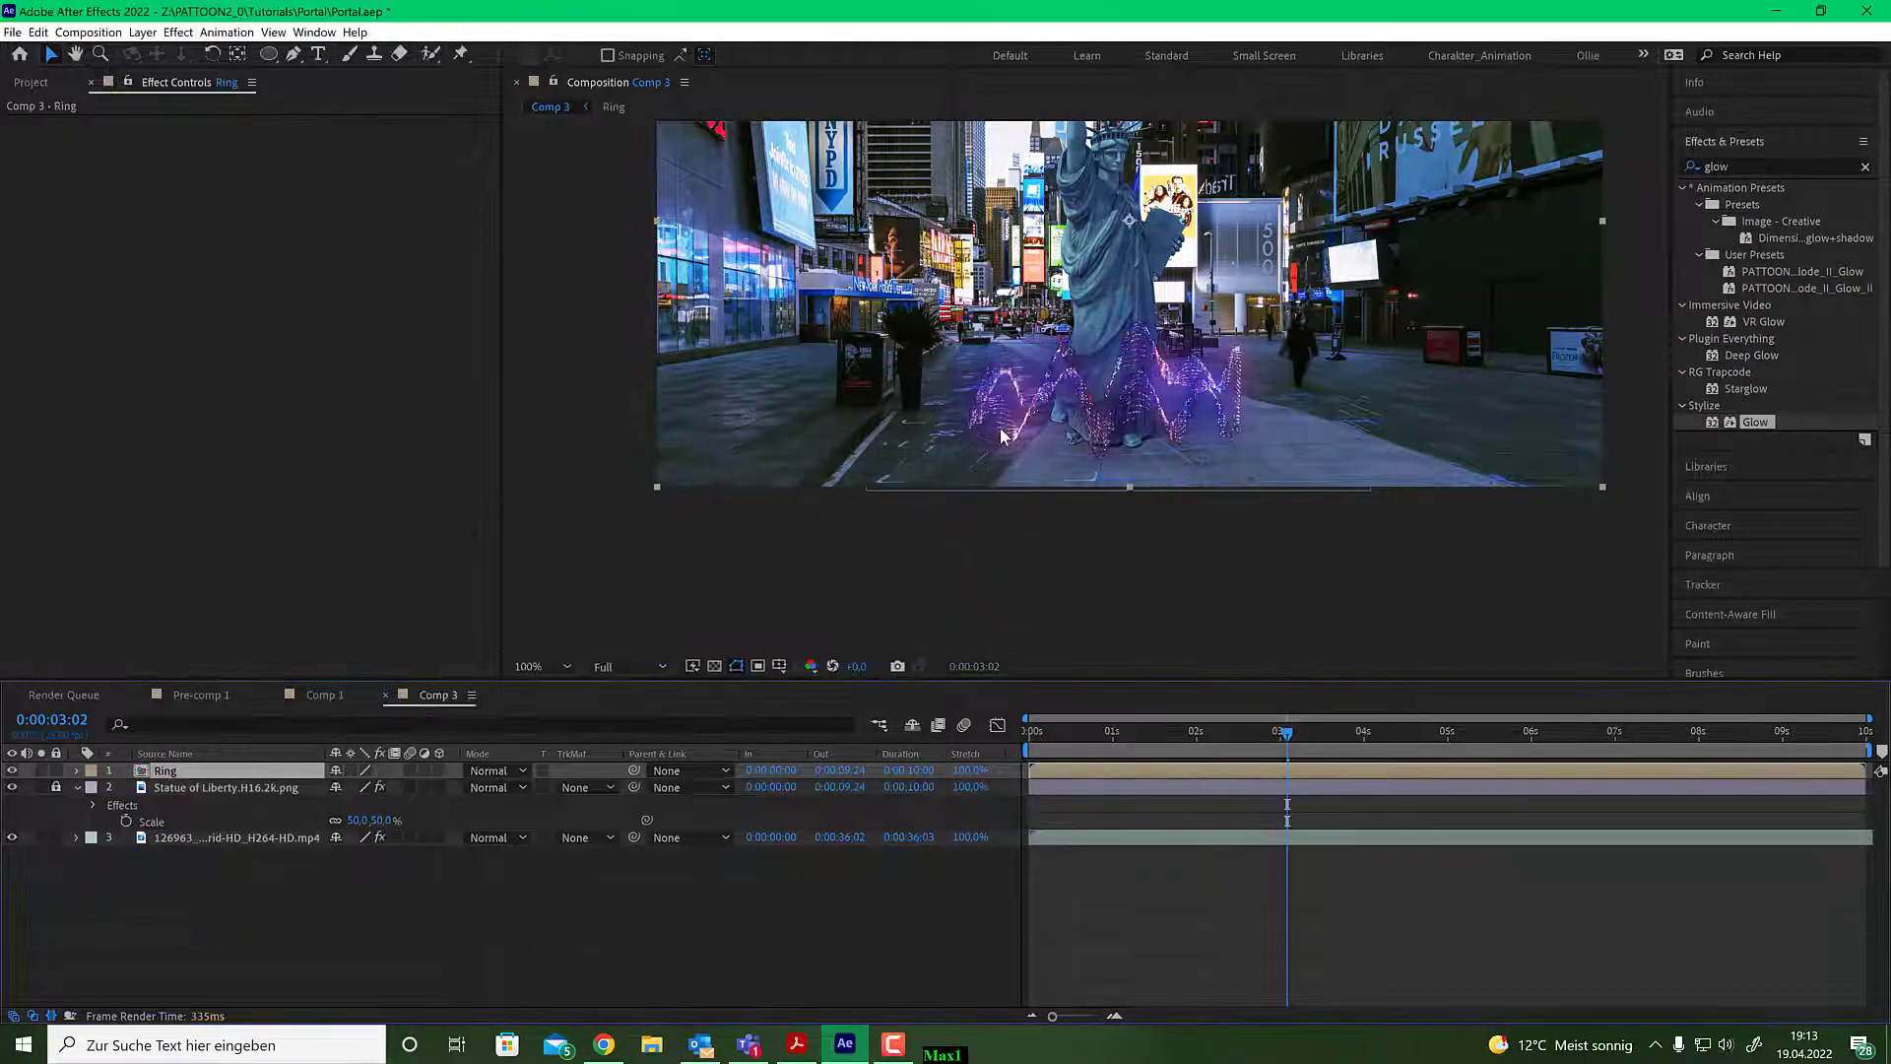
Set the Ring layer's blending mode to Add and hide the timeline's transfer controls columns.
click(504, 769)
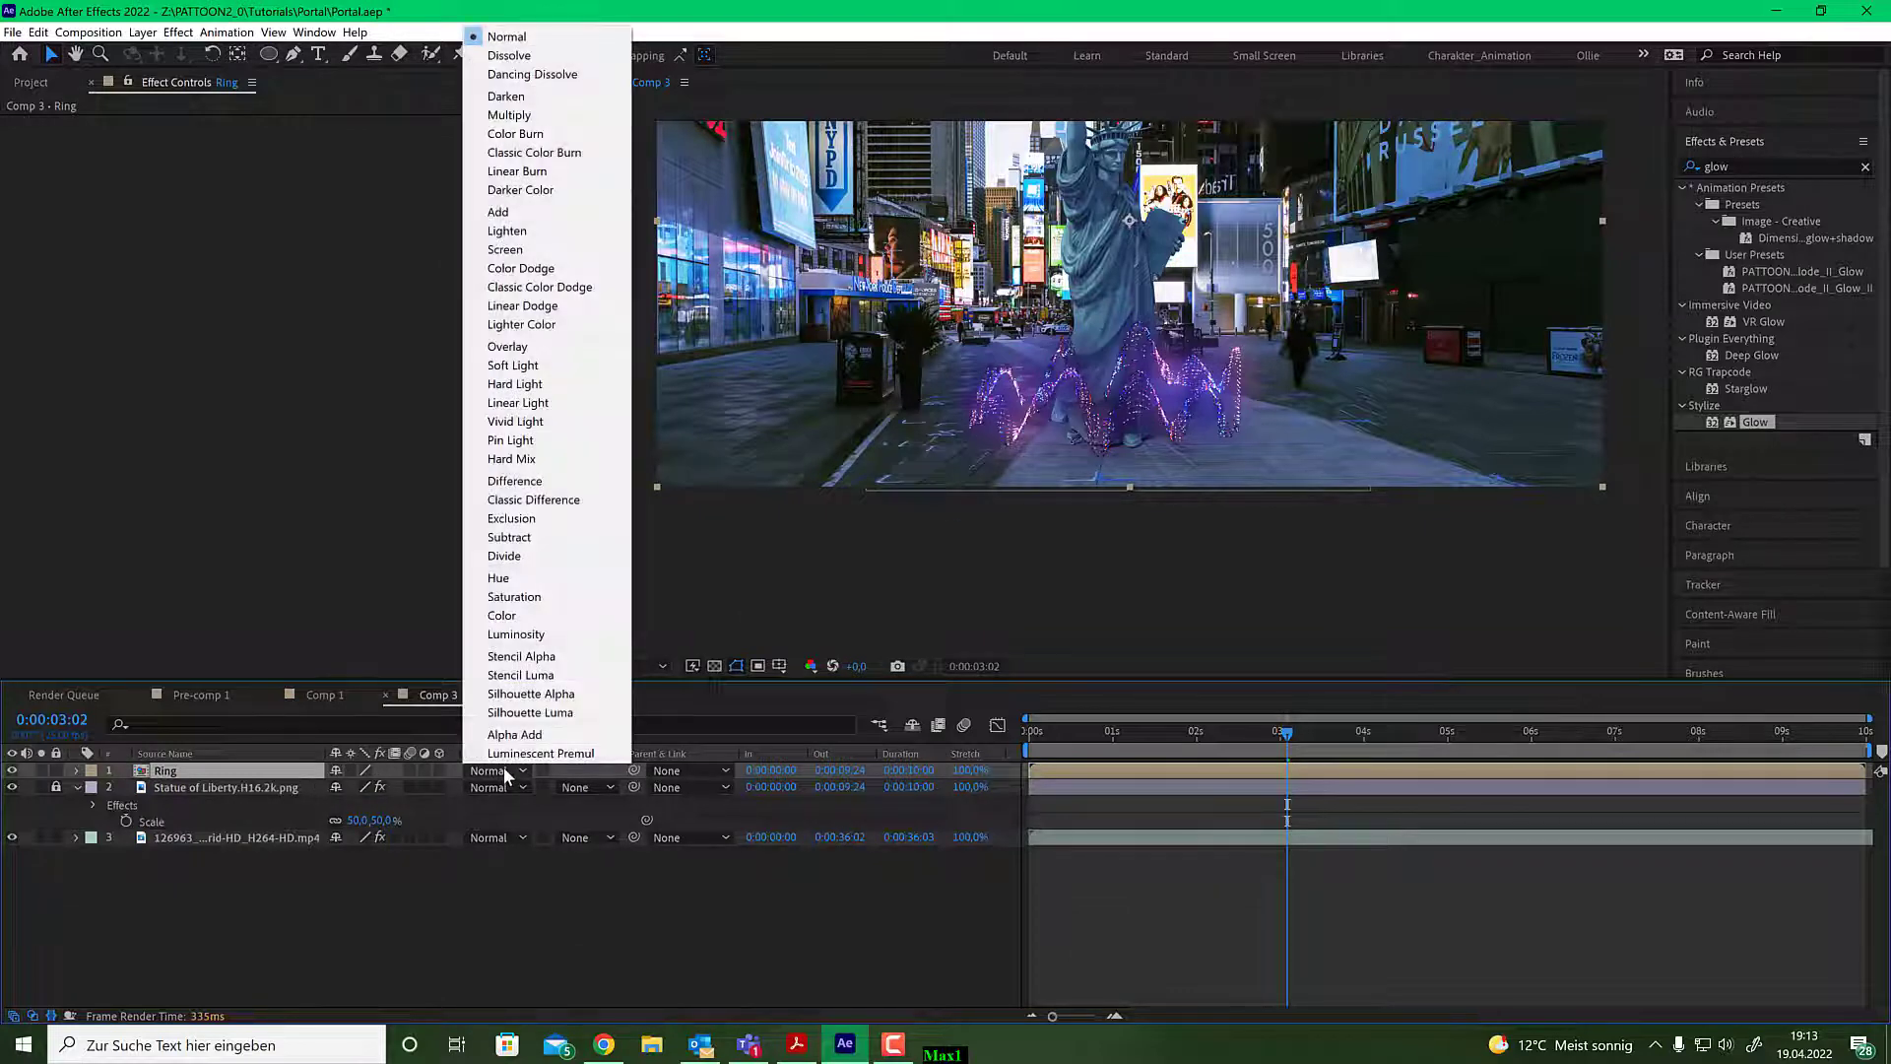
click(539, 214)
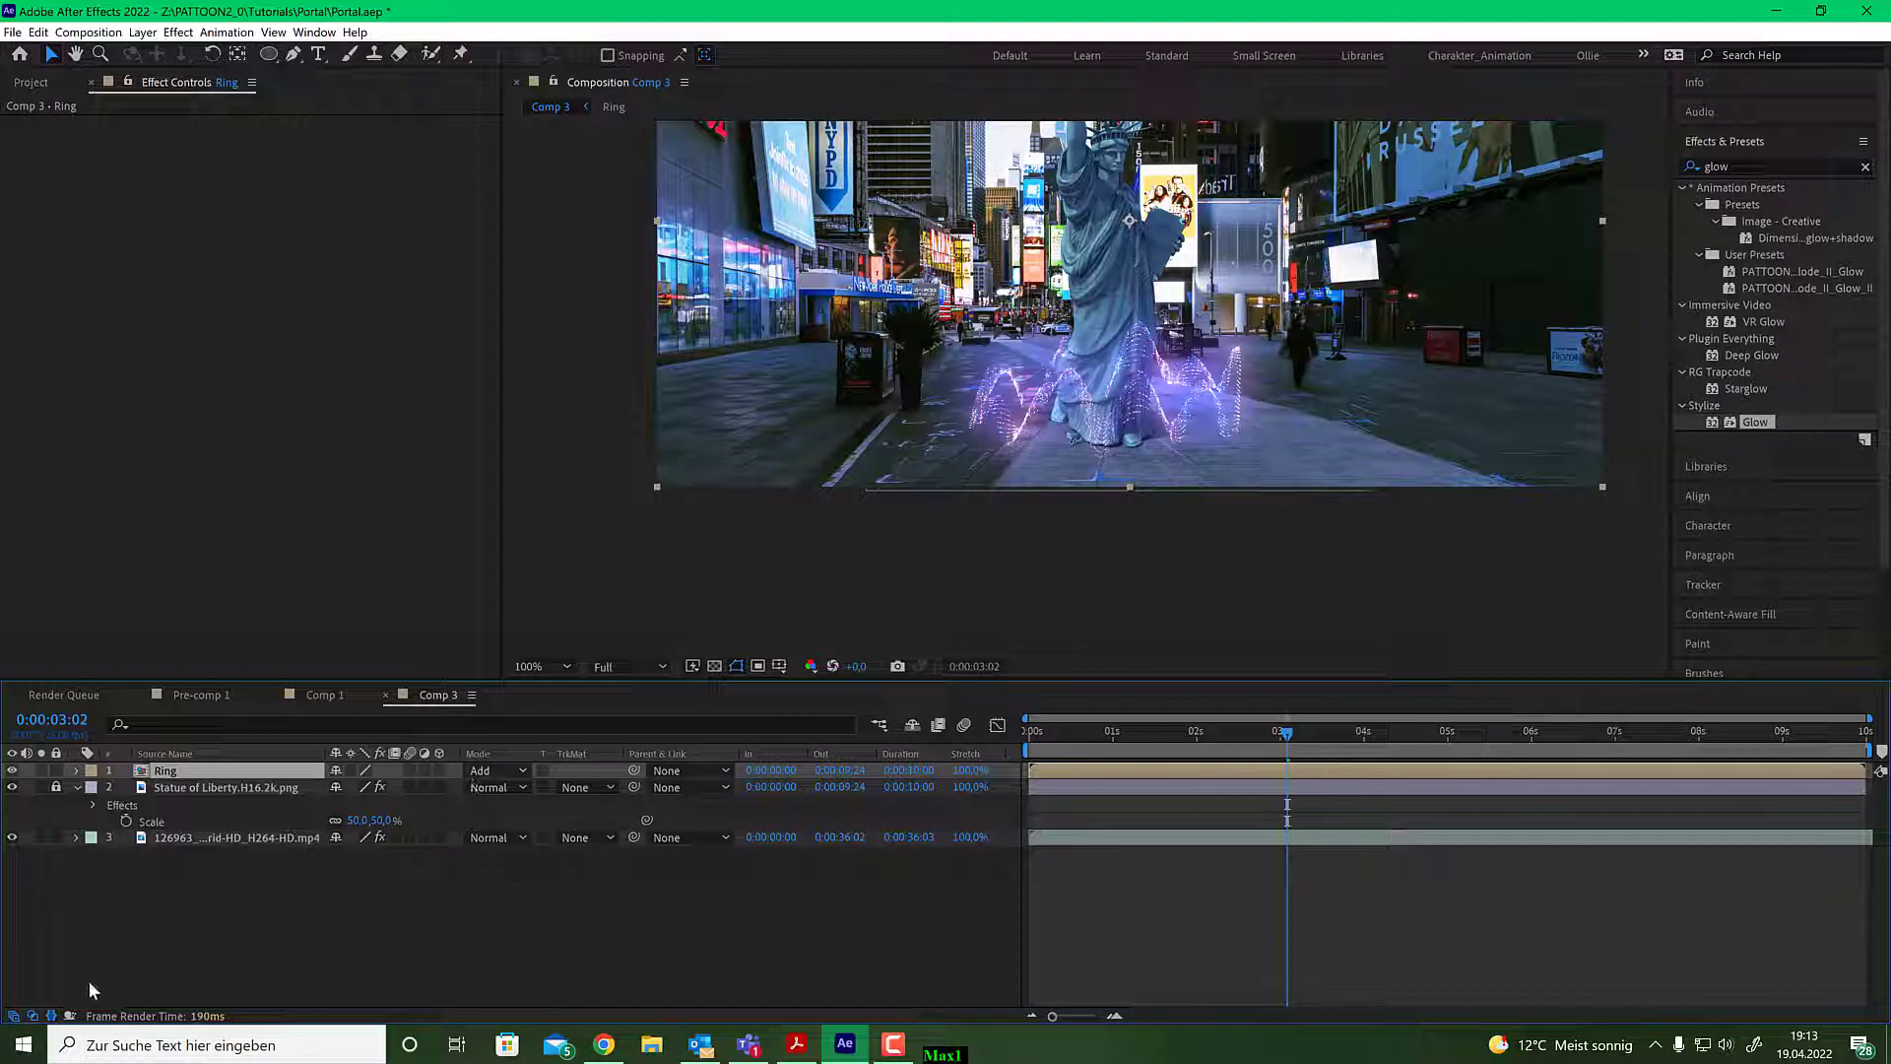
click(52, 1018)
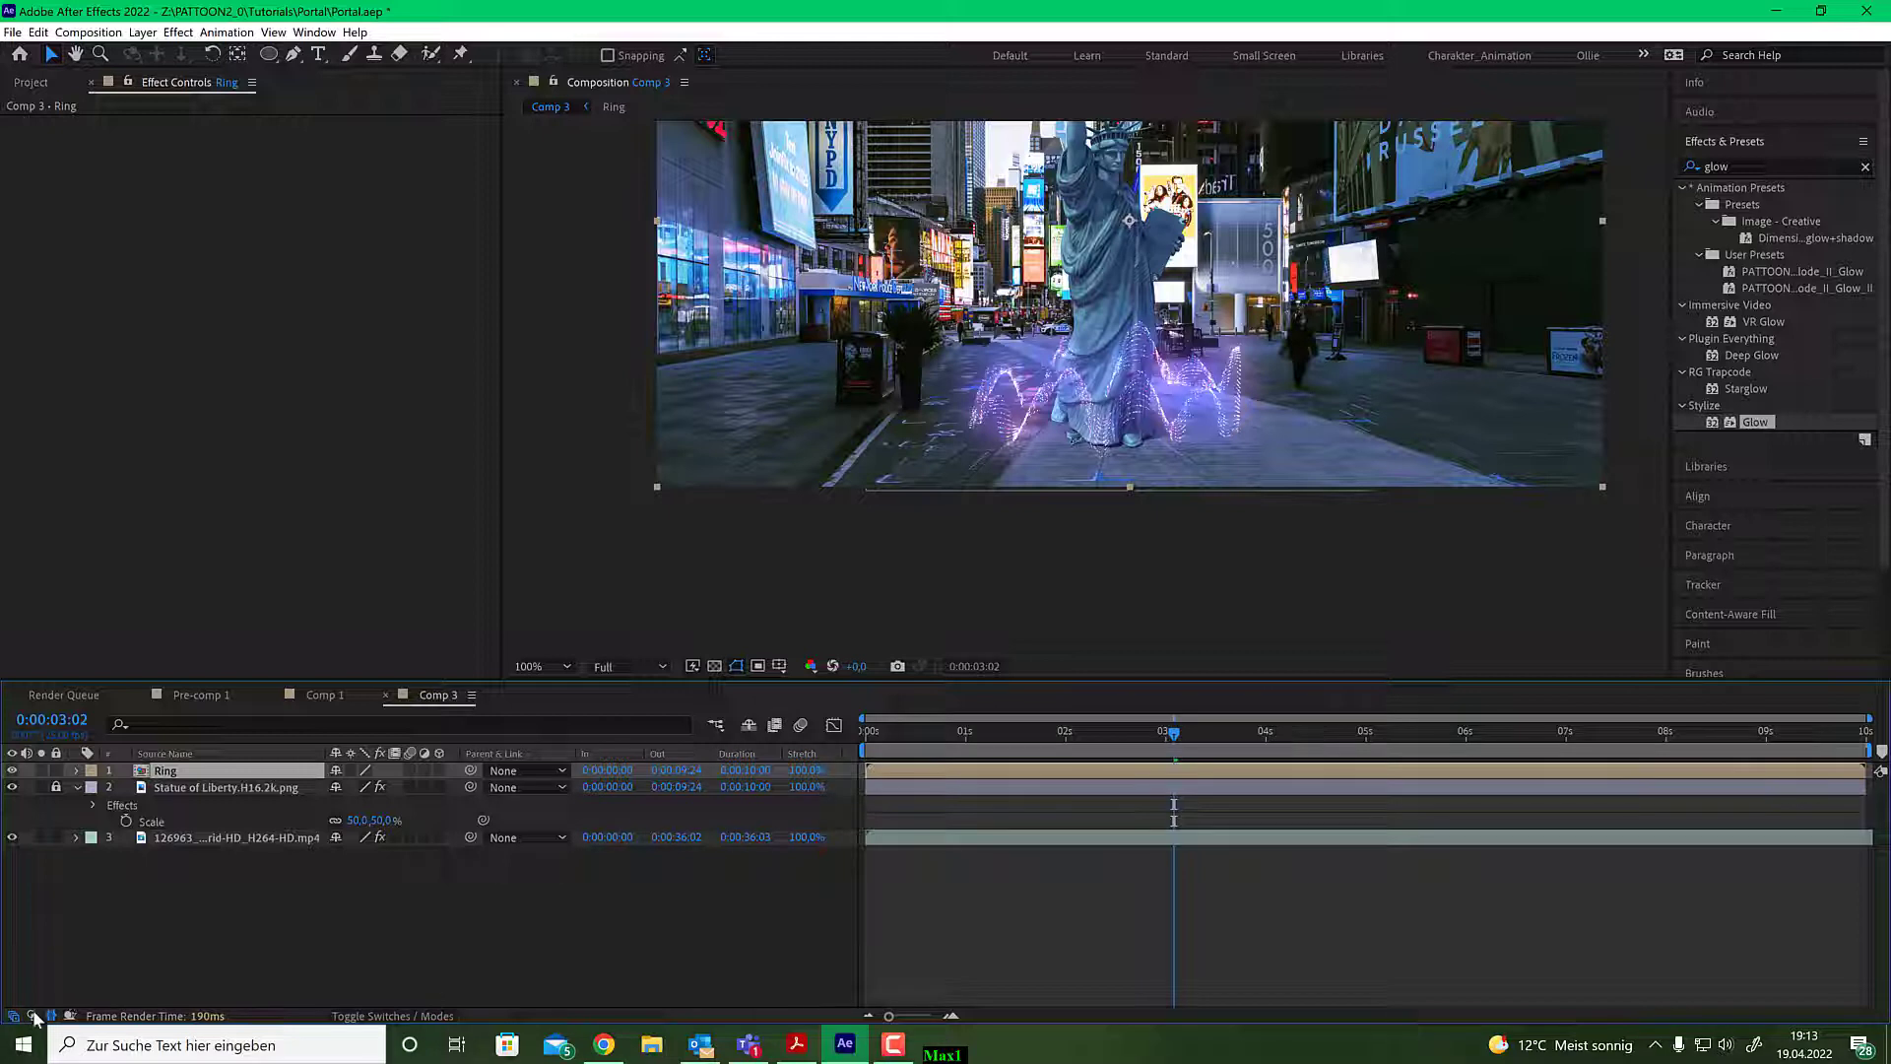
Show the timeline's transfer controls columns and move the playhead to 0:00:00:00.
click(33, 1016)
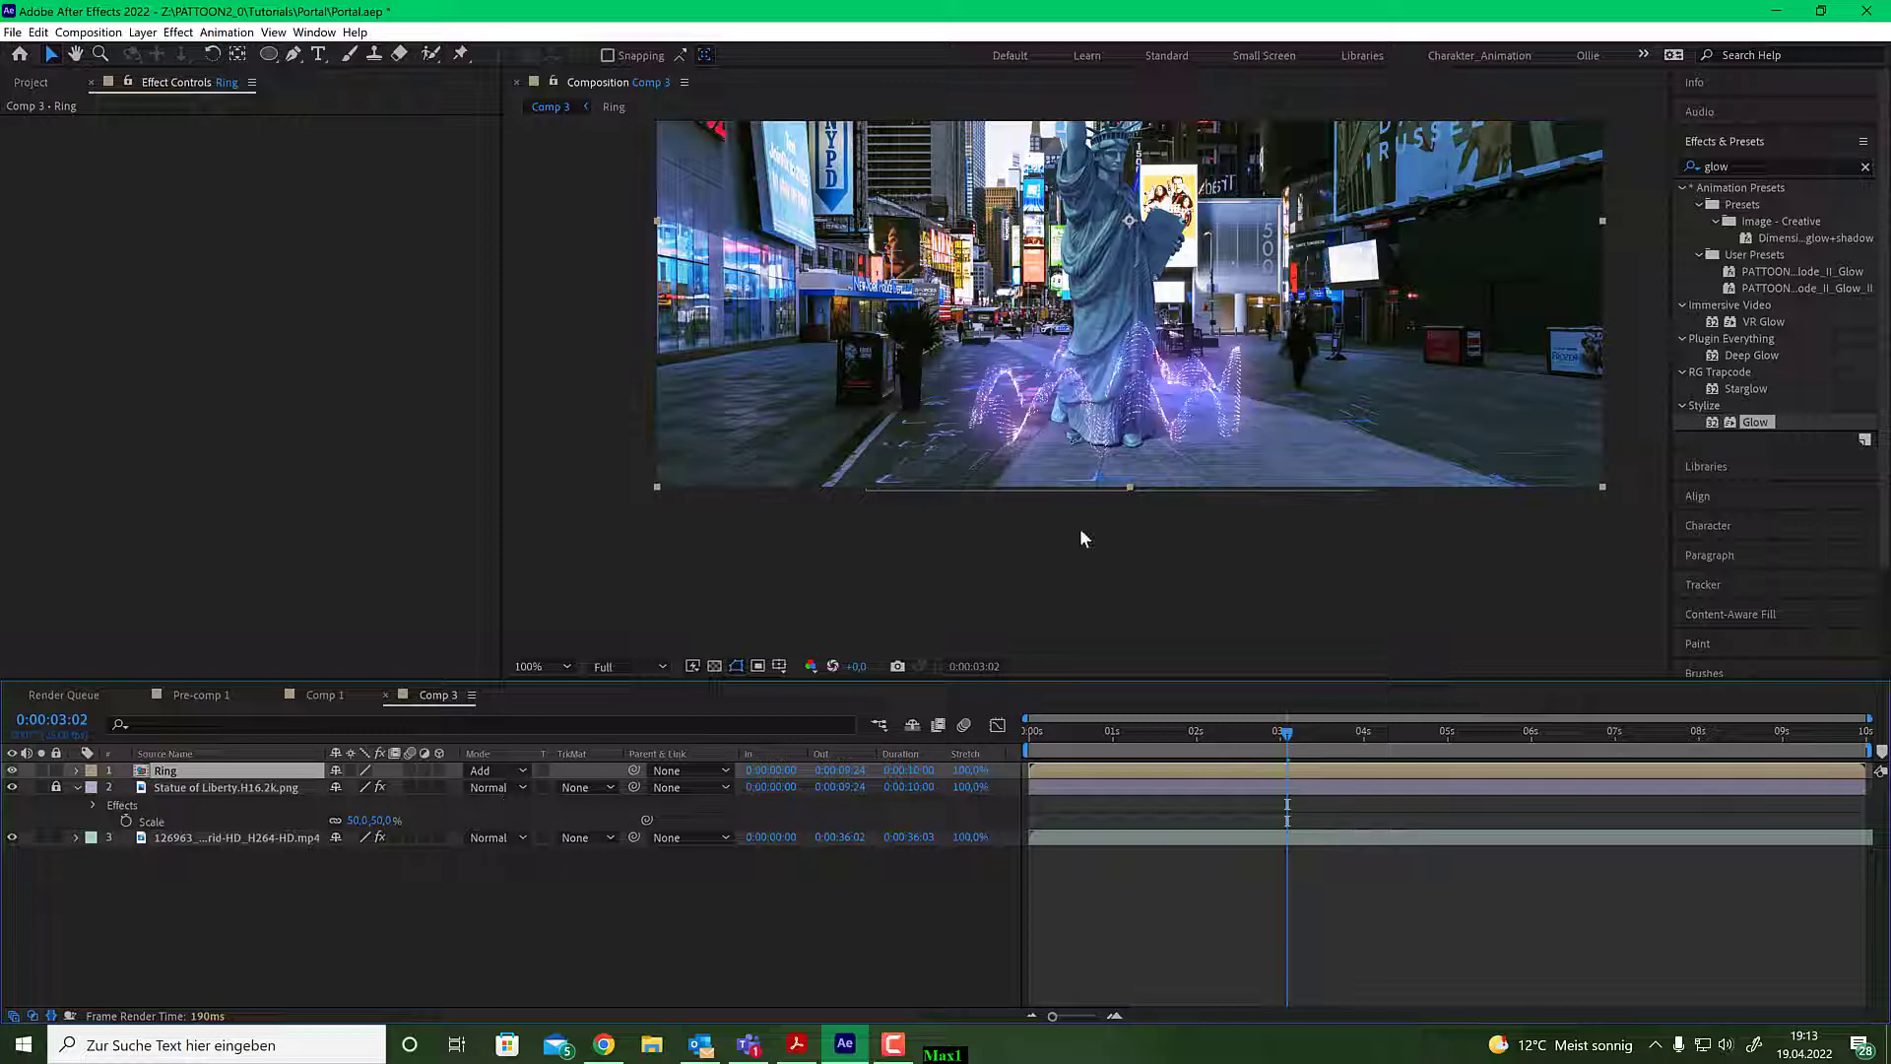
scroll(1152, 404, up, 3)
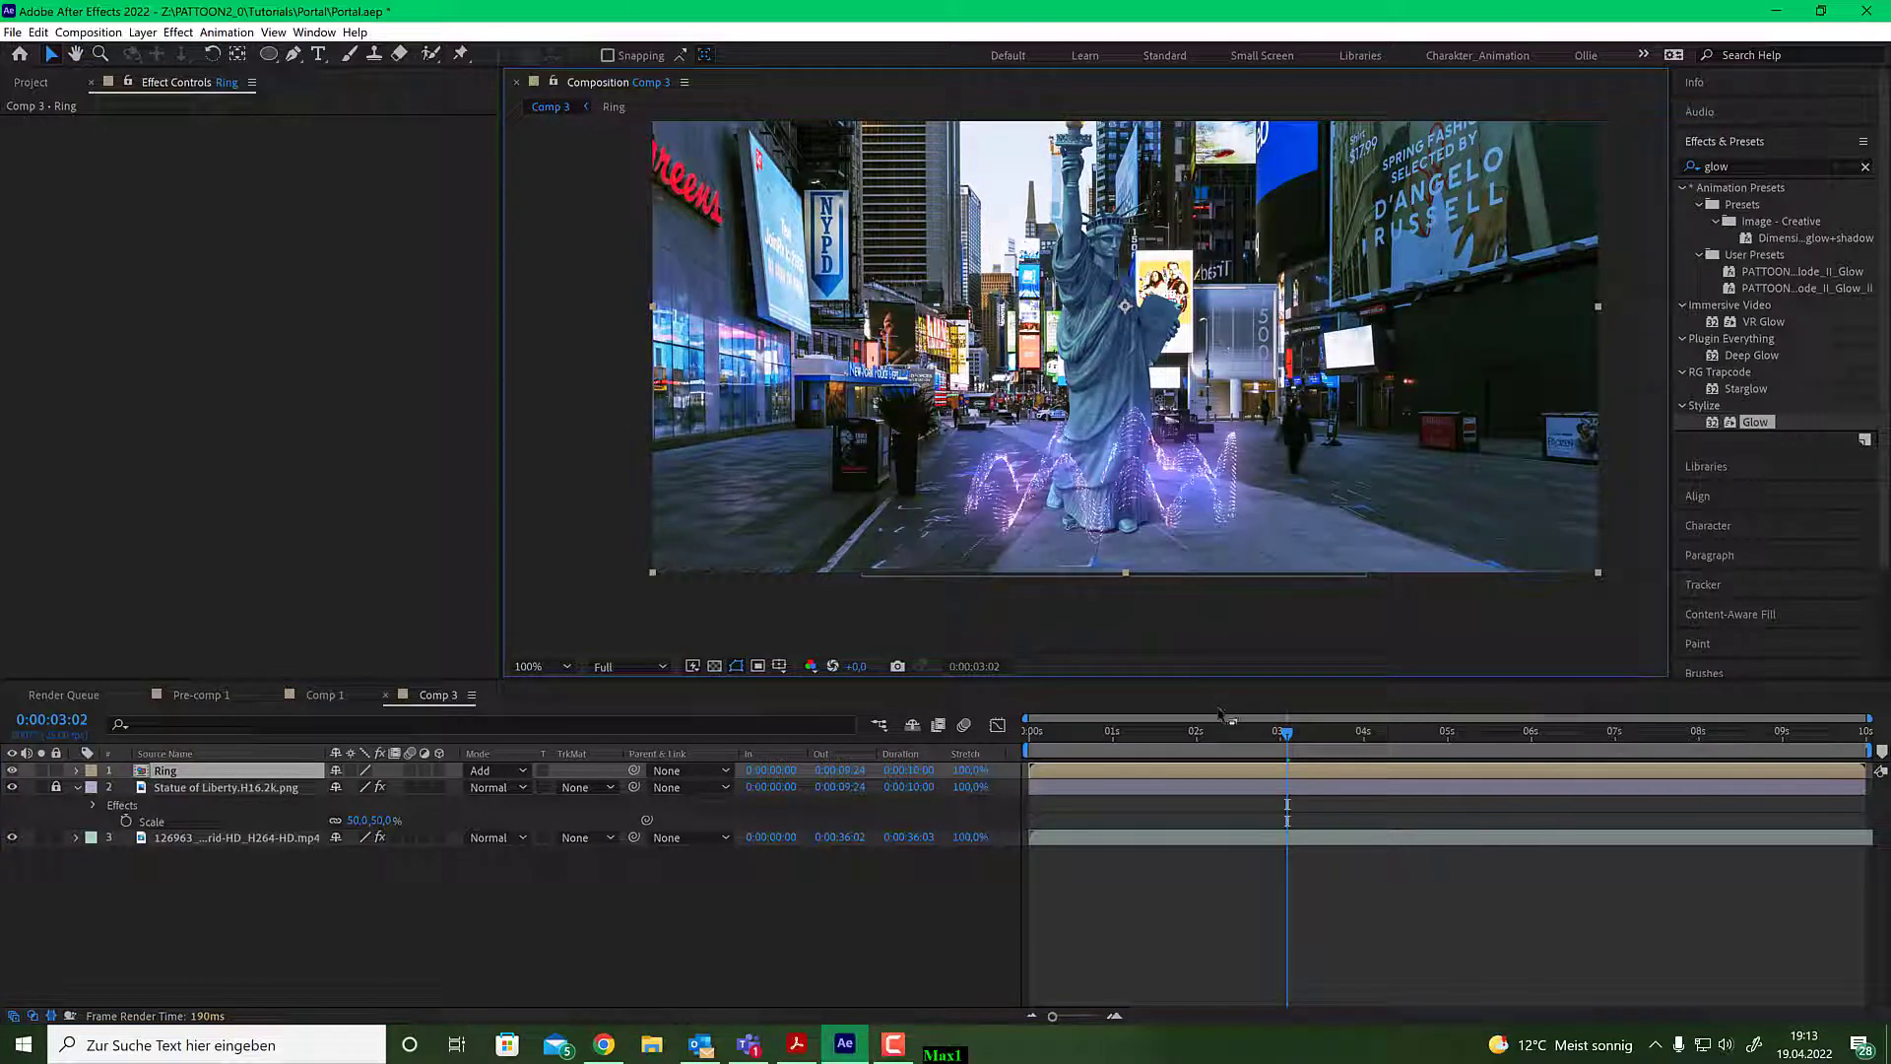
drag(1156, 734, 1010, 741)
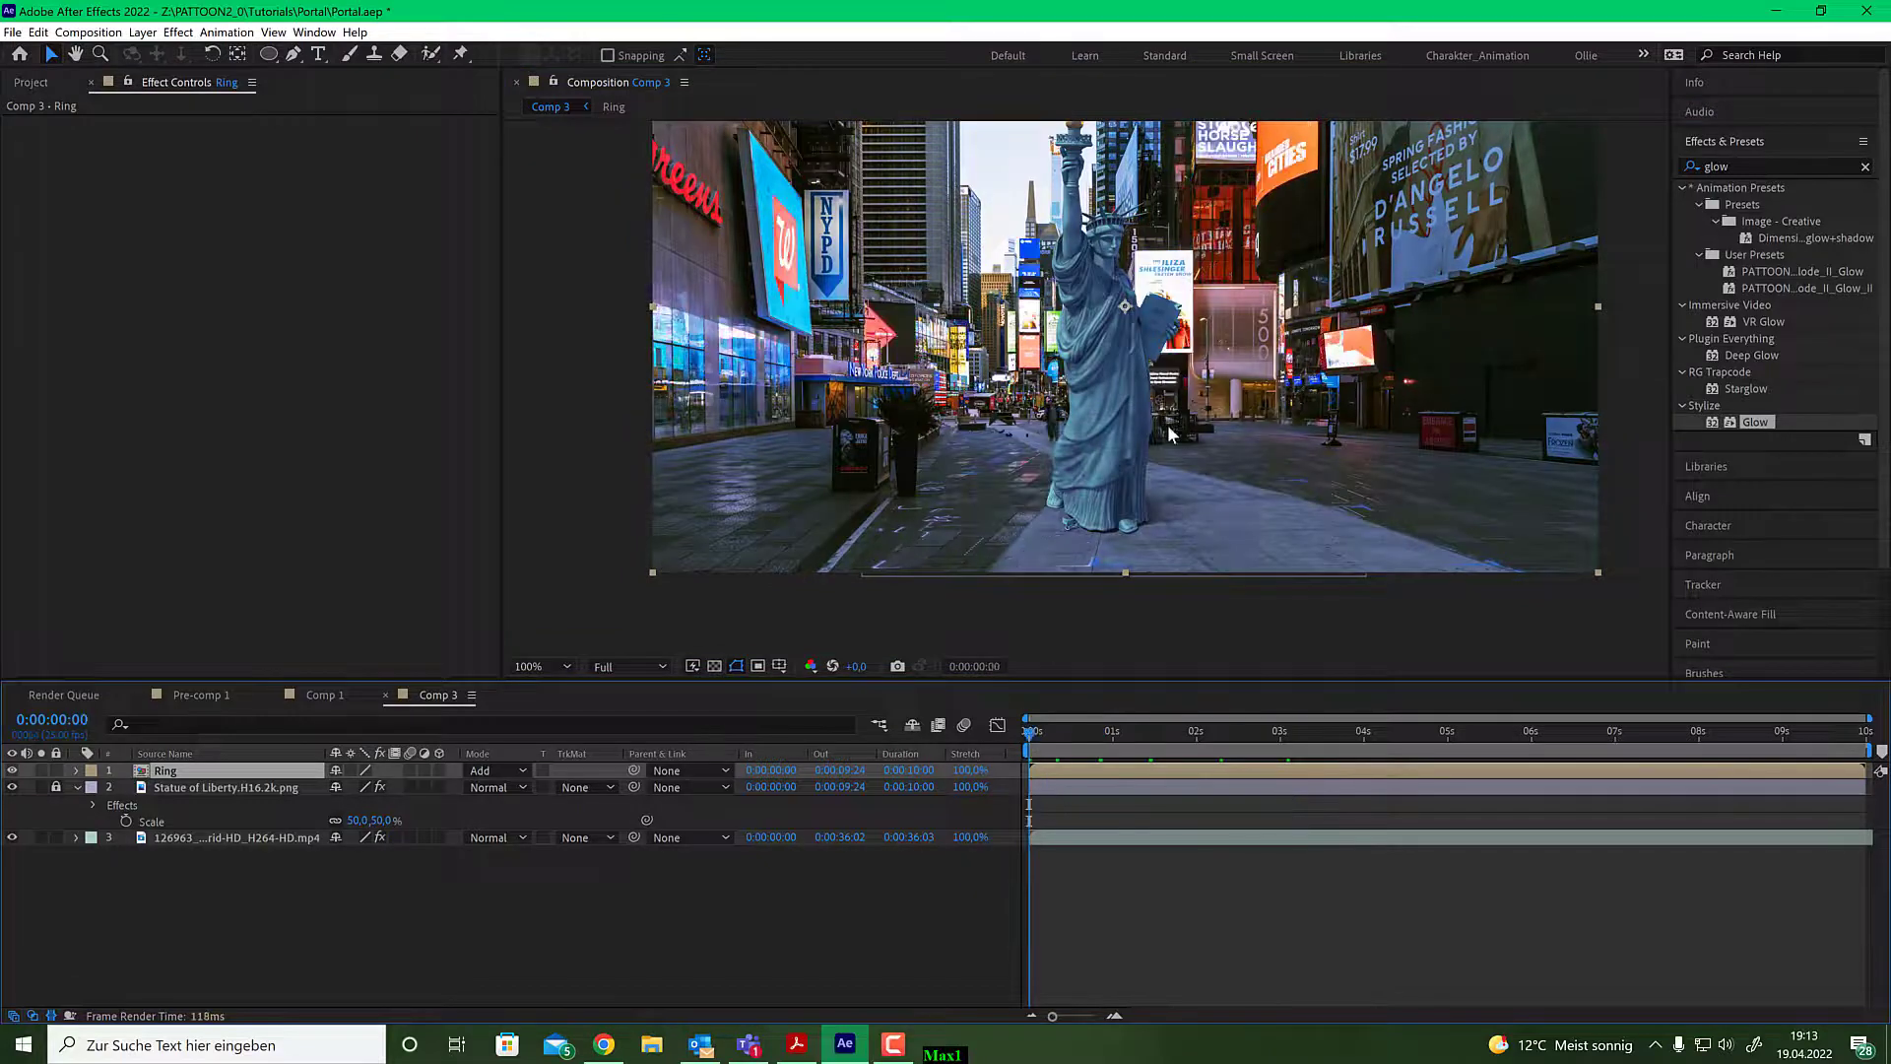
Unlock and select the Statue of Liberty layer, then search the effects and presets for pattoo and browse the matching presets.
click(235, 790)
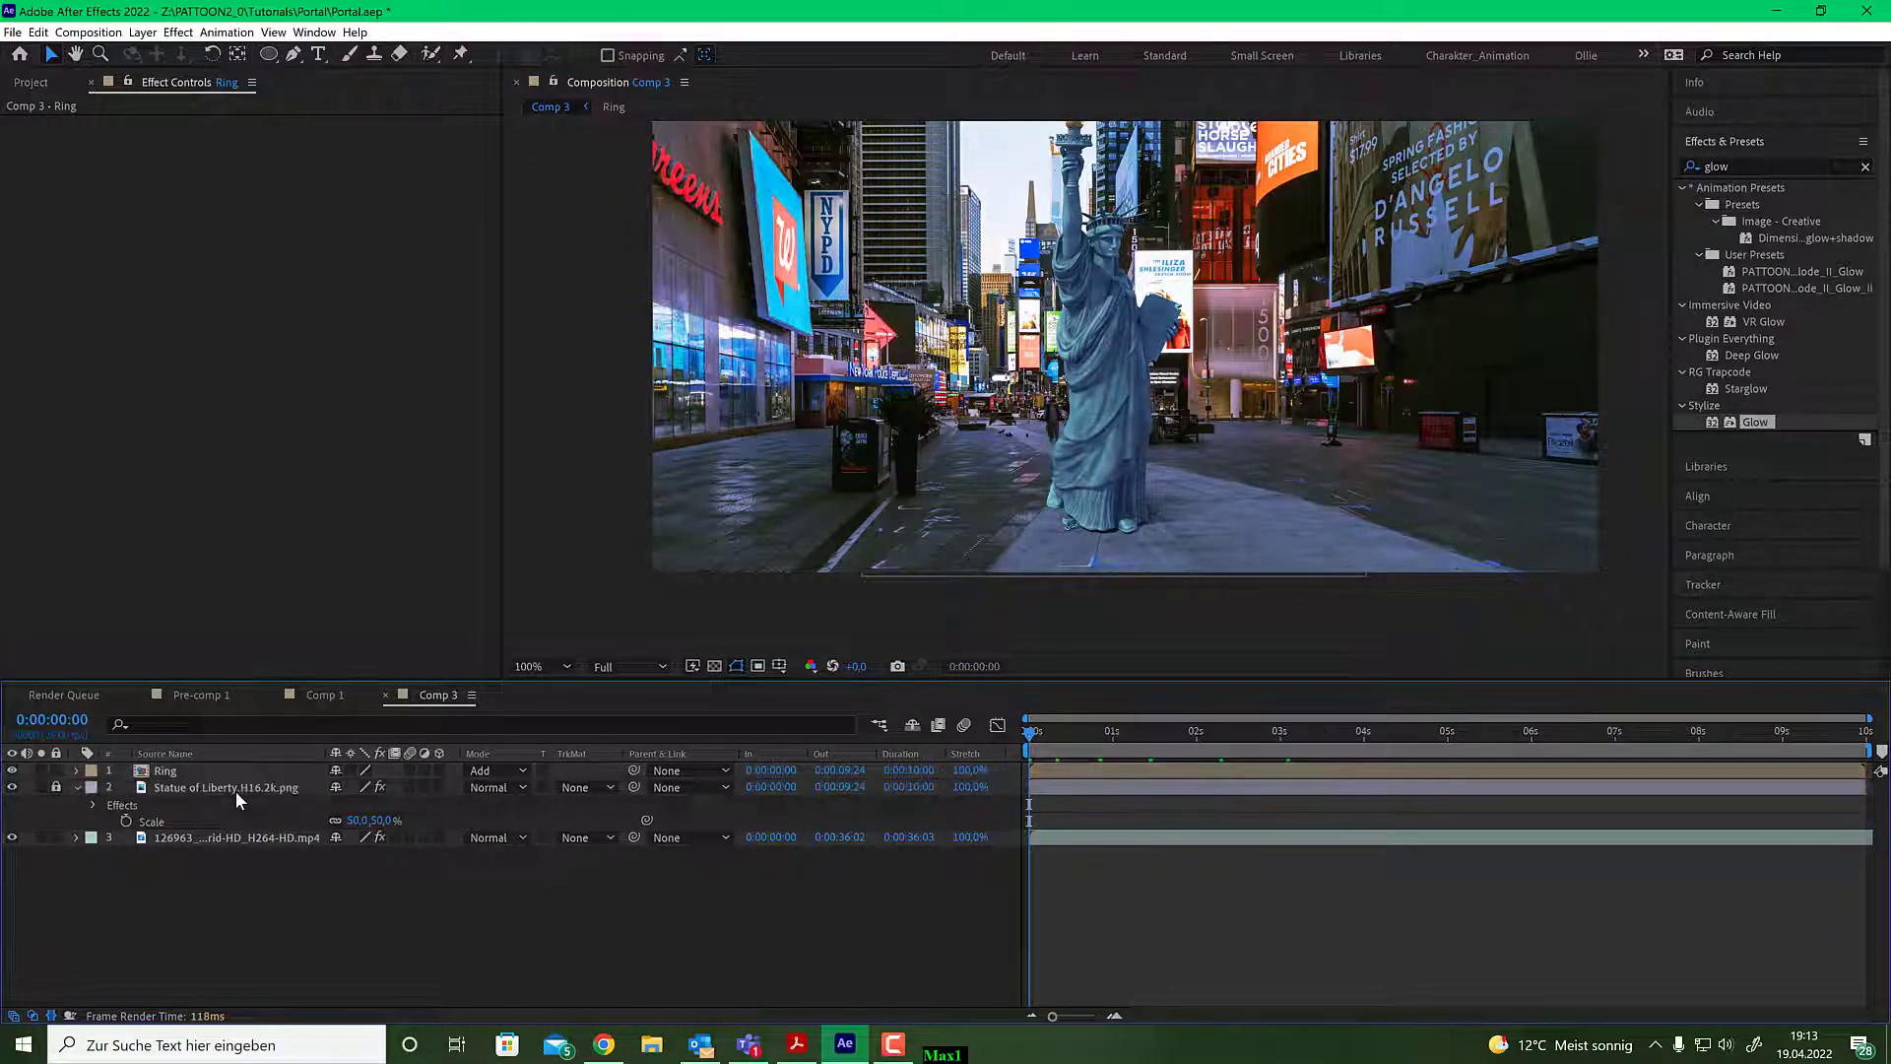
click(209, 788)
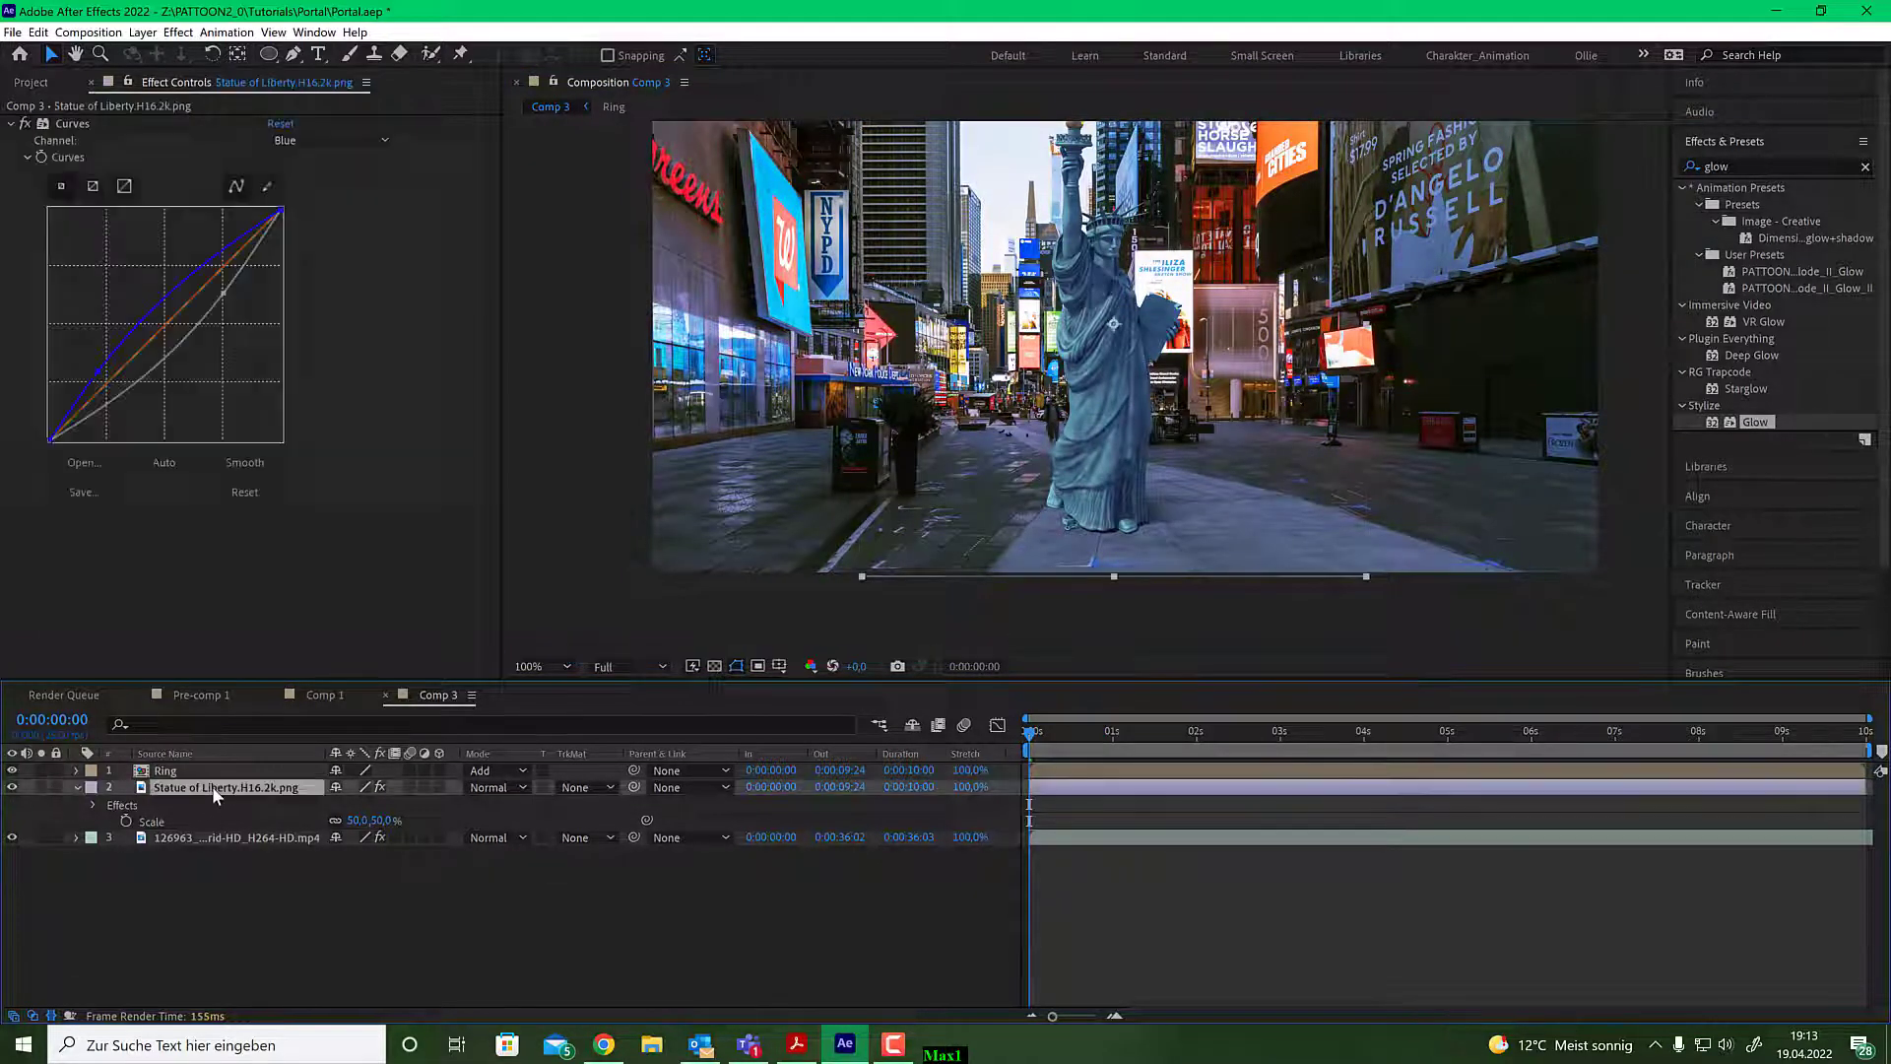
click(1753, 165)
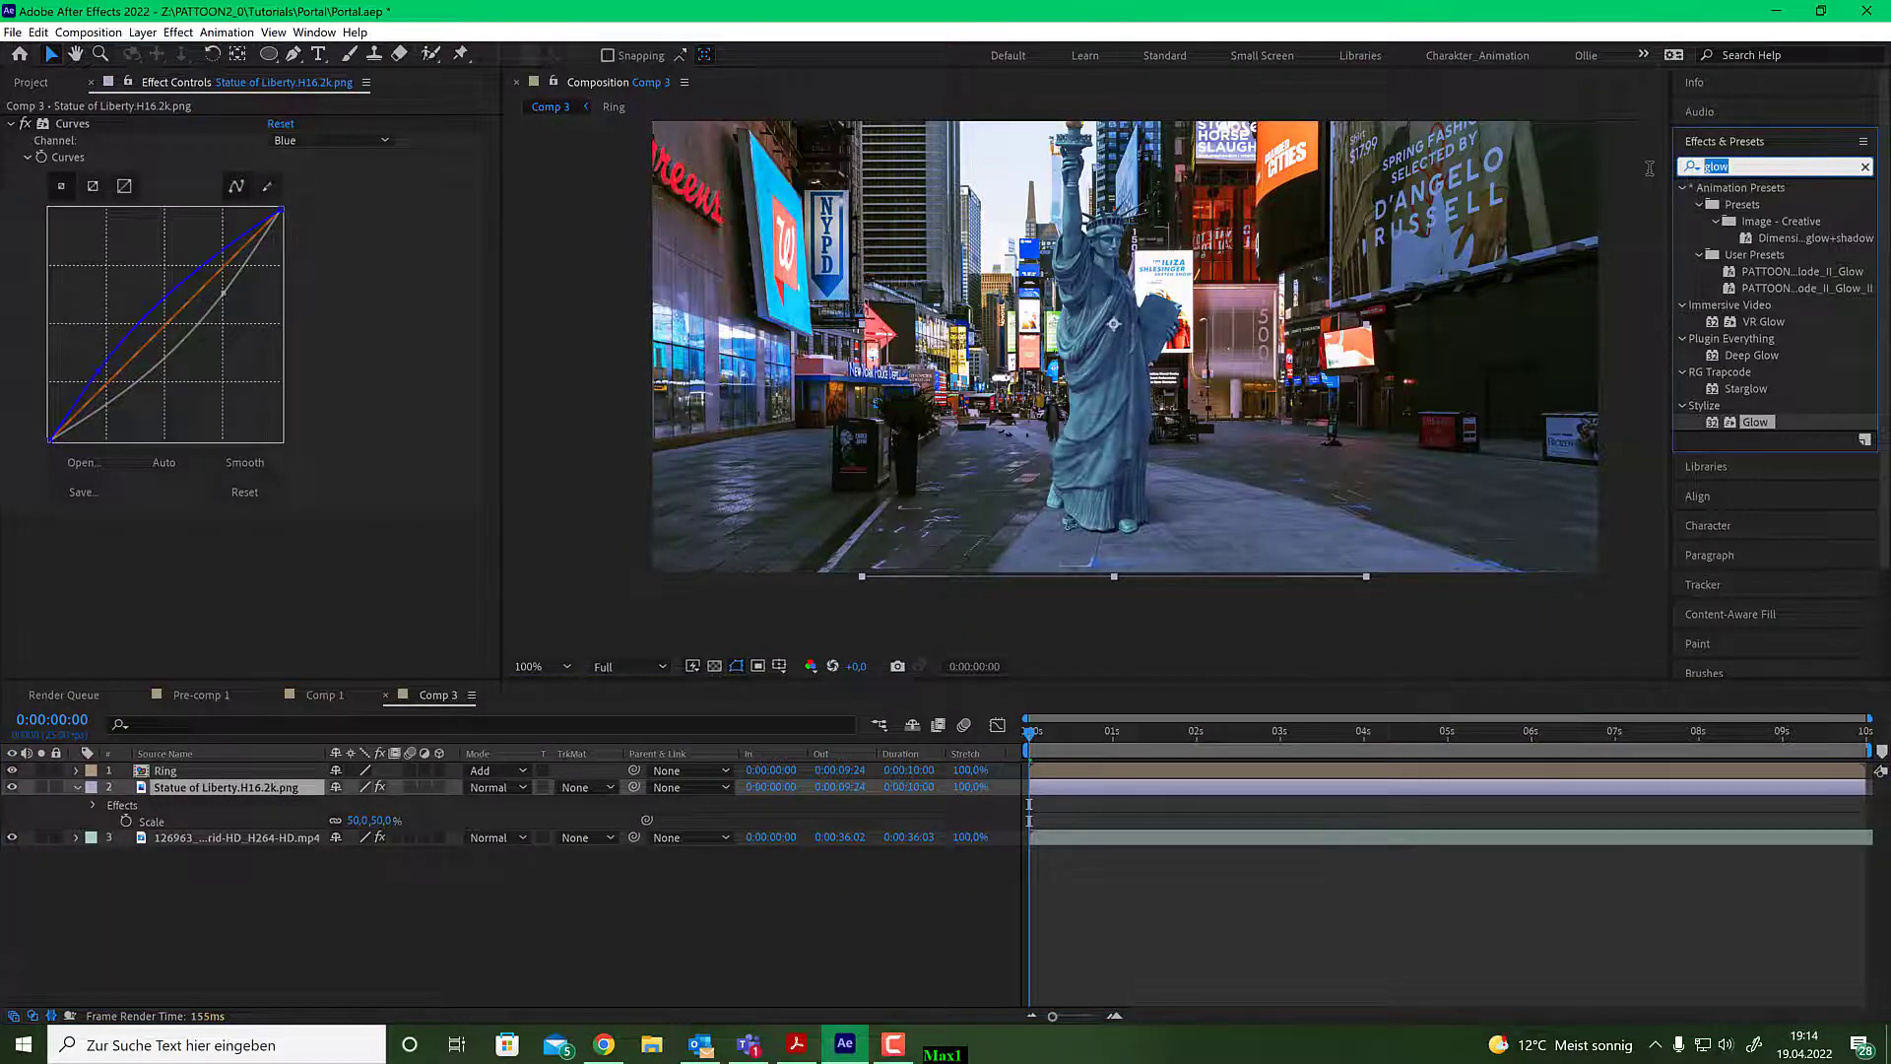
text(pa)
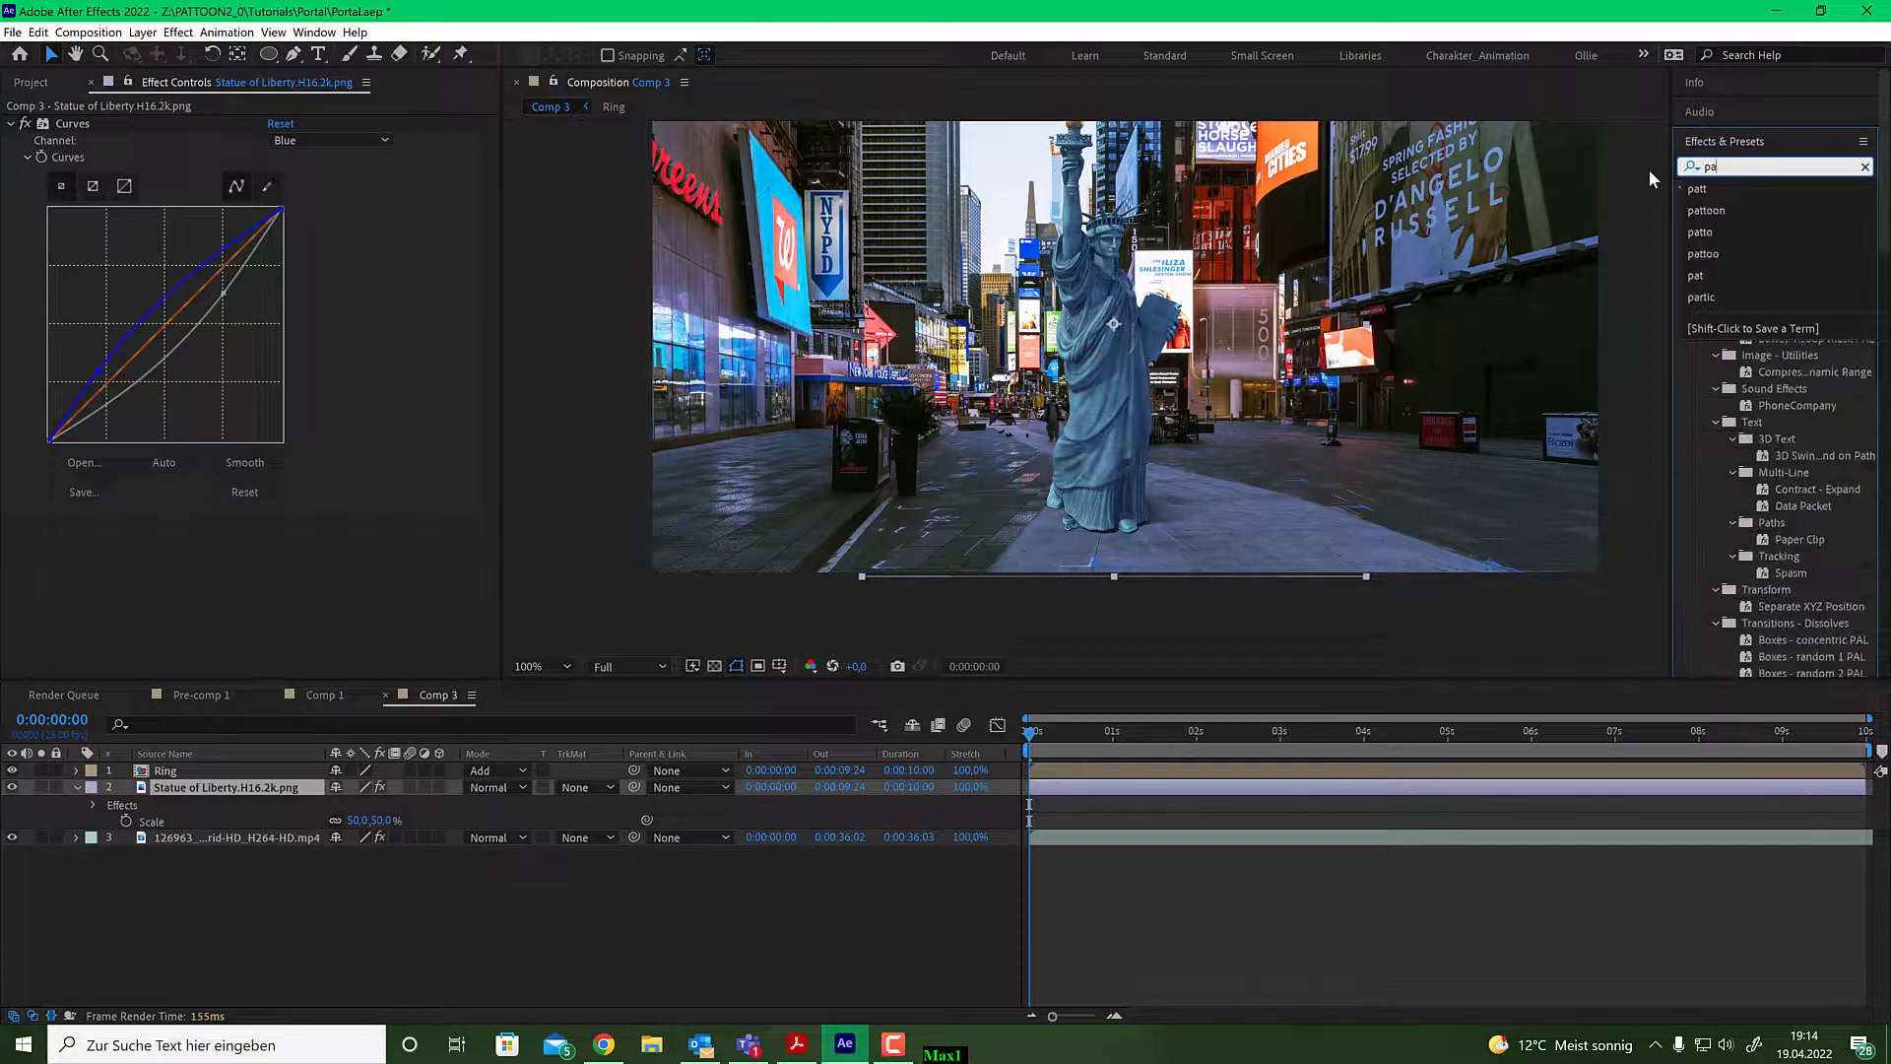
text(too)
key(BackSpace)
key(BackSpace)
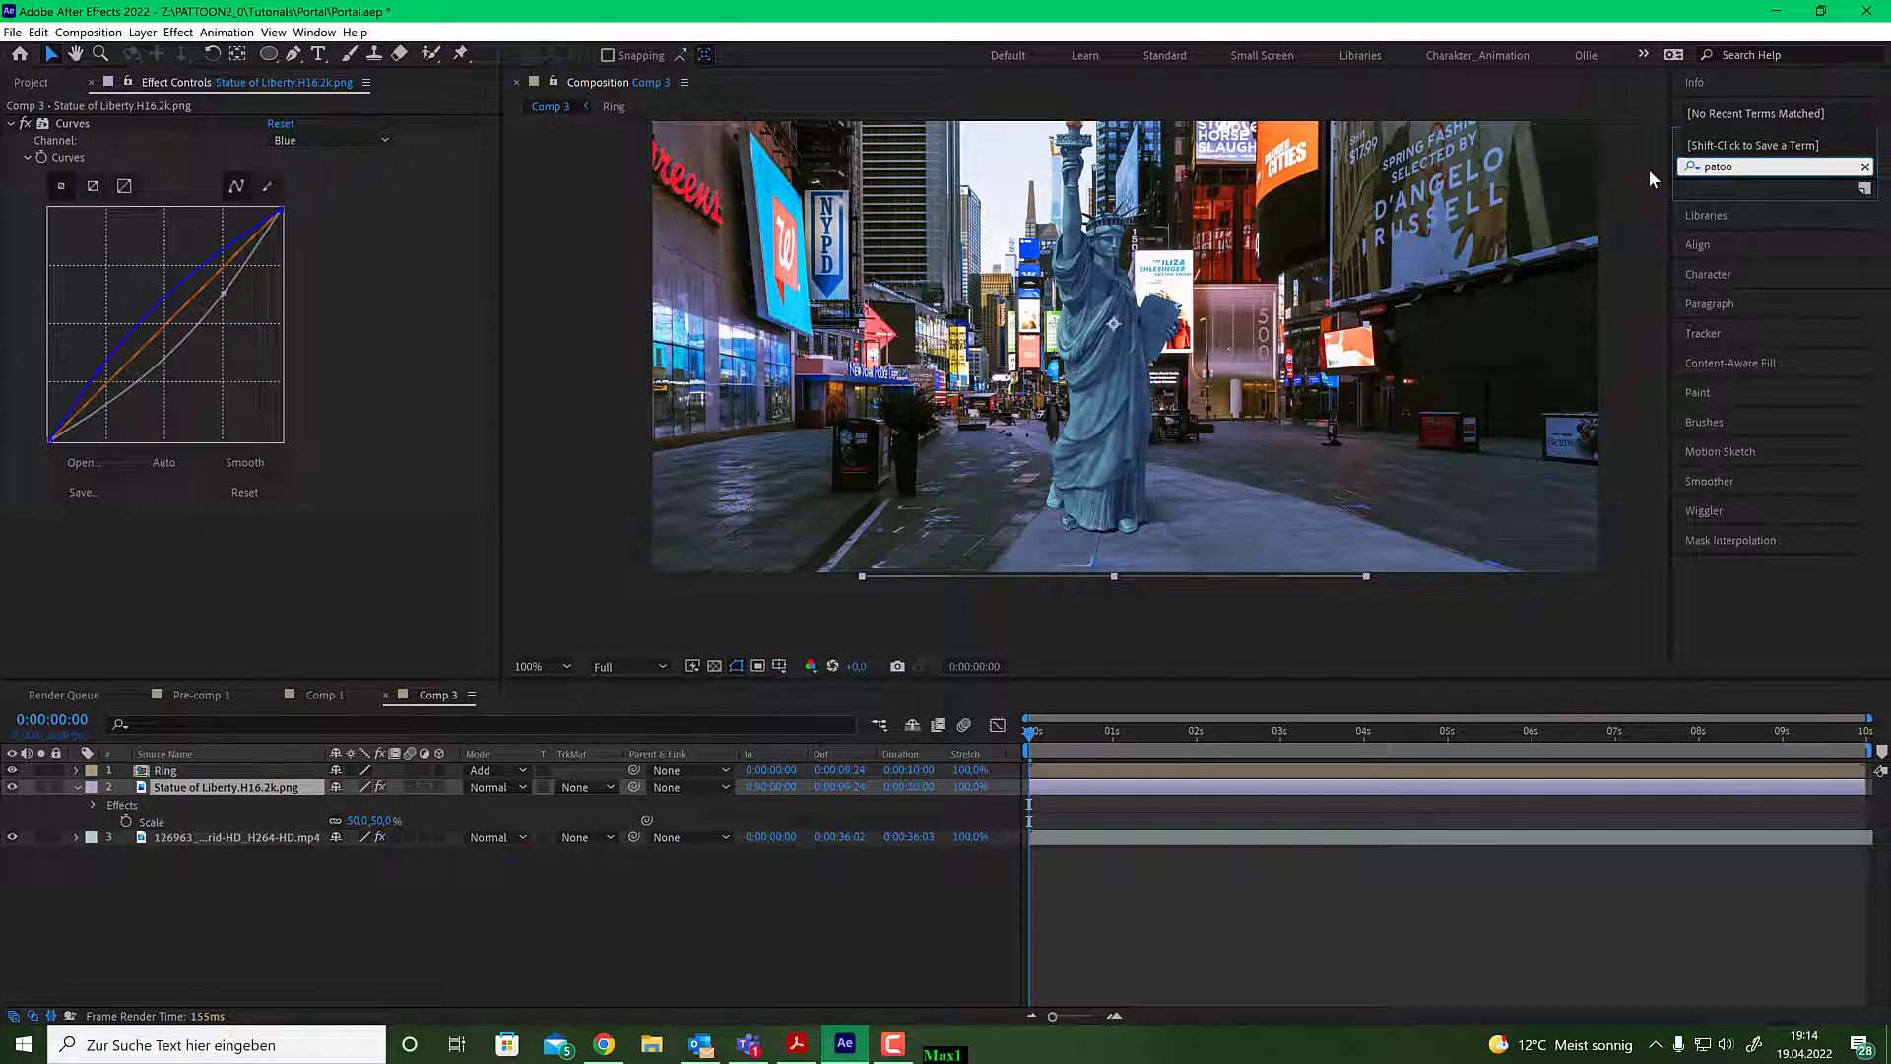
text(too)
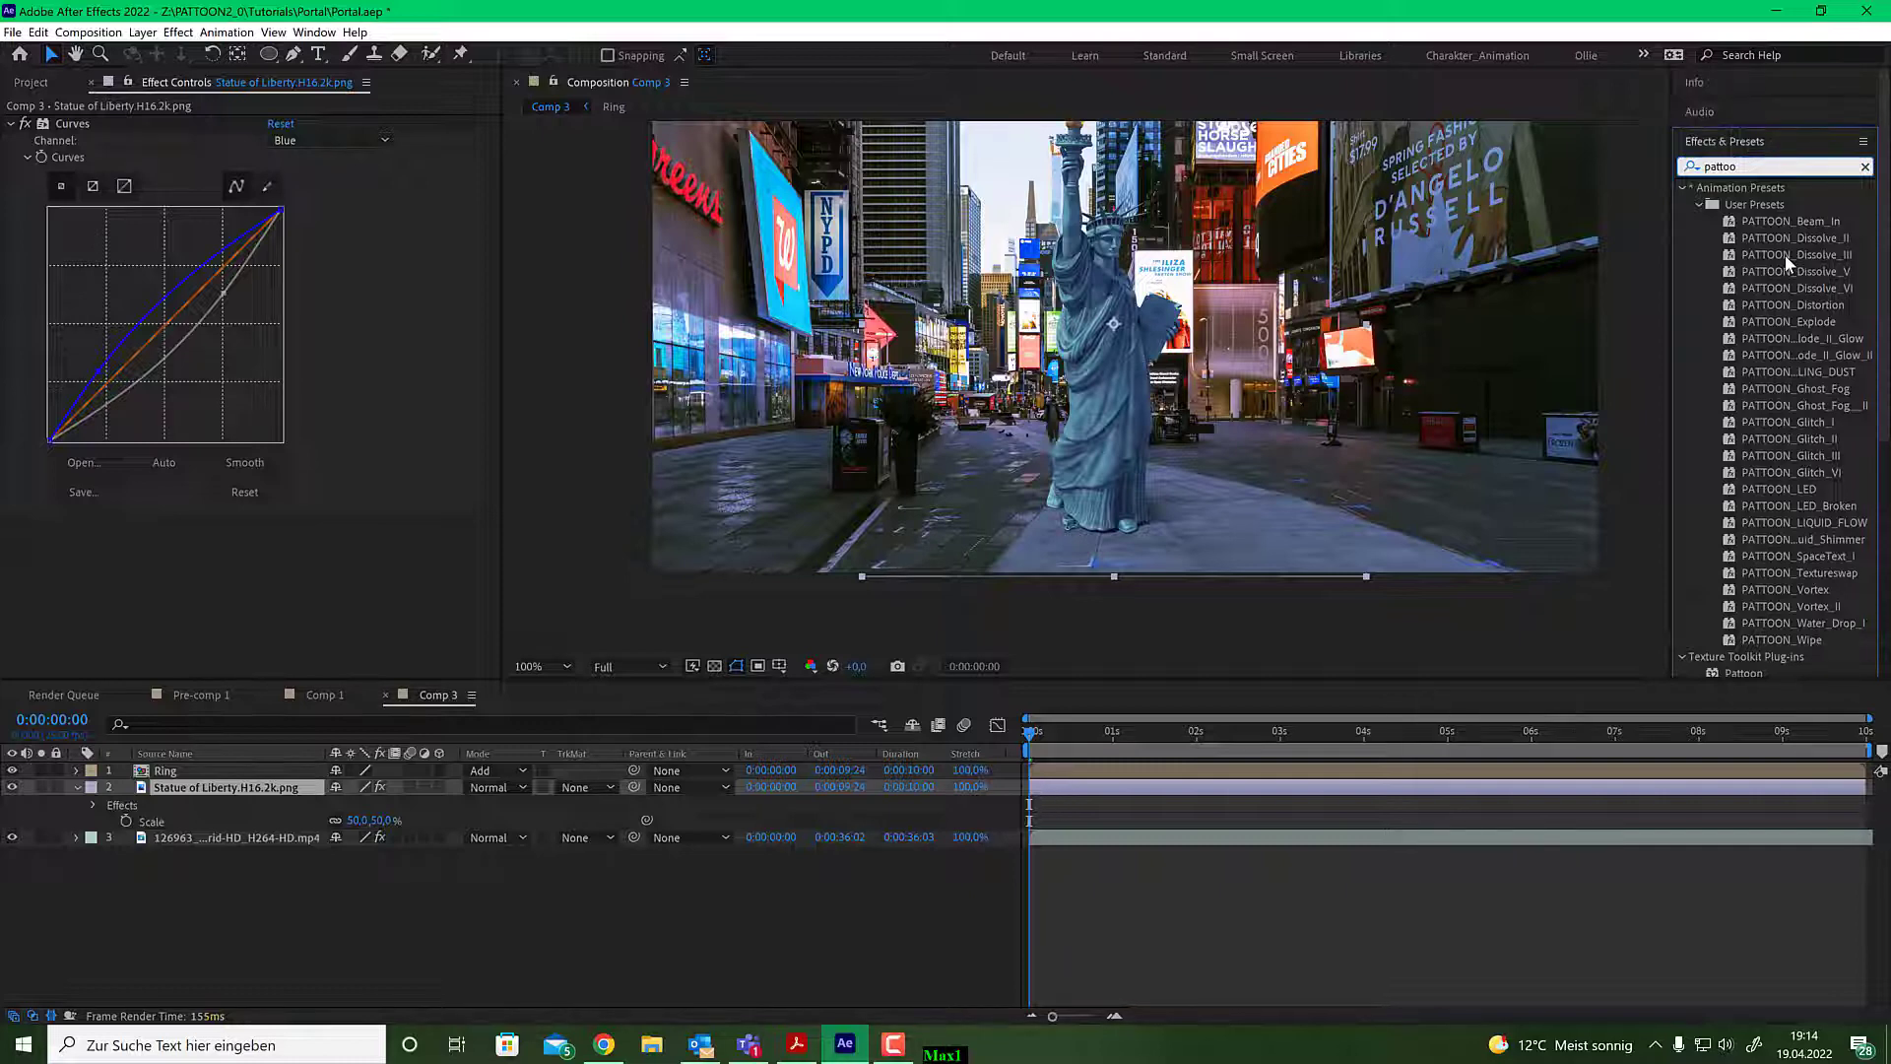
click(1802, 221)
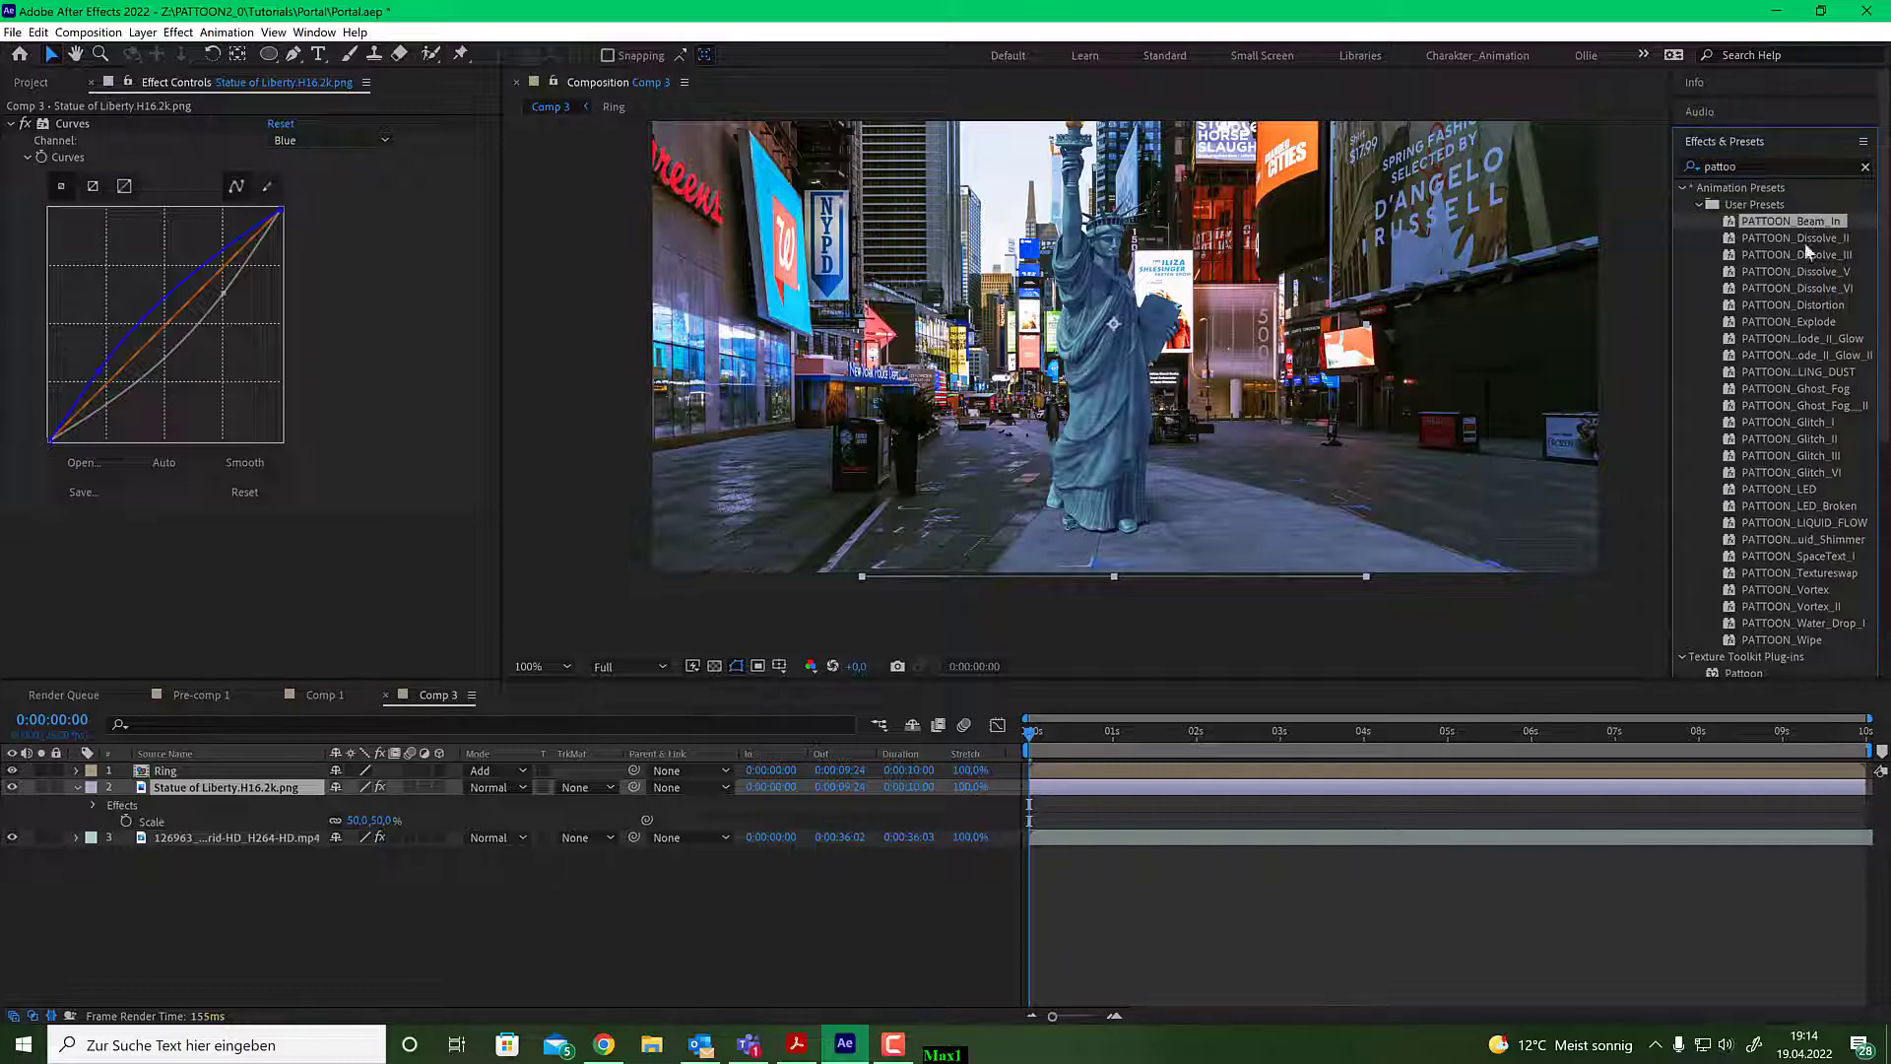
scroll(1816, 526, down, 5)
scroll(1818, 502, up, 3)
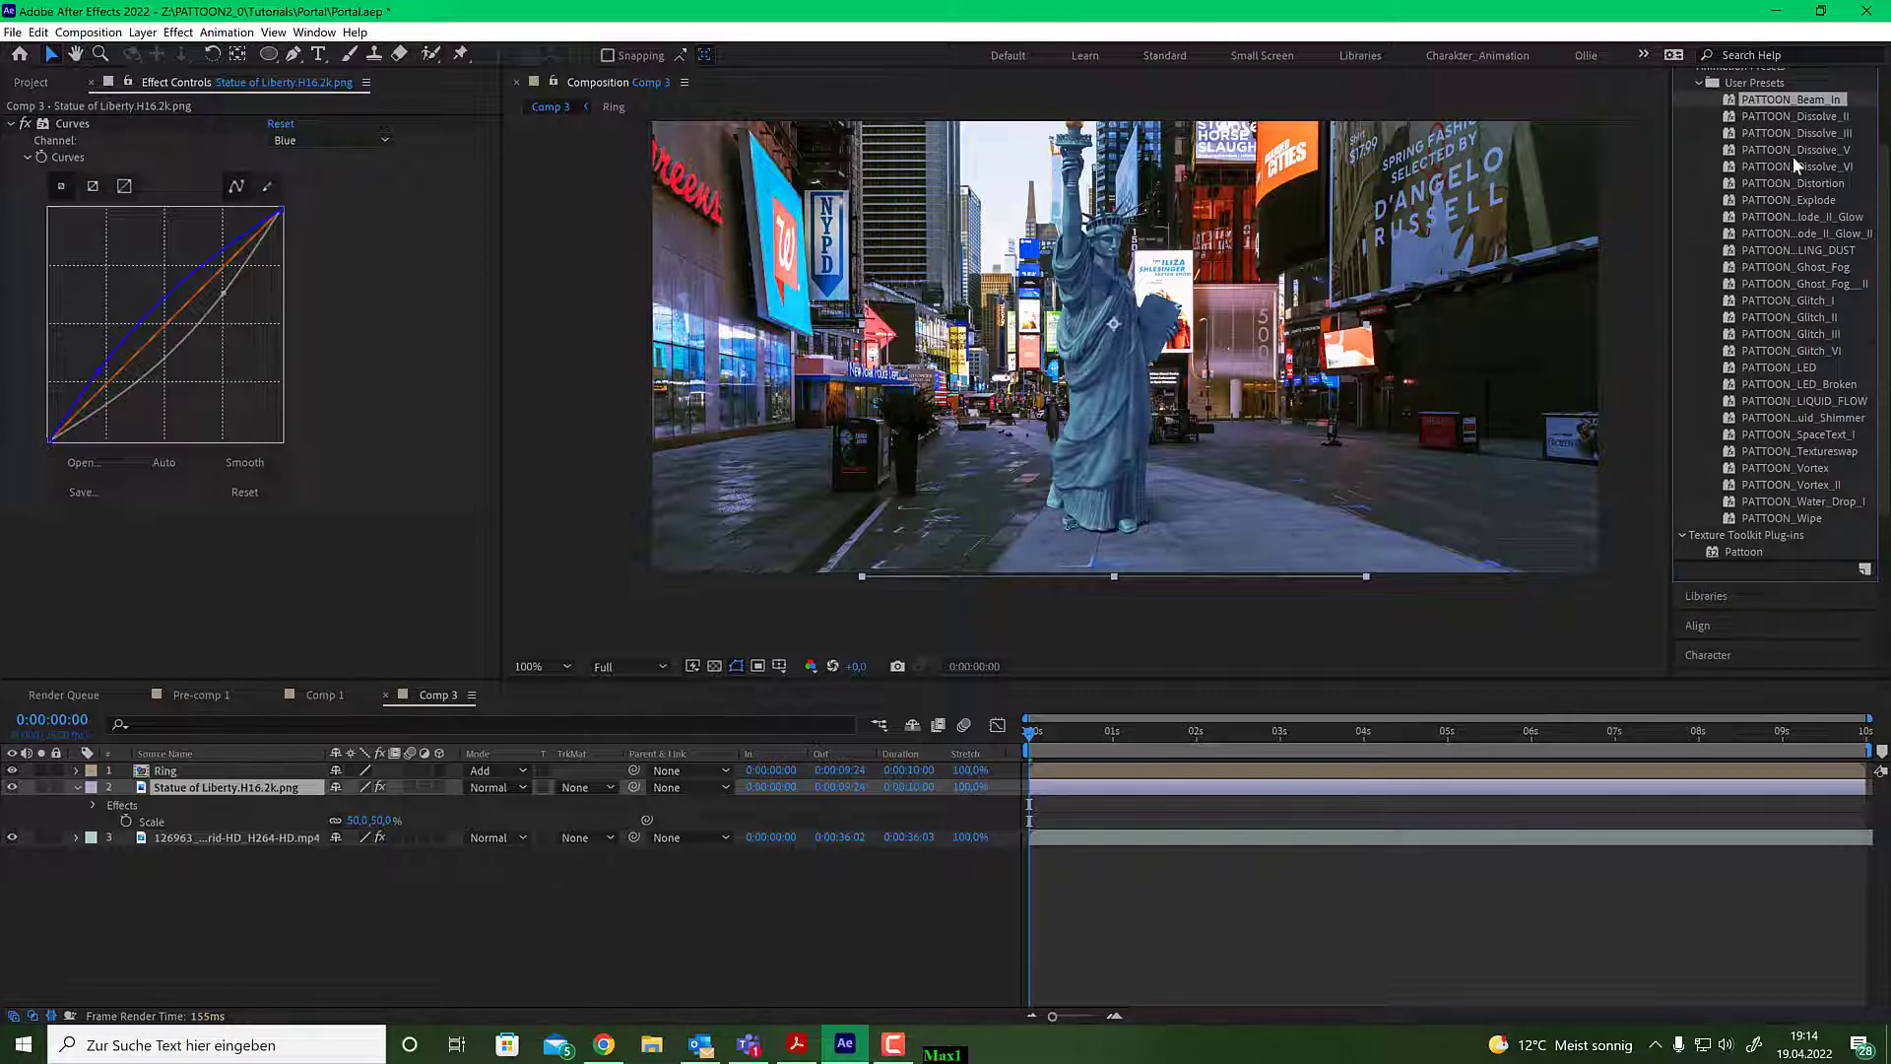
scroll(1793, 156, up, 1)
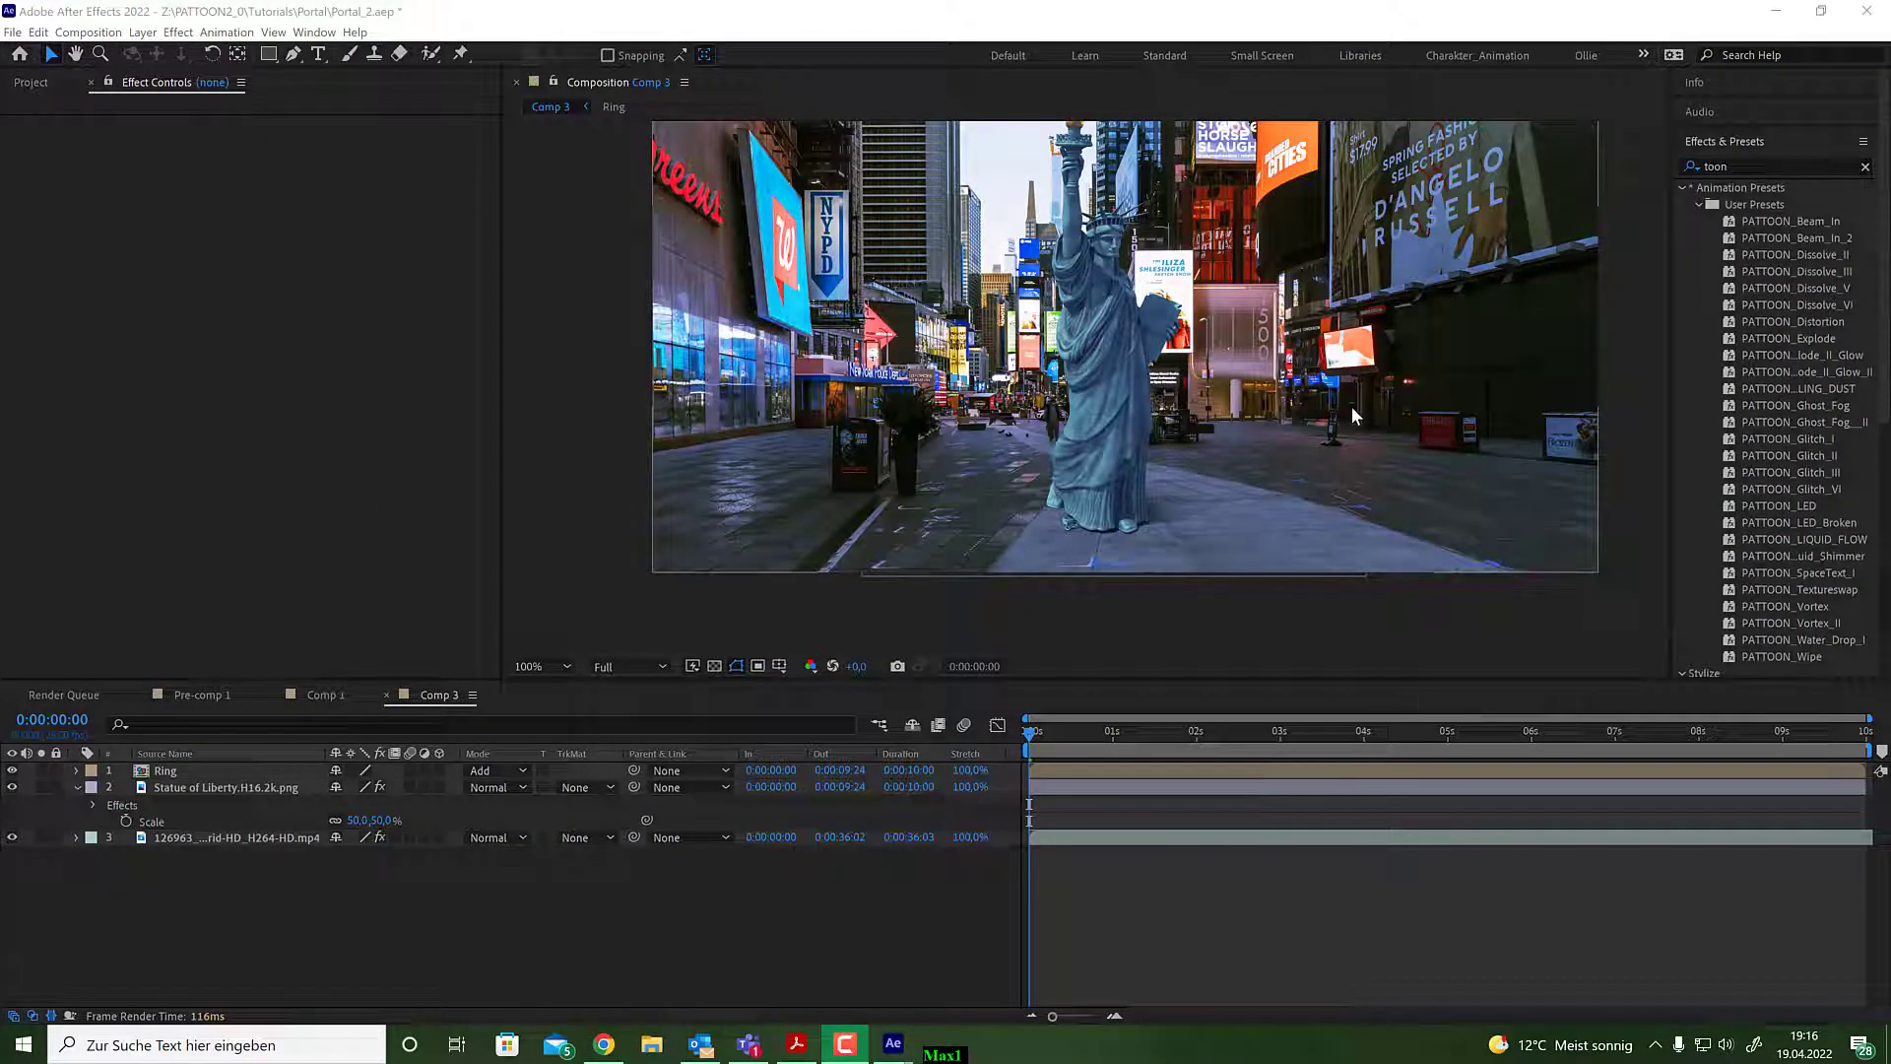
Try the PATTOON_Beam_In_2 preset on the Statue of Liberty layer at 0:00:00:00 and scrub to 0:00:02:15 to preview the beam-in.
click(264, 788)
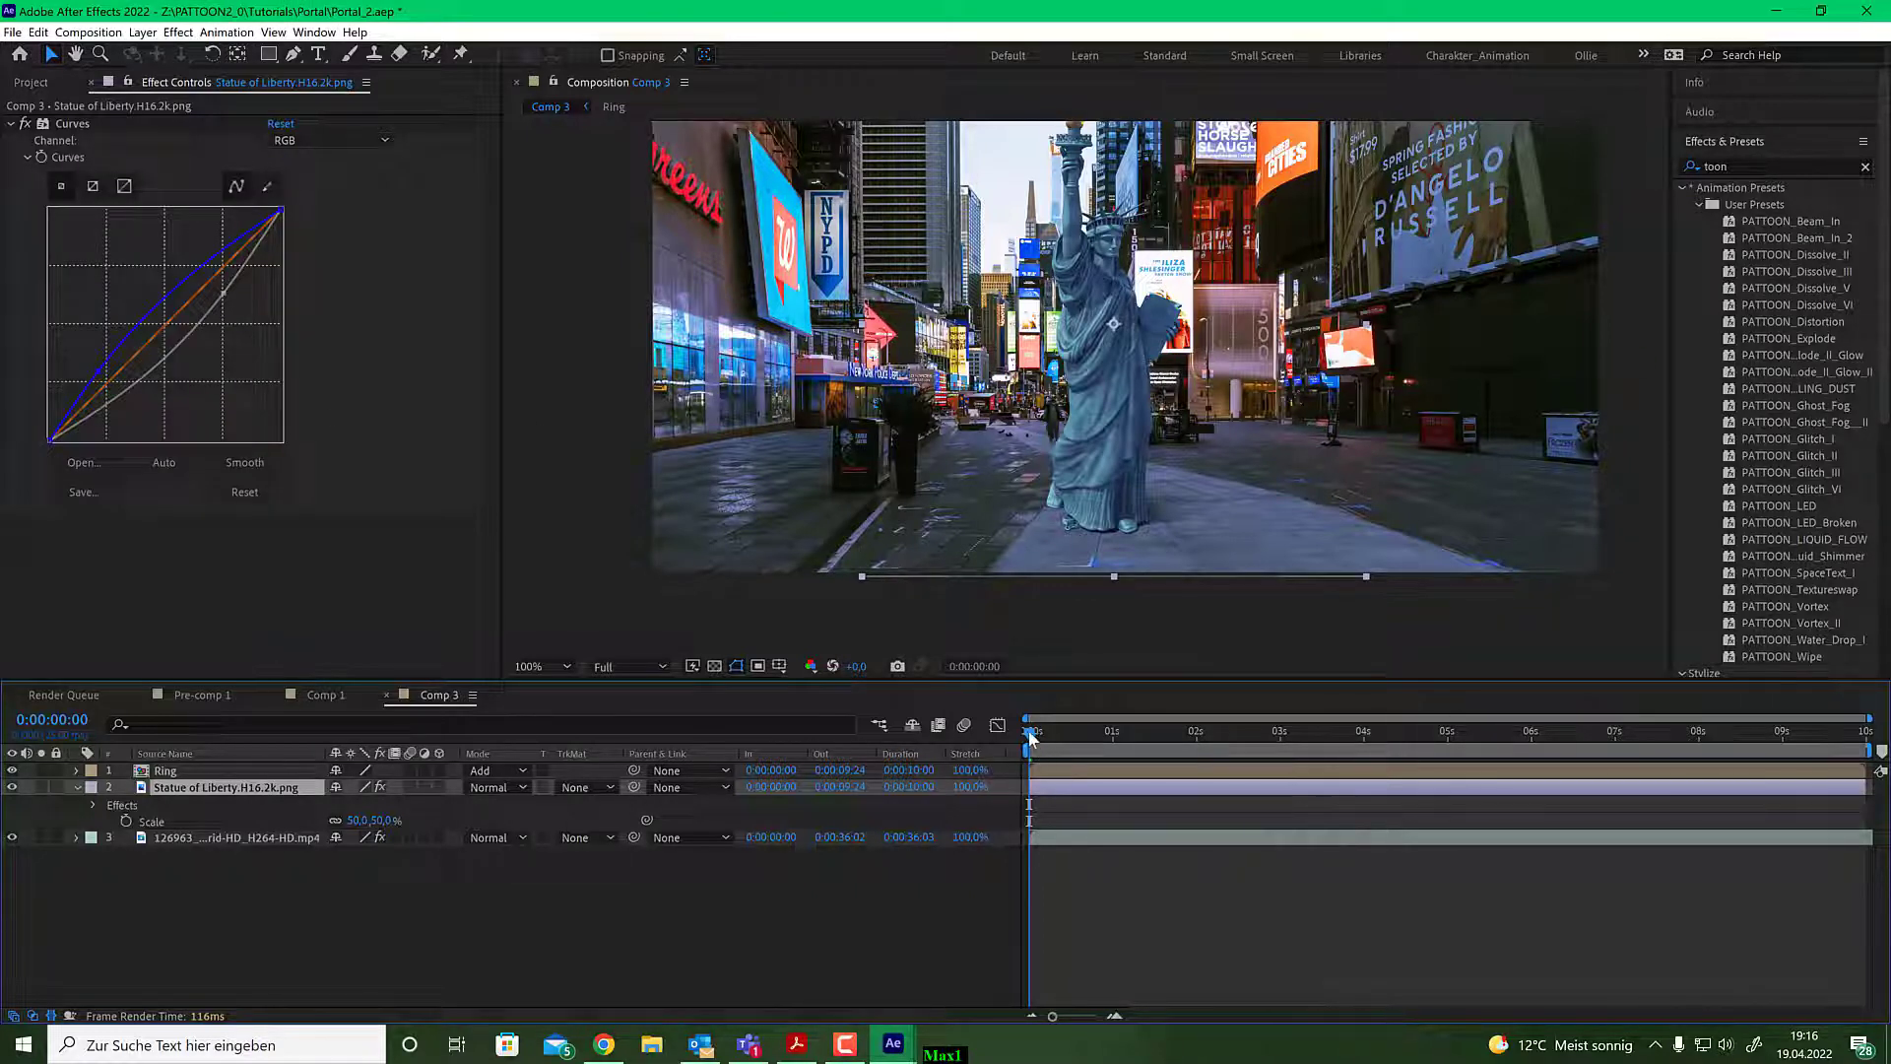
drag(1029, 734, 978, 735)
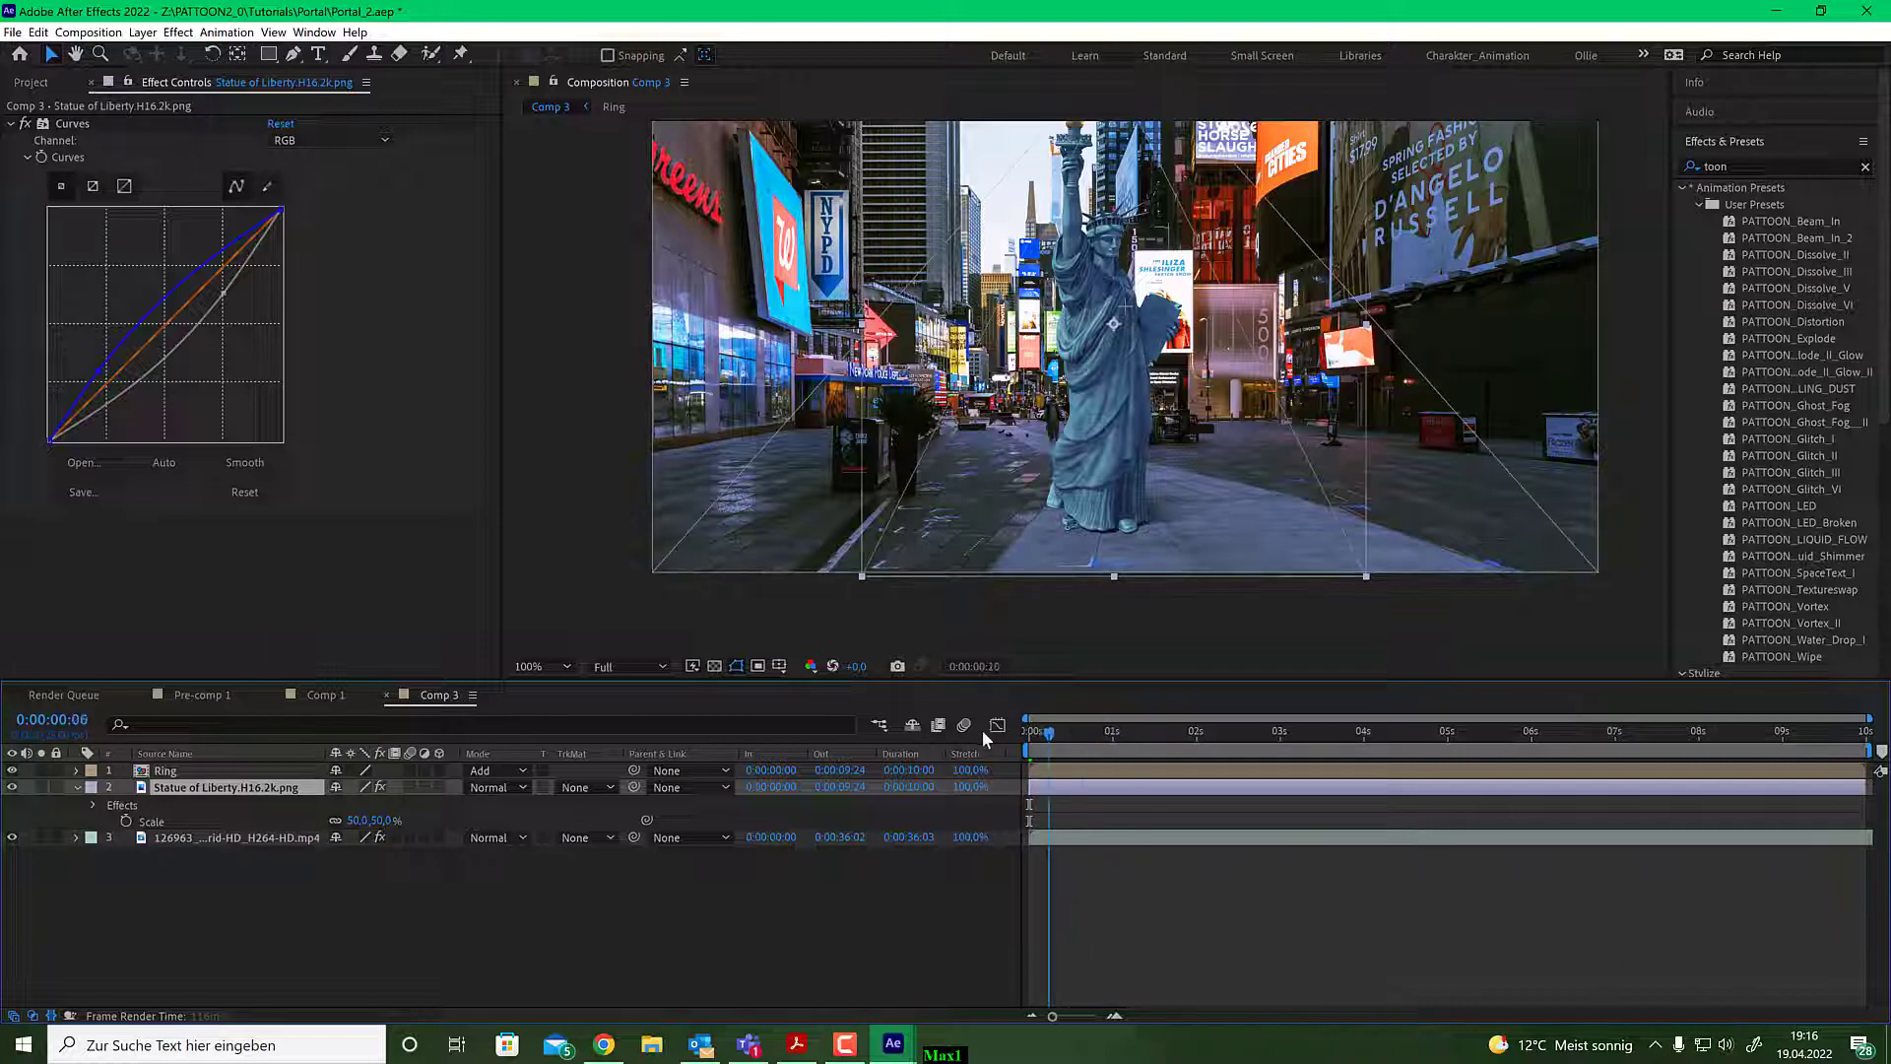
double_click(1787, 237)
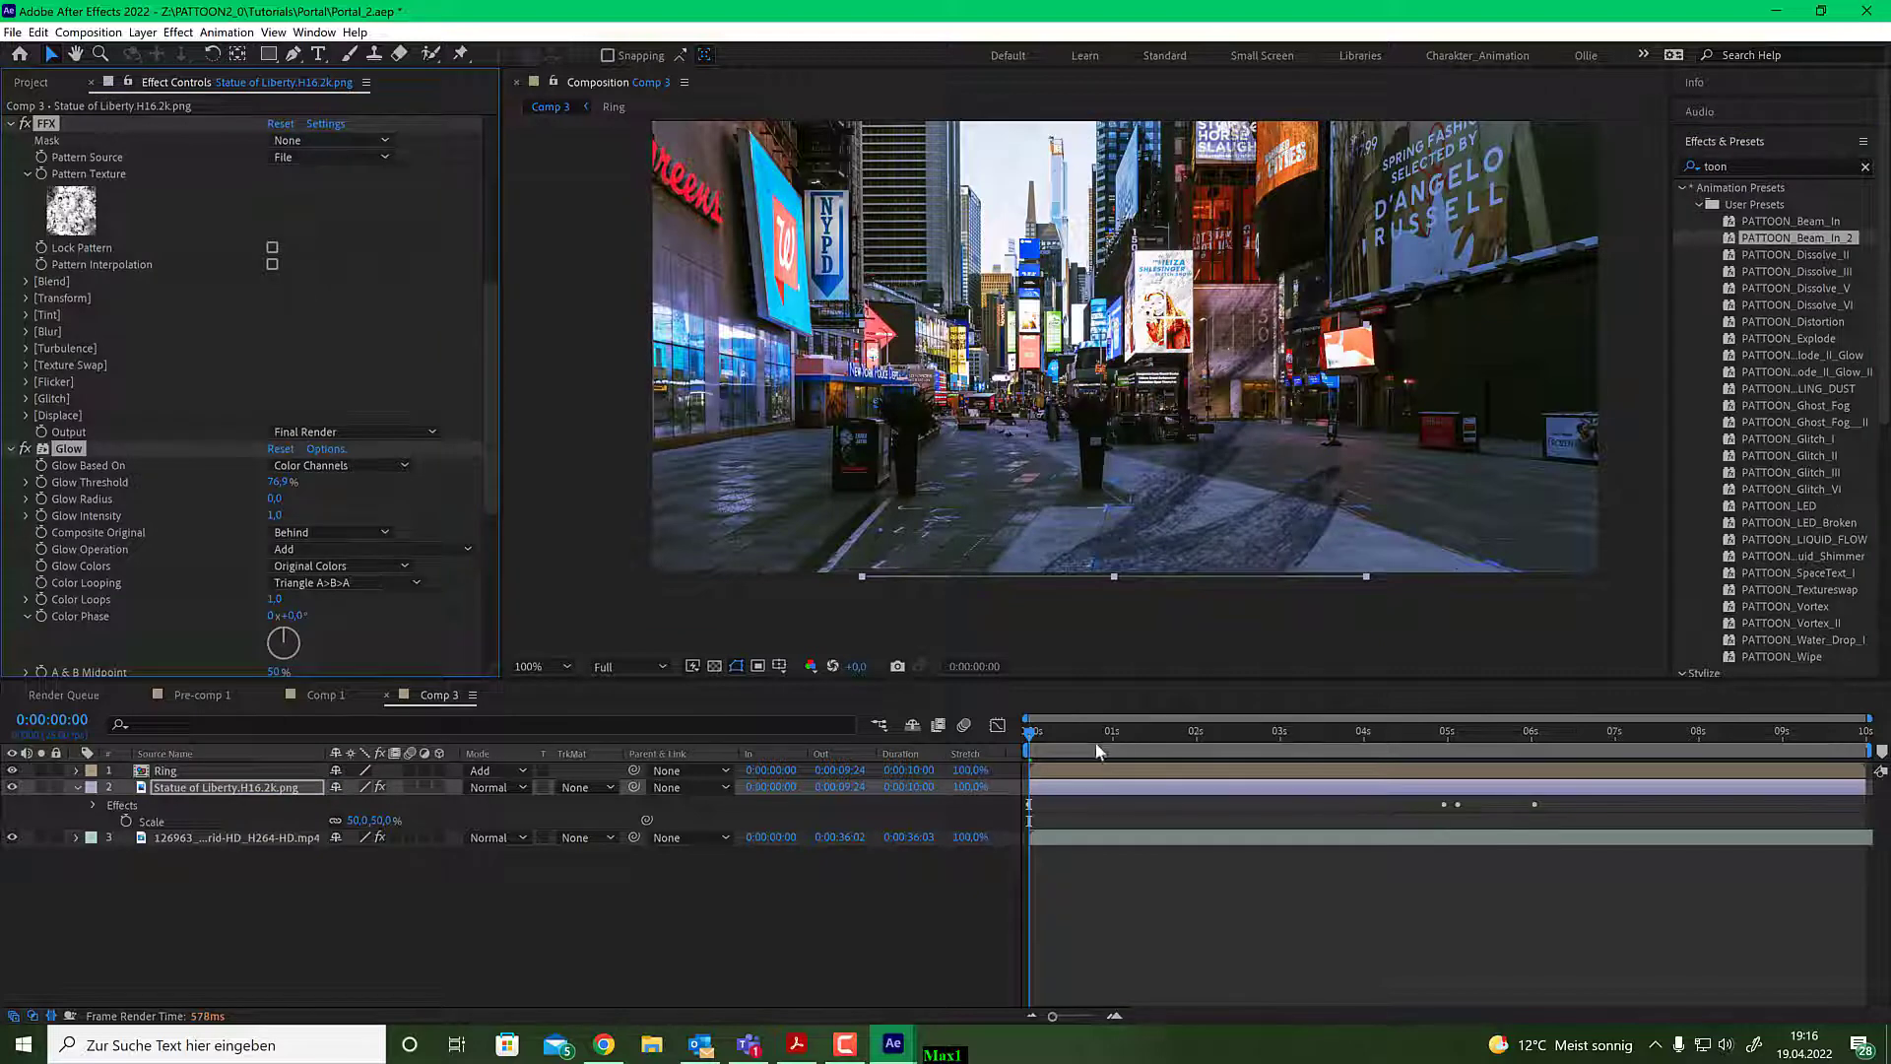
key(Page_Down)
drag(1046, 741, 1253, 756)
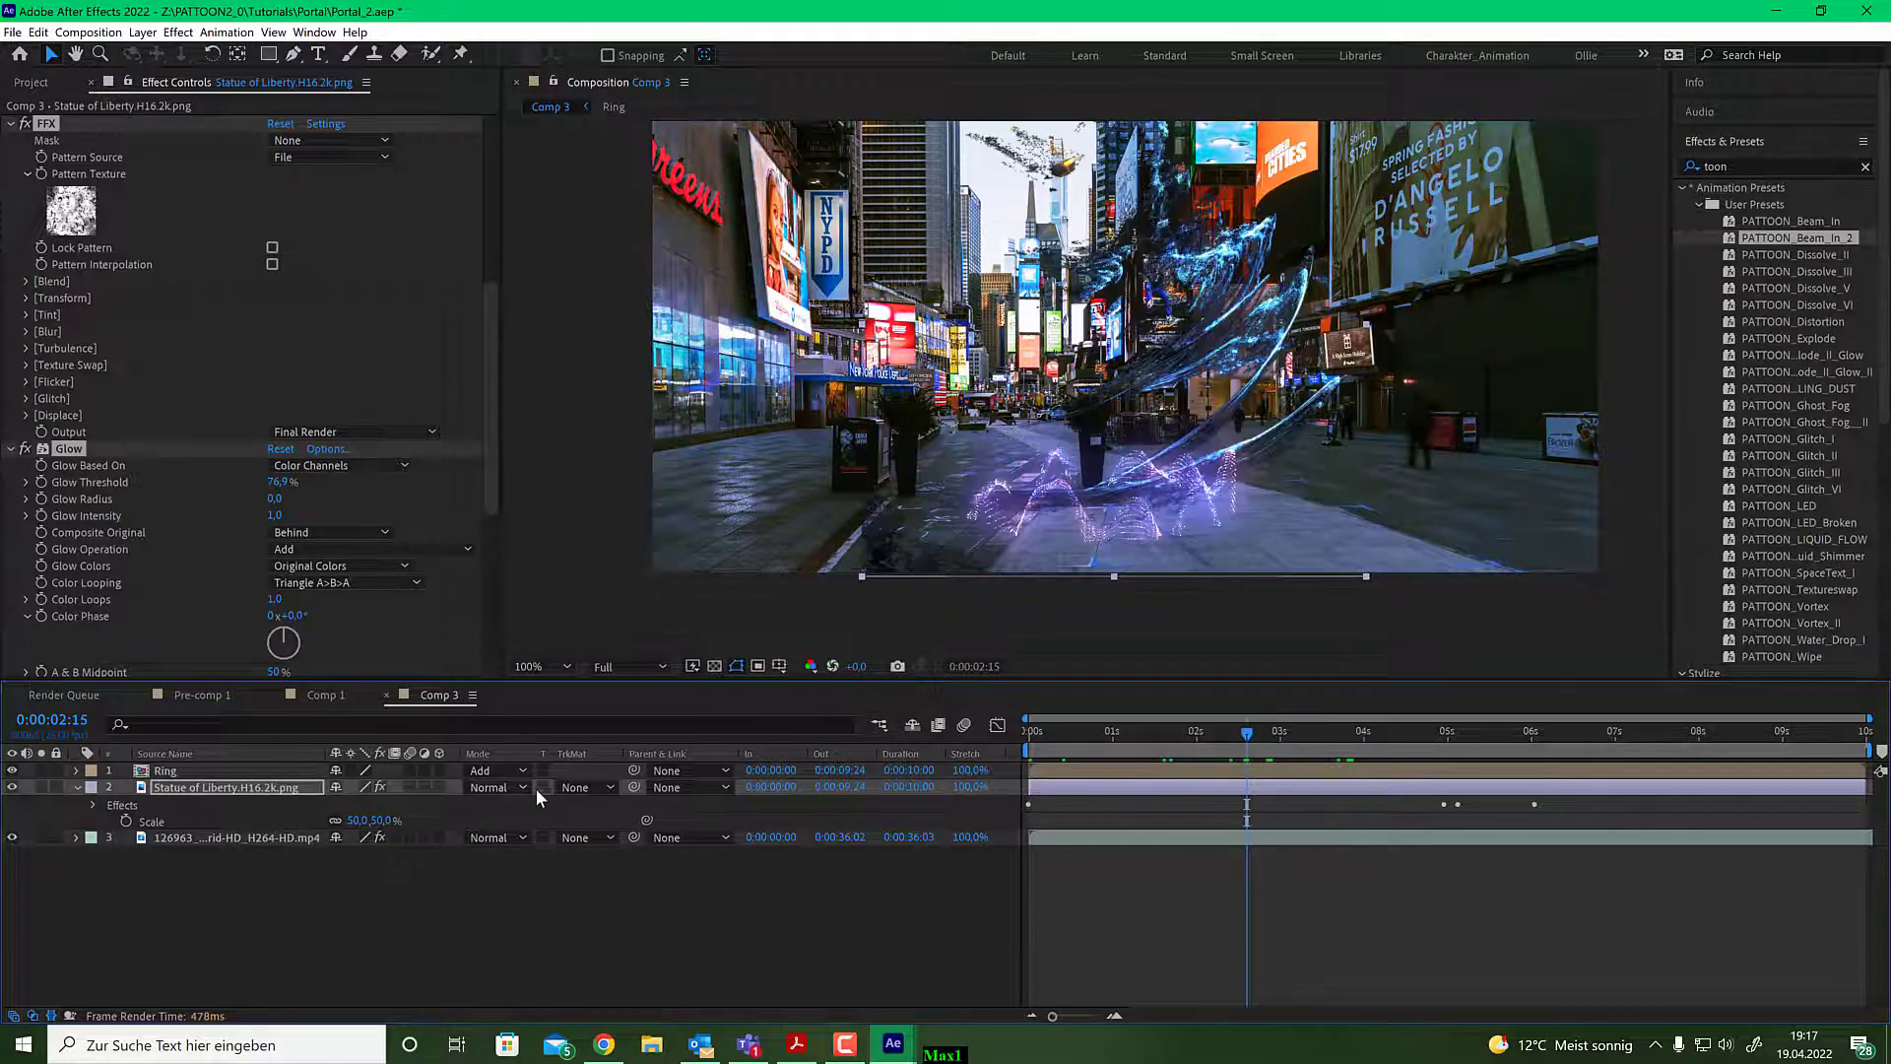
Try the Add blending mode on the Statue of Liberty layer and inspect the effect's edges at 0:00:01:12.
click(511, 788)
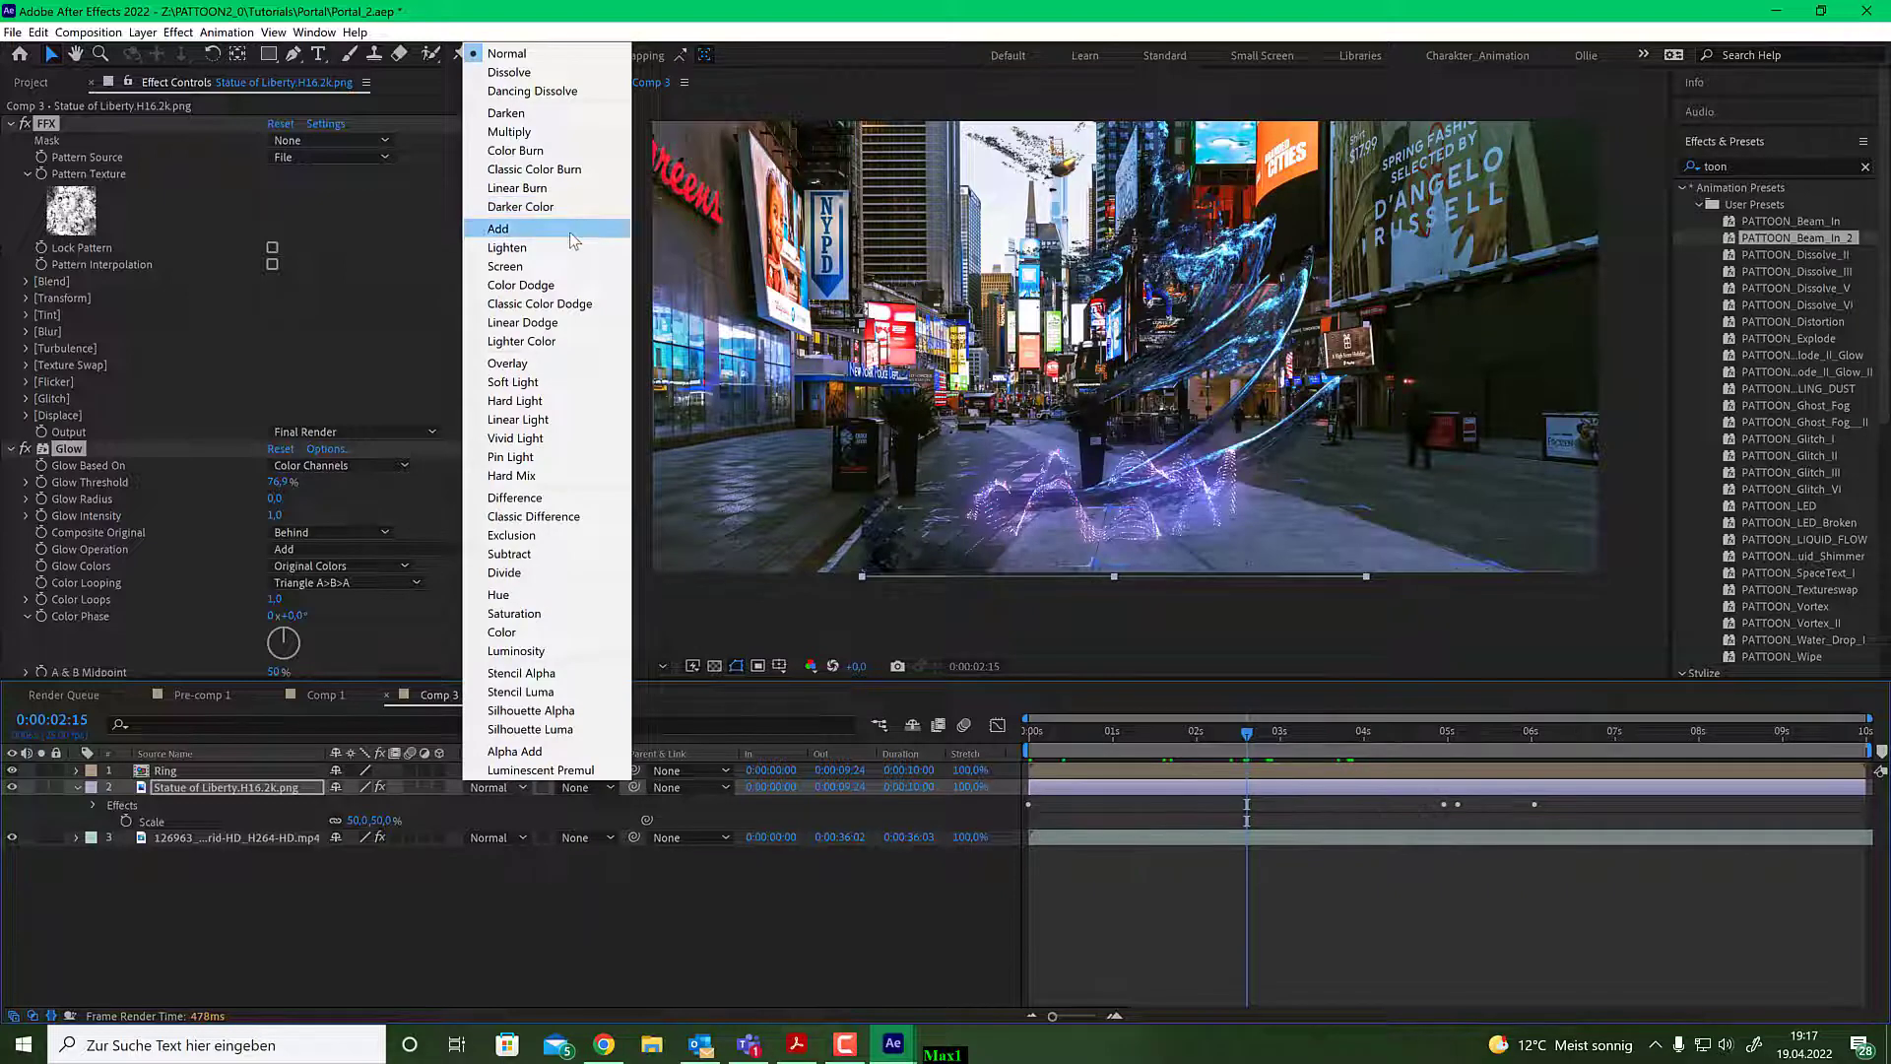
click(508, 228)
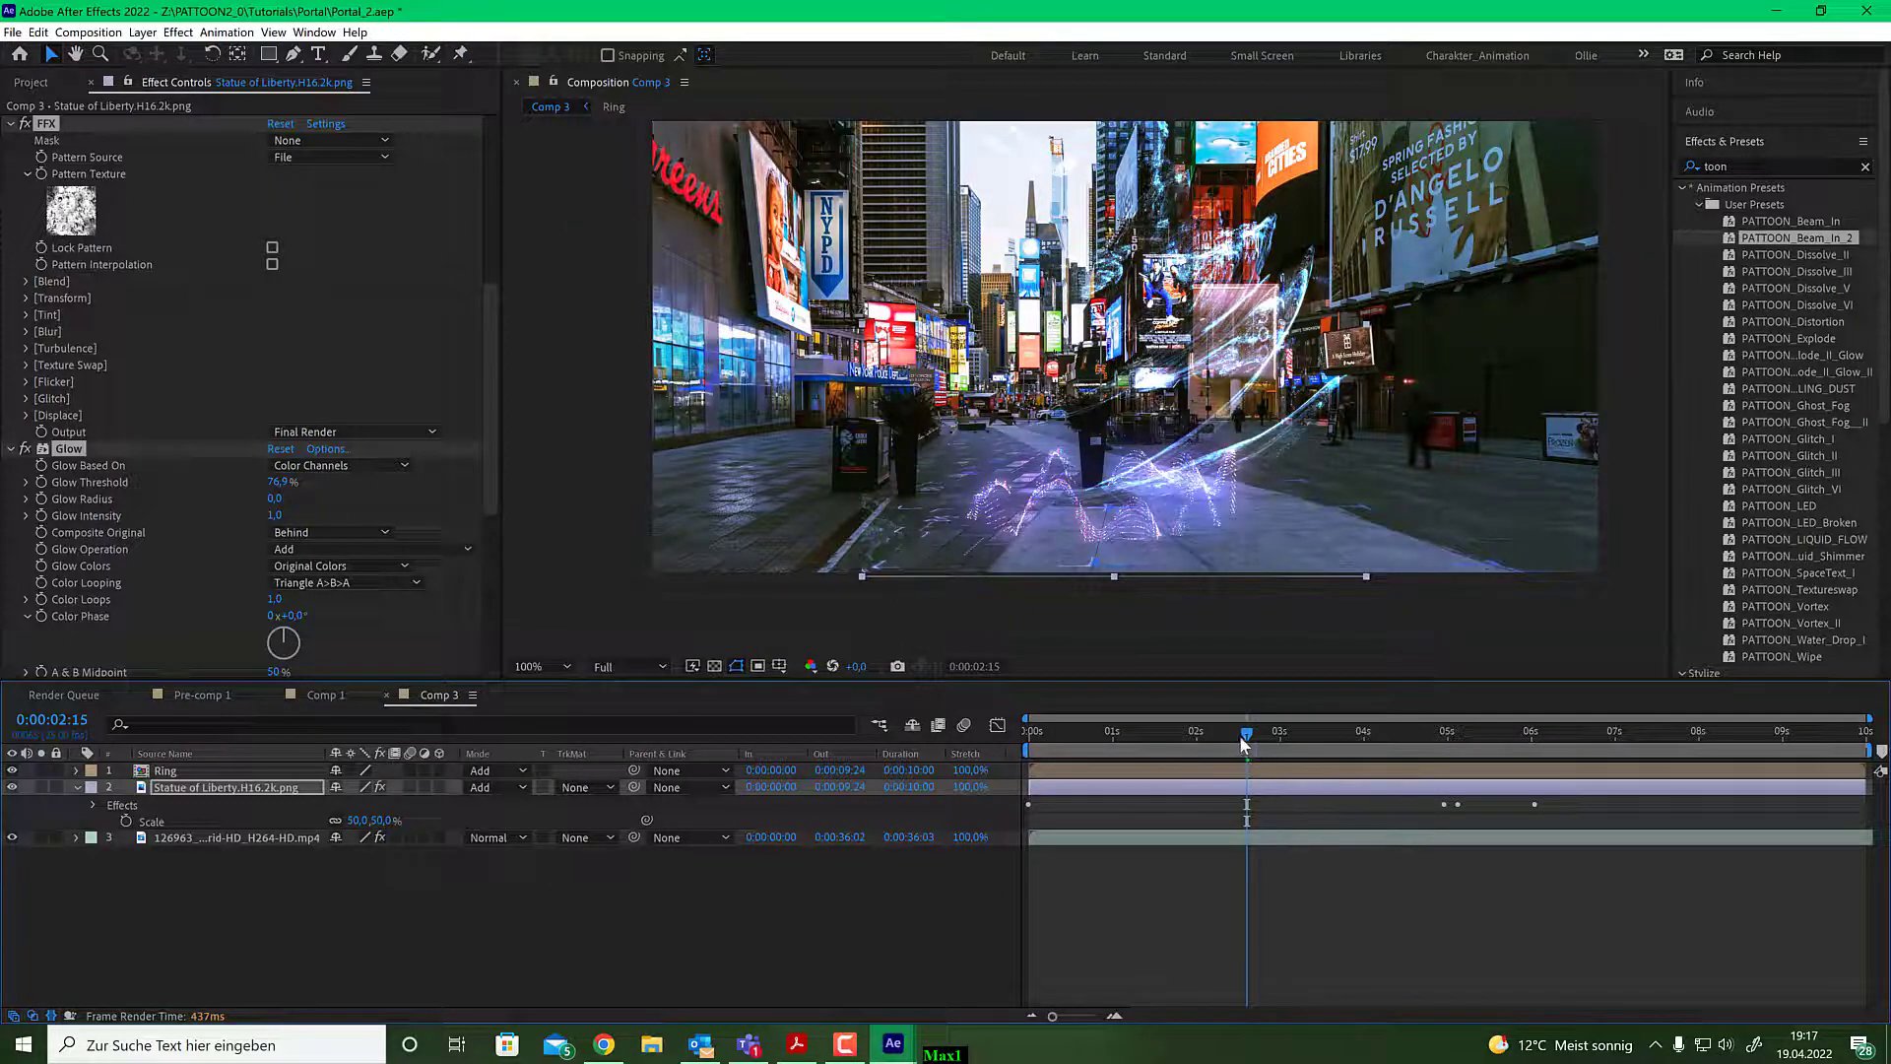
drag(1249, 750, 1153, 735)
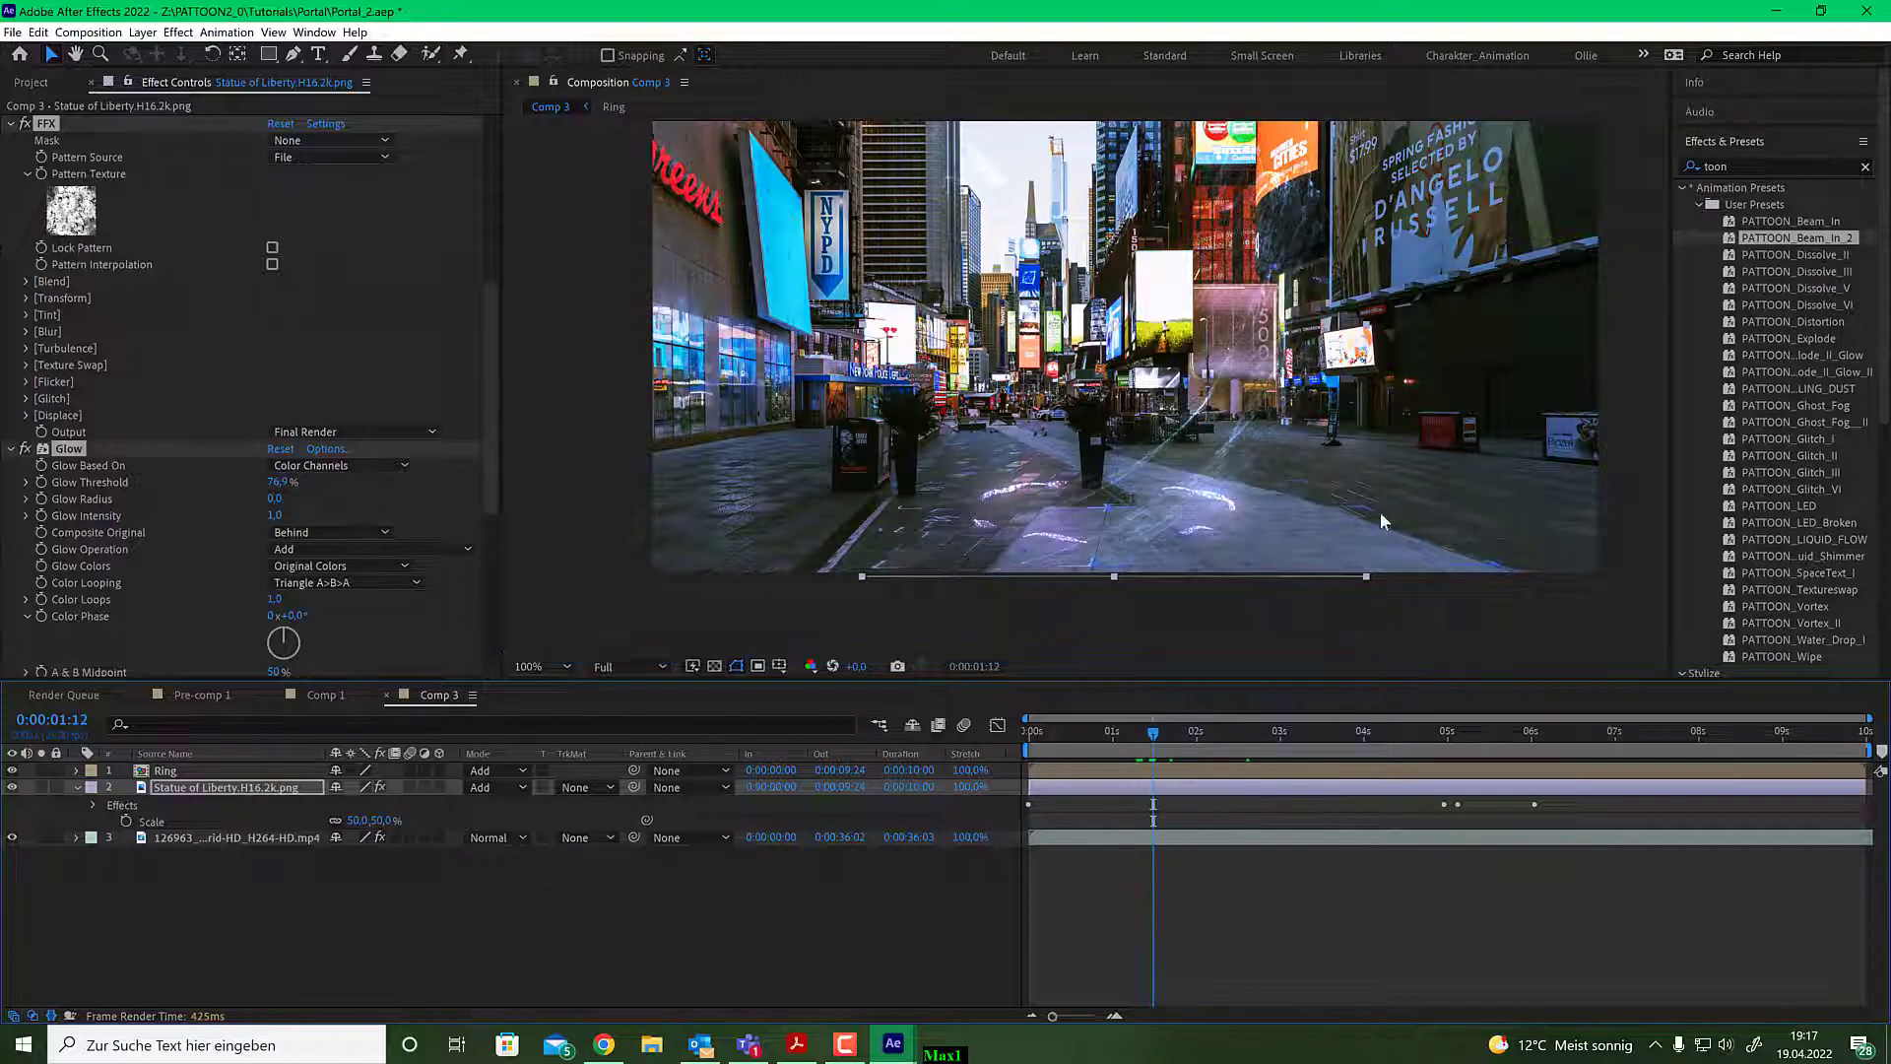
scroll(1379, 422, up, 1)
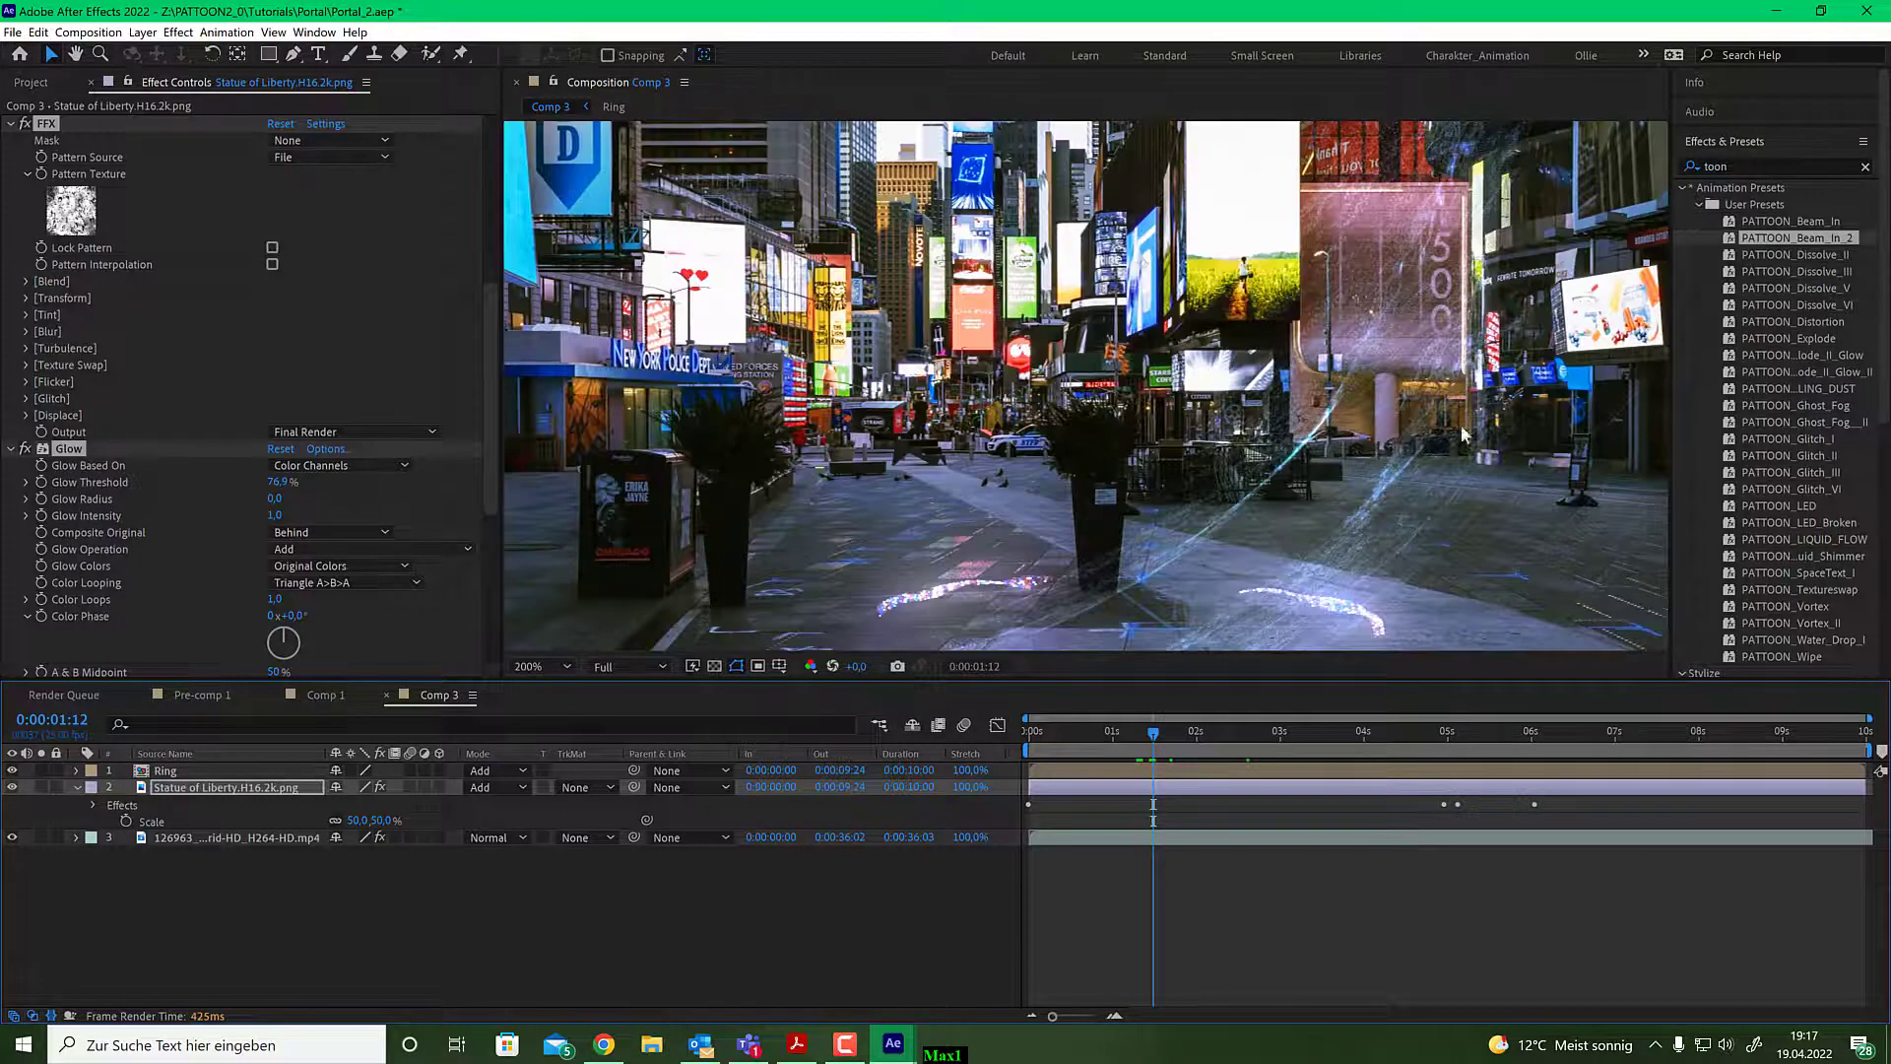
drag(1500, 375, 1098, 372)
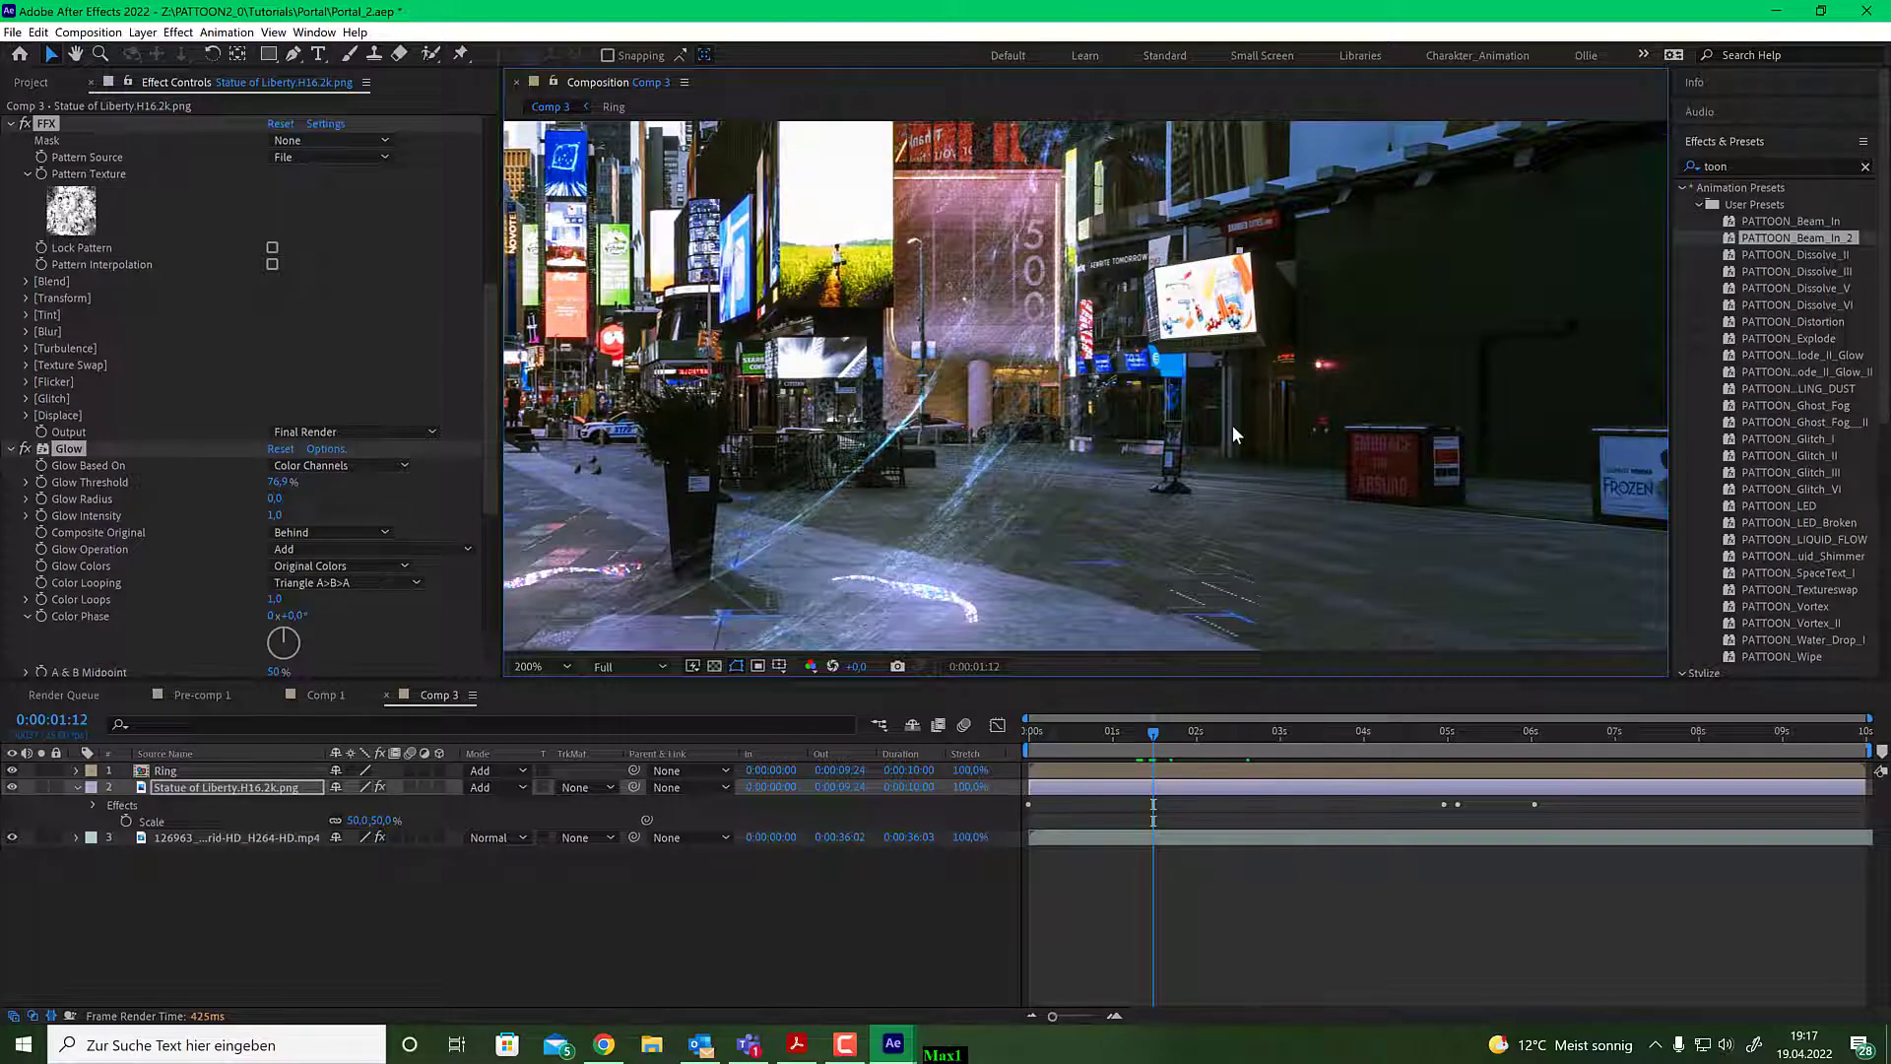
scroll(1234, 435, down, 1)
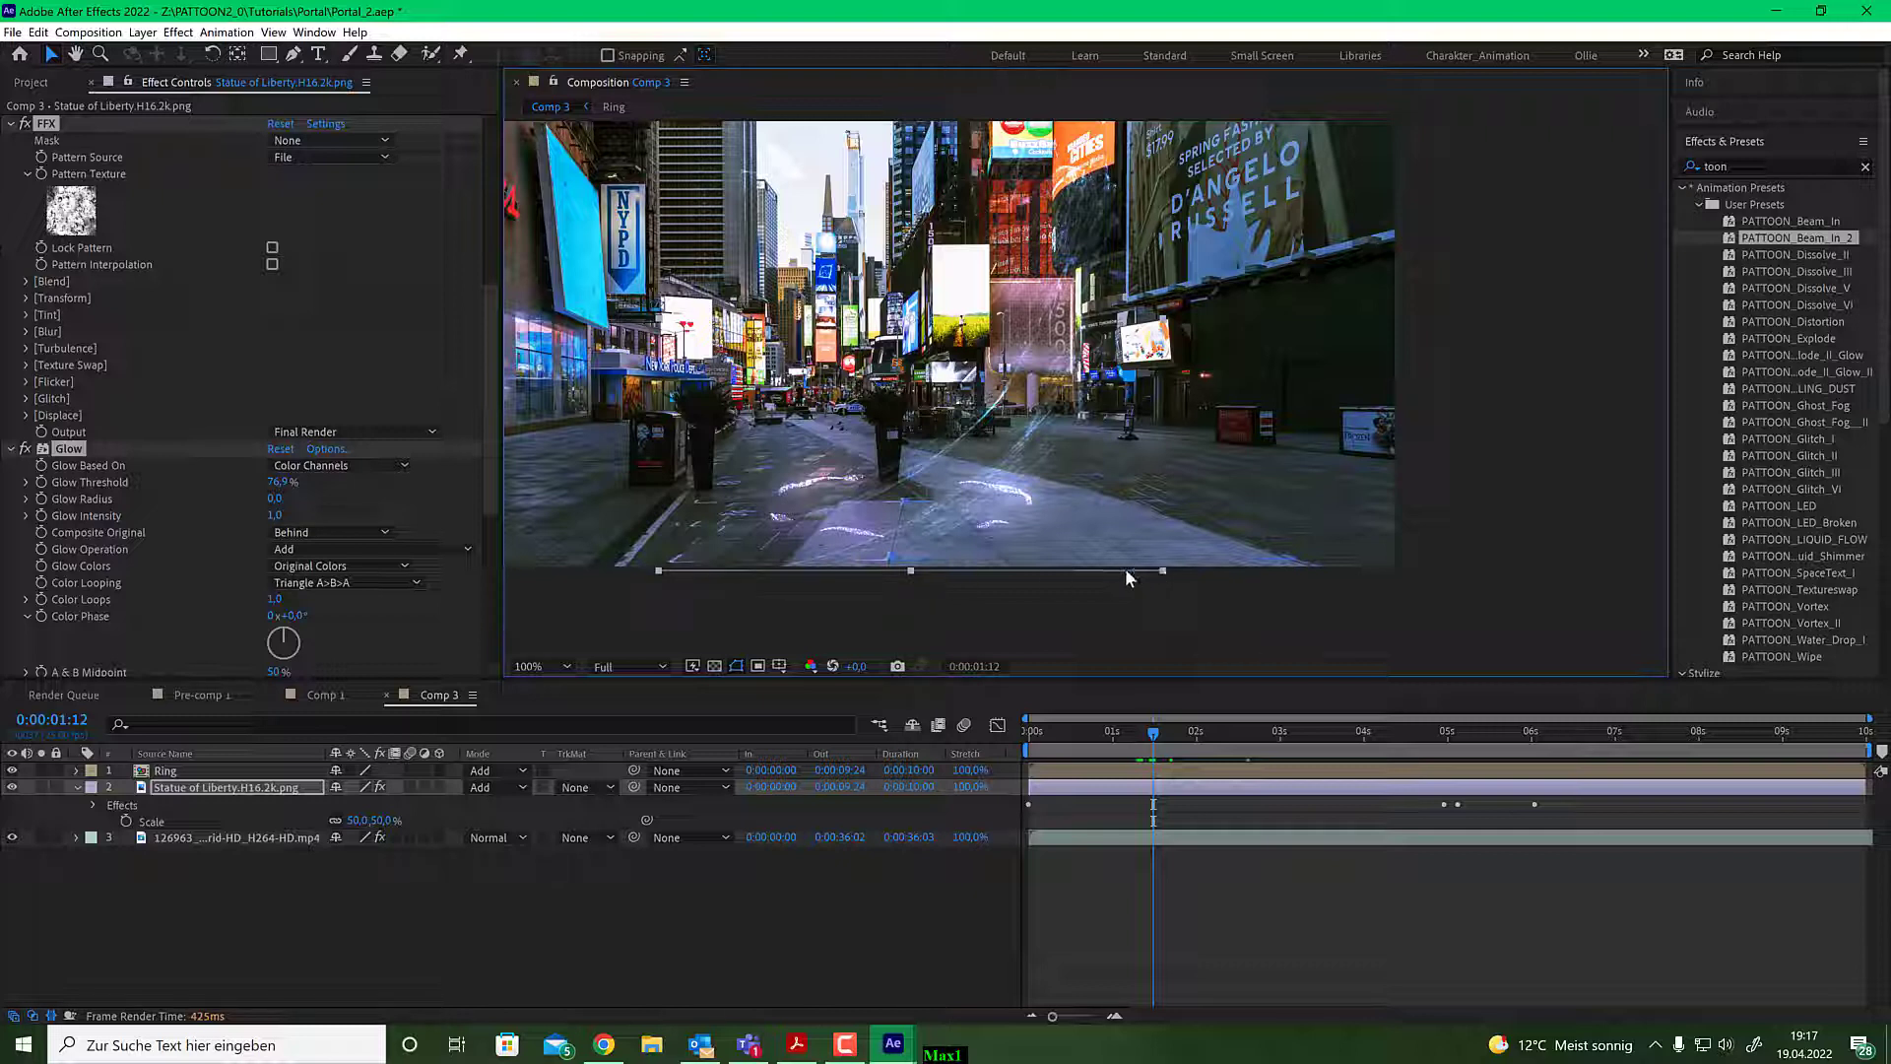
Delete the FFX, Glow and Glow 2 effects from the Statue of Liberty layer and return its blending mode to Normal.
click(11, 123)
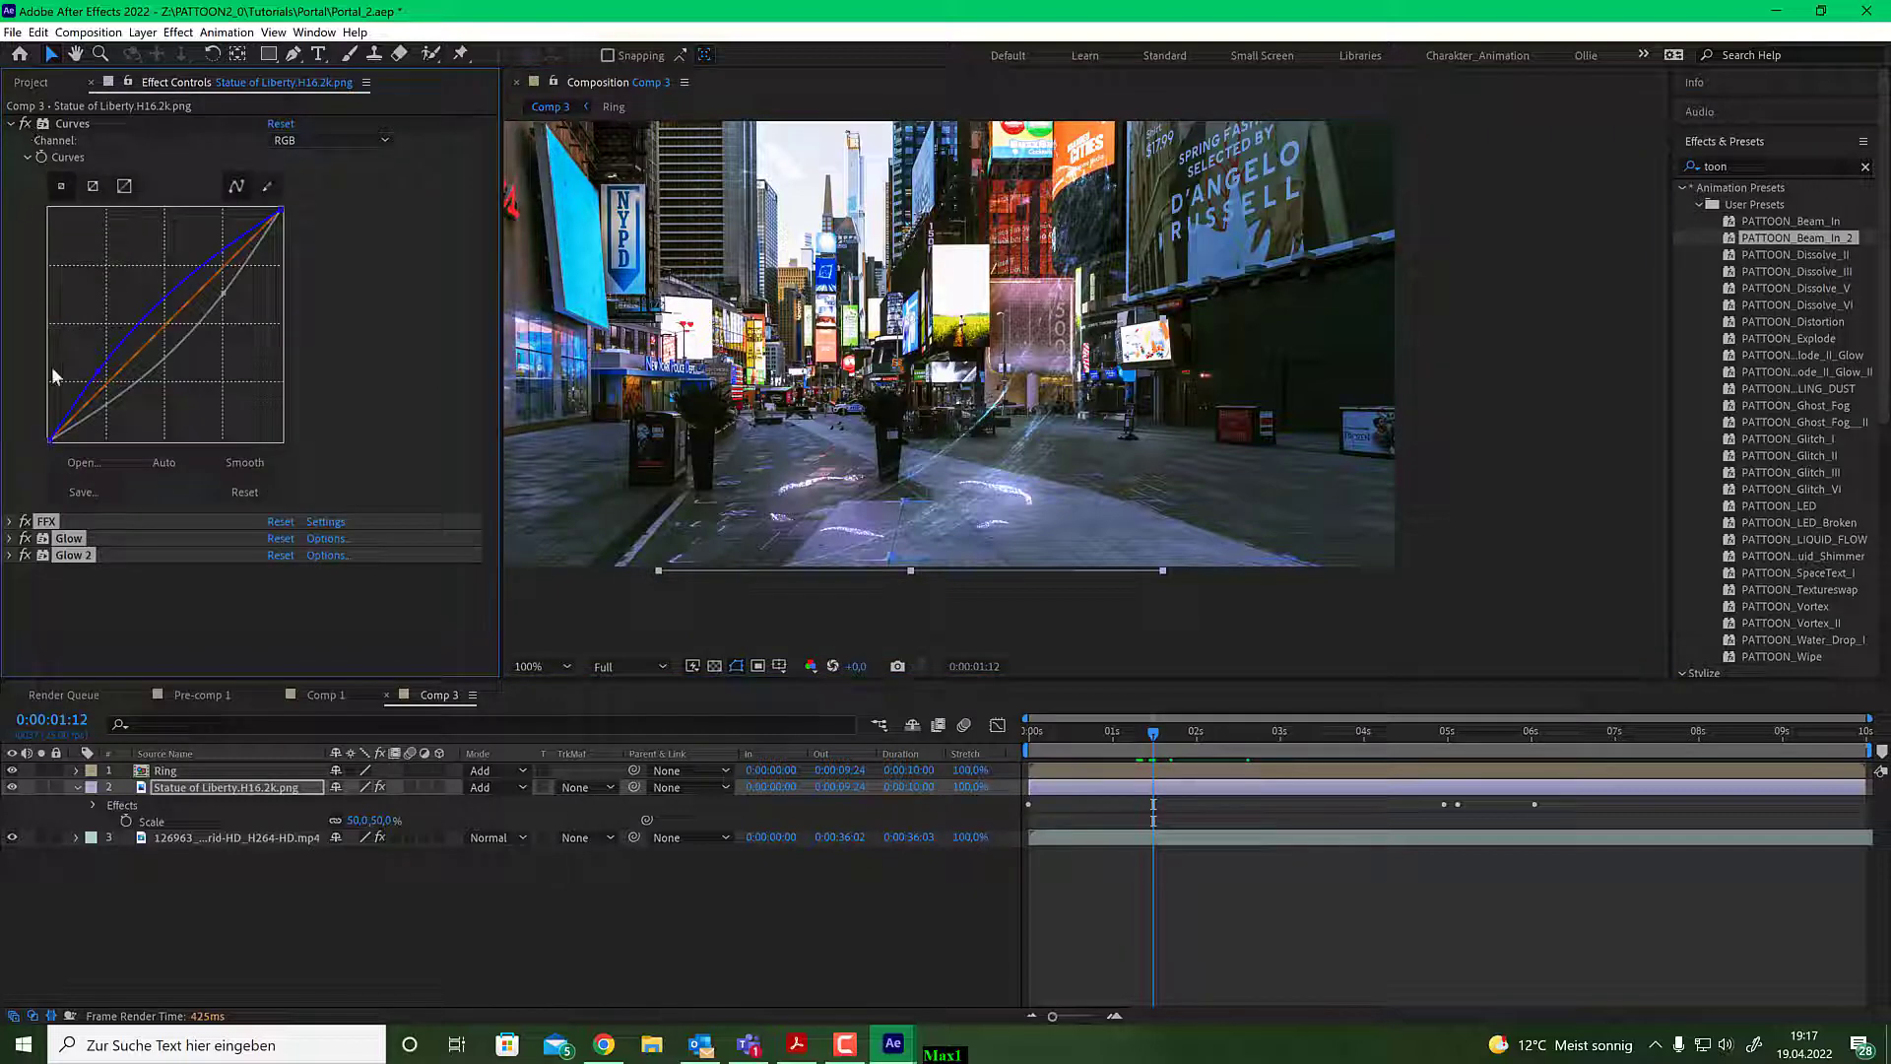
click(79, 608)
click(70, 517)
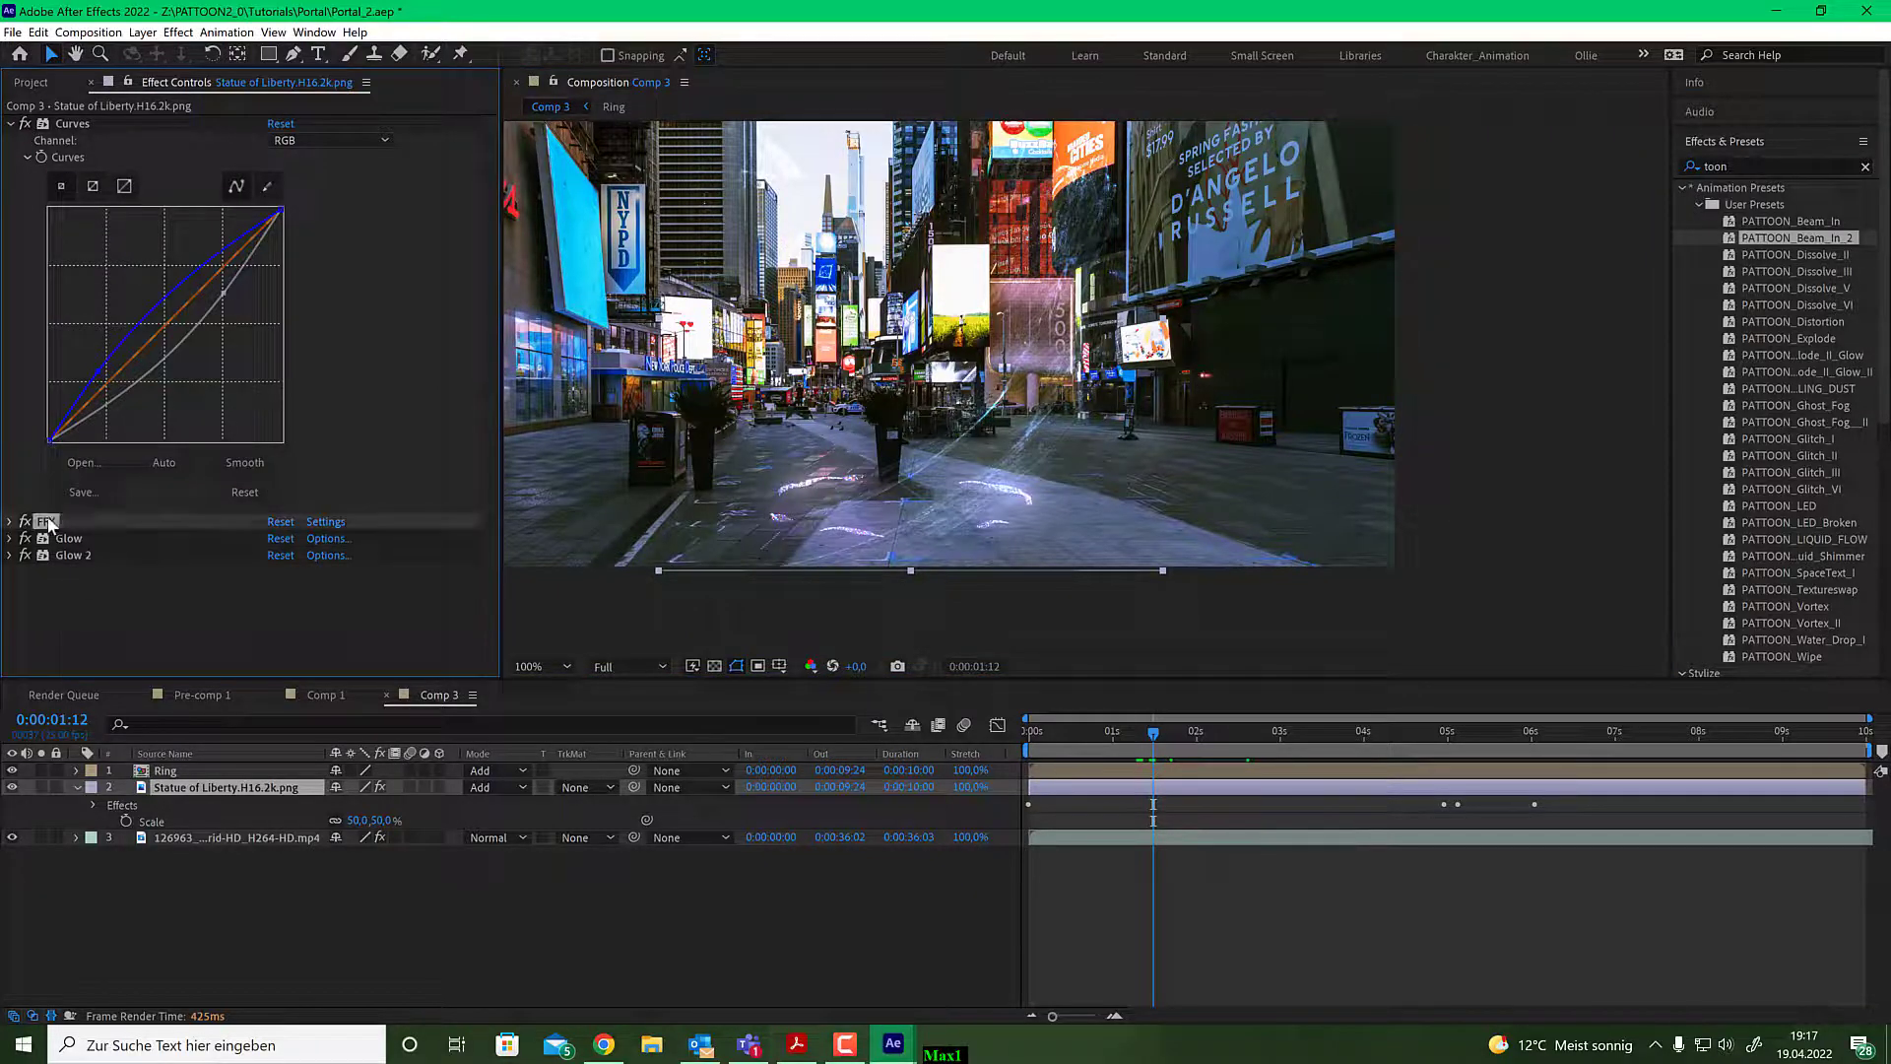
shift+click(85, 552)
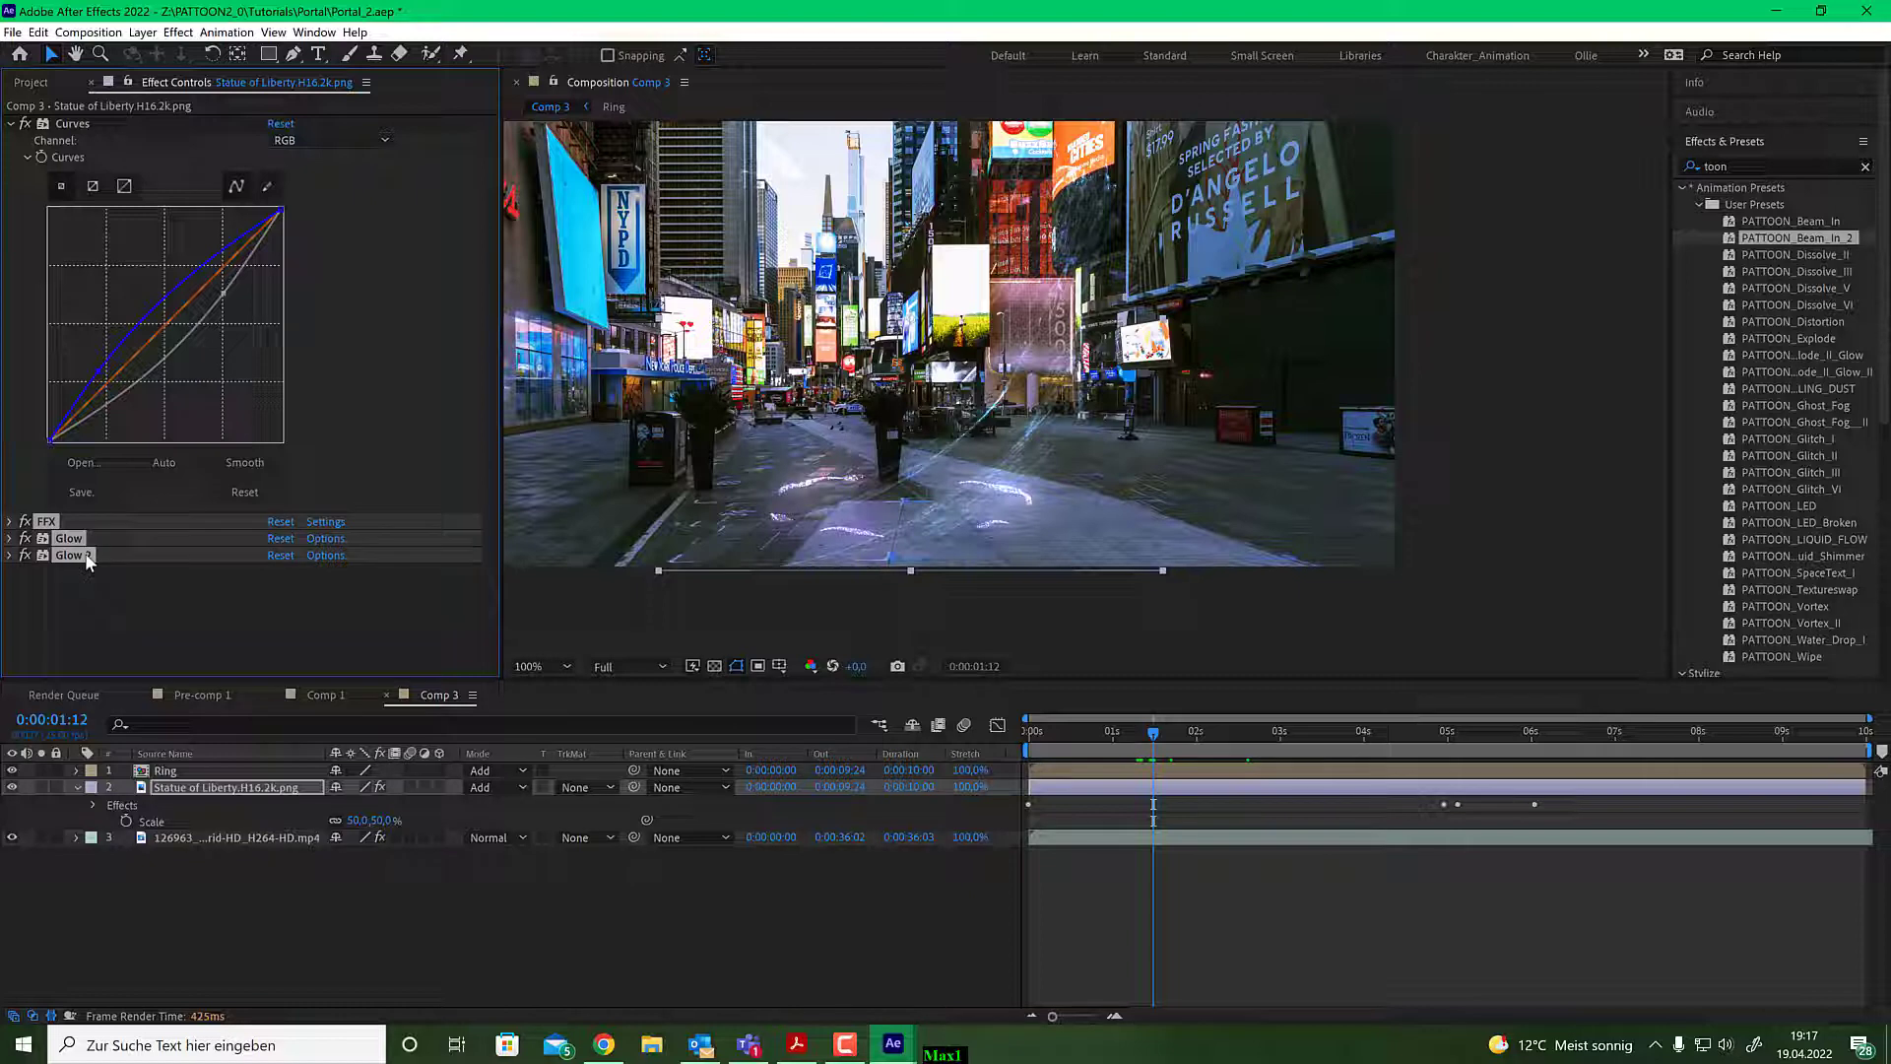
key(Delete)
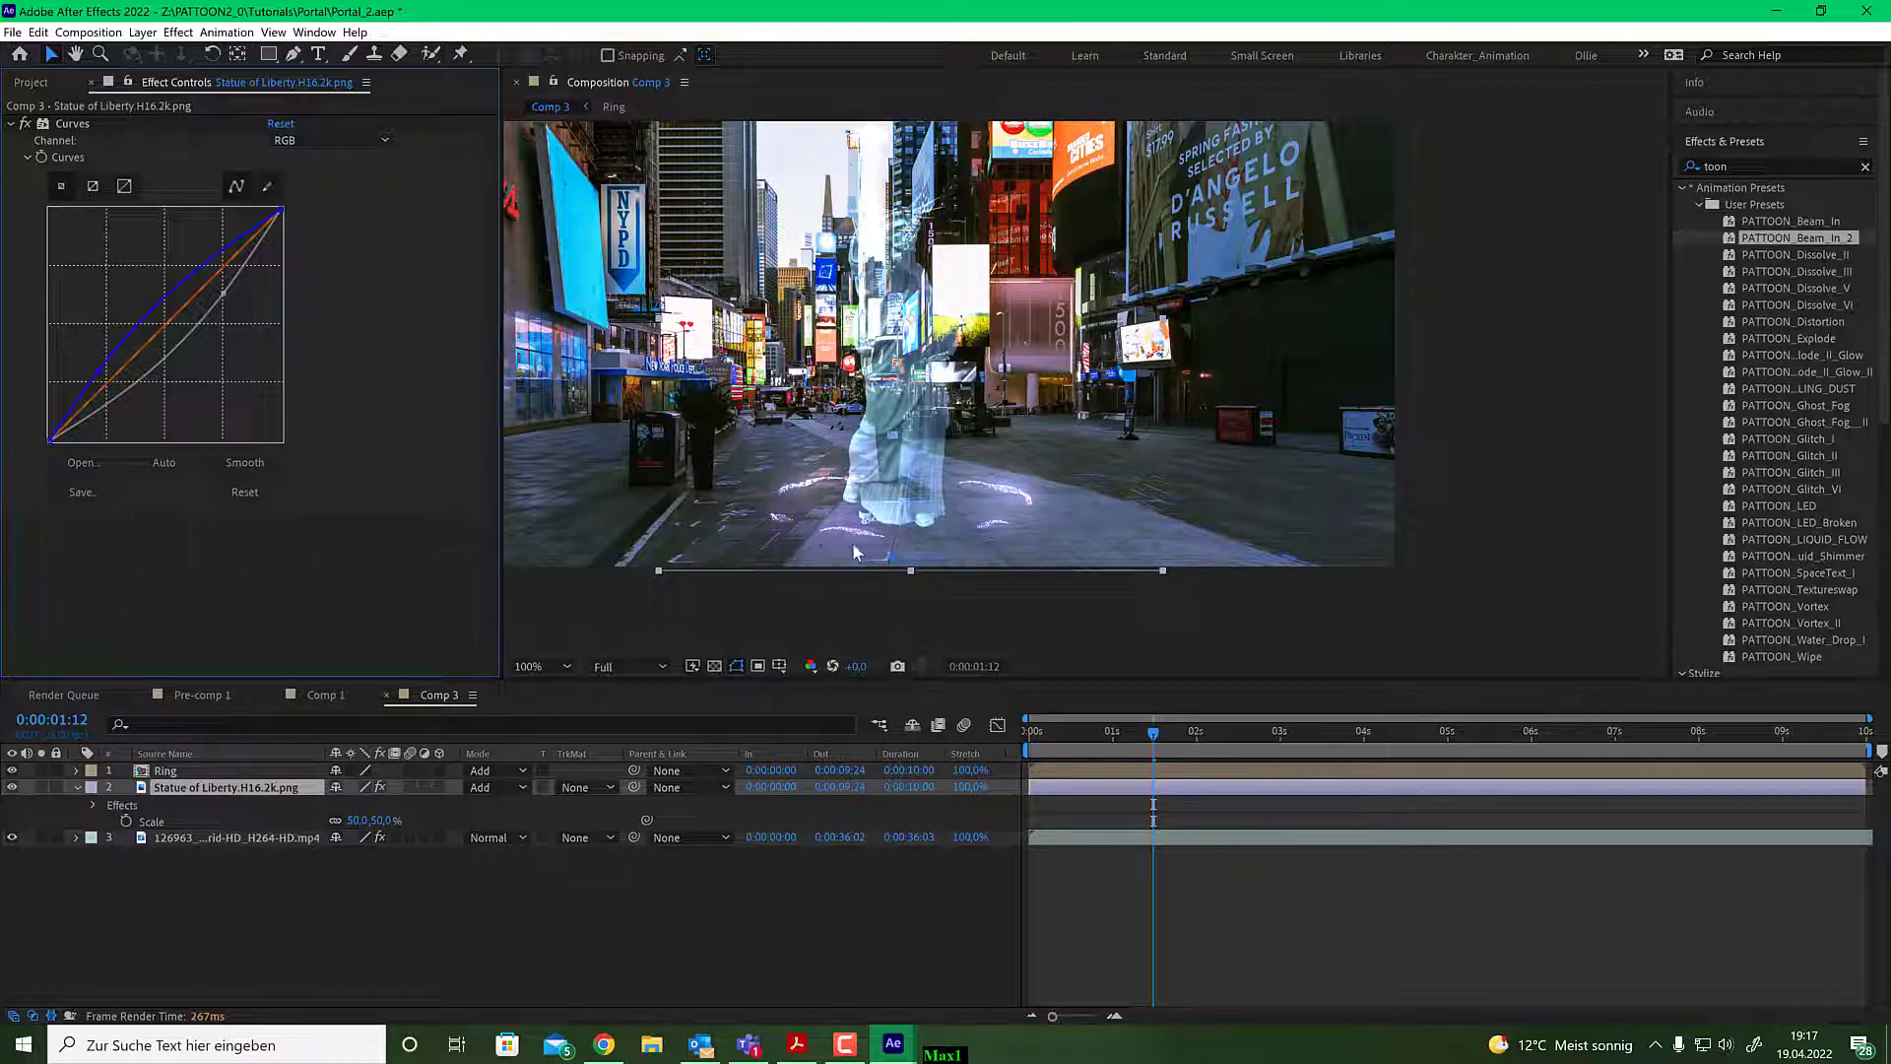
click(500, 786)
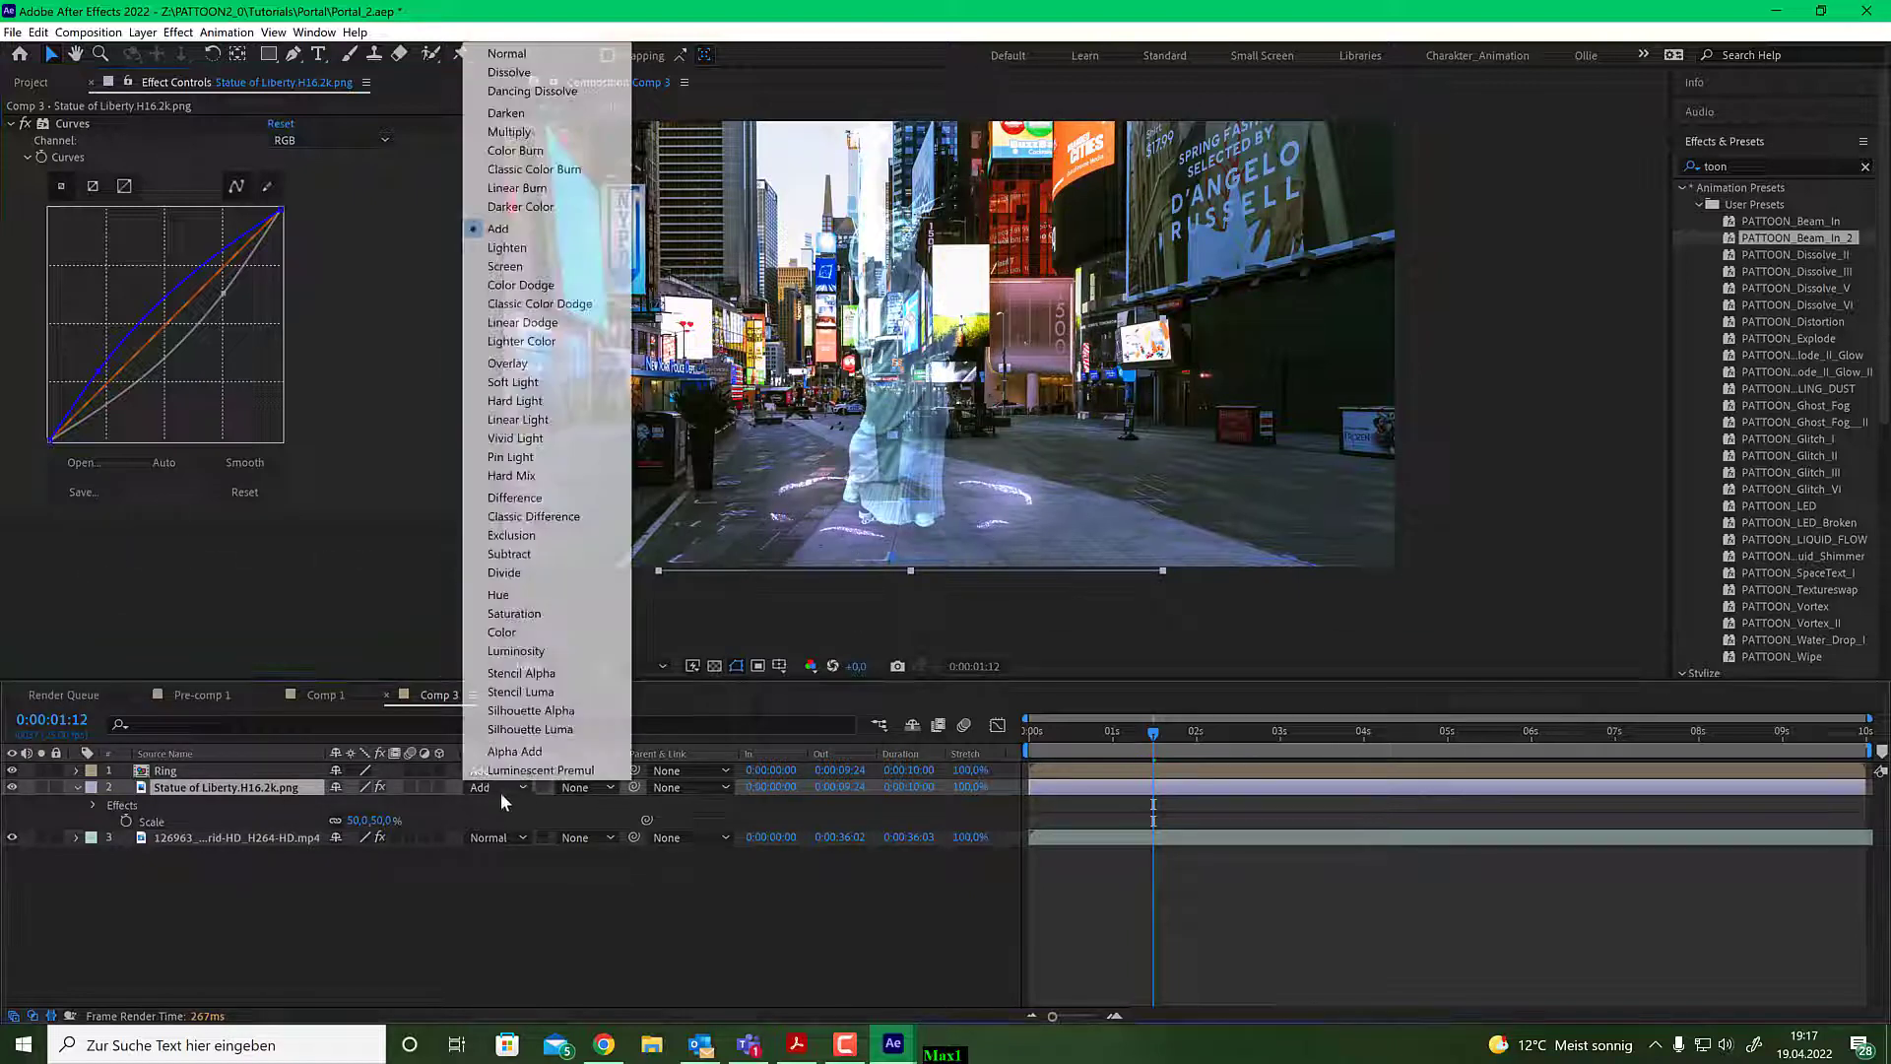
click(511, 54)
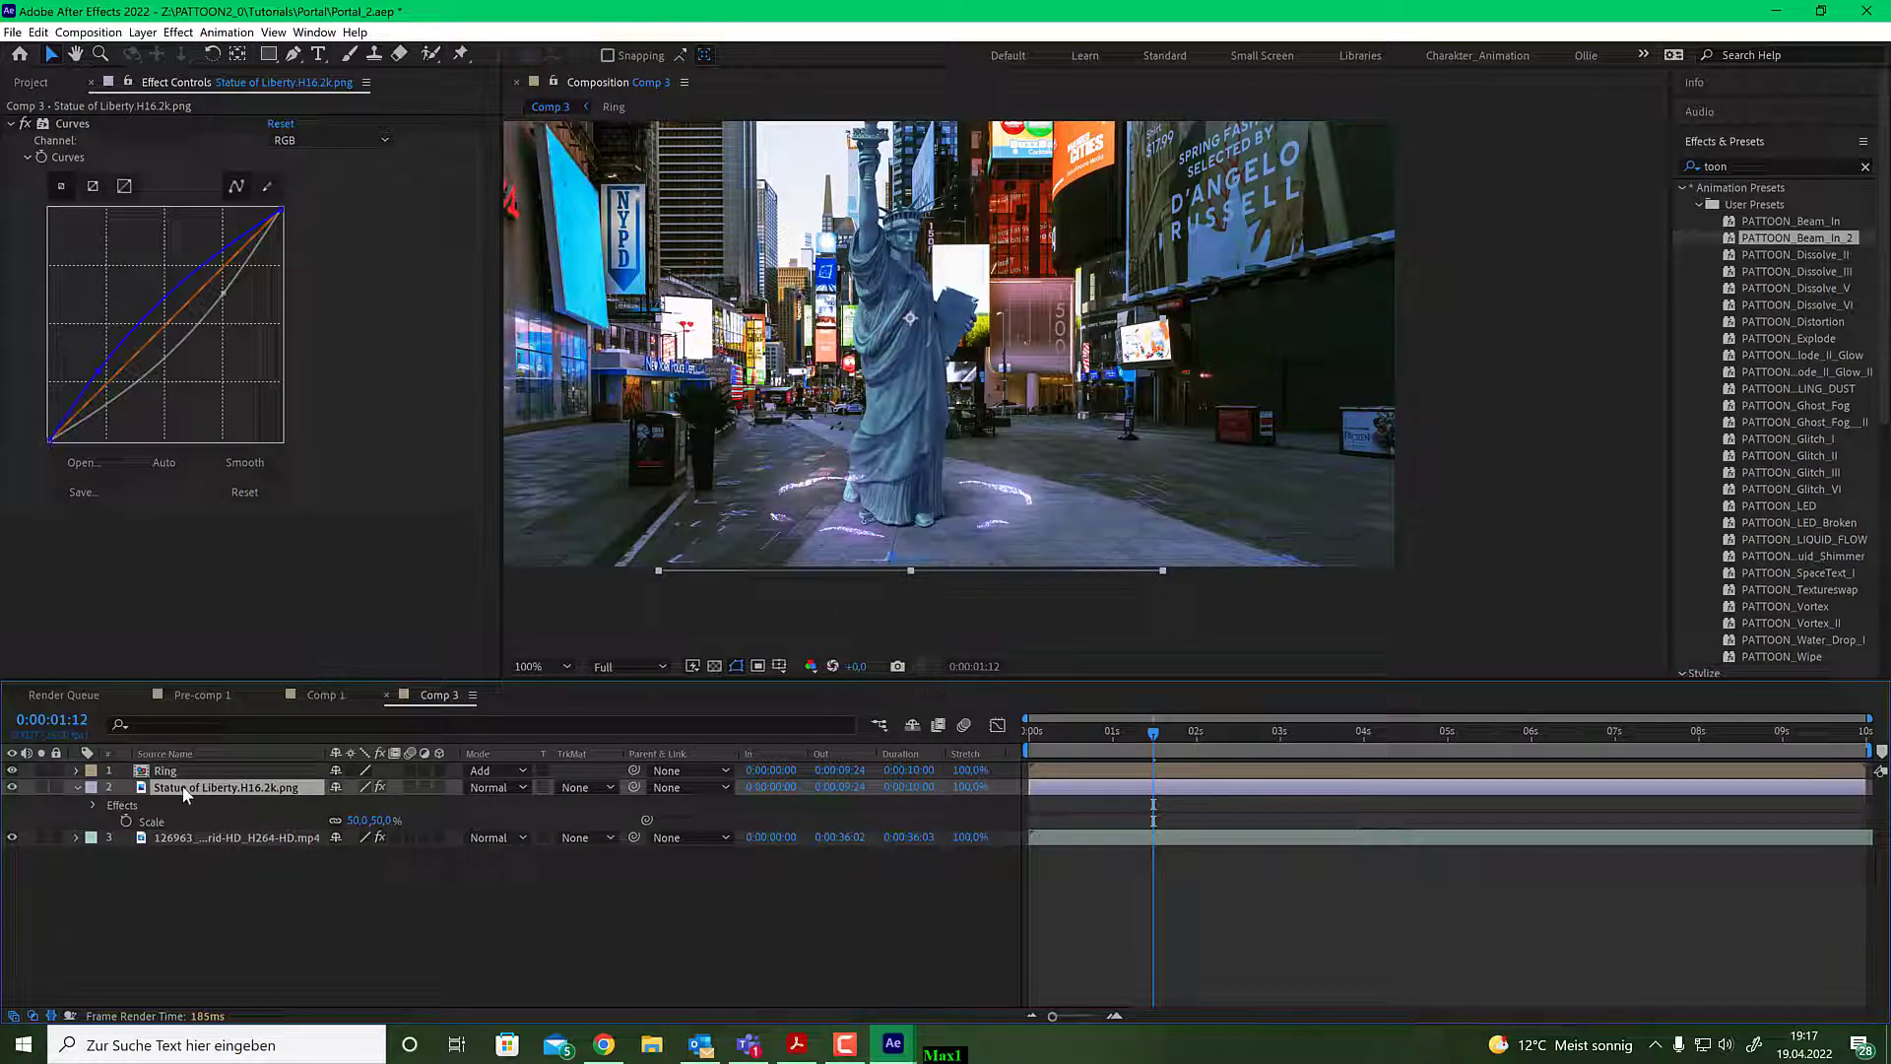
Pre-compose the Statue of Liberty layer with all its attributes into a new composition named Liberty.
key(ctrl+shift+c)
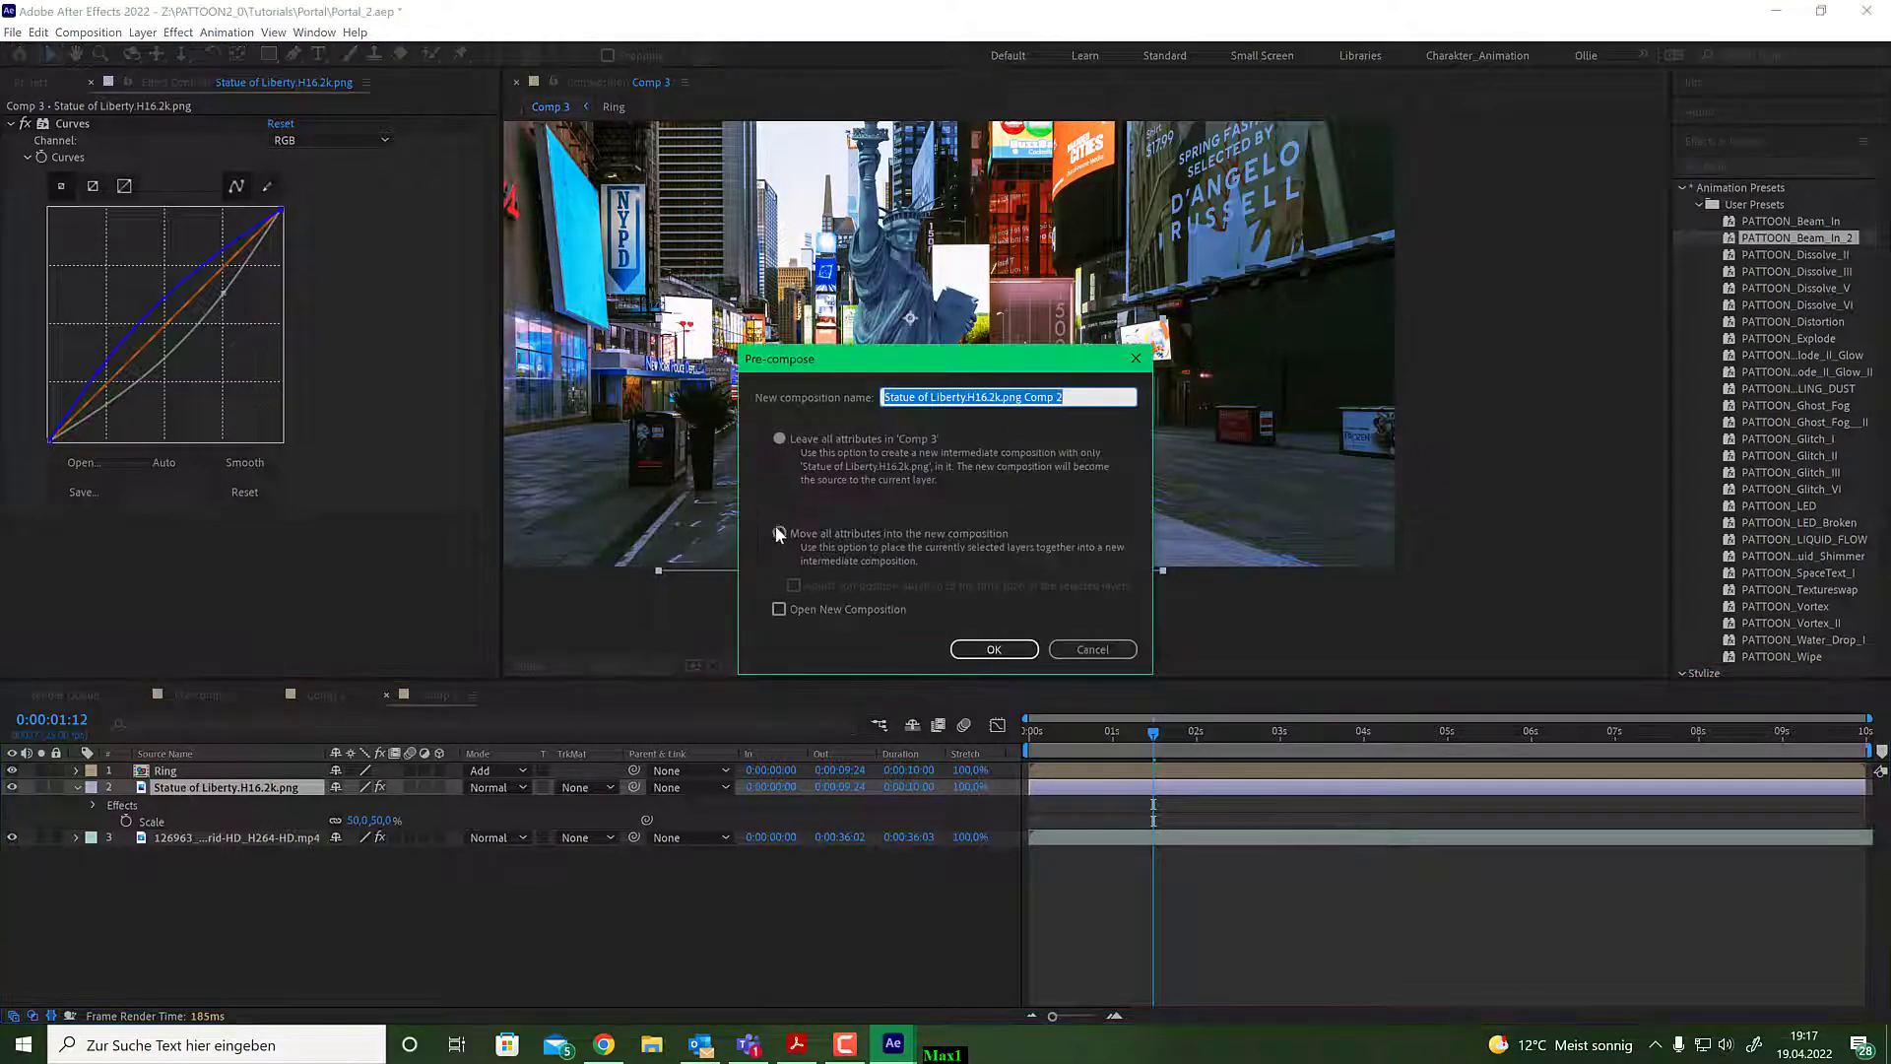
click(780, 532)
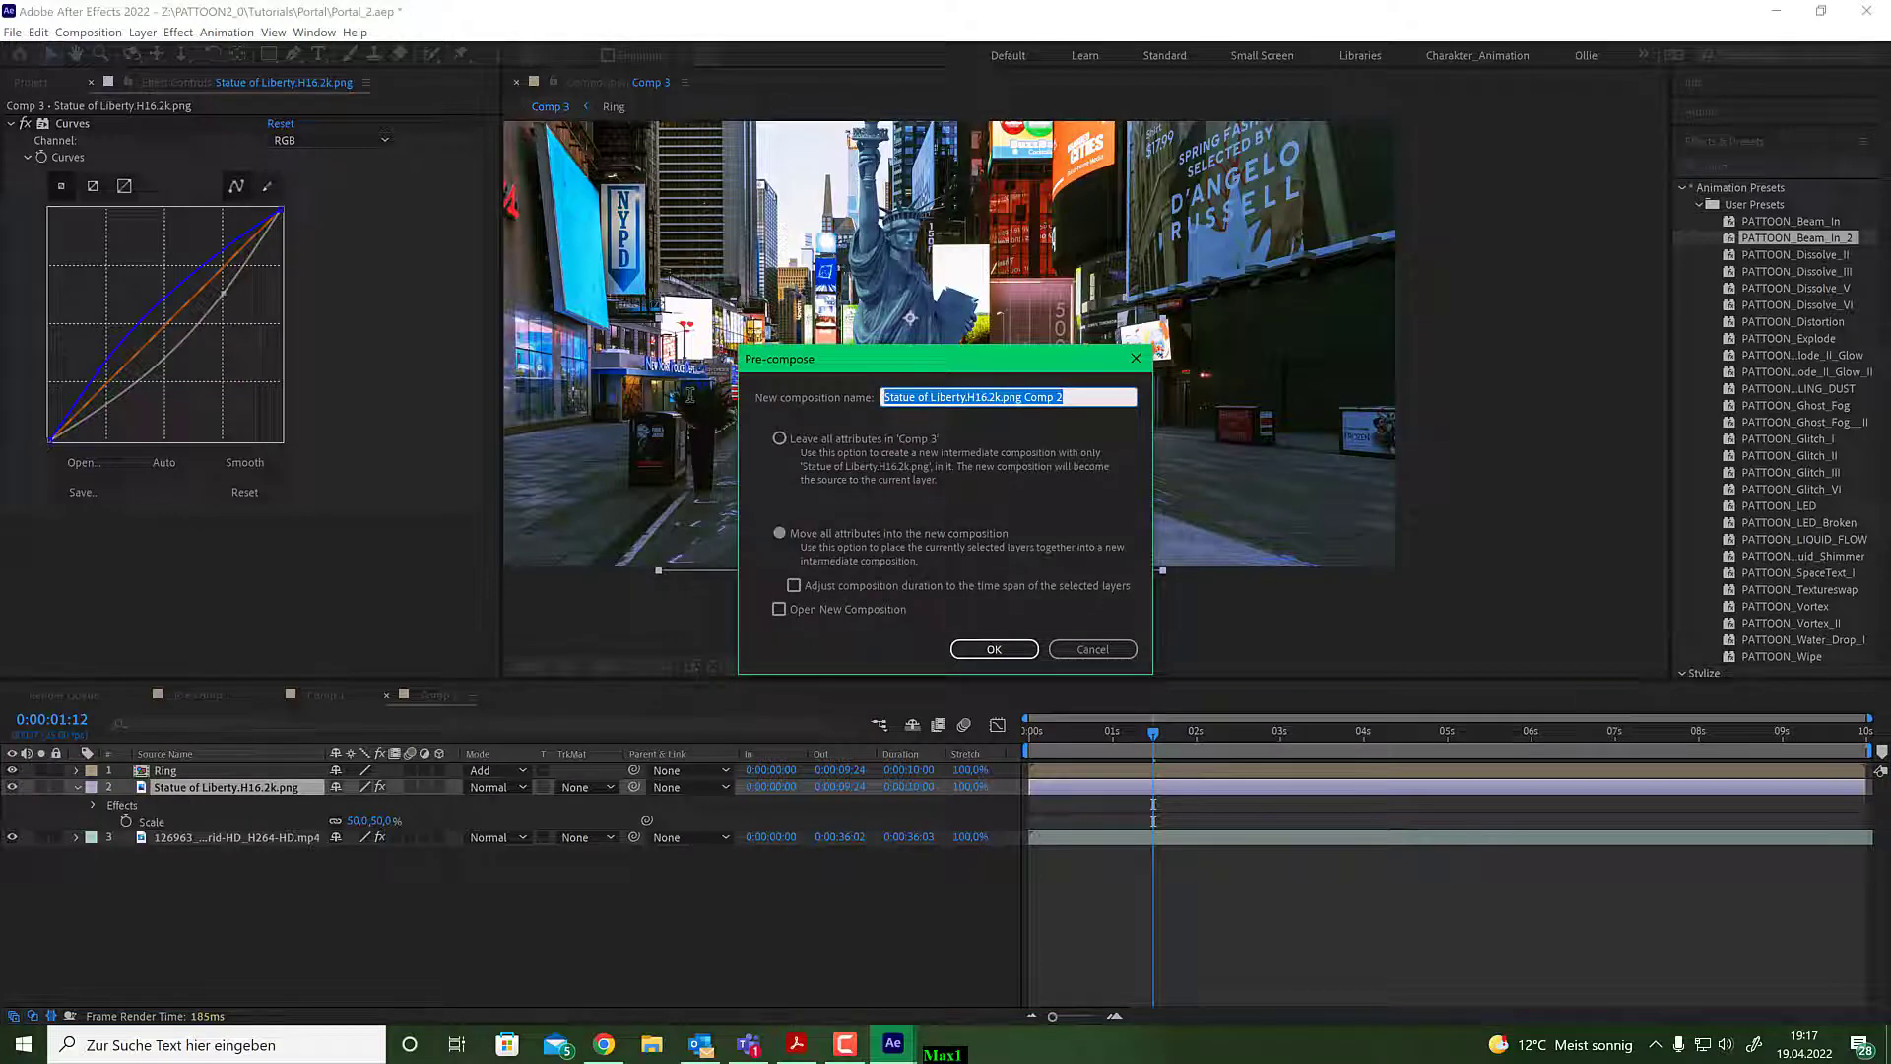
text(Liberty)
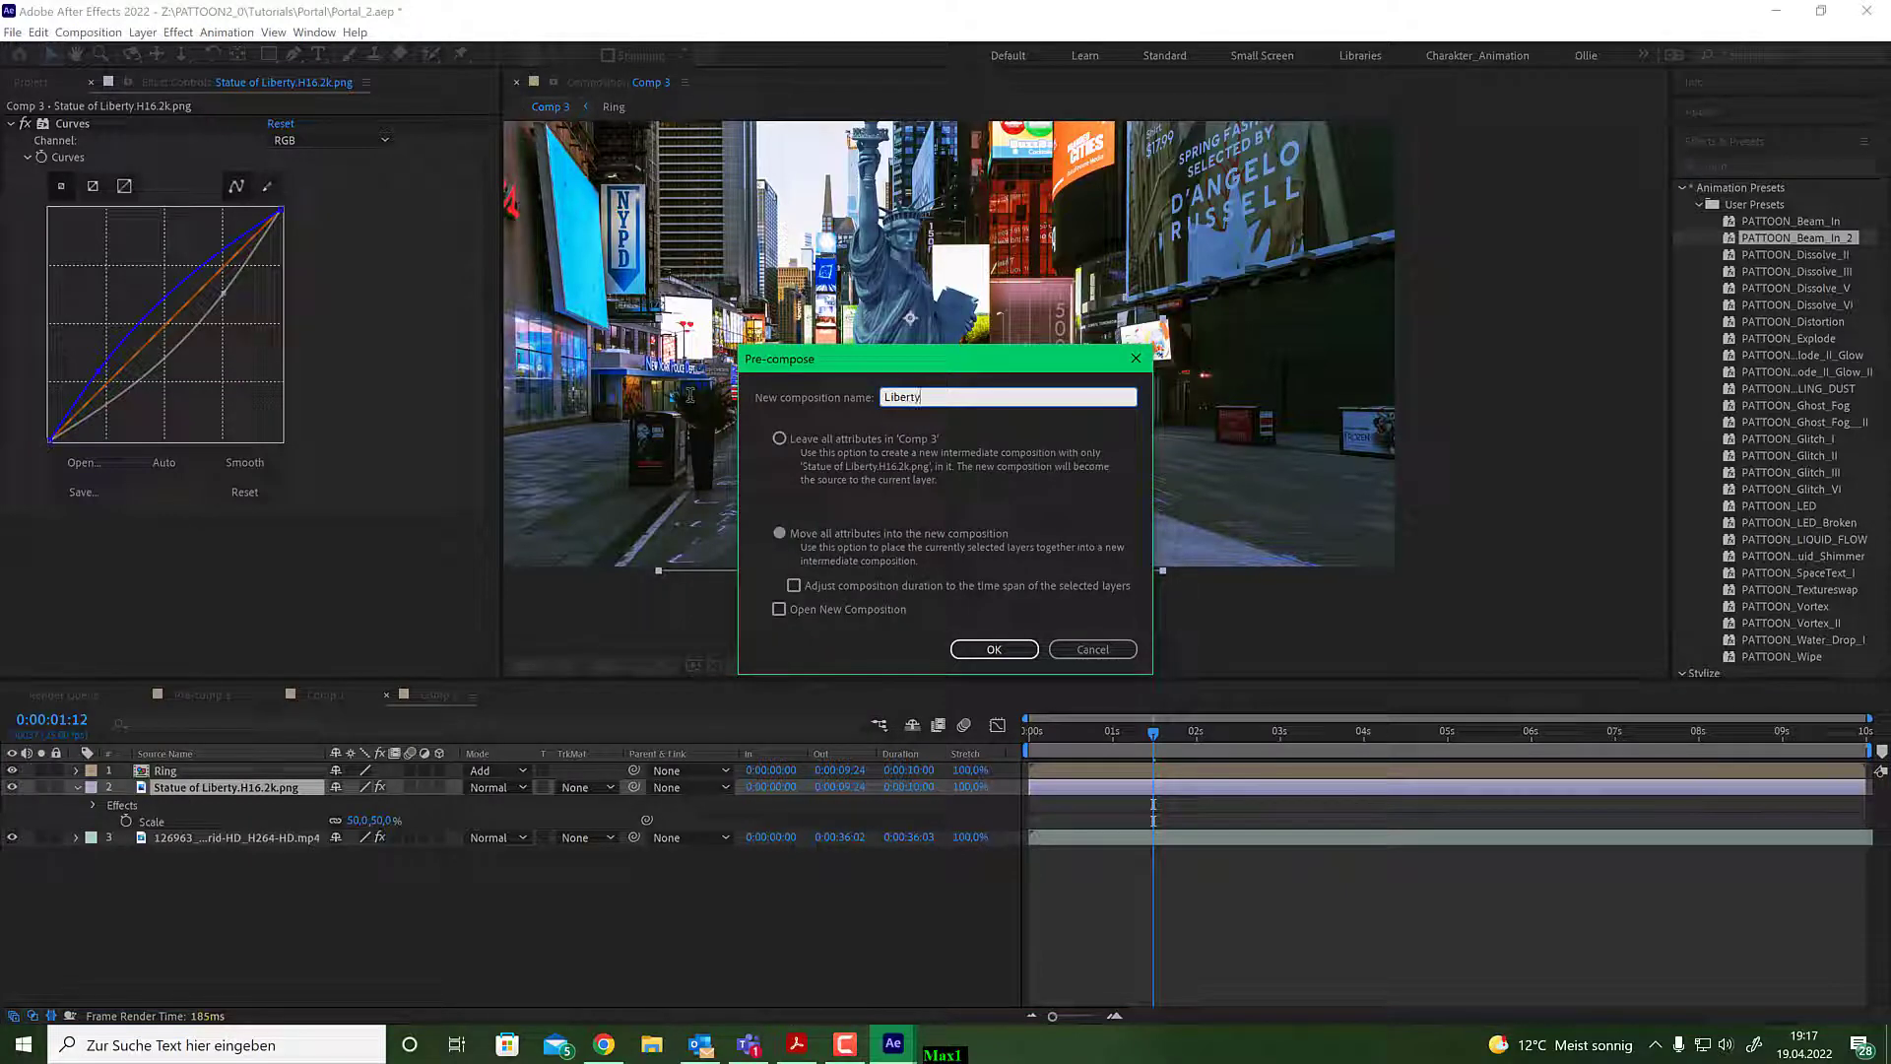
key(Return)
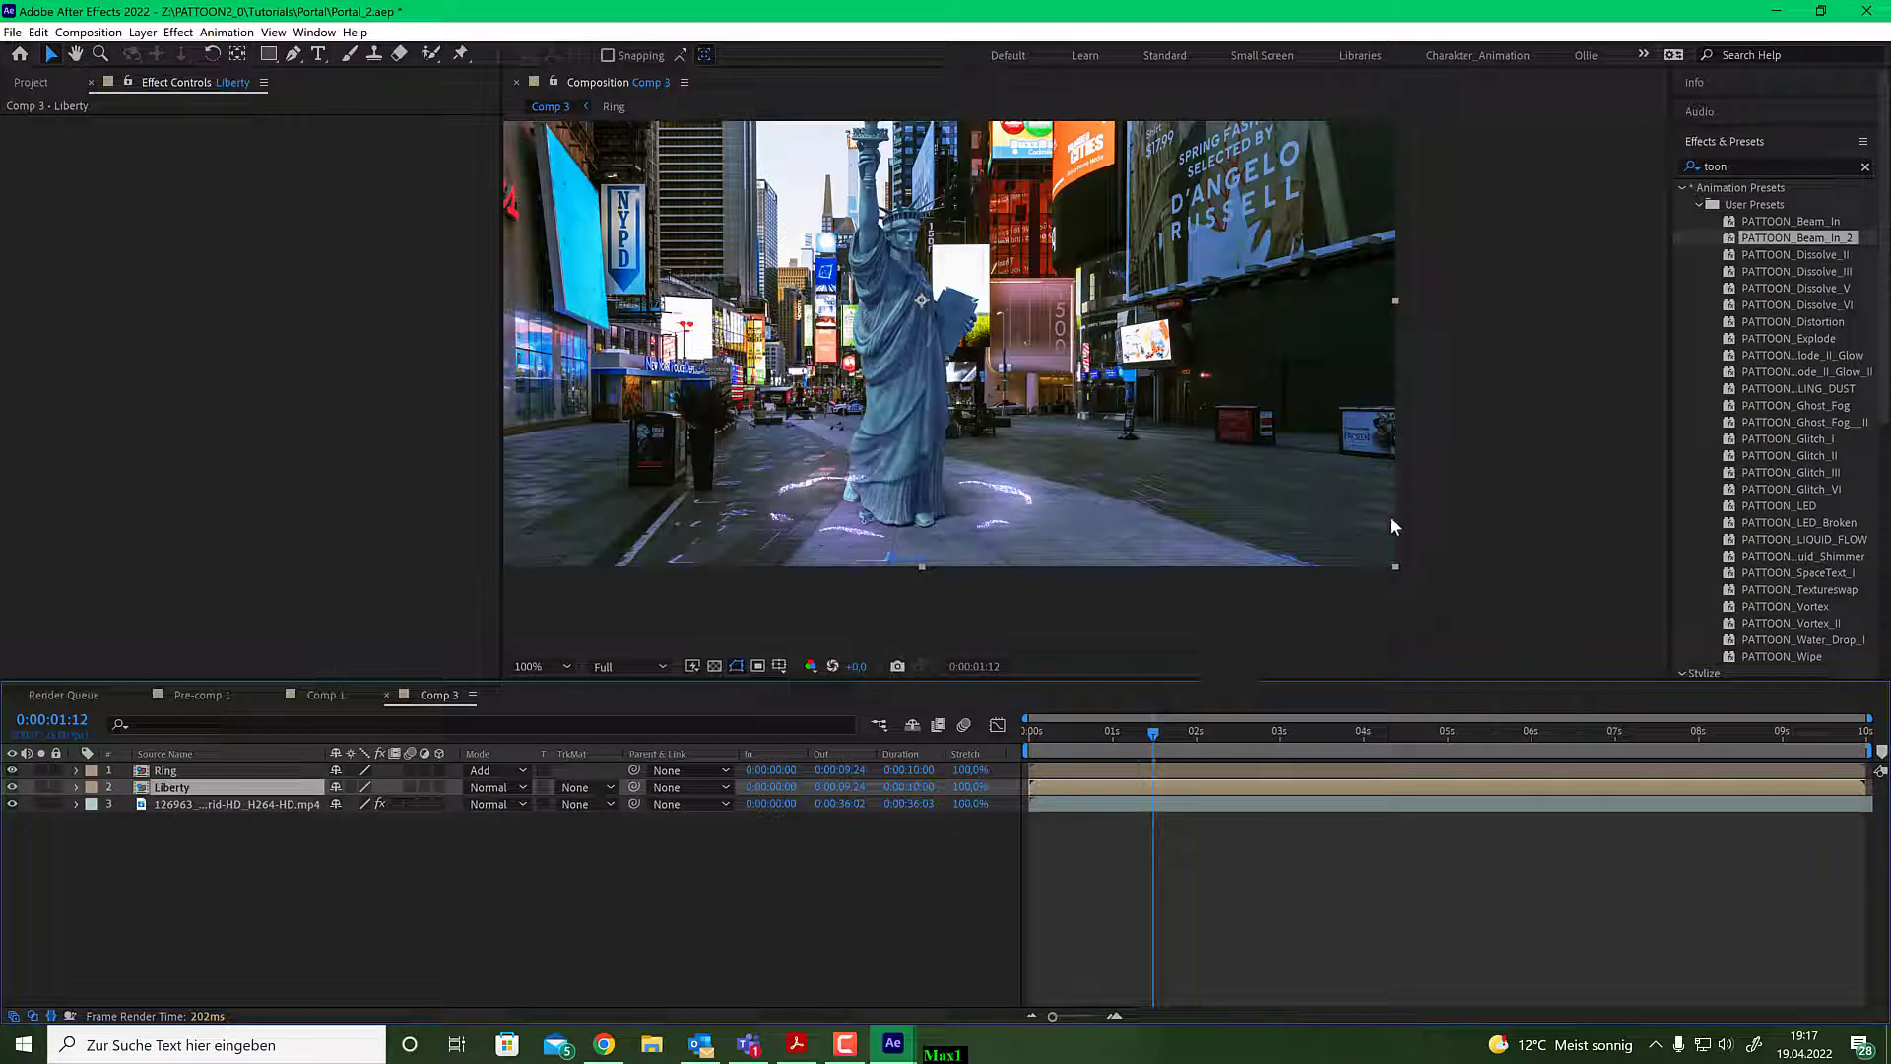
Apply the PATTOON_Beam_In_2 preset to the Liberty layer at 0:00:01:12.
drag(837, 451, 1072, 463)
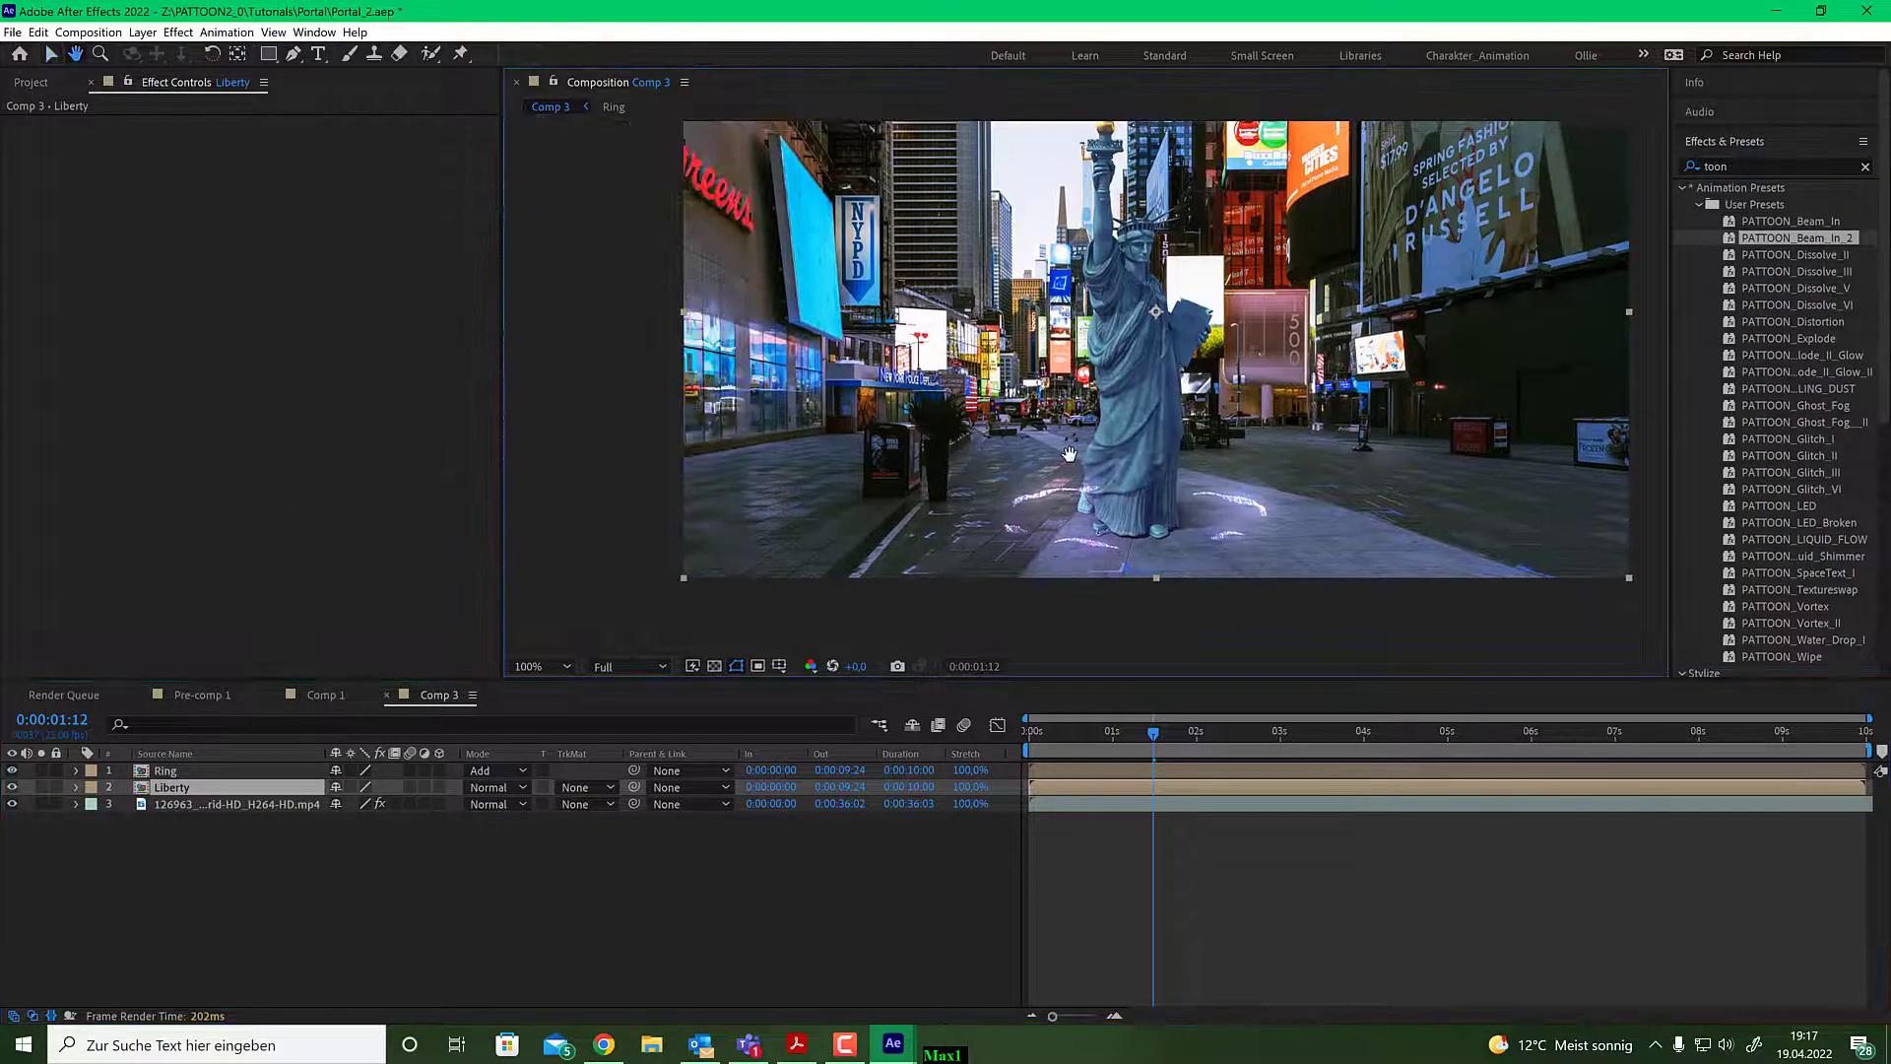
drag(1432, 507, 1332, 492)
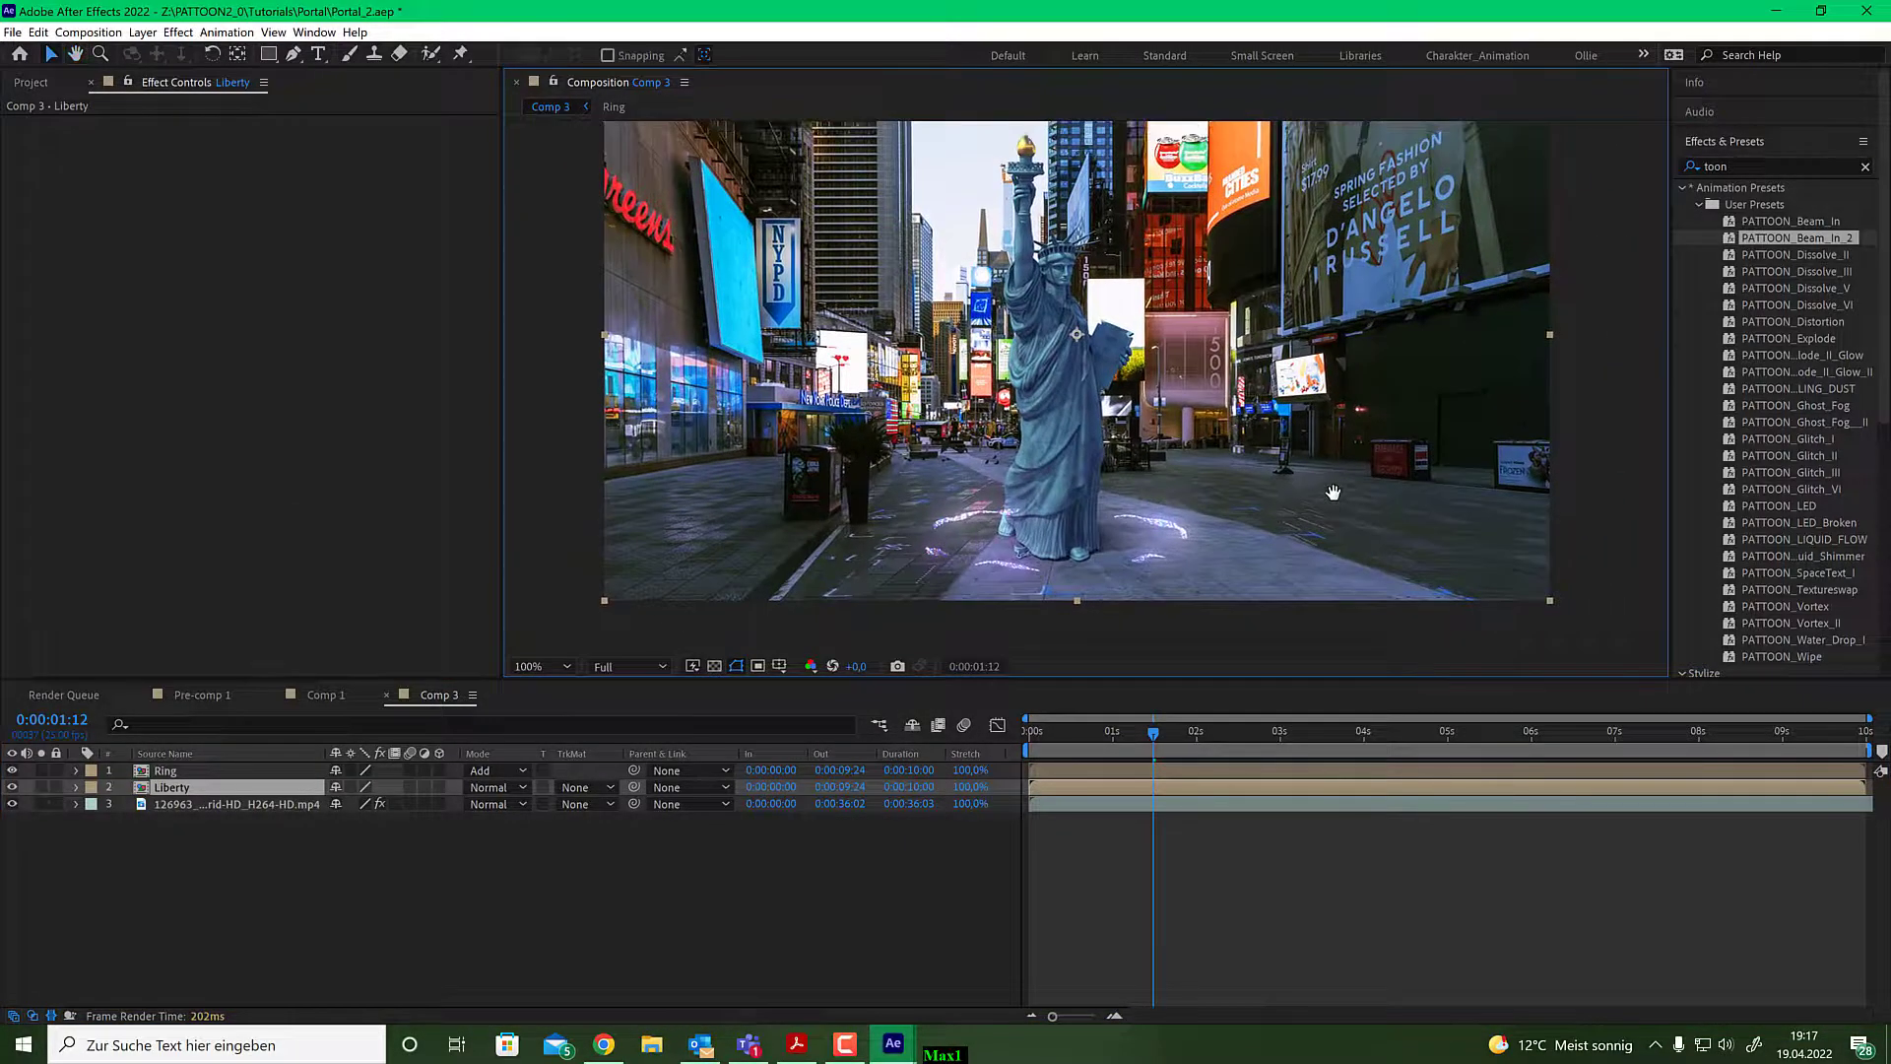
drag(1746, 245, 223, 789)
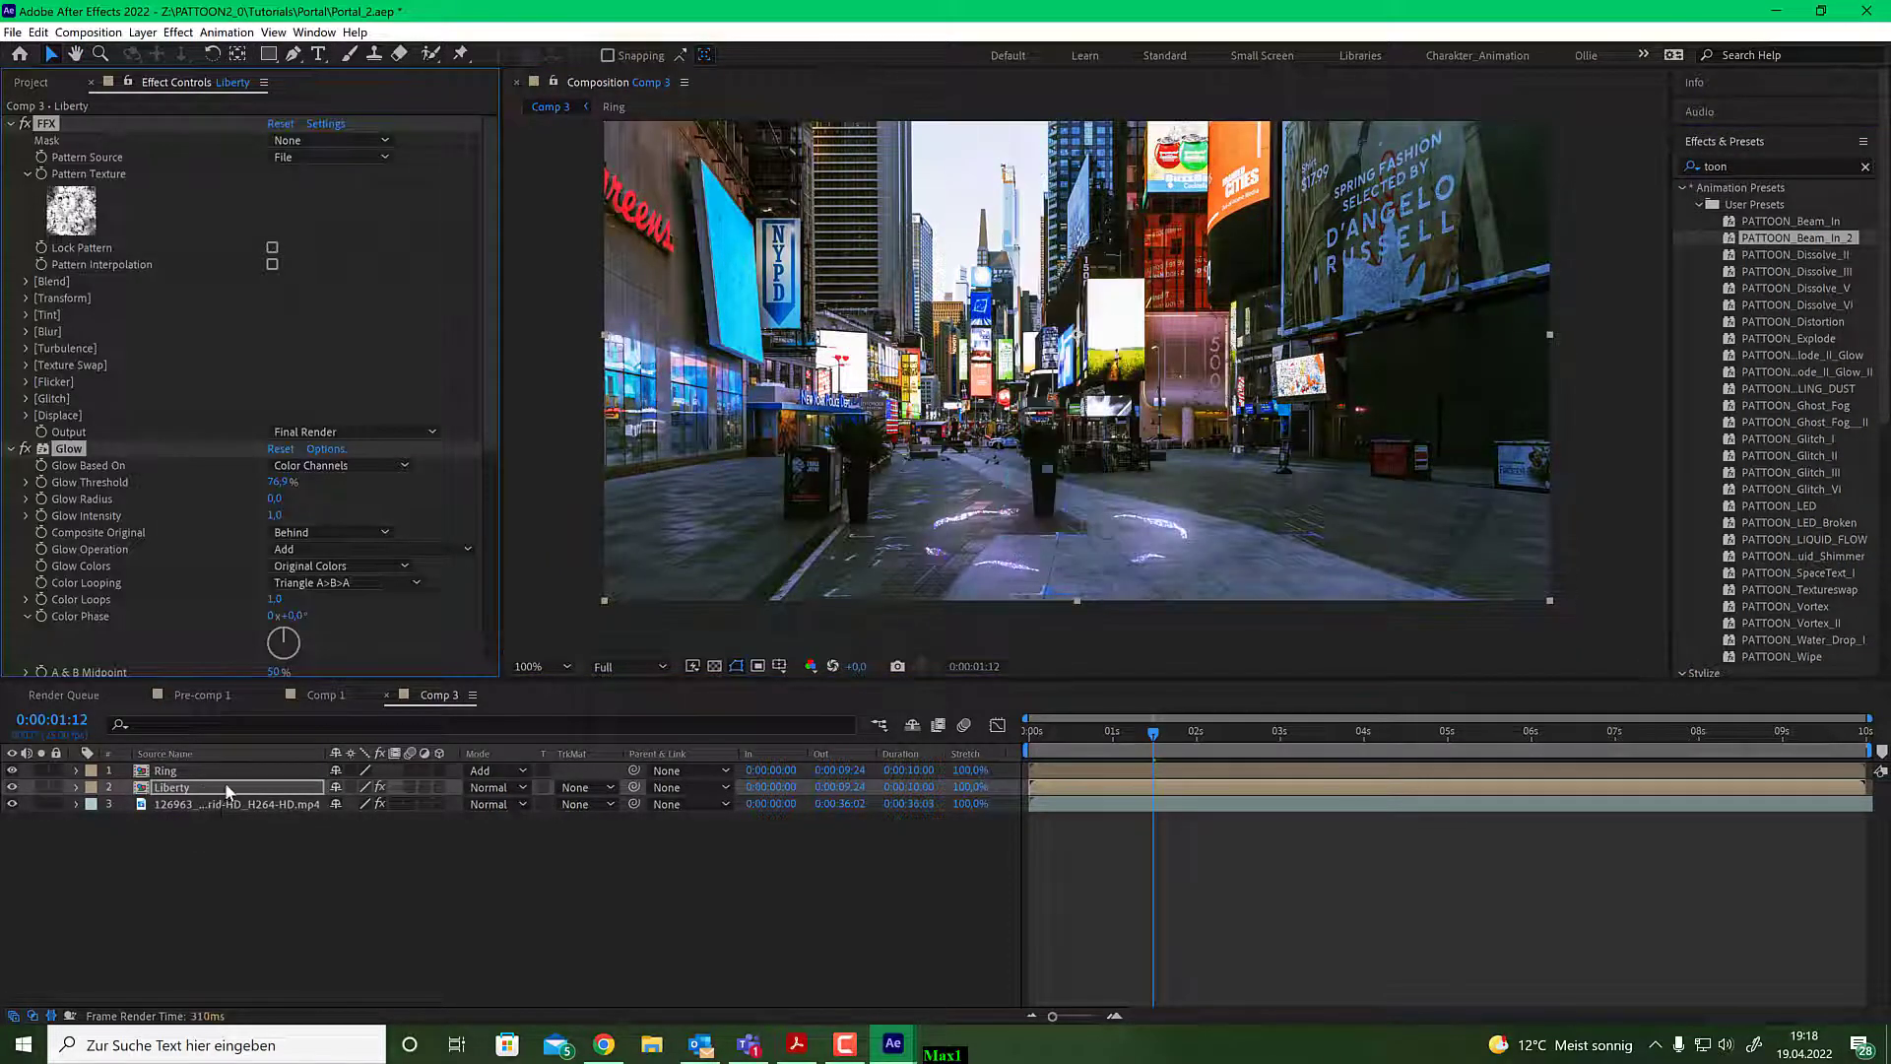
Undo the Beam In preset on the Liberty layer and set the current time to 0:00:00:00.
key(ctrl+z)
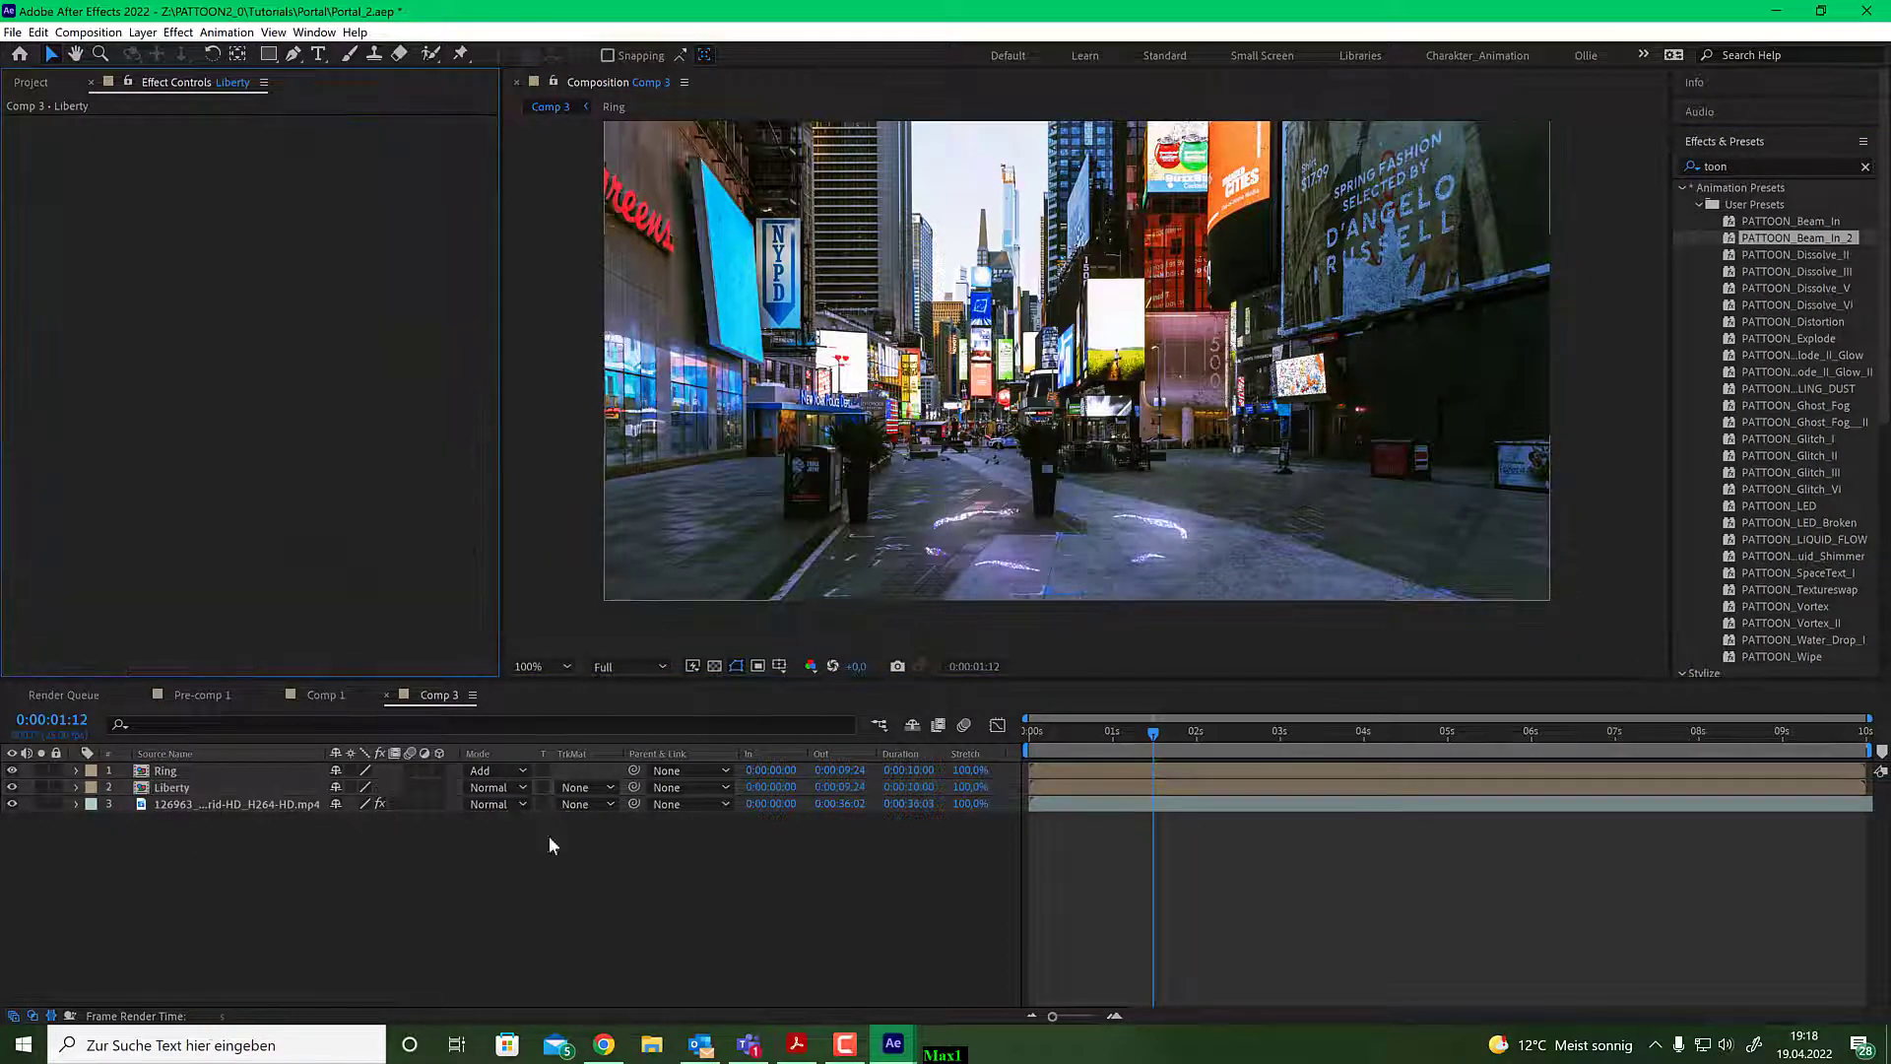
drag(1153, 731, 954, 727)
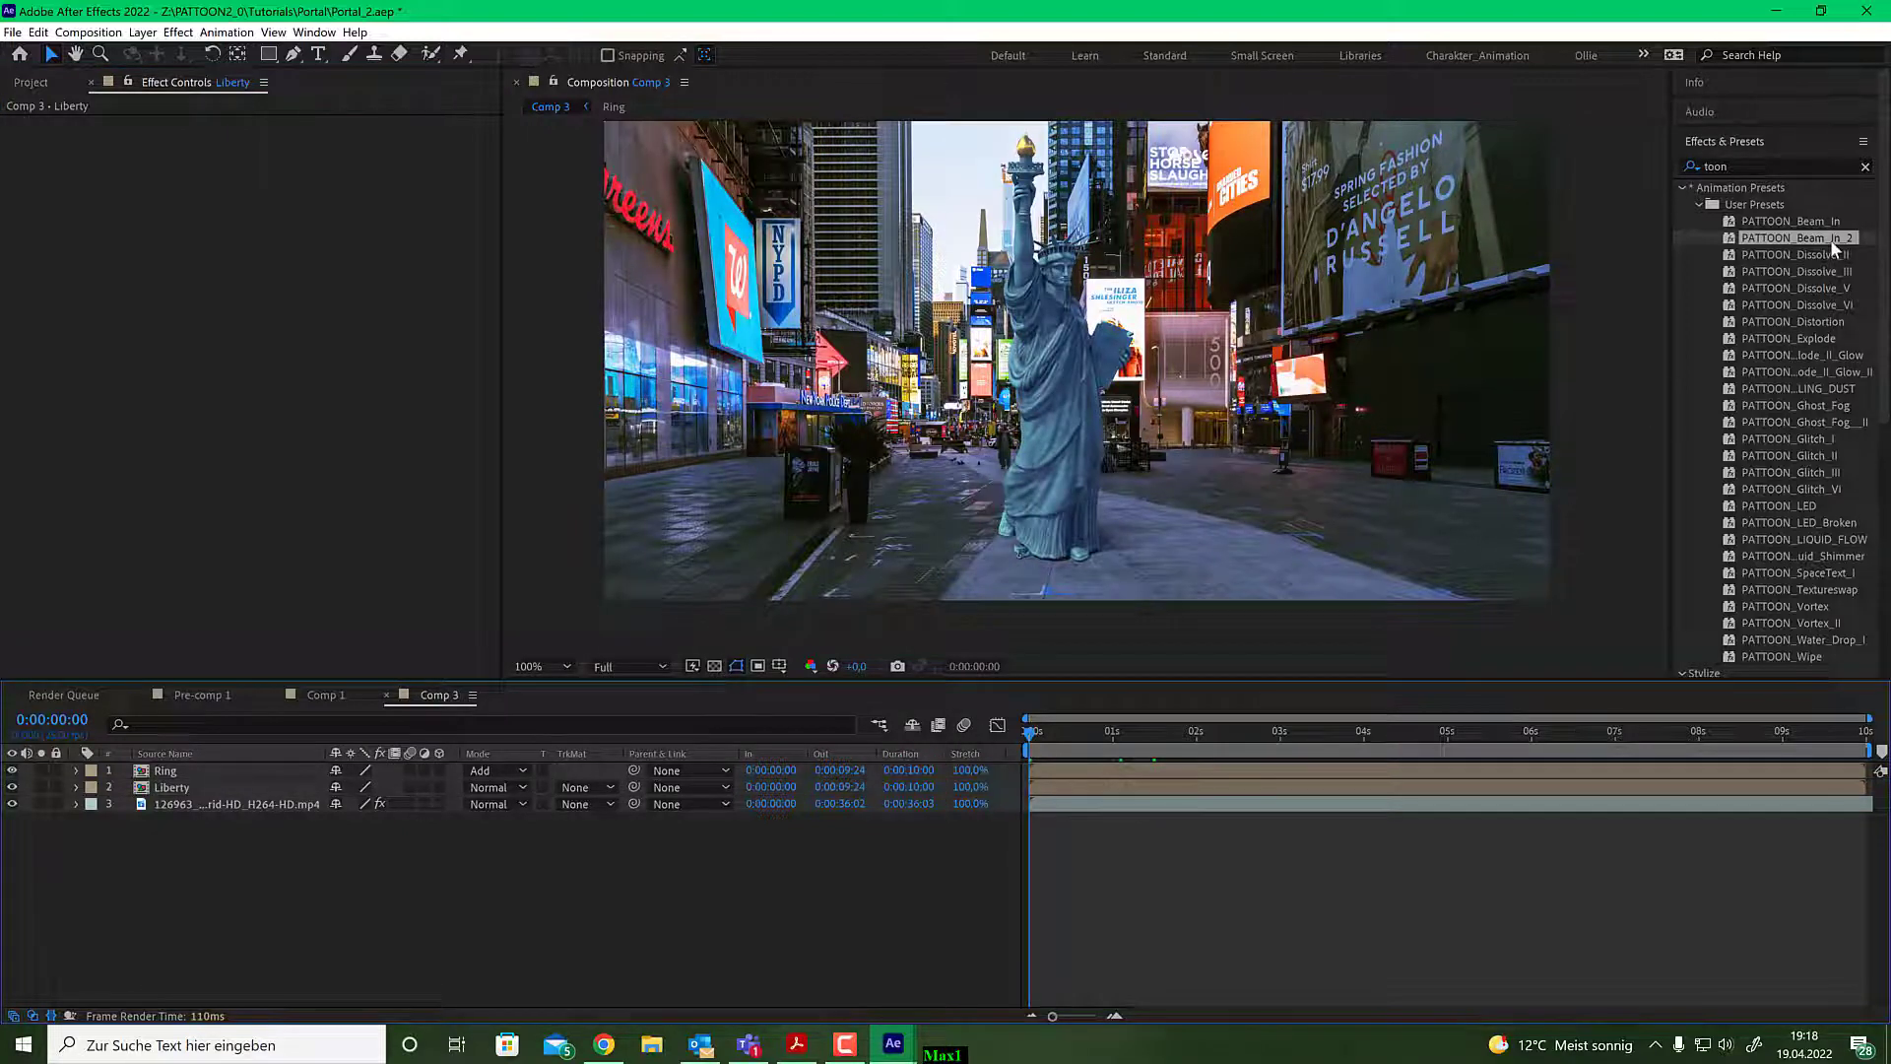
drag(1829, 239, 1084, 597)
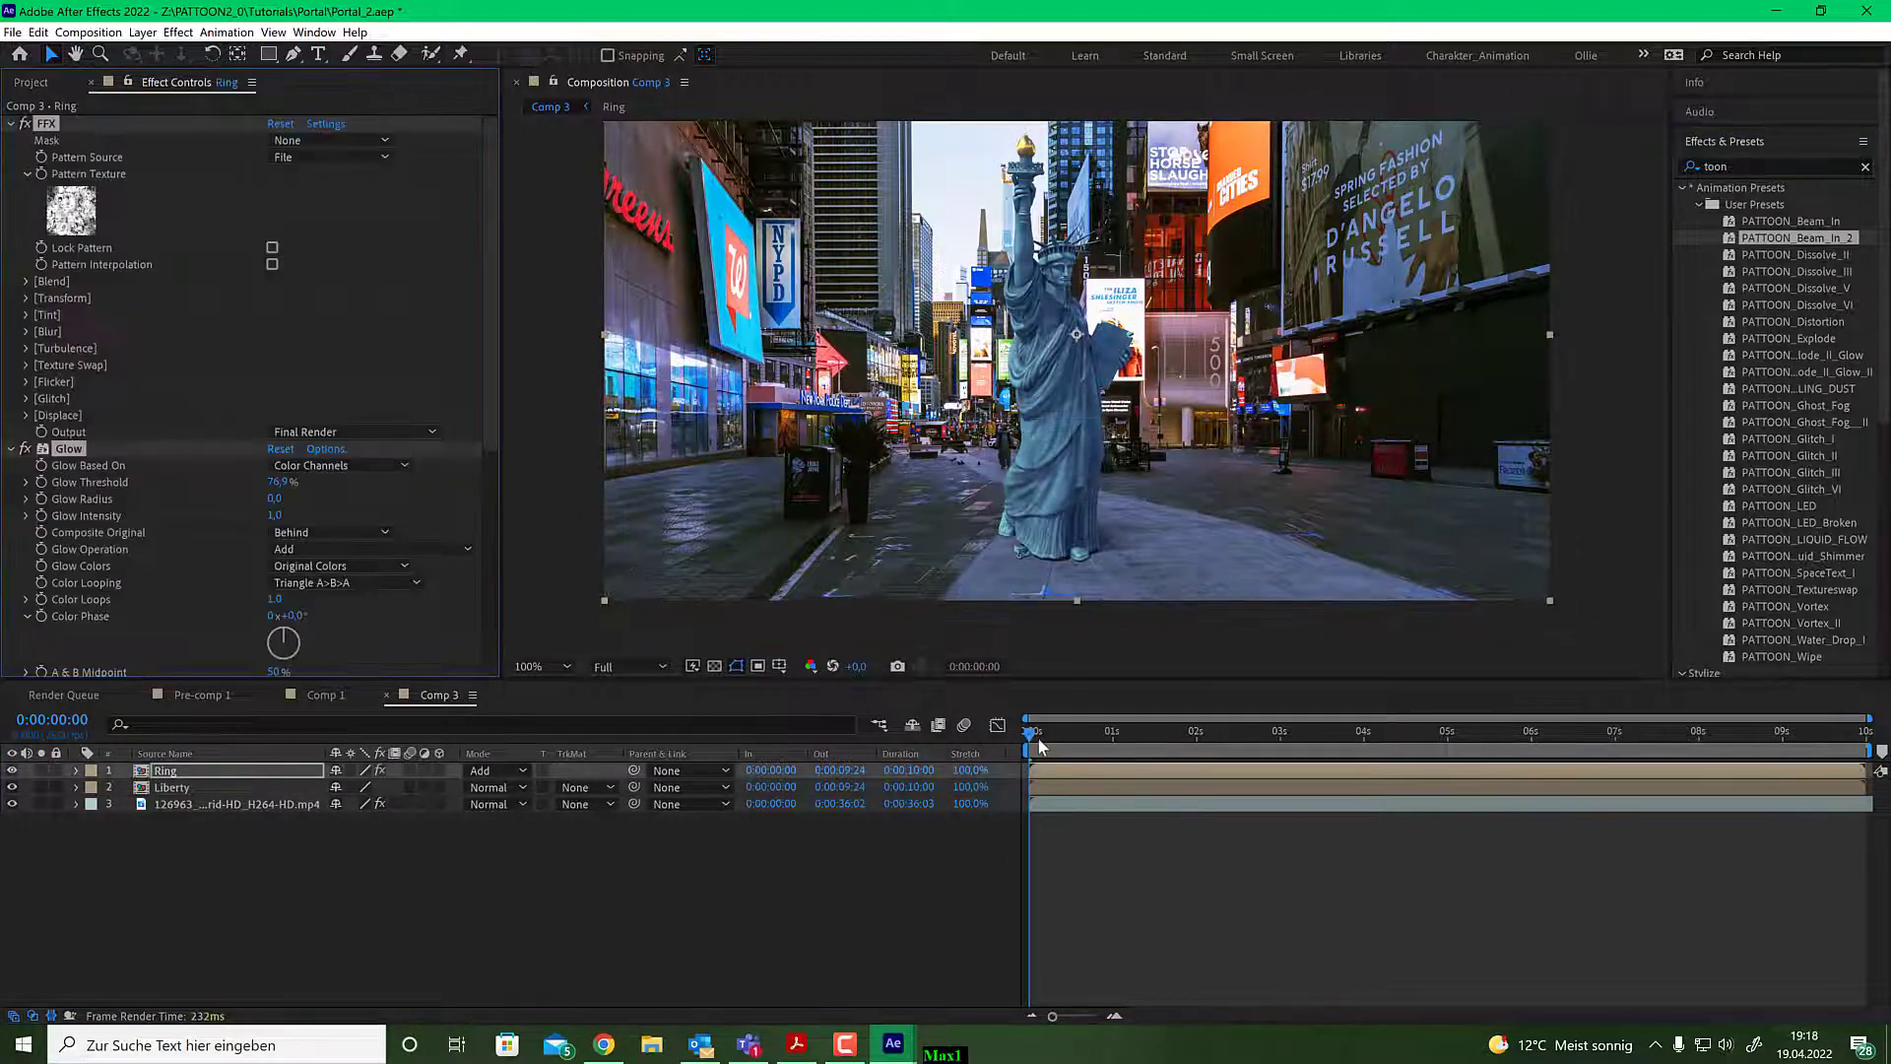
key(space)
key(space)
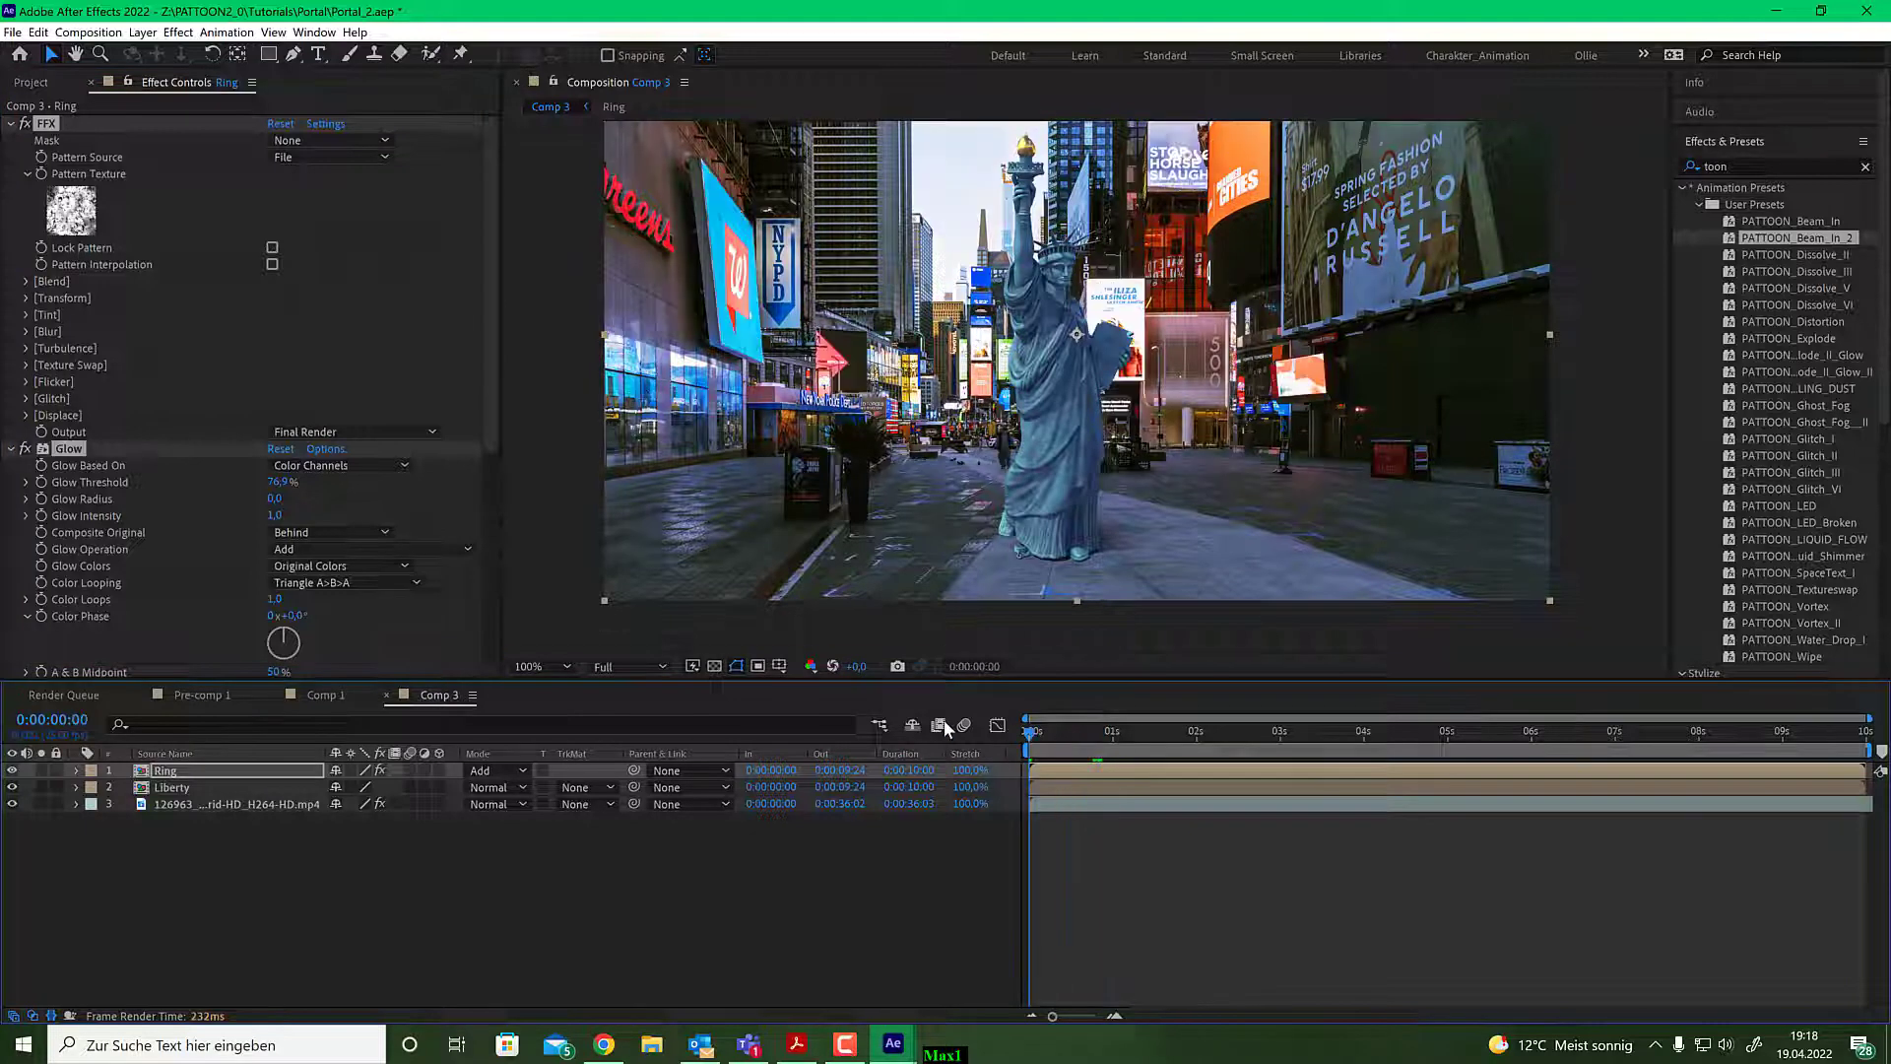
key(F2)
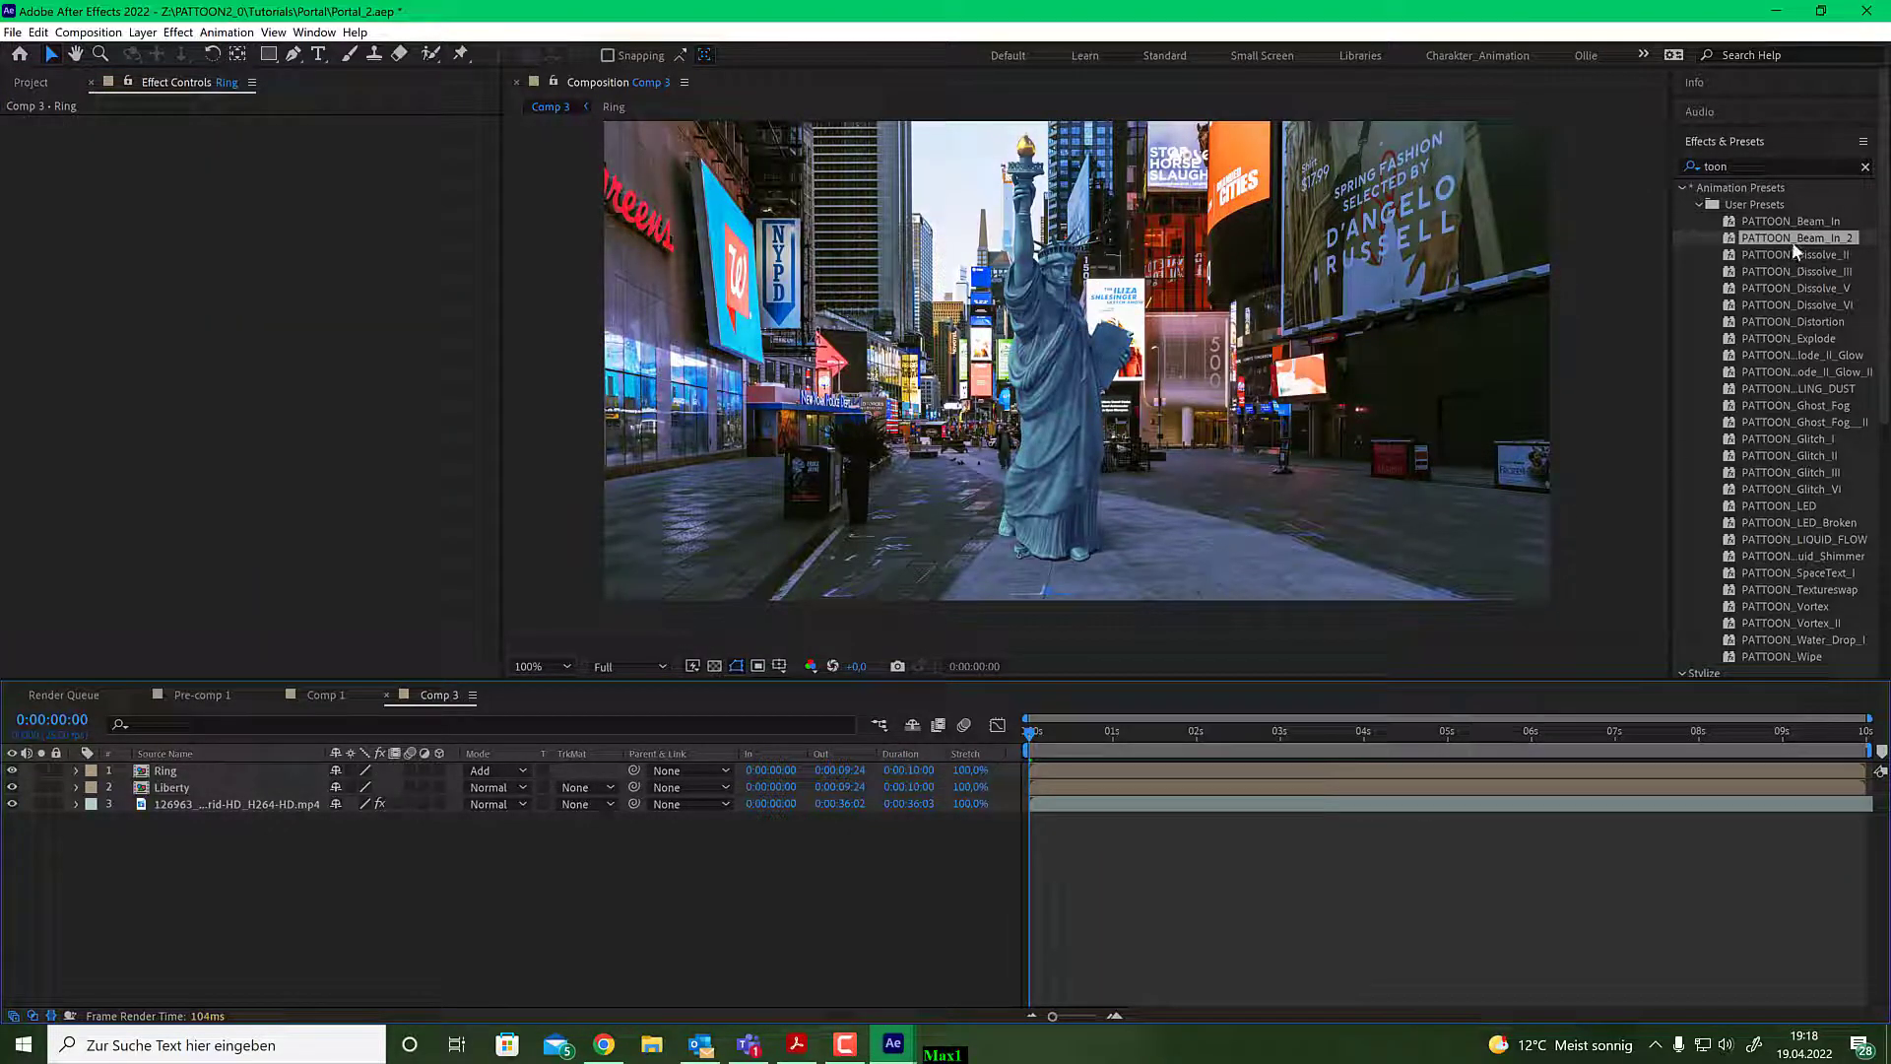
Apply the PATTOON_Beam_In_2 preset to the Liberty layer at 0:00:00:00 and set the layer's blending mode to Add.
drag(1793, 240, 241, 786)
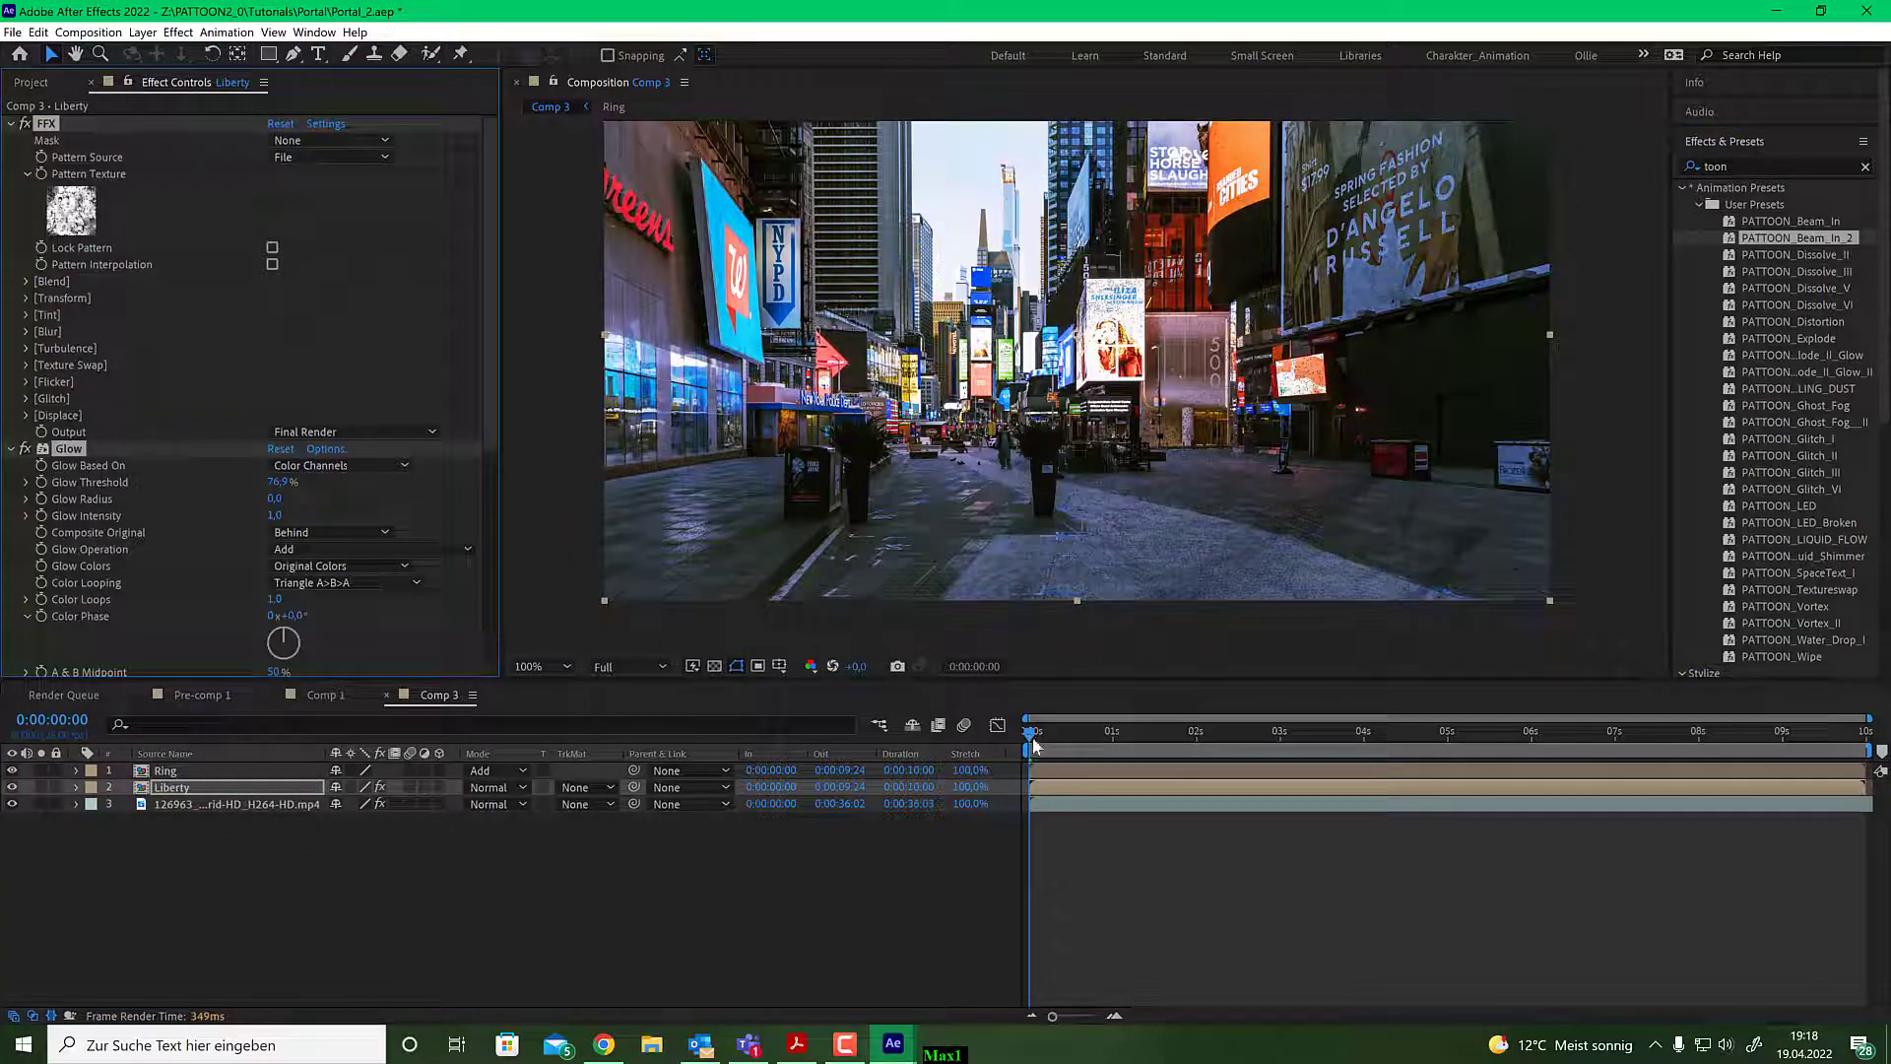
drag(1034, 745, 1242, 735)
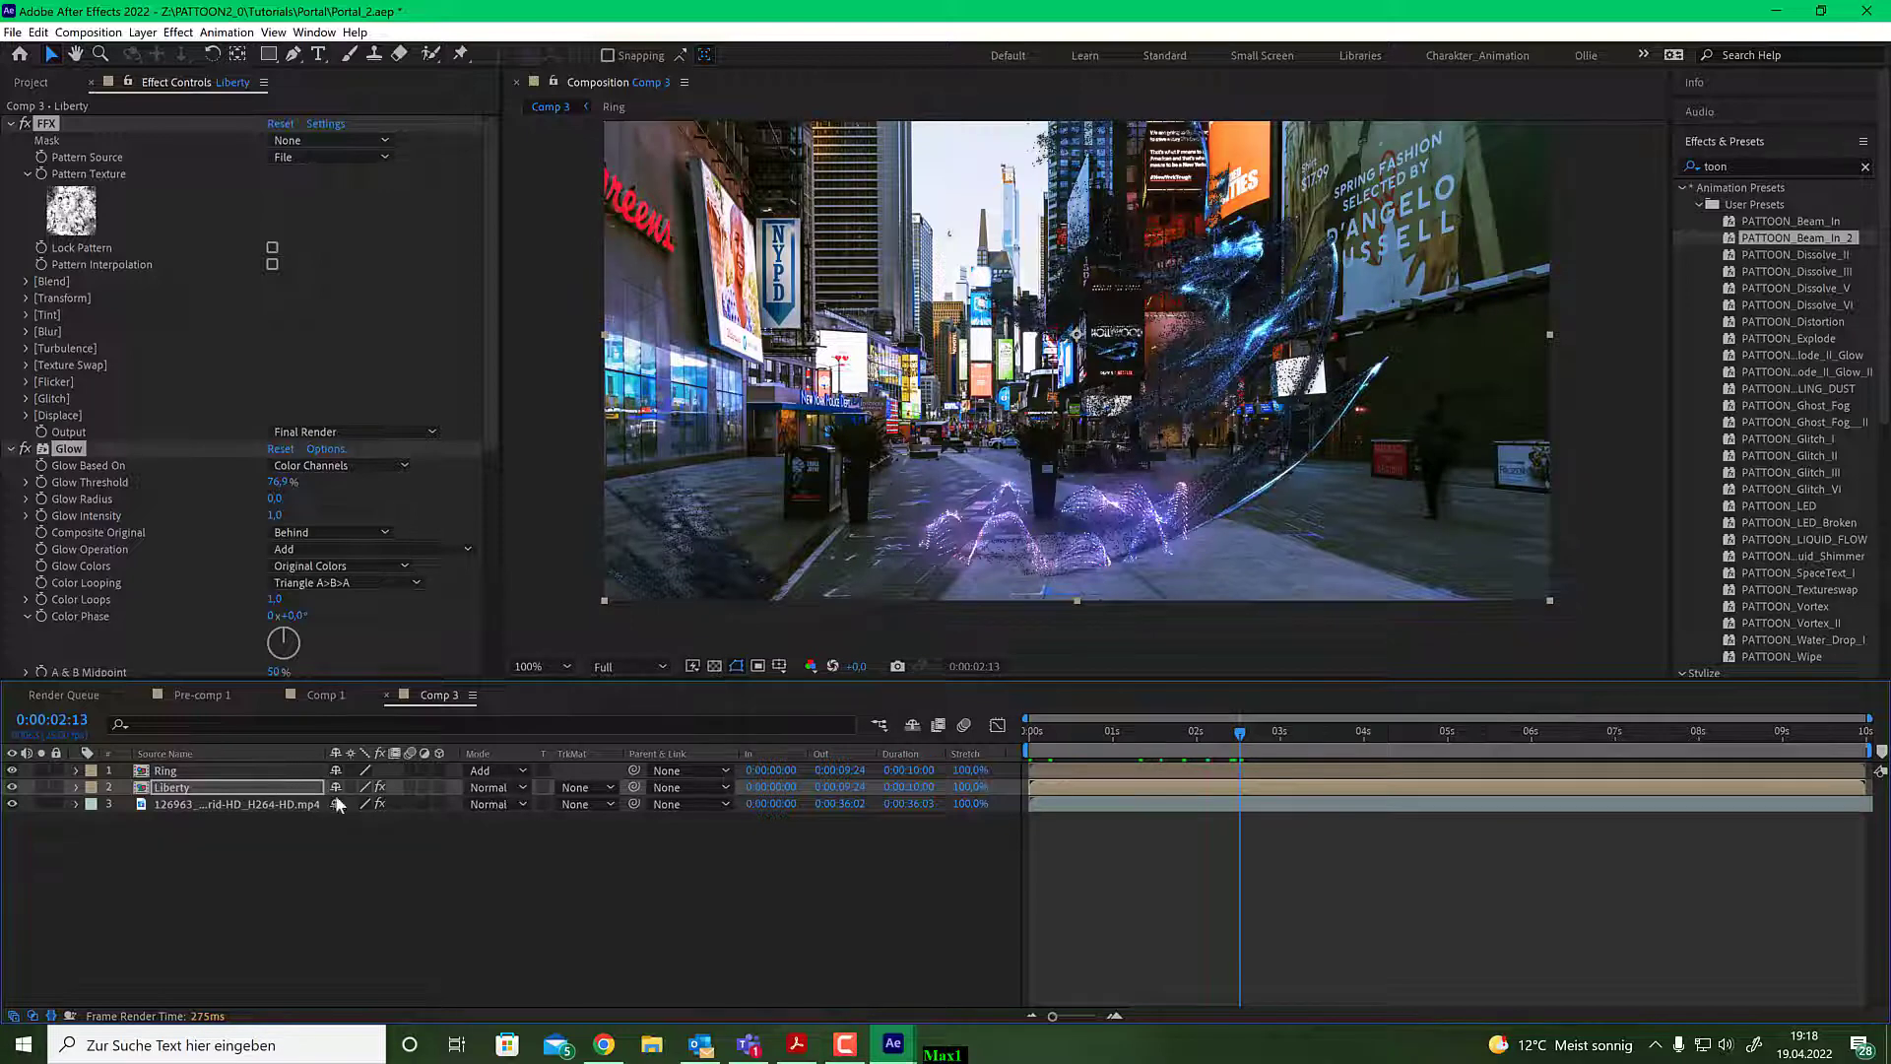
click(473, 788)
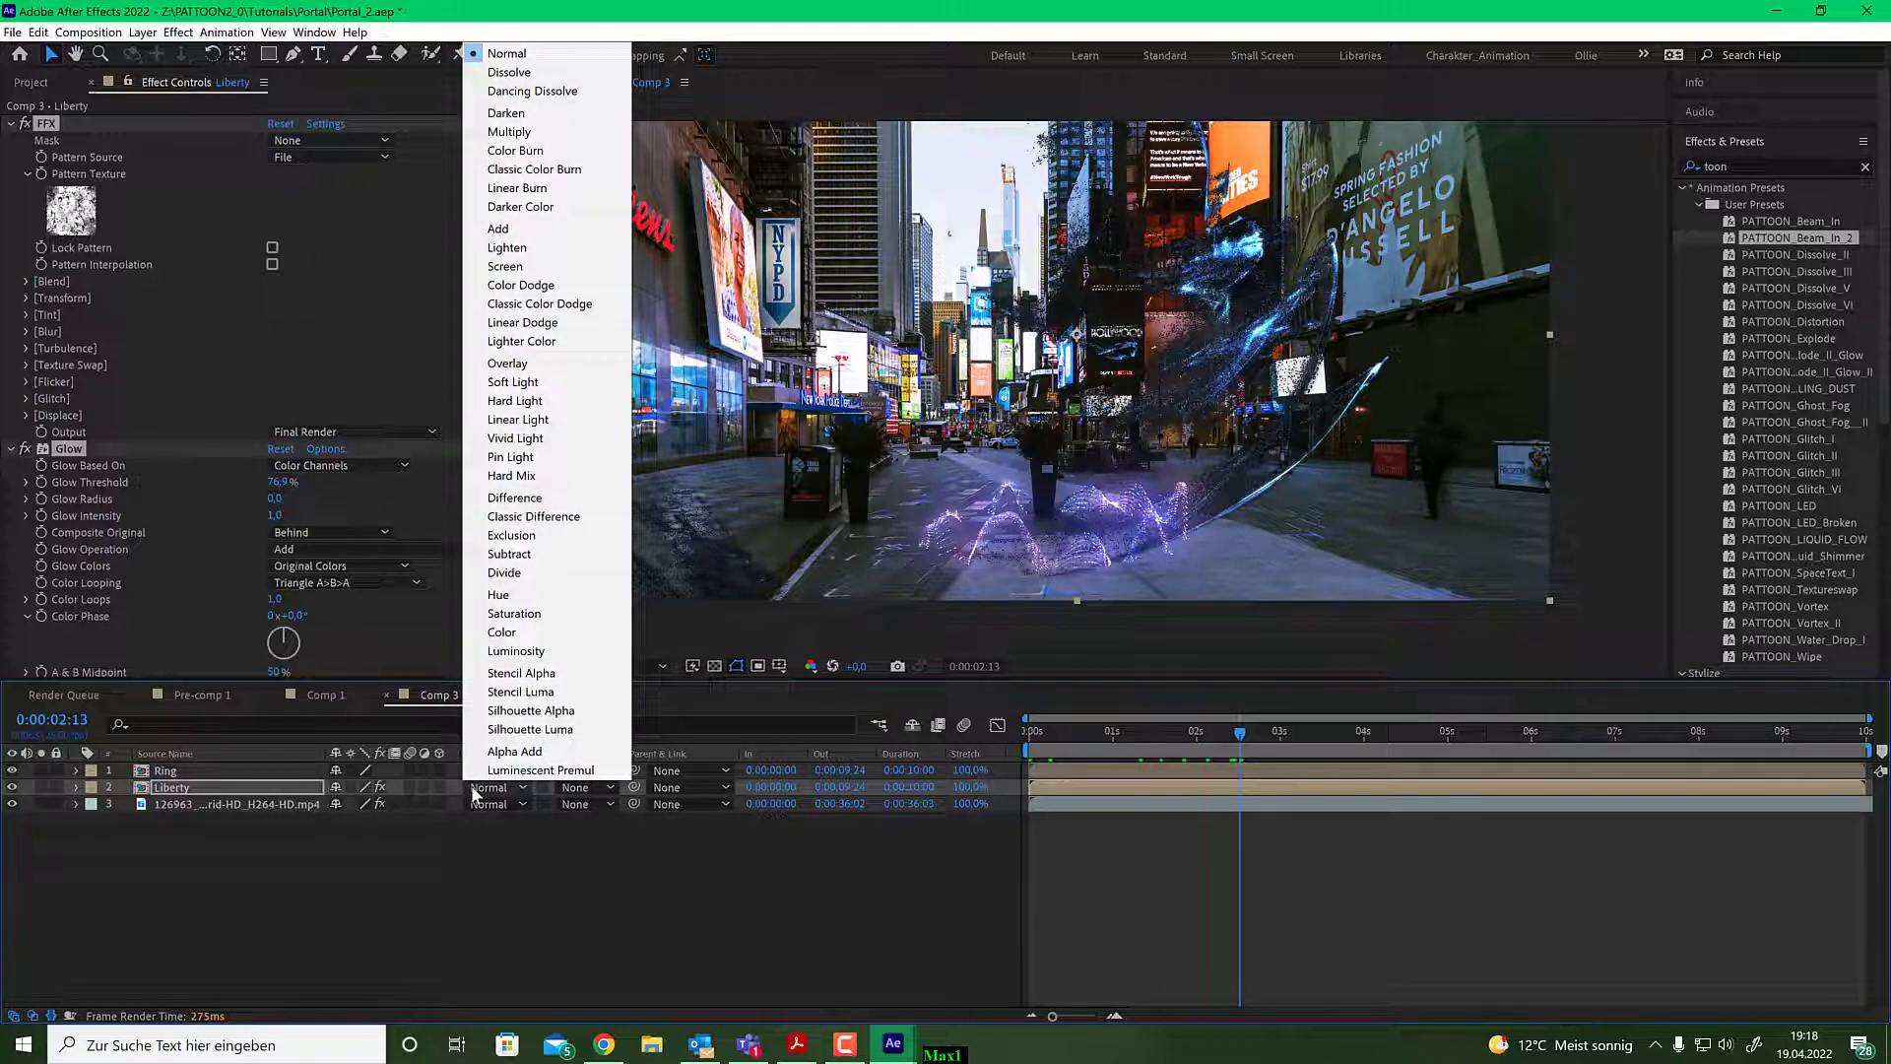
click(548, 229)
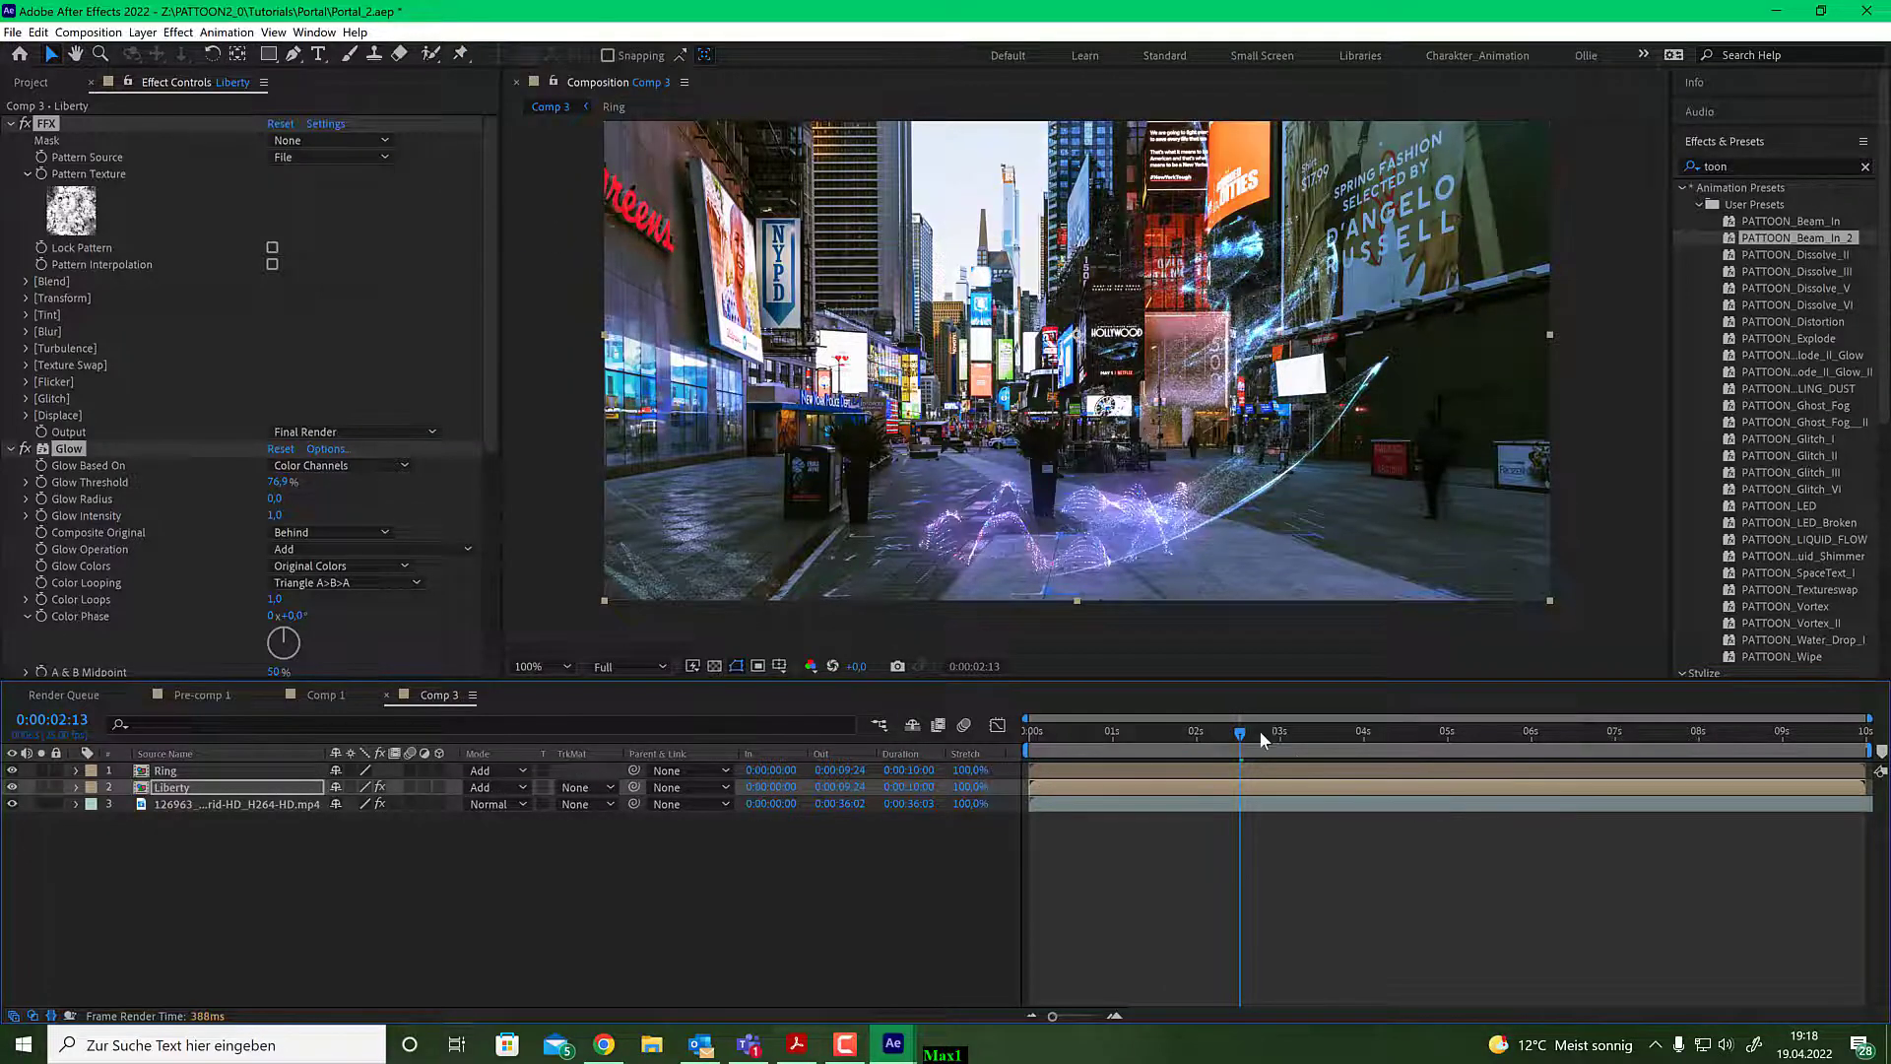
Duplicate the Liberty layer and divide the pair at 0:00:05:02, with the copy starting there and the original ending there.
drag(1255, 739, 1452, 735)
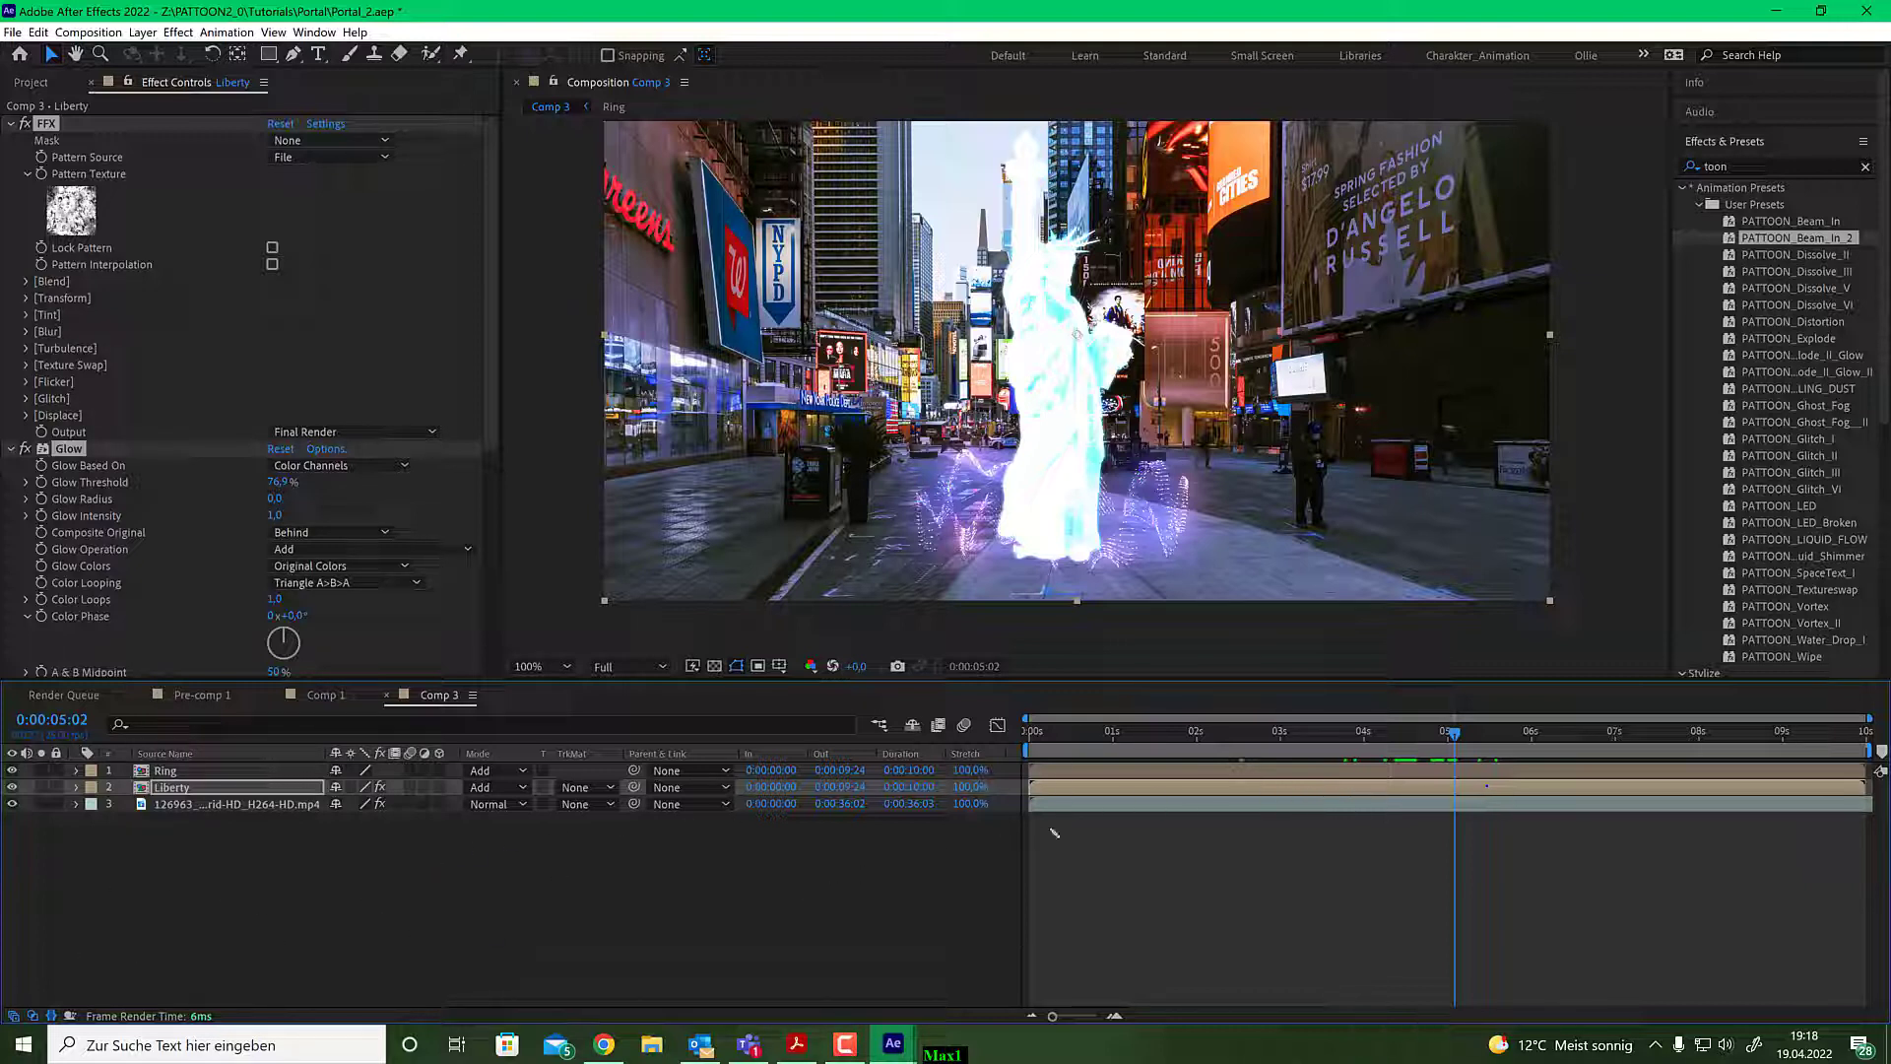
mouse_move(1427, 777)
mouse_down()
mouse_move(1343, 794)
mouse_move(1470, 802)
mouse_move(1412, 762)
mouse_up()
key(F10)
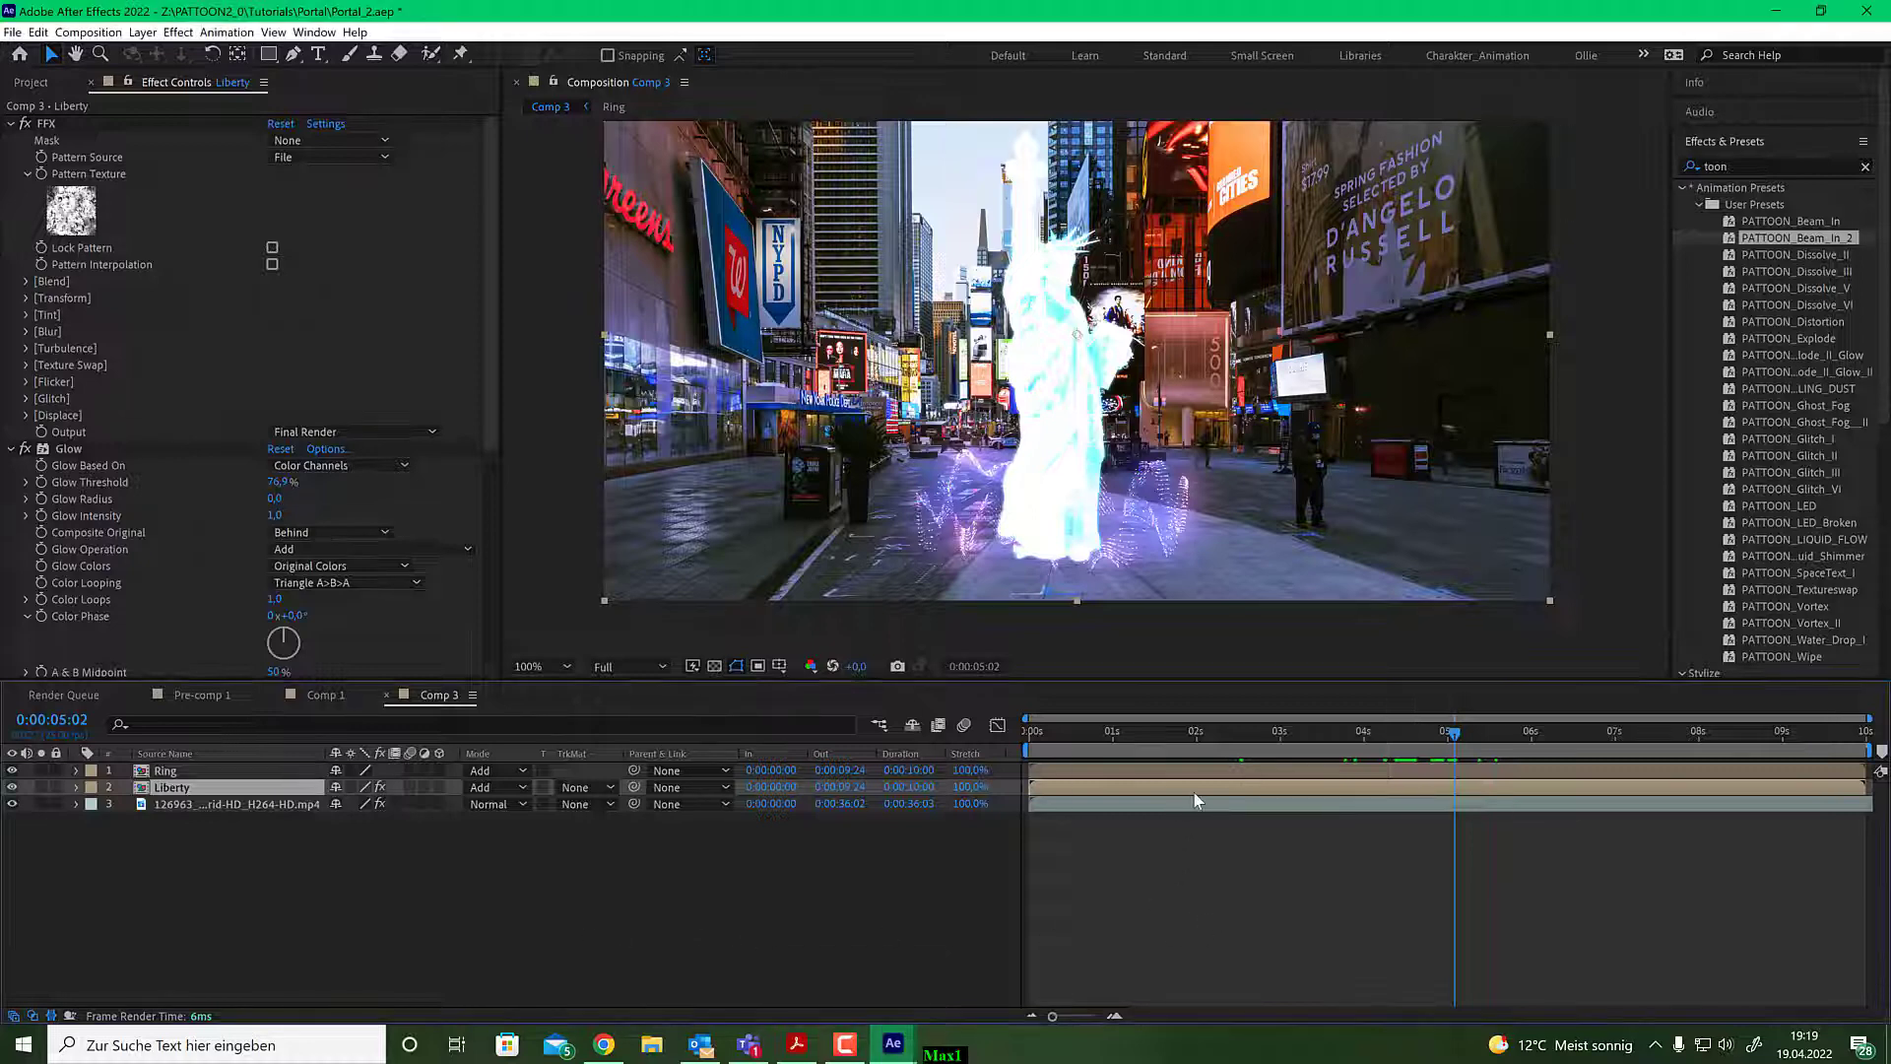
key(ctrl+d)
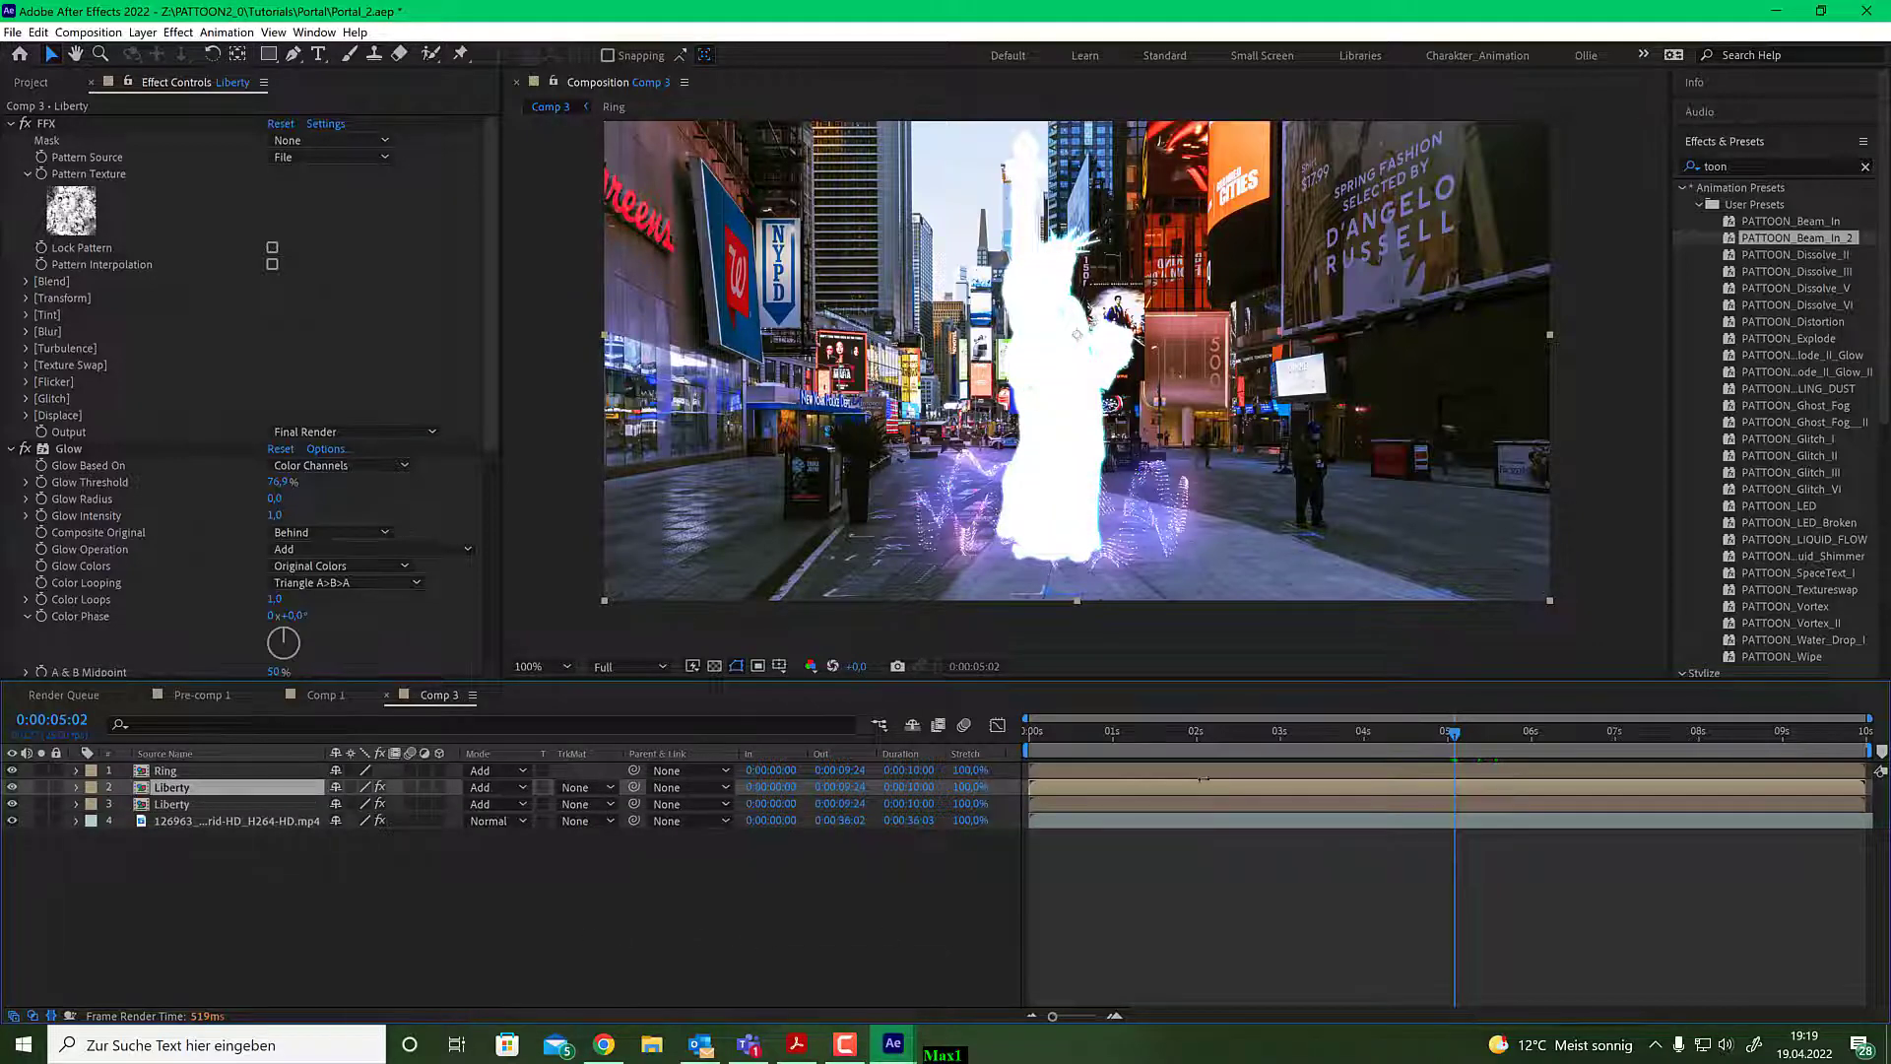
key(alt+bracketleft)
click(1645, 809)
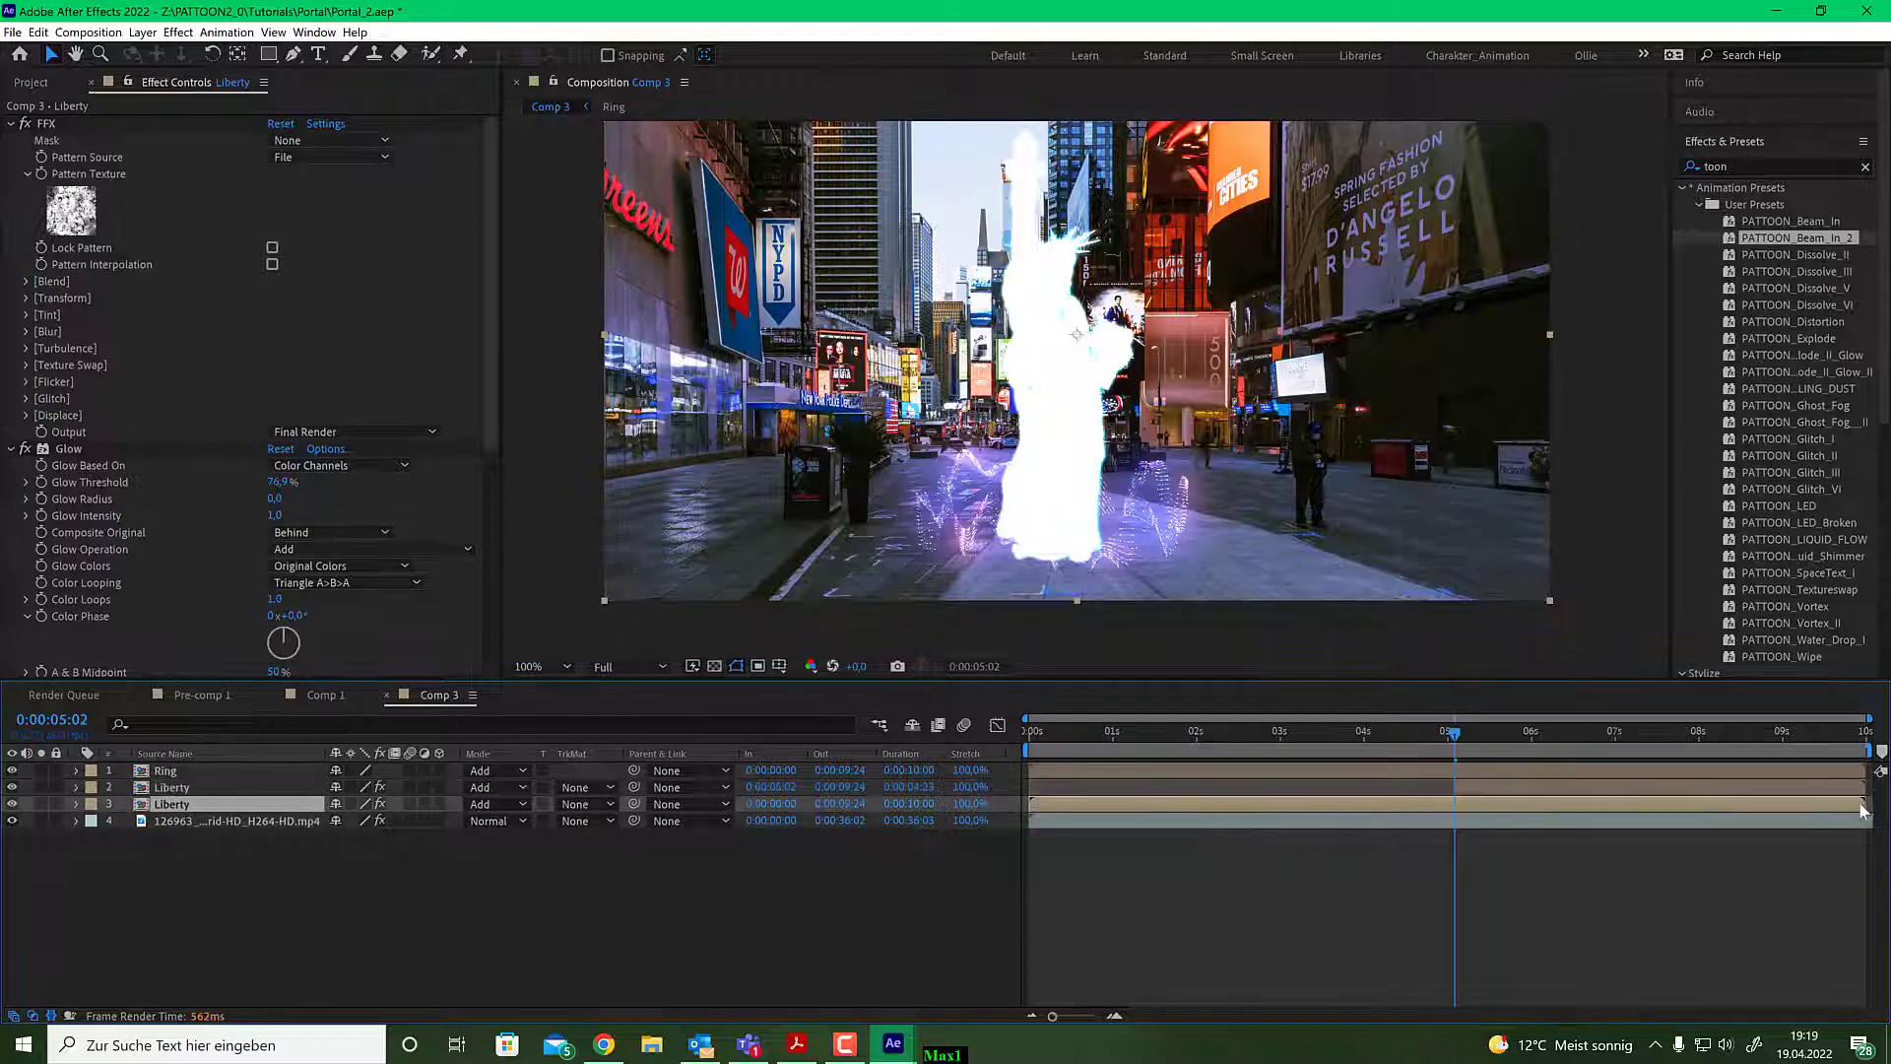
drag(1837, 800, 1455, 803)
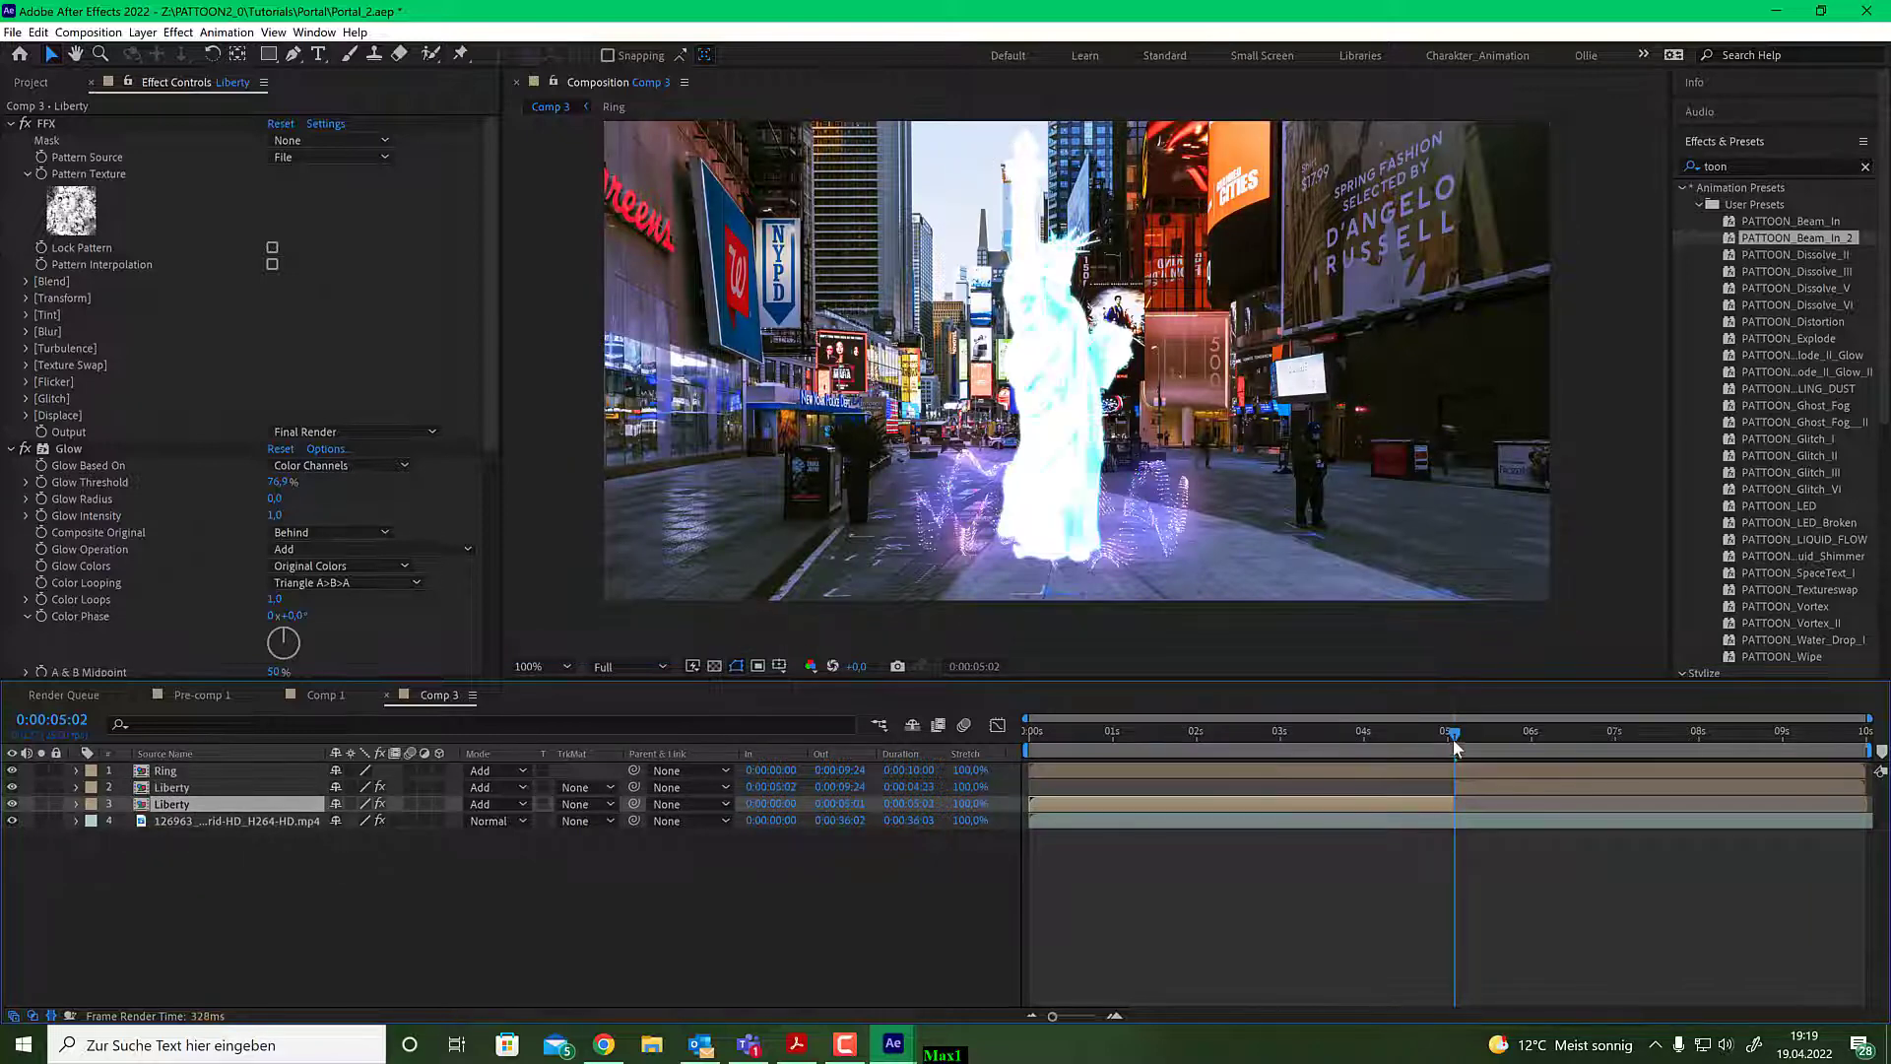
Disable FFX, Glow and Glow 2 on the Liberty layer that starts at 0:00:05:02, and set its blending mode to Normal.
click(1473, 787)
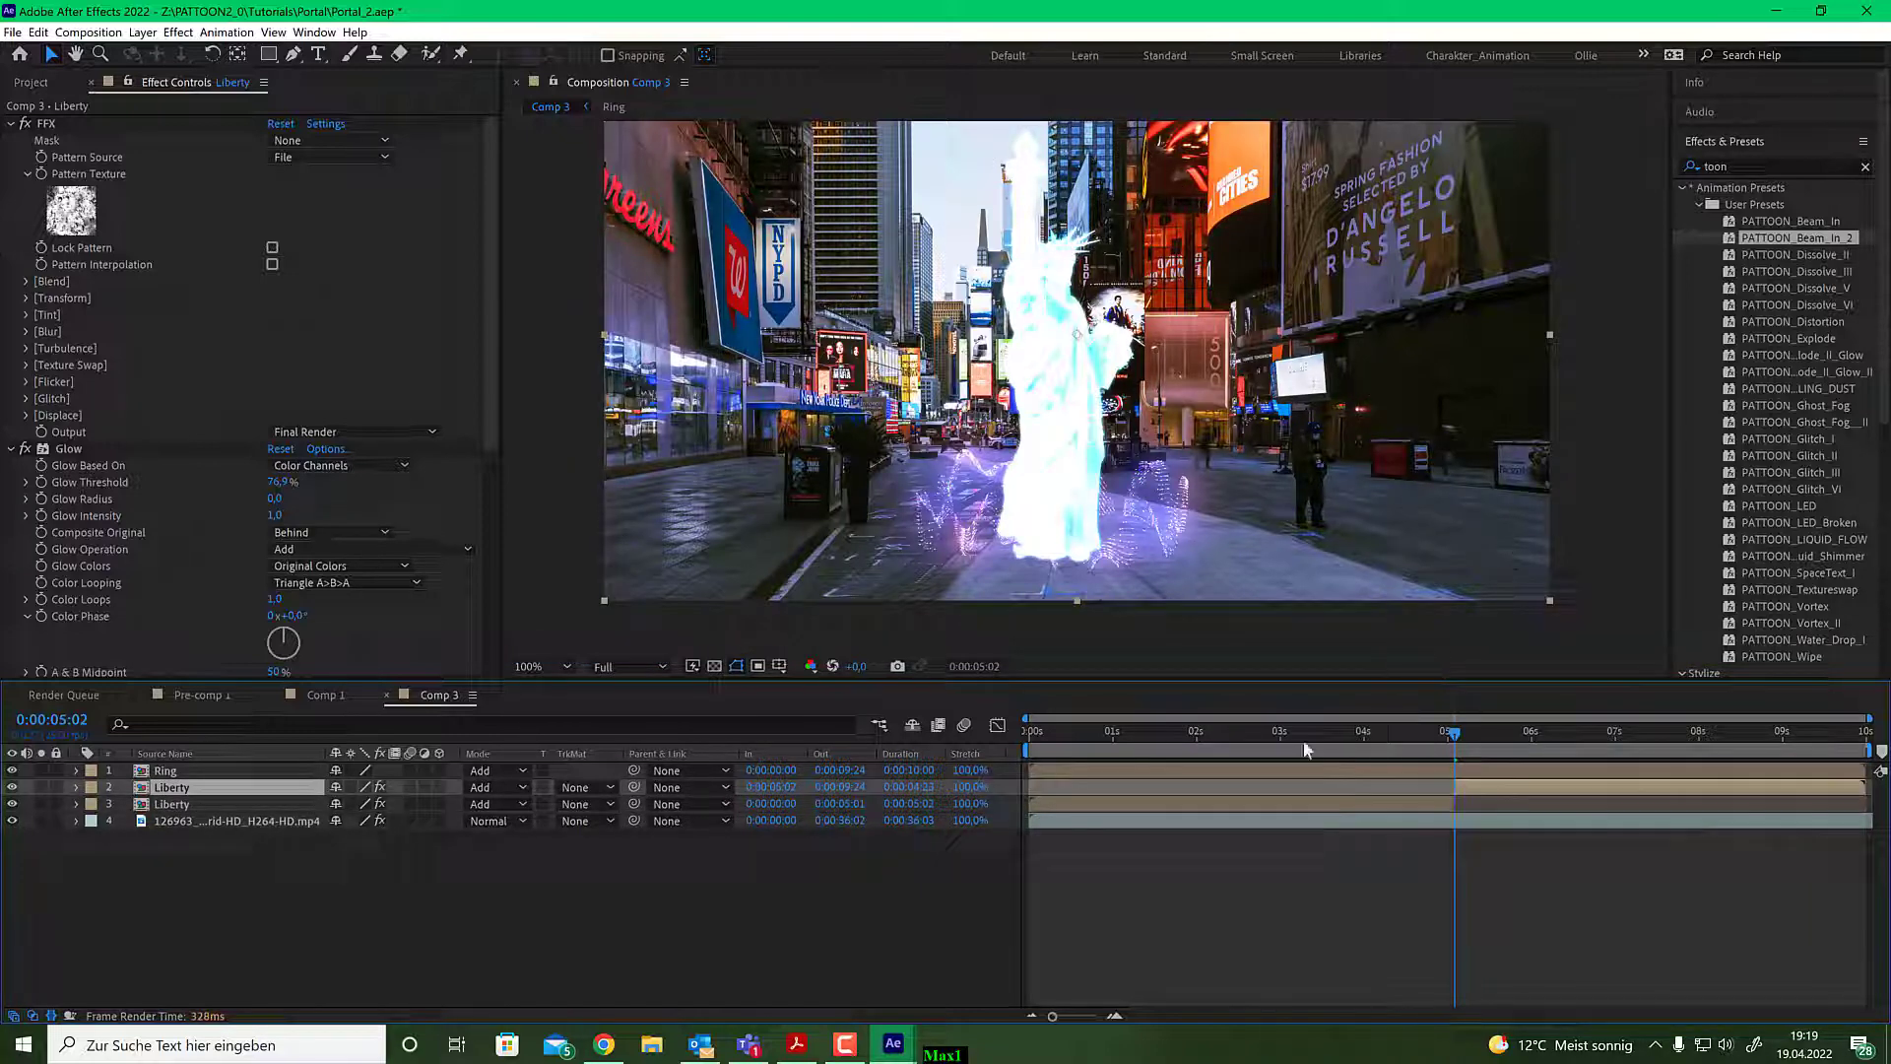
click(11, 123)
click(9, 140)
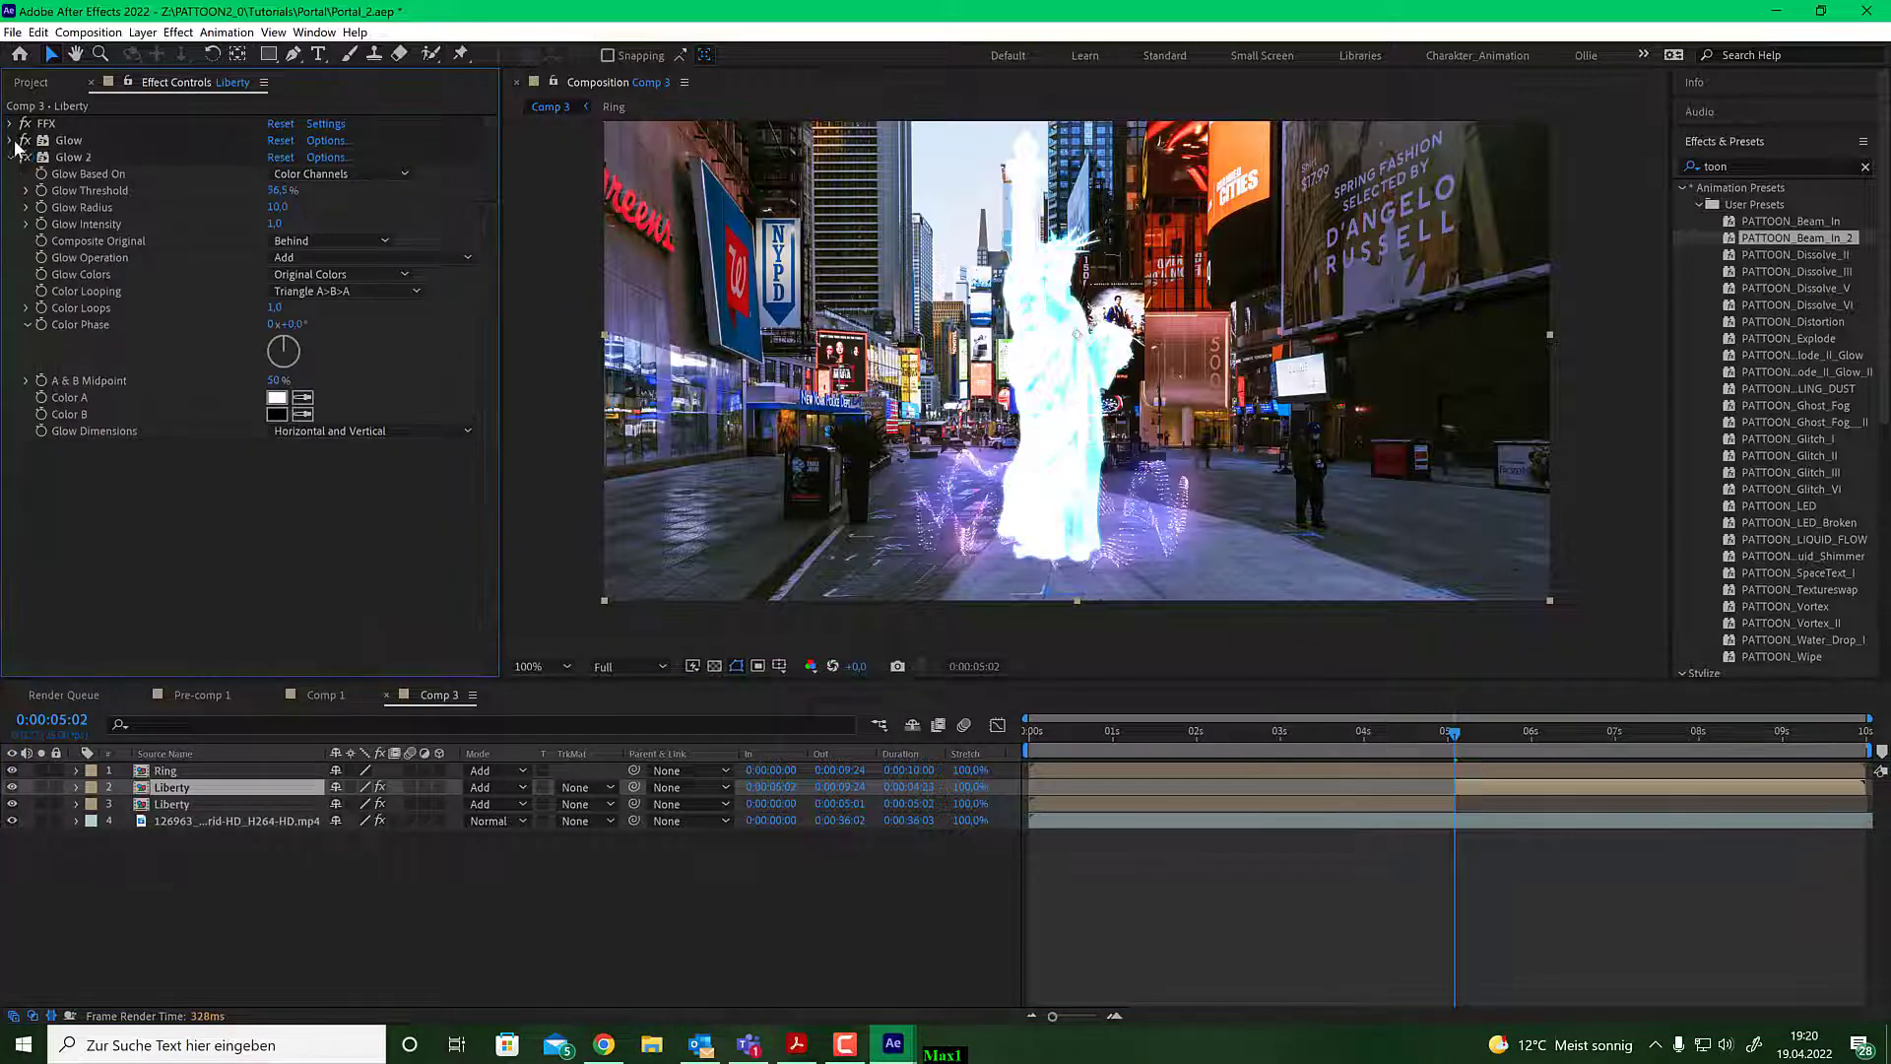
click(9, 156)
drag(24, 124, 24, 160)
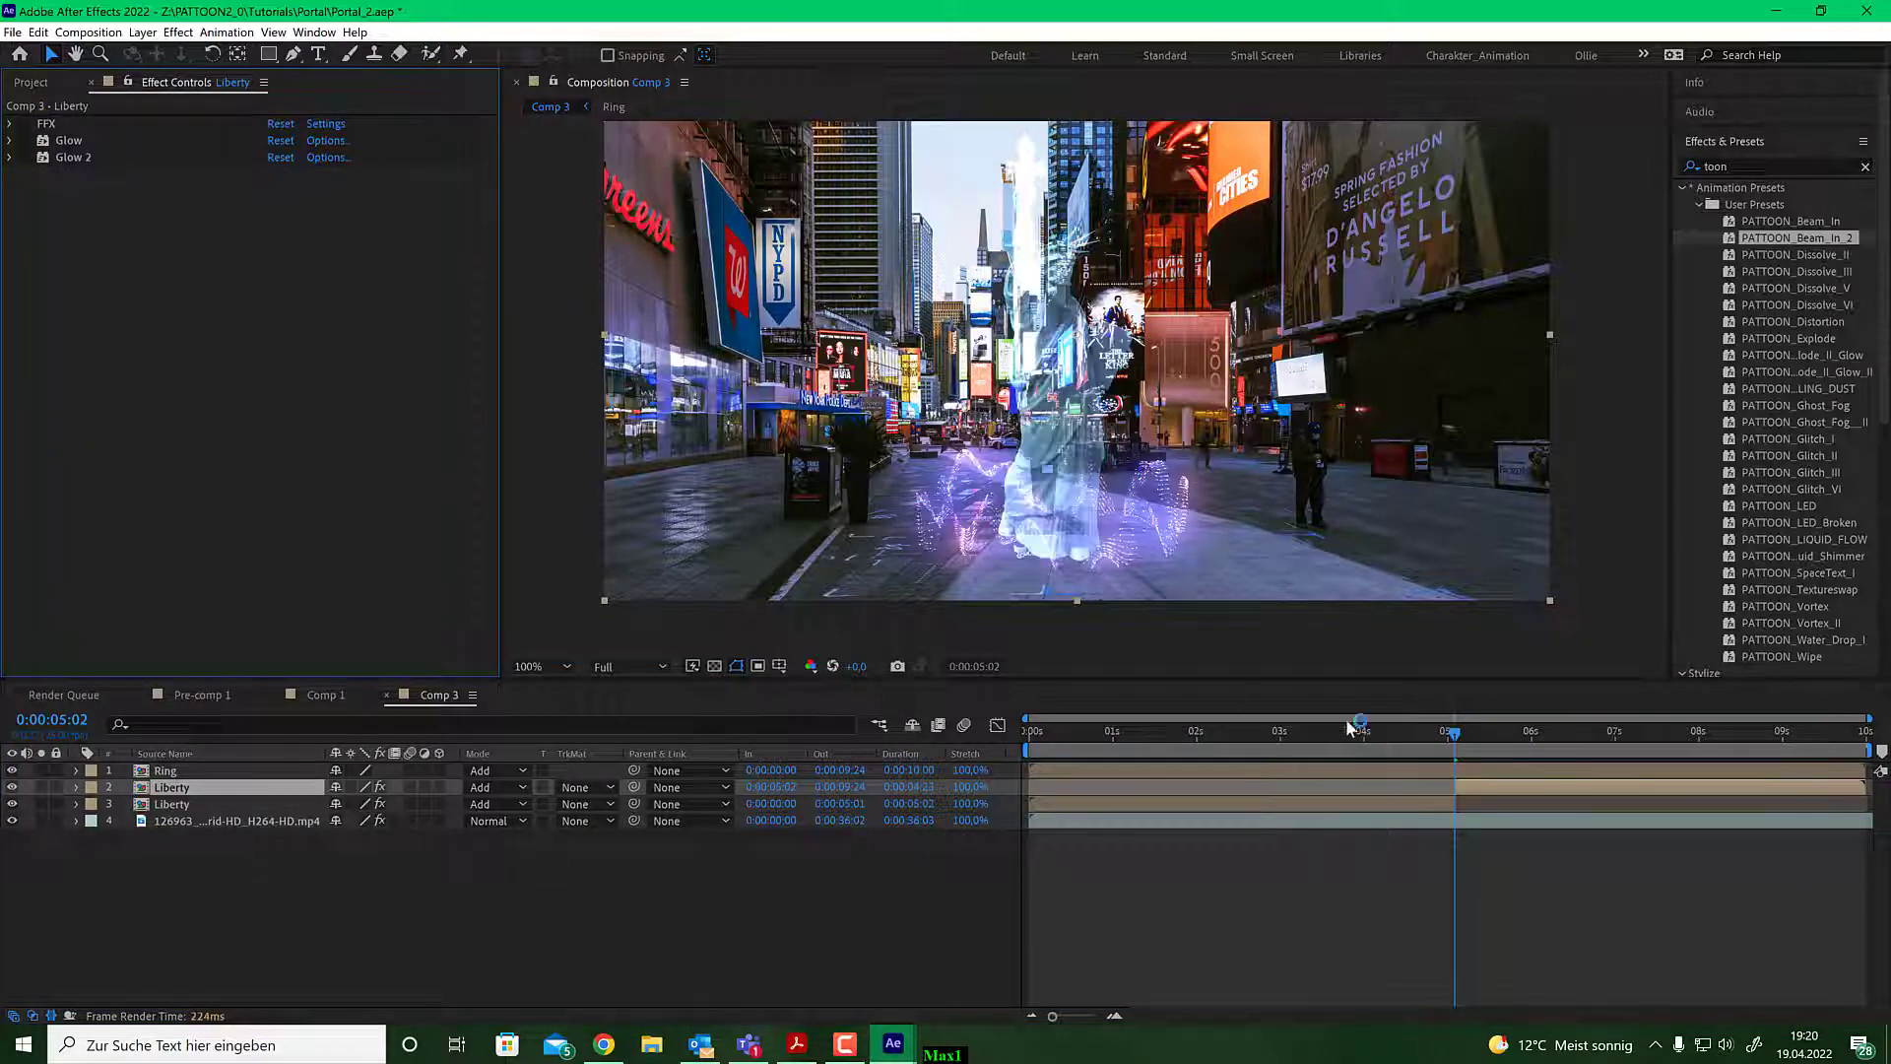
click(522, 787)
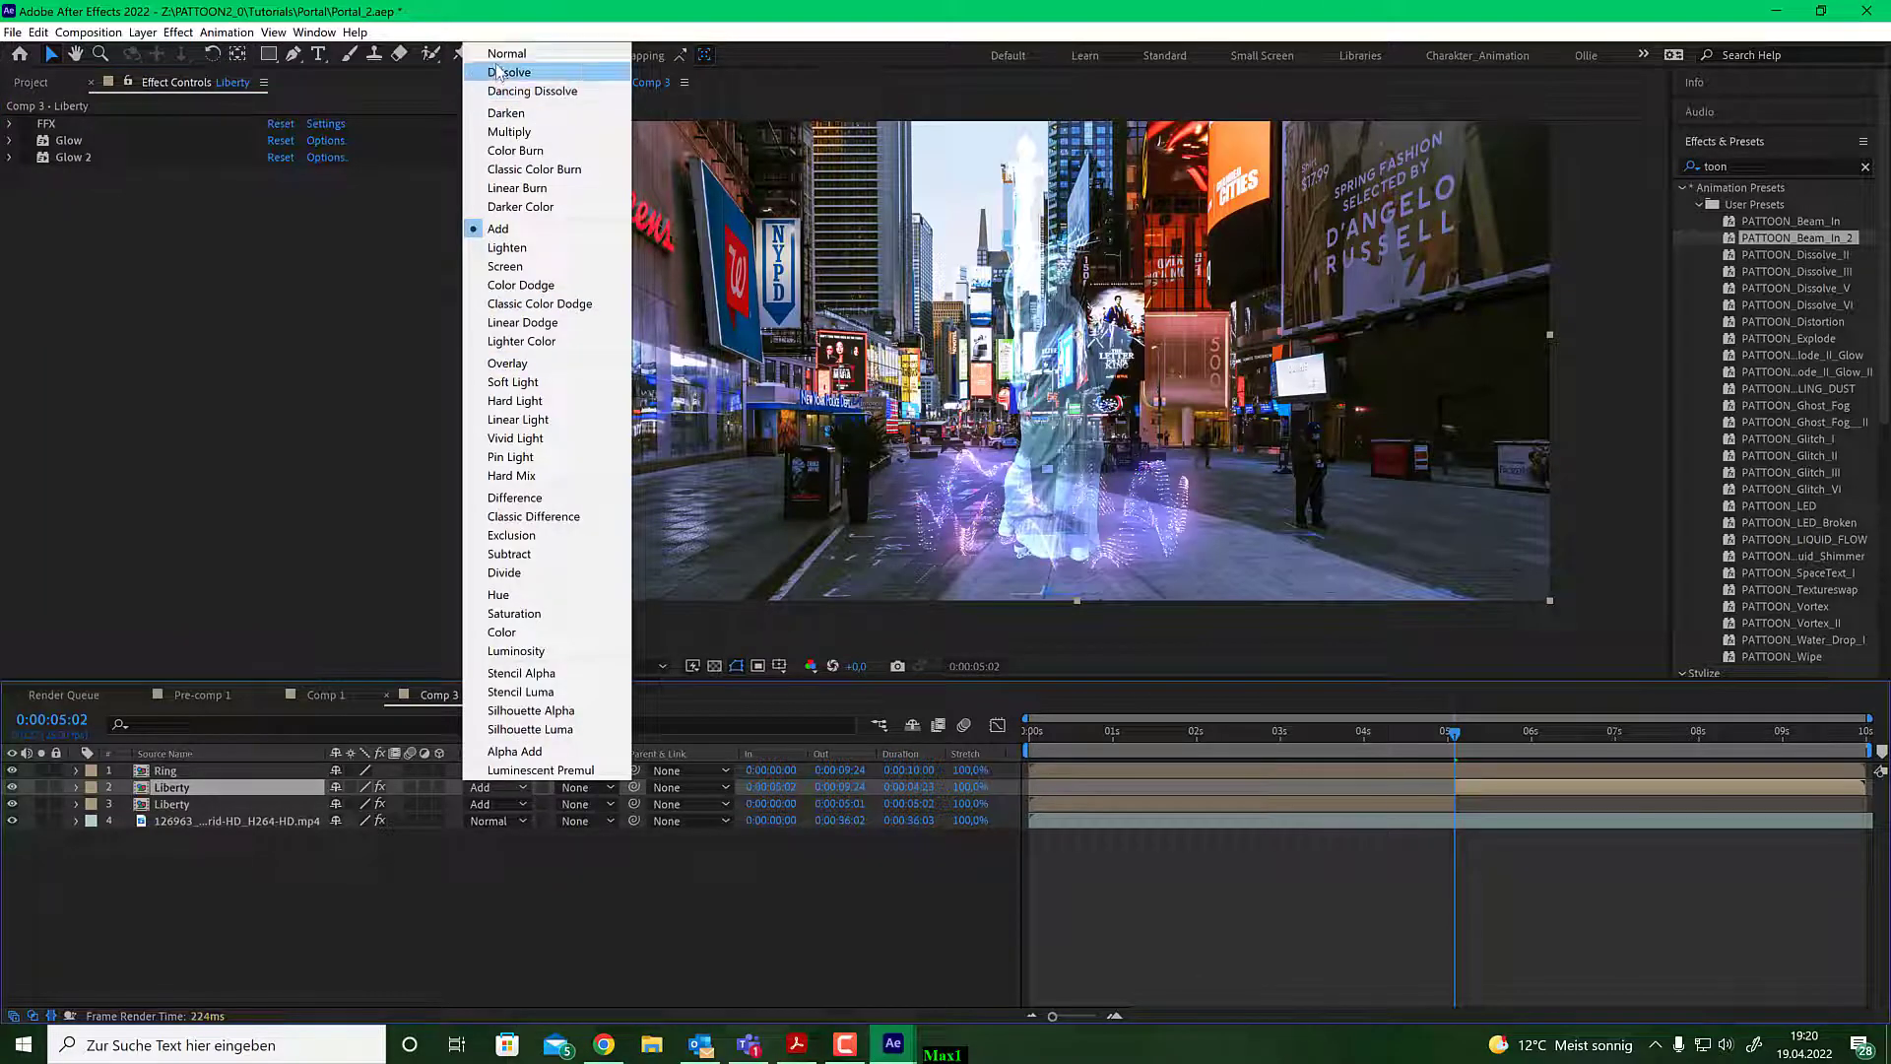
click(507, 53)
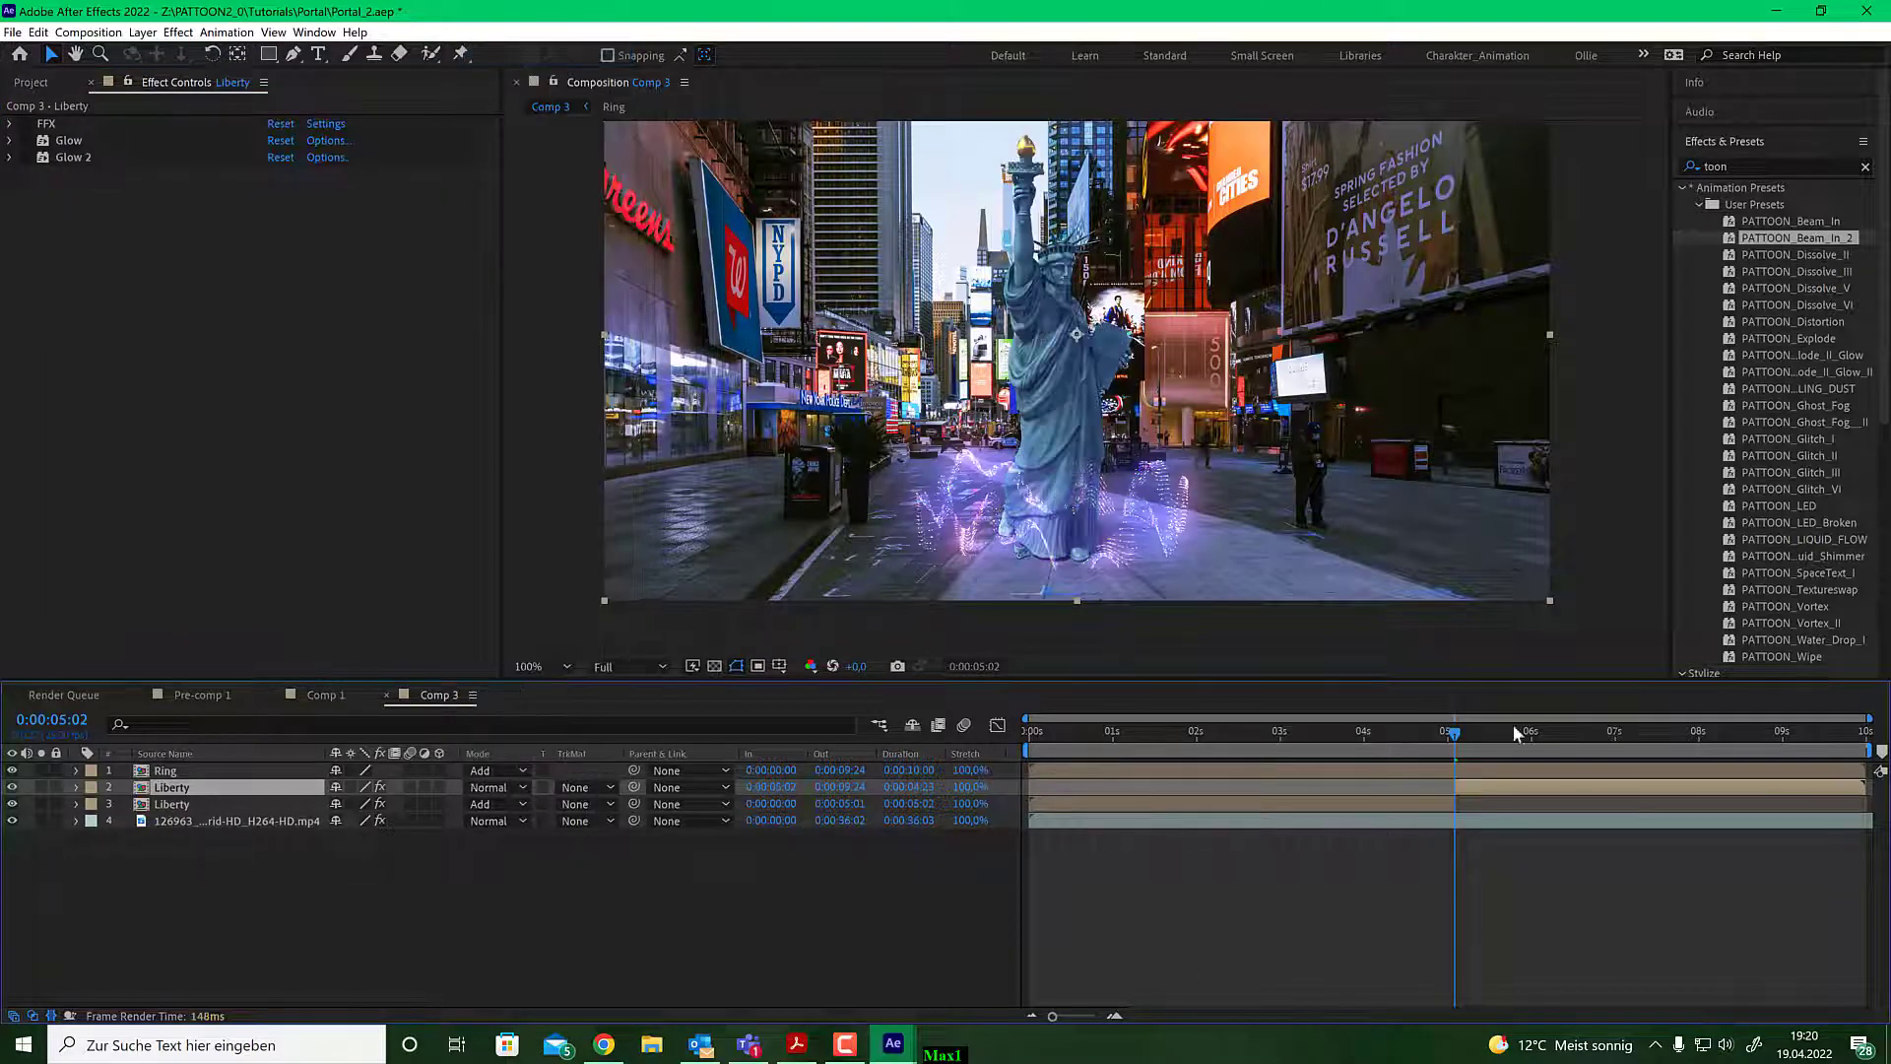
Move the beam-in Liberty layer above the clean Liberty layer and extend its end to about 0:00:05:07.
mouse_move(1451, 734)
mouse_down()
mouse_move(1432, 734)
mouse_move(1461, 735)
mouse_up()
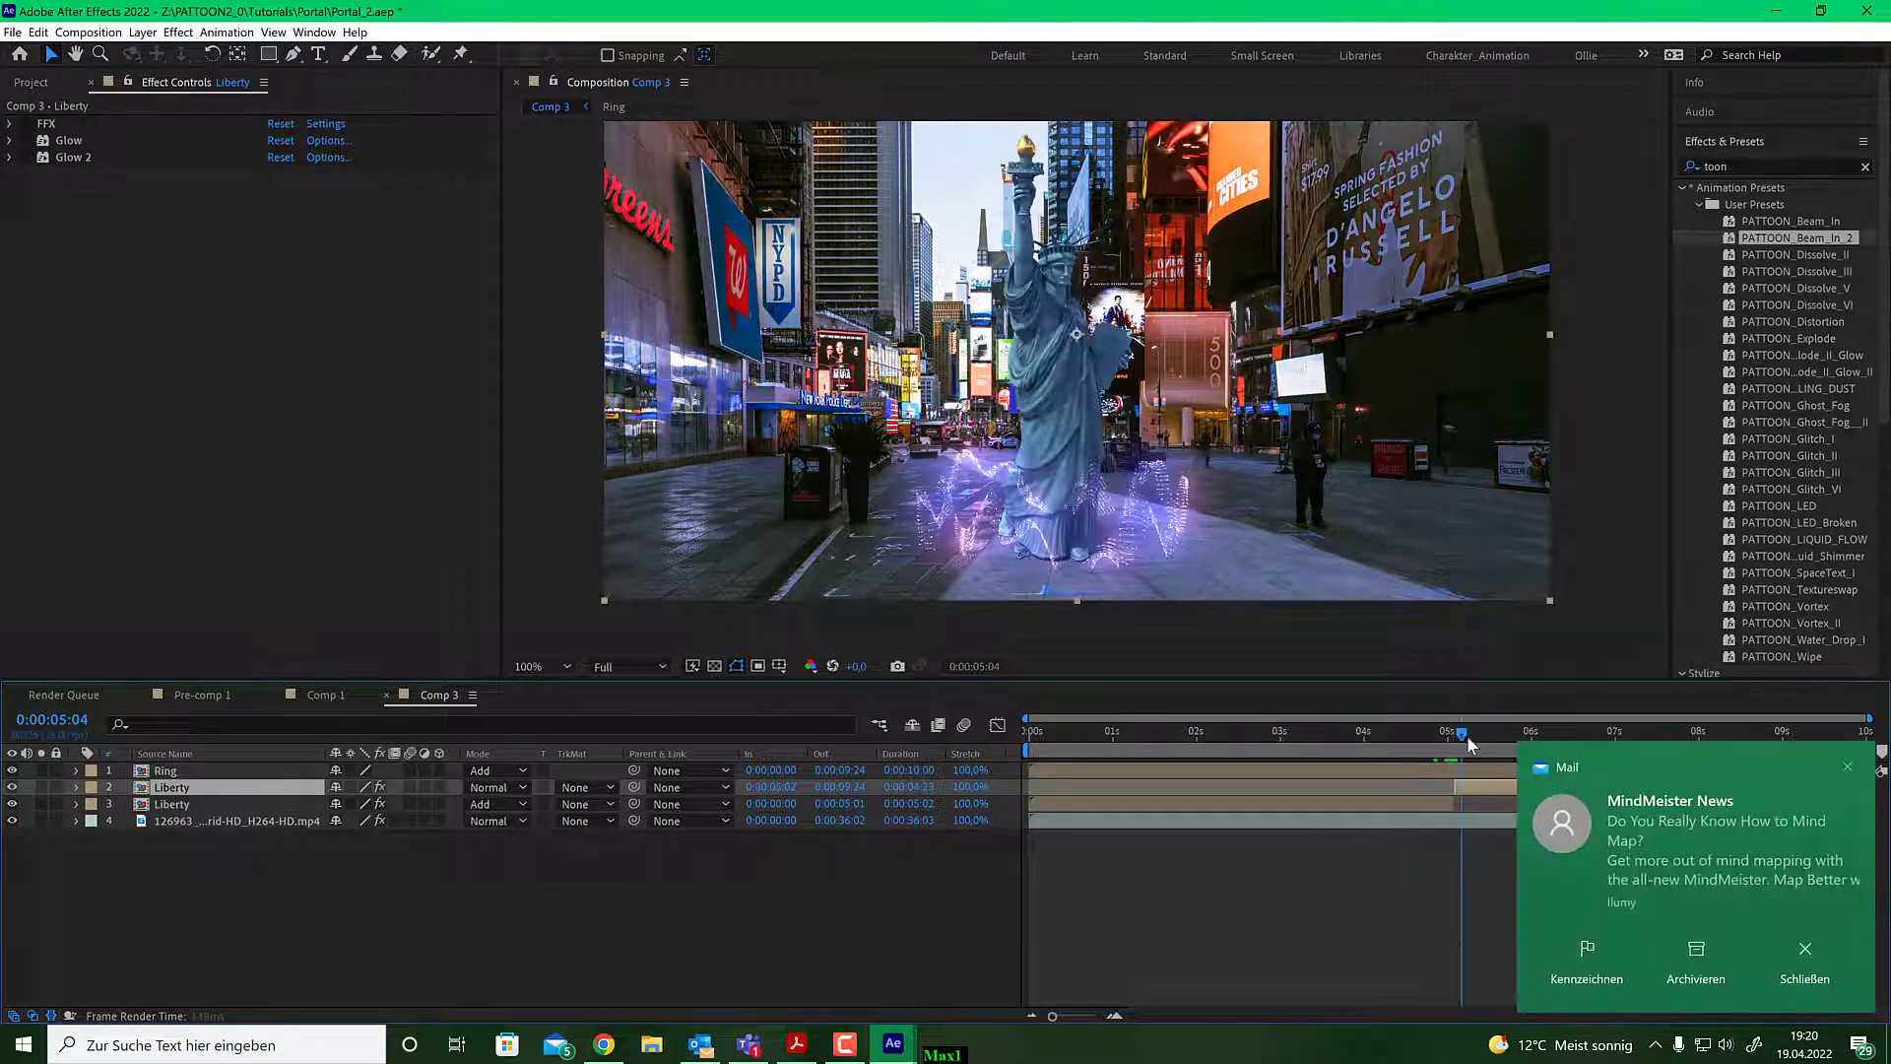
click(1847, 767)
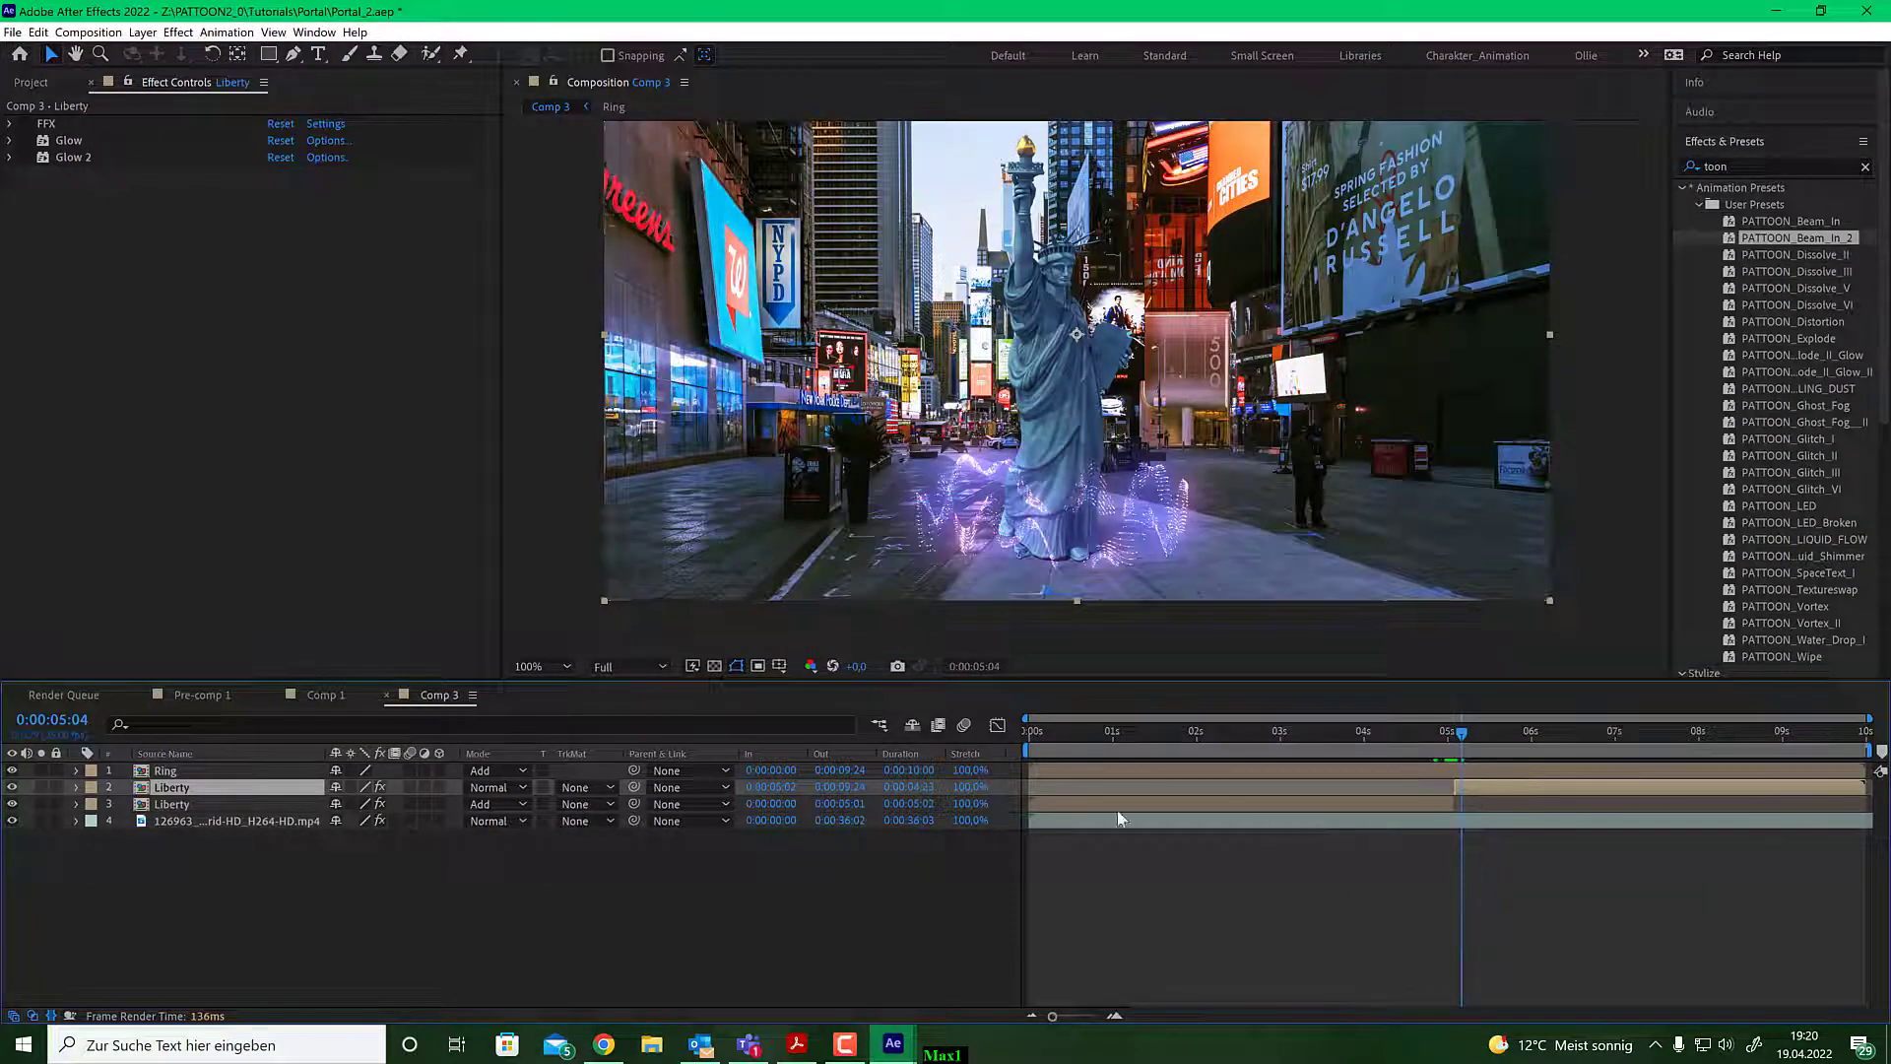
drag(234, 803, 233, 779)
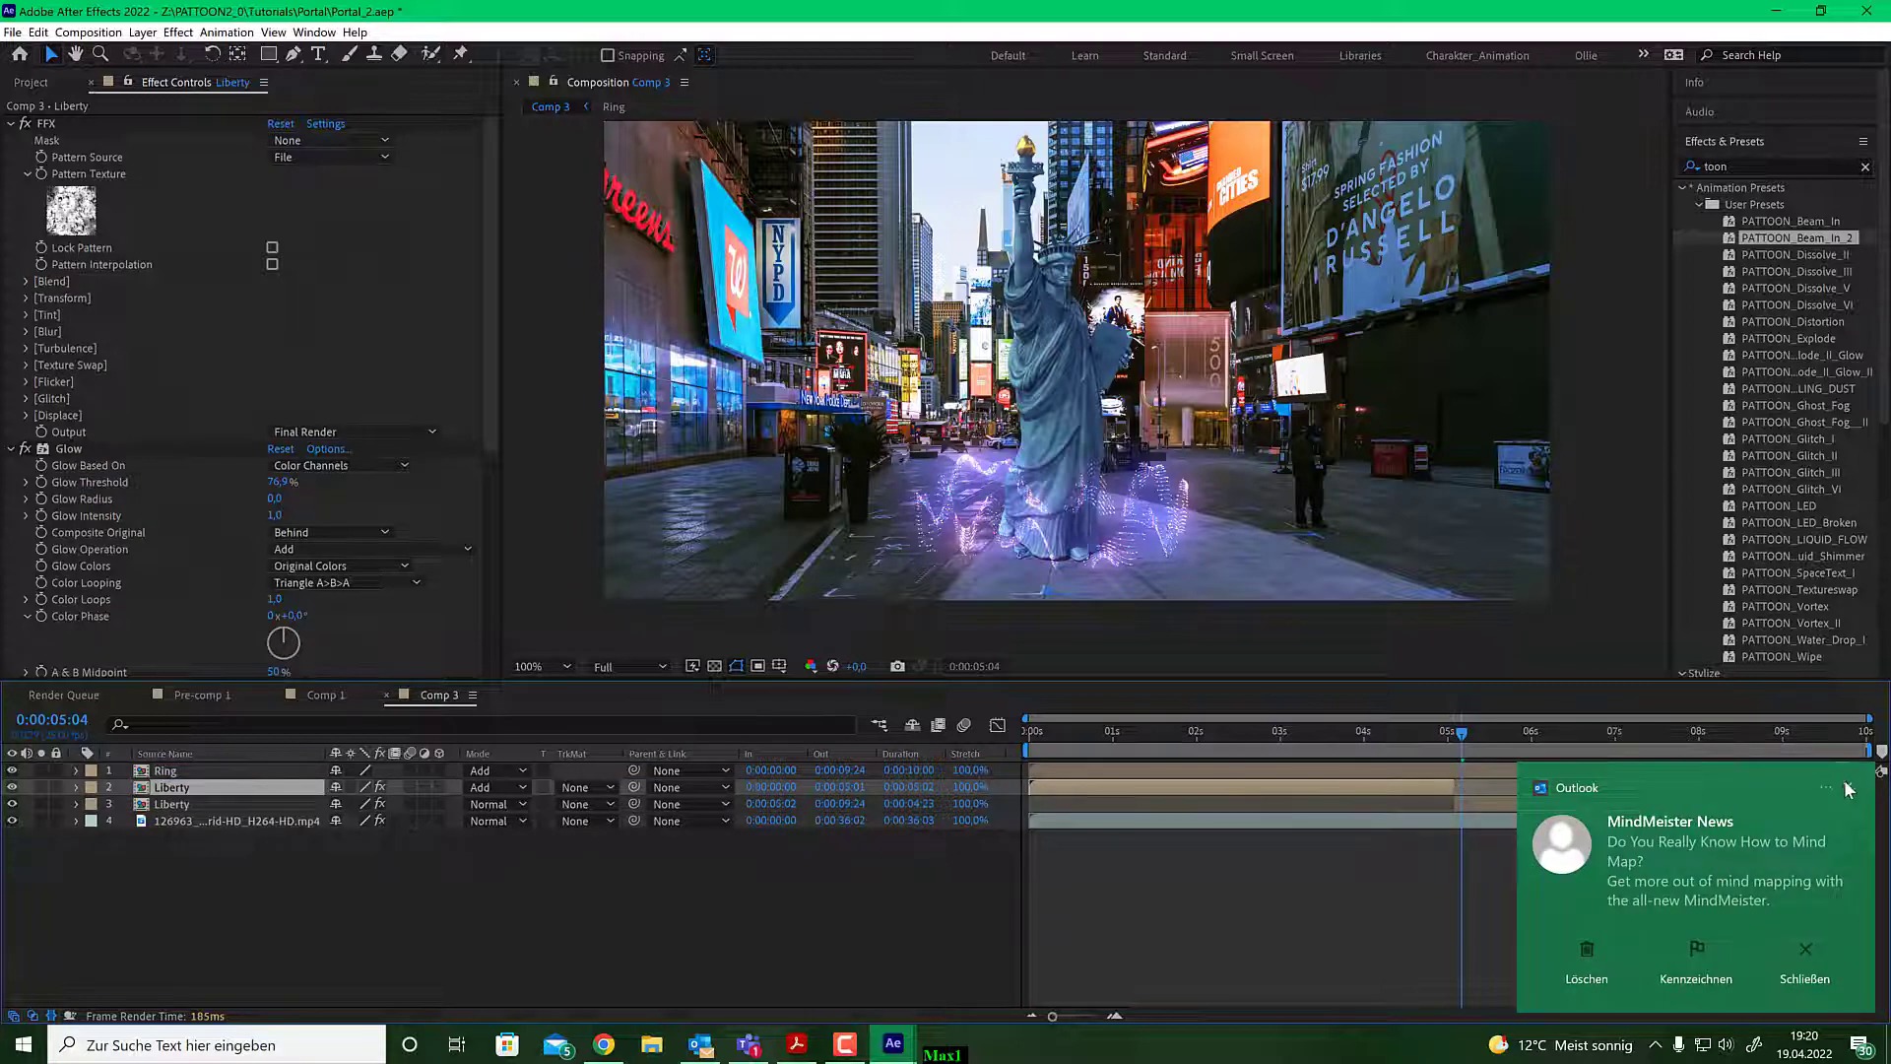
click(1848, 789)
drag(1460, 788, 1473, 788)
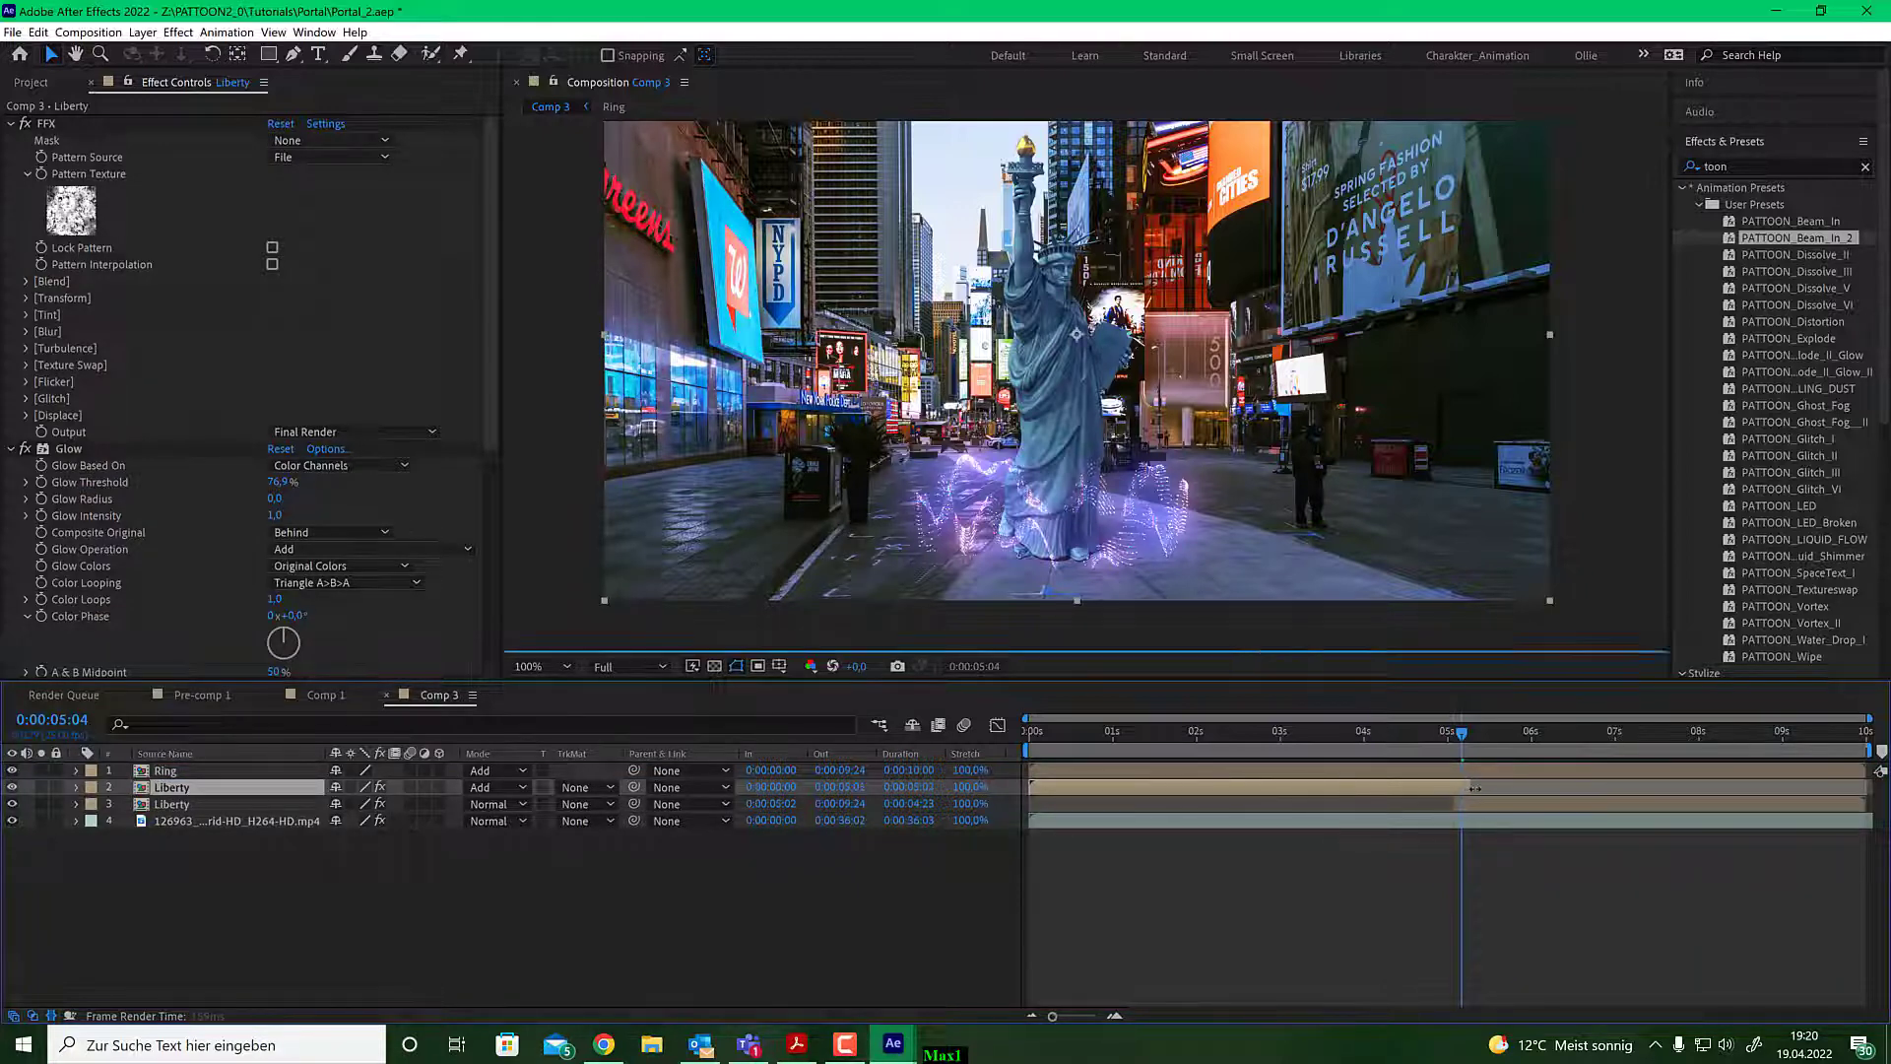
Fade out the upper Liberty layer with Opacity keyframes of 100% at 0:00:05:02 and 0% at 0:00:05:06.
click(1455, 735)
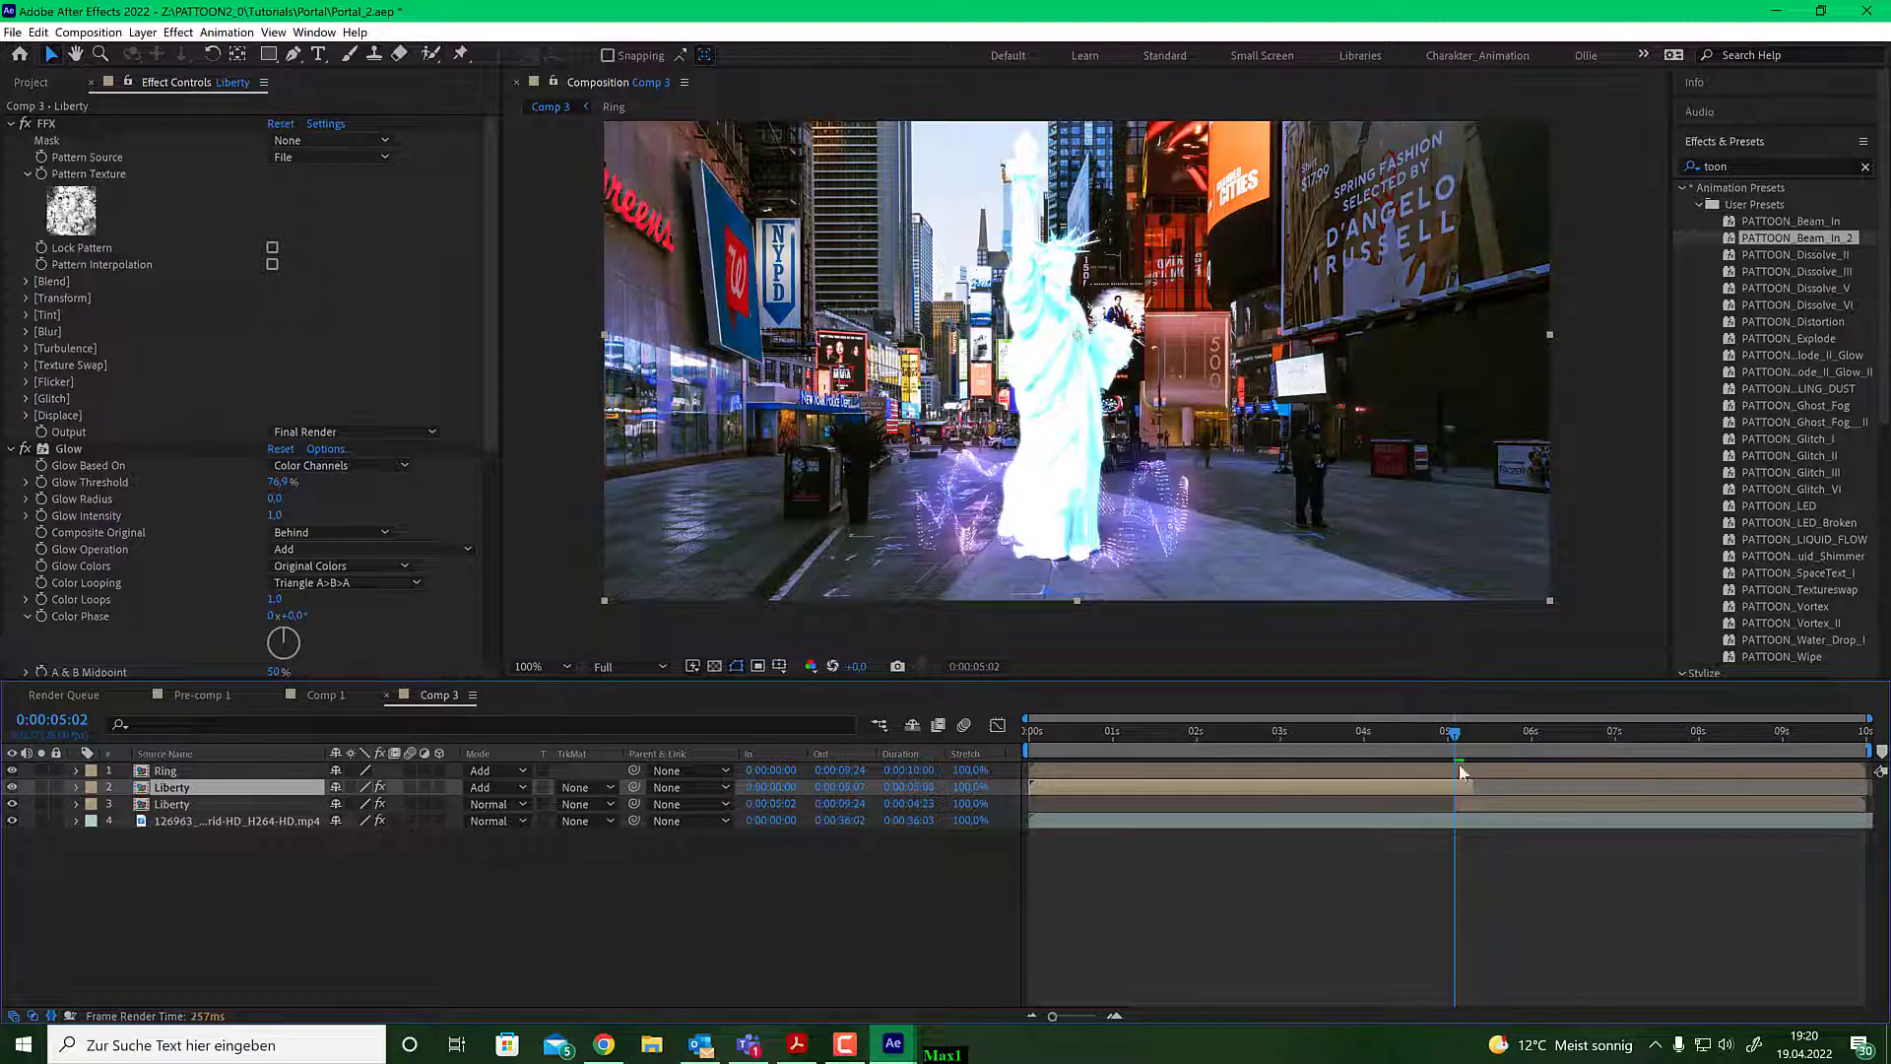
key(t)
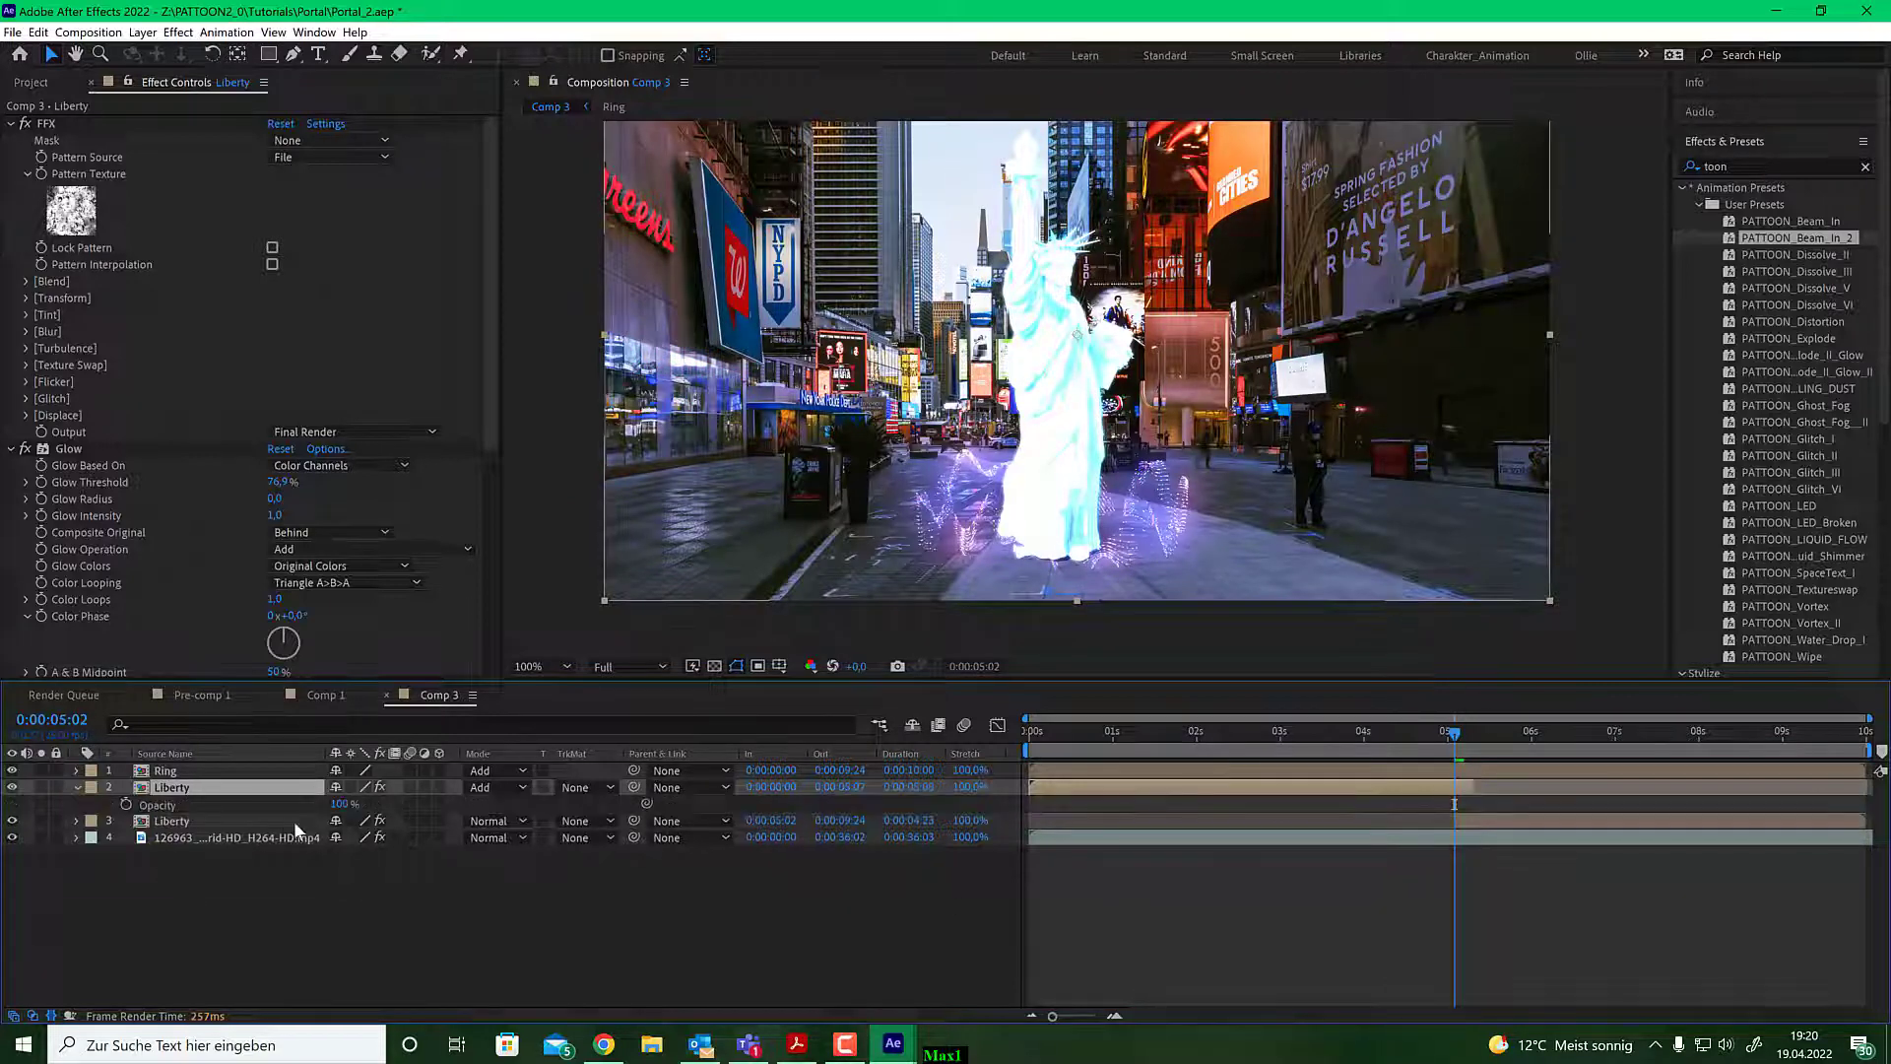
click(126, 804)
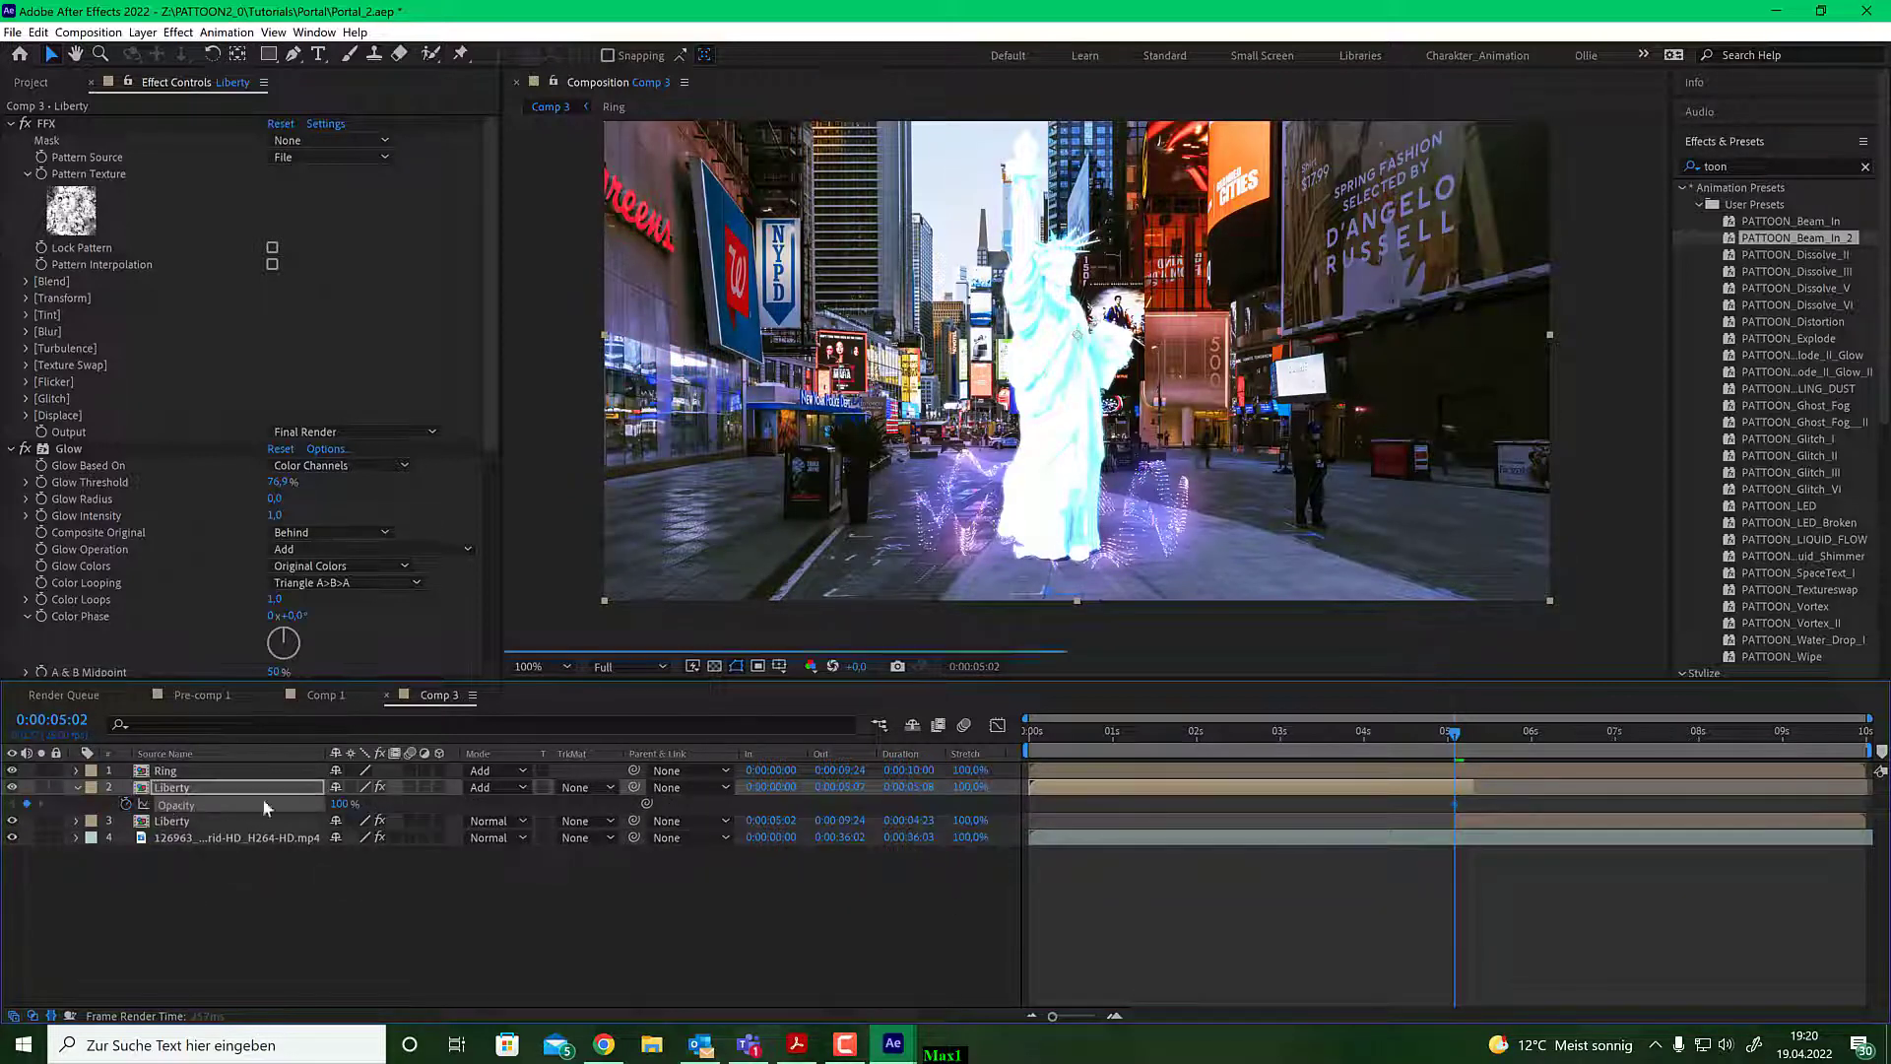
click(1447, 736)
drag(1452, 740, 1467, 740)
click(338, 804)
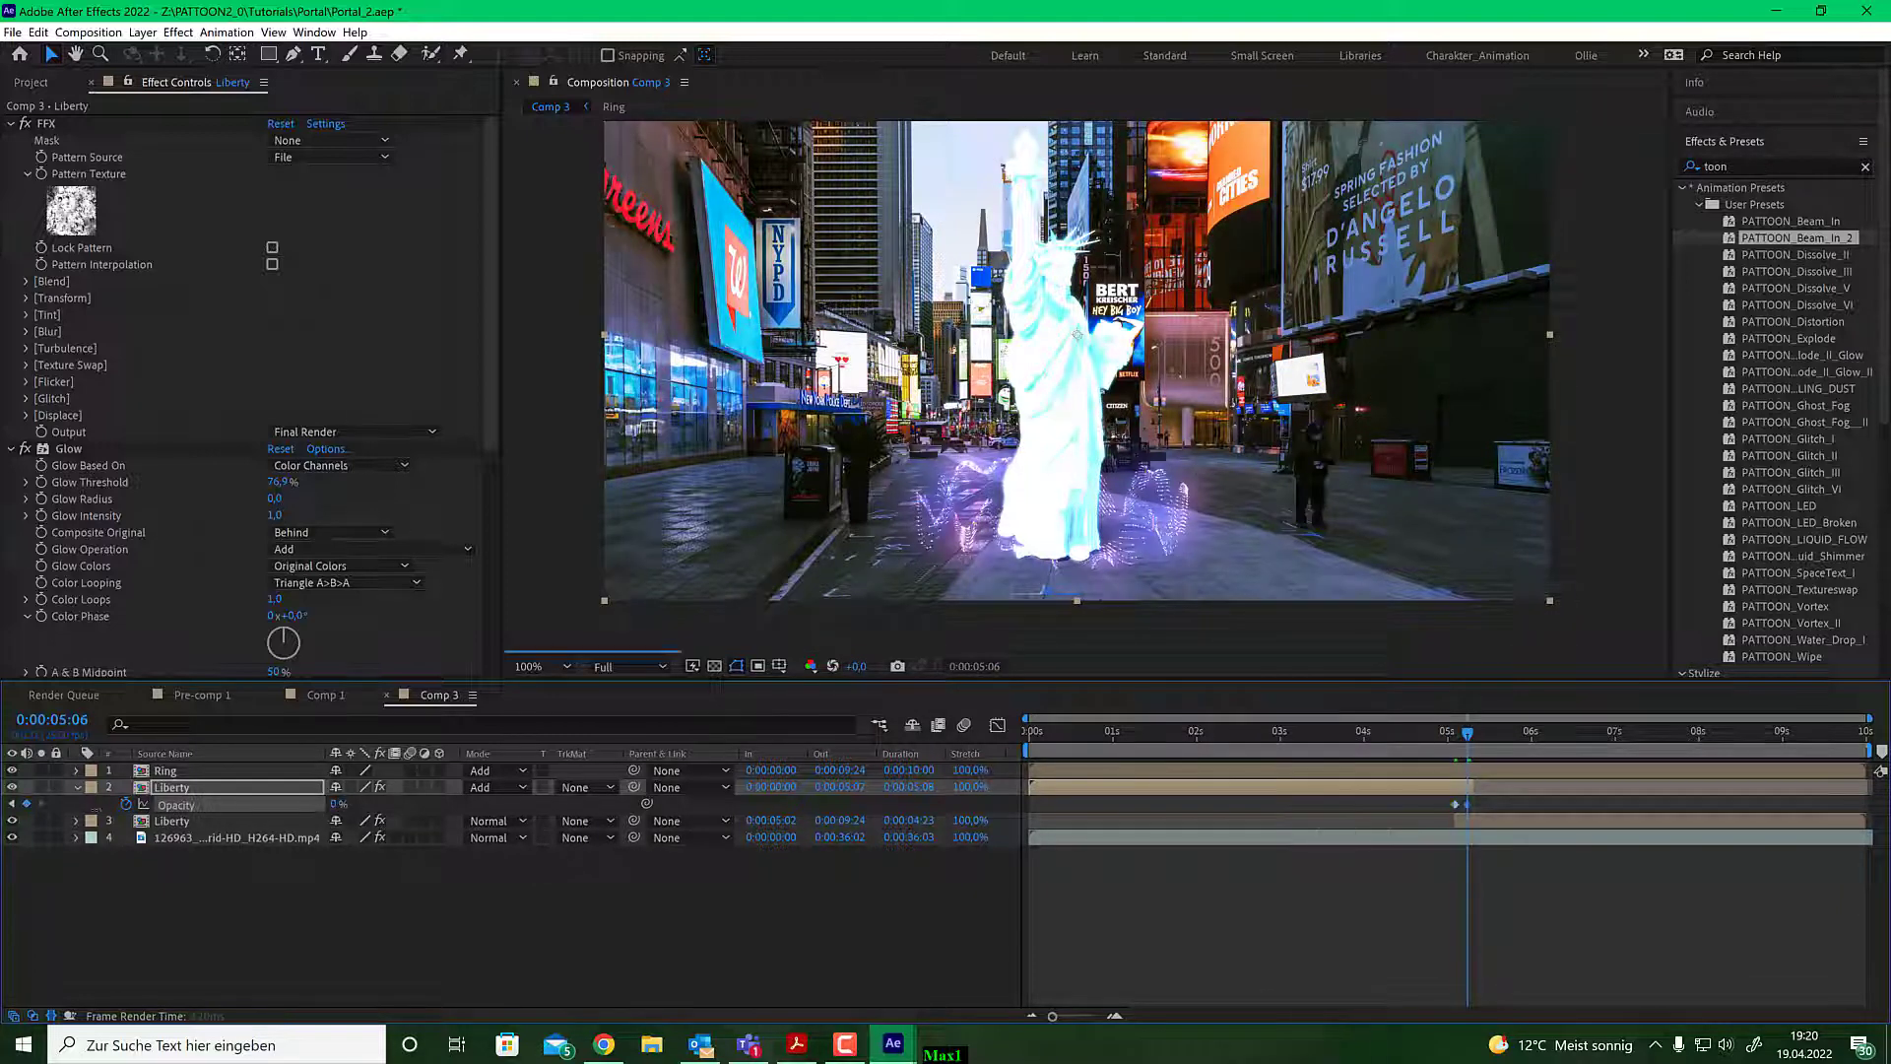
text(0)
key(Return)
At 0:00:03:01, change the upper Liberty layer's FFX pattern texture to the fifth texture in the first row of [Pattoon] Grunge.
drag(1470, 748, 1217, 718)
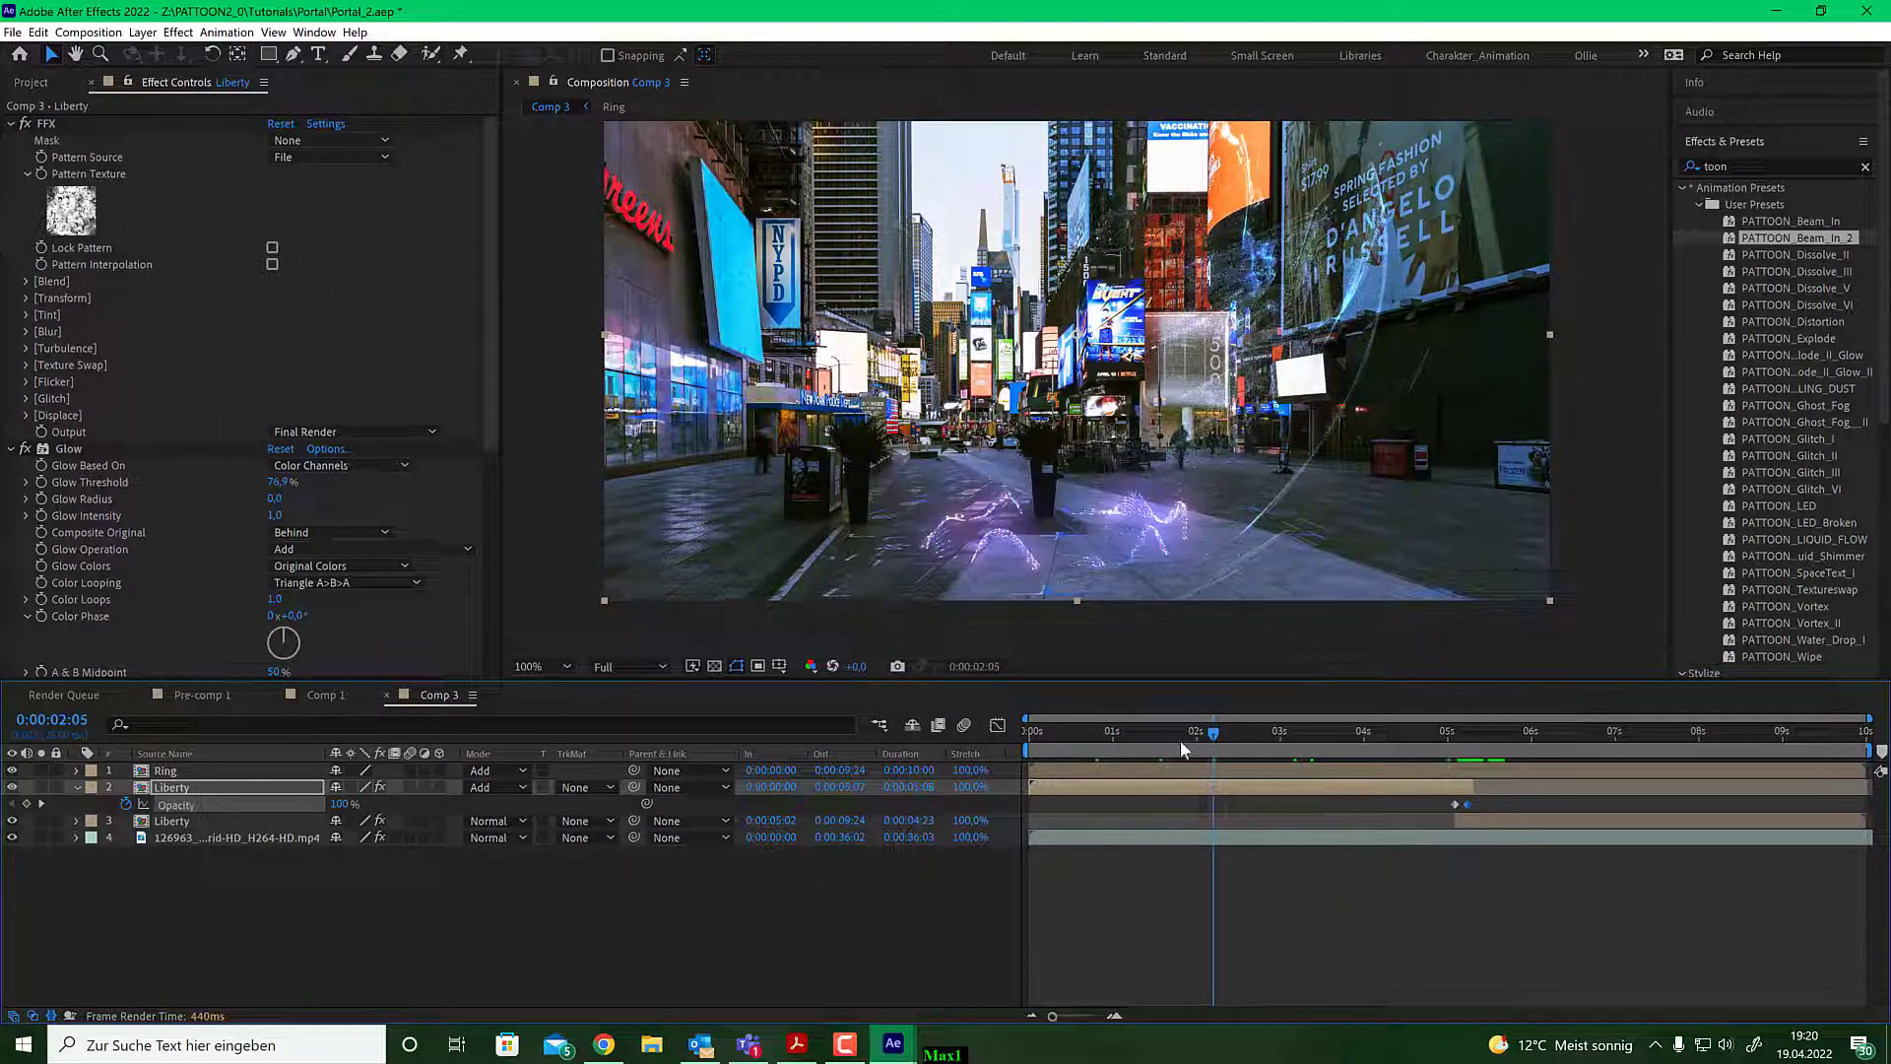
drag(1226, 736, 1251, 741)
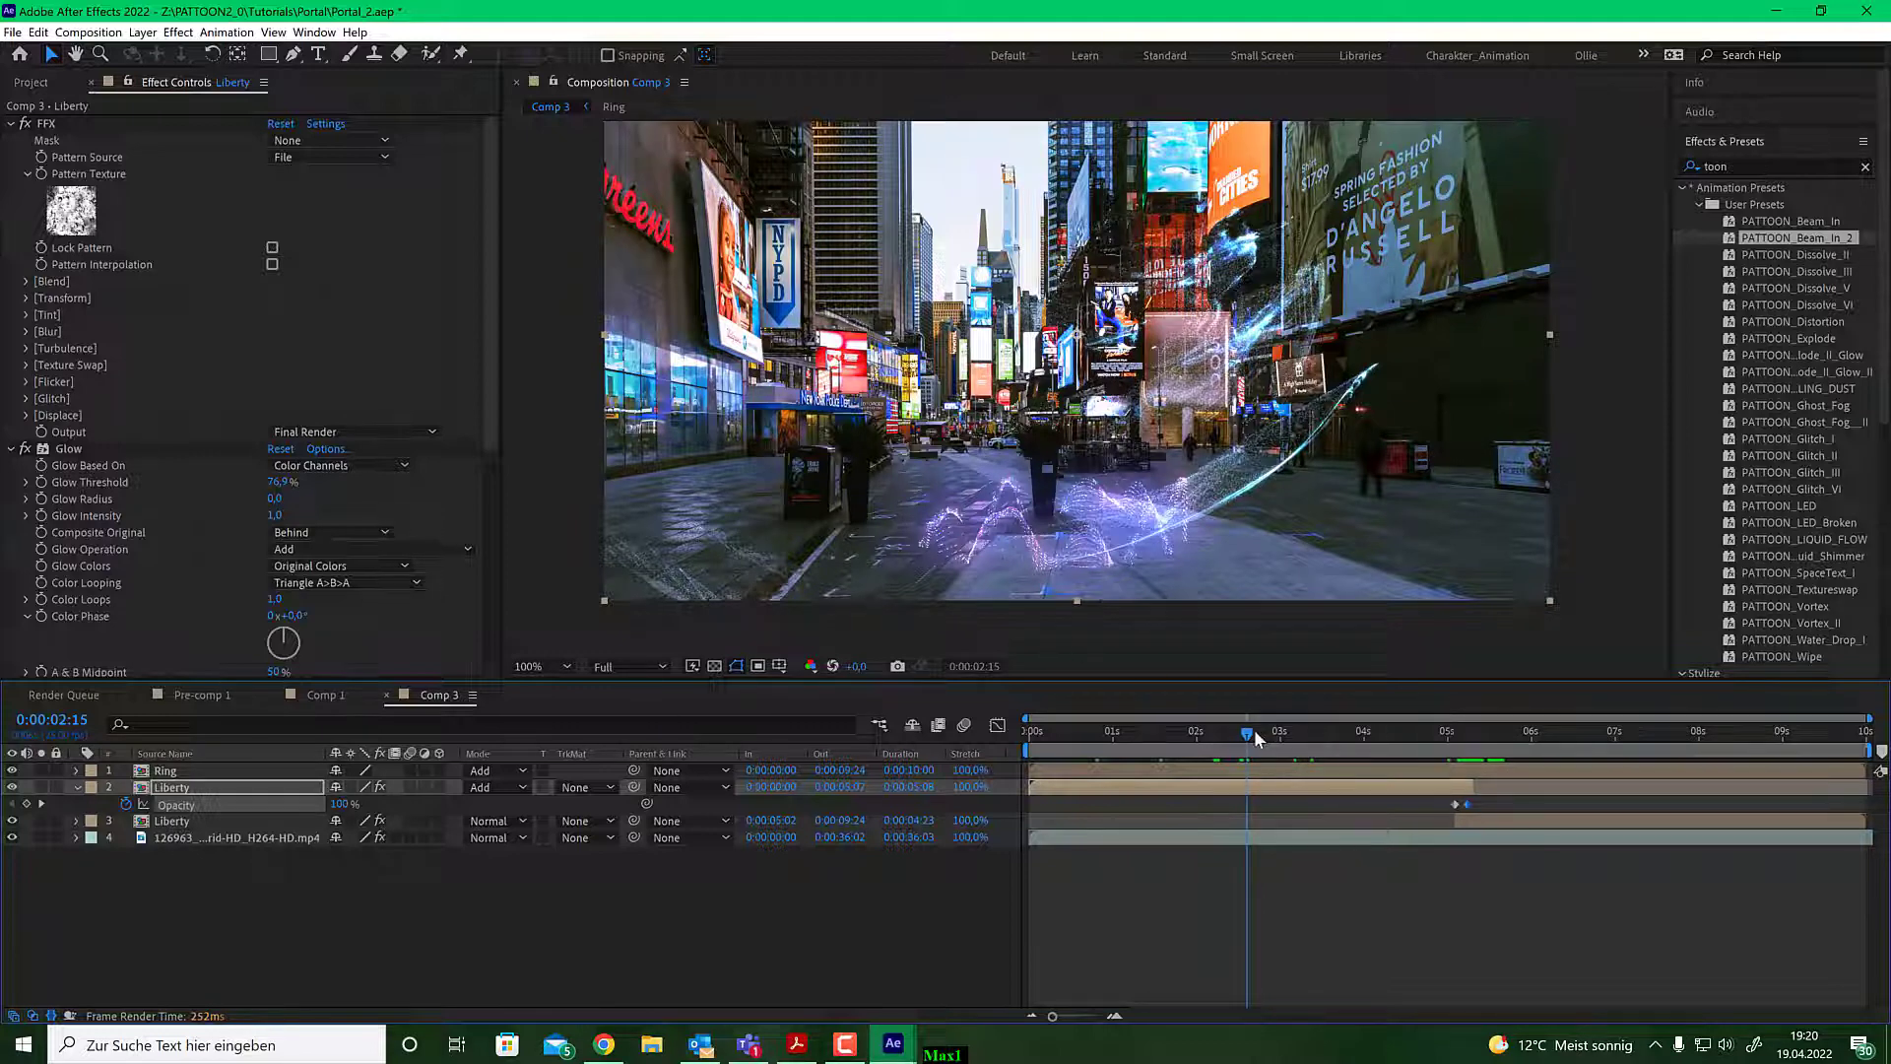
drag(1249, 734, 1286, 745)
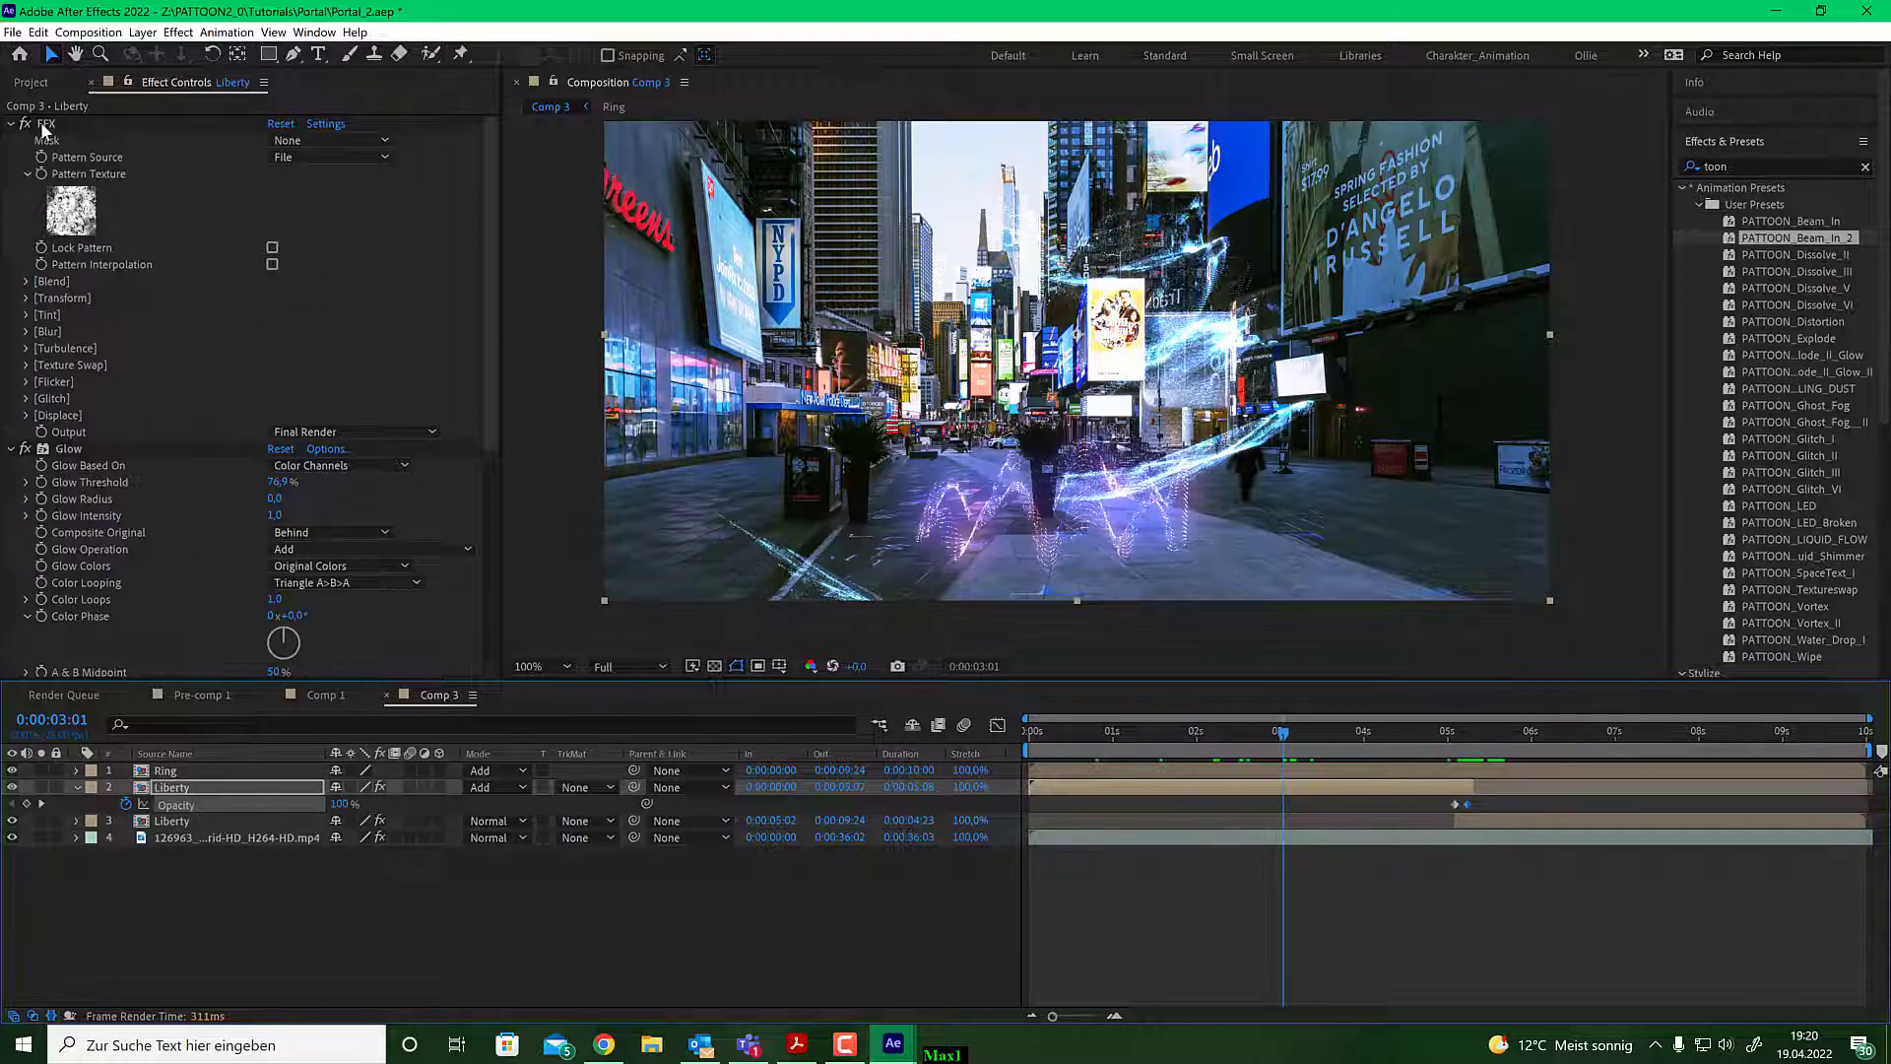
click(27, 416)
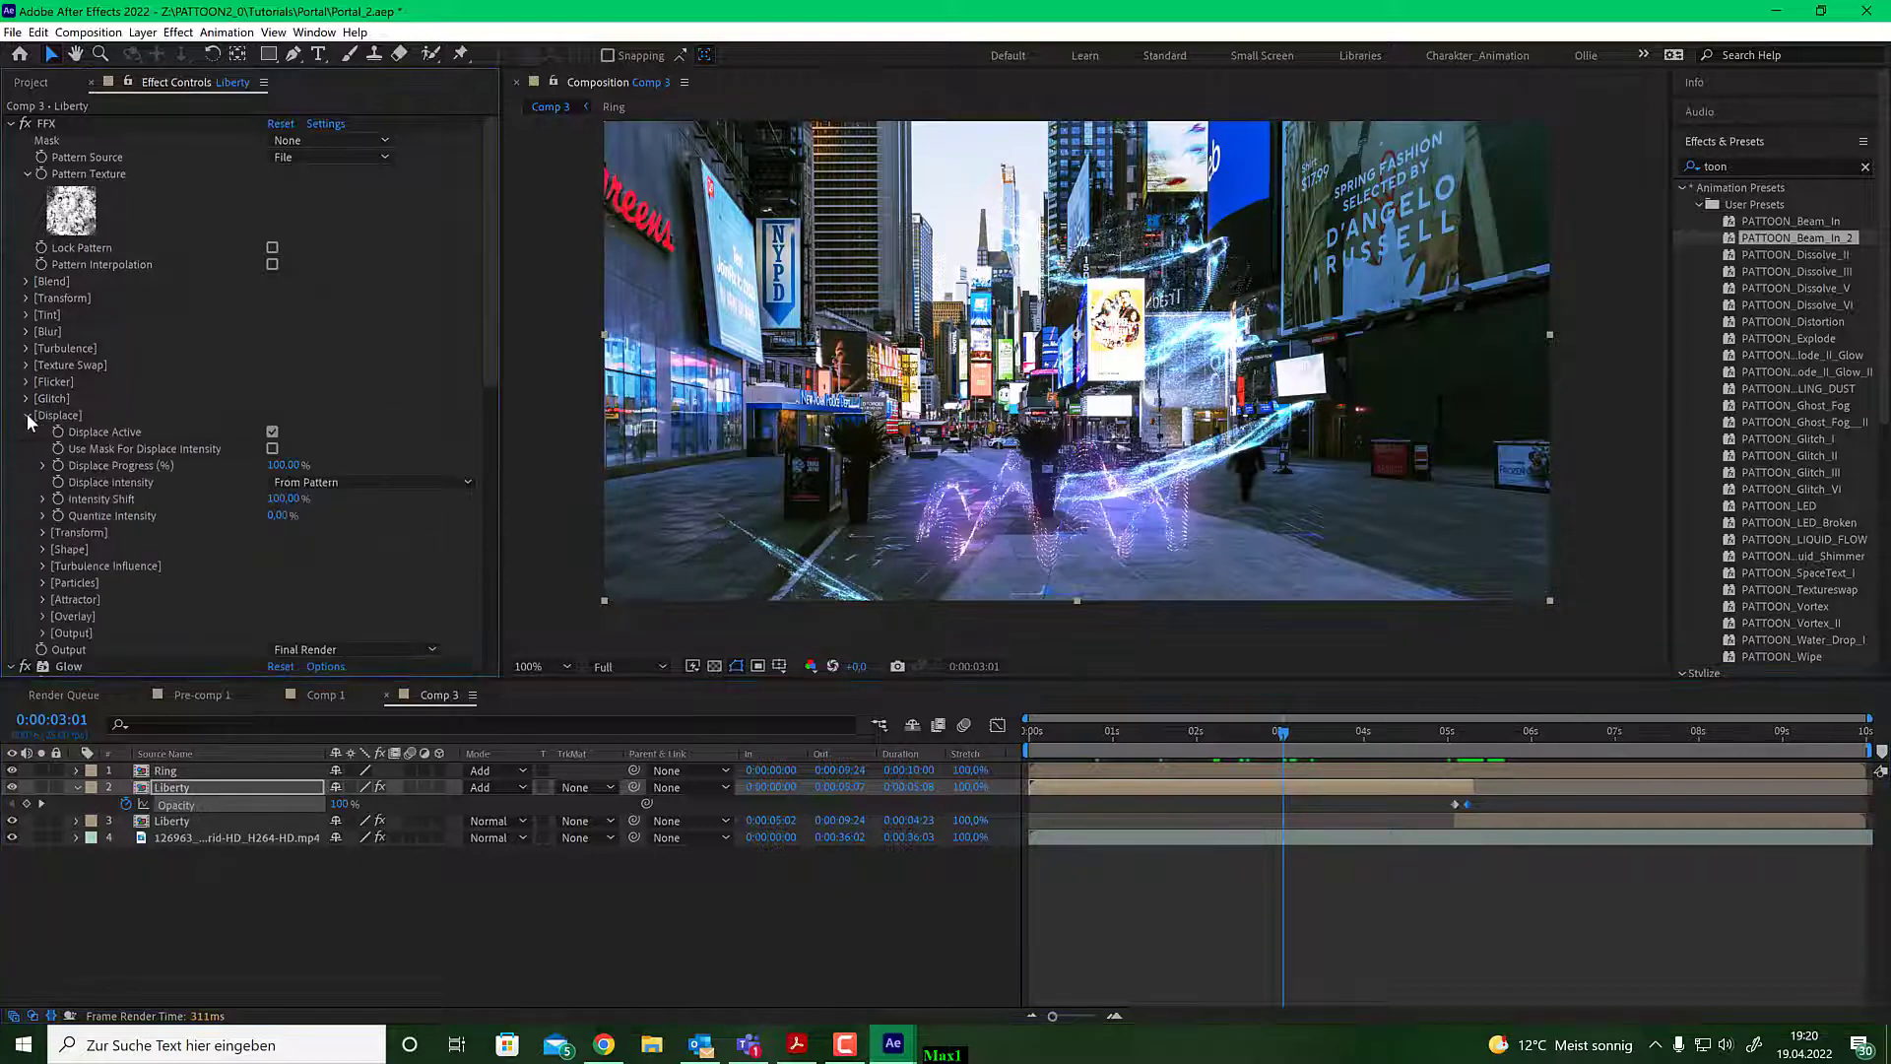
scroll(362, 451, down, 3)
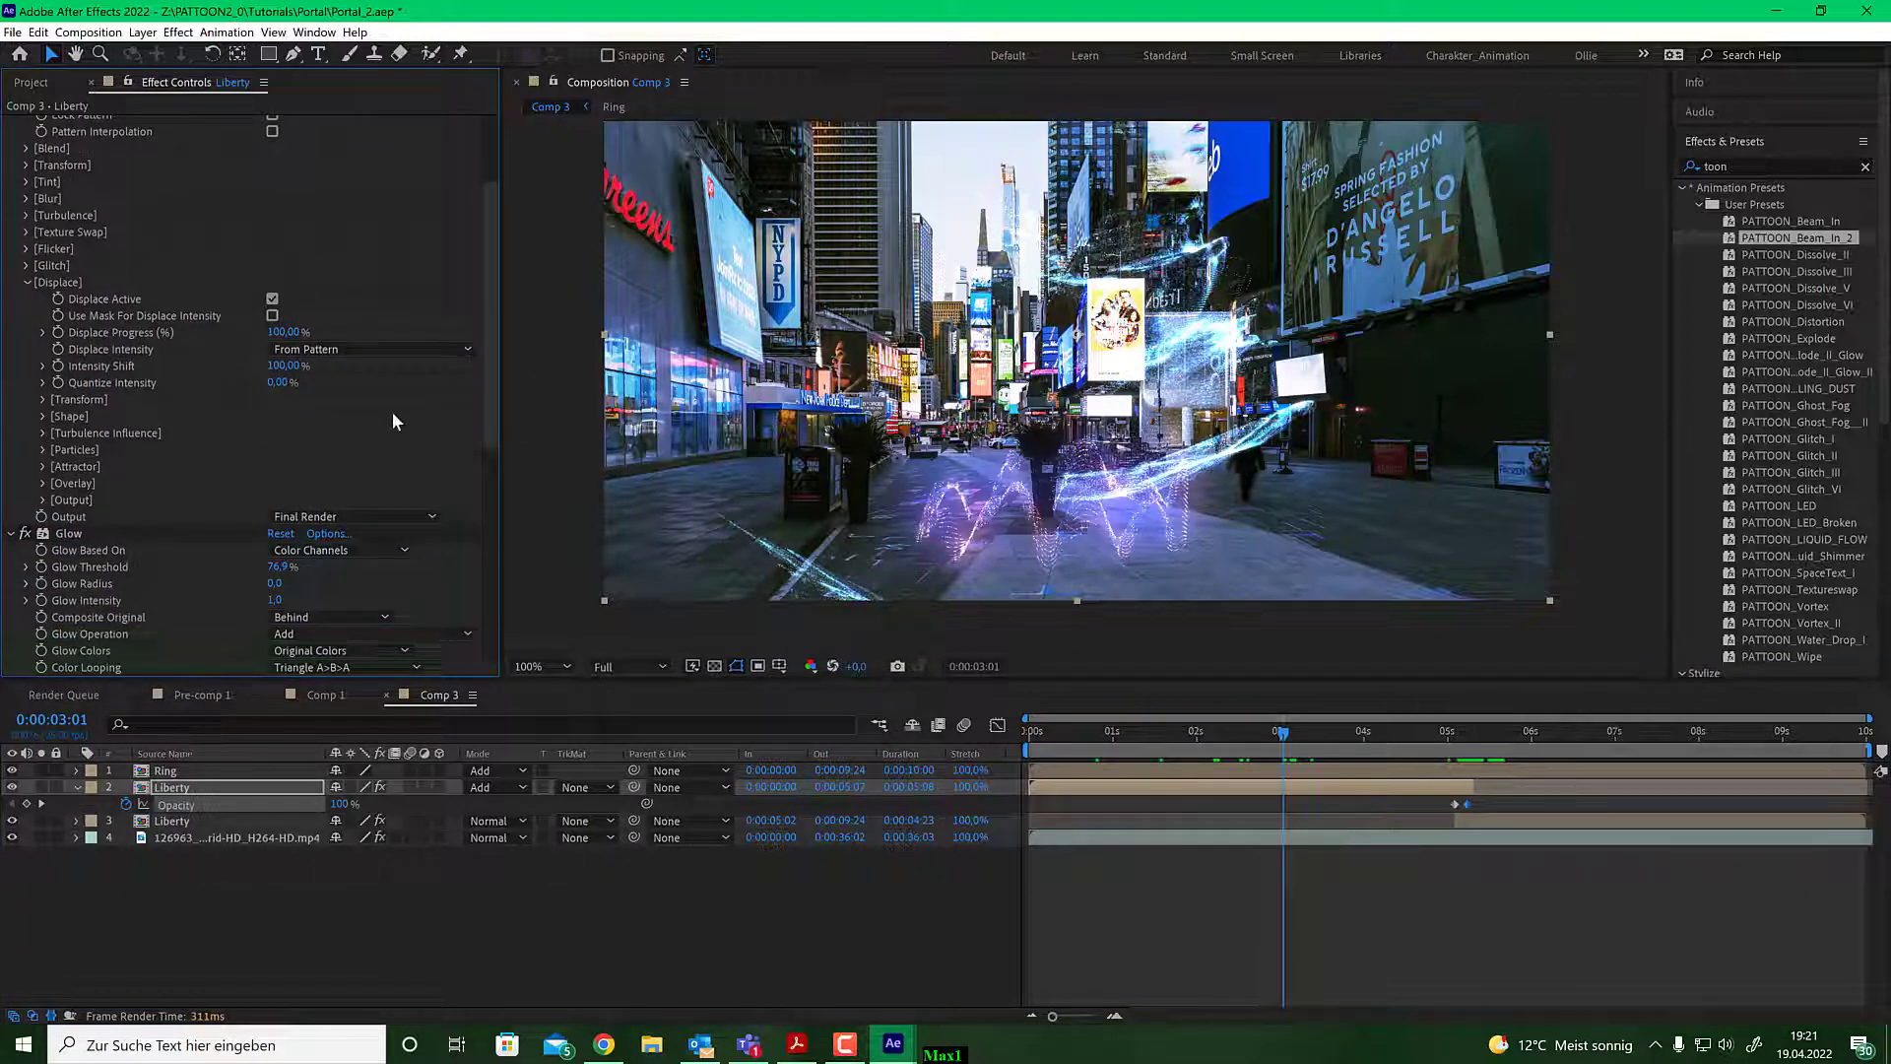
scroll(325, 385, up, 3)
click(71, 210)
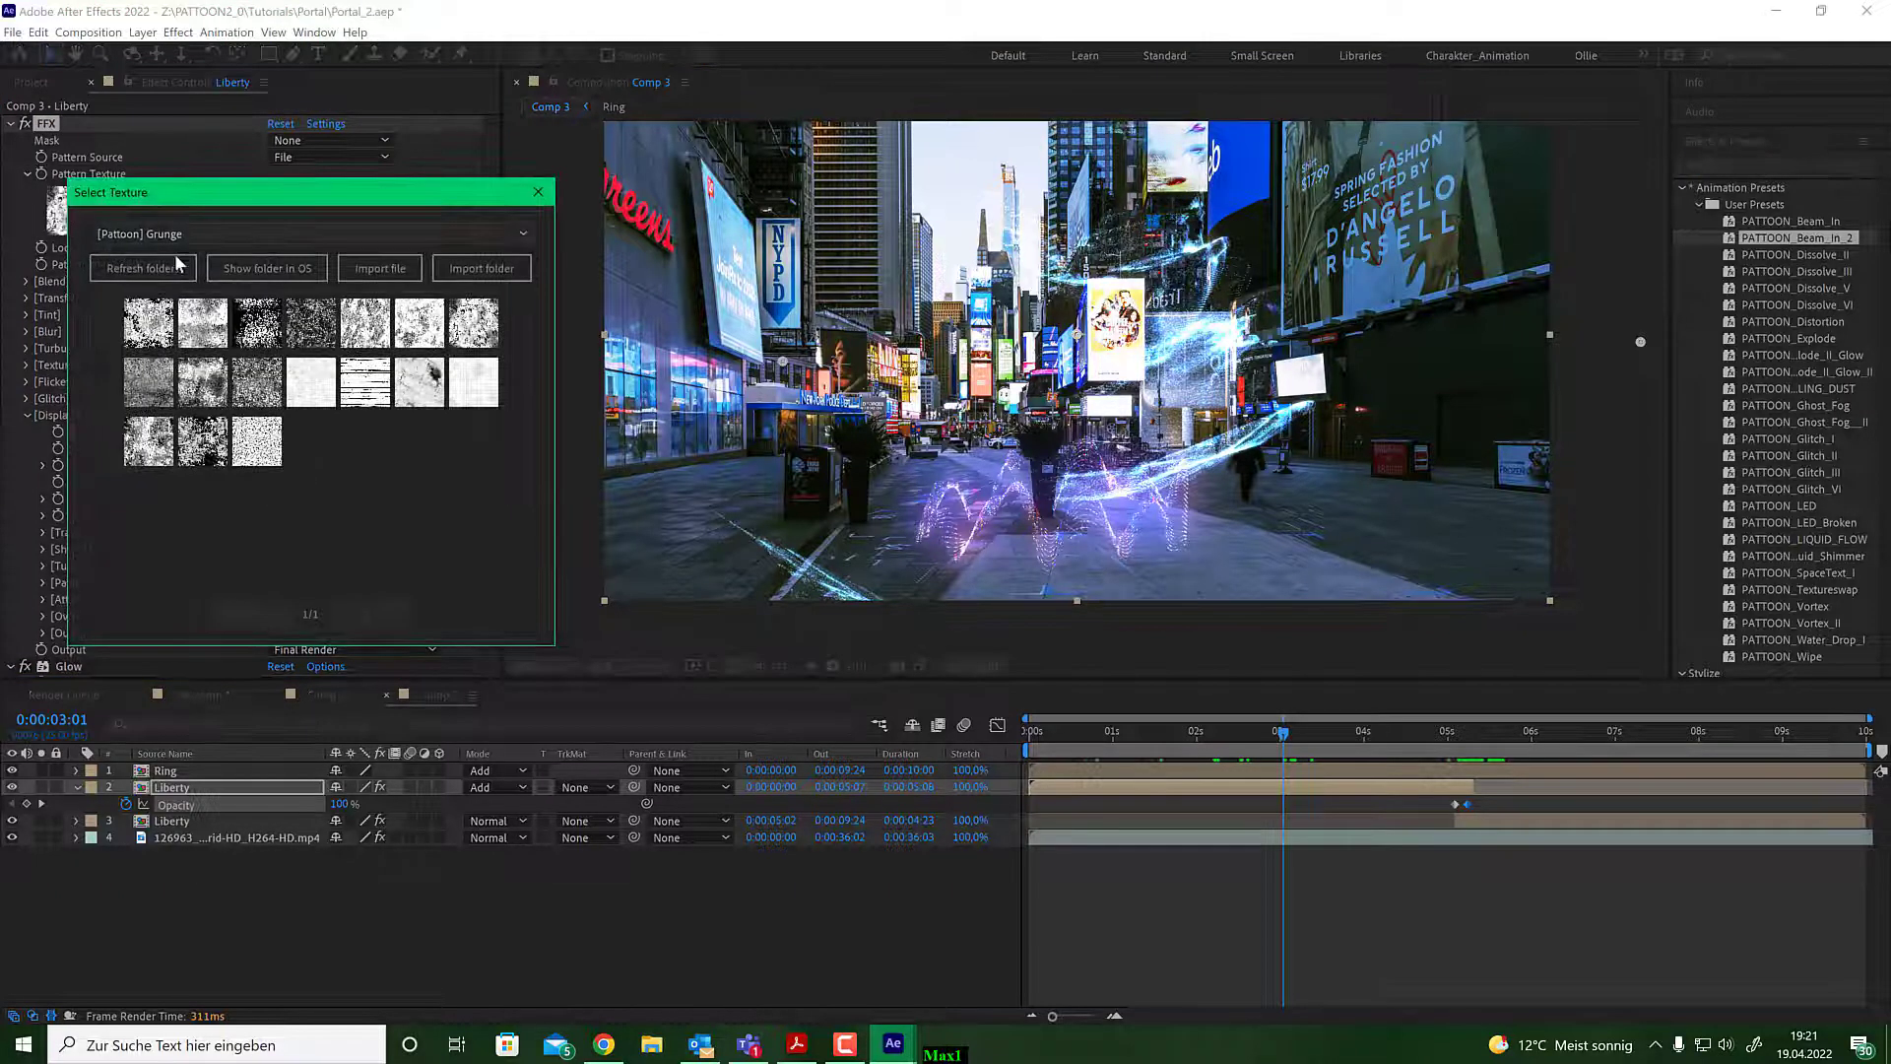
drag(240, 200, 192, 111)
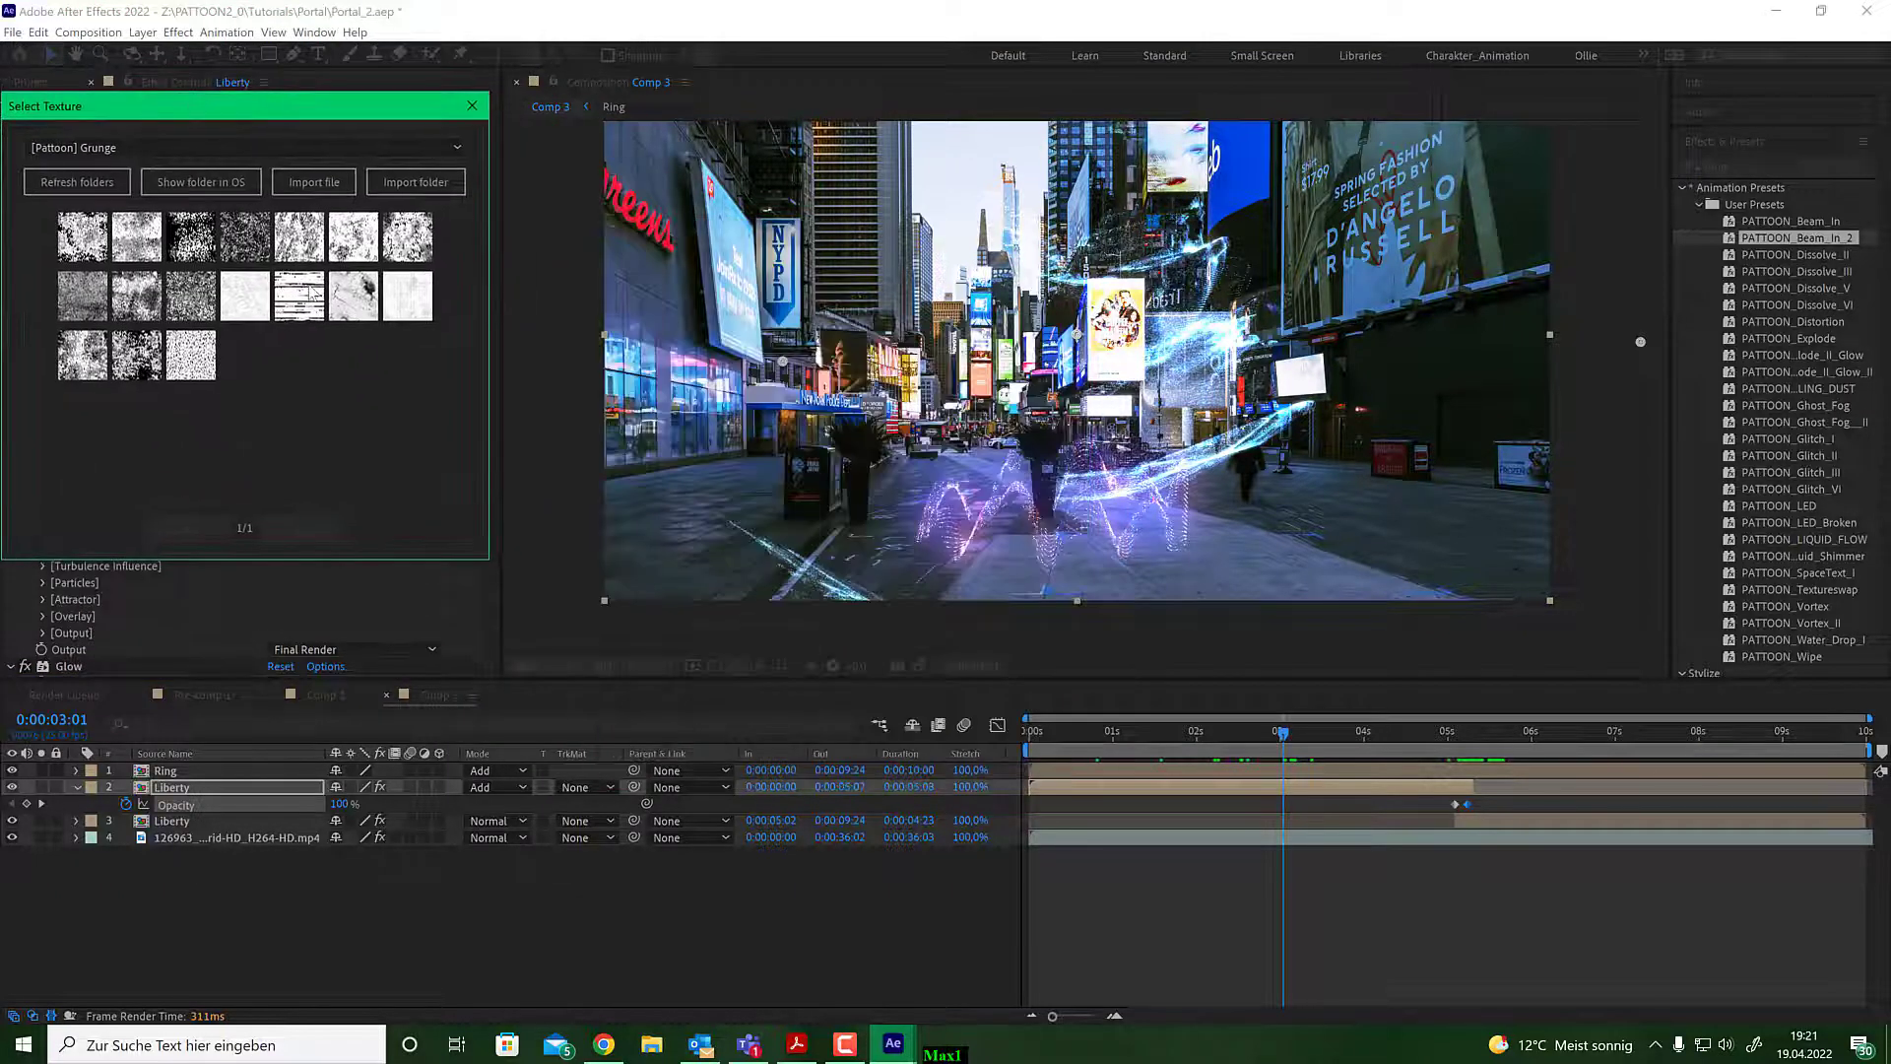
click(297, 244)
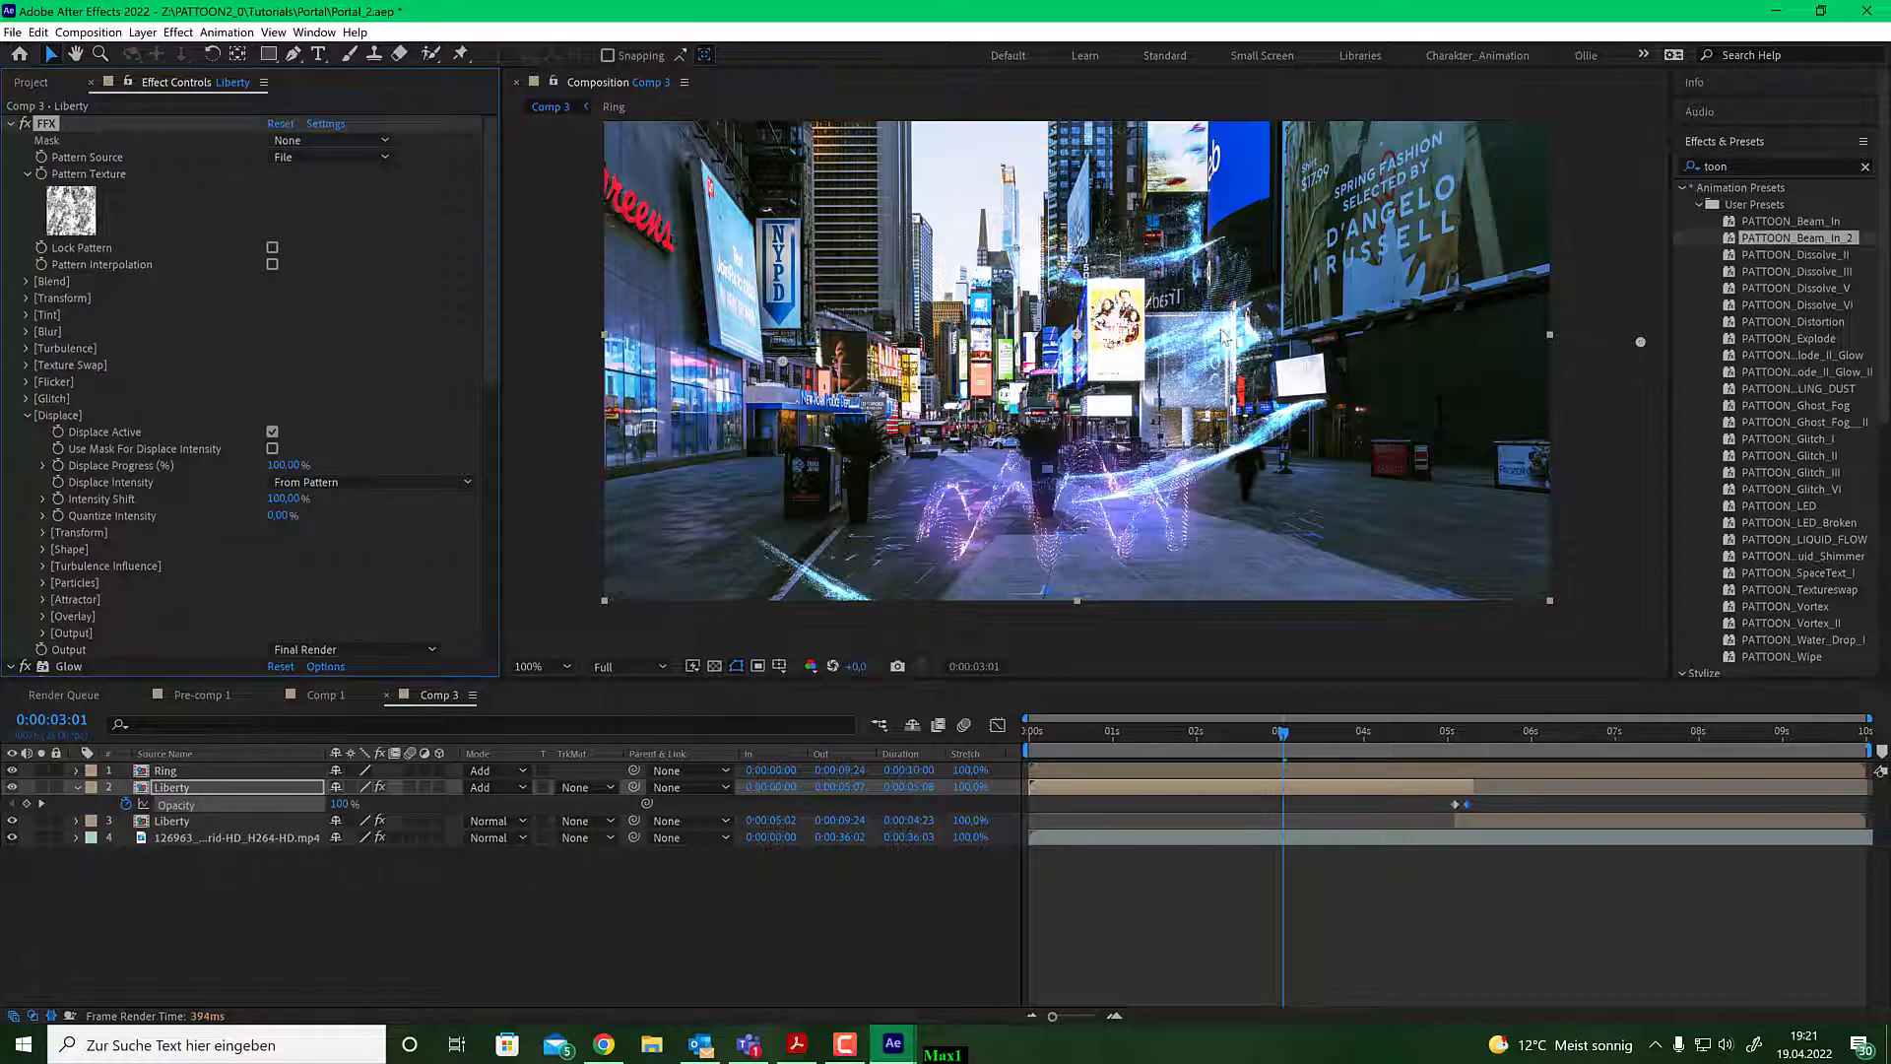
Try the second texture in the third row of [Pattoon] Grunge on the upper Liberty layer's FFX, and preview it up to 0:00:04:00.
click(64, 214)
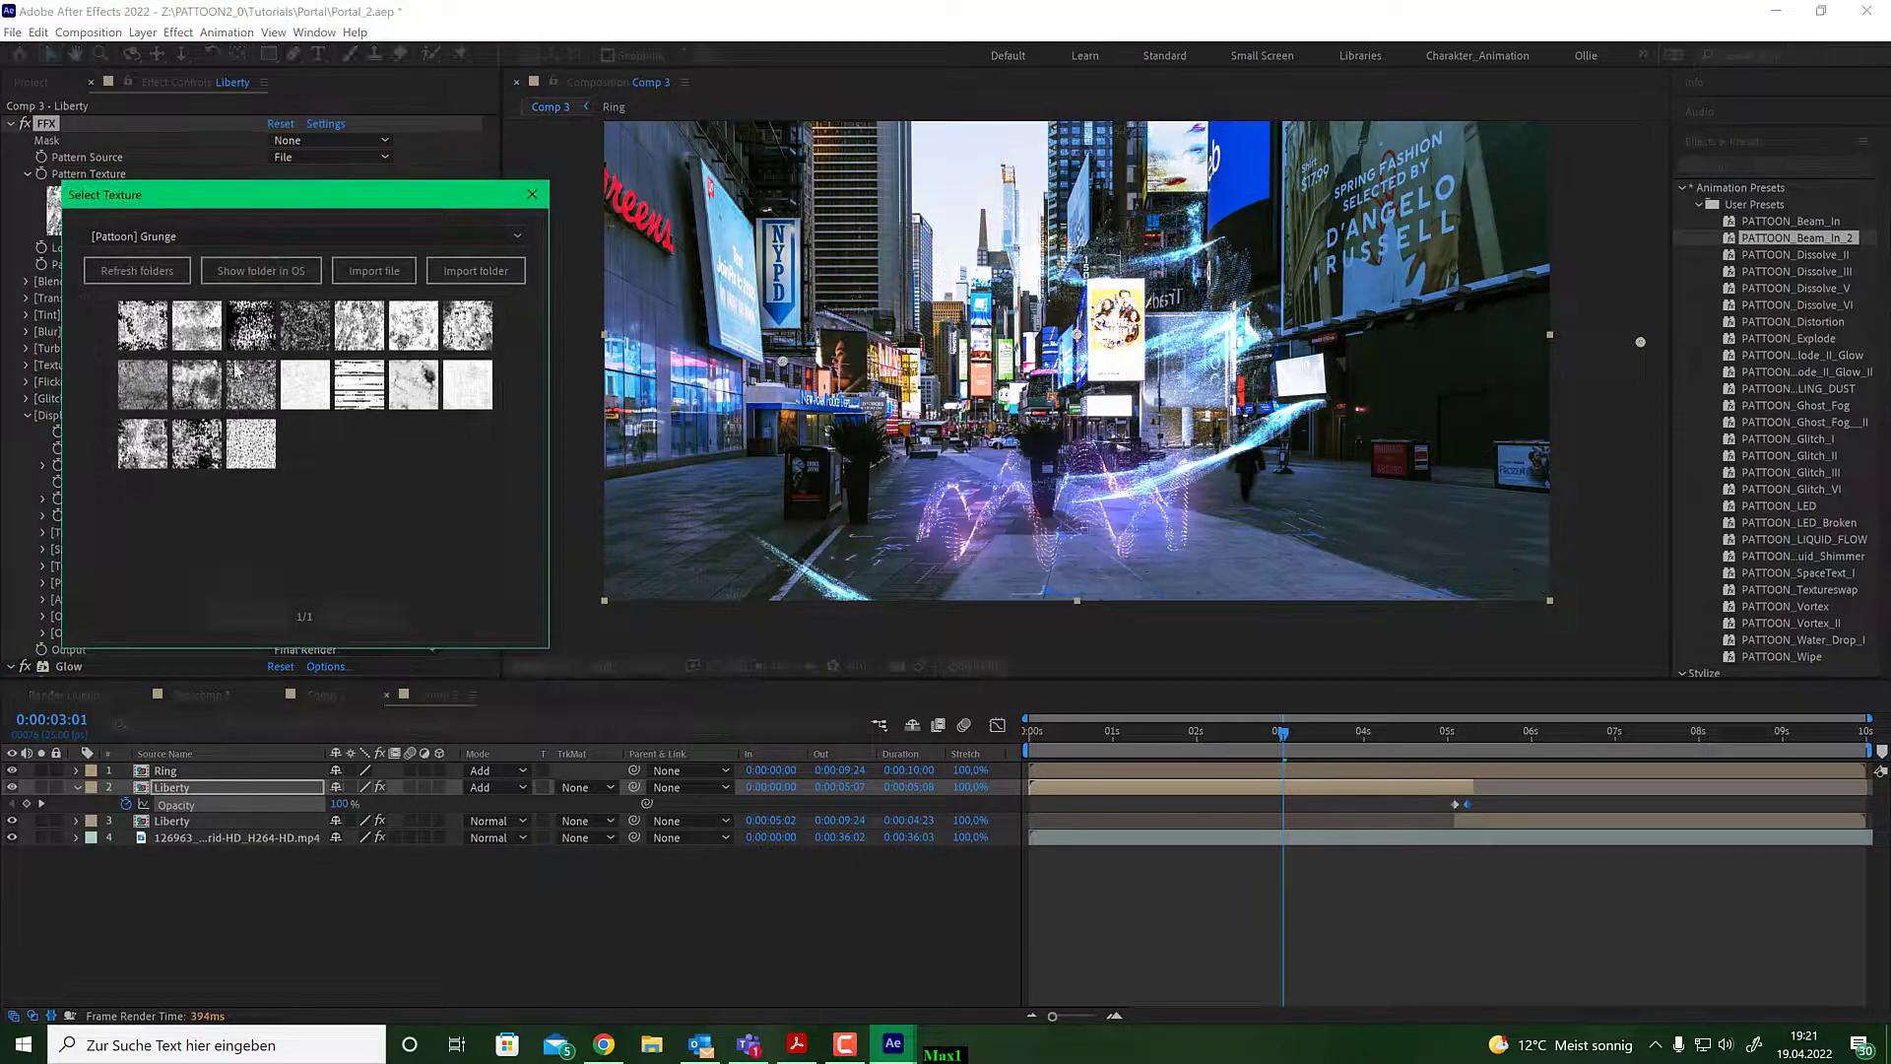
click(200, 447)
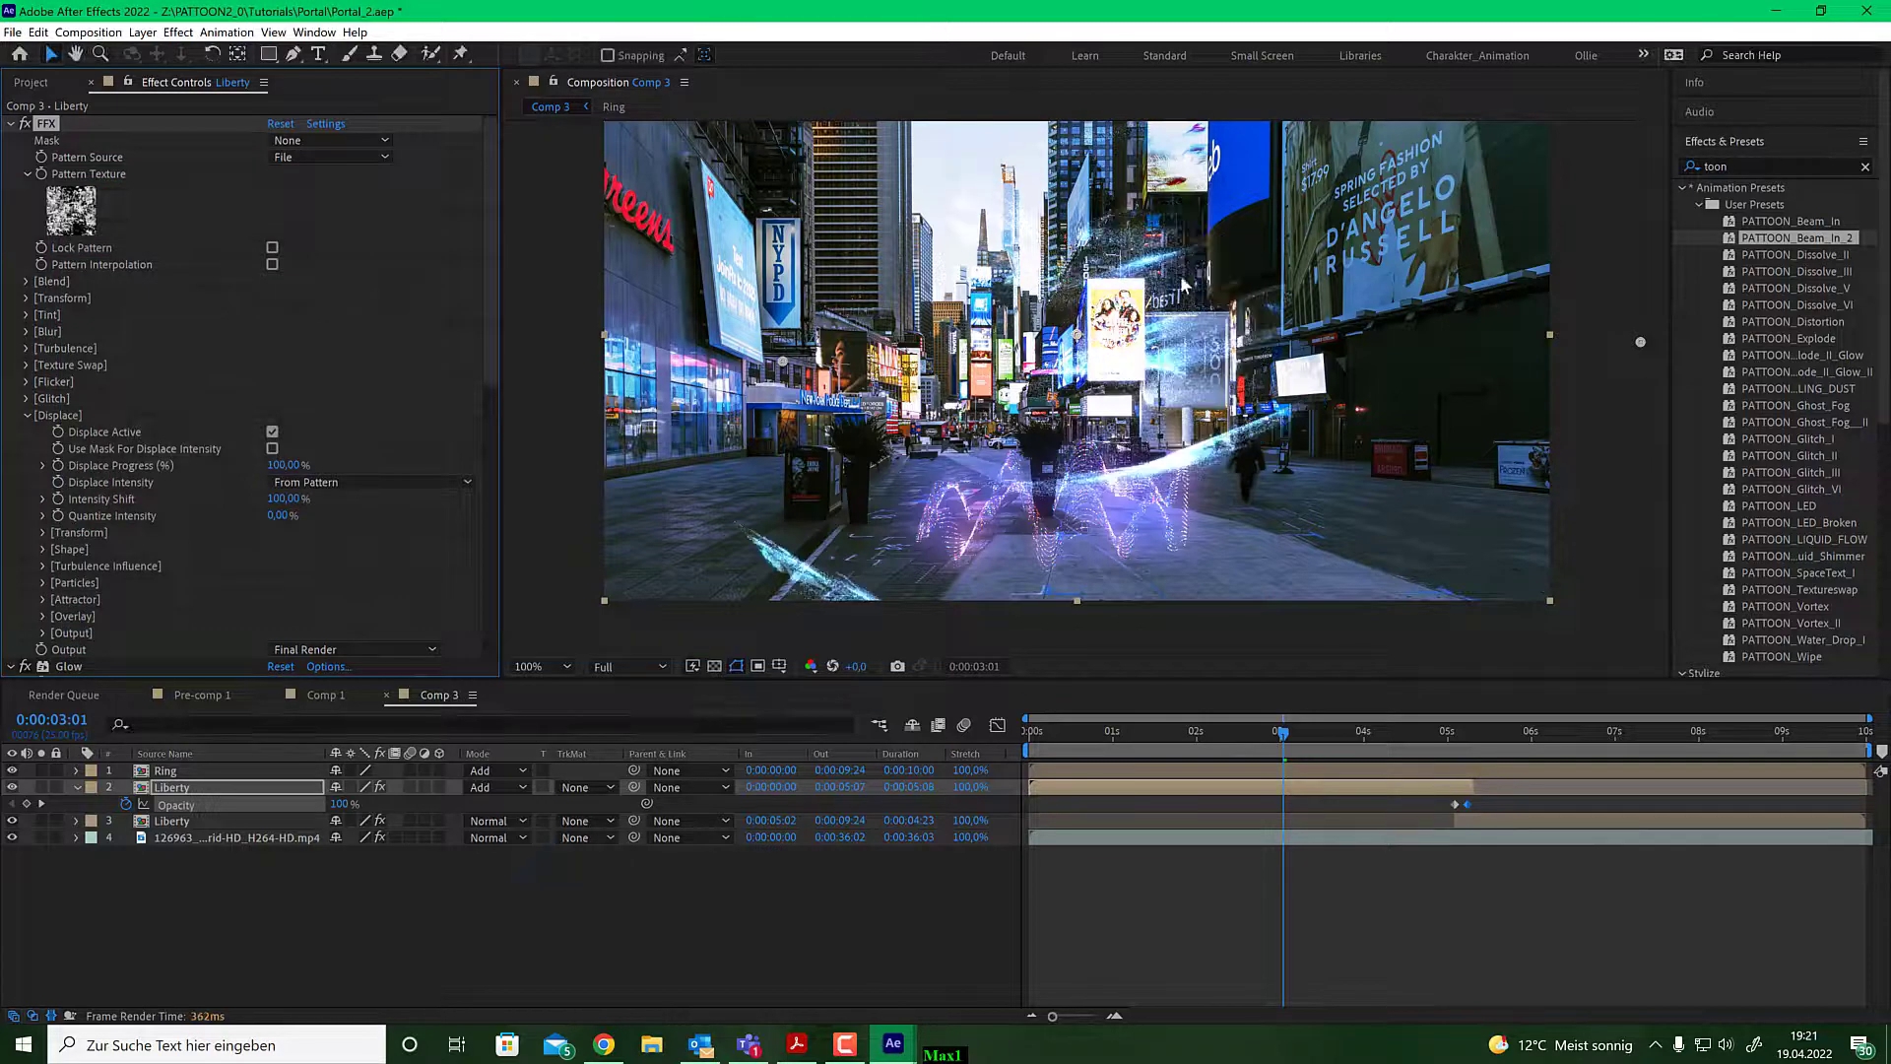
drag(1184, 737, 1364, 745)
Try the fifth texture in the second row of [Pattoon] Grunge as the pattern texture, and preview it back to 0:00:02:21.
click(62, 207)
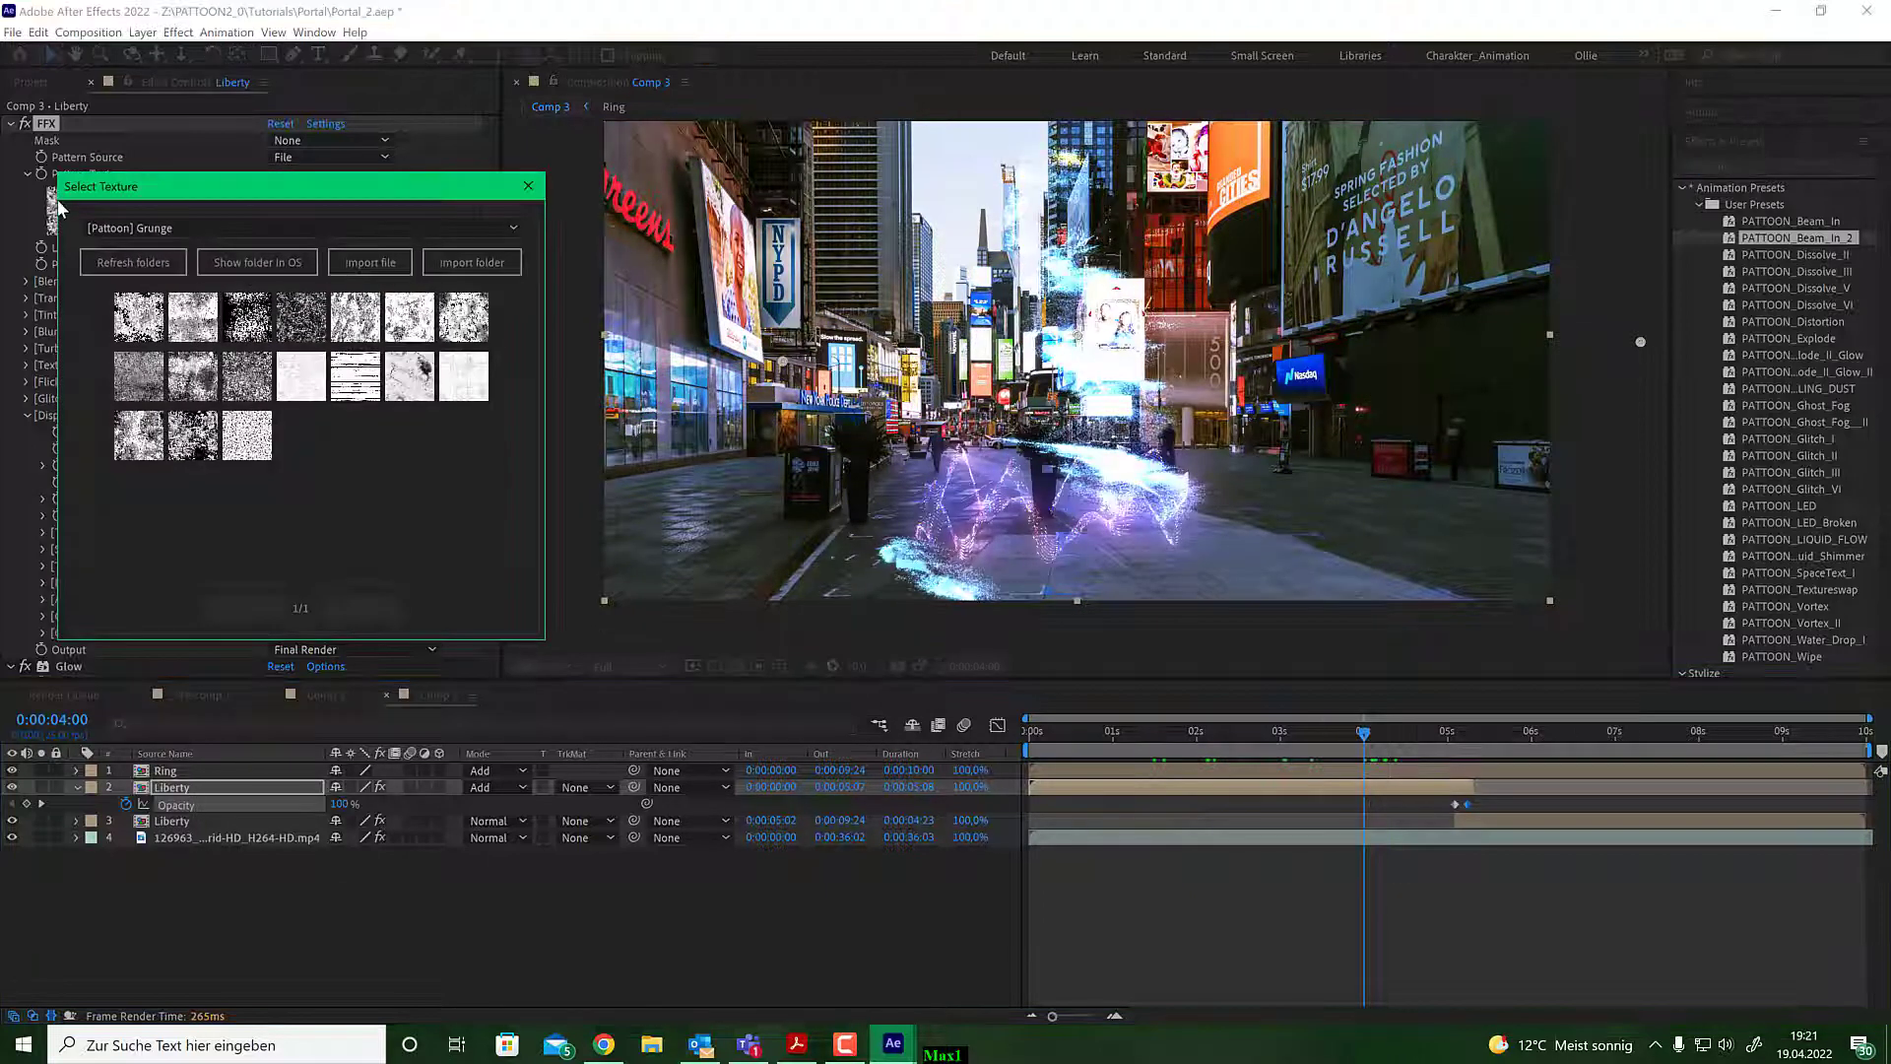
click(364, 386)
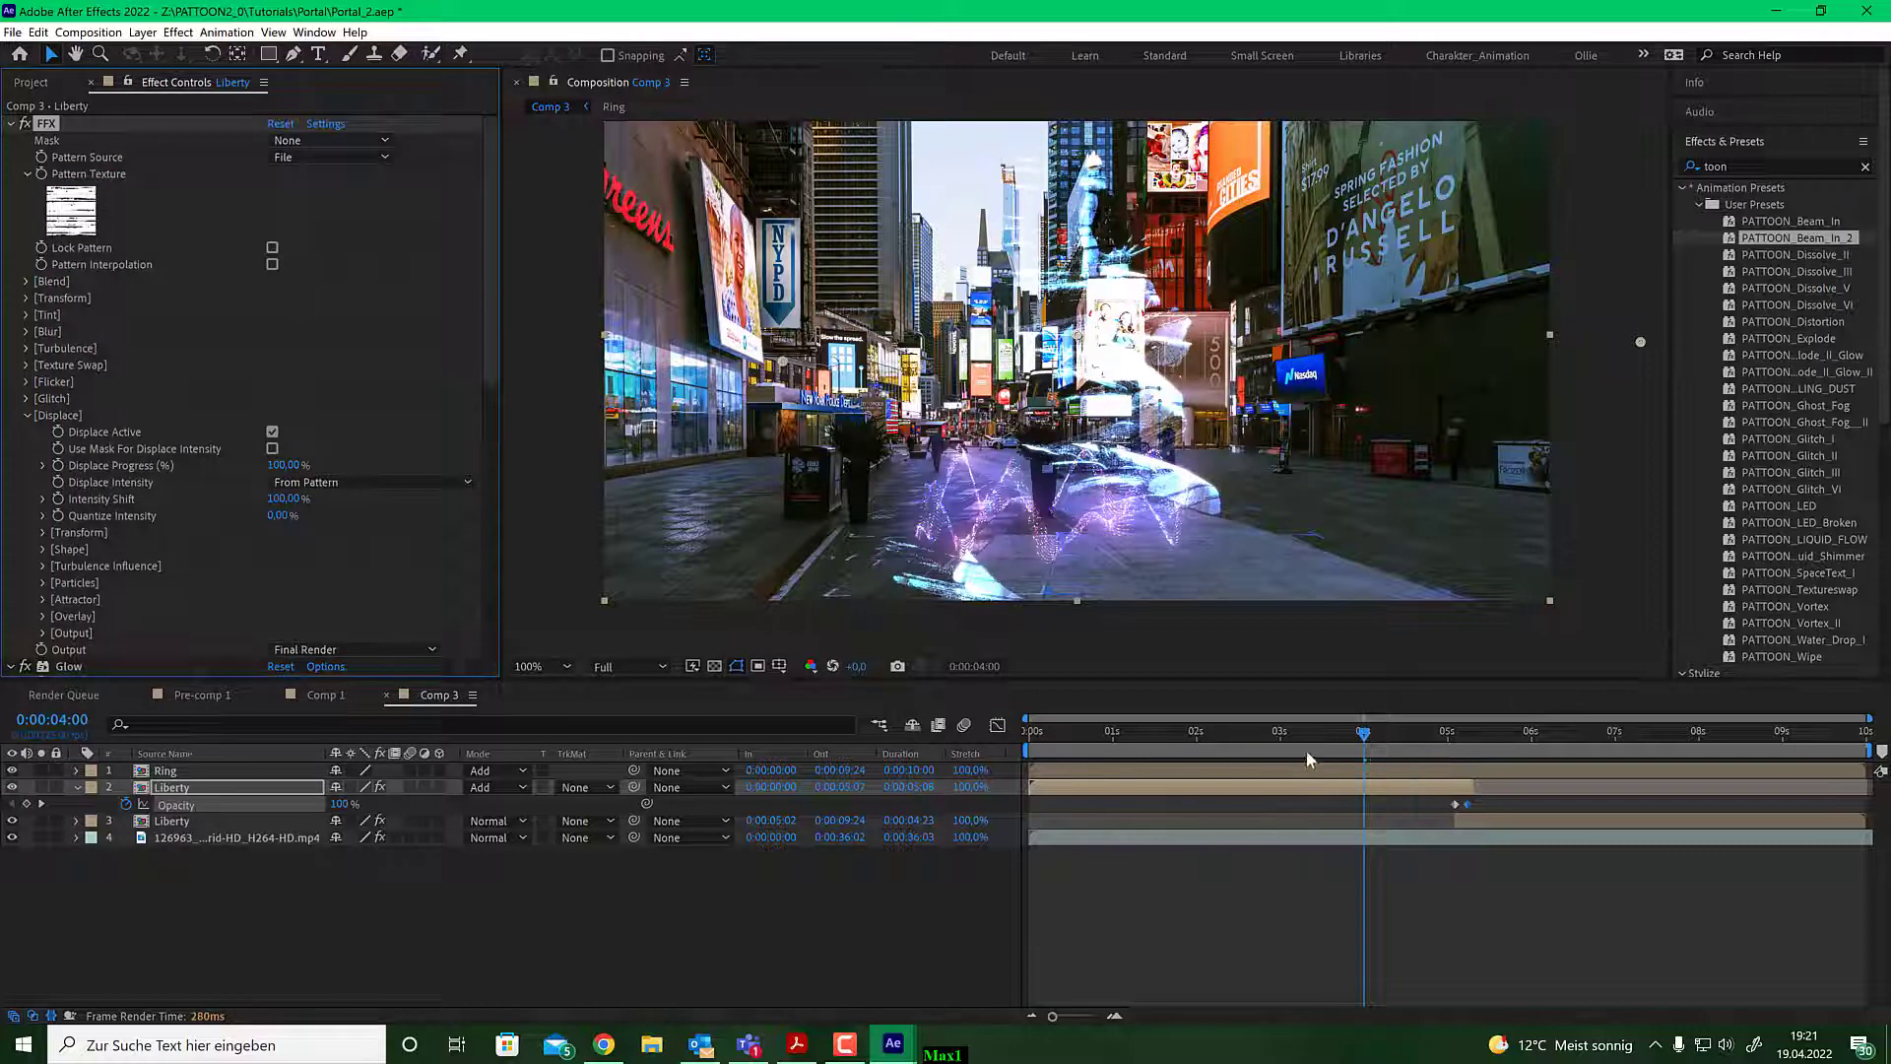
mouse_move(1282, 737)
mouse_down()
mouse_move(1150, 735)
mouse_move(1302, 733)
mouse_move(1269, 734)
mouse_up()
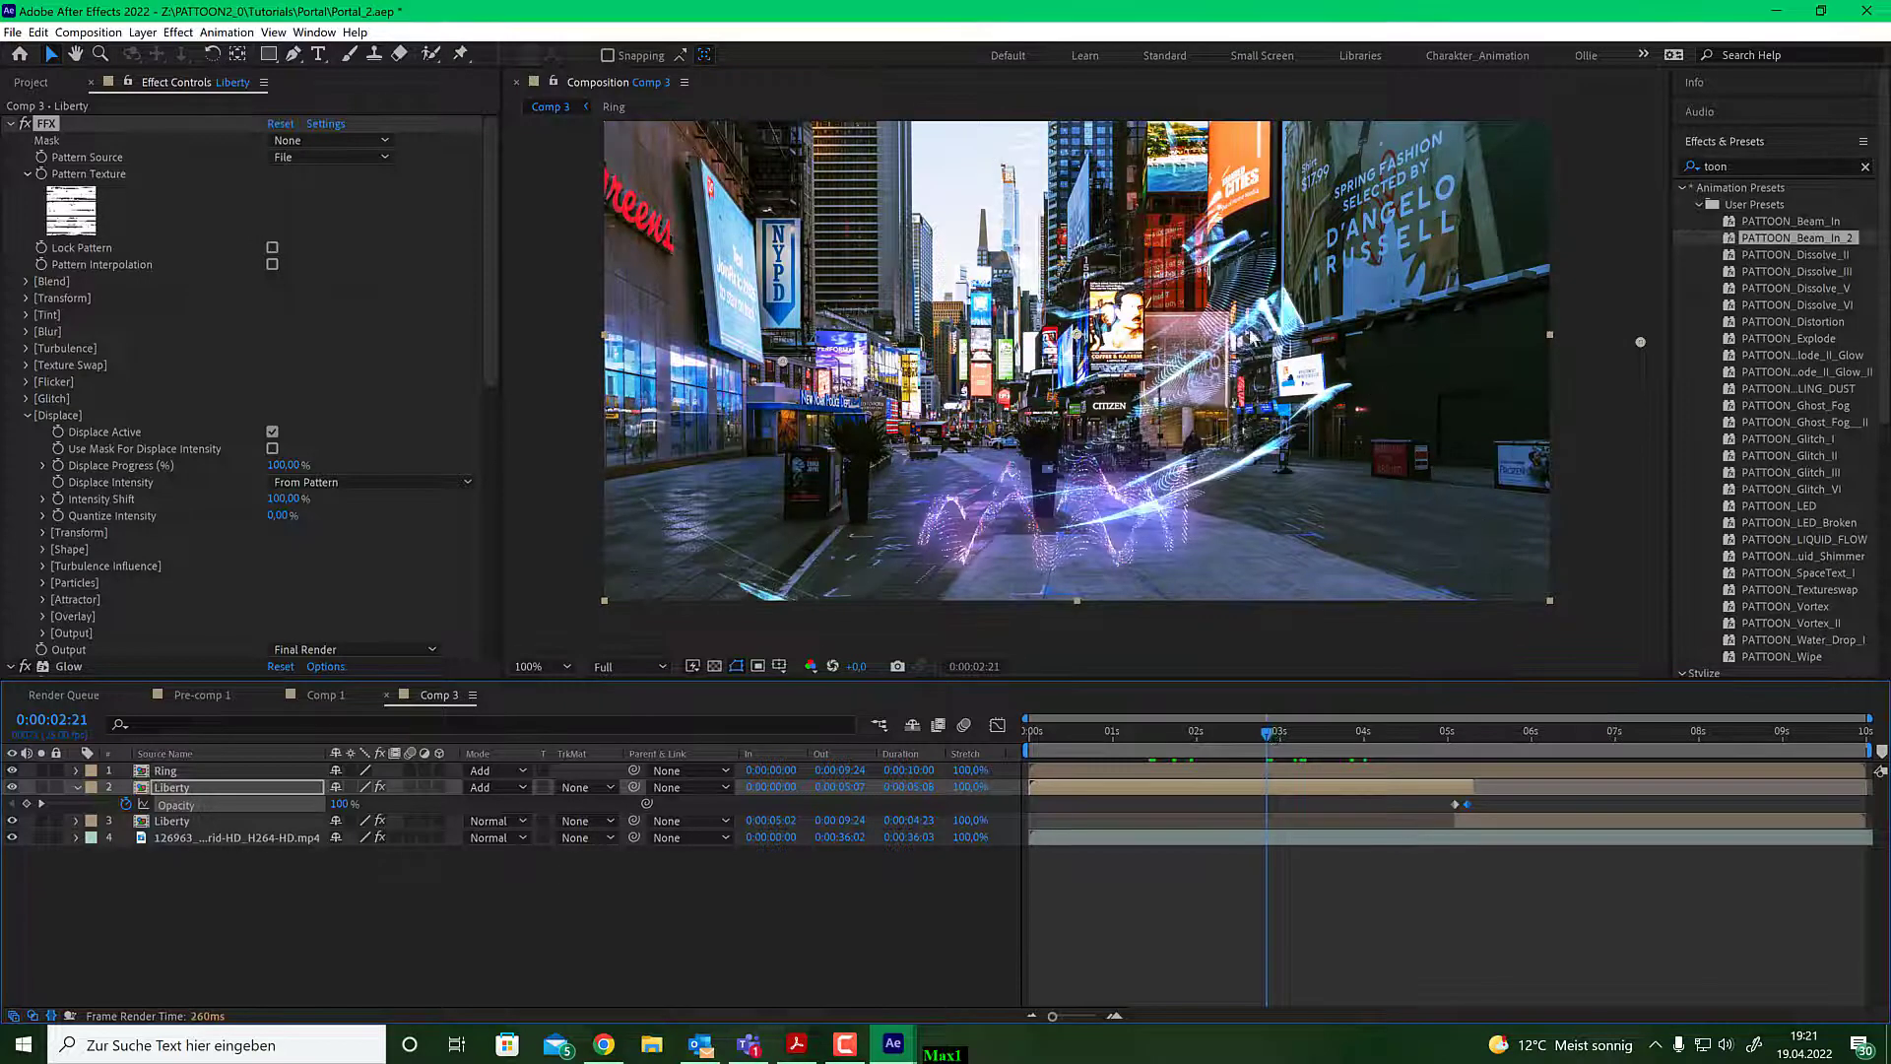
Try the fifth first-row [Pattoon] Grunge texture and the sixth second-row [Pattoon] Topical texture as the FFX pattern at 0:00:02:21.
click(67, 209)
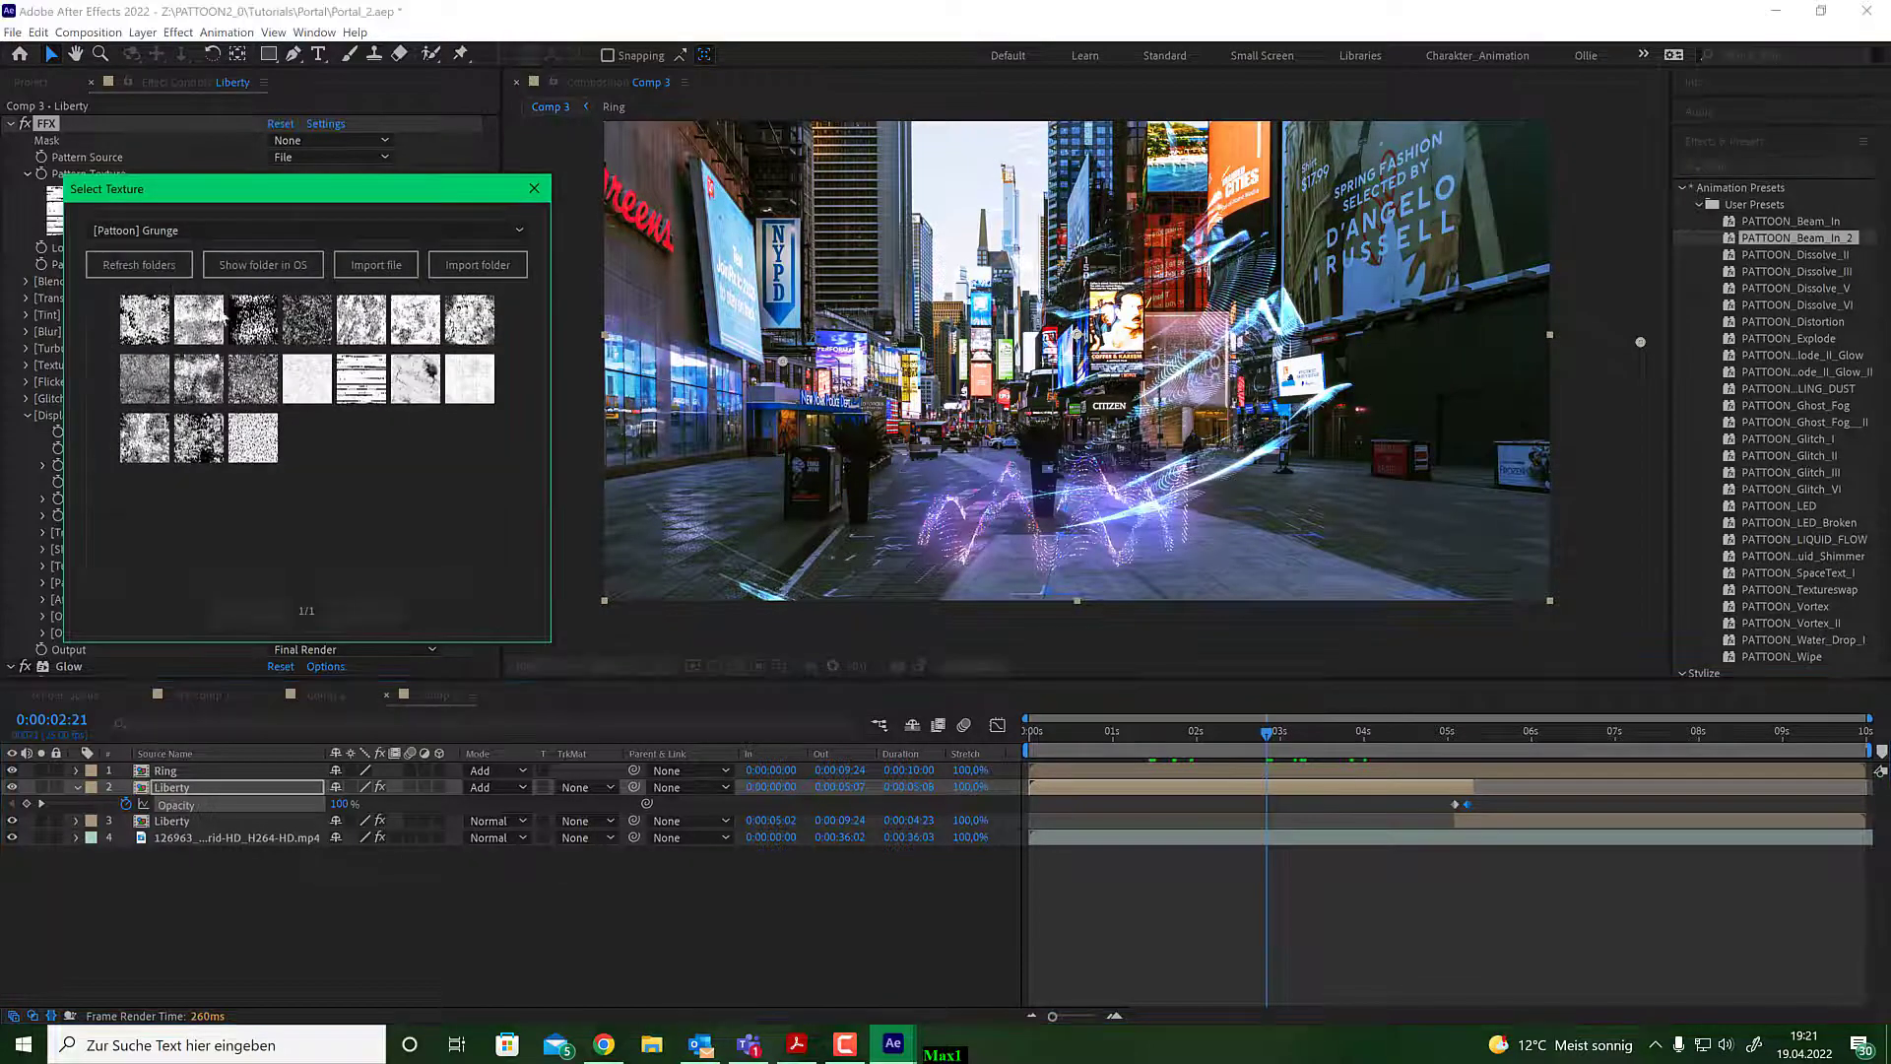
click(361, 320)
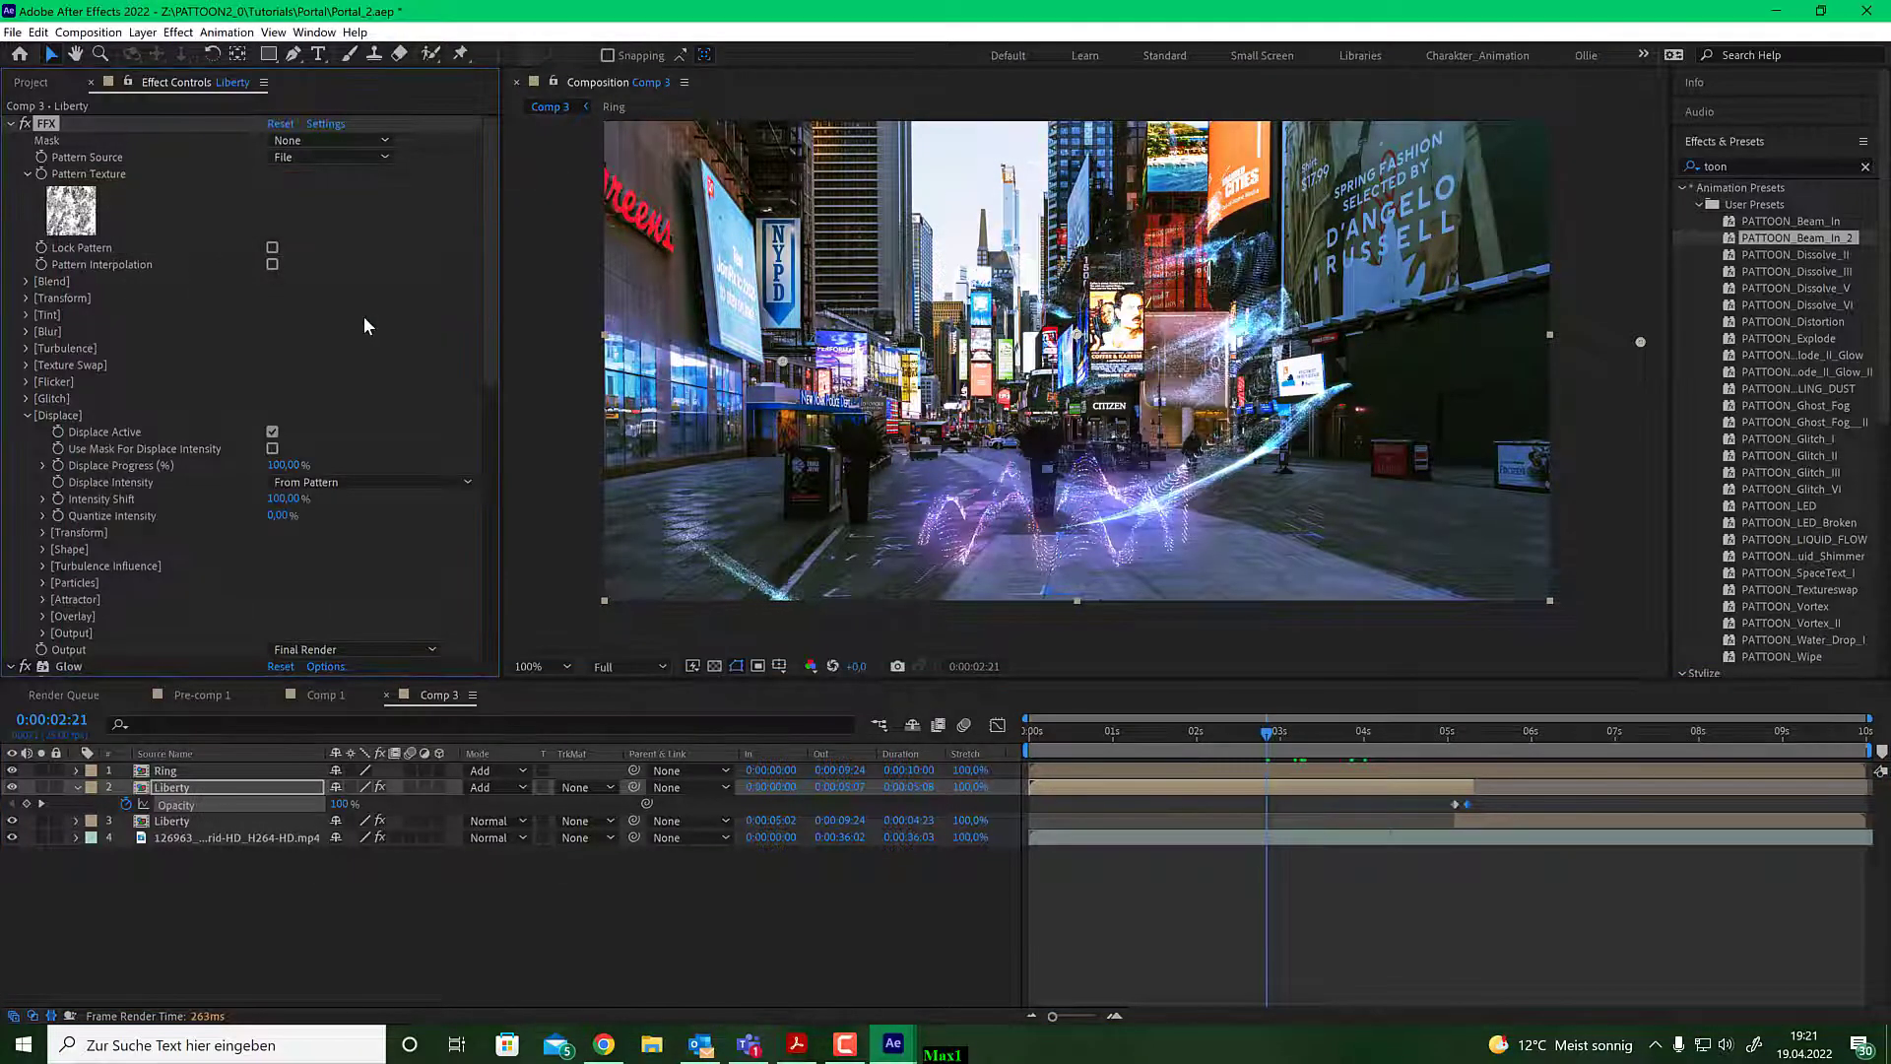
click(291, 236)
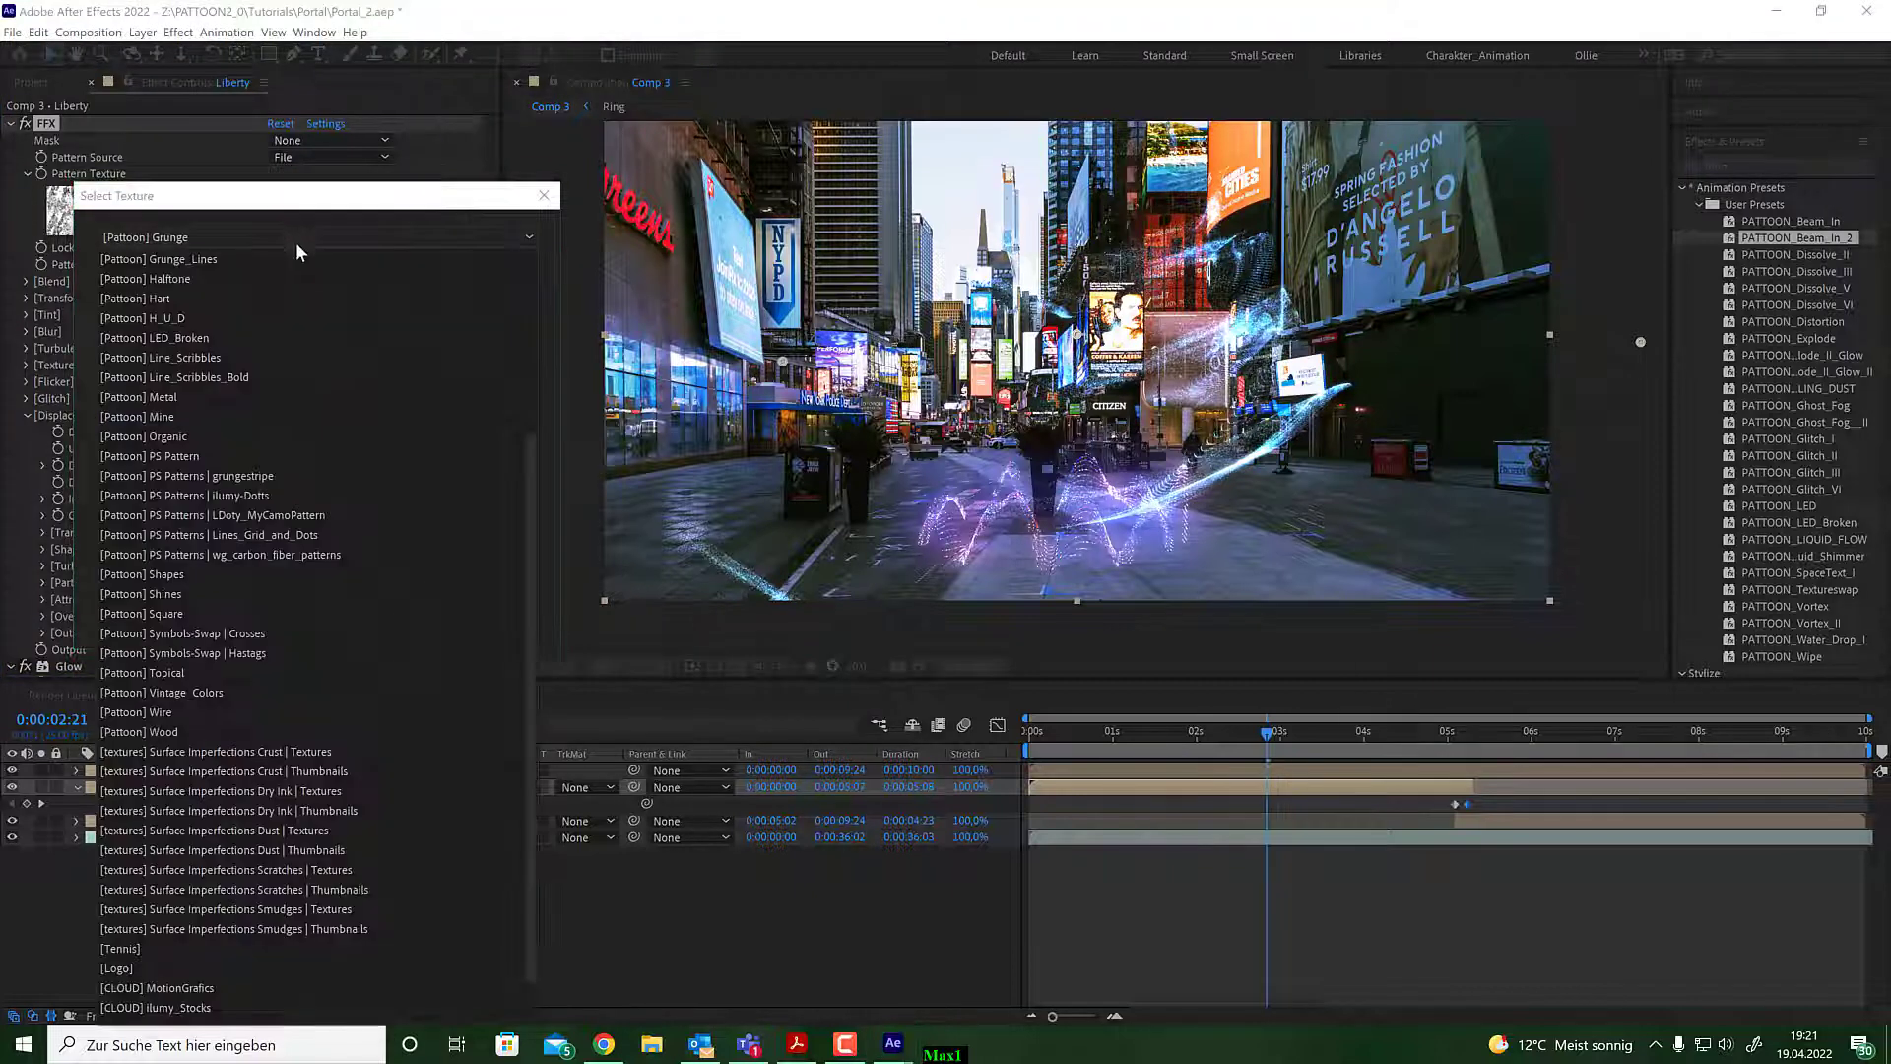
click(333, 674)
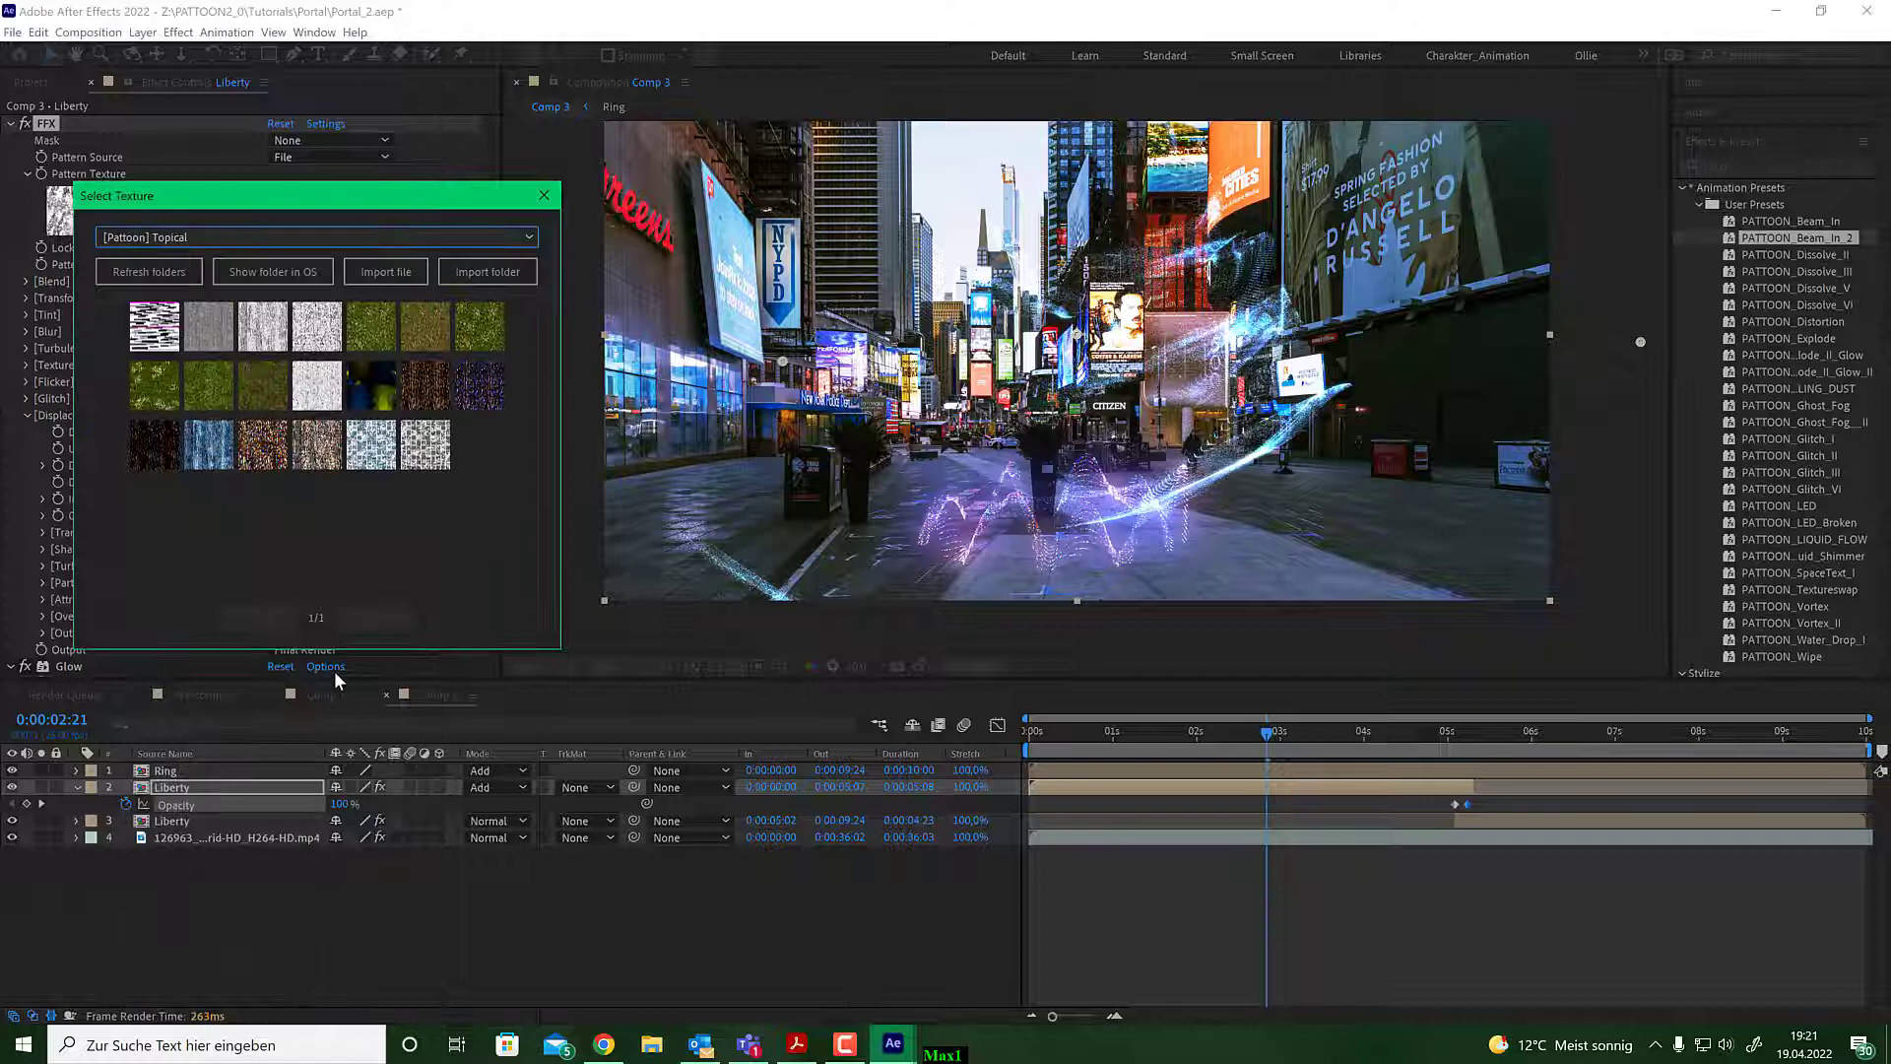
click(423, 376)
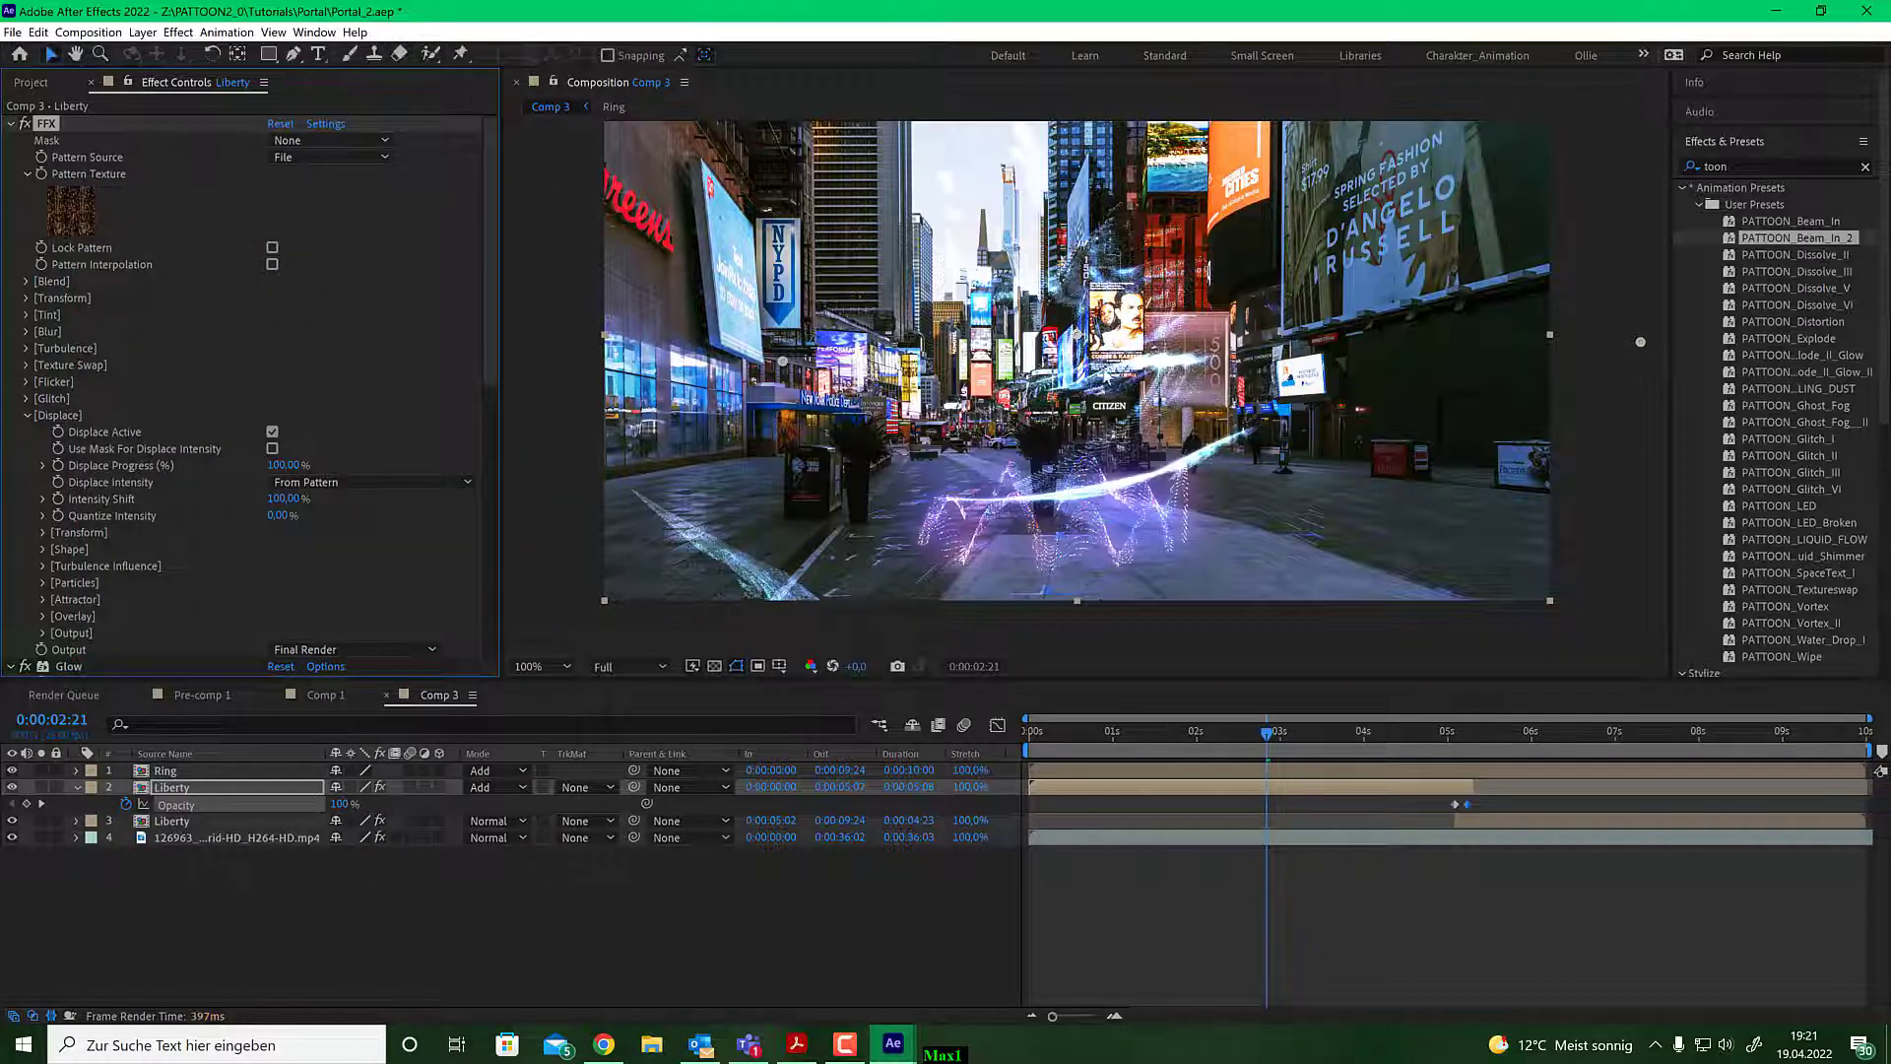
Set the upper Liberty layer's FFX pattern texture to the barcode-like vertical stripes from [Pattoon] Glitch | Lines, and preview the beam-in around 0:00:03:00.
click(79, 217)
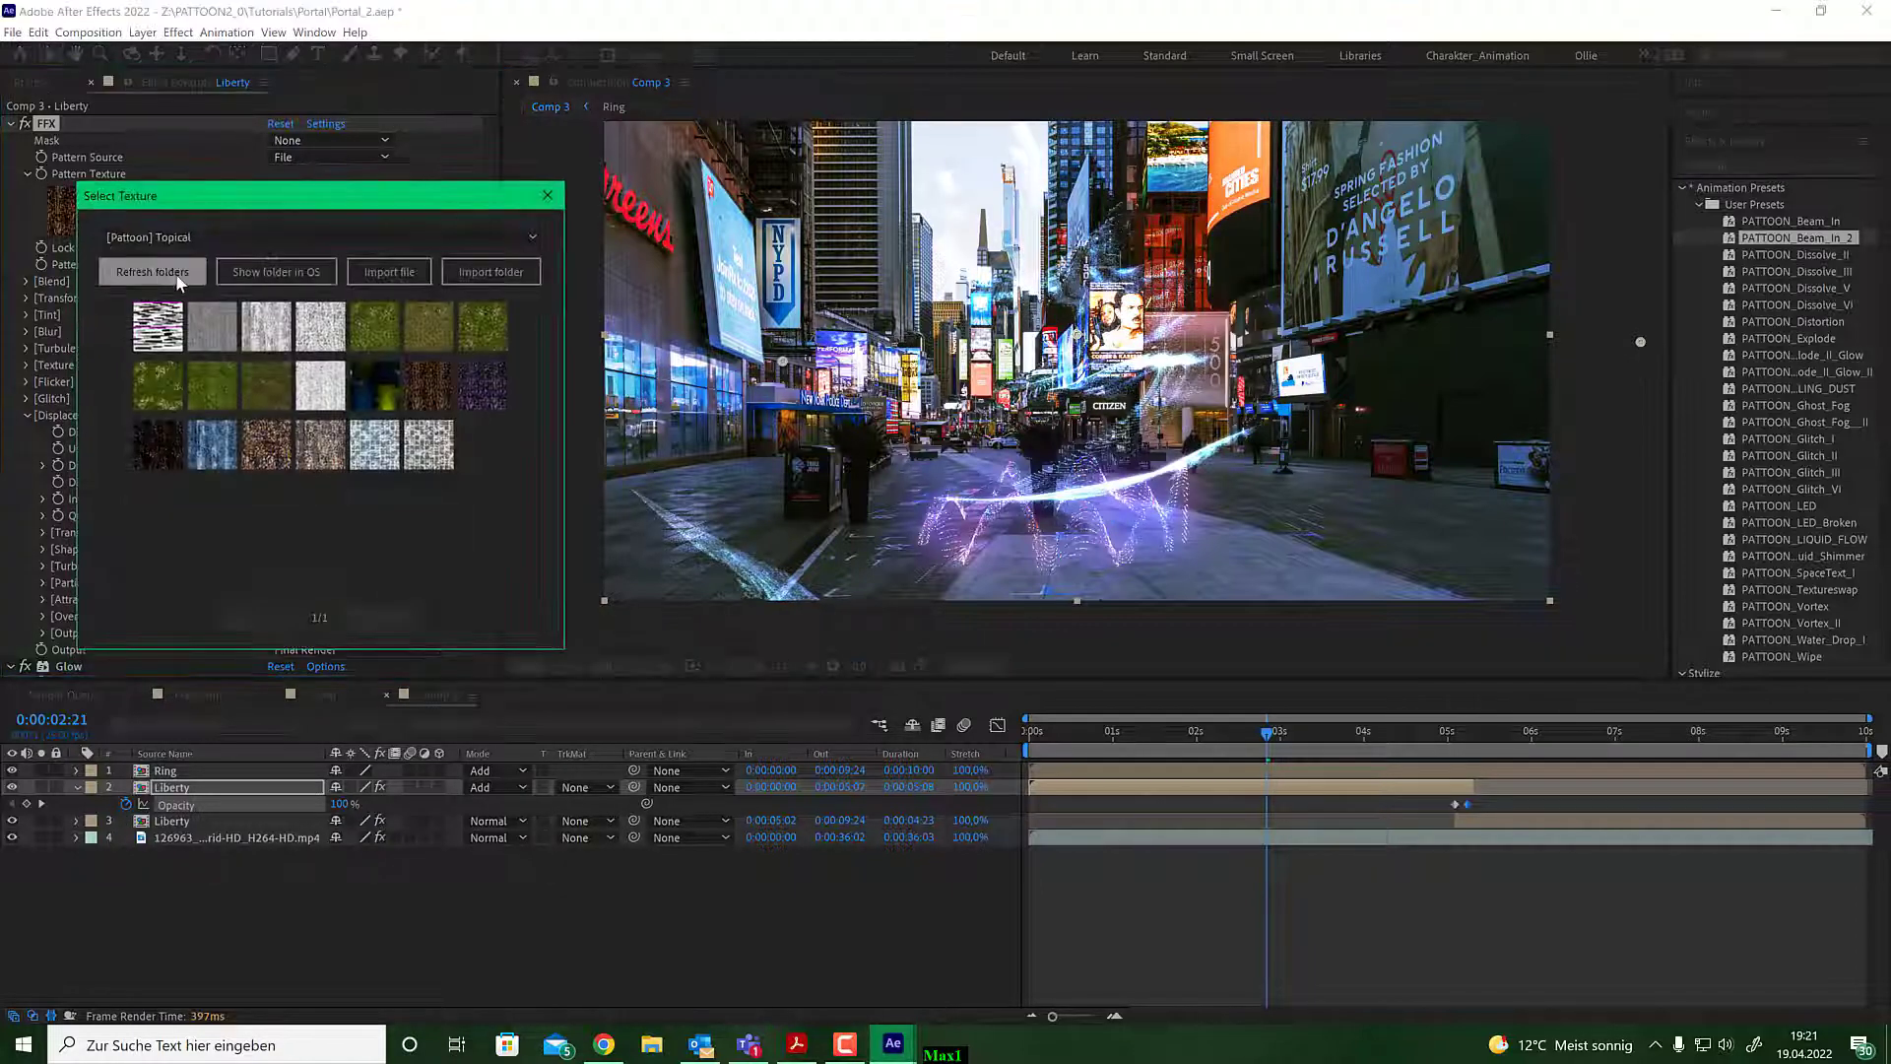
click(238, 240)
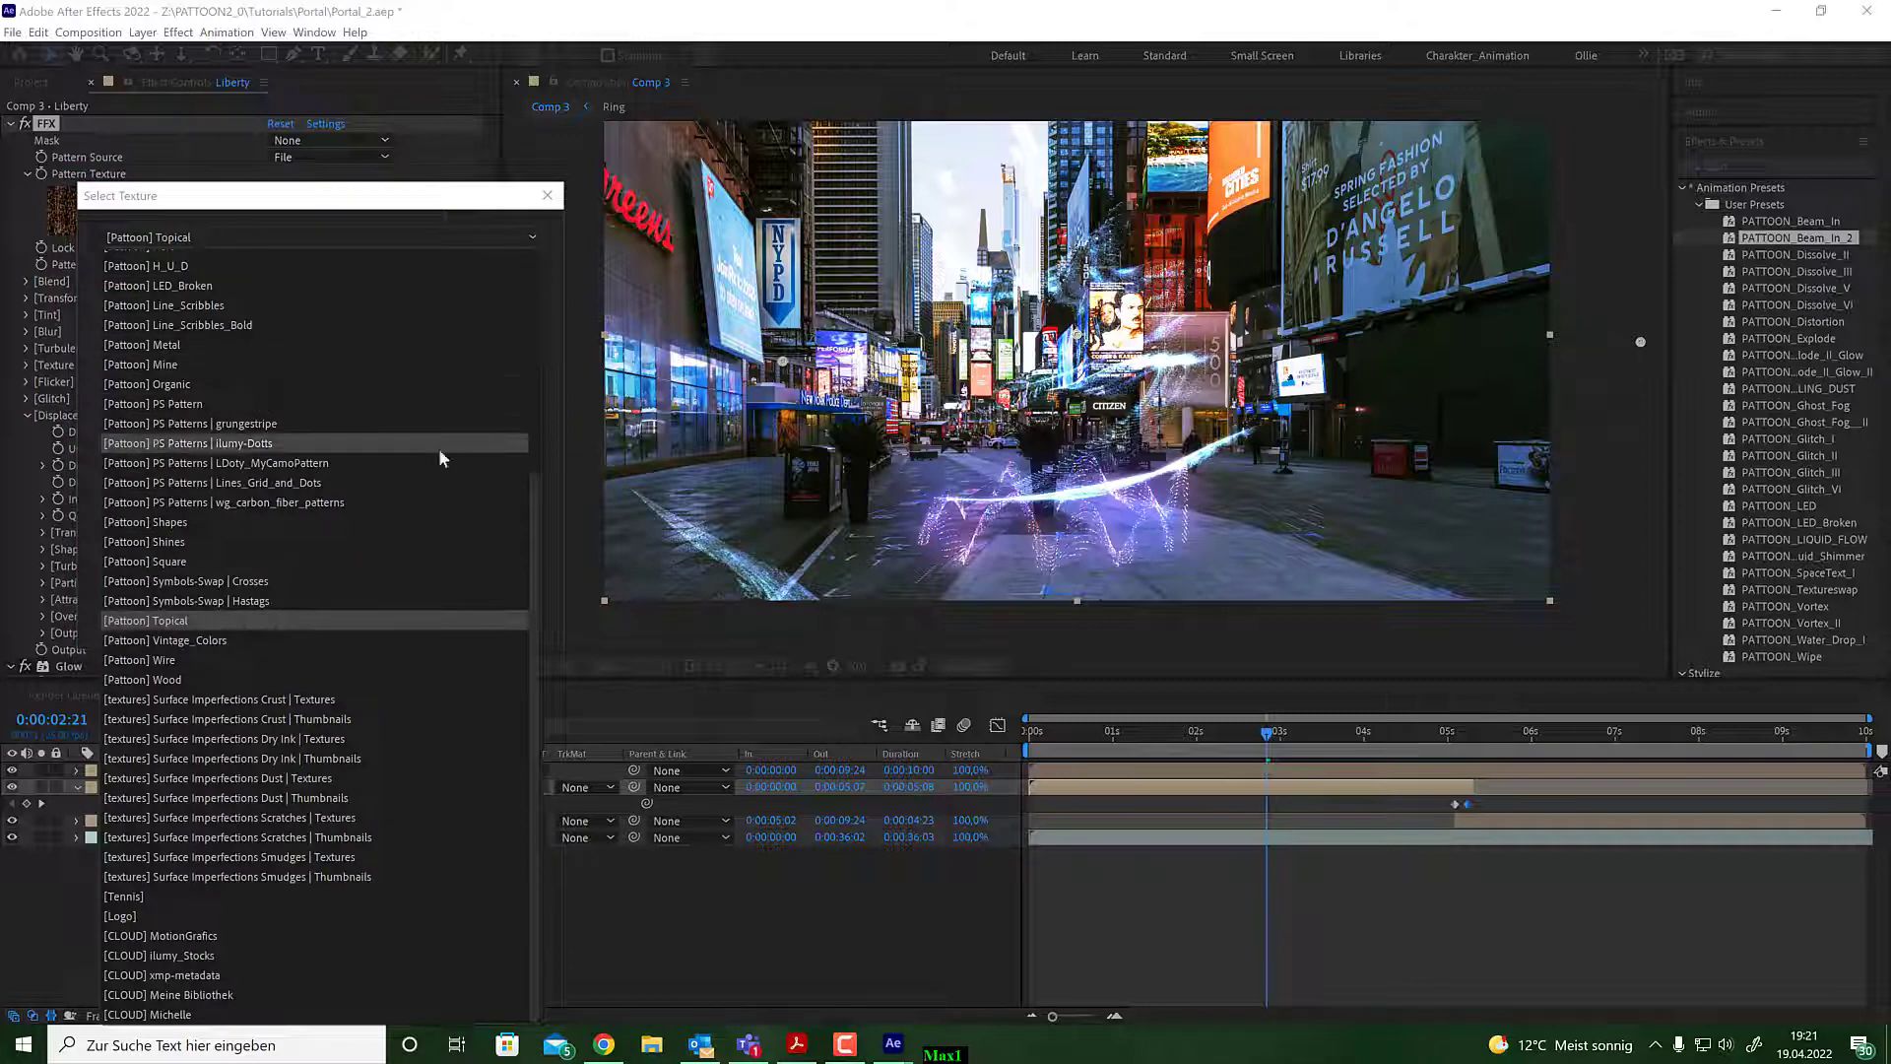
drag(536, 518, 504, 317)
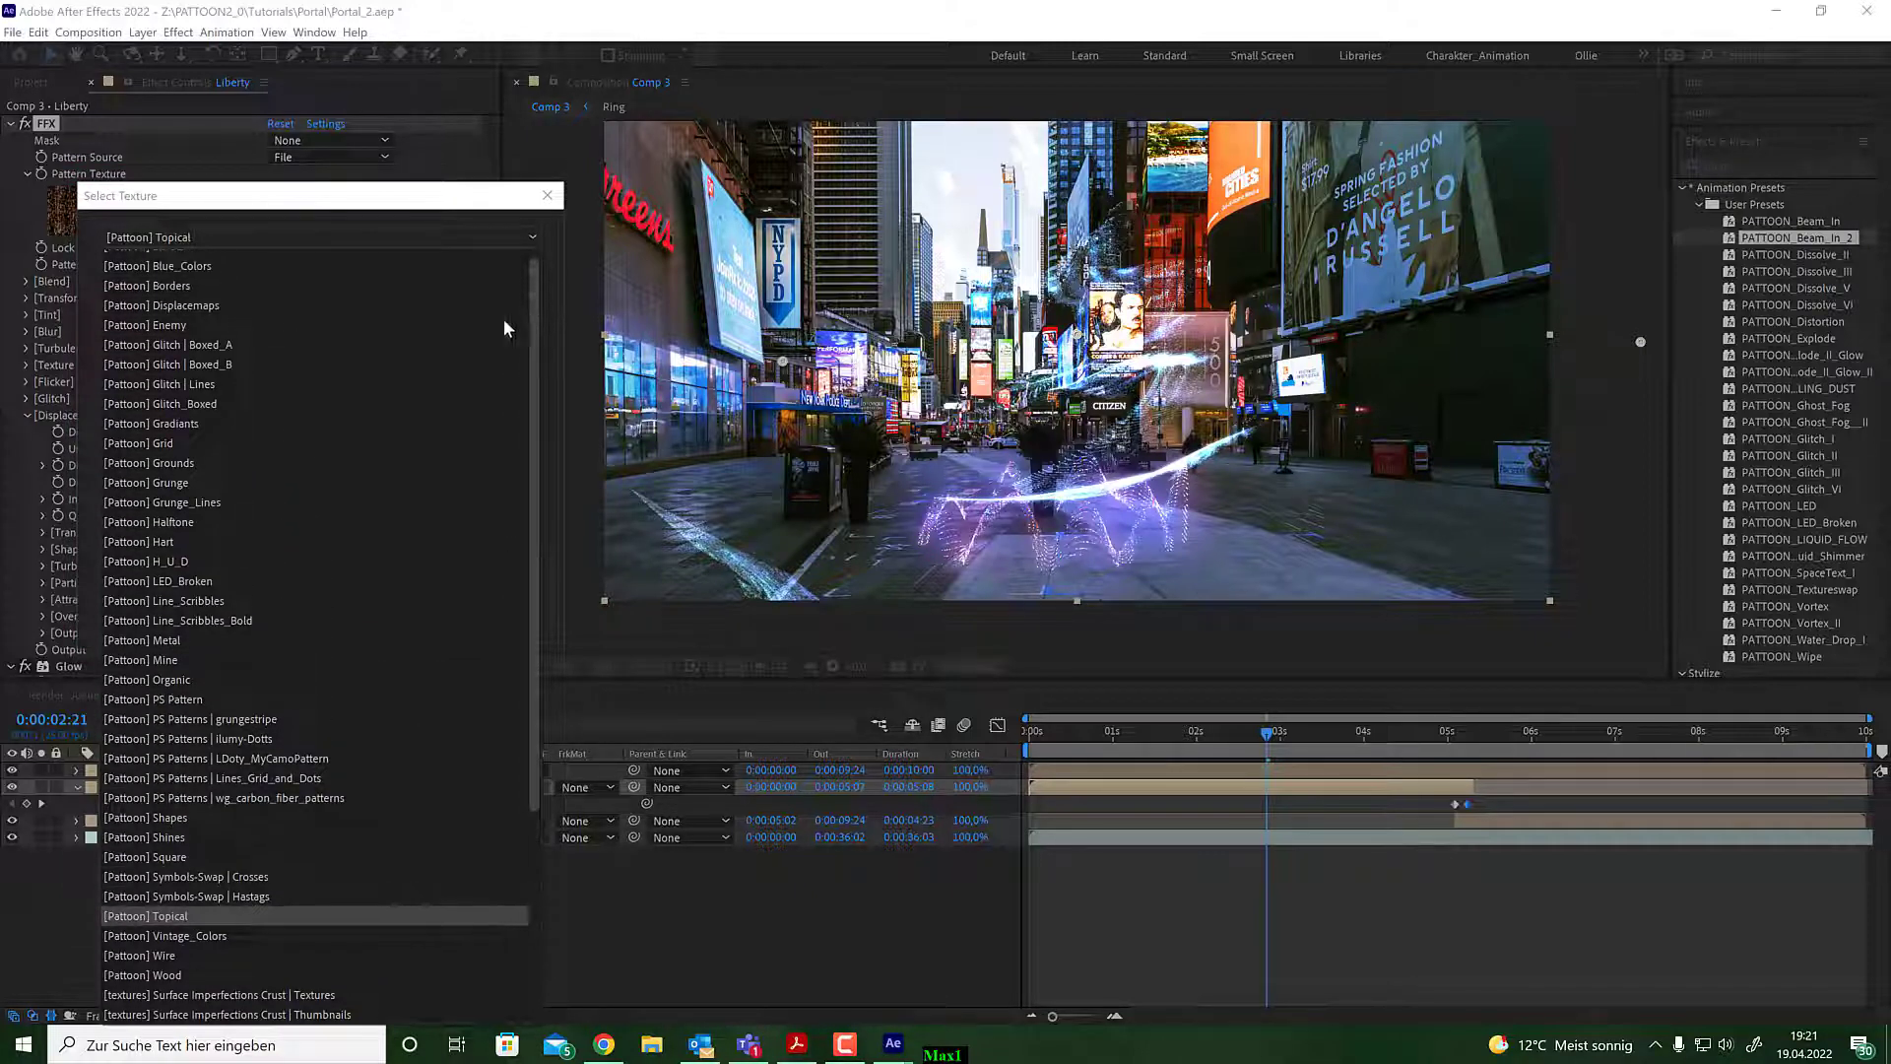
click(264, 392)
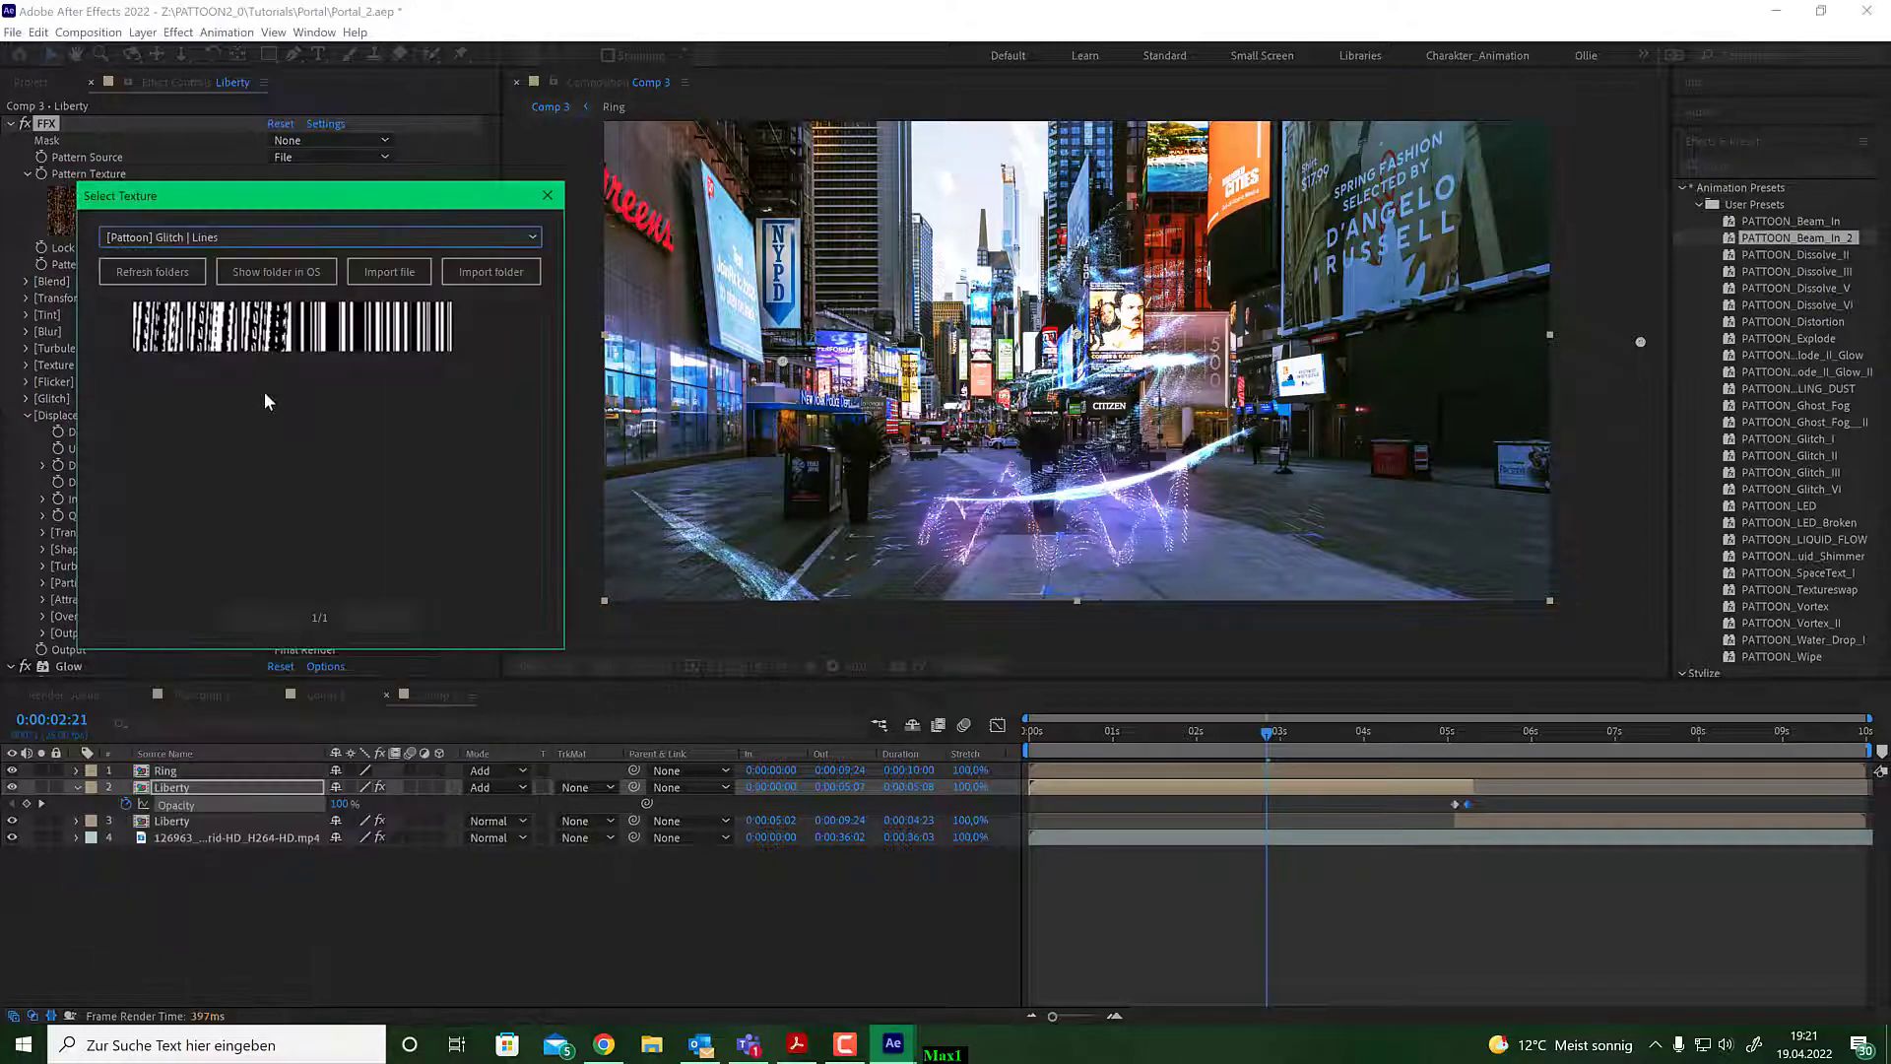
click(351, 328)
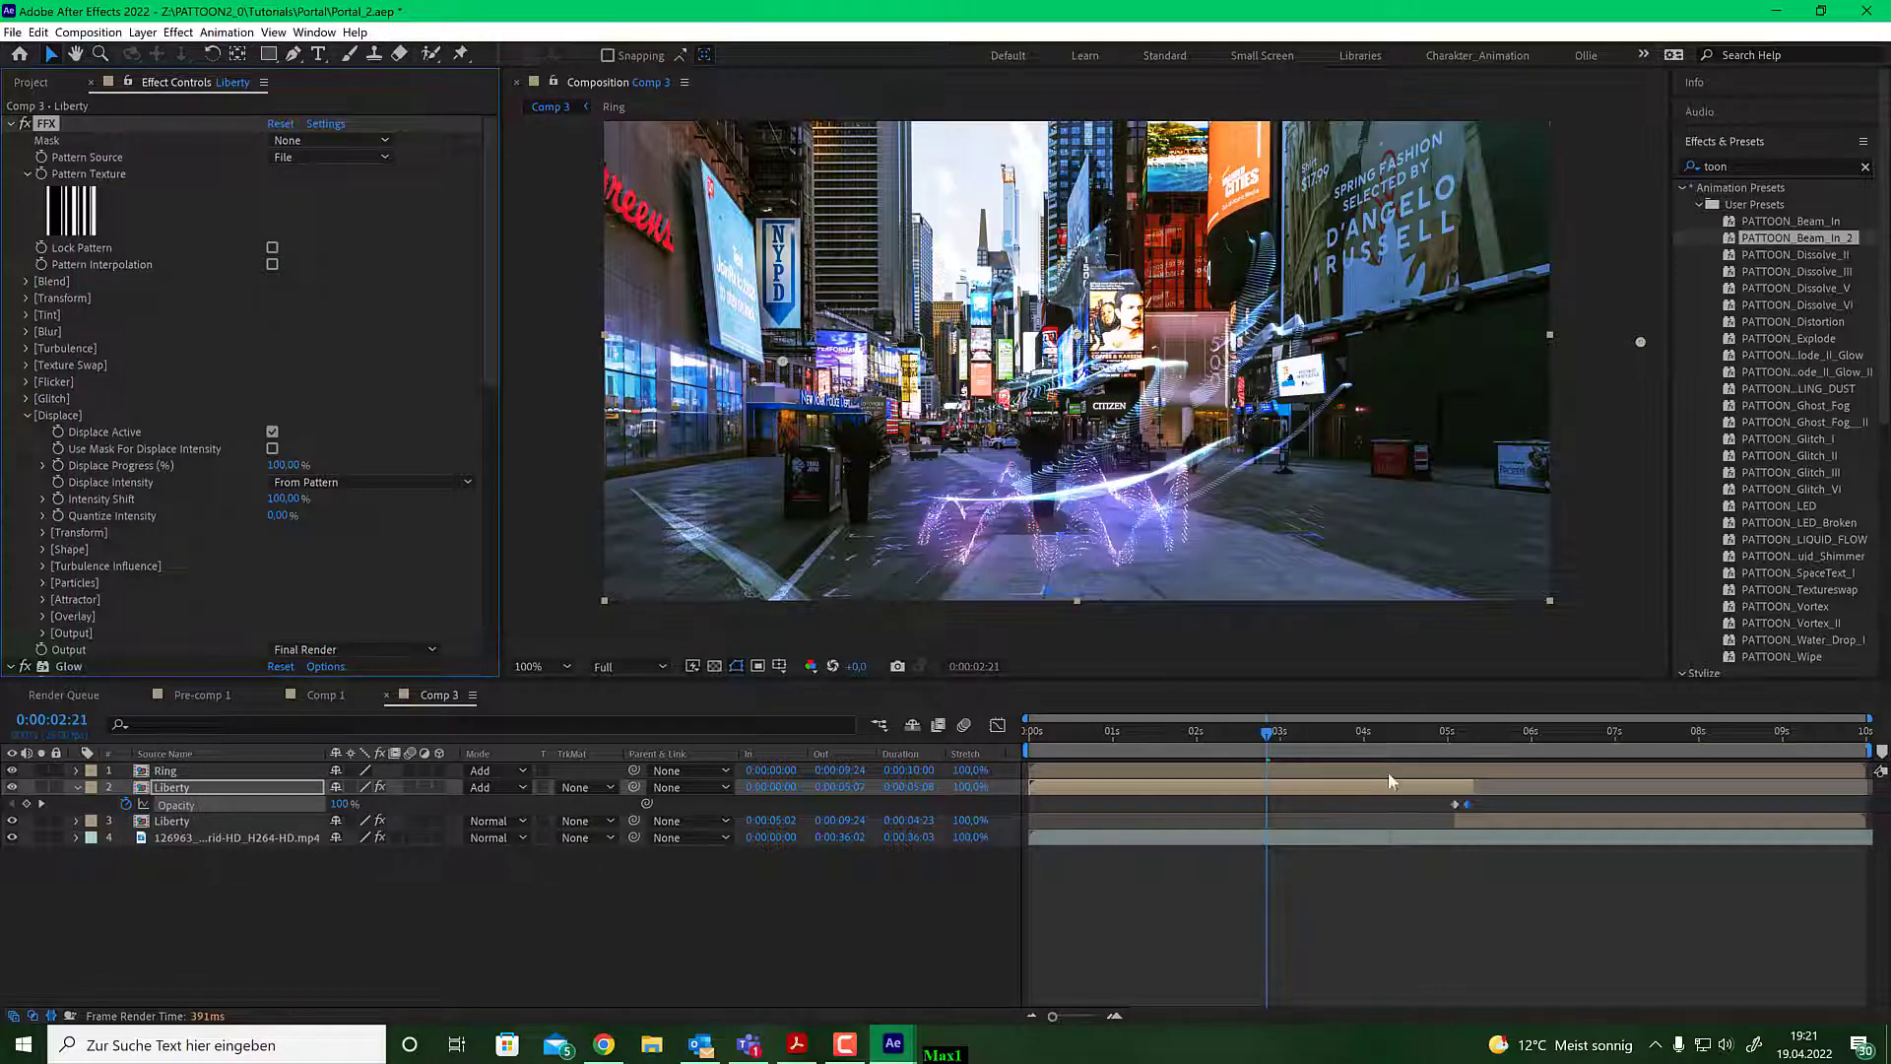
mouse_move(1254, 735)
mouse_down()
mouse_move(1157, 736)
mouse_move(1280, 734)
mouse_up()
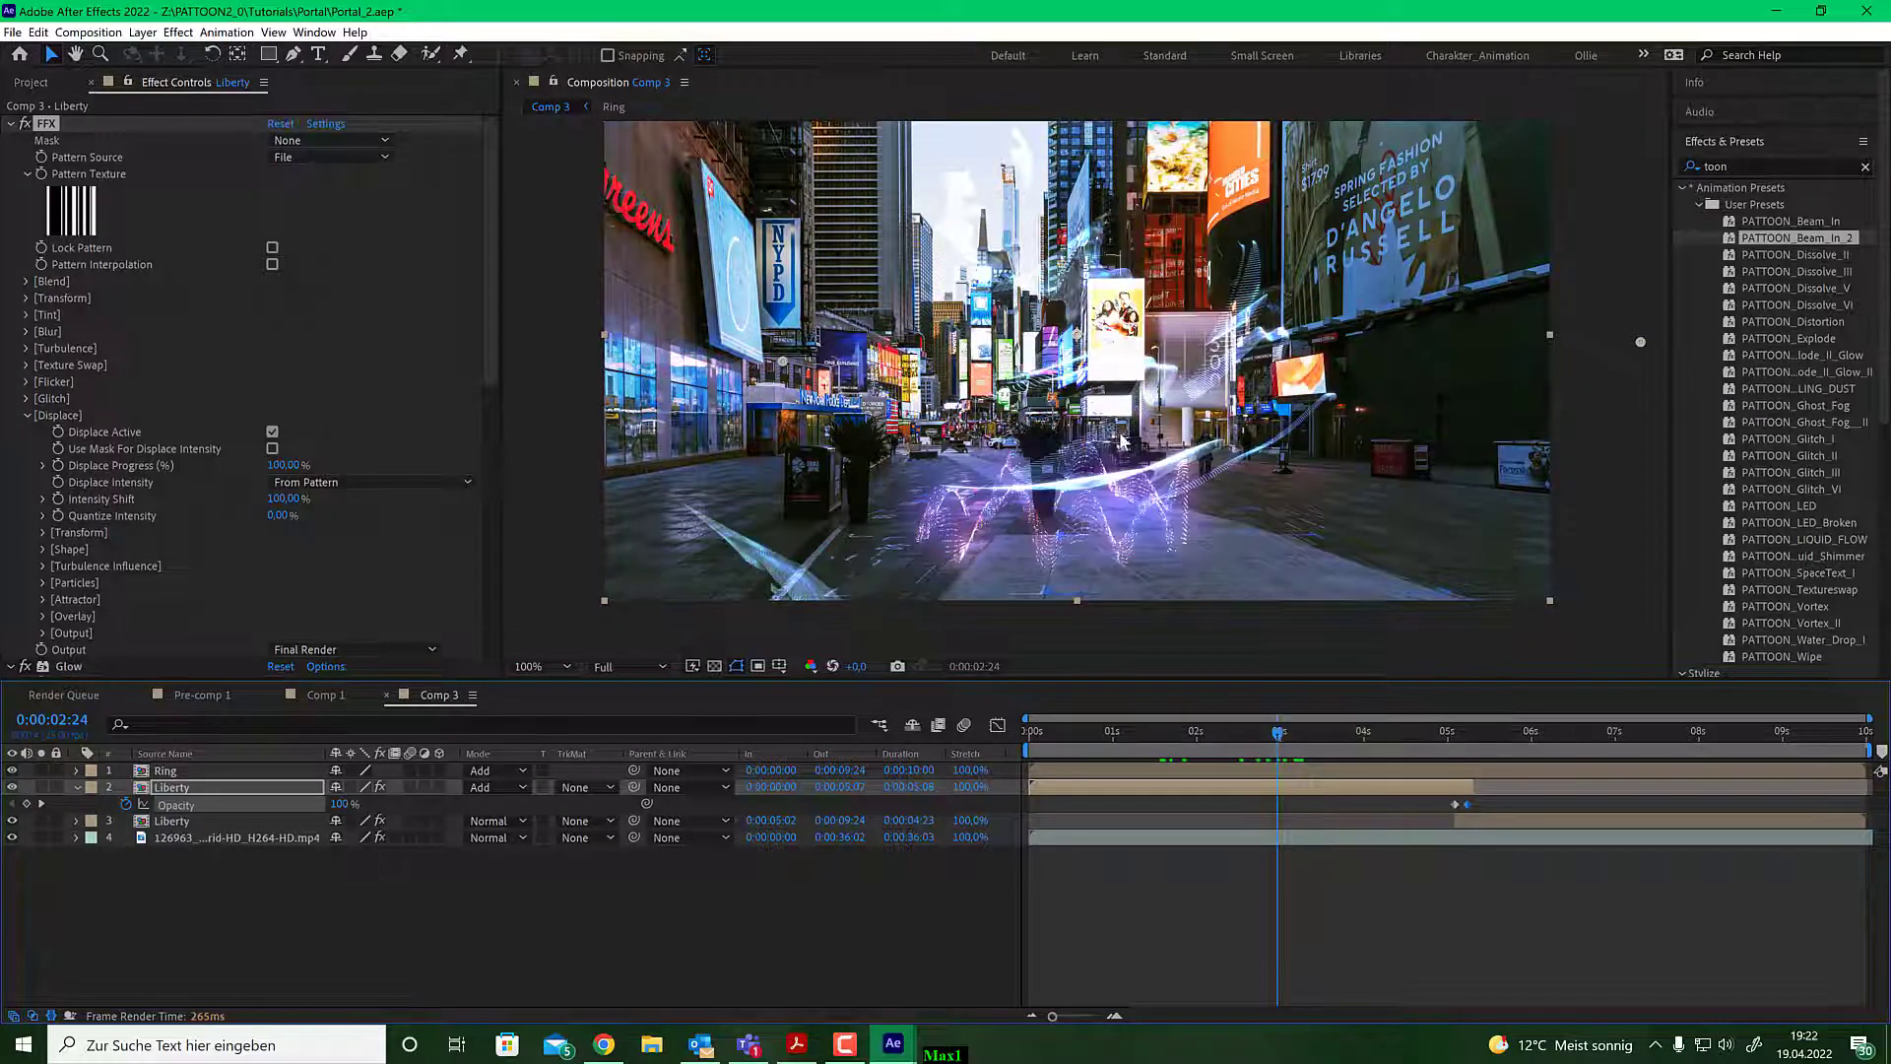
mouse_move(1278, 740)
mouse_down()
mouse_move(1438, 731)
mouse_move(1260, 730)
mouse_move(1293, 730)
mouse_up()
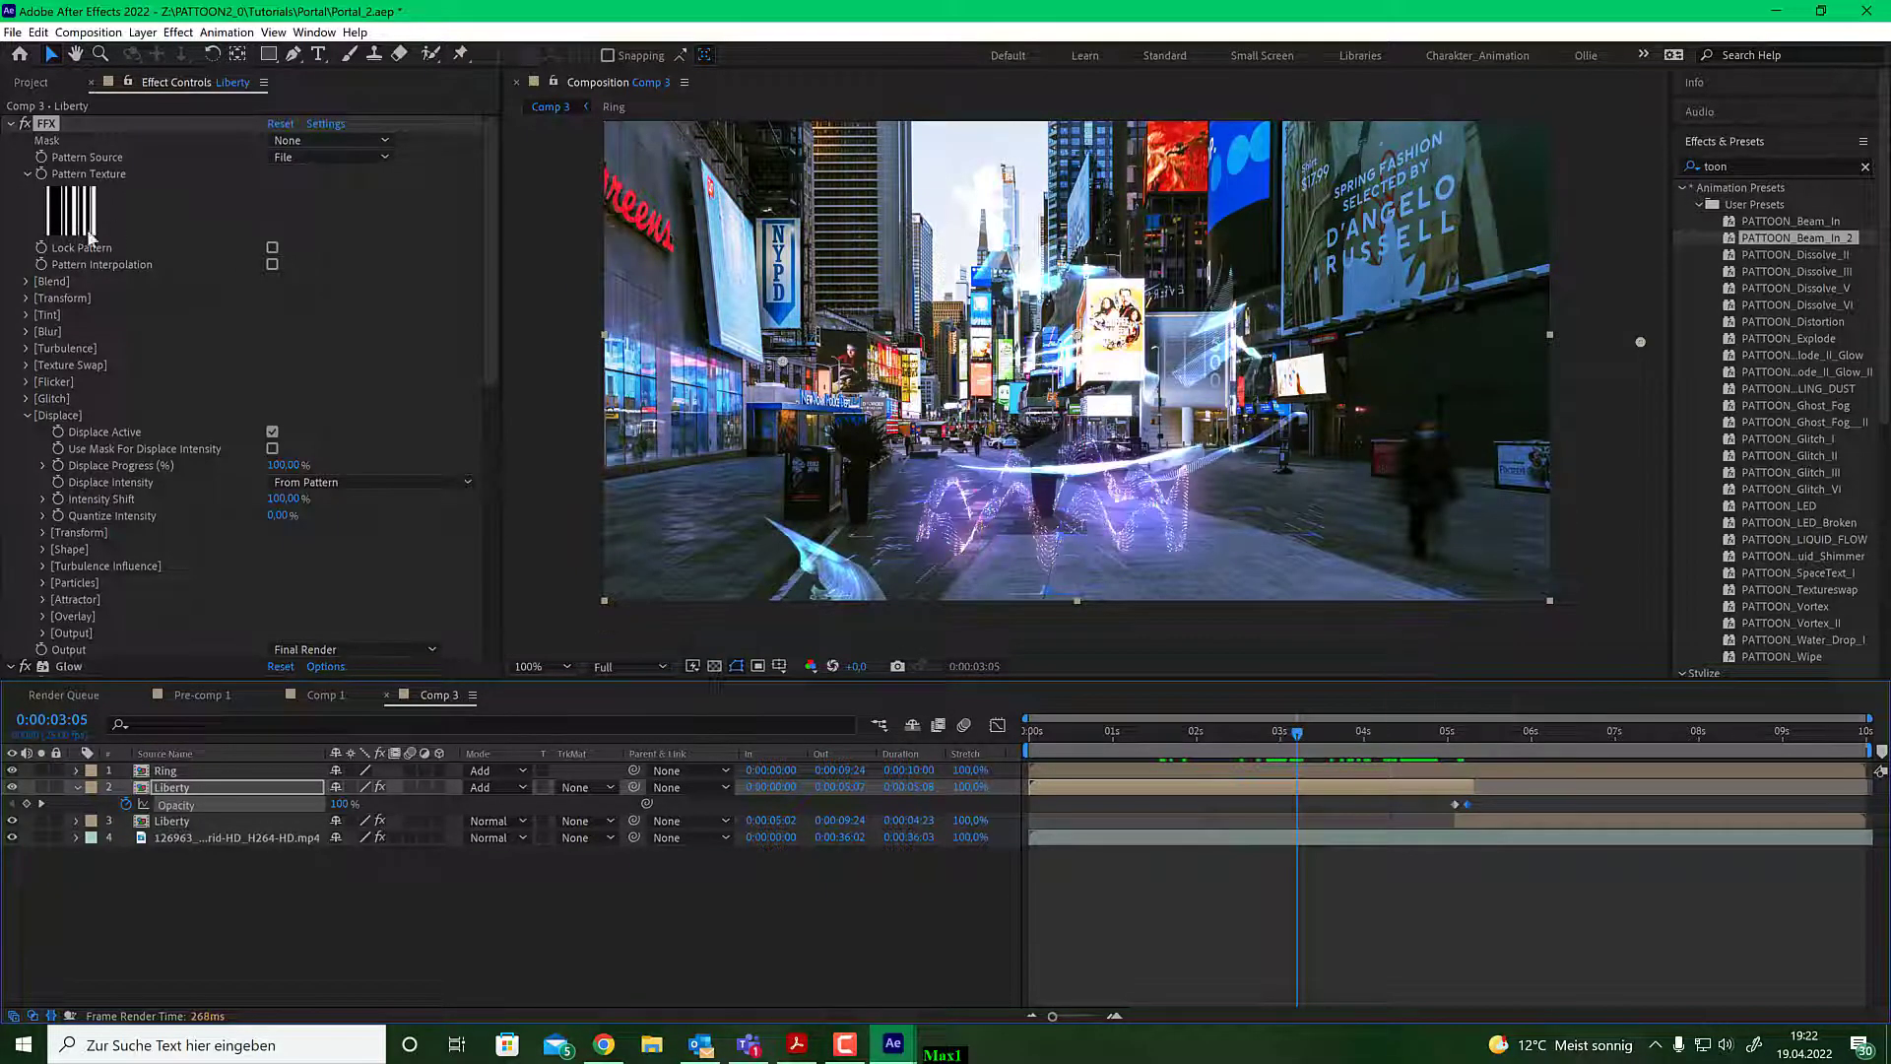
drag(1300, 741, 1277, 734)
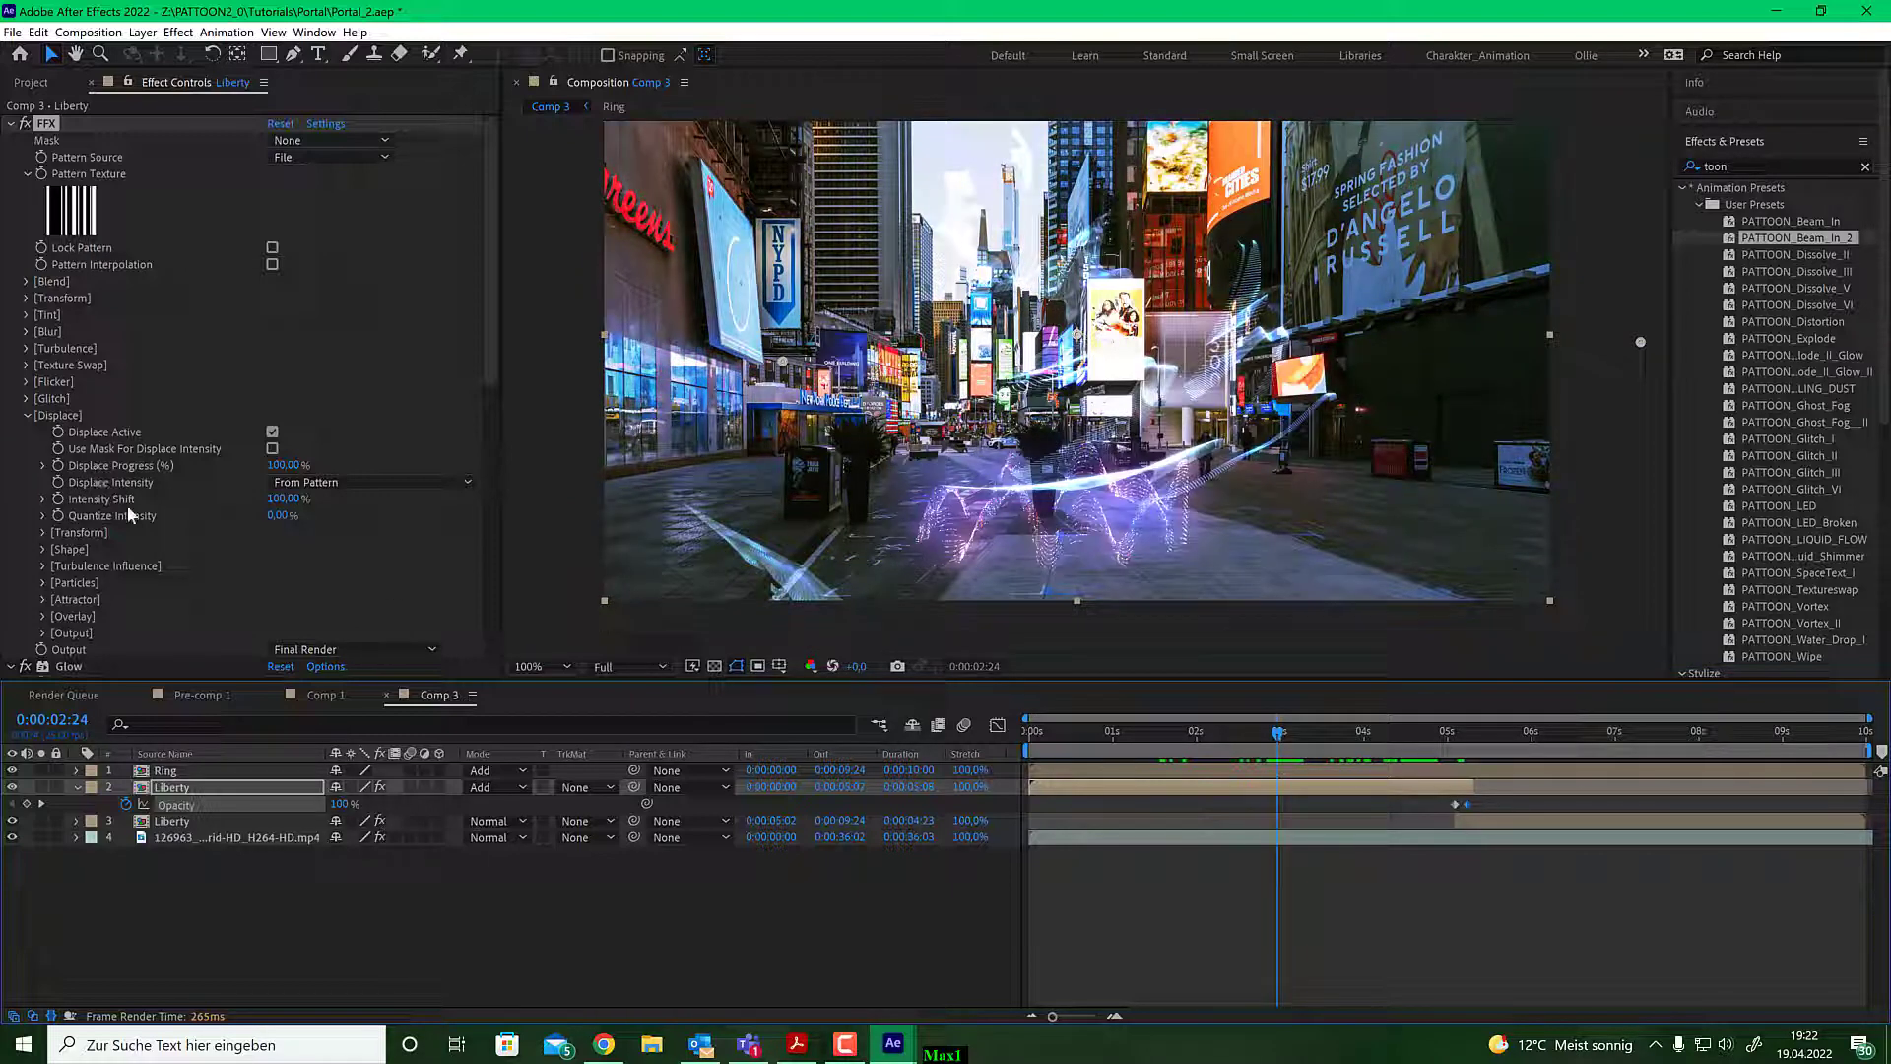
Show the upper Liberty layer's keyframed properties, expand the Displace Turbulence Influence settings, and review the beam-in from 0:00:00:00 to 0:00:01:22.
scroll(186, 582, down, 3)
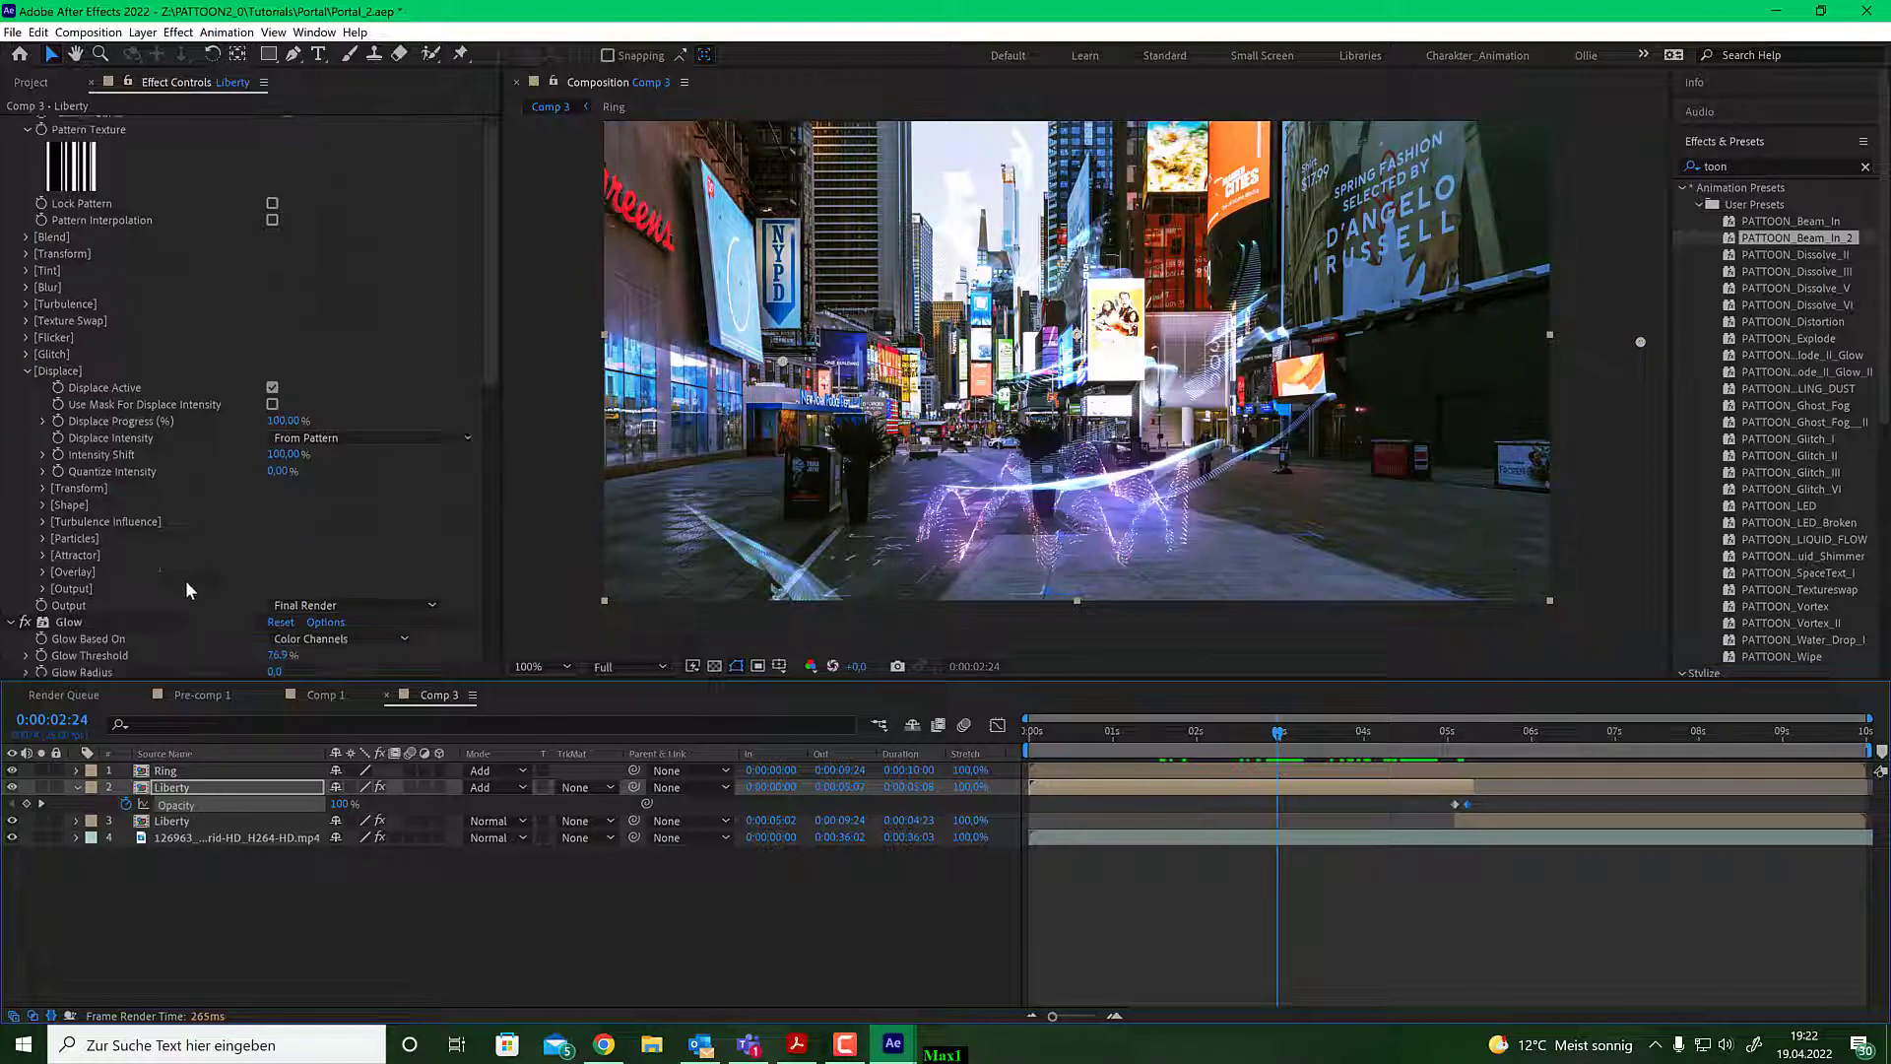
click(1255, 788)
key(u)
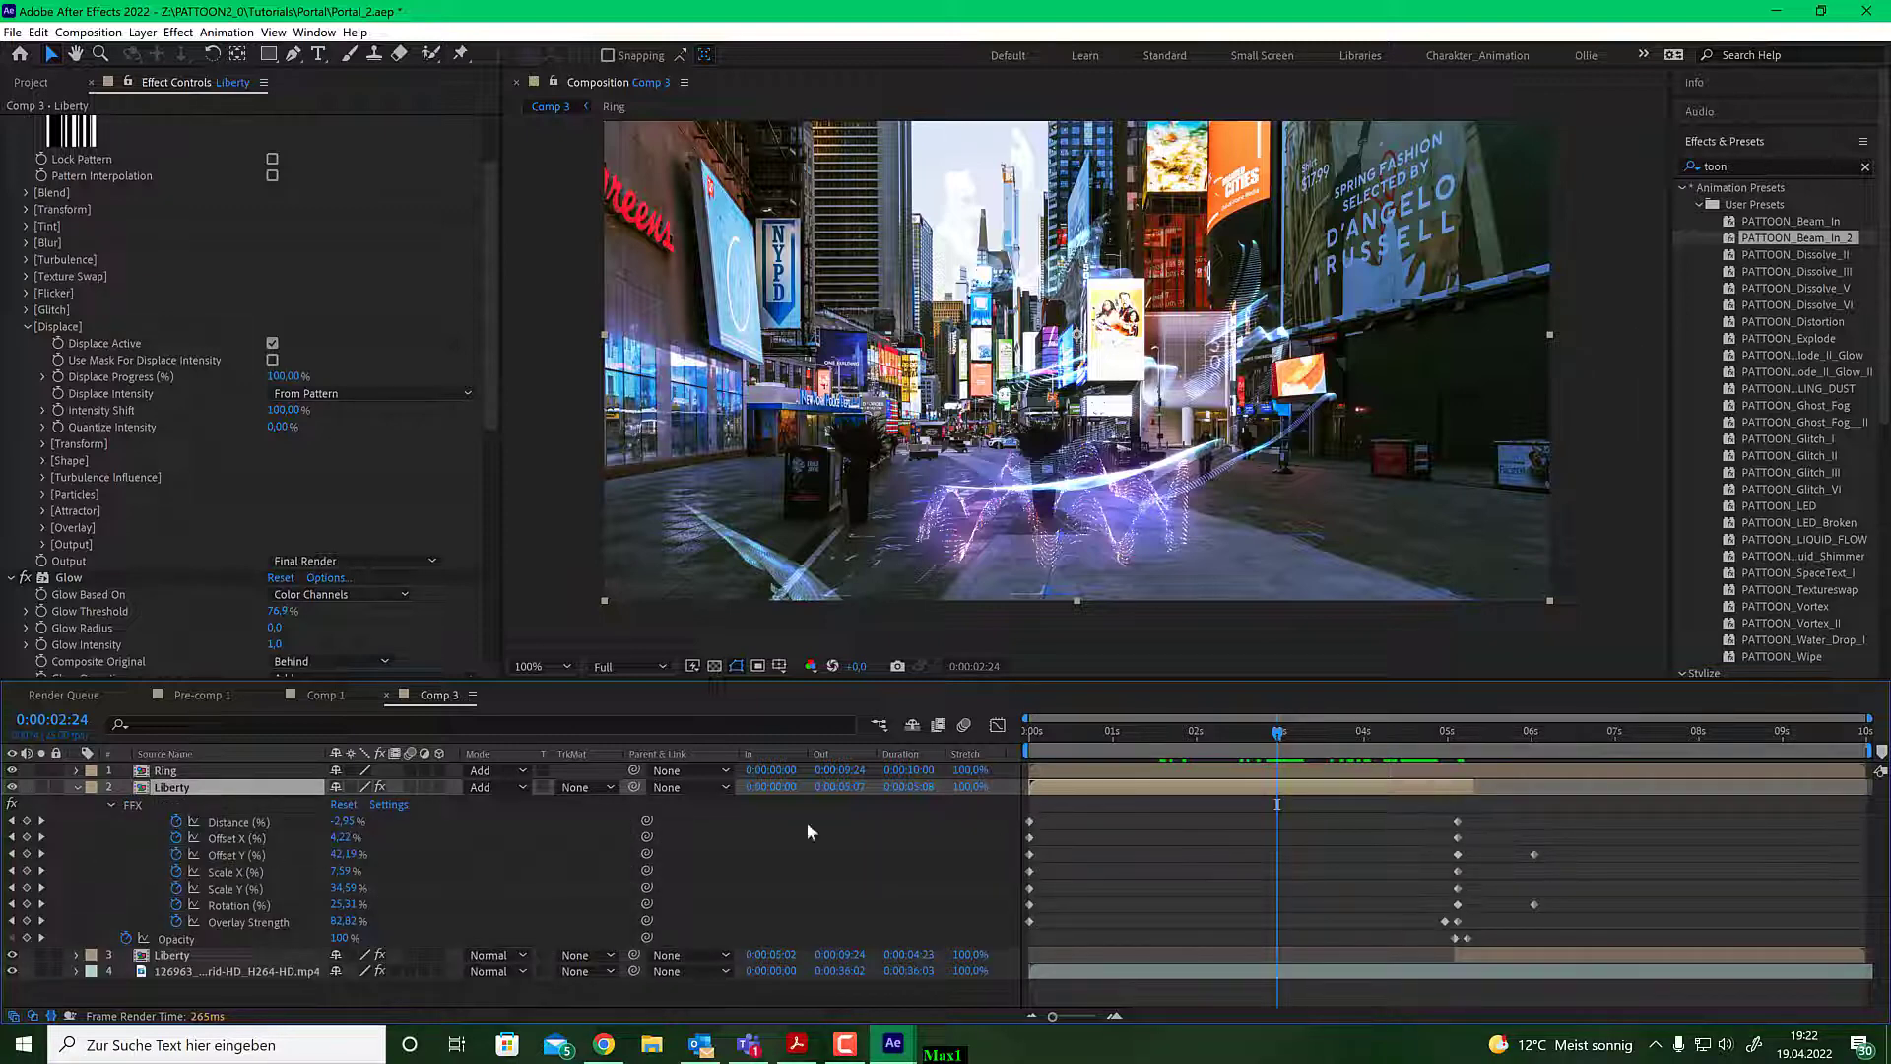
click(1022, 744)
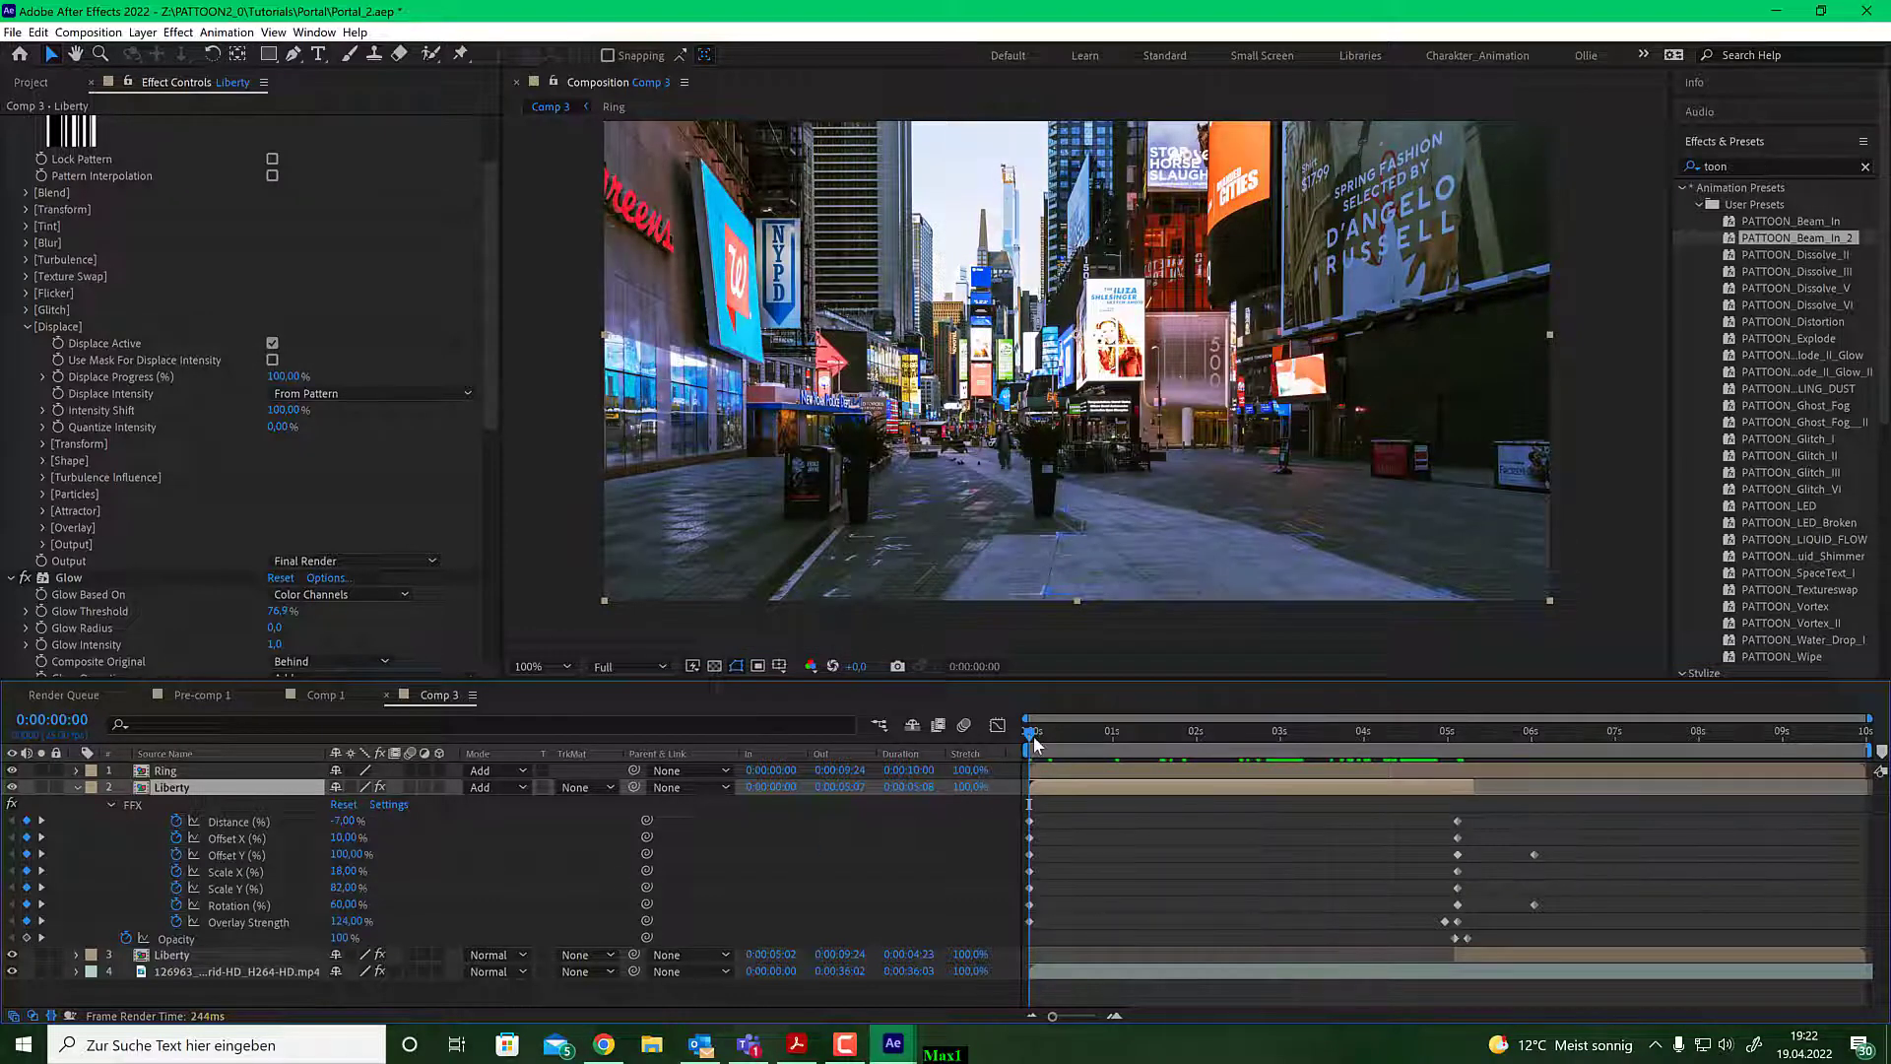
drag(1132, 745, 879, 742)
click(44, 476)
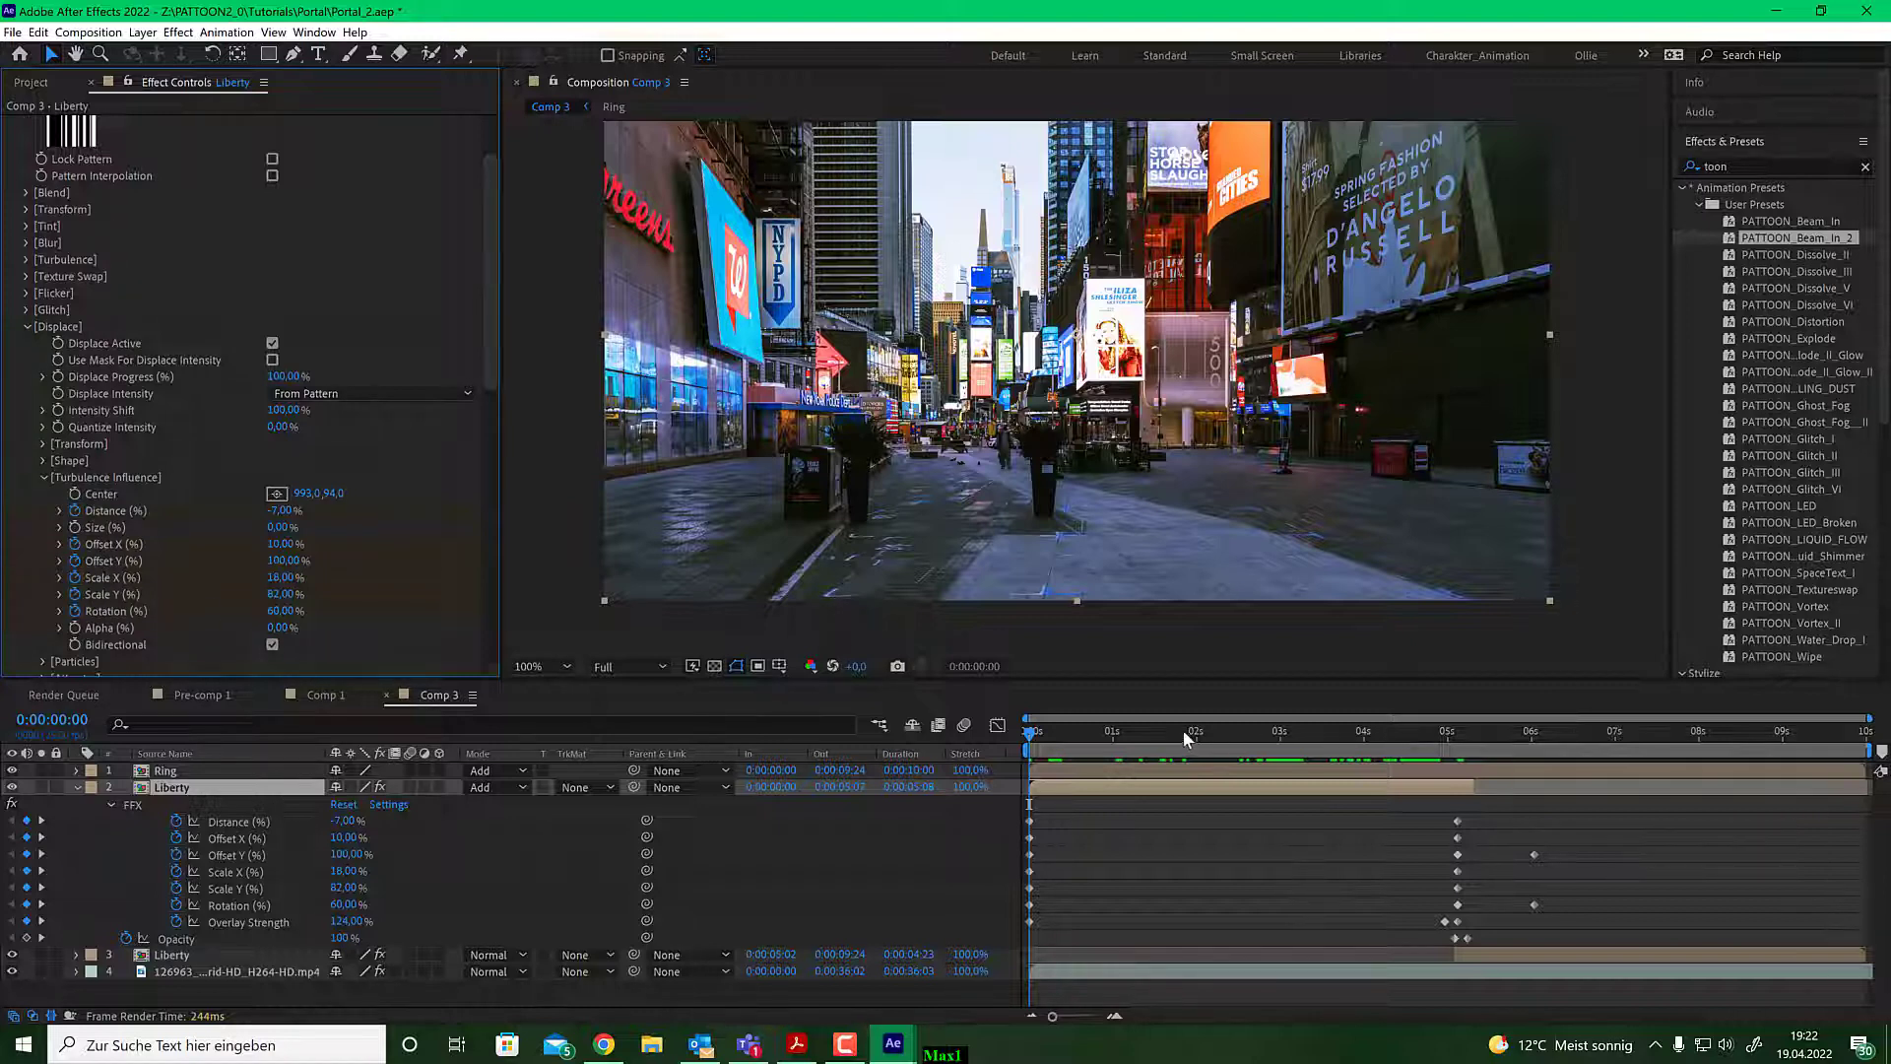
mouse_move(1184, 730)
mouse_down()
mouse_move(1105, 736)
mouse_move(1215, 735)
mouse_move(1184, 738)
mouse_up()
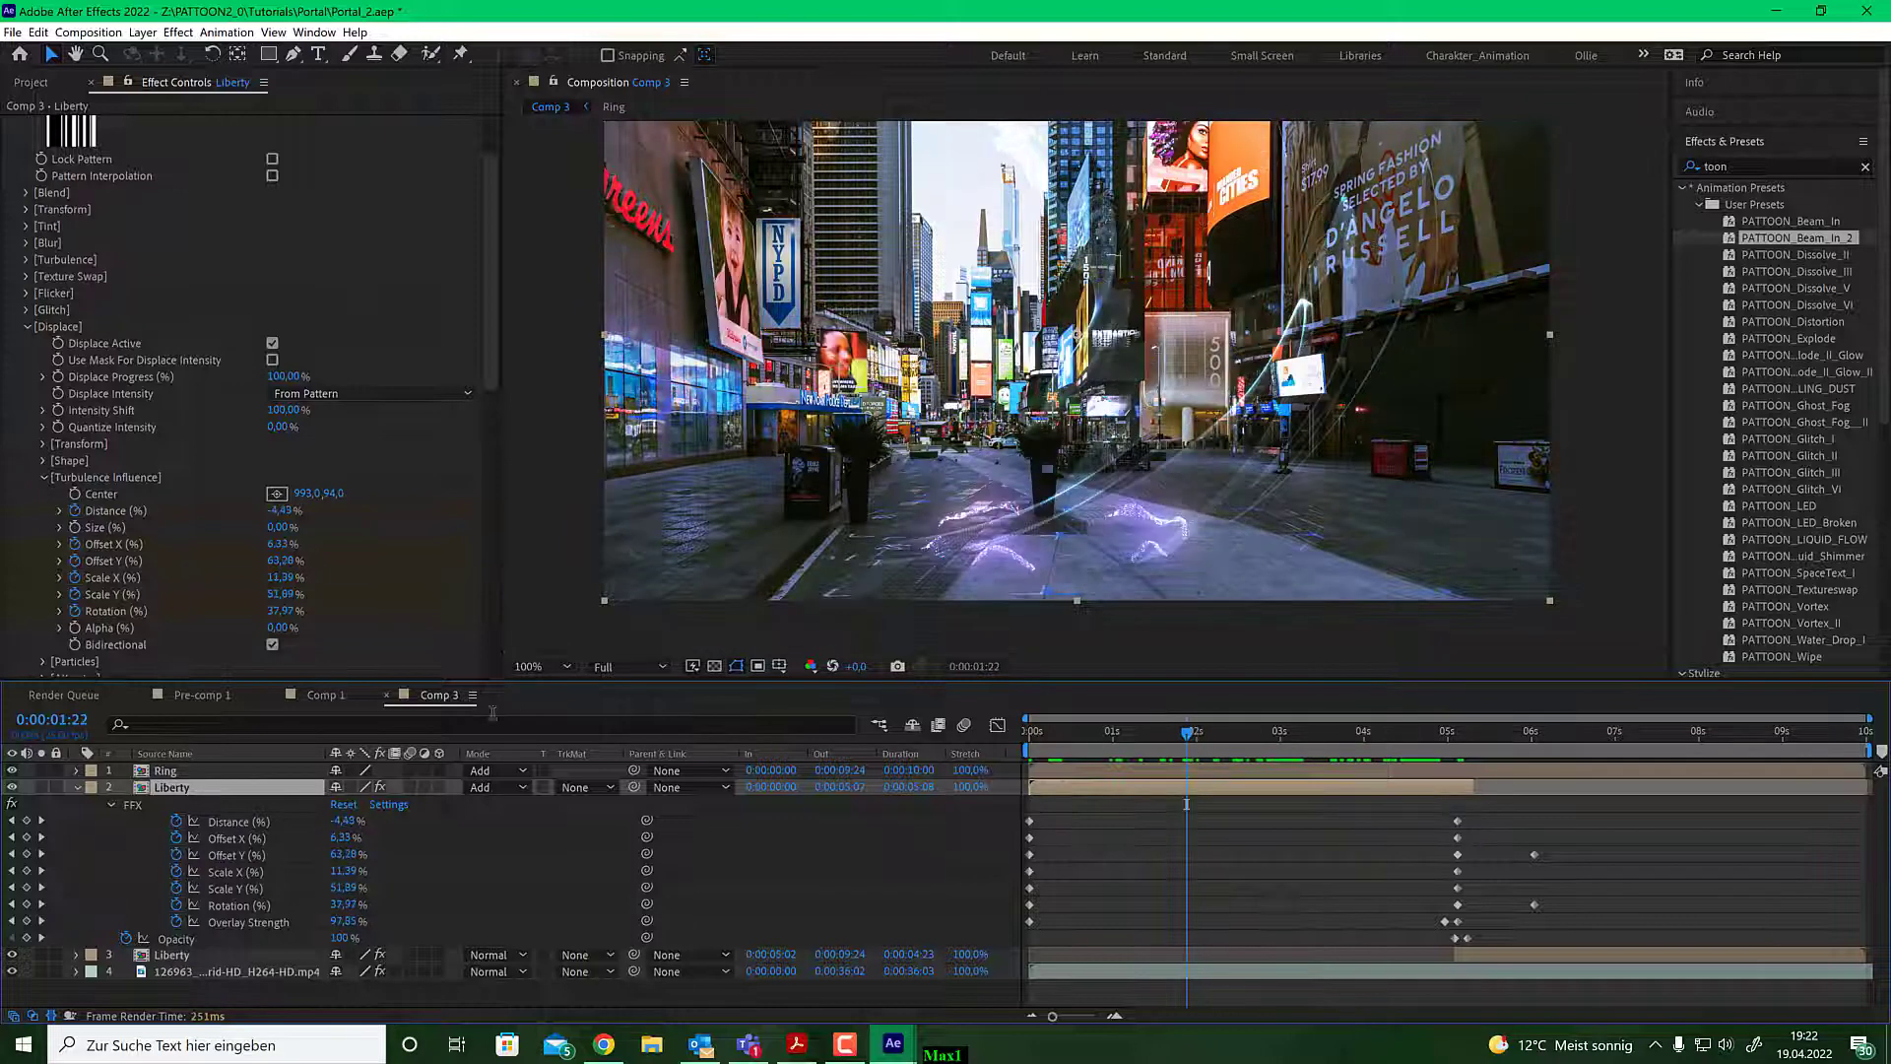
Try moving the Turbulence Influence Center to about 1608, 827 at 0:00:01:22.
click(280, 496)
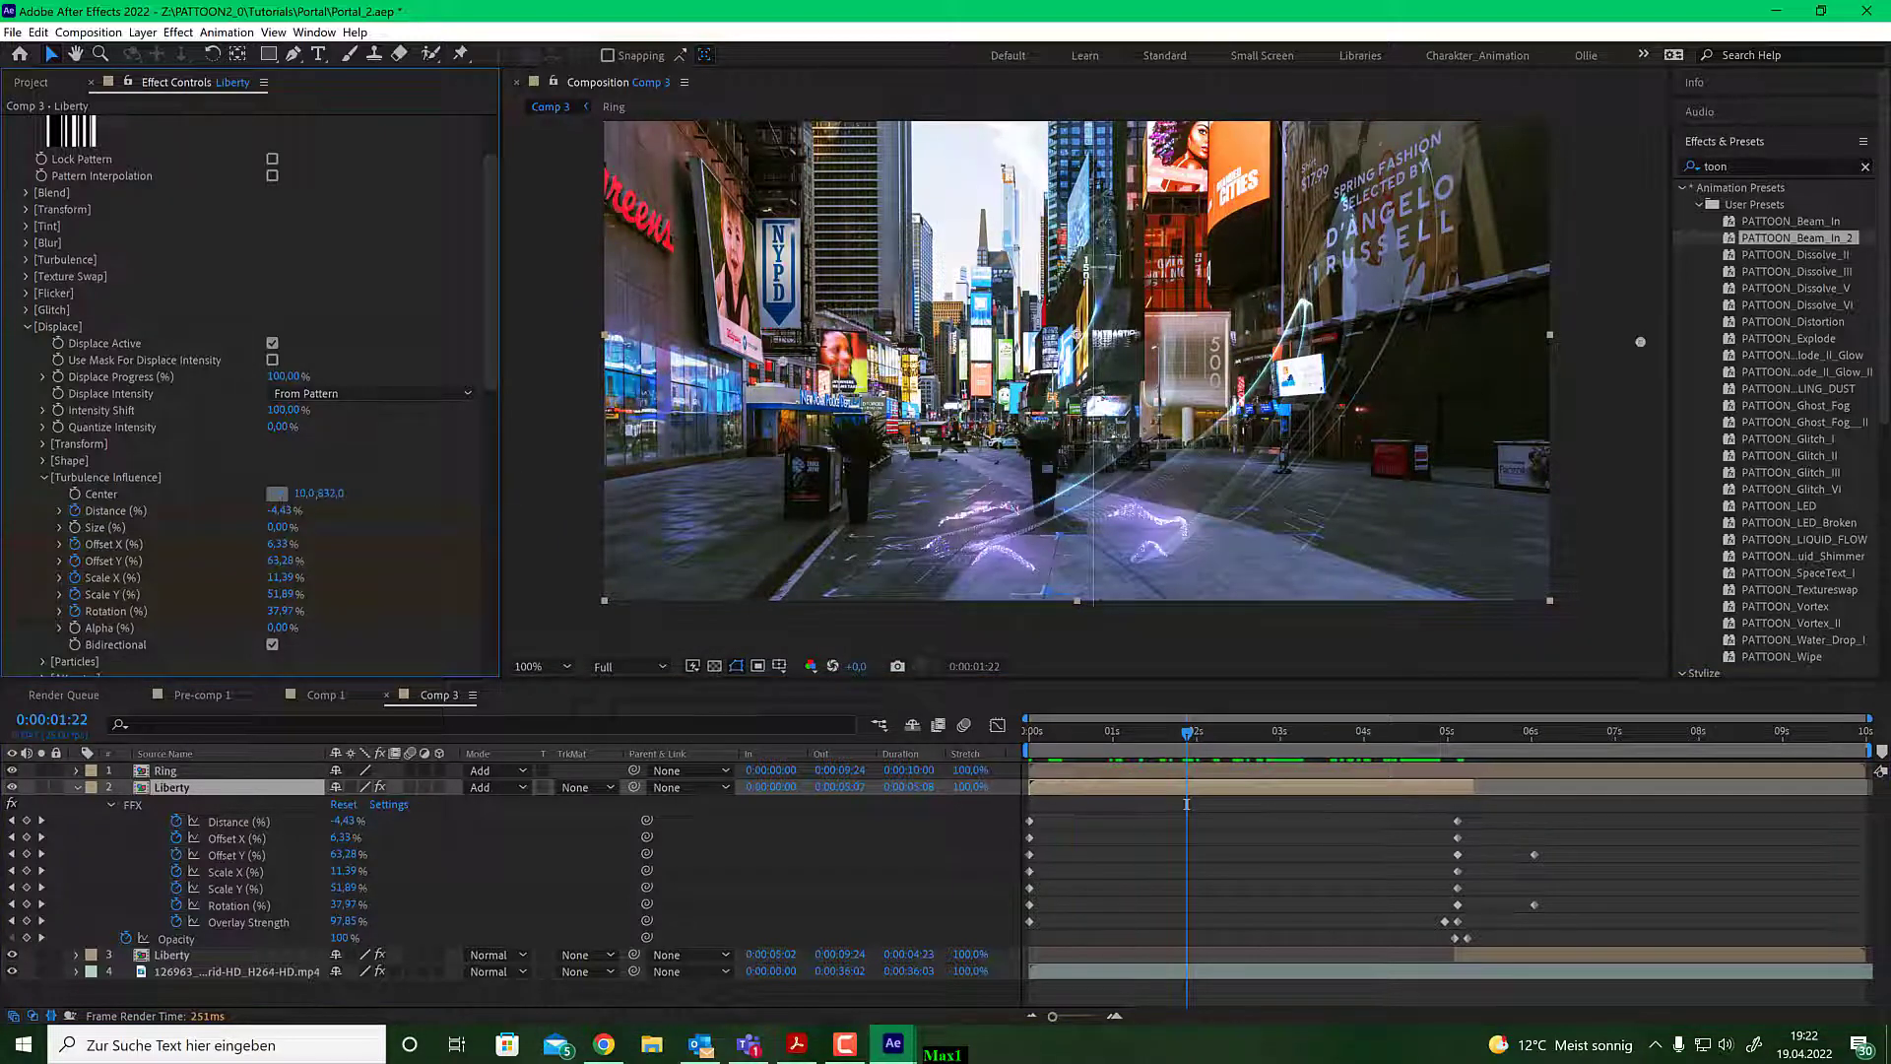
click(1640, 342)
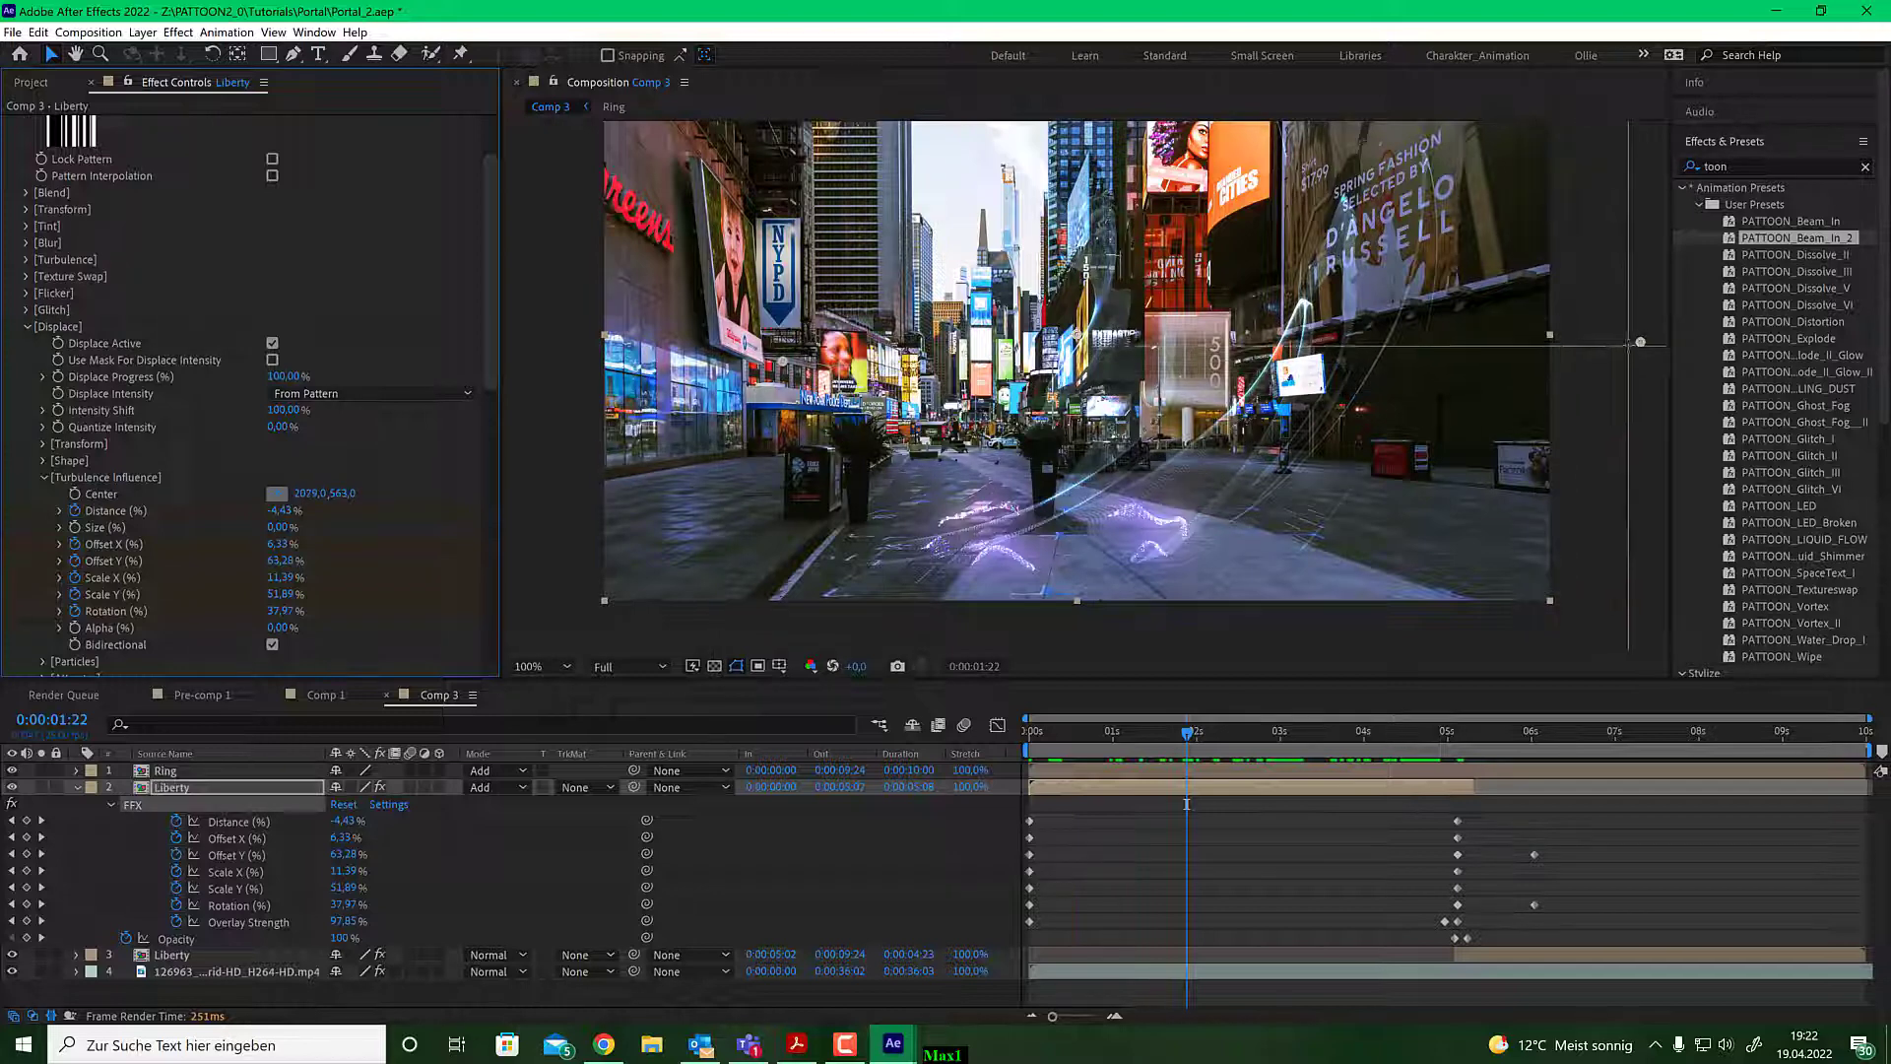
drag(1625, 362, 1396, 475)
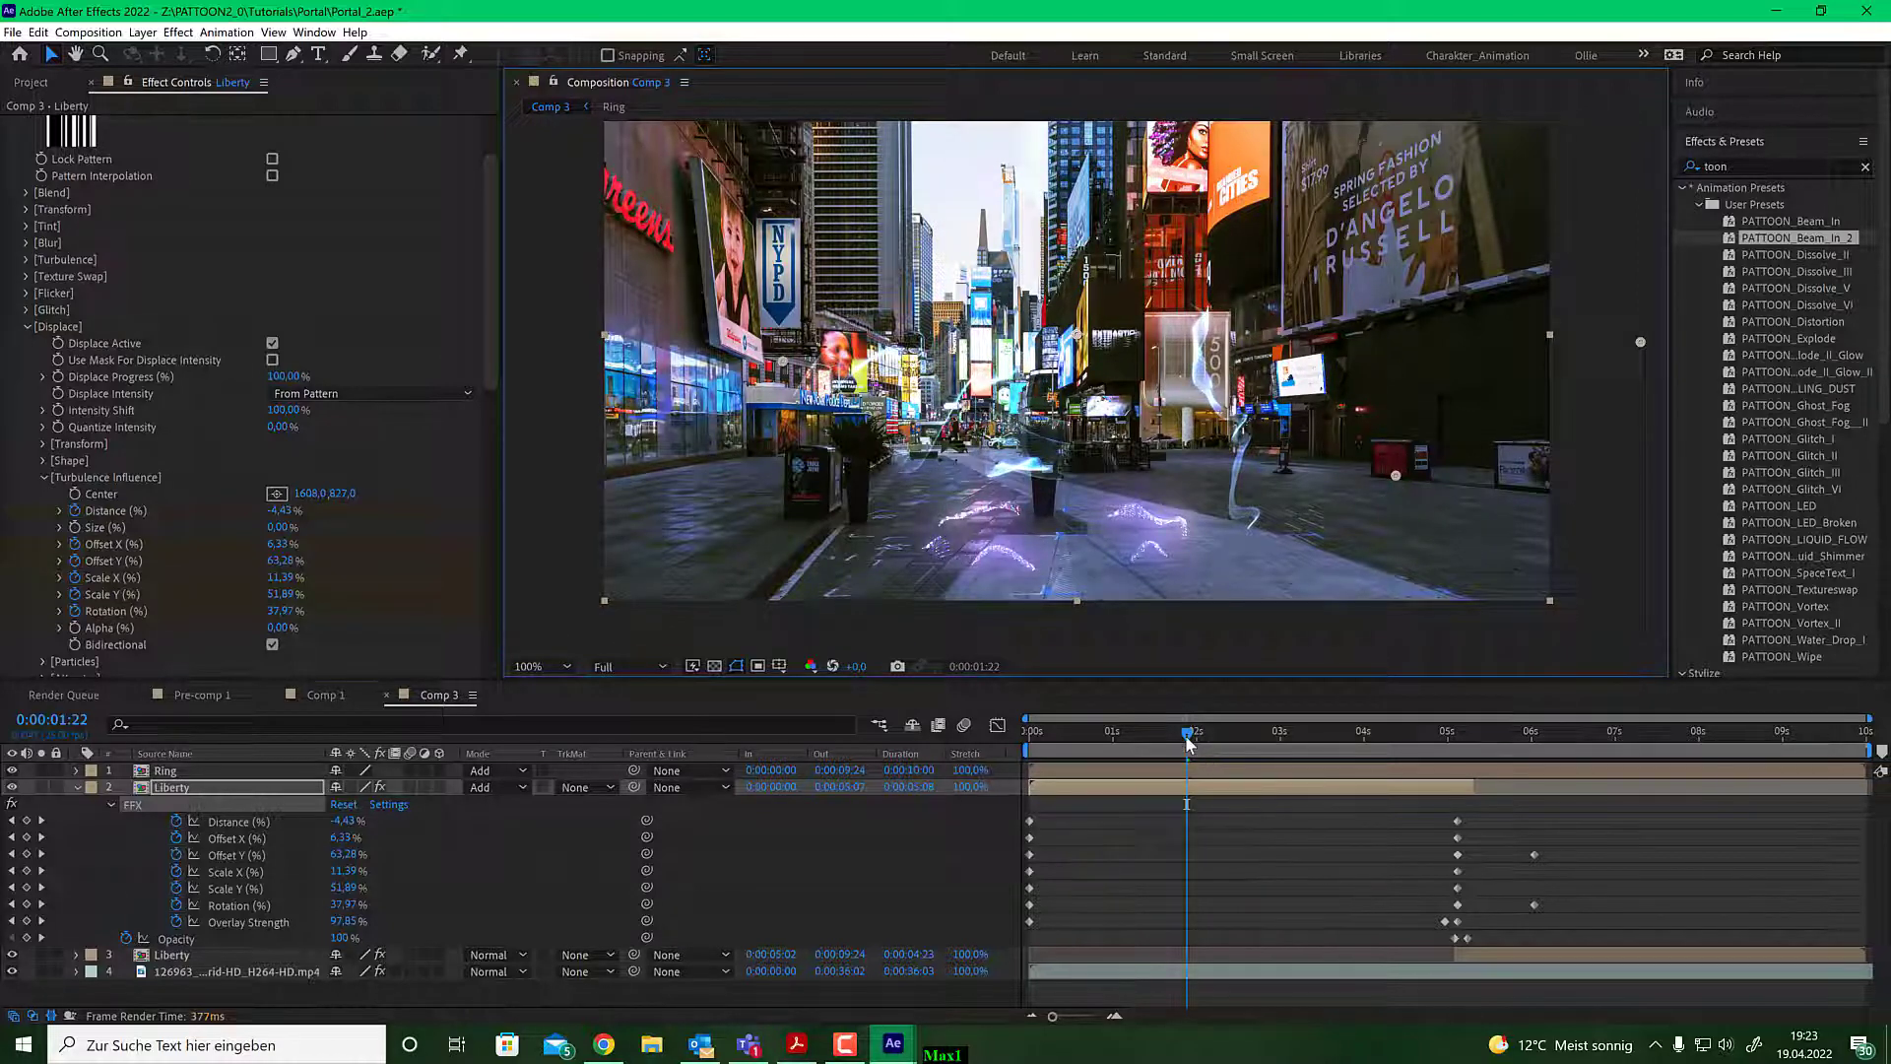
At 0:00:03:06, reposition the Turbulence Influence Center beyond the right edge of the frame, at about 2526, 488.
drag(1187, 734, 1300, 737)
click(277, 493)
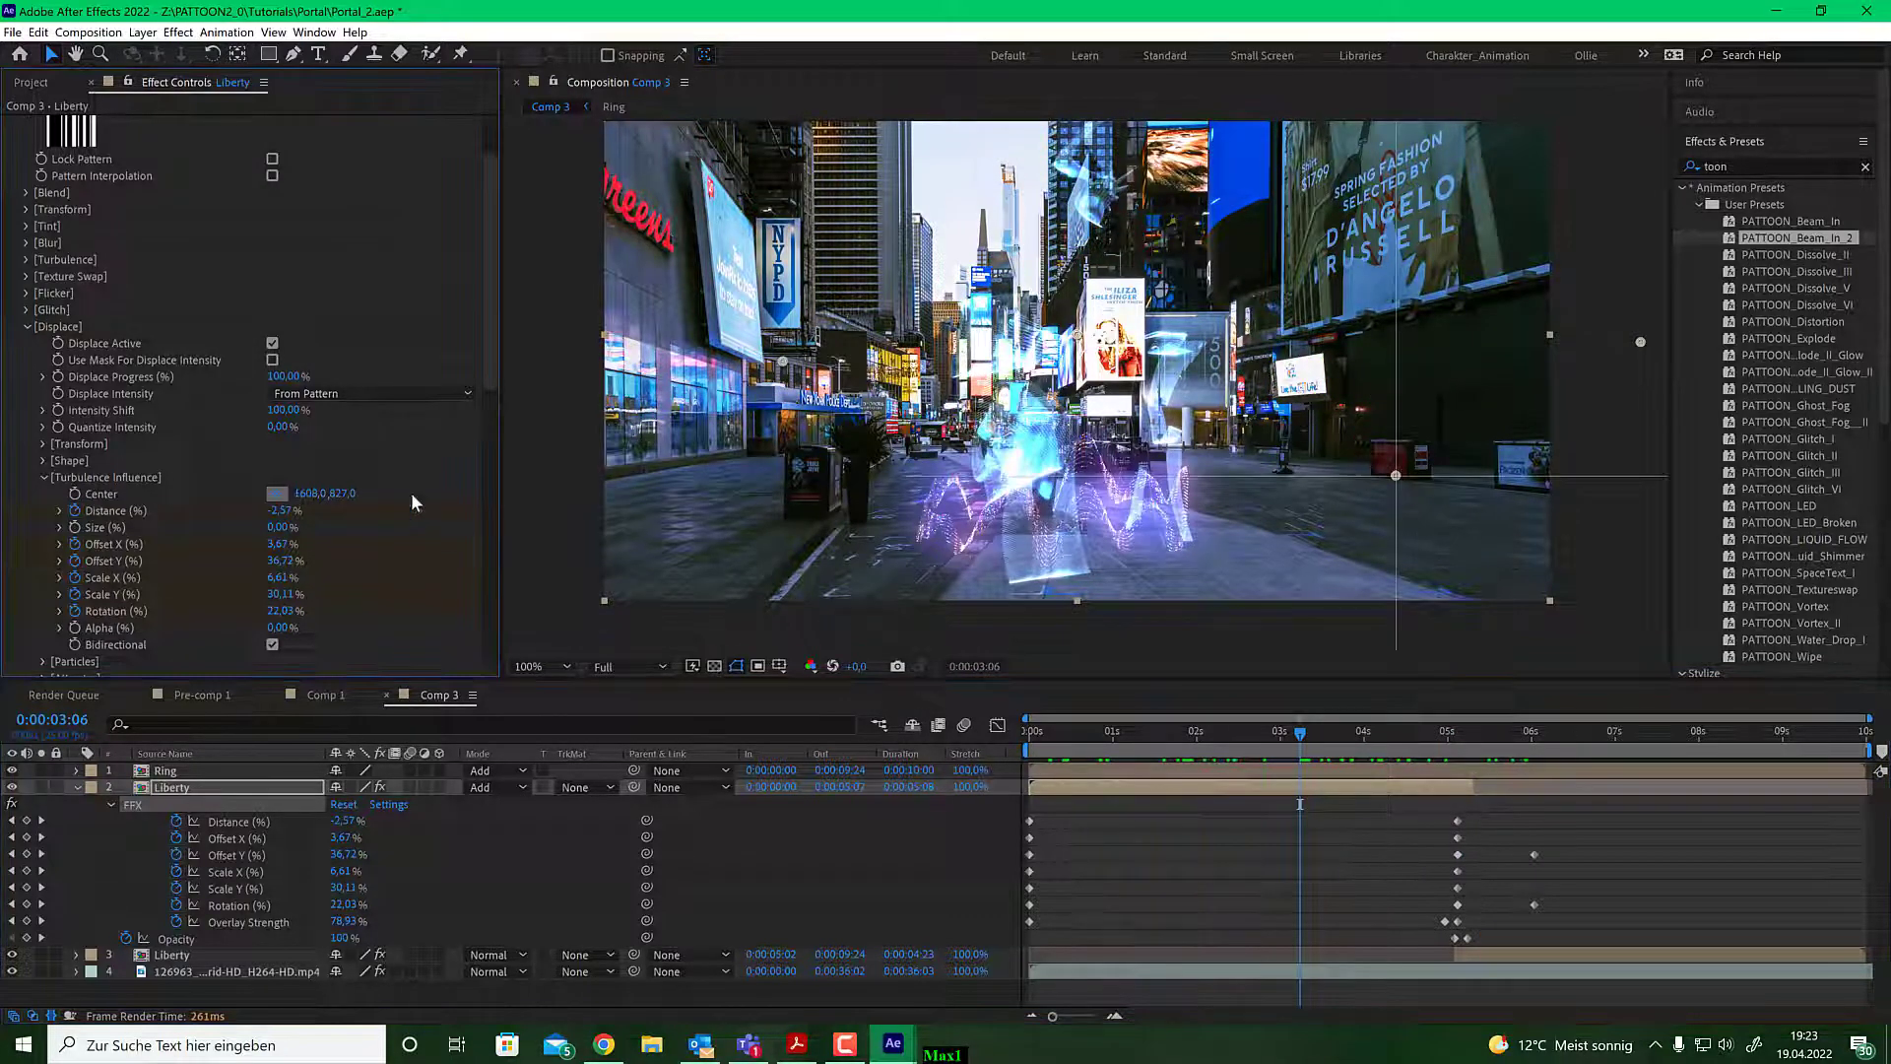
click(982, 450)
drag(982, 450, 960, 570)
drag(1036, 640, 1099, 660)
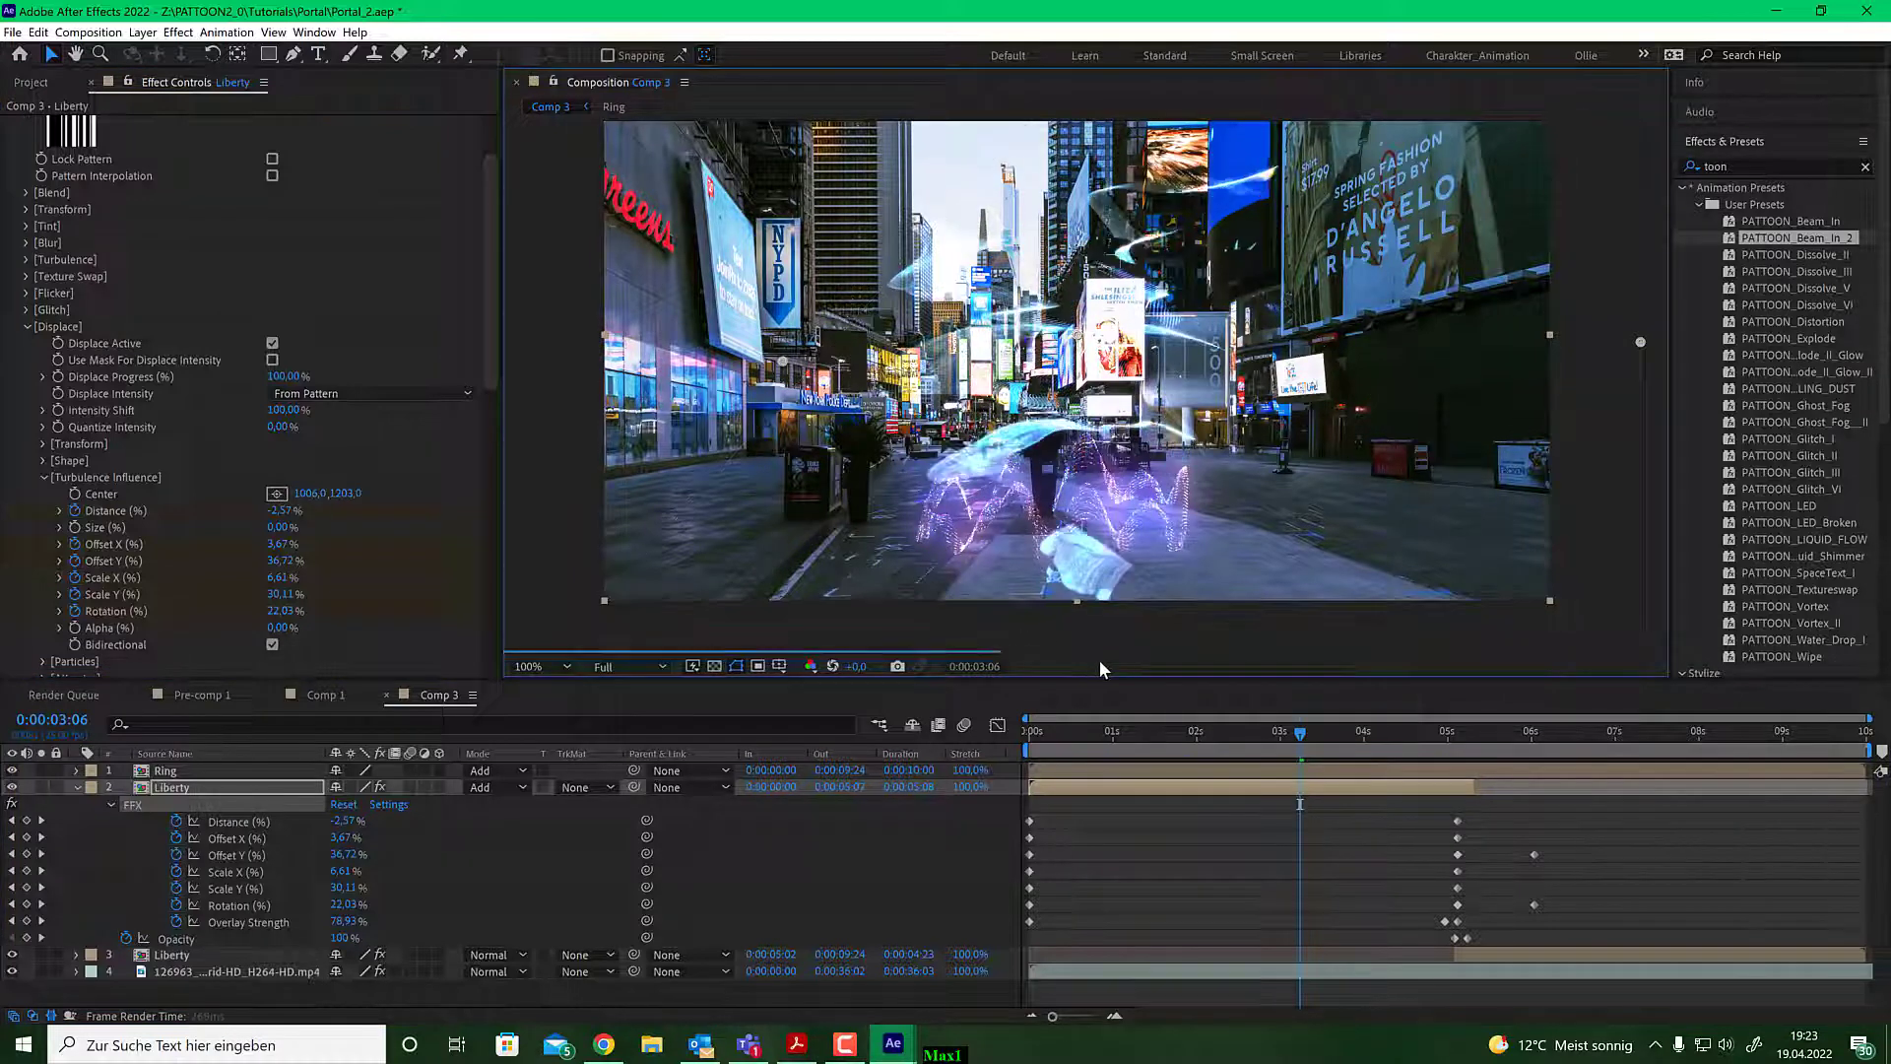
drag(1093, 524, 1465, 344)
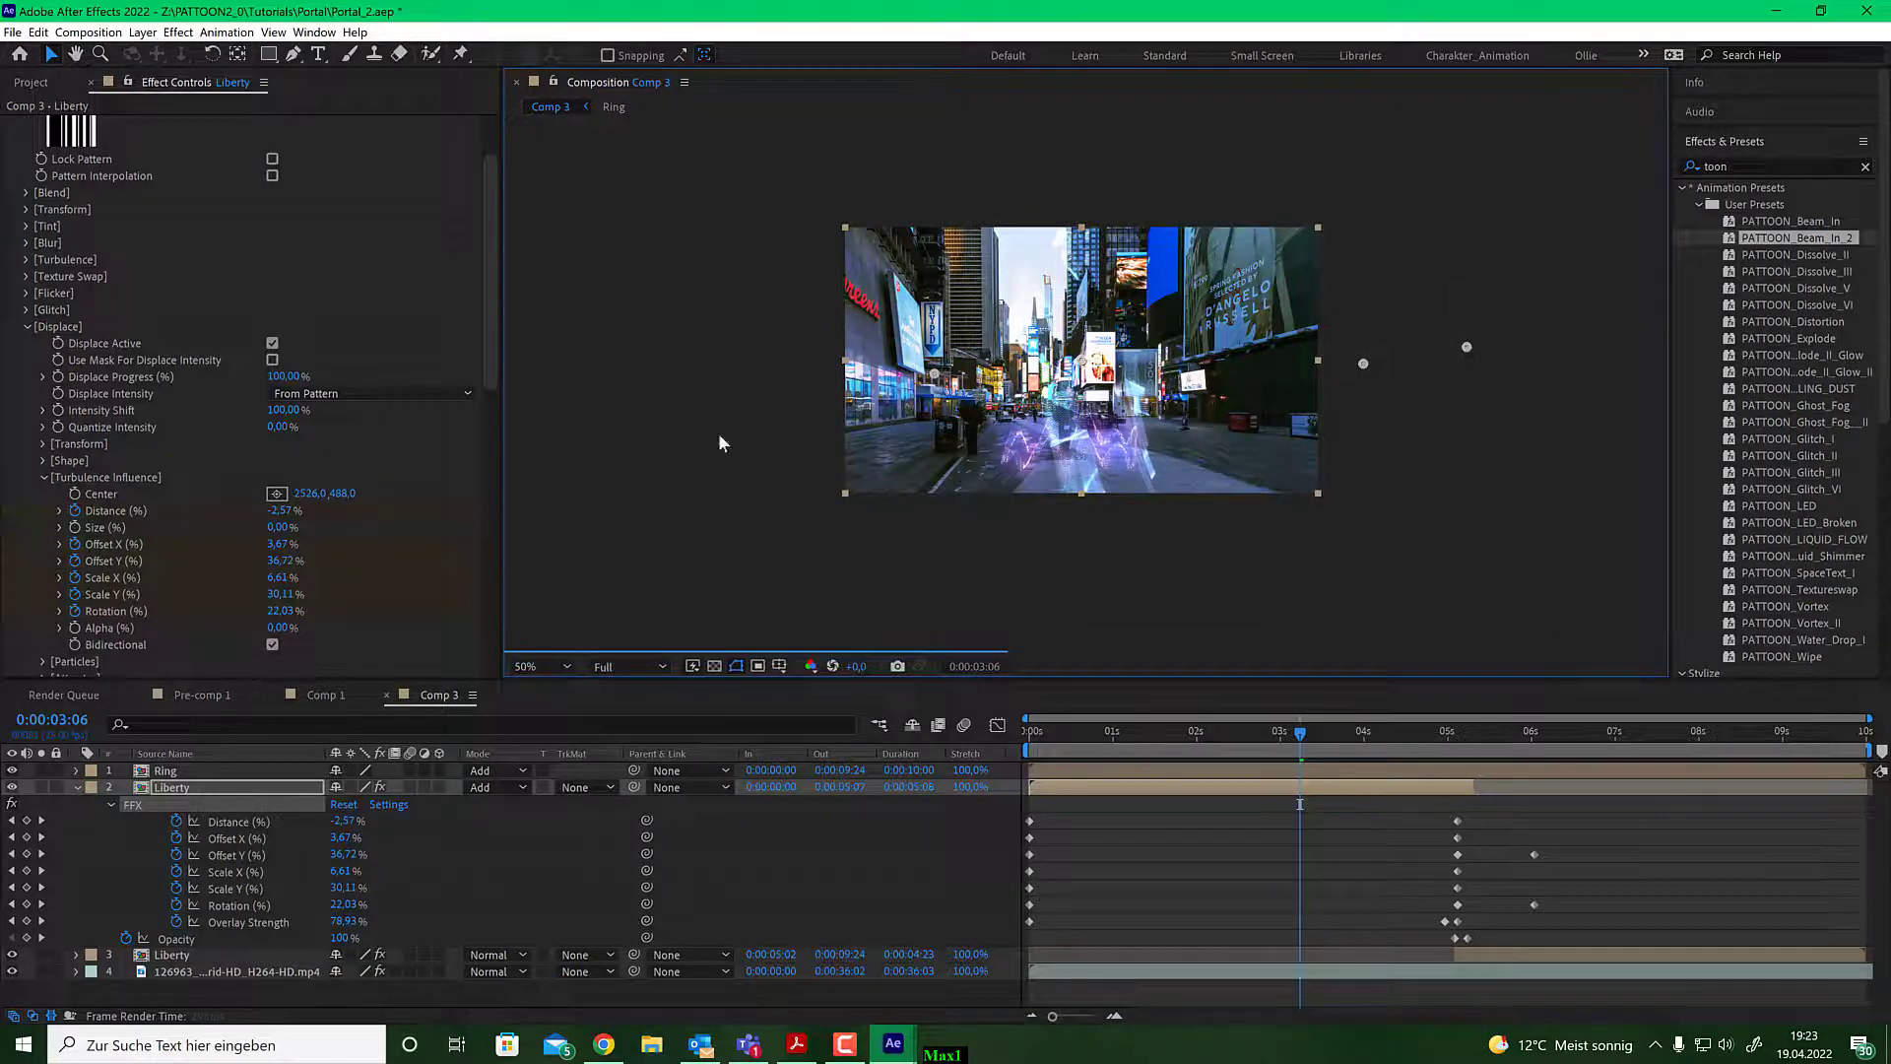
Test a Turbulence Influence Size of 98%, inspect the particles up close, and reset the Size to 0%.
drag(304, 527, 366, 523)
scroll(1011, 465, up, 3)
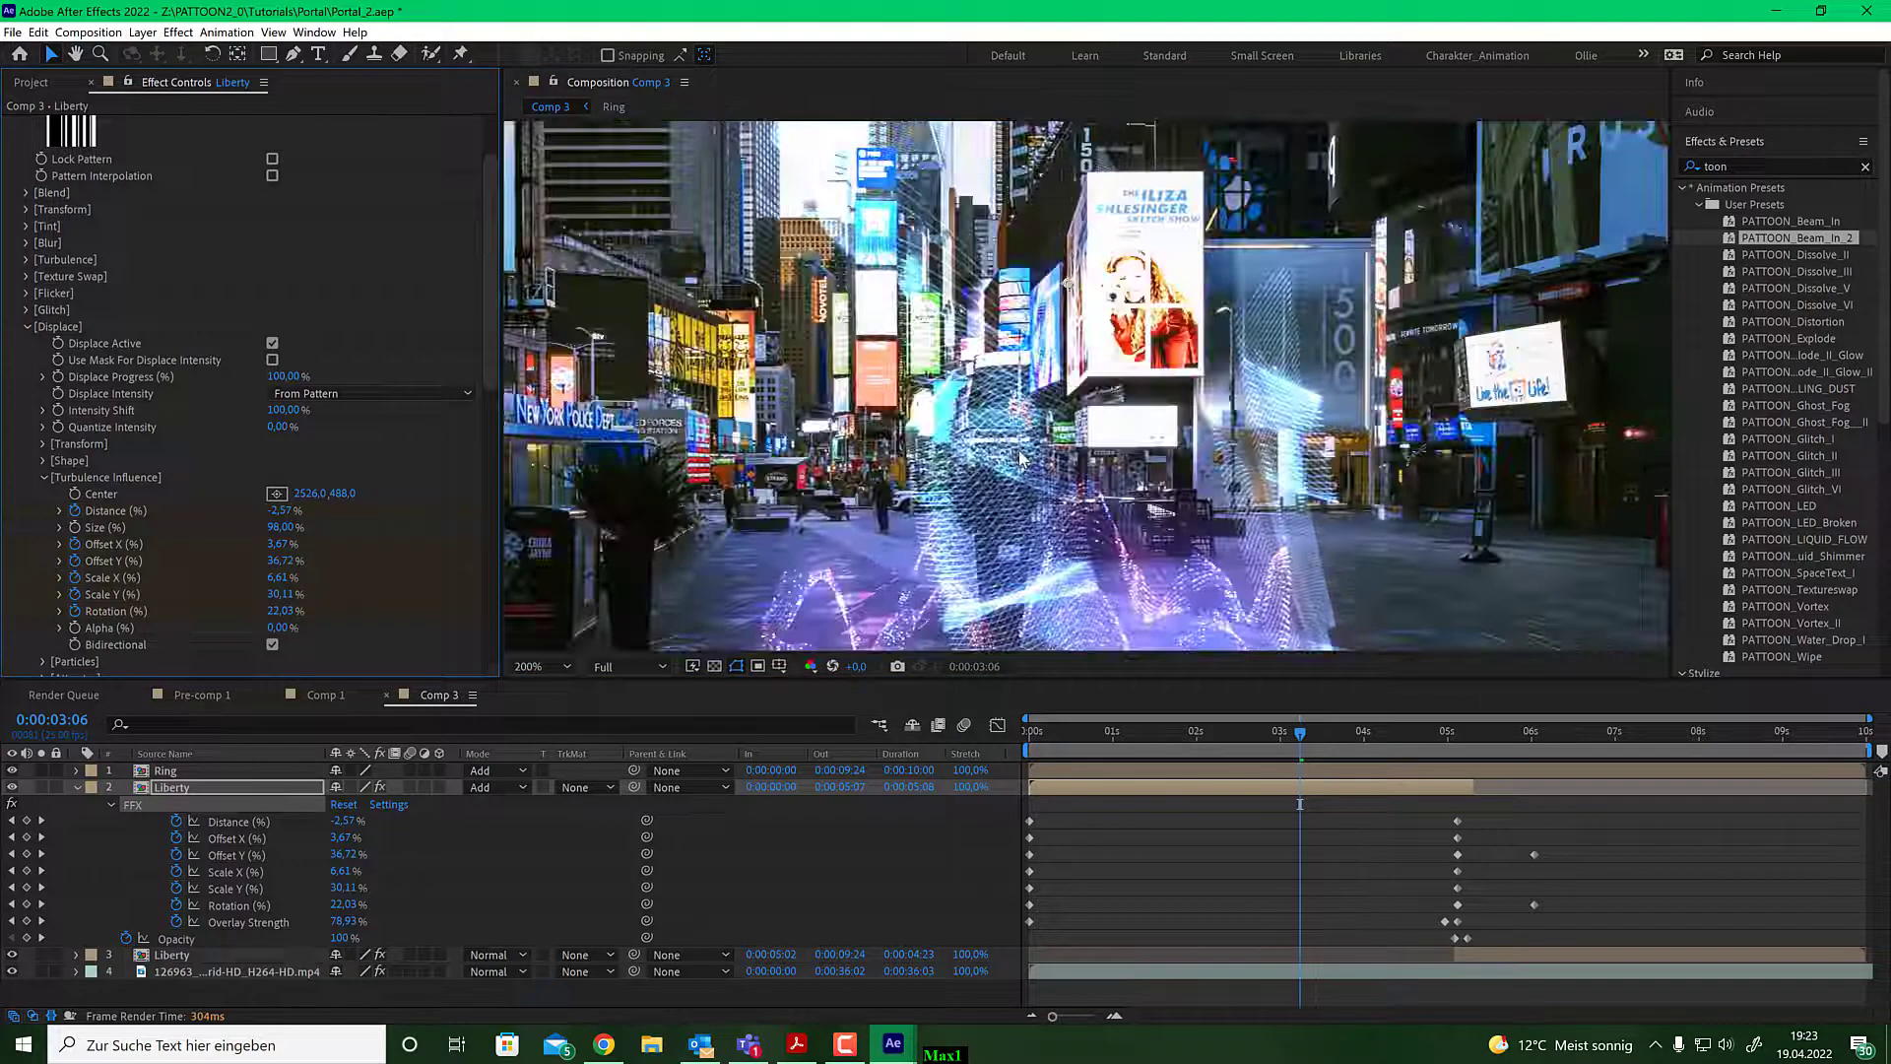
scroll(1011, 464, down, 1)
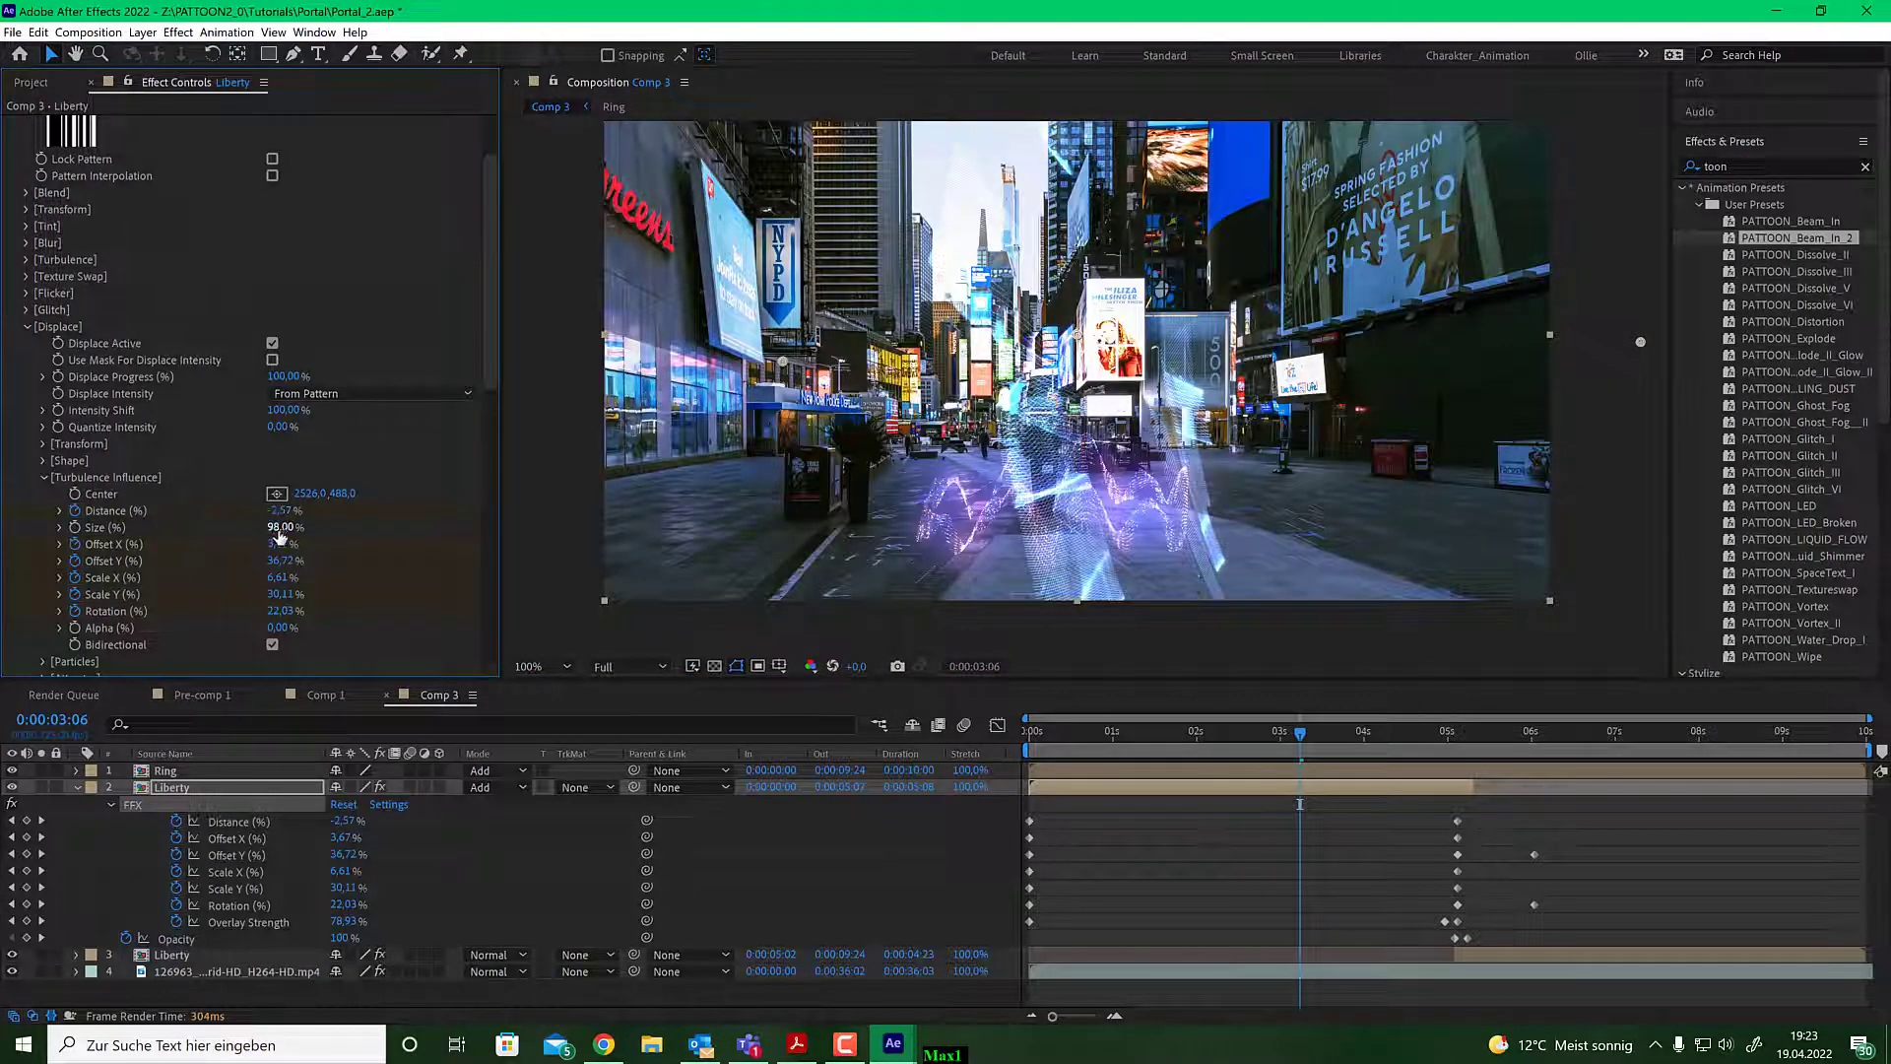
drag(345, 527, 275, 537)
text(0)
key(Return)
Set the FFX Turbulence Frequency to 58 Hz and Modulation to 34%, and preview the animation up to 0:00:03:06.
click(26, 259)
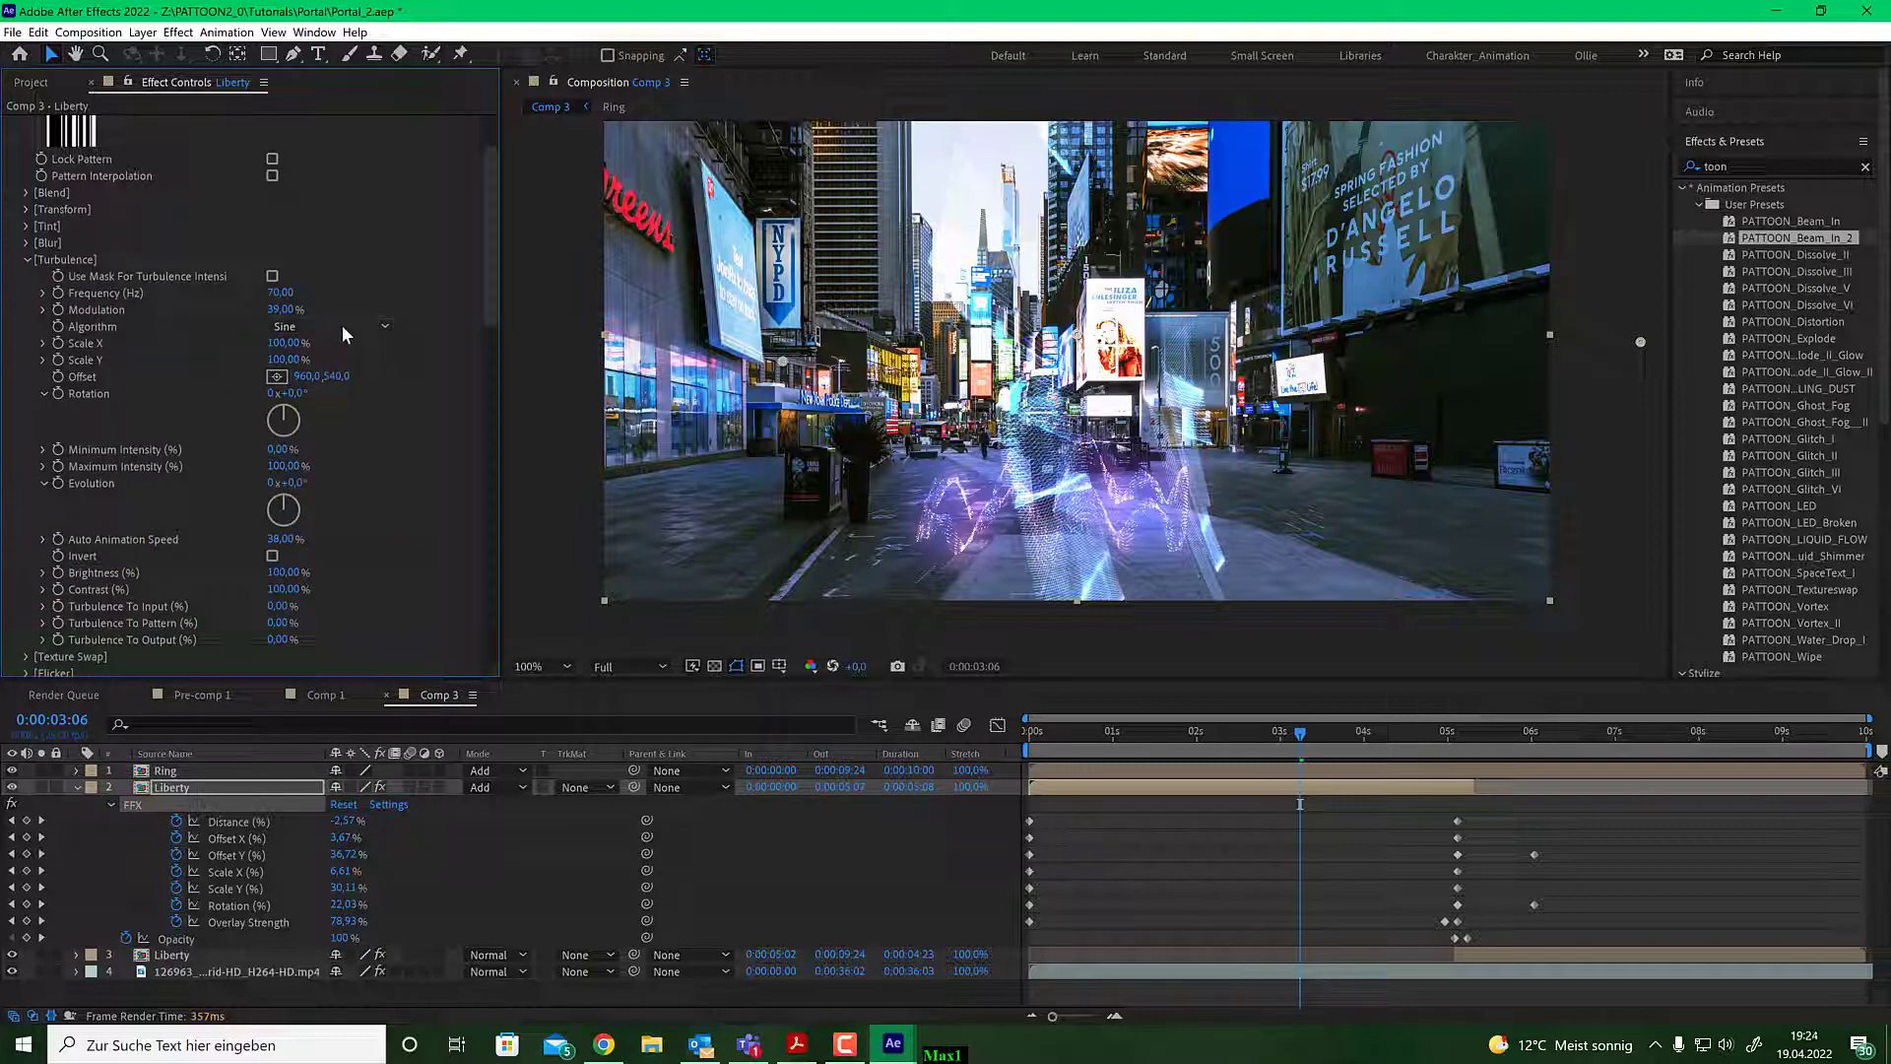
drag(301, 292, 325, 291)
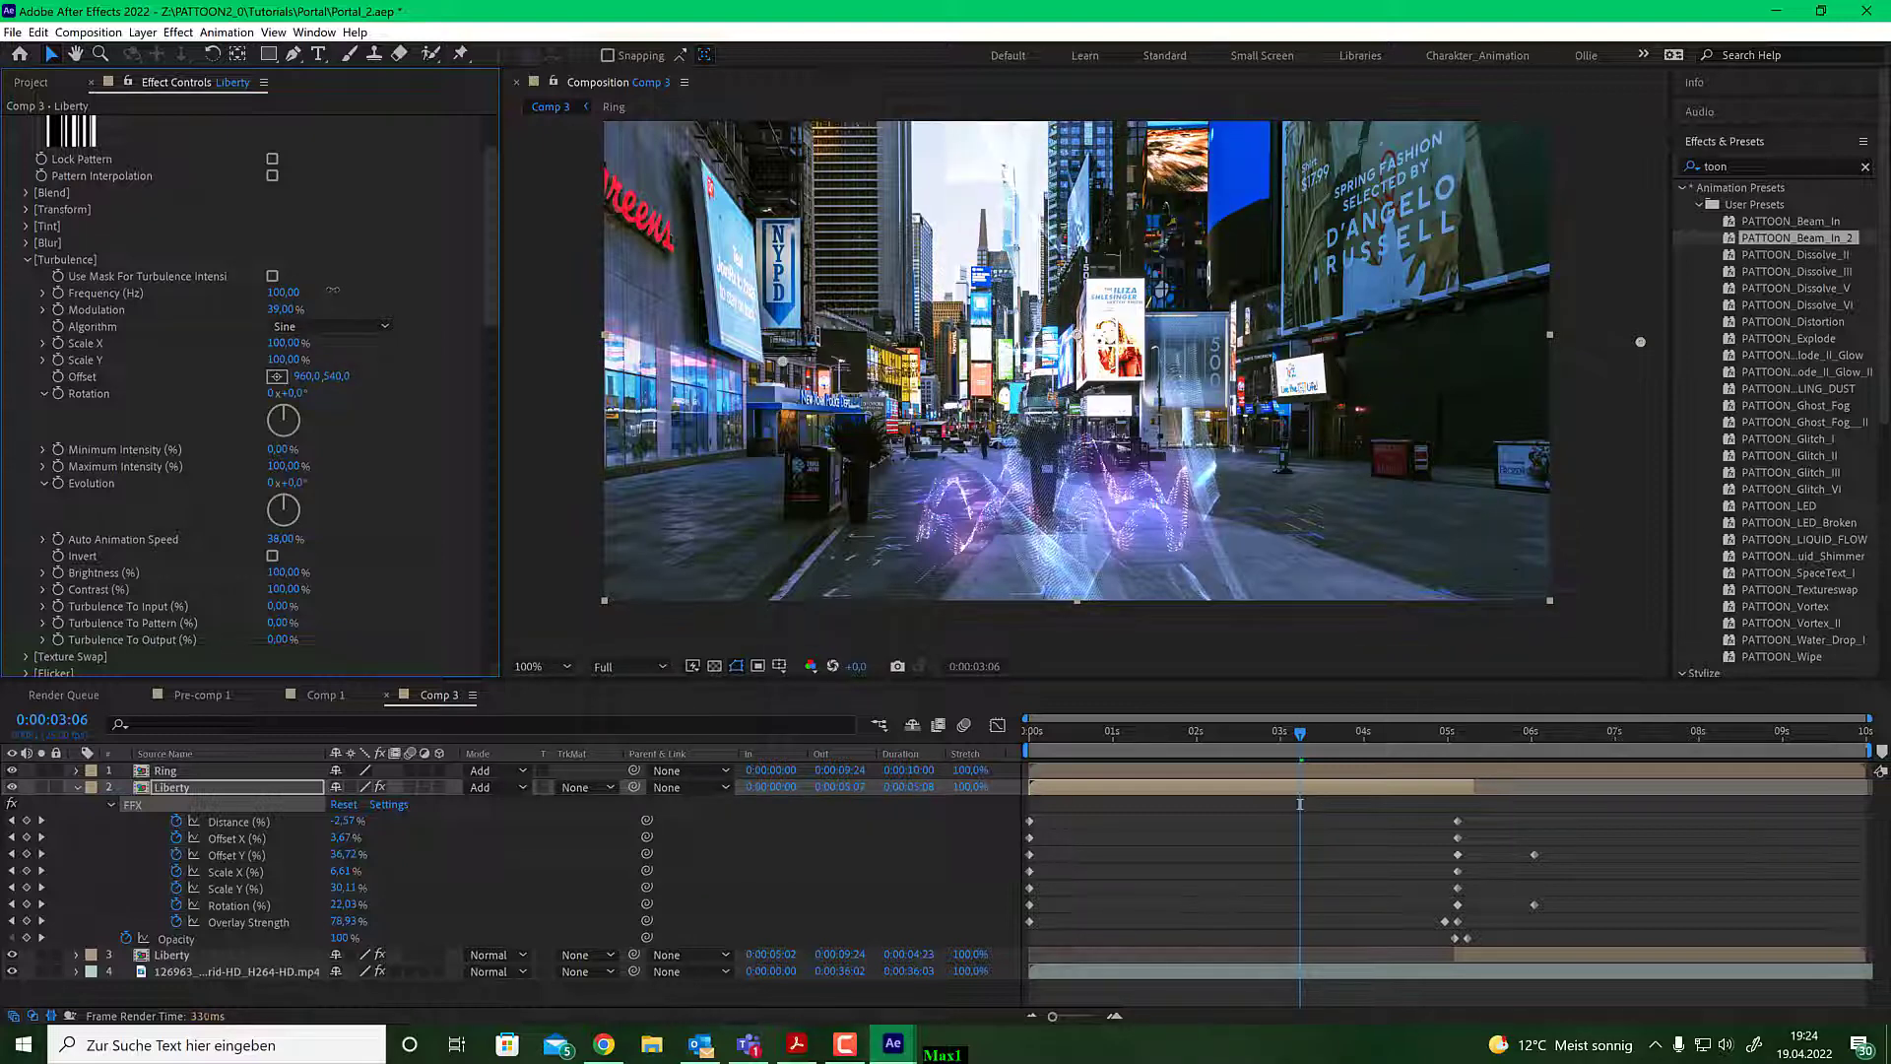
drag(337, 288, 248, 308)
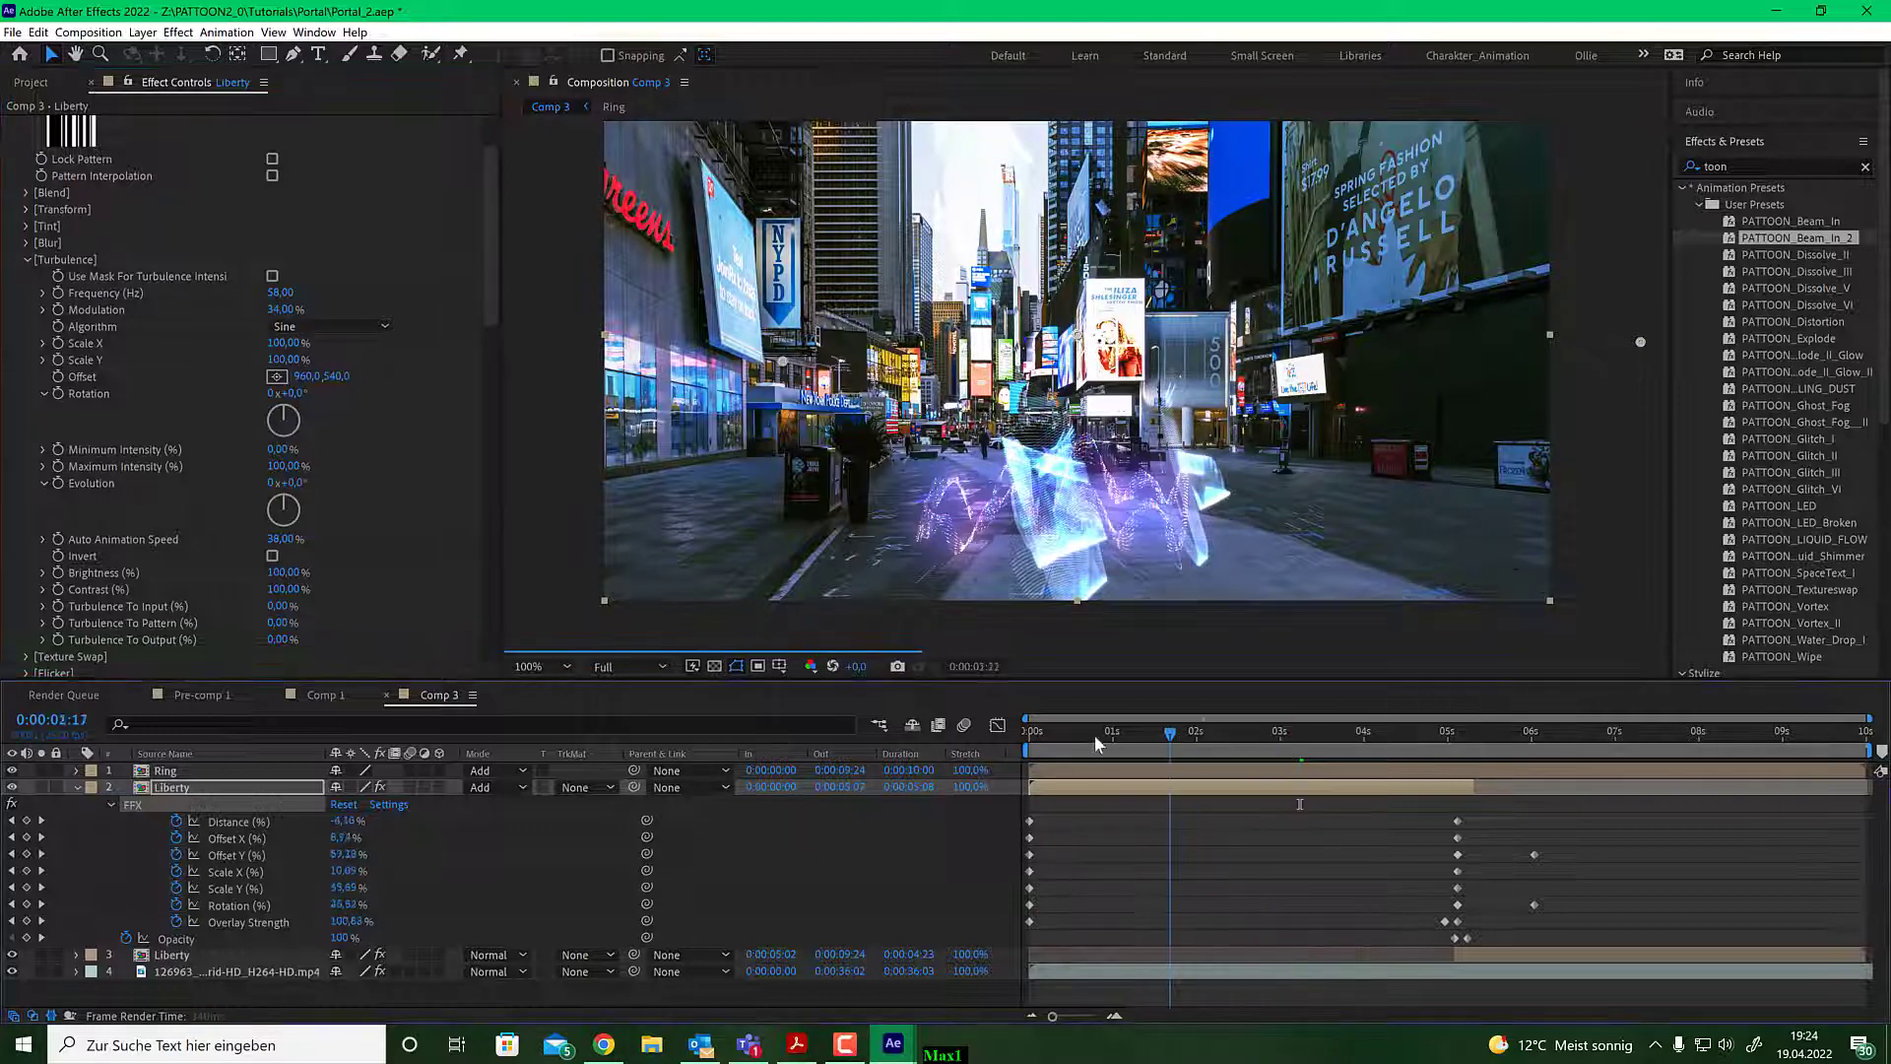
mouse_move(1095, 735)
mouse_down()
mouse_move(1062, 735)
mouse_move(1313, 728)
mouse_move(1530, 693)
mouse_move(1262, 715)
mouse_move(1347, 720)
mouse_move(1300, 722)
mouse_up()
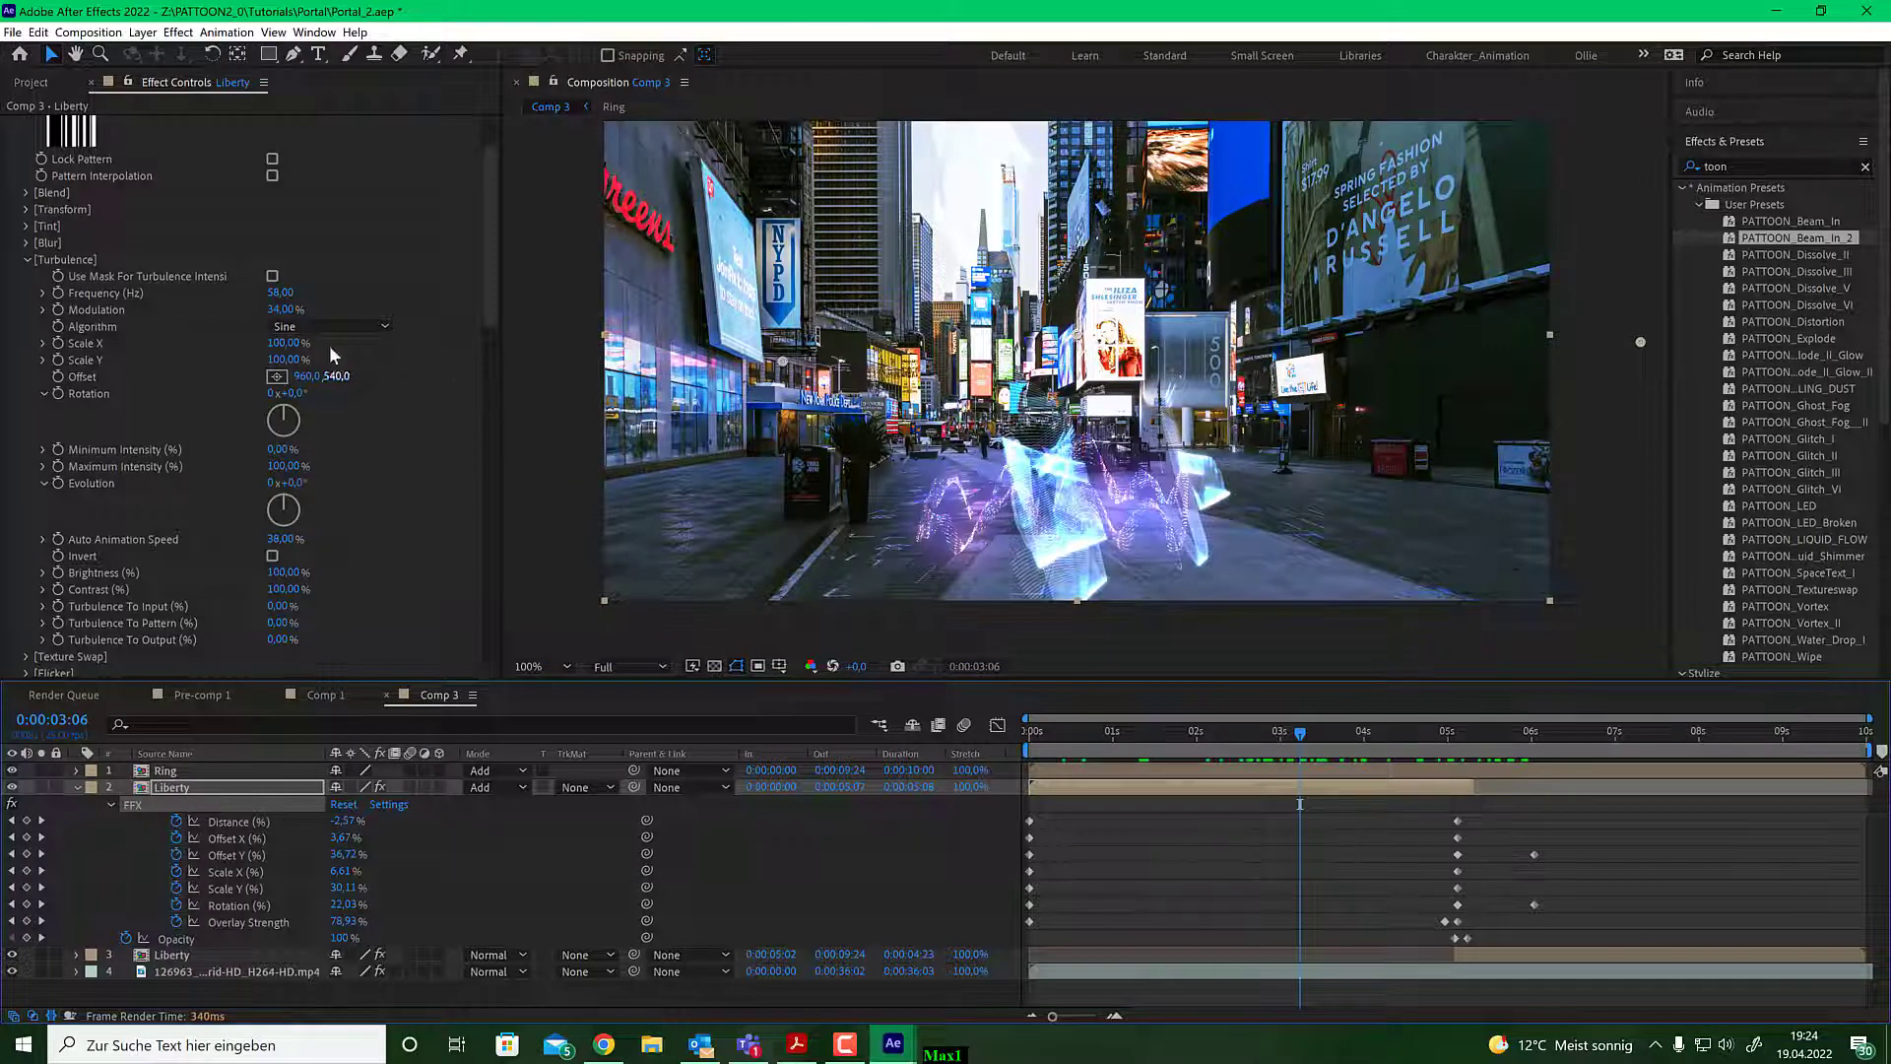
Try the Noise algorithm for the FFX turbulence, check it around 0:00:03:08, and return the algorithm to Sine.
click(349, 325)
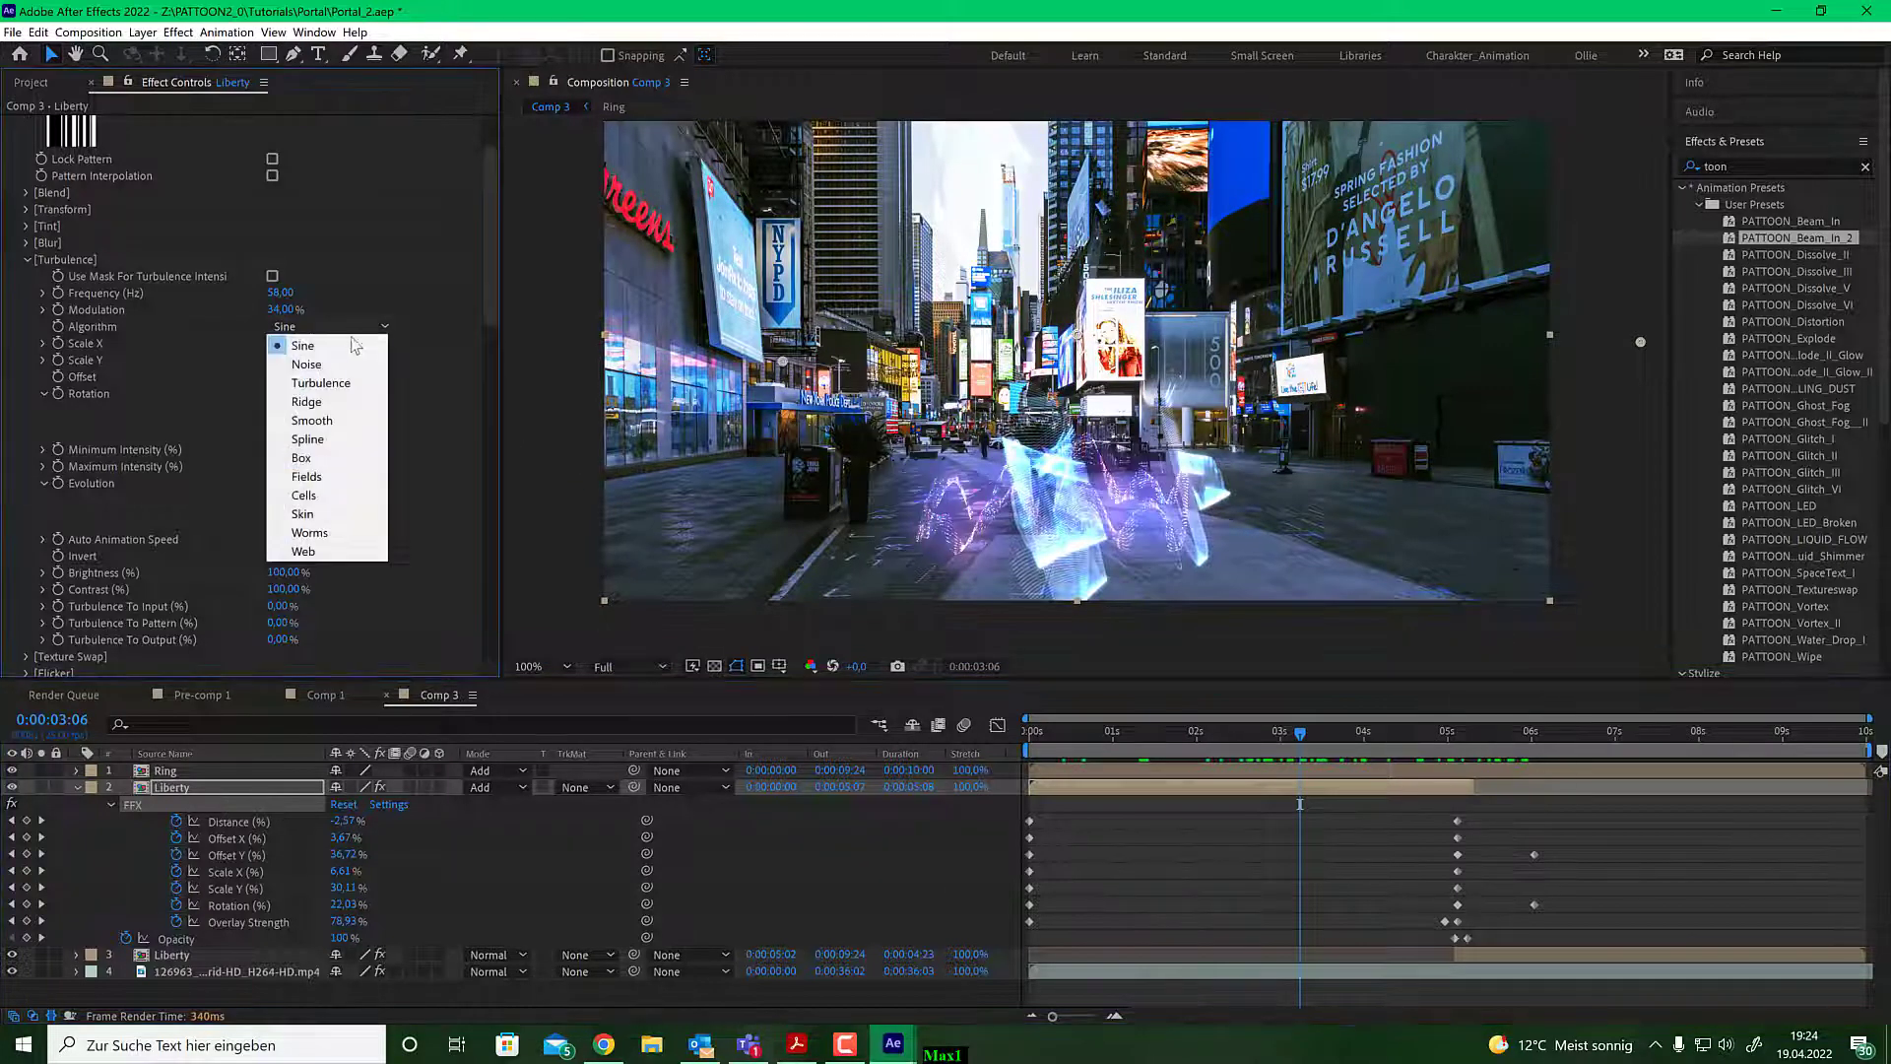
click(349, 371)
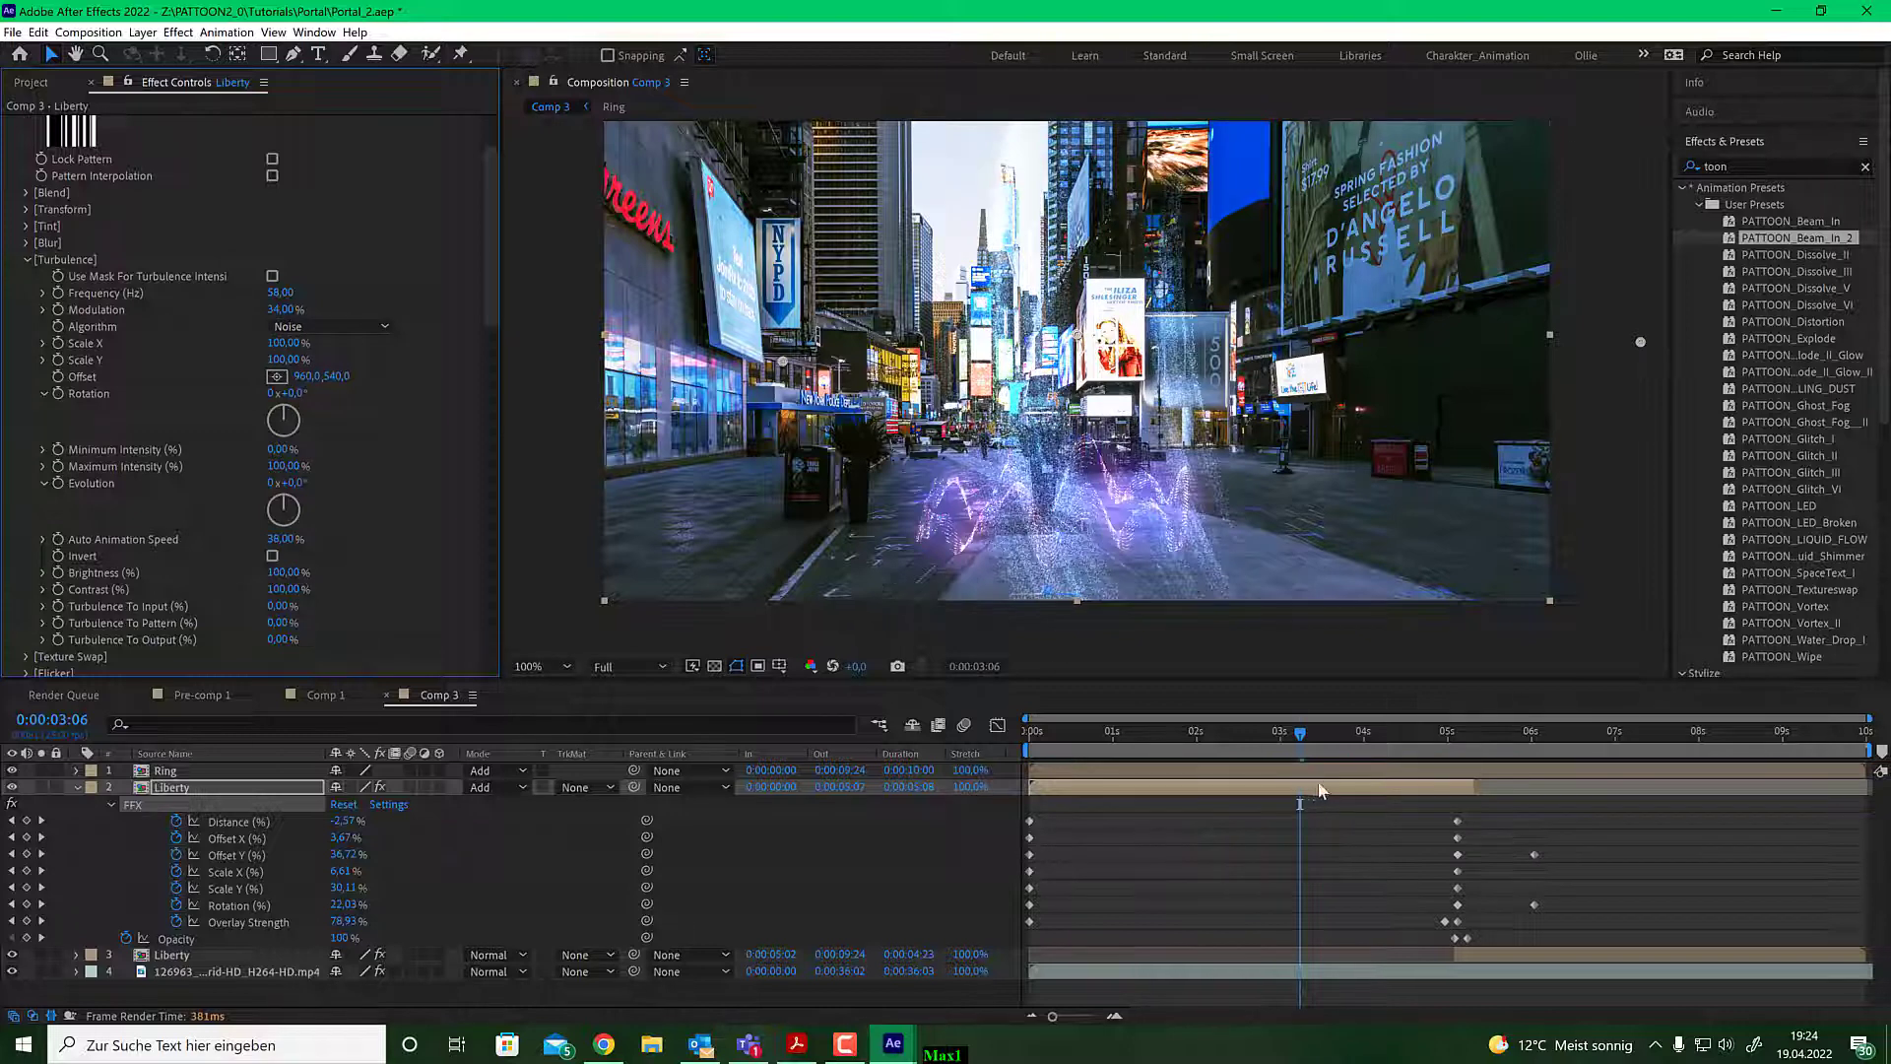
mouse_move(1292, 749)
mouse_down()
mouse_move(1048, 740)
mouse_move(1320, 735)
mouse_up()
mouse_move(1340, 734)
mouse_down()
mouse_move(1504, 718)
mouse_move(1307, 731)
mouse_up()
click(330, 326)
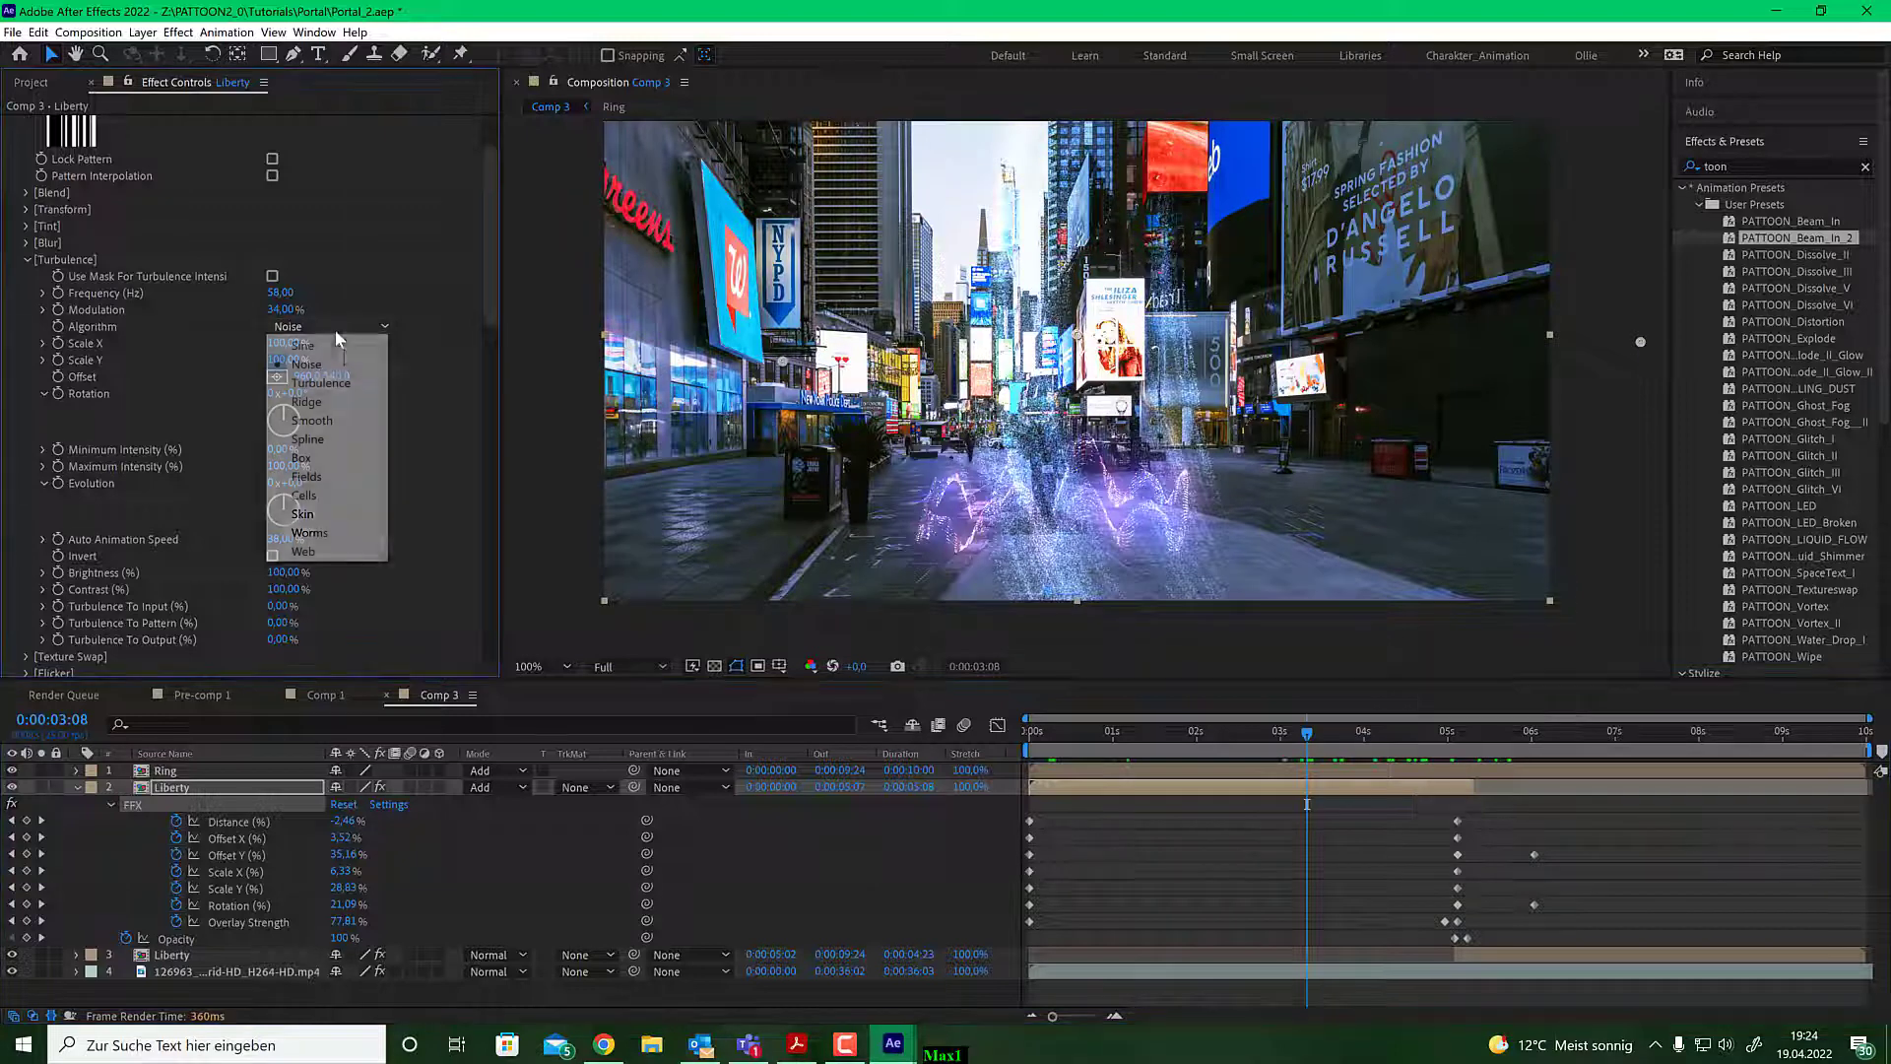
click(355, 342)
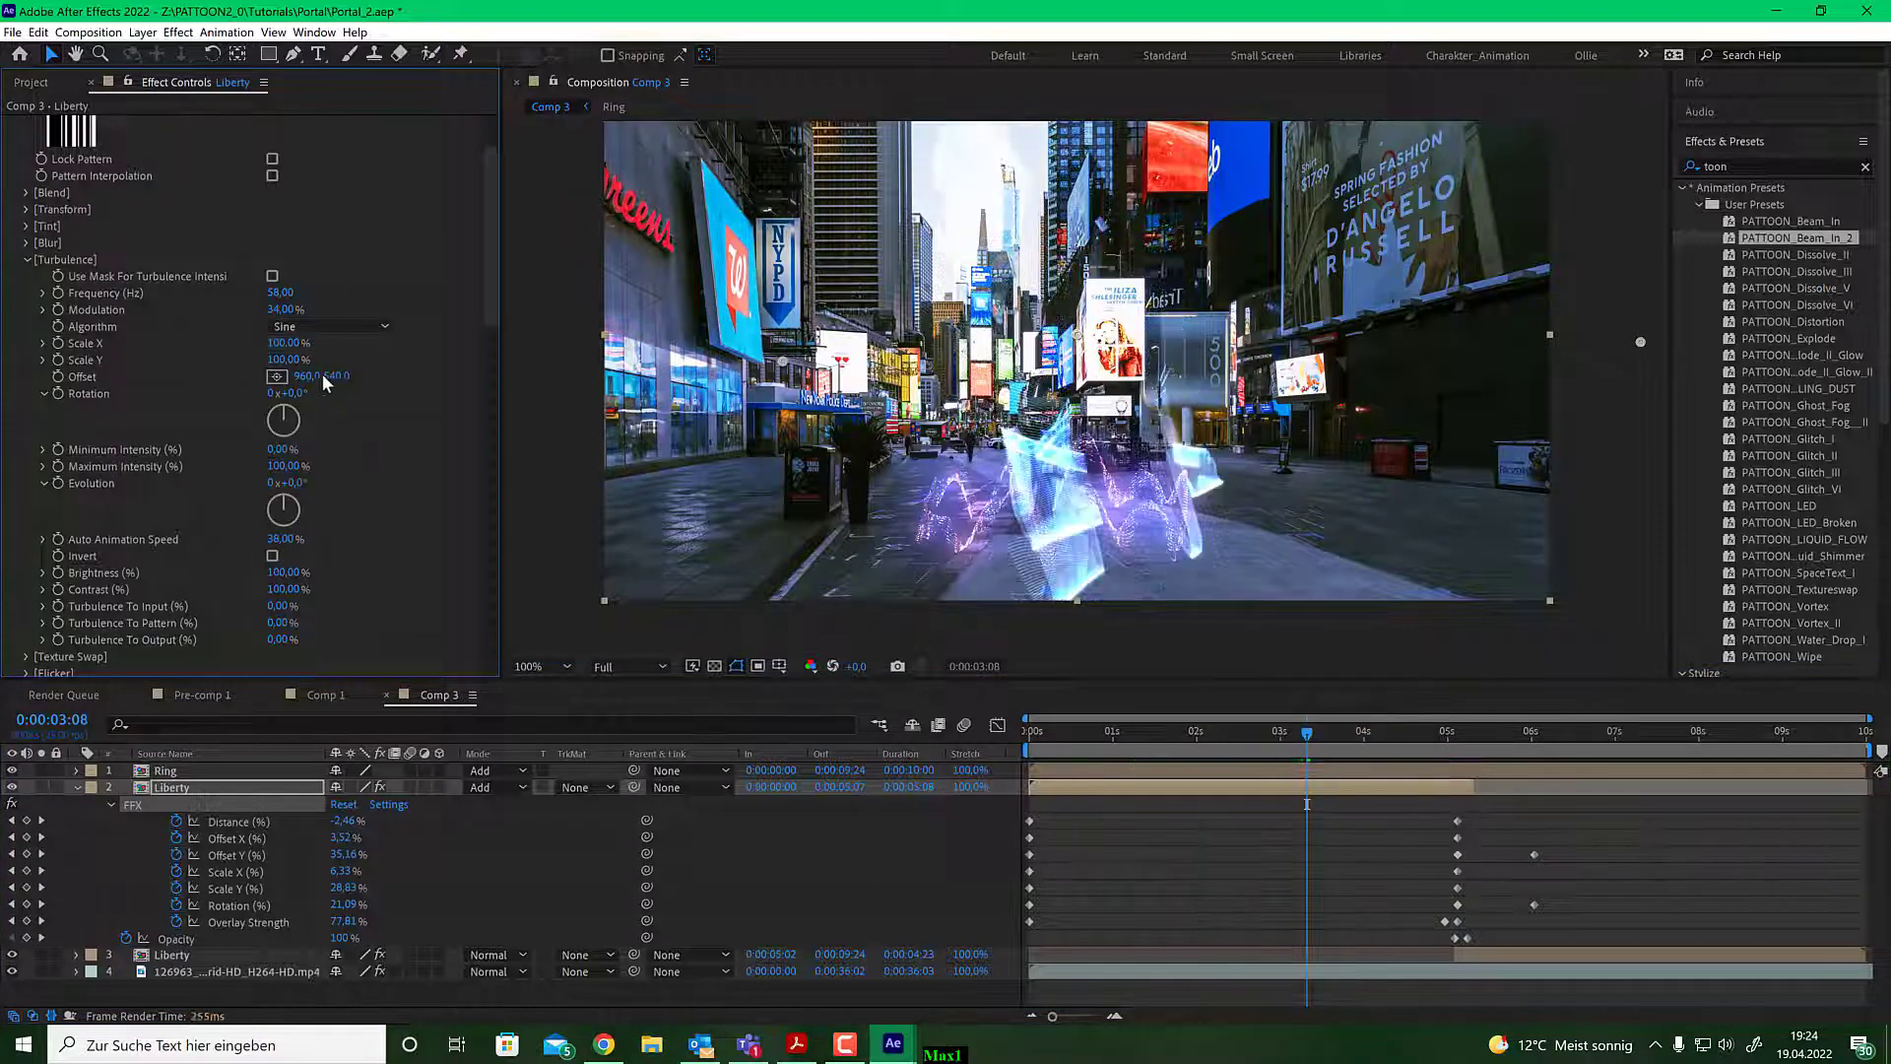
Set the turbulence Scale X to 63% and Auto Animation Speed to 1088%, comparing with the previous speed at 0:00:03:10.
mouse_move(287, 342)
mouse_down()
mouse_move(327, 343)
mouse_move(252, 341)
mouse_up()
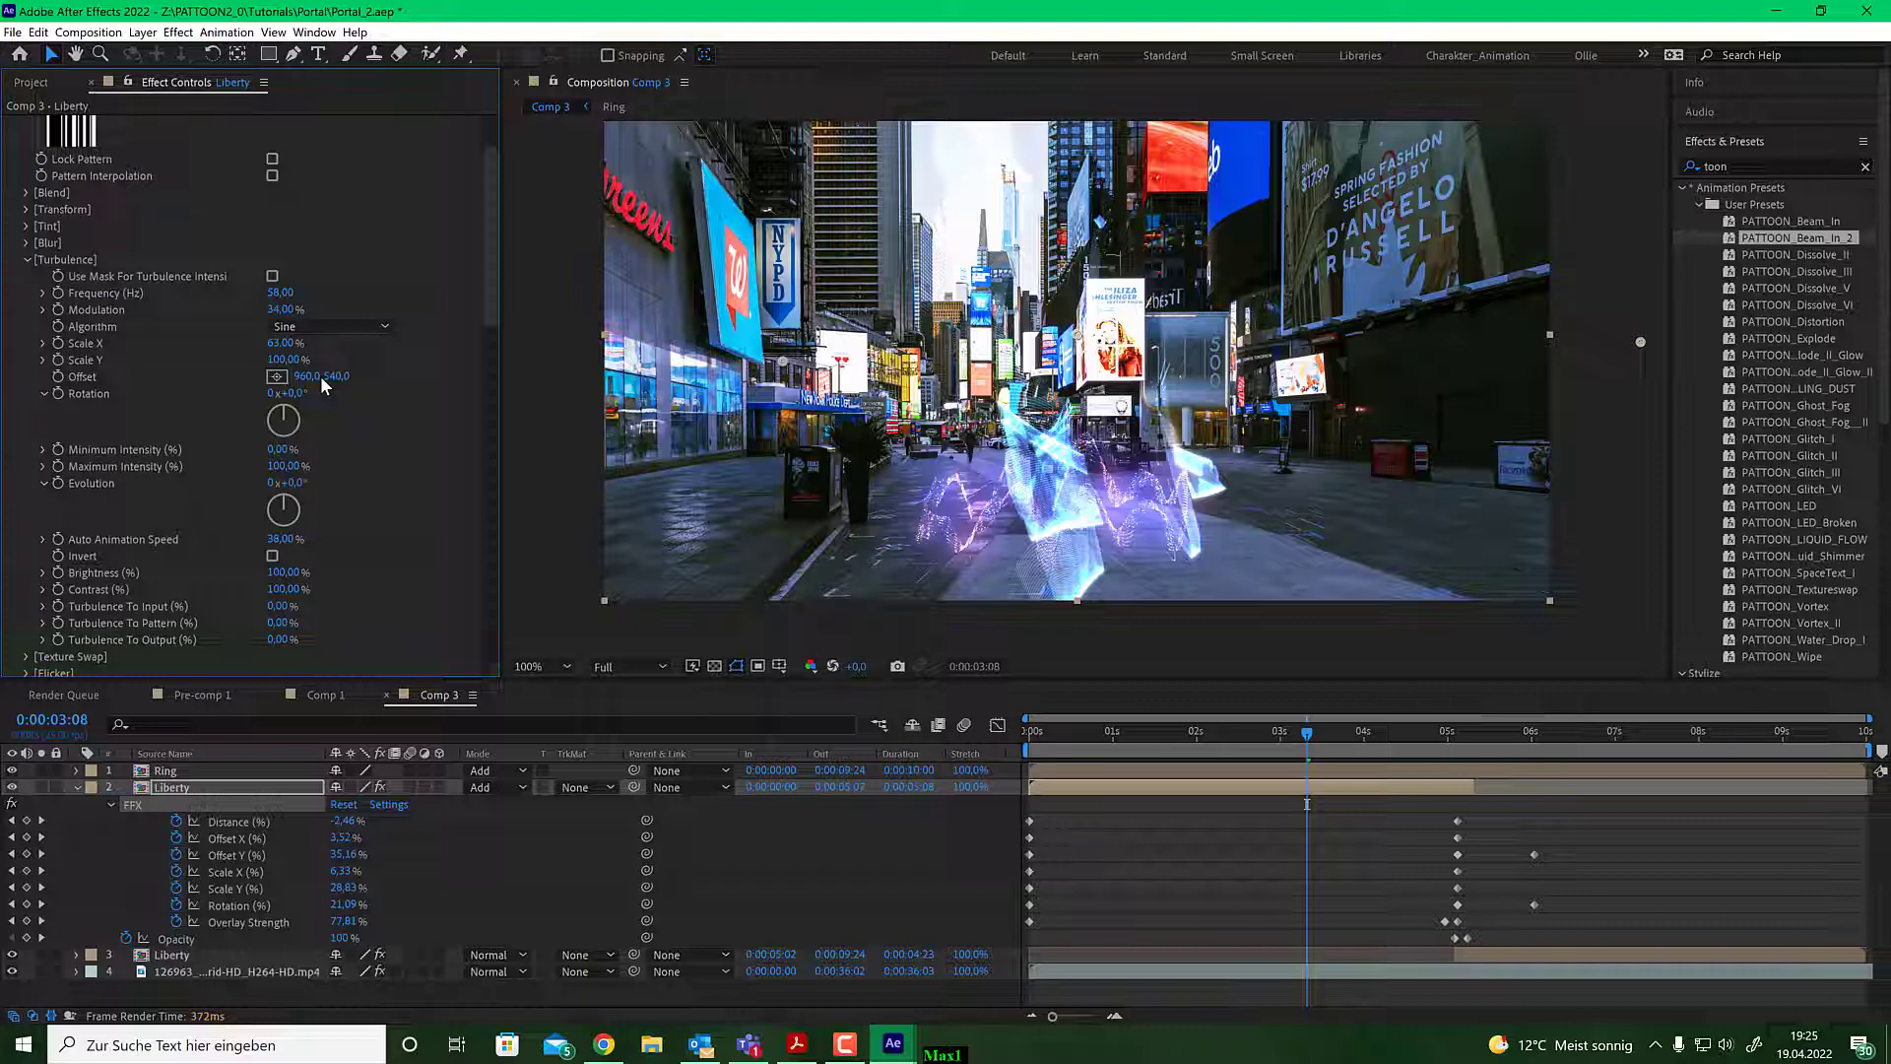
scroll(360, 468, down, 3)
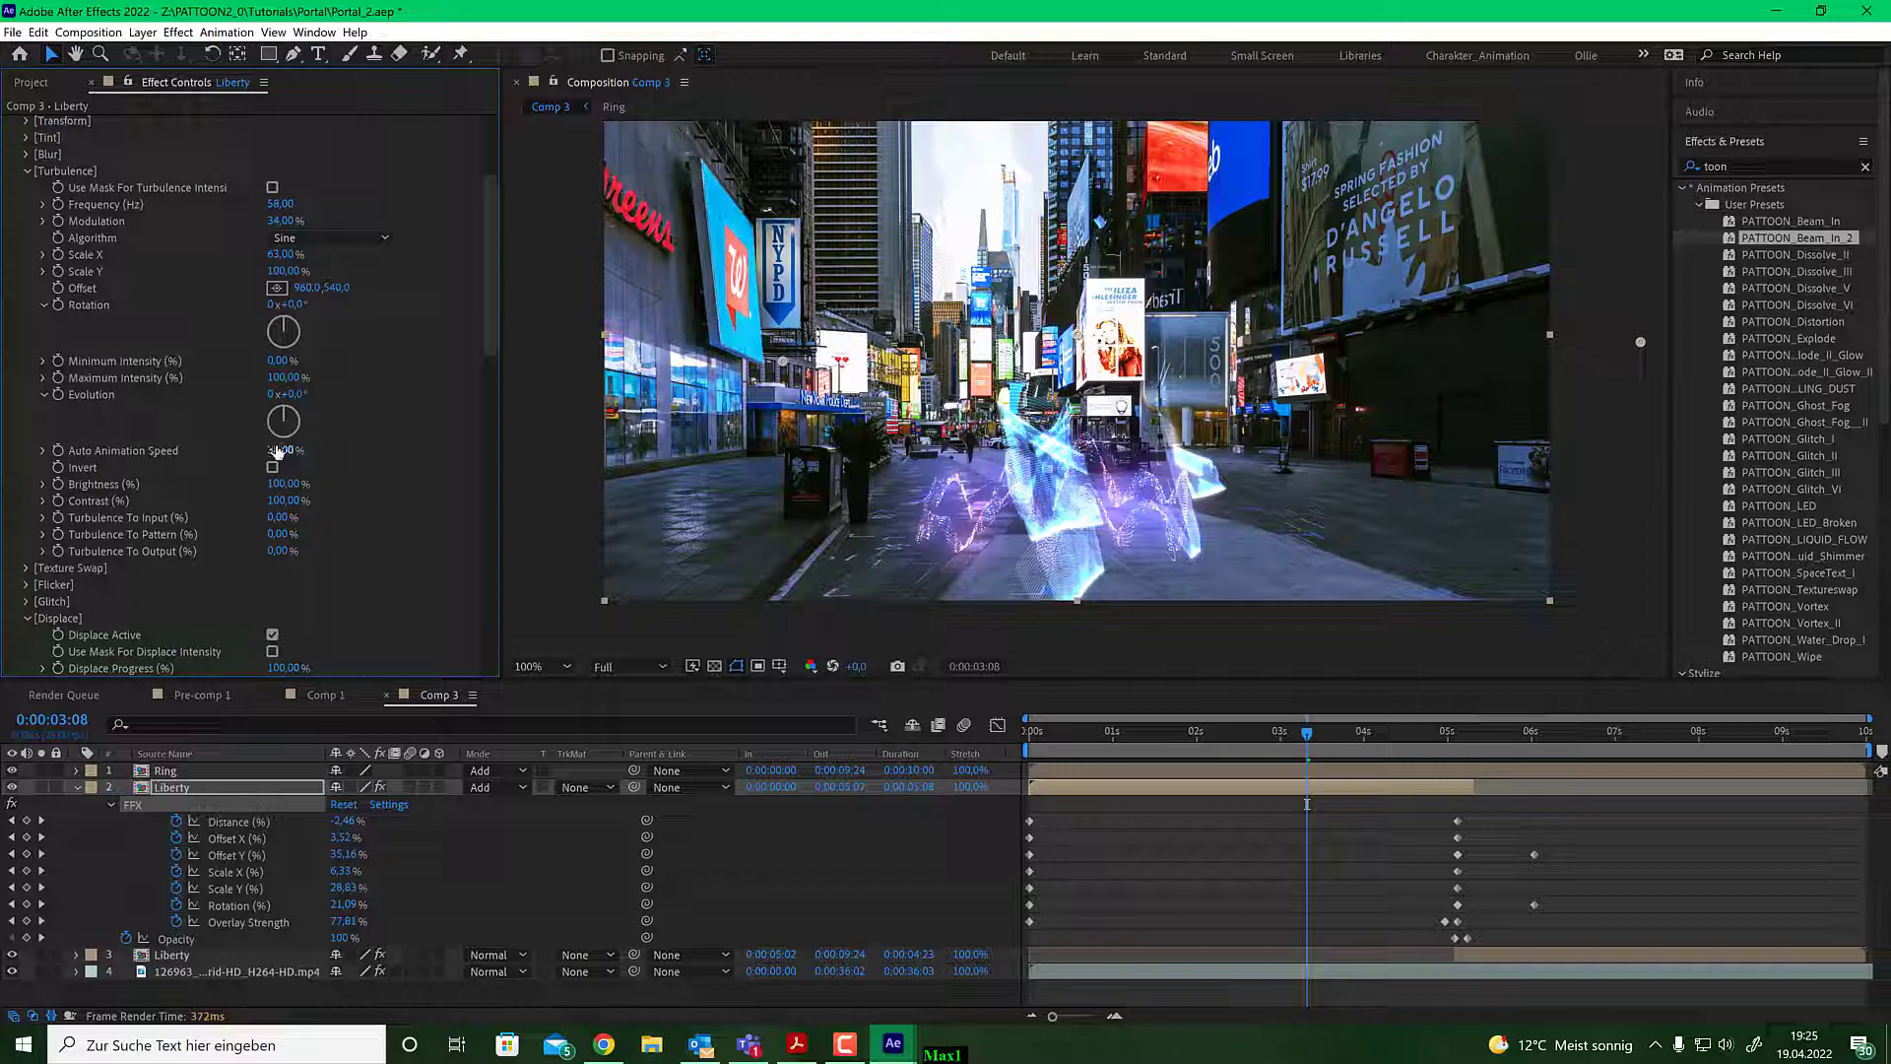
drag(277, 451, 277, 454)
key(ctrl+z)
drag(1359, 737, 1314, 736)
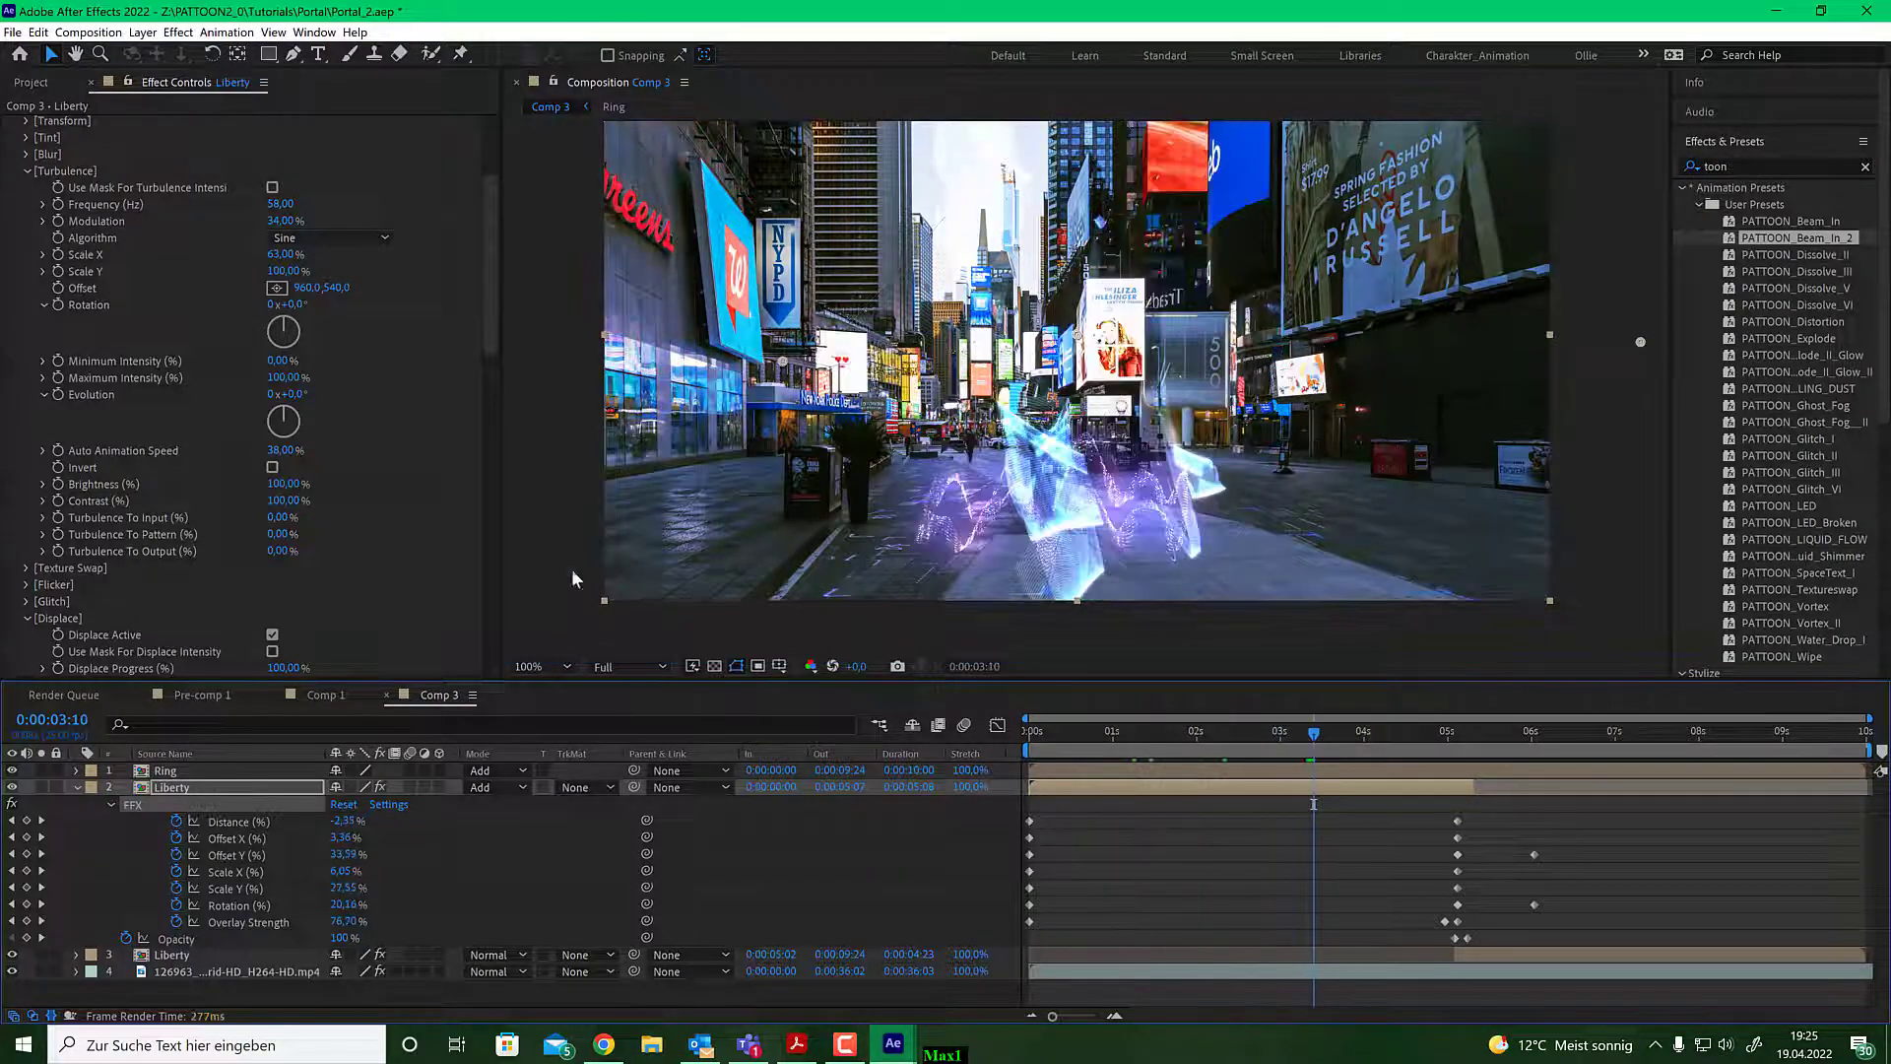
key(ctrl+shift+z)
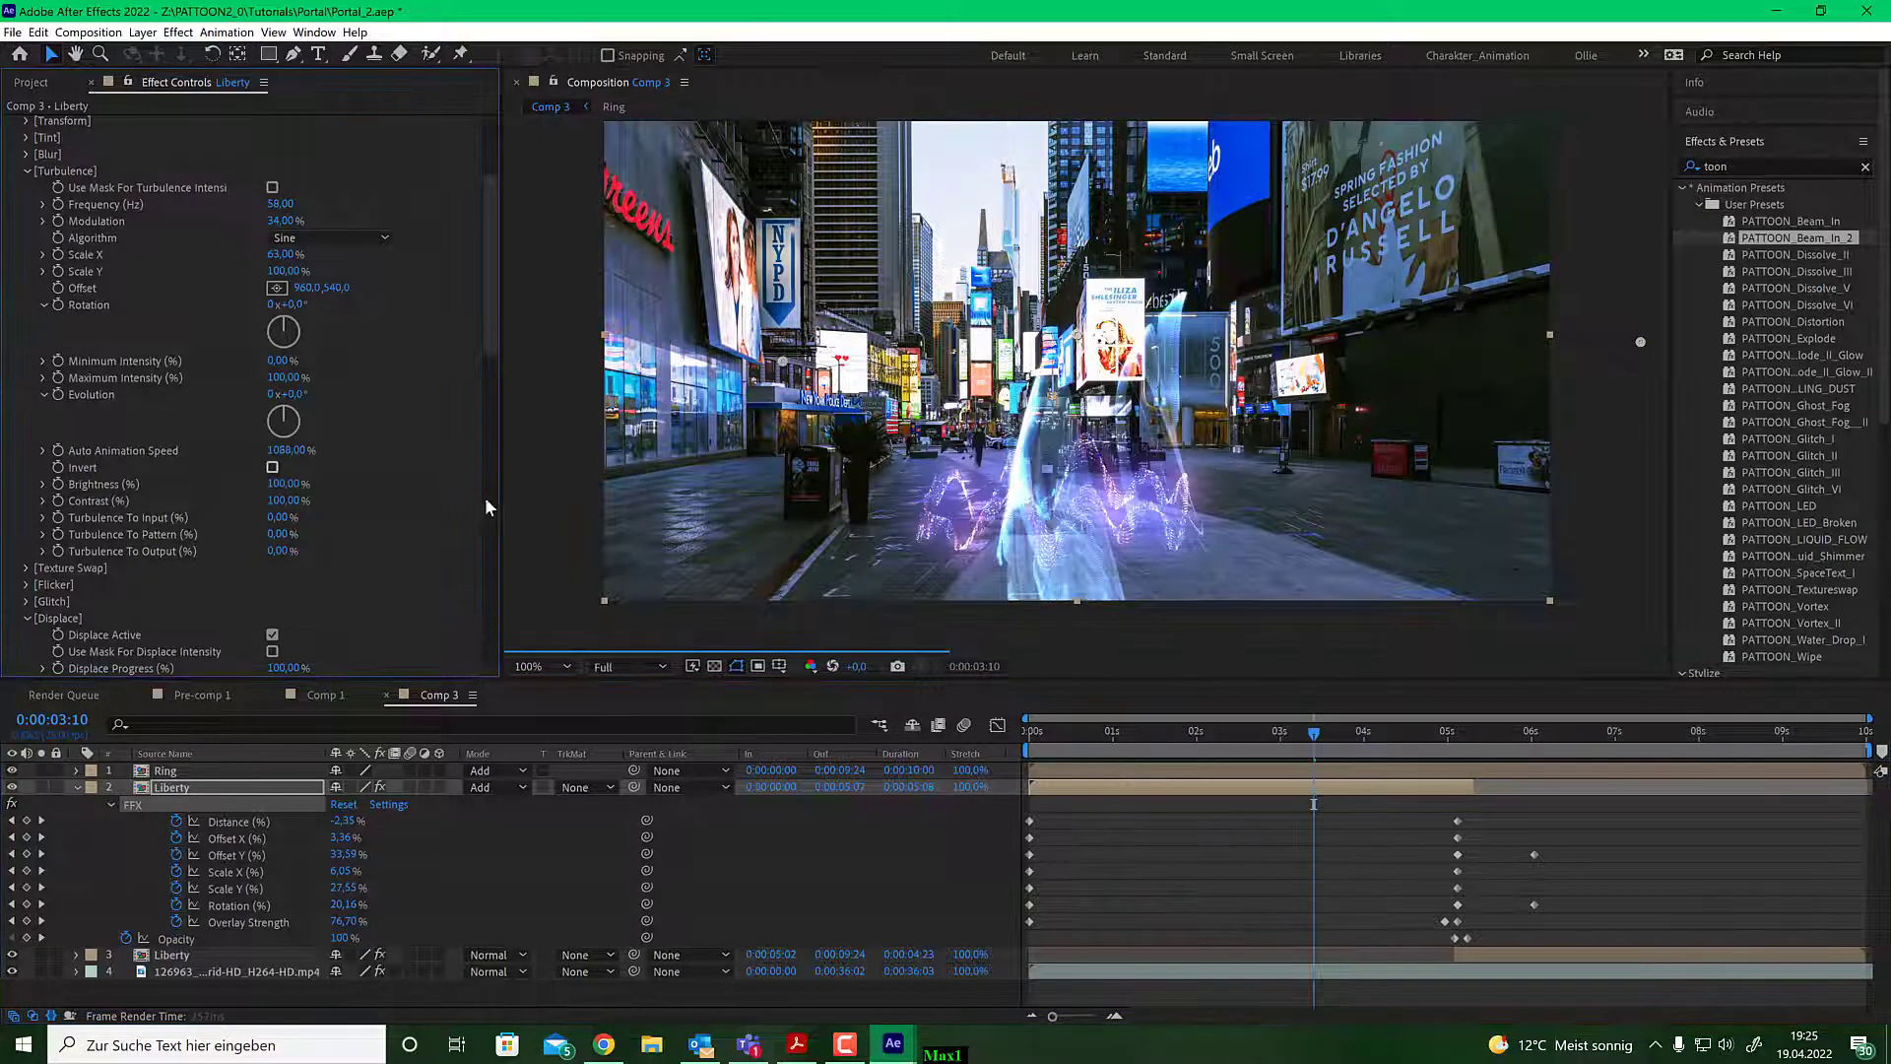
Preview the faster turbulence animation from the start of the composition and check individual frames of the beam-in.
drag(1238, 733, 1006, 723)
key(space)
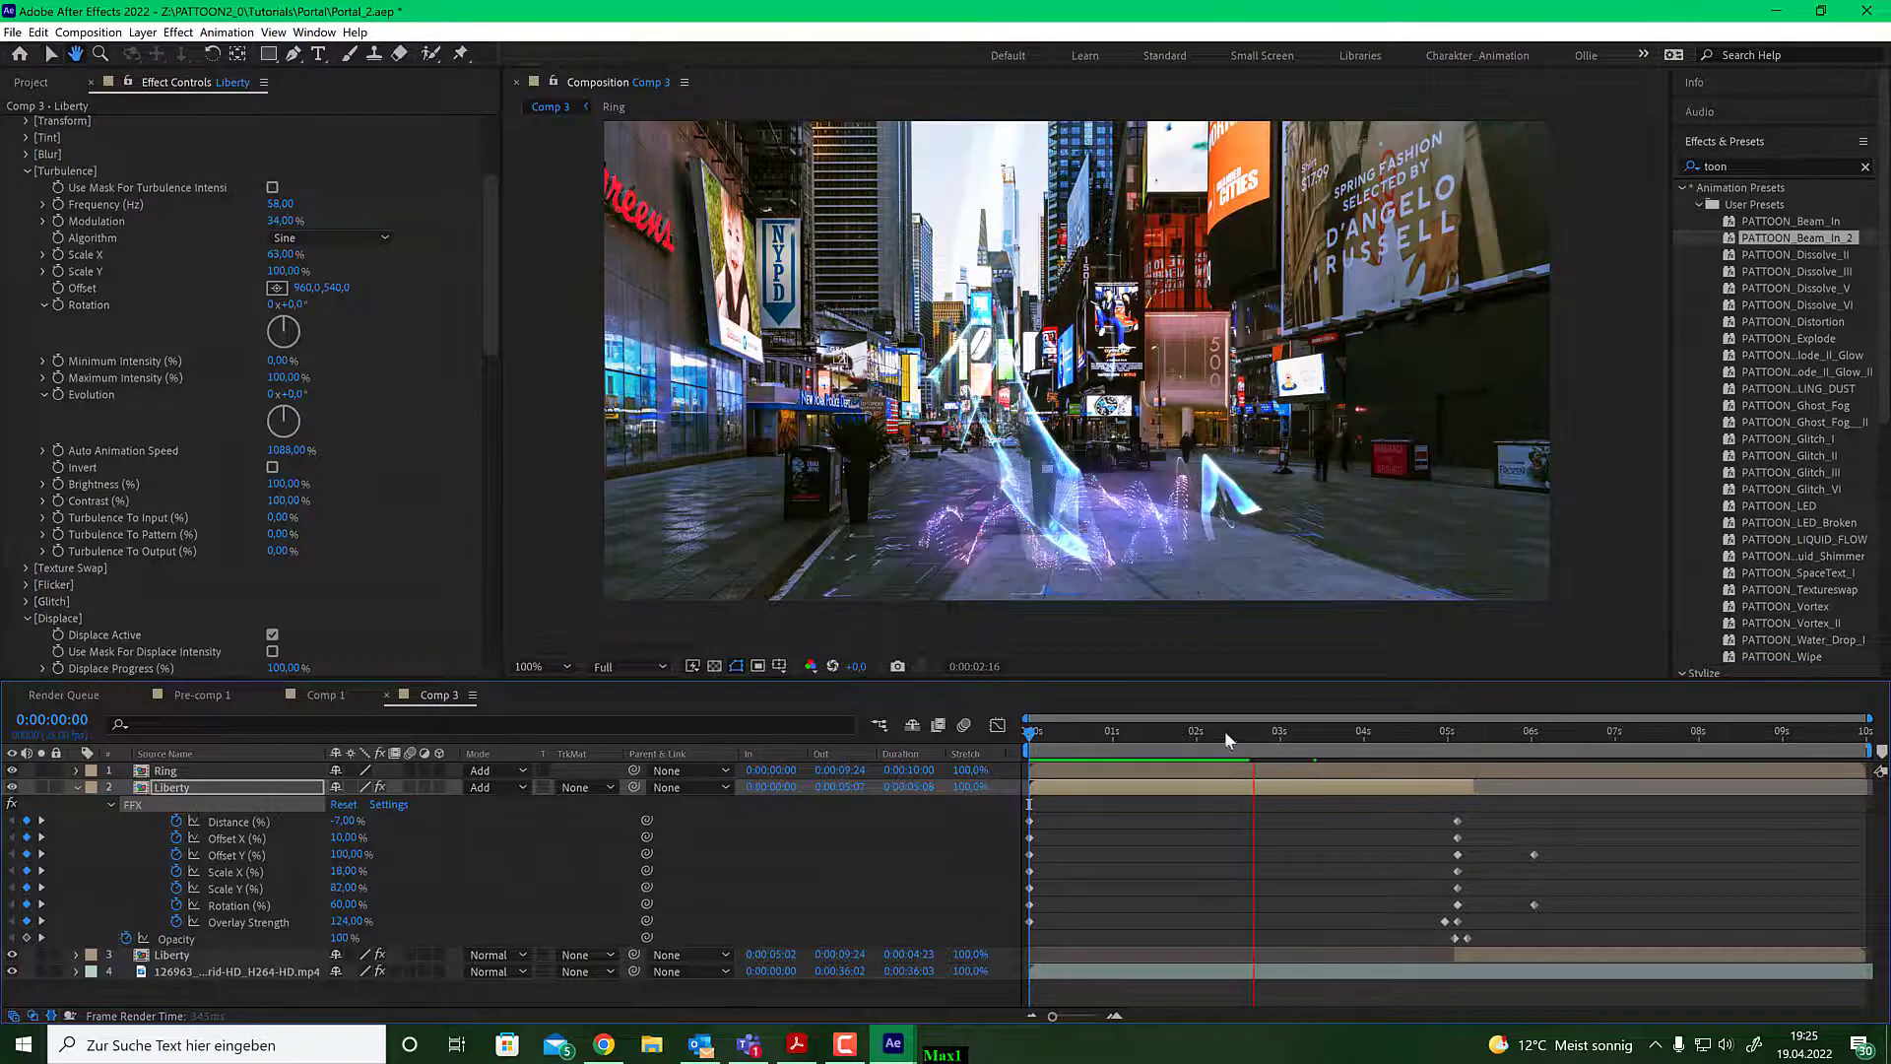
click(1052, 734)
click(1060, 733)
key(space)
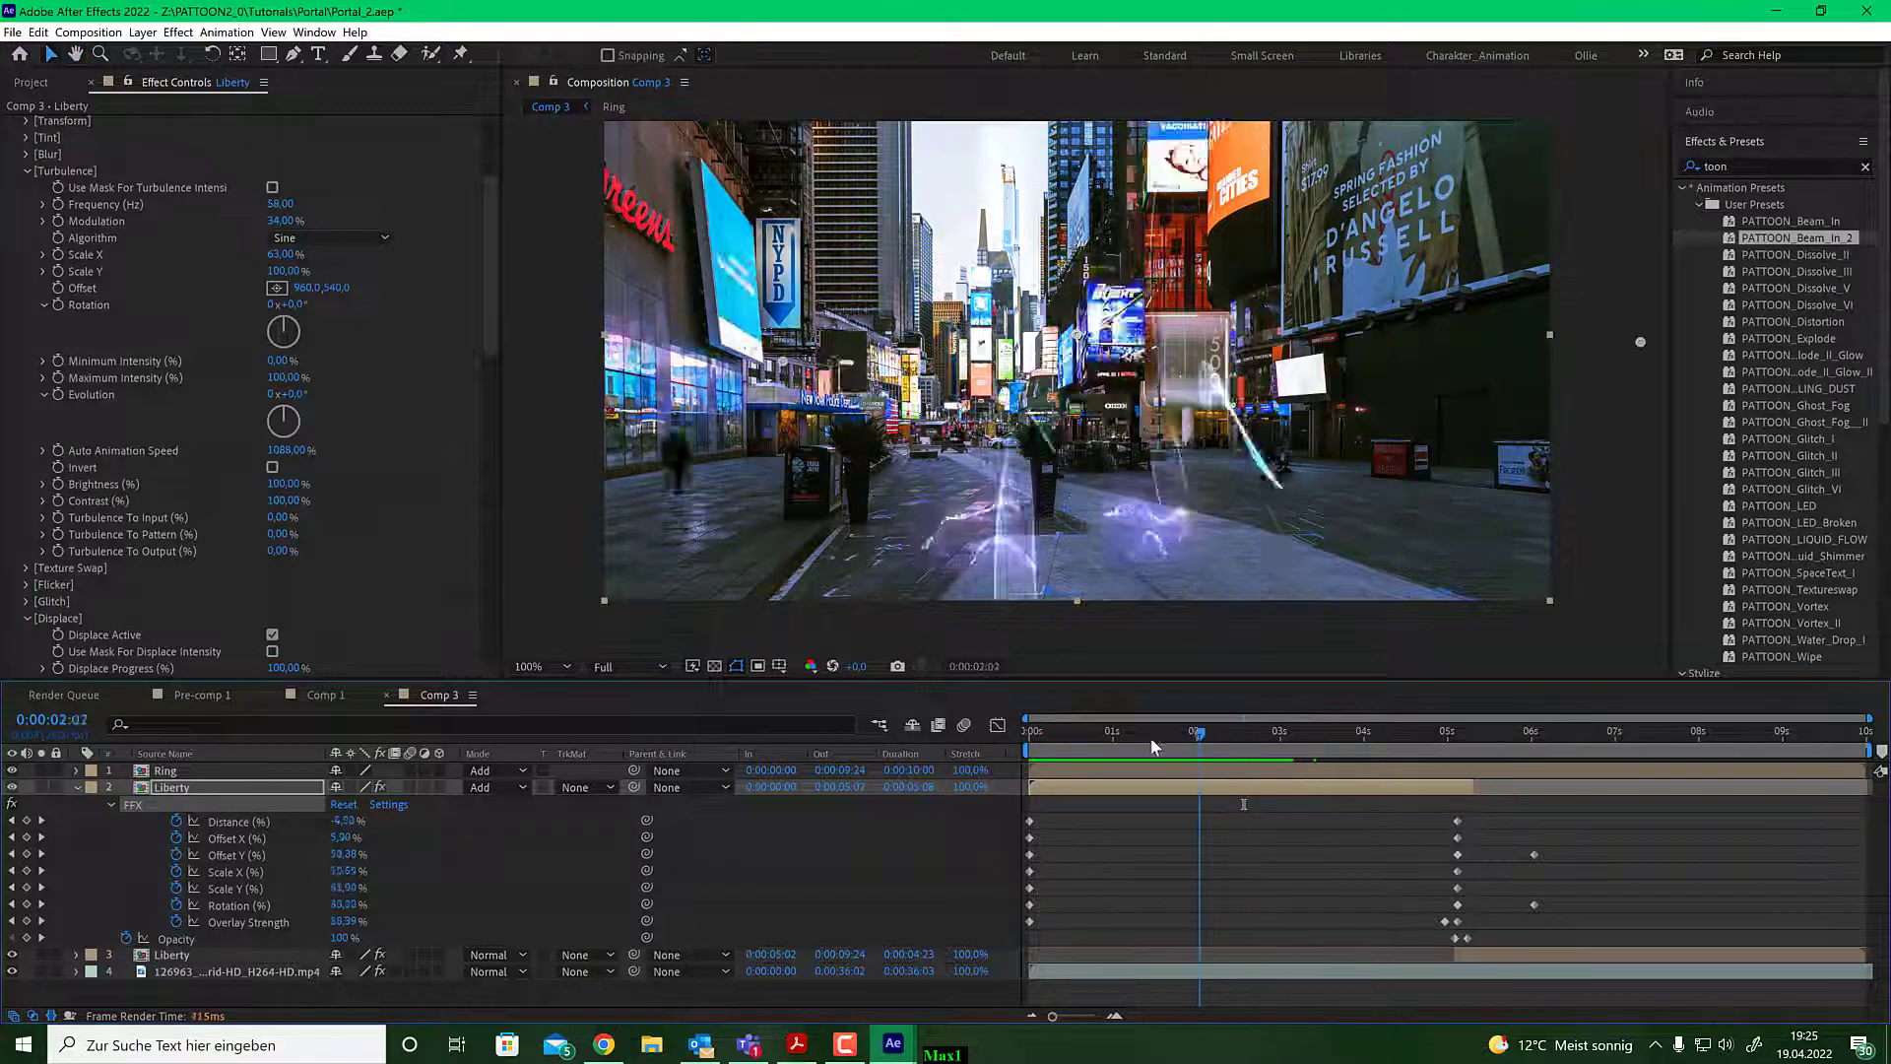
key(space)
Set the turbulence Auto Animation Speed to 35% and preview the animation from the start up to 0:00:02:21.
click(285, 450)
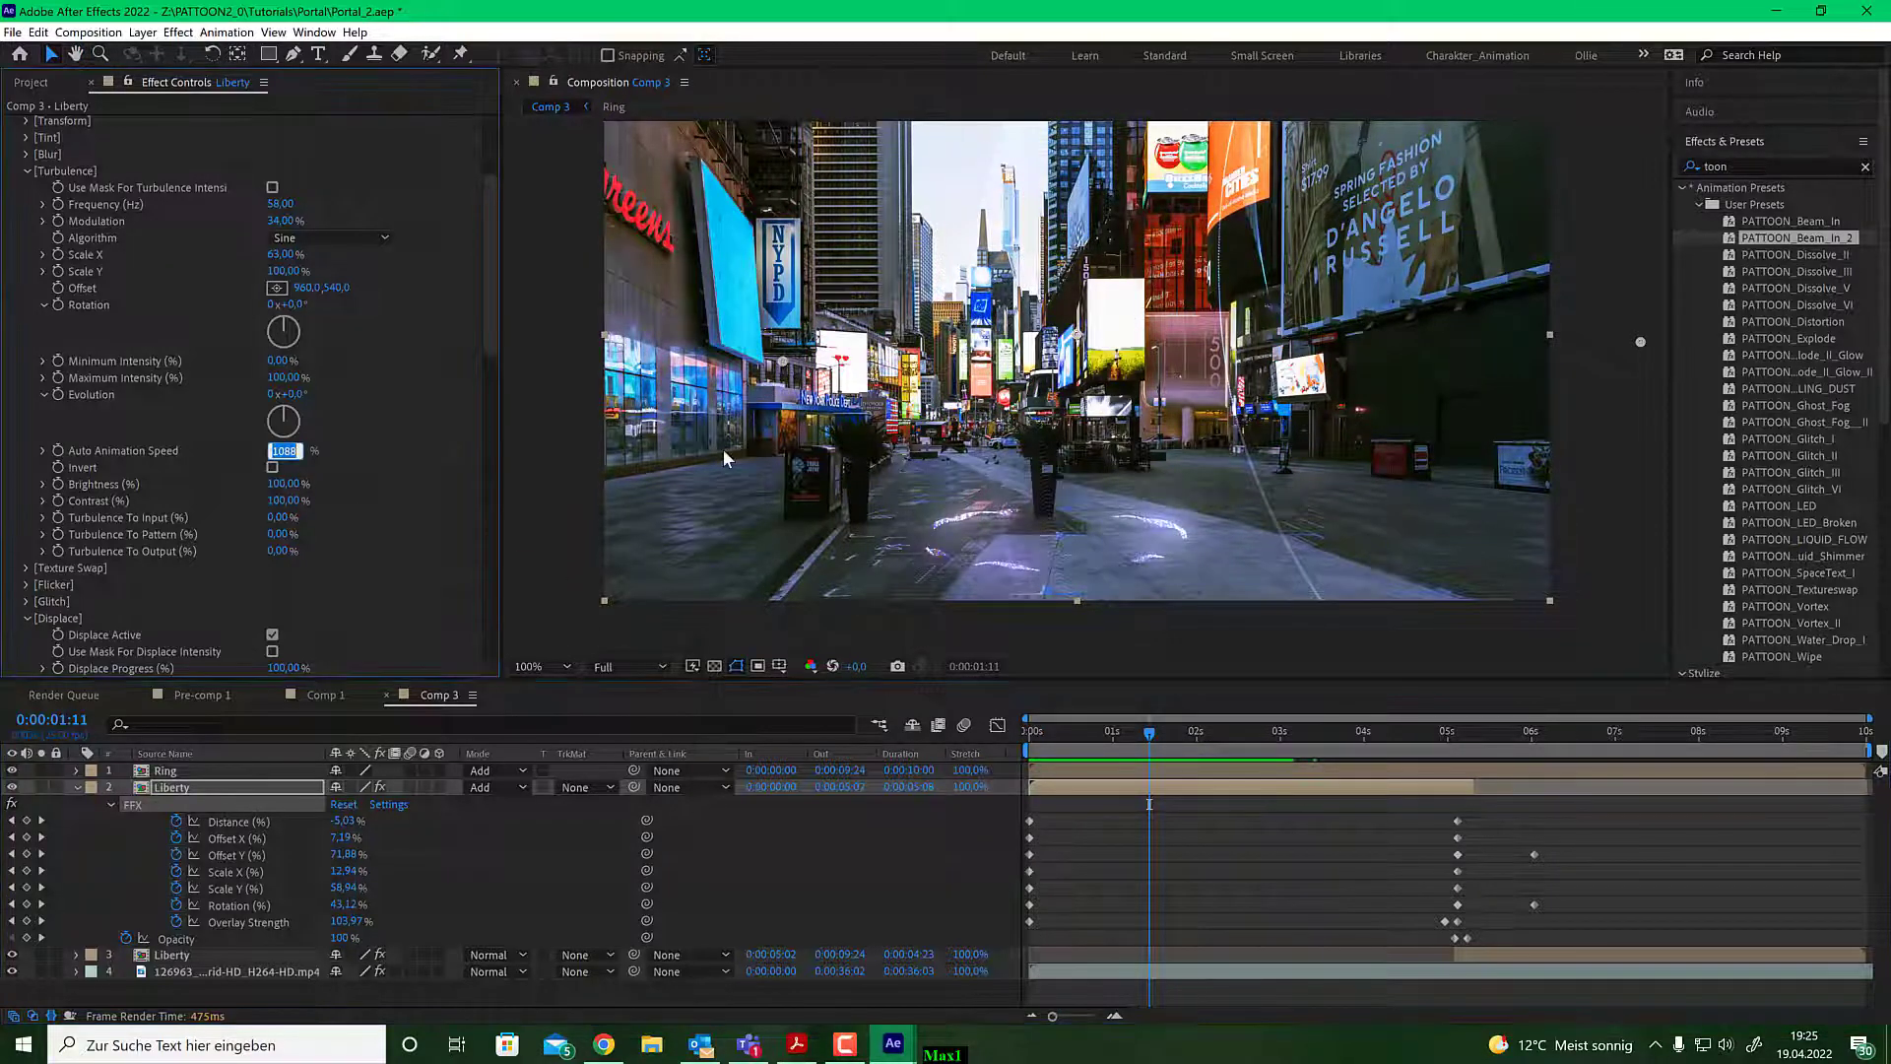
text(35)
key(Return)
drag(1132, 750, 953, 747)
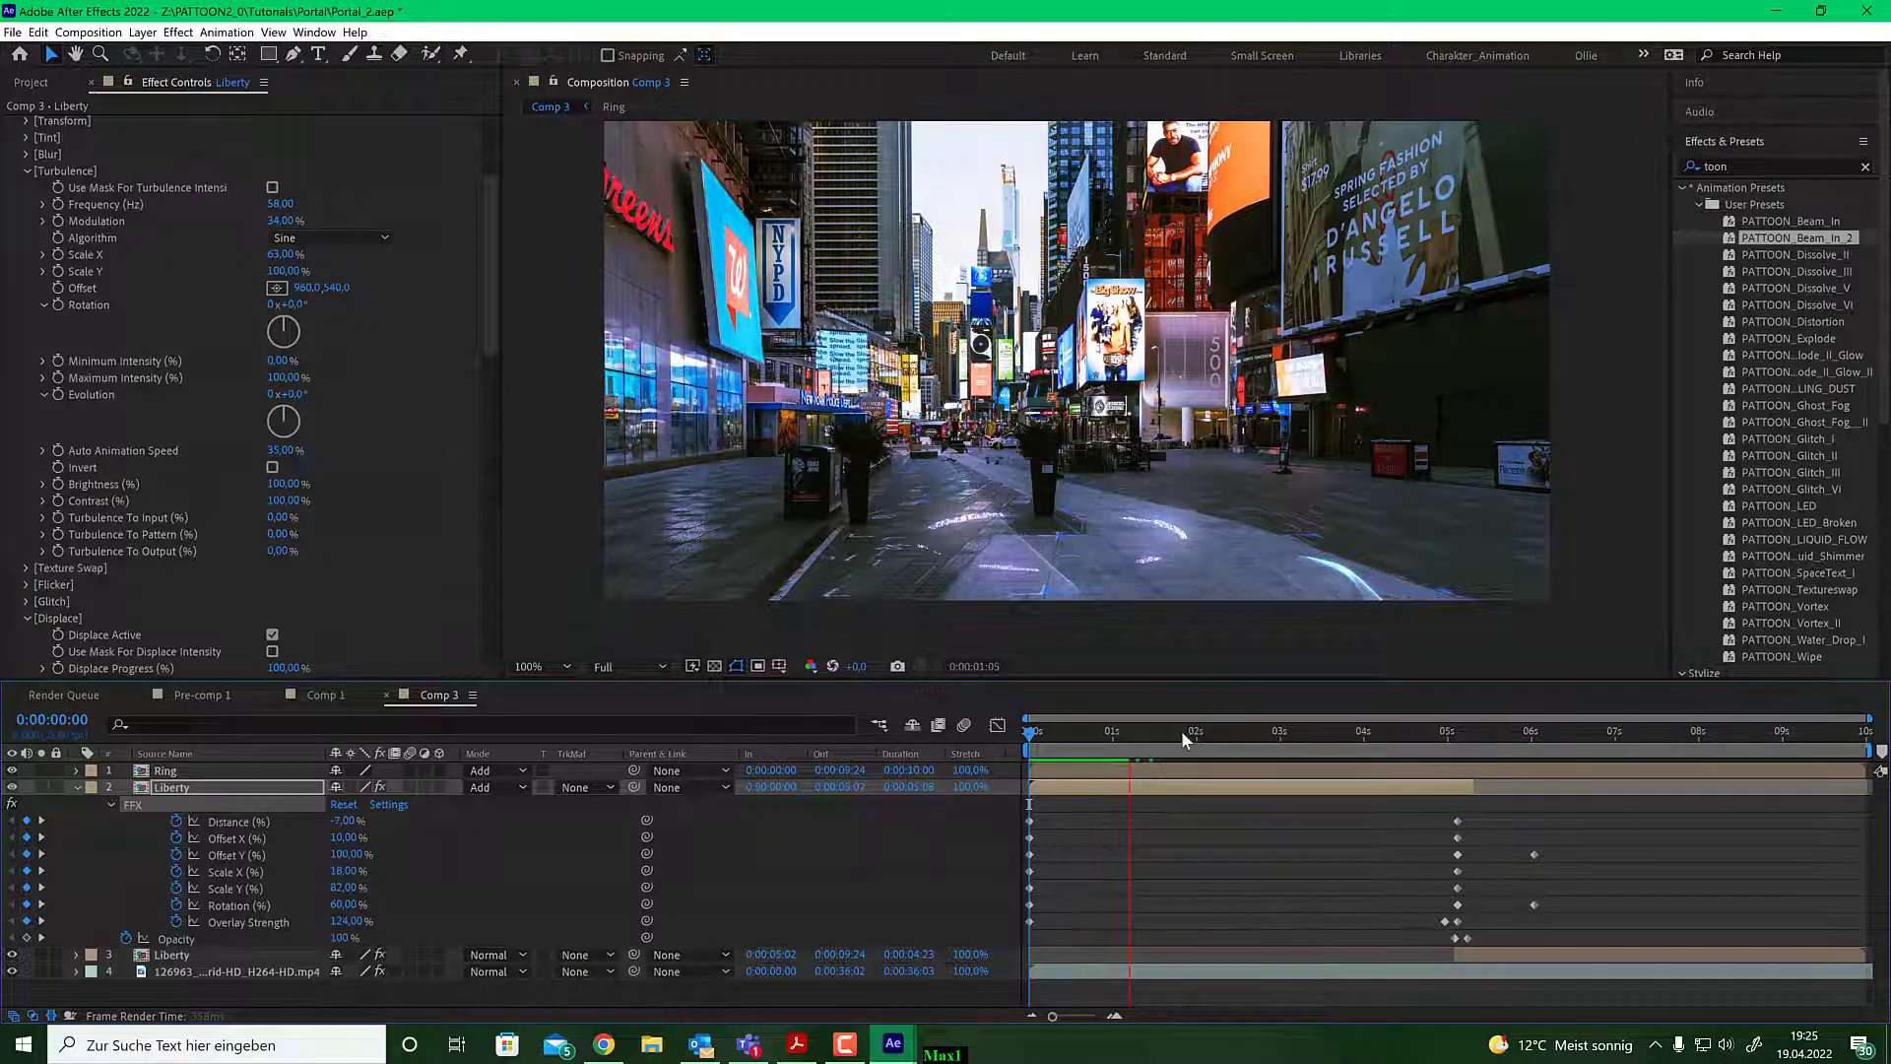
drag(1180, 730, 1266, 731)
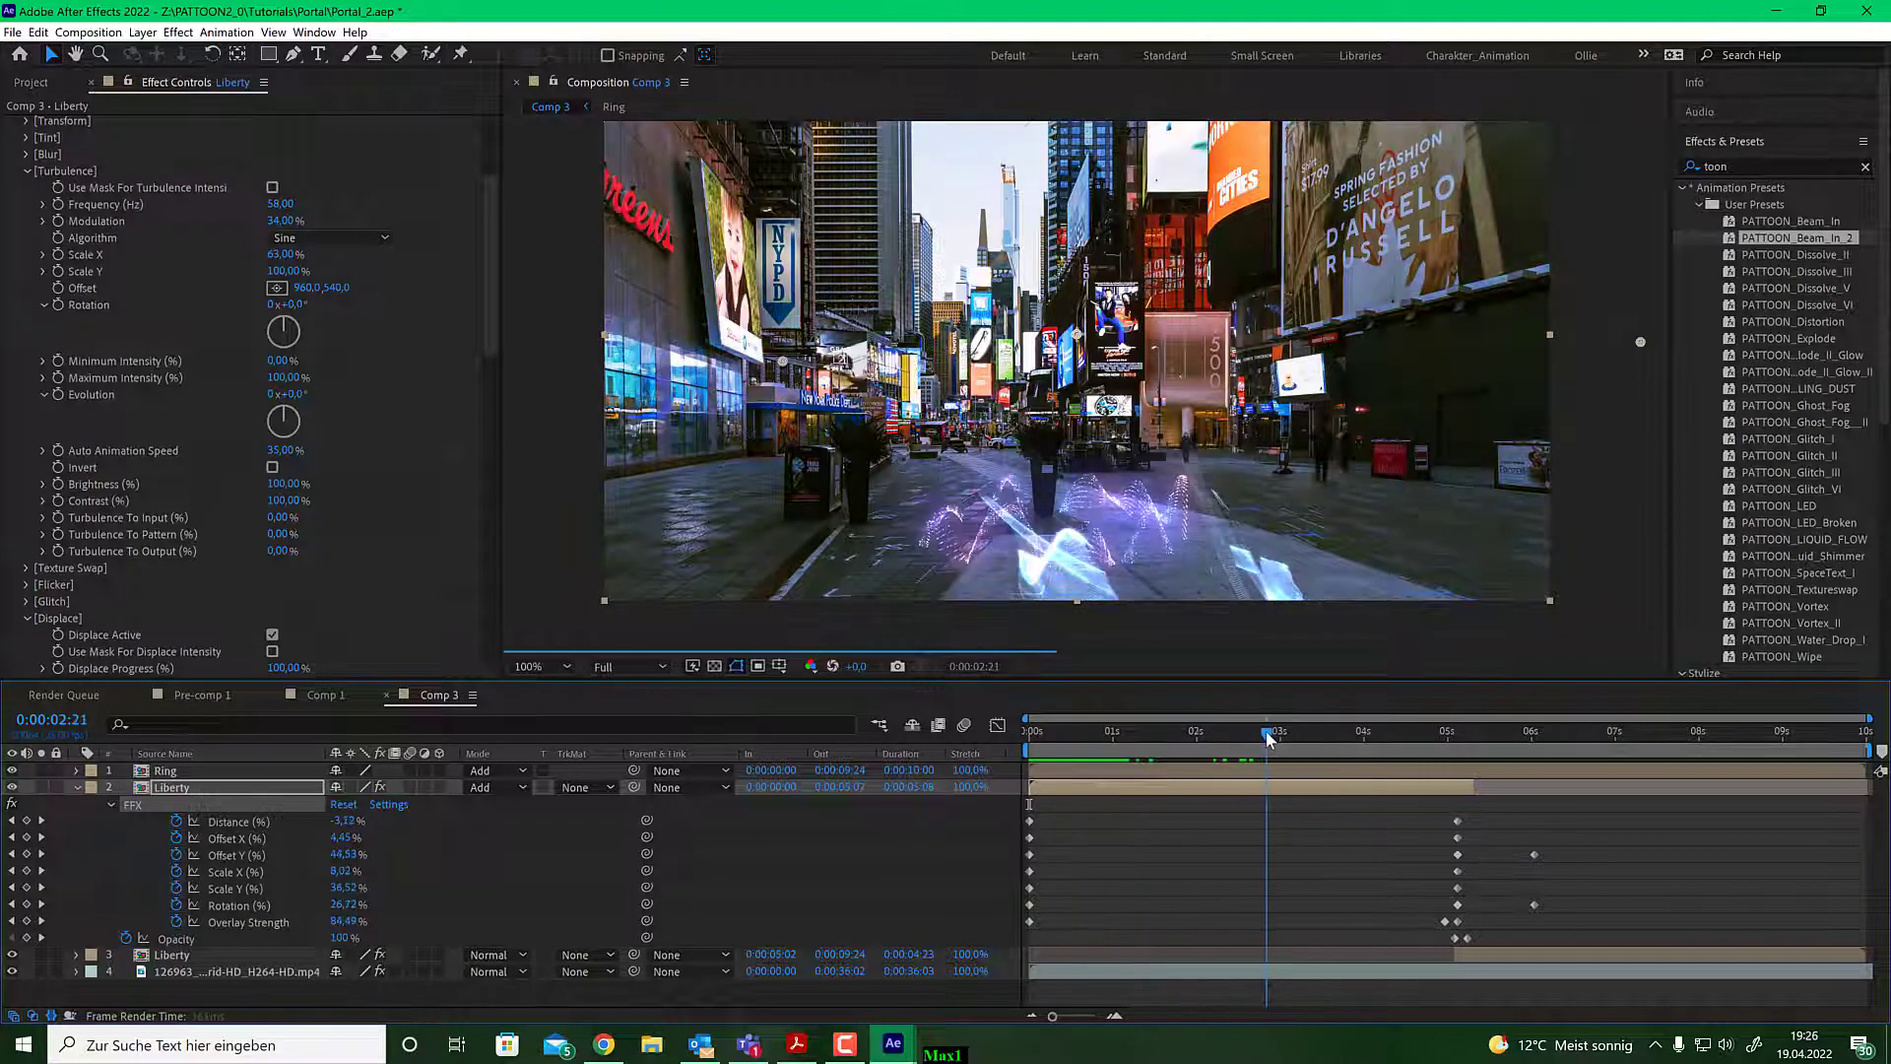
Collapse the FFX, Glow and Glow 2 effects and delete all three from the upper Liberty layer, with the time at 0:00:00:00.
scroll(81, 246, up, 3)
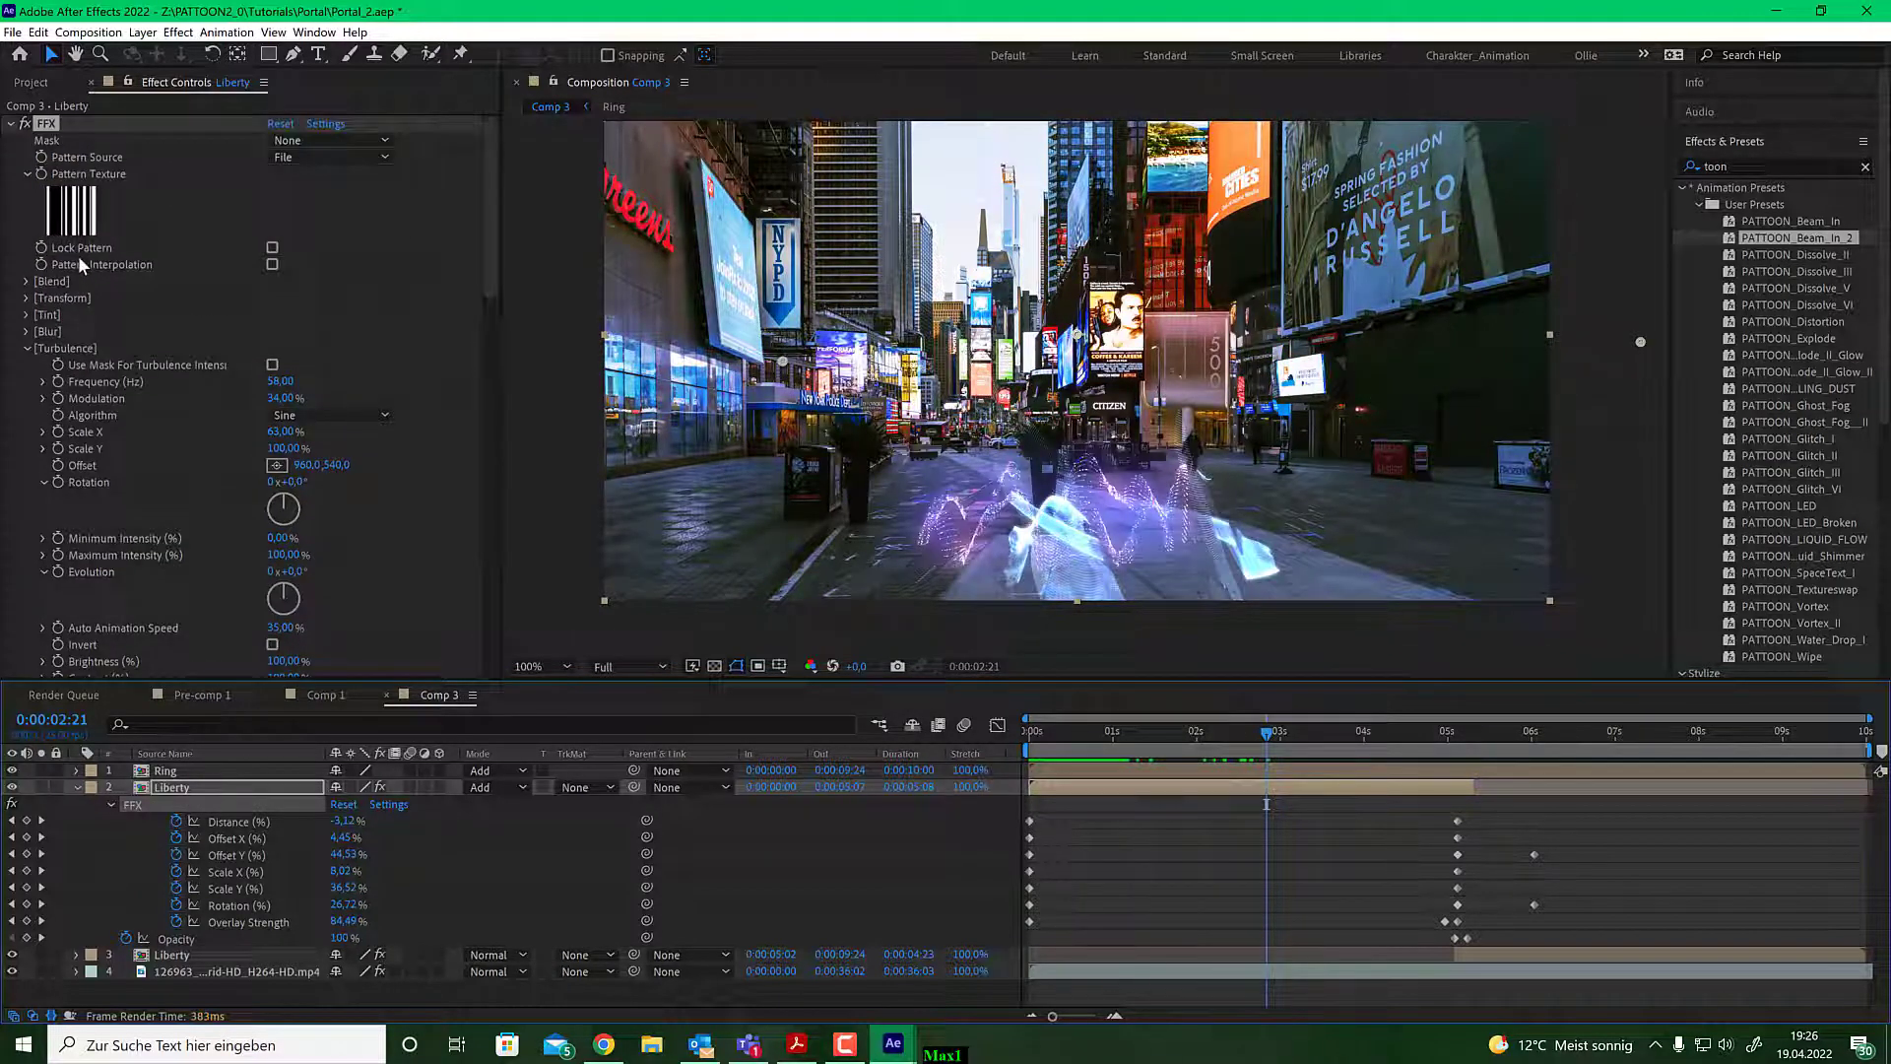
click(11, 124)
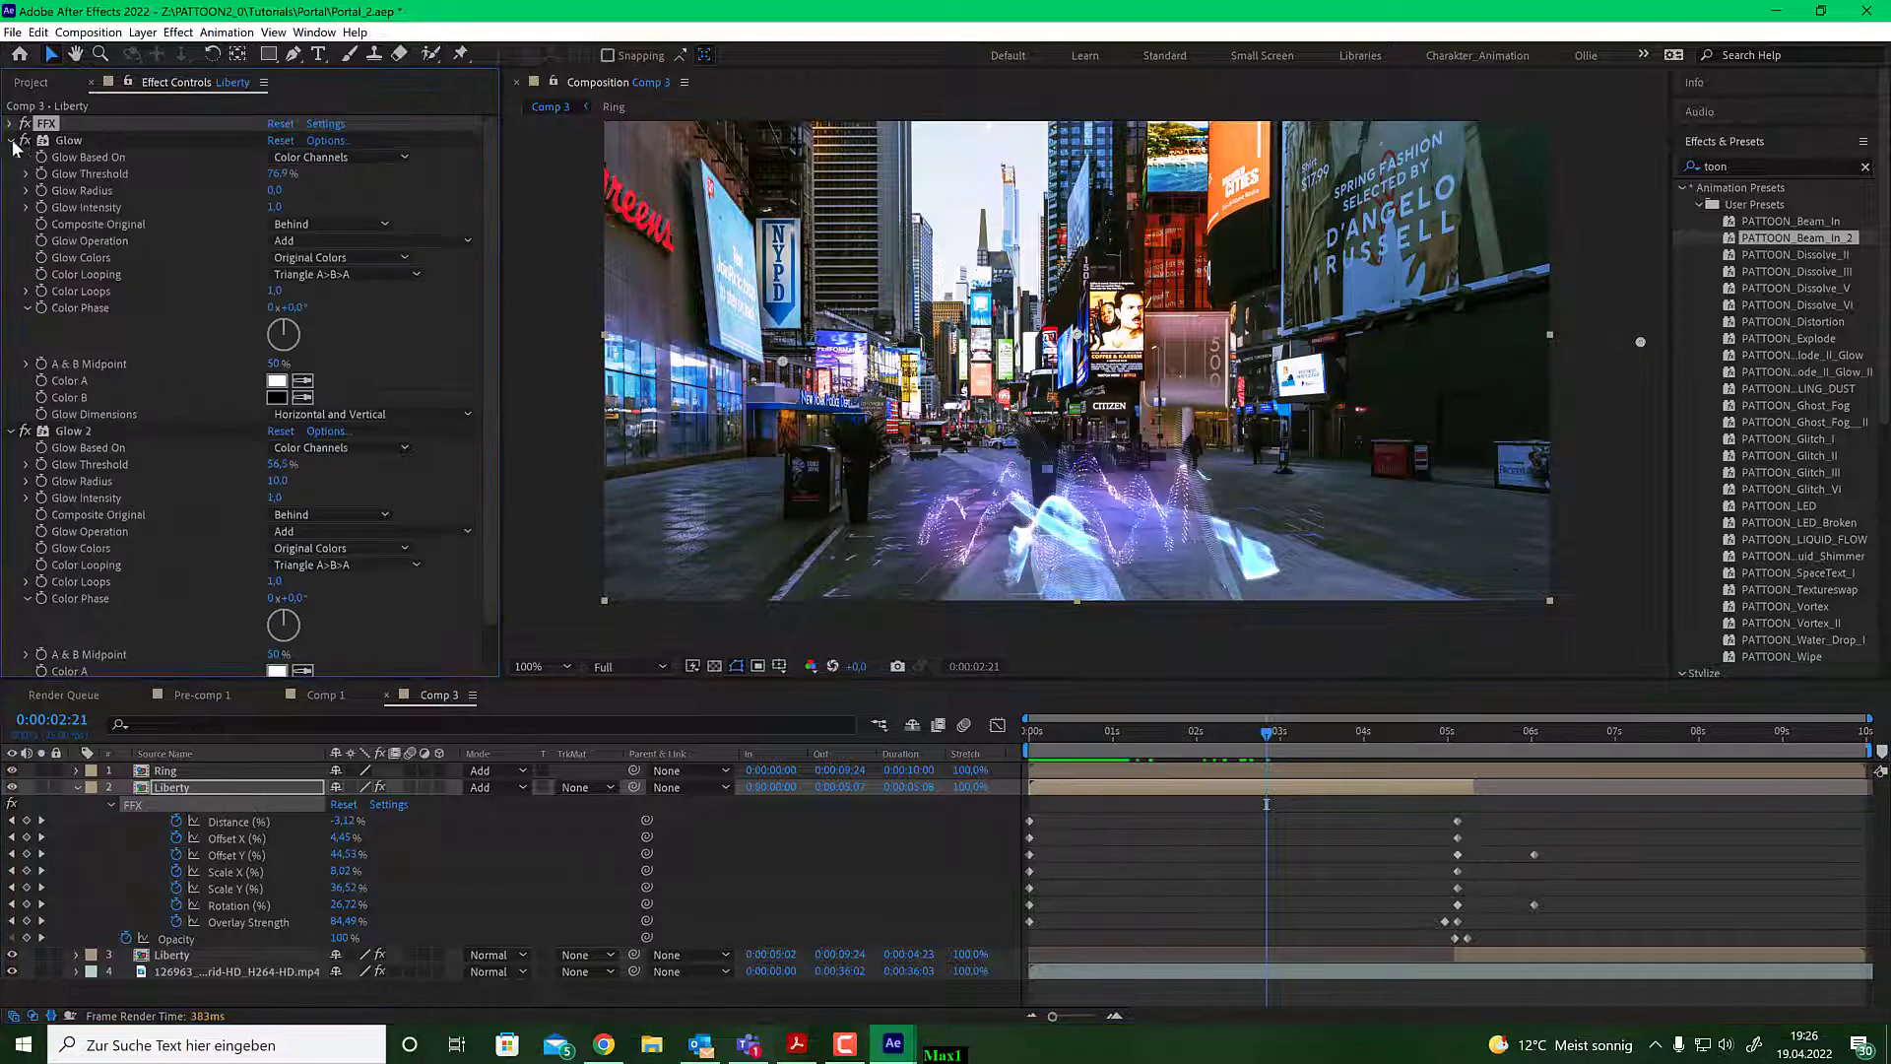
click(10, 141)
click(10, 157)
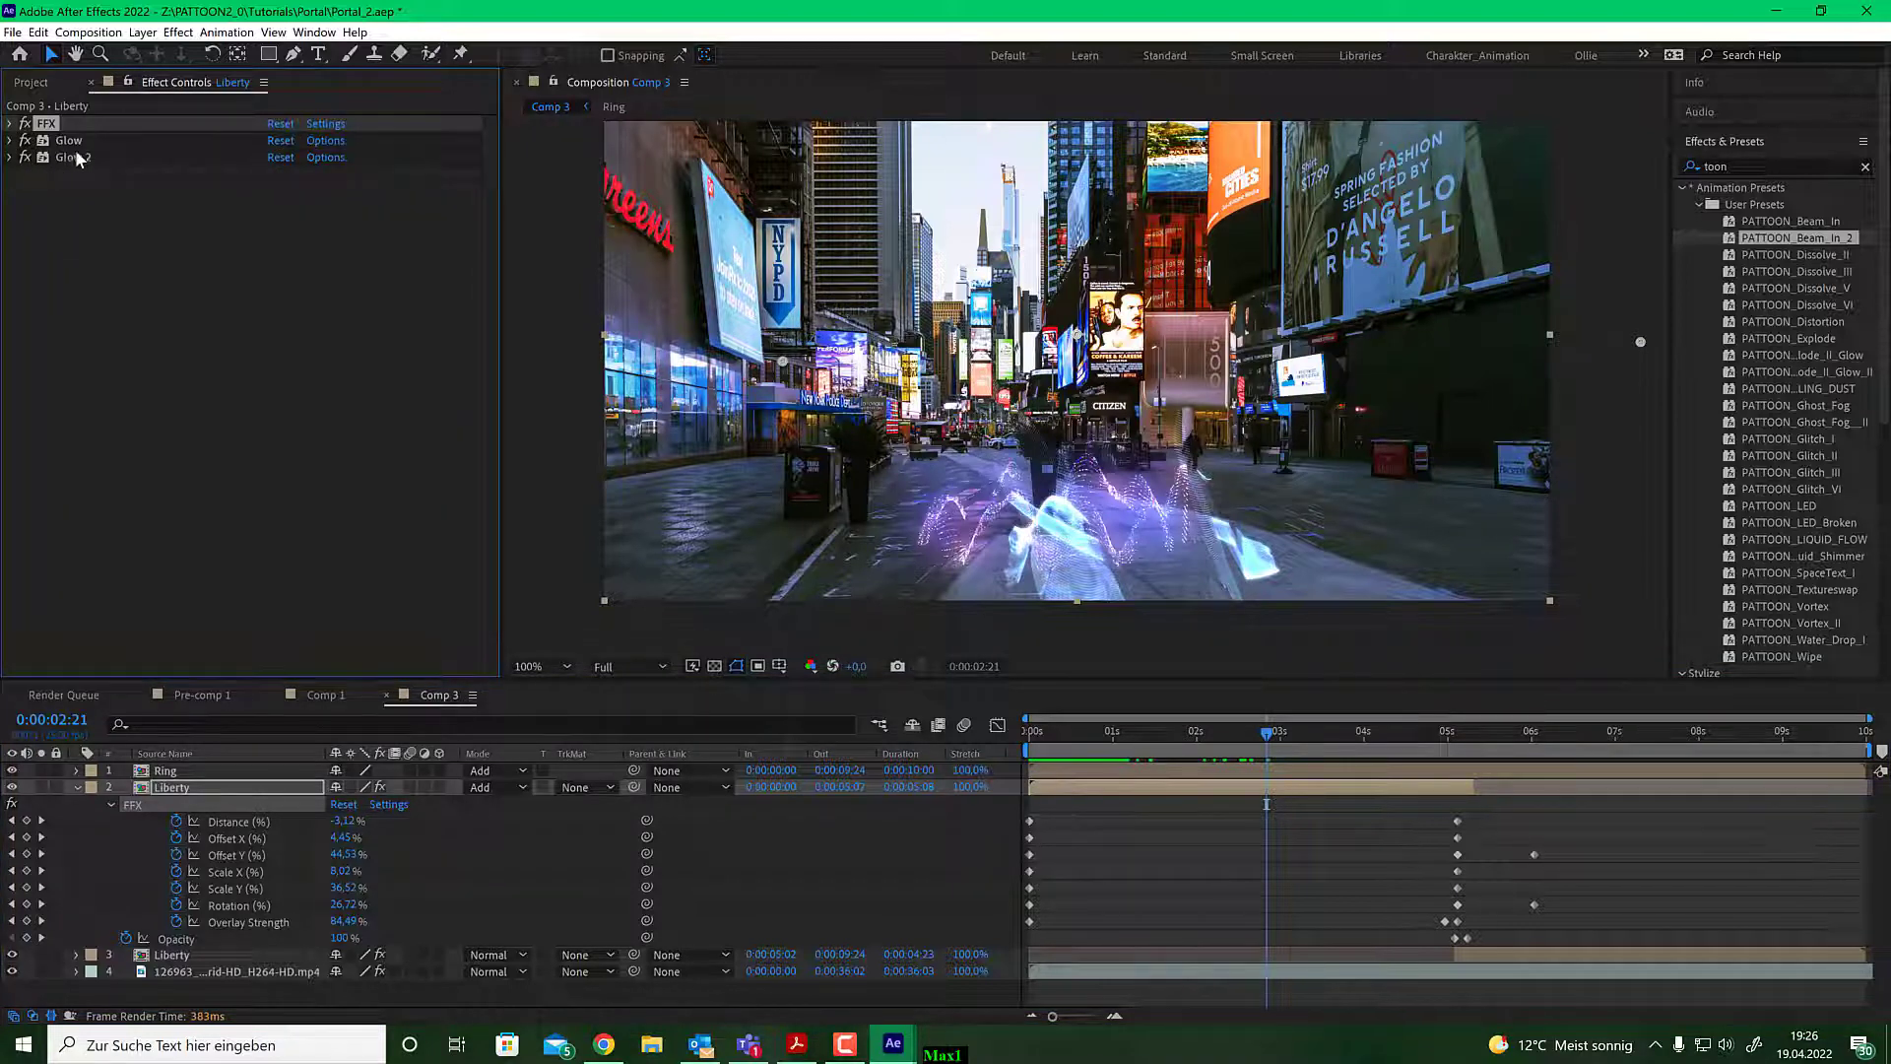
mouse_move(1274, 735)
mouse_down()
mouse_move(1293, 733)
mouse_move(1271, 733)
mouse_up()
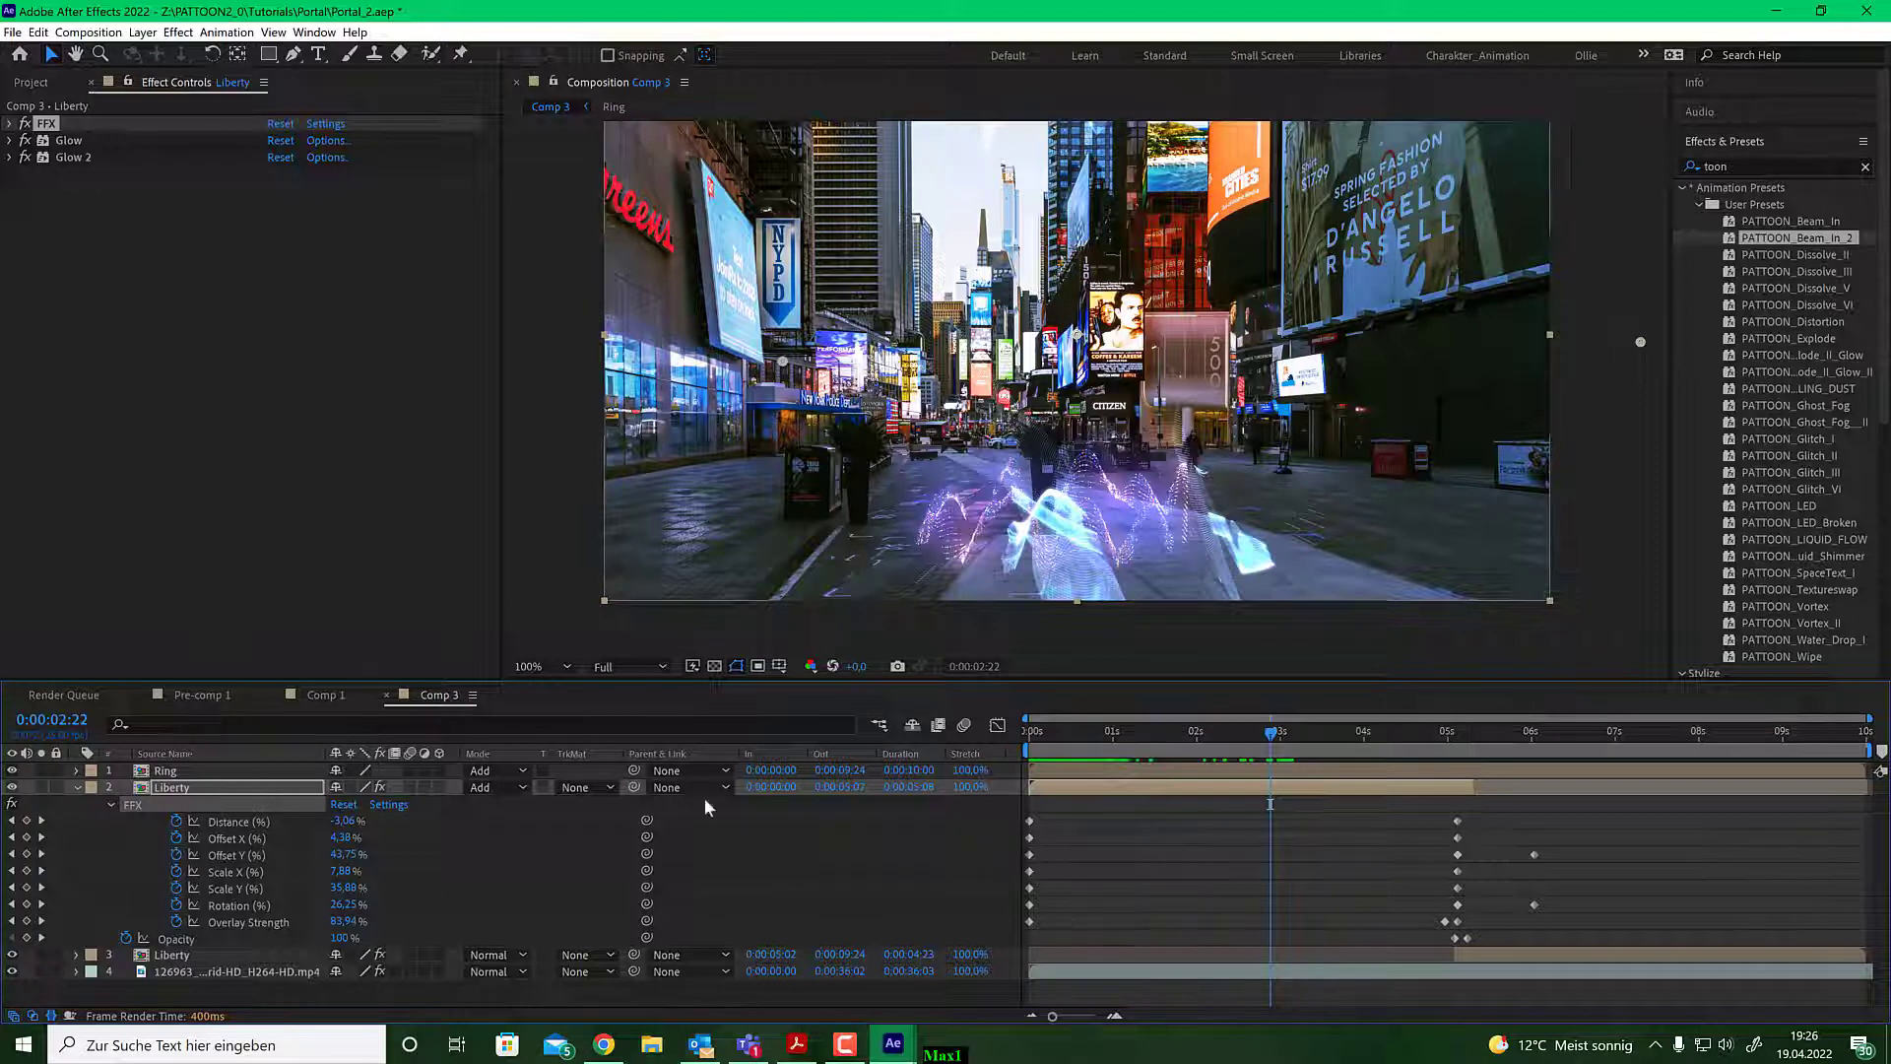
key(Home)
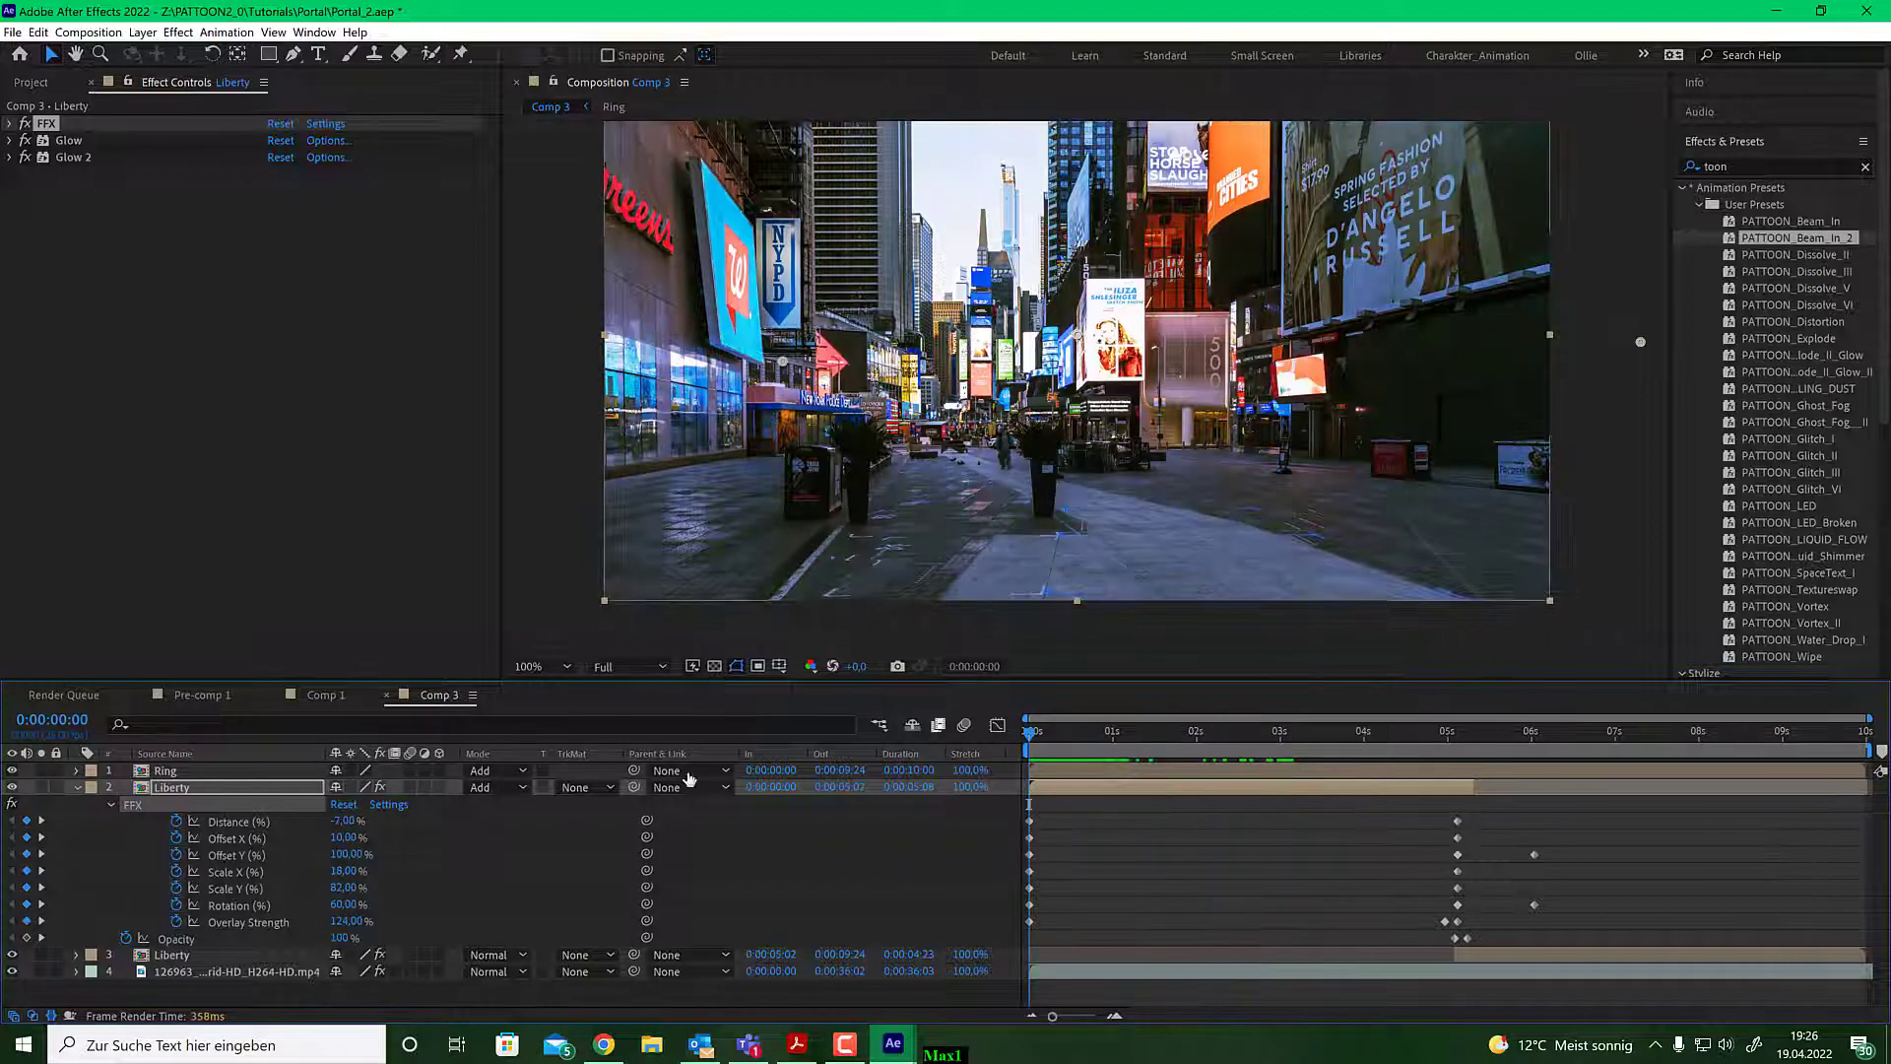
click(240, 785)
click(55, 126)
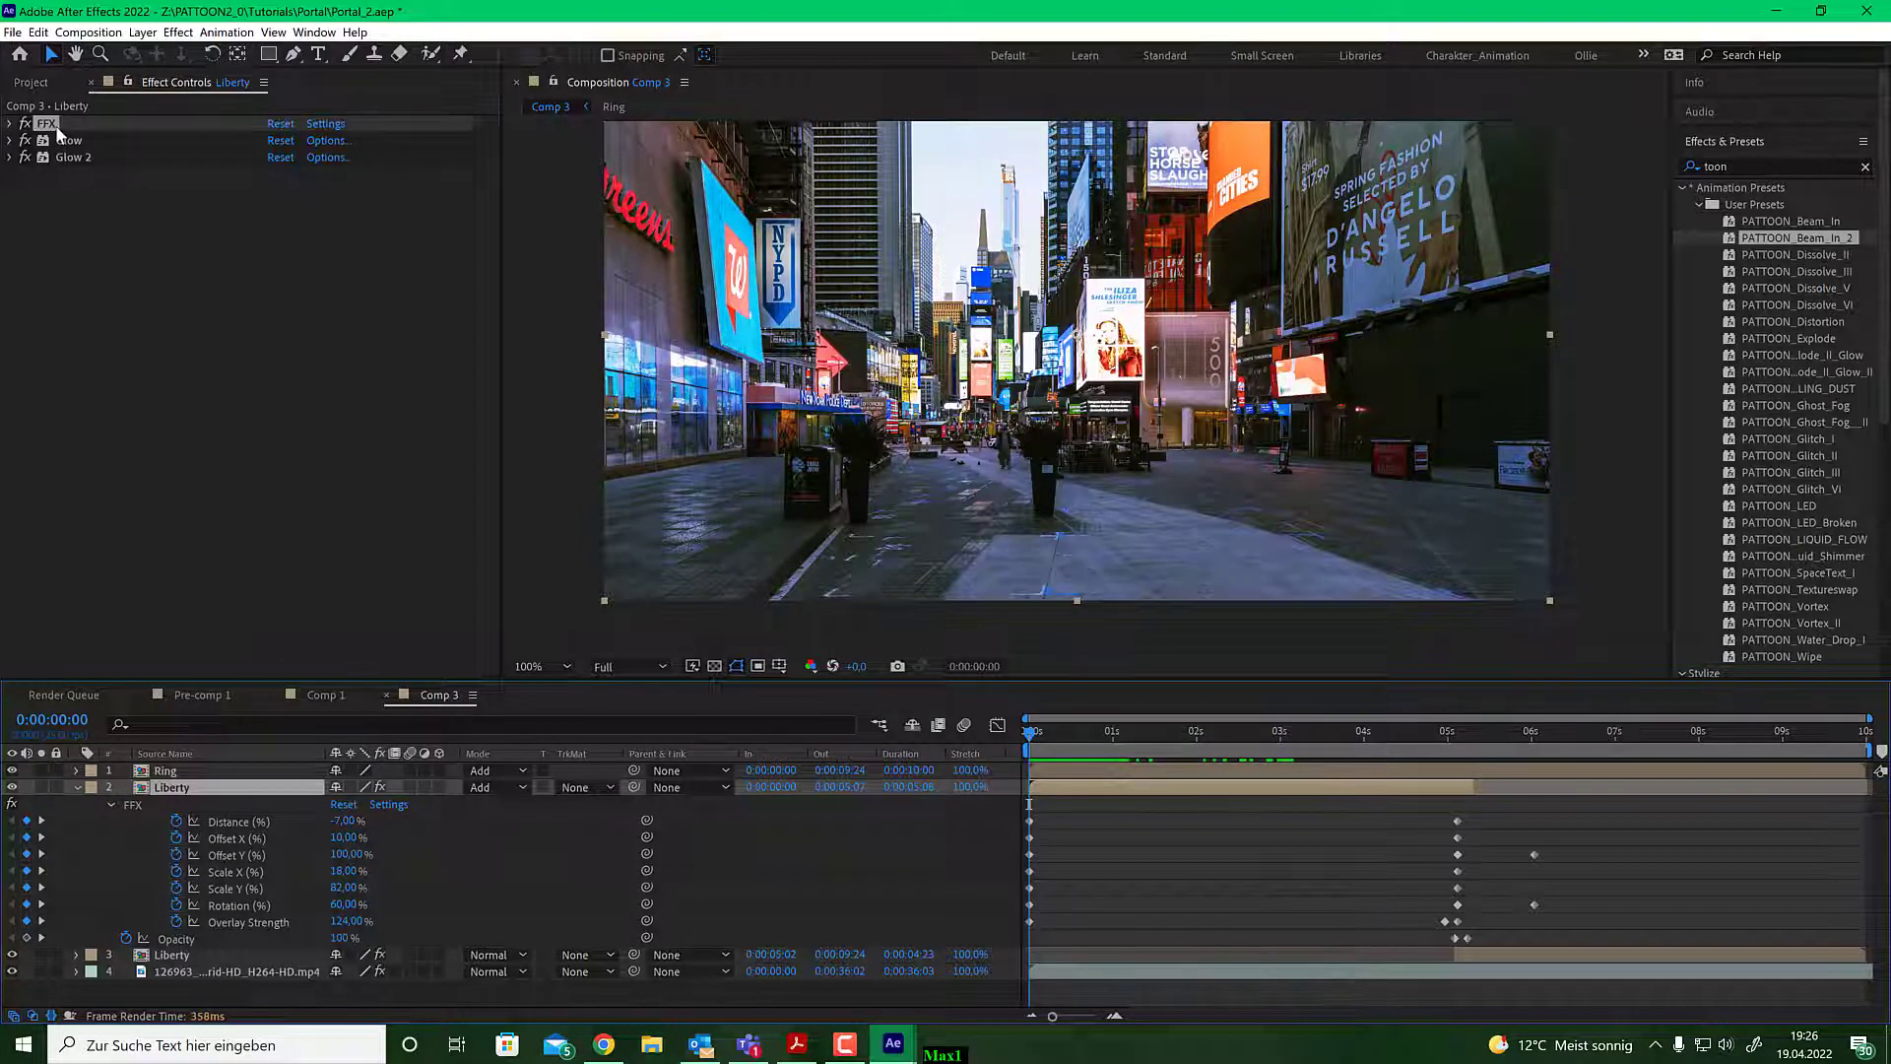
shift+click(73, 156)
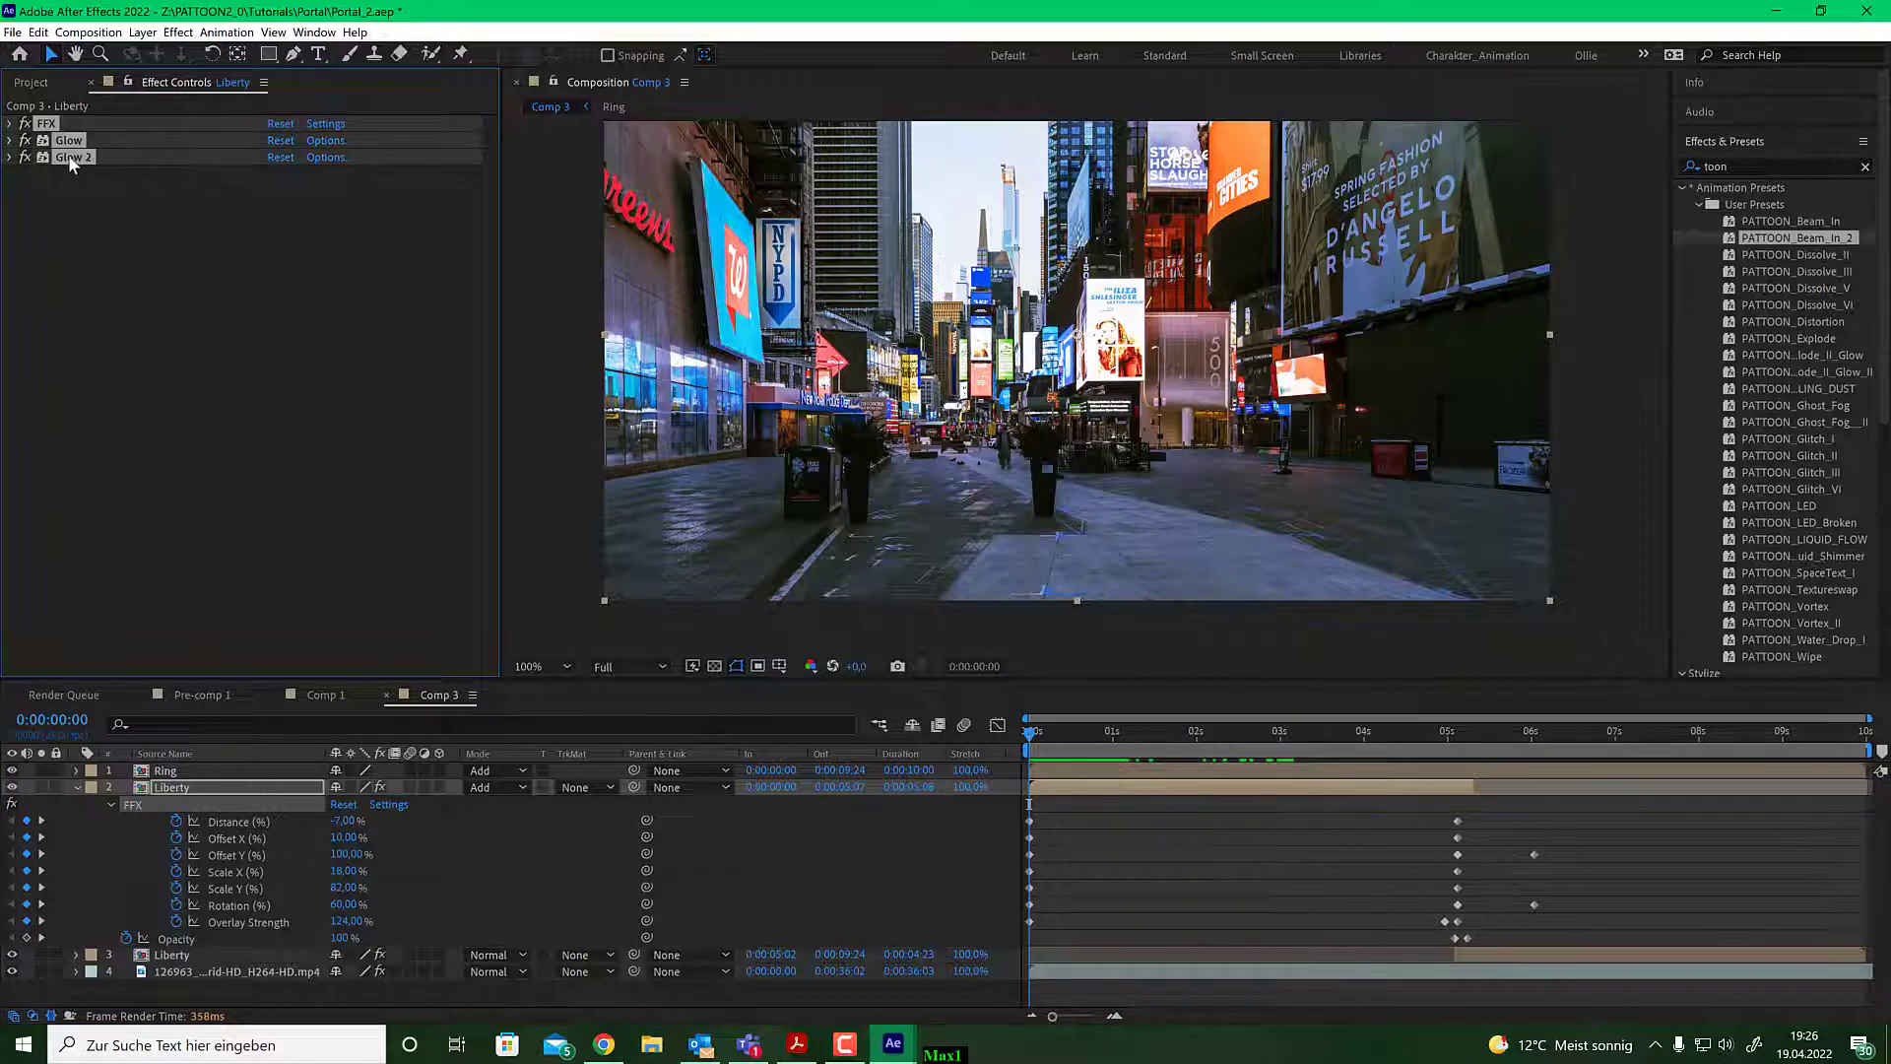
key(Delete)
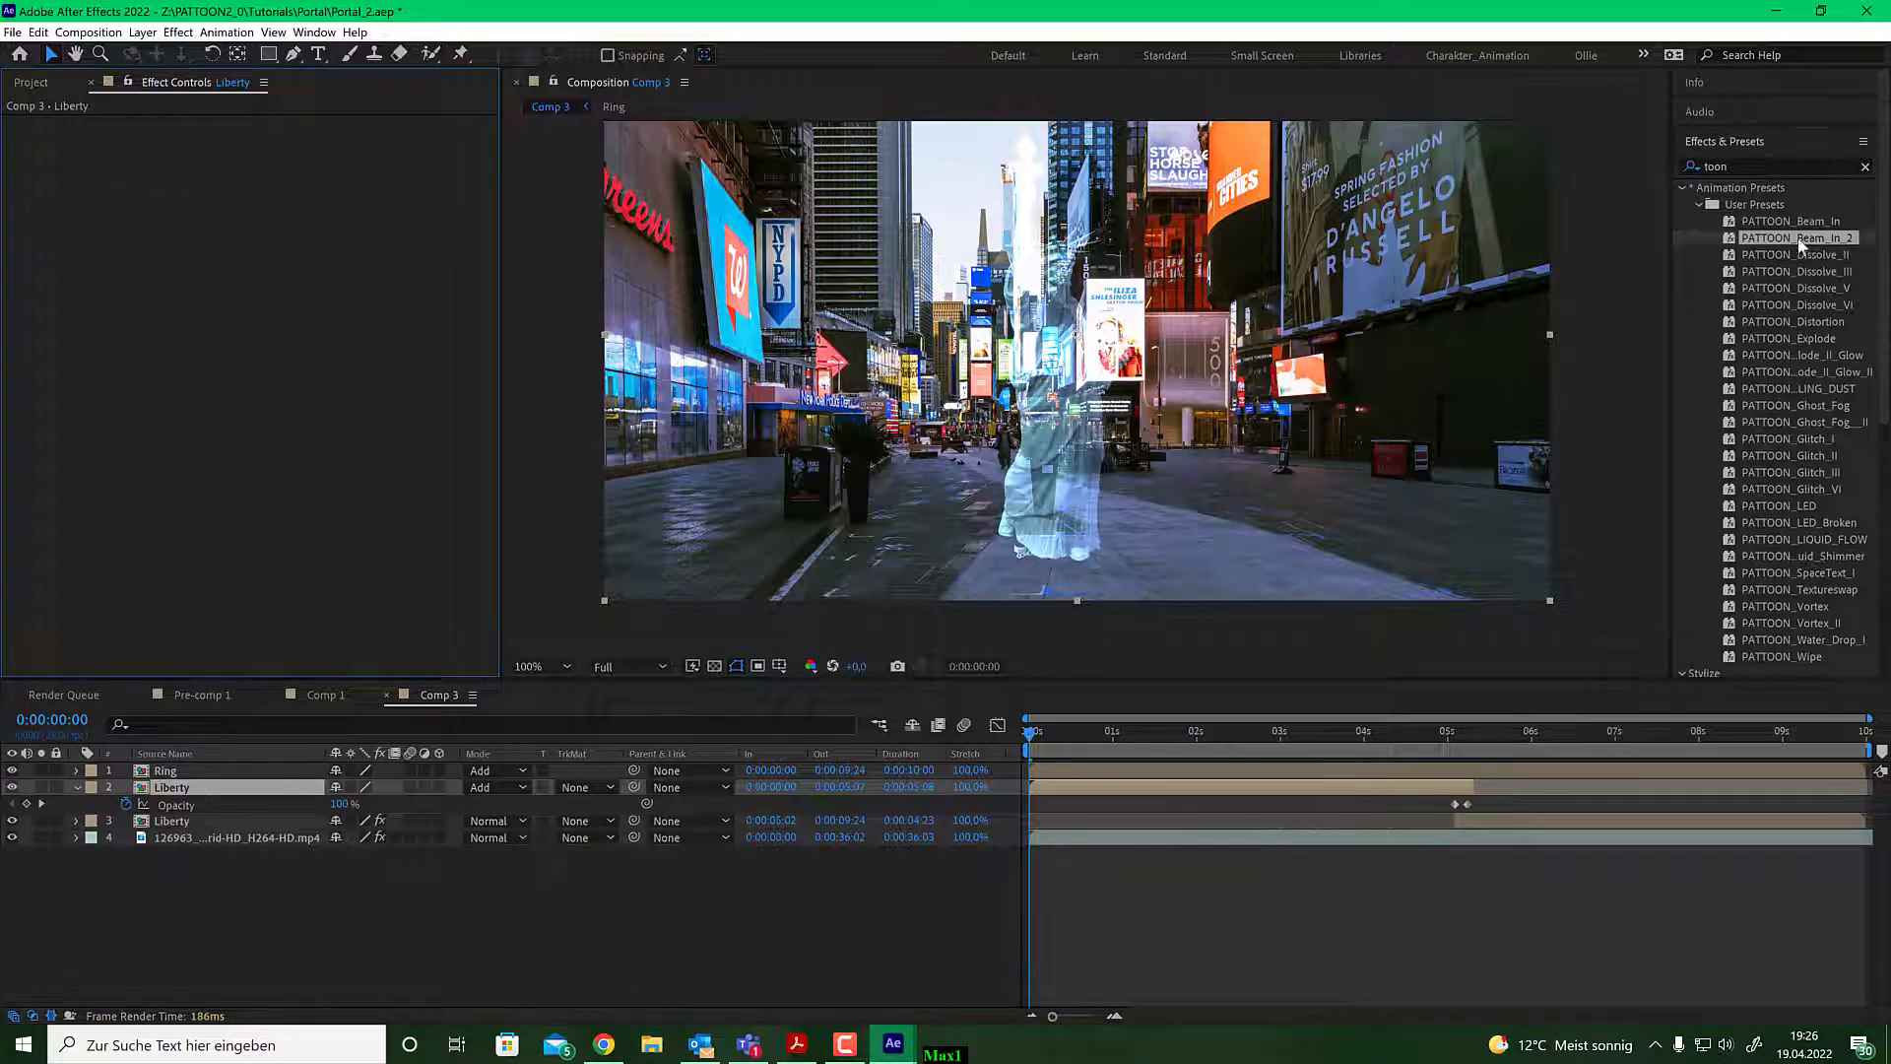
Apply the PATTOON_Beam_In_2 preset to the upper Liberty layer and check the particles around 0:00:02:03.
drag(1803, 246, 1073, 795)
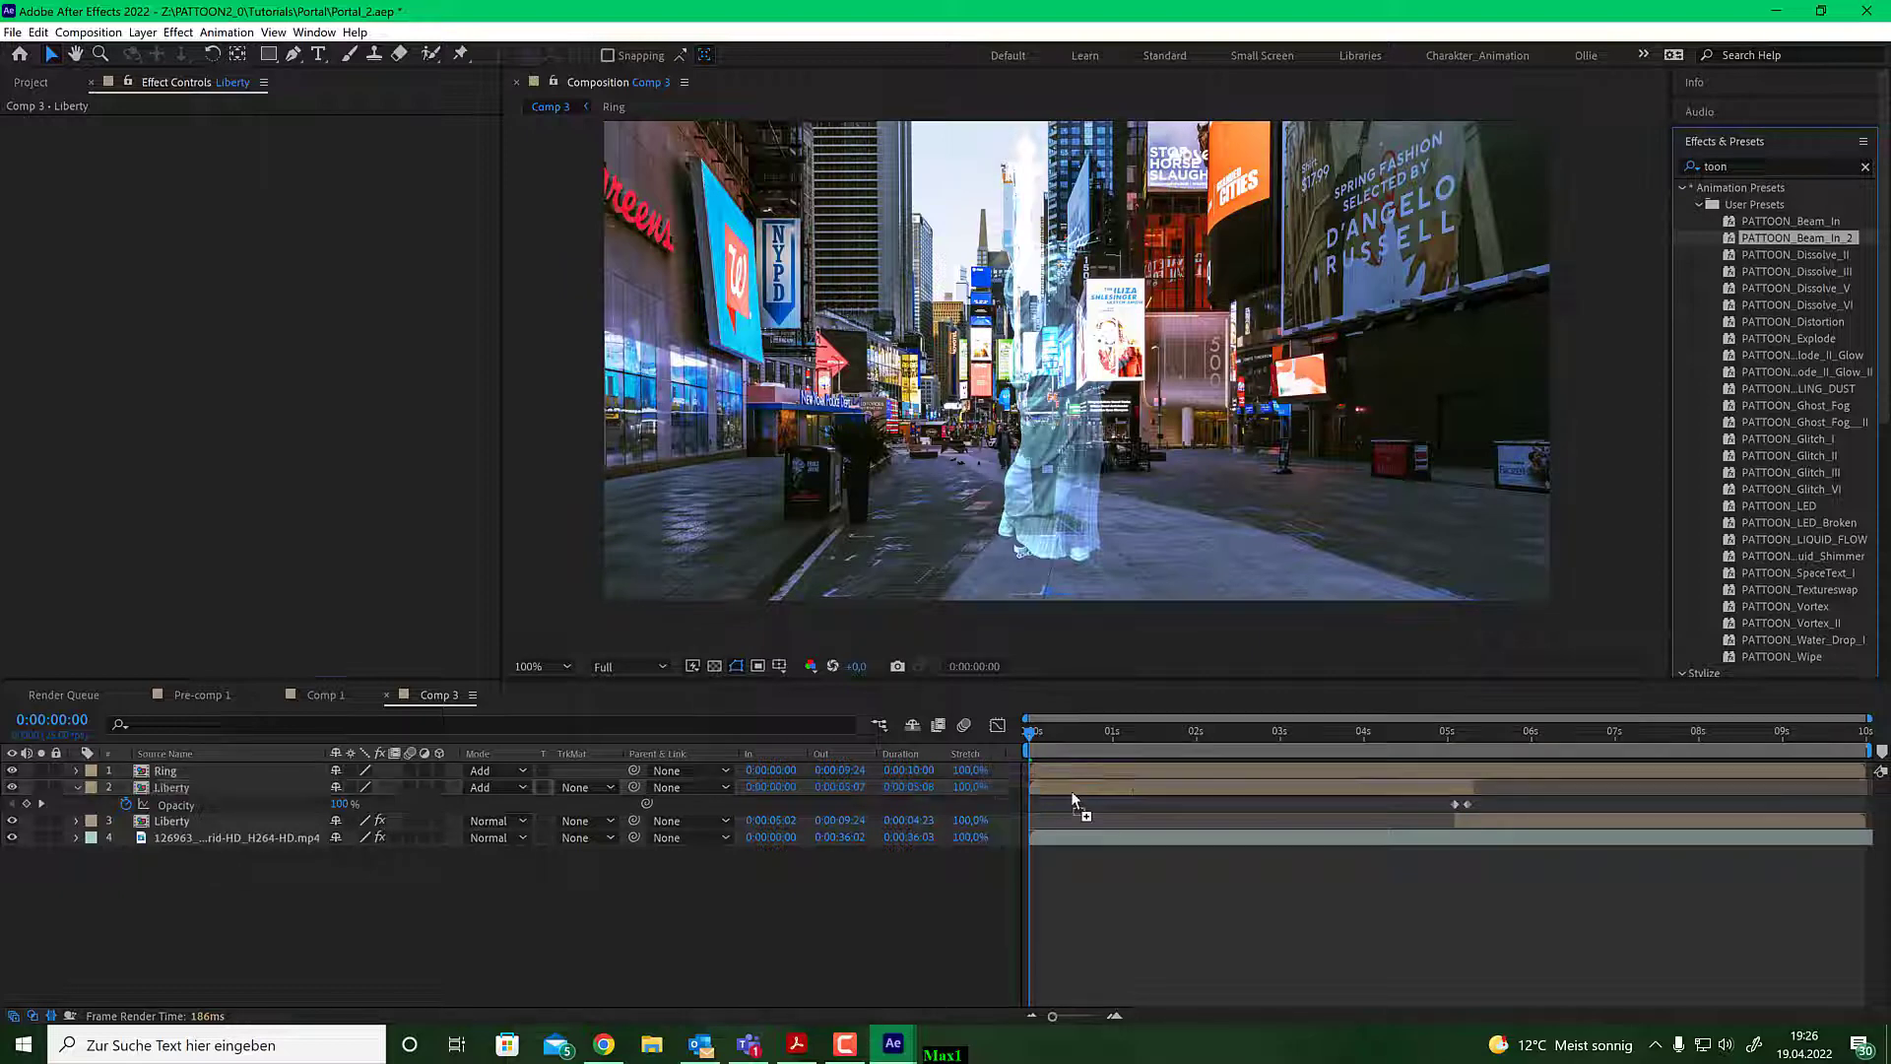
click(1272, 731)
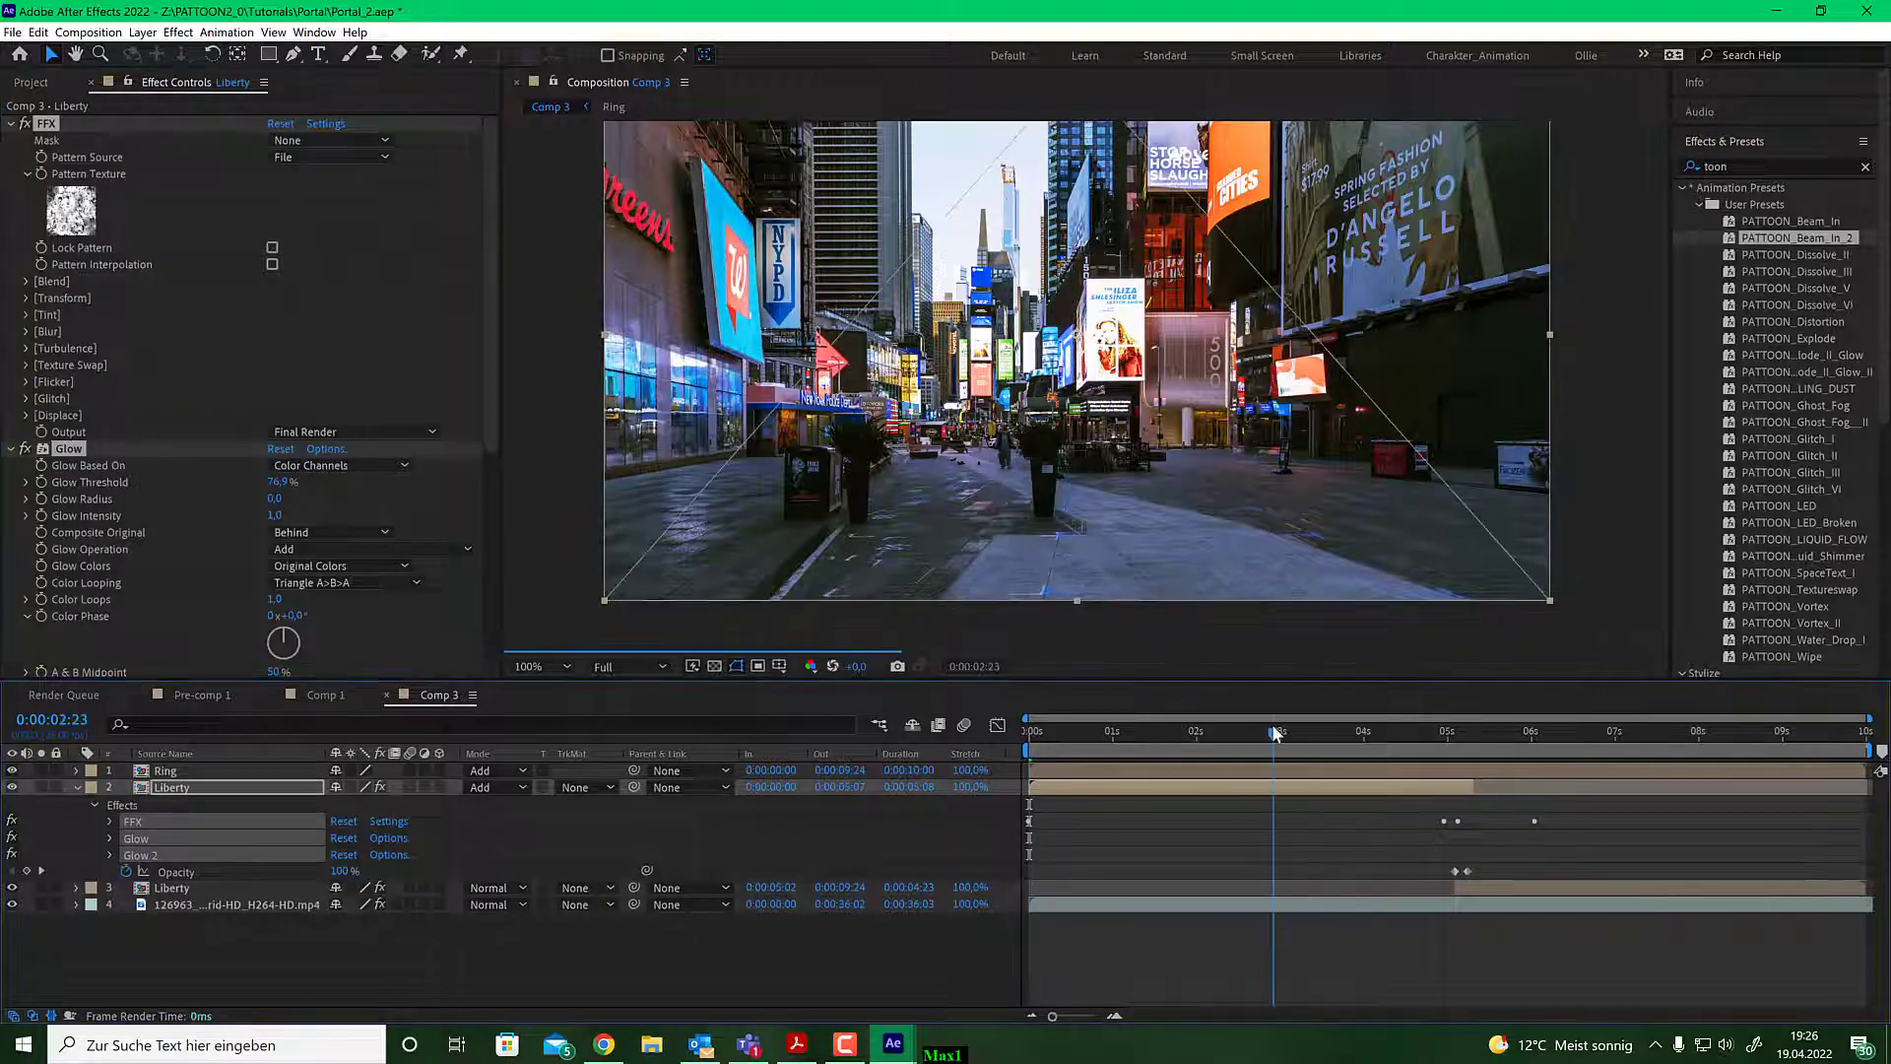
click(1330, 733)
click(1243, 731)
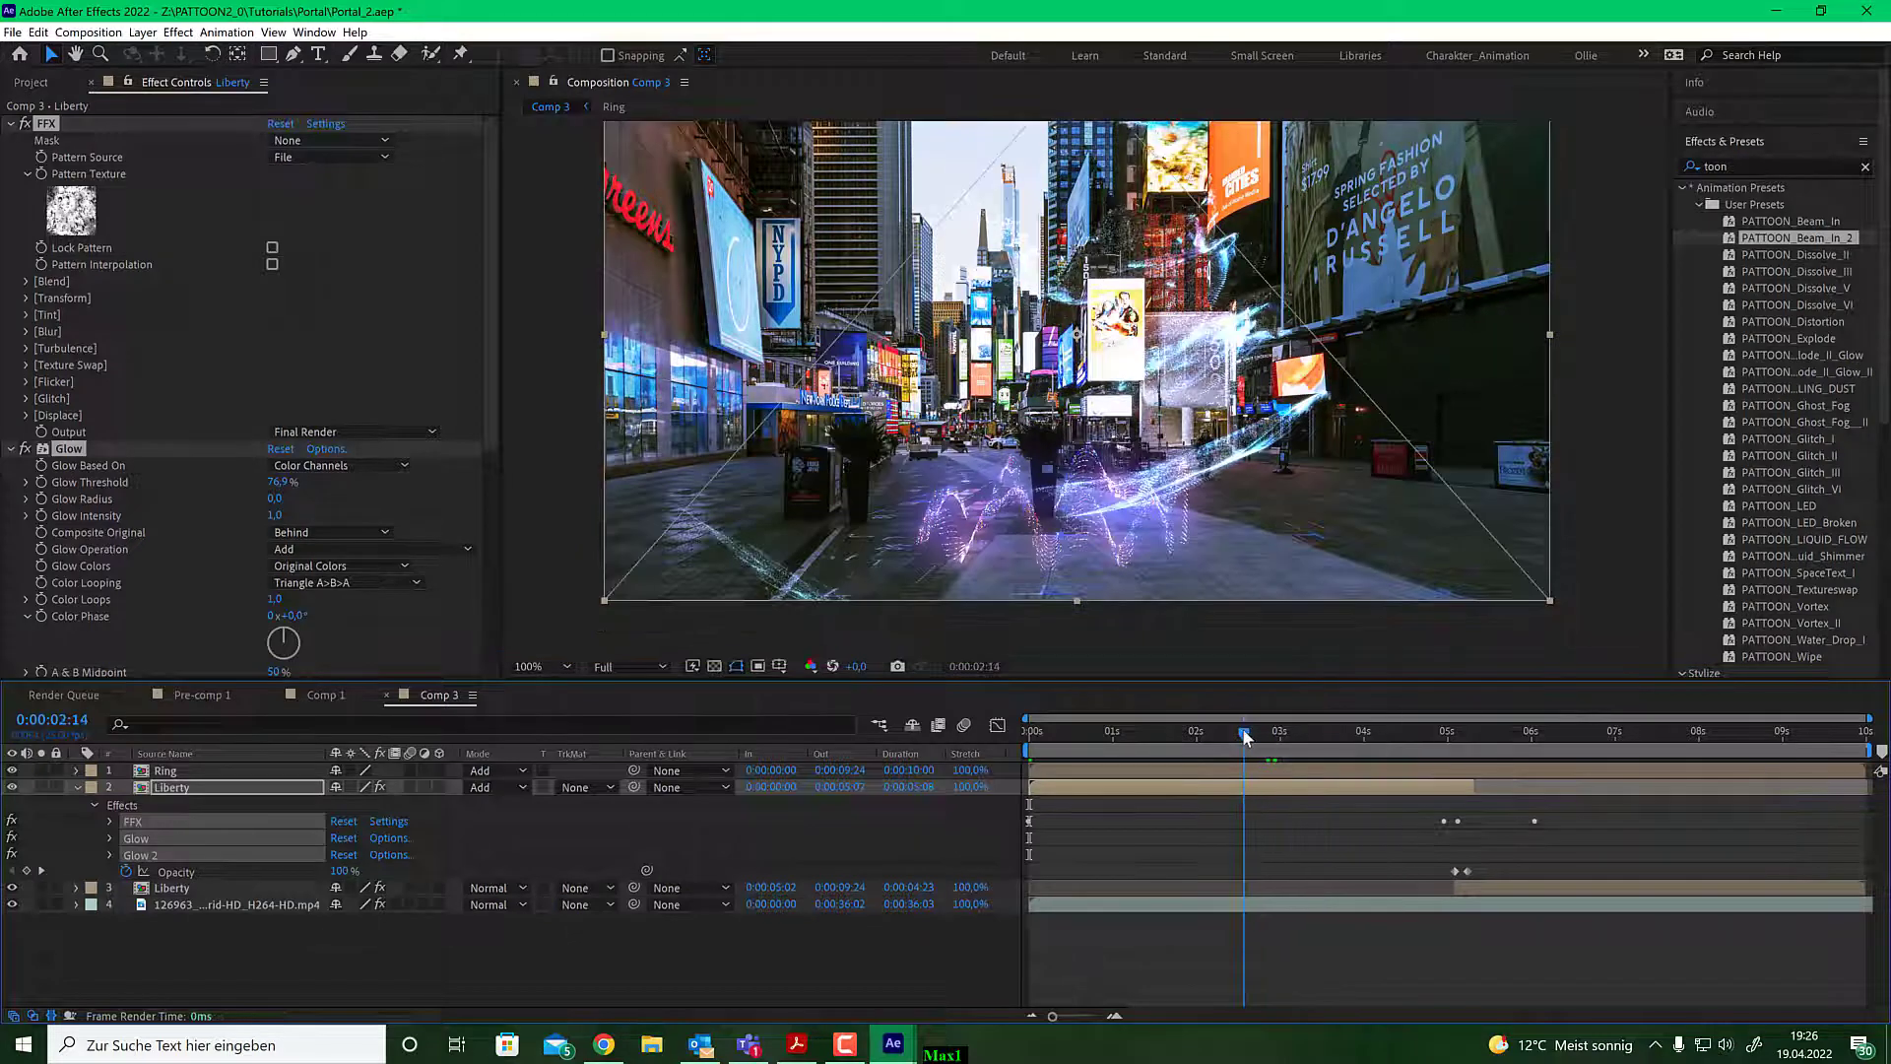
click(1209, 735)
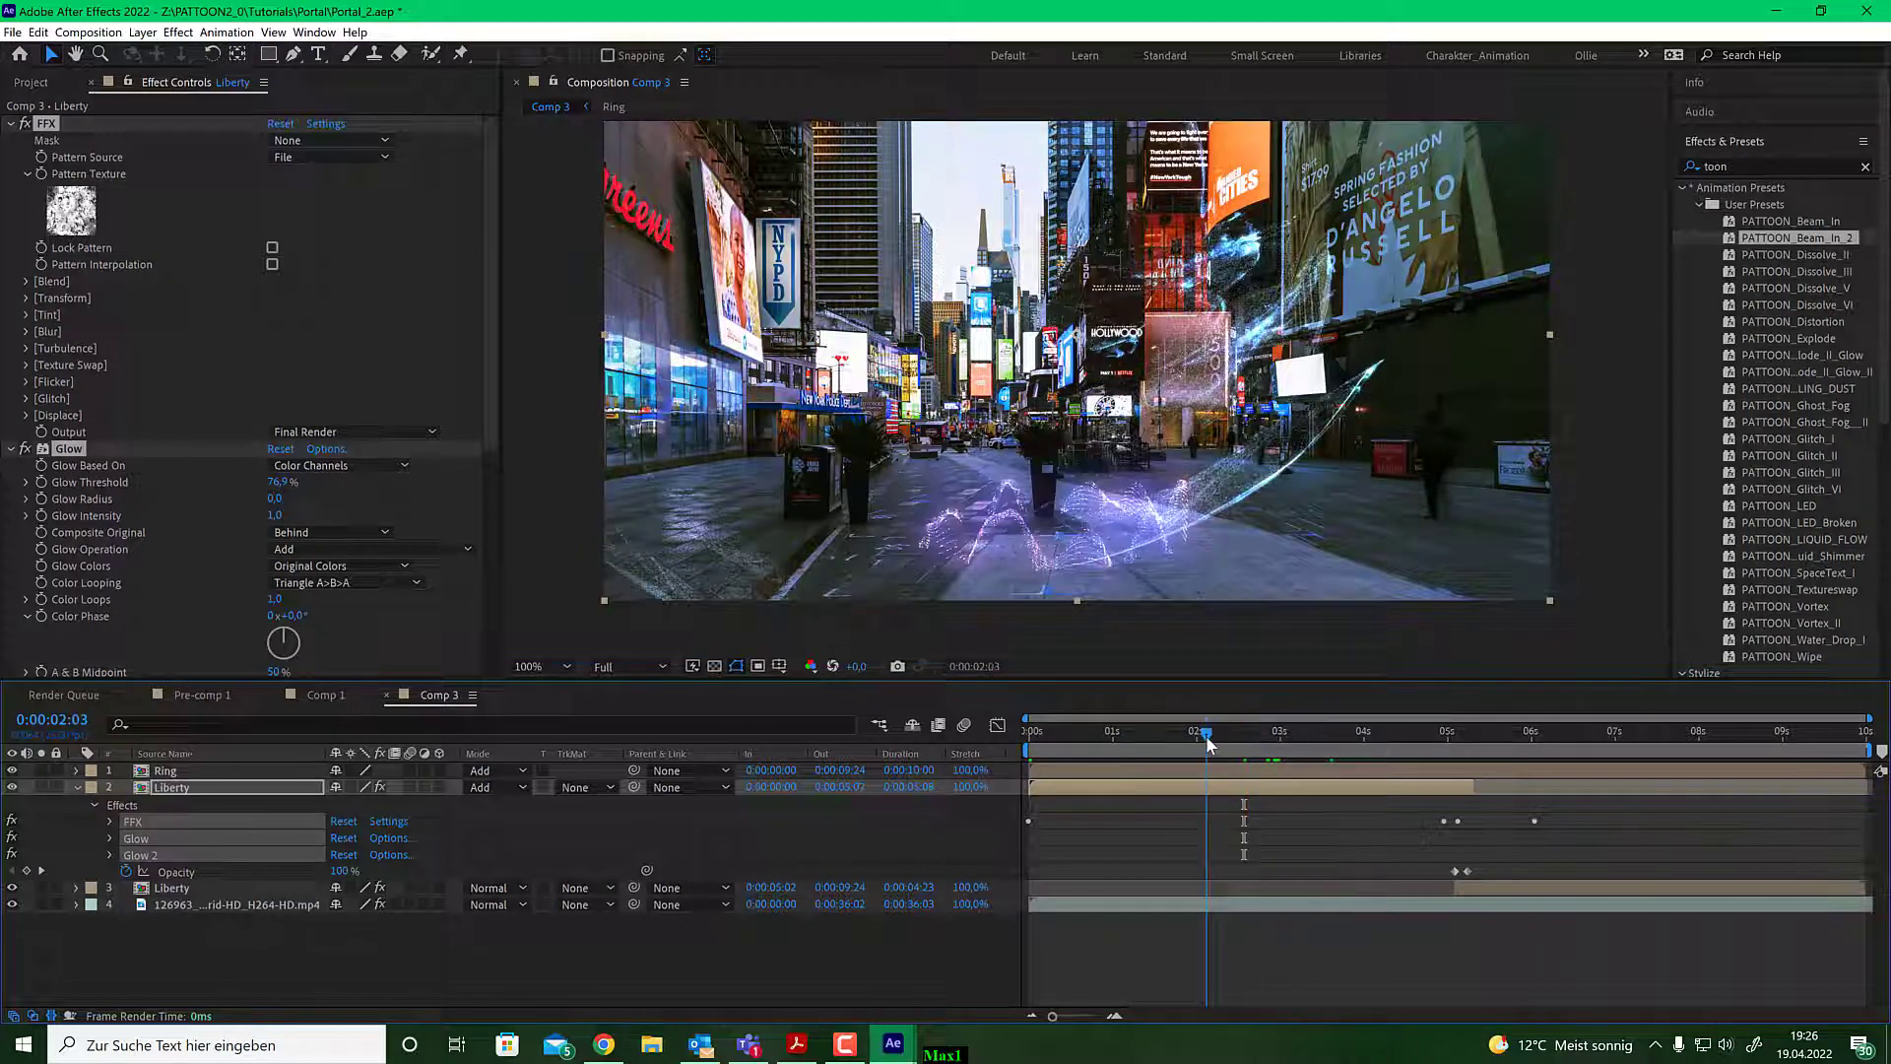
Collapse the effects and insert CC Force Motion Blur between FFX and Glow on the upper Liberty layer.
ctrl+click(12, 123)
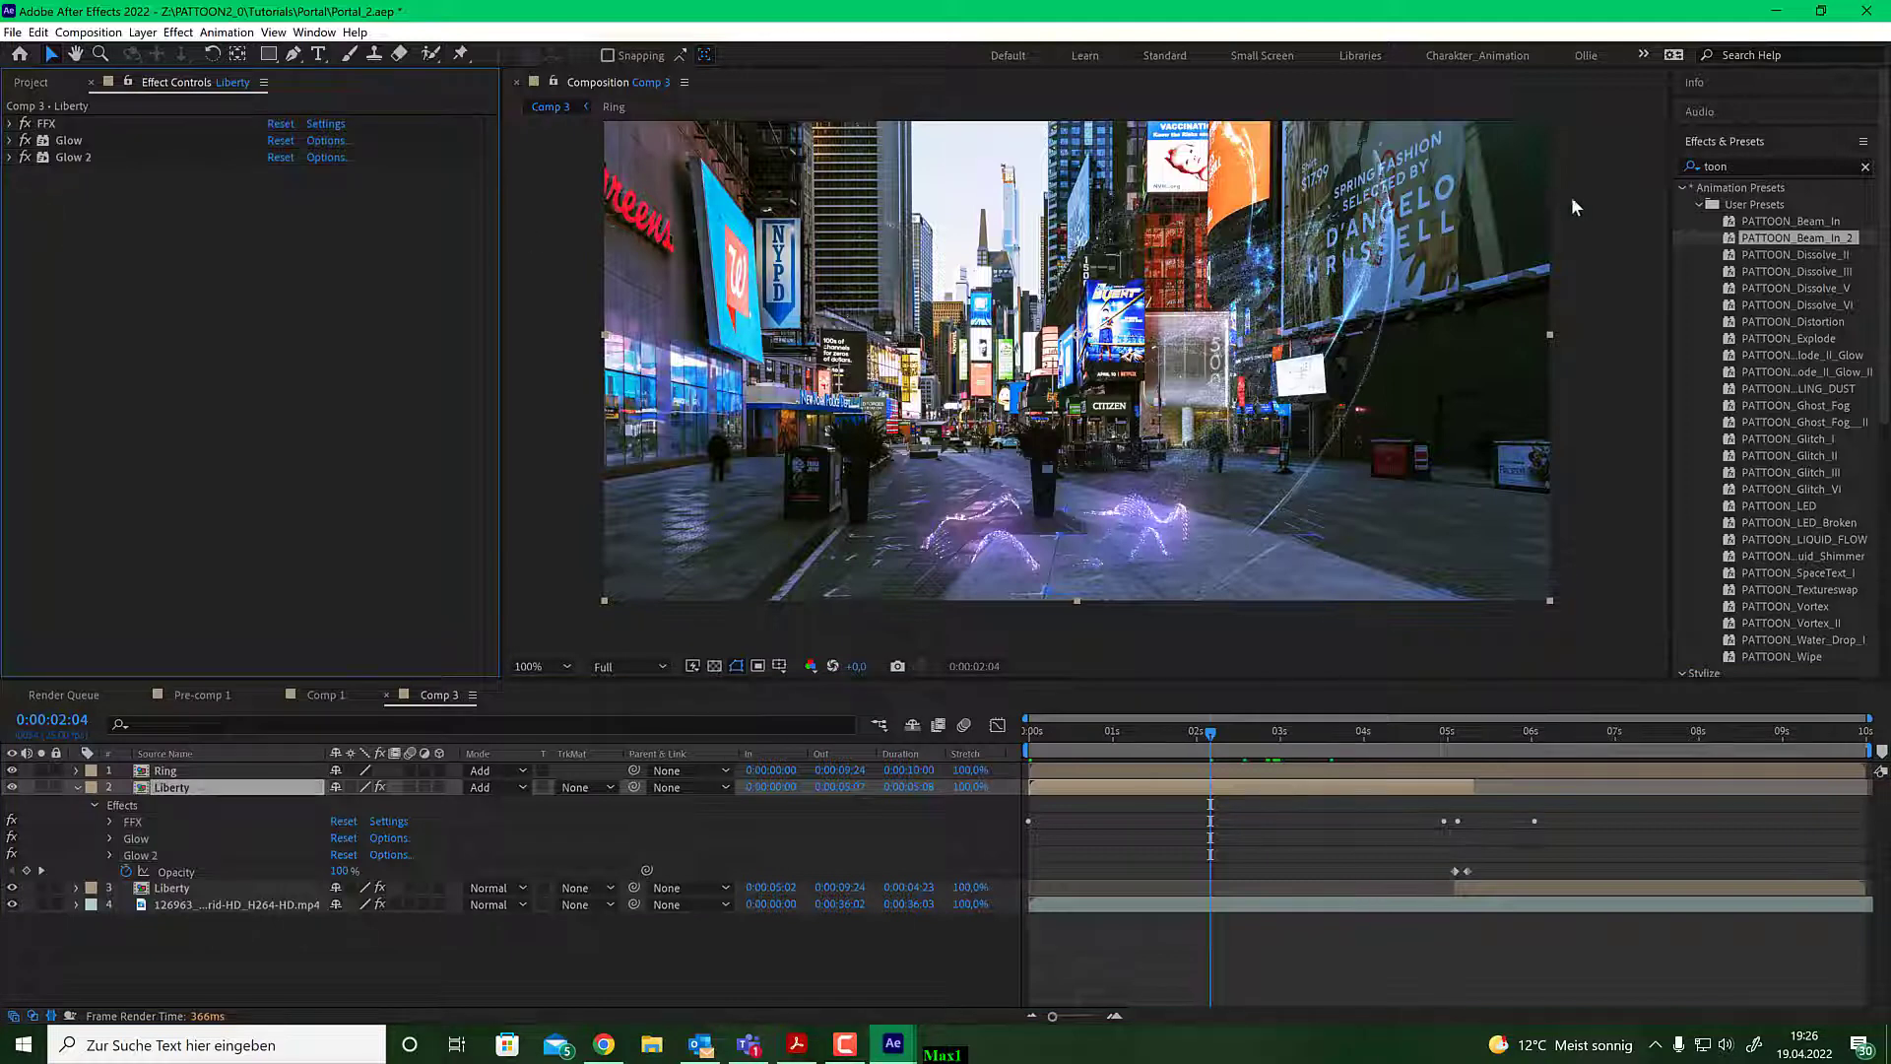
click(1738, 167)
text(cc forc)
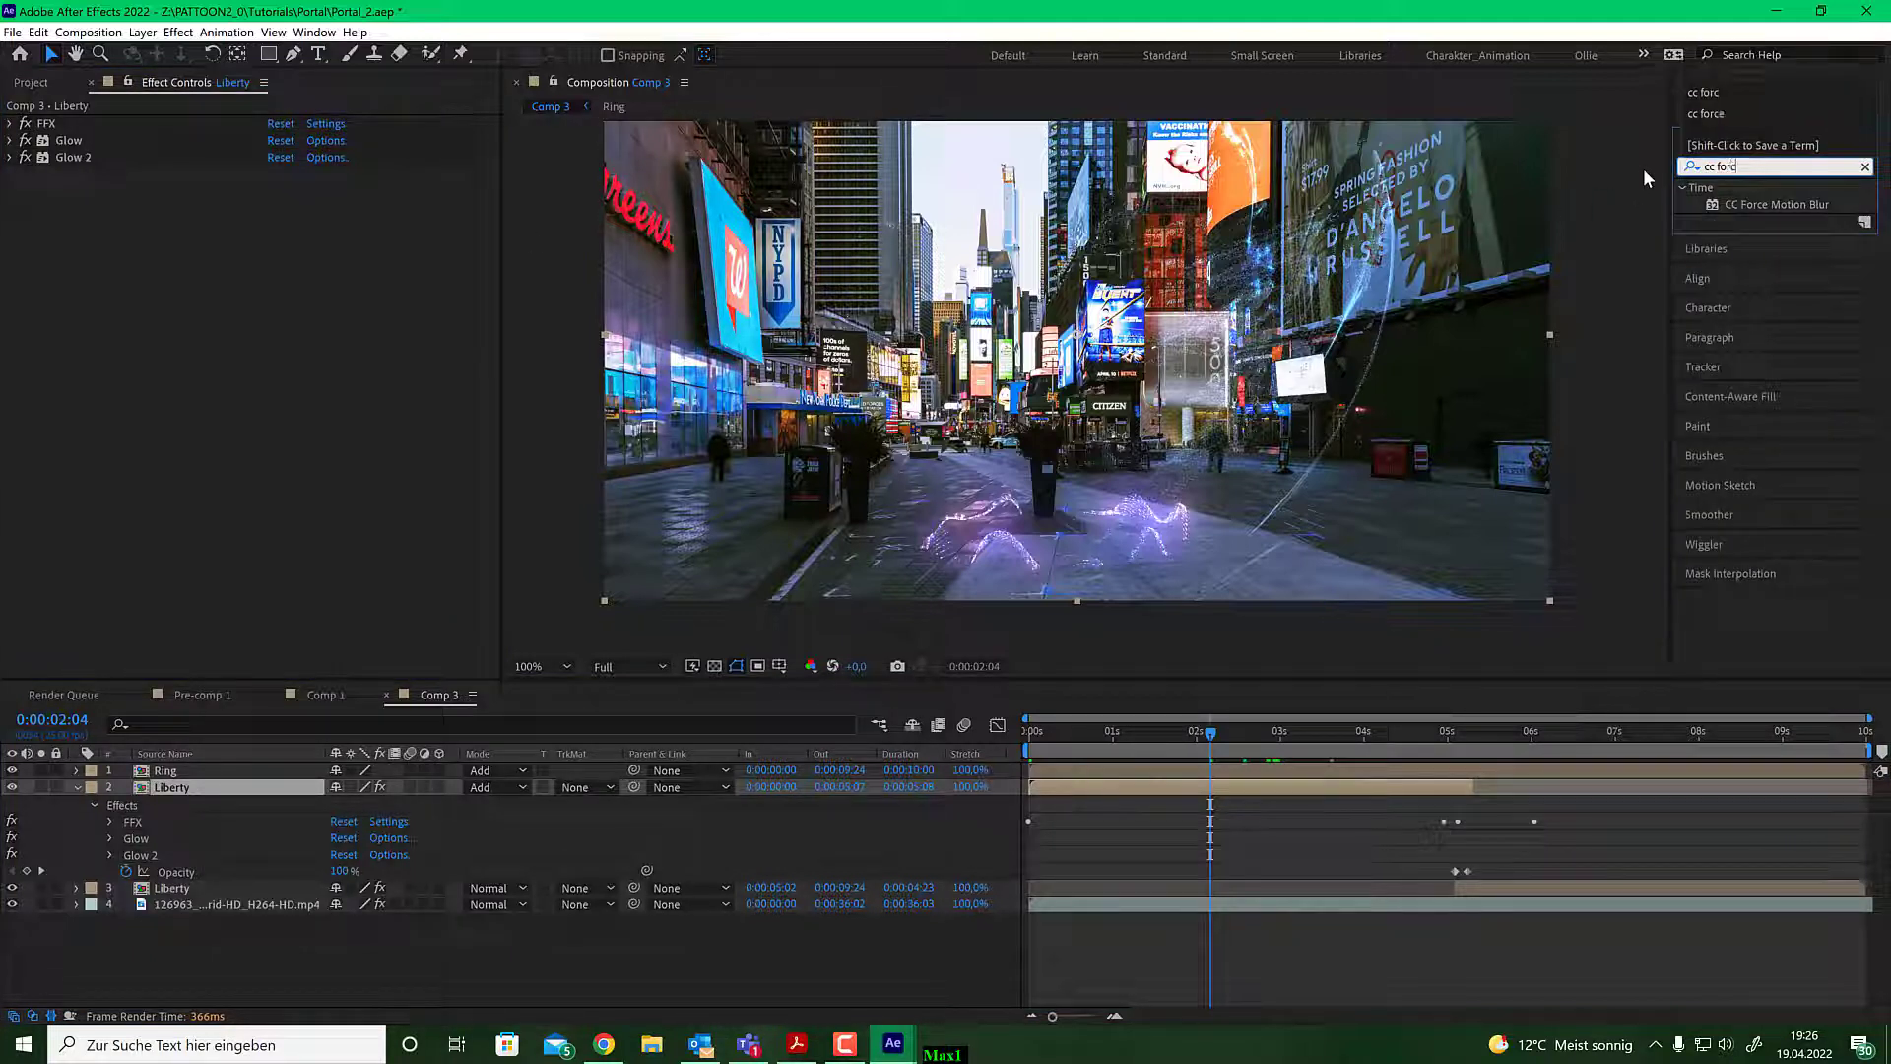
drag(1778, 204, 169, 141)
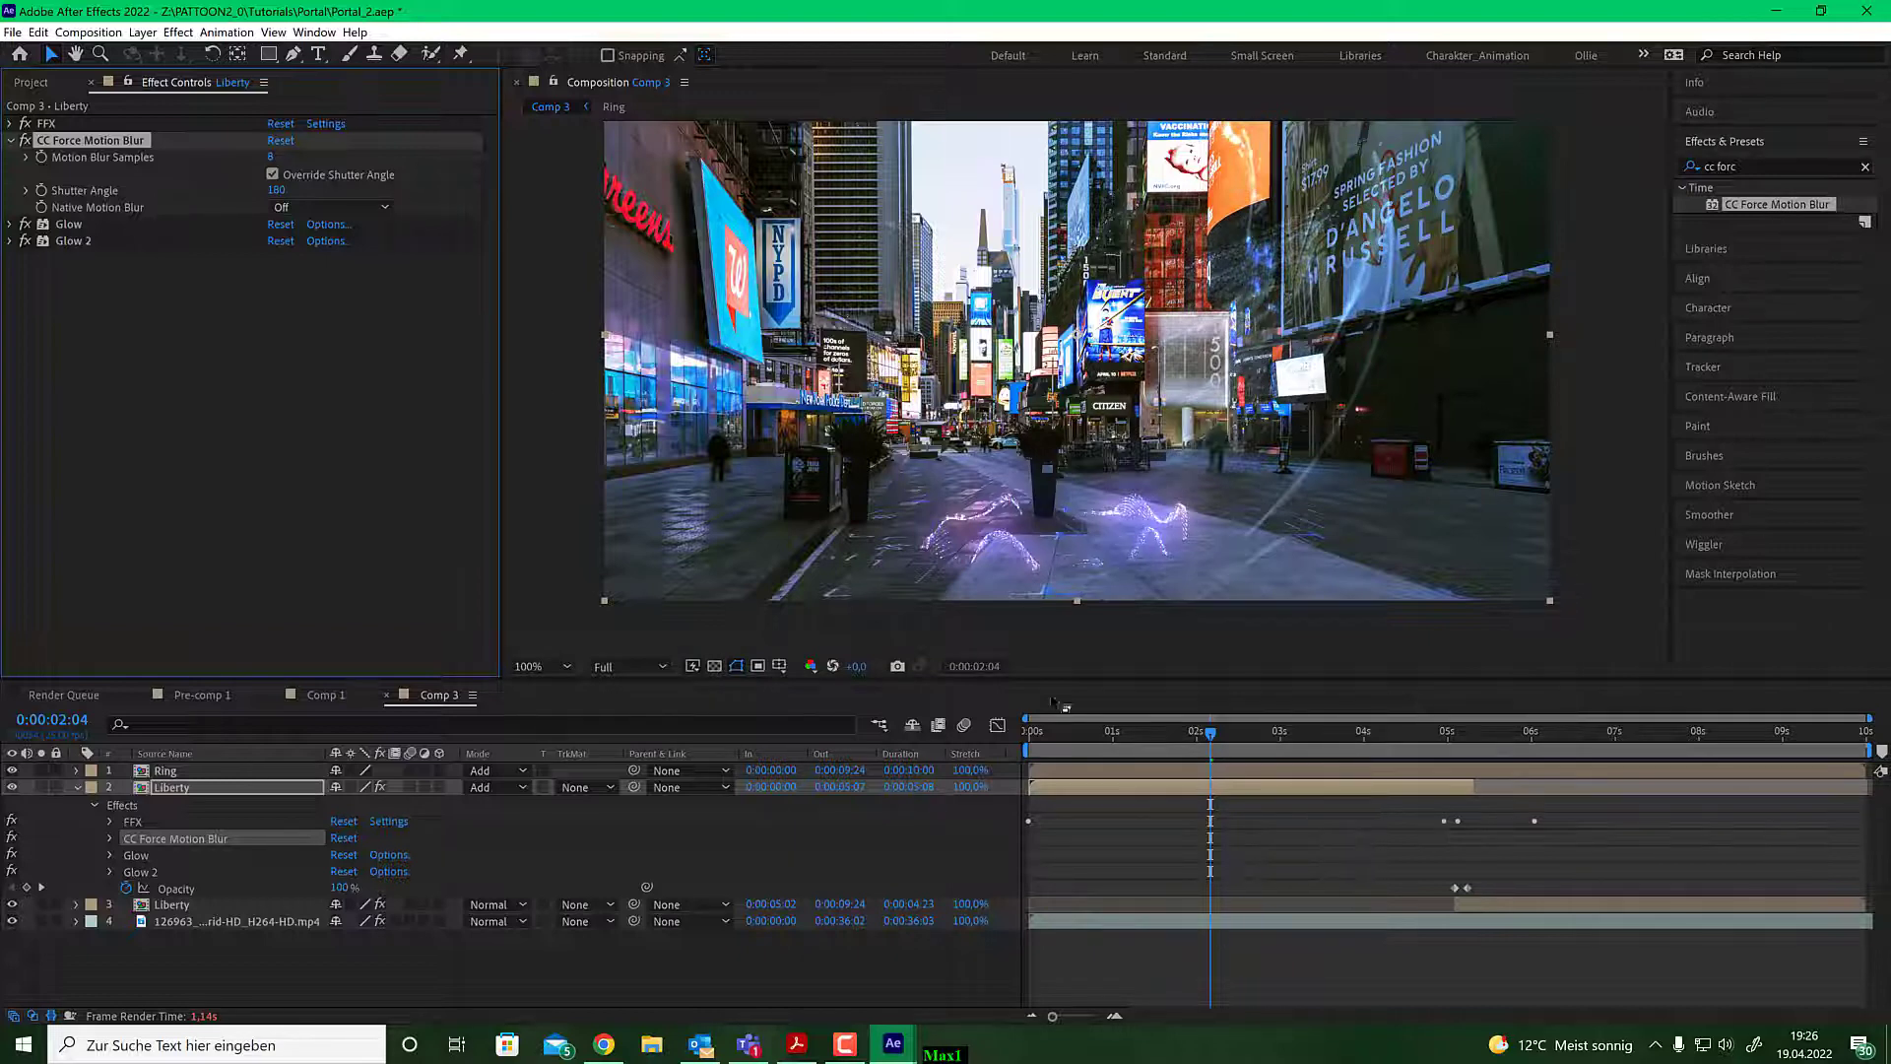
Examine the motion blur on the beam-in particles between 0:00:03:05 and 0:00:03:19, including a close-up at 200%.
drag(1223, 736, 1307, 738)
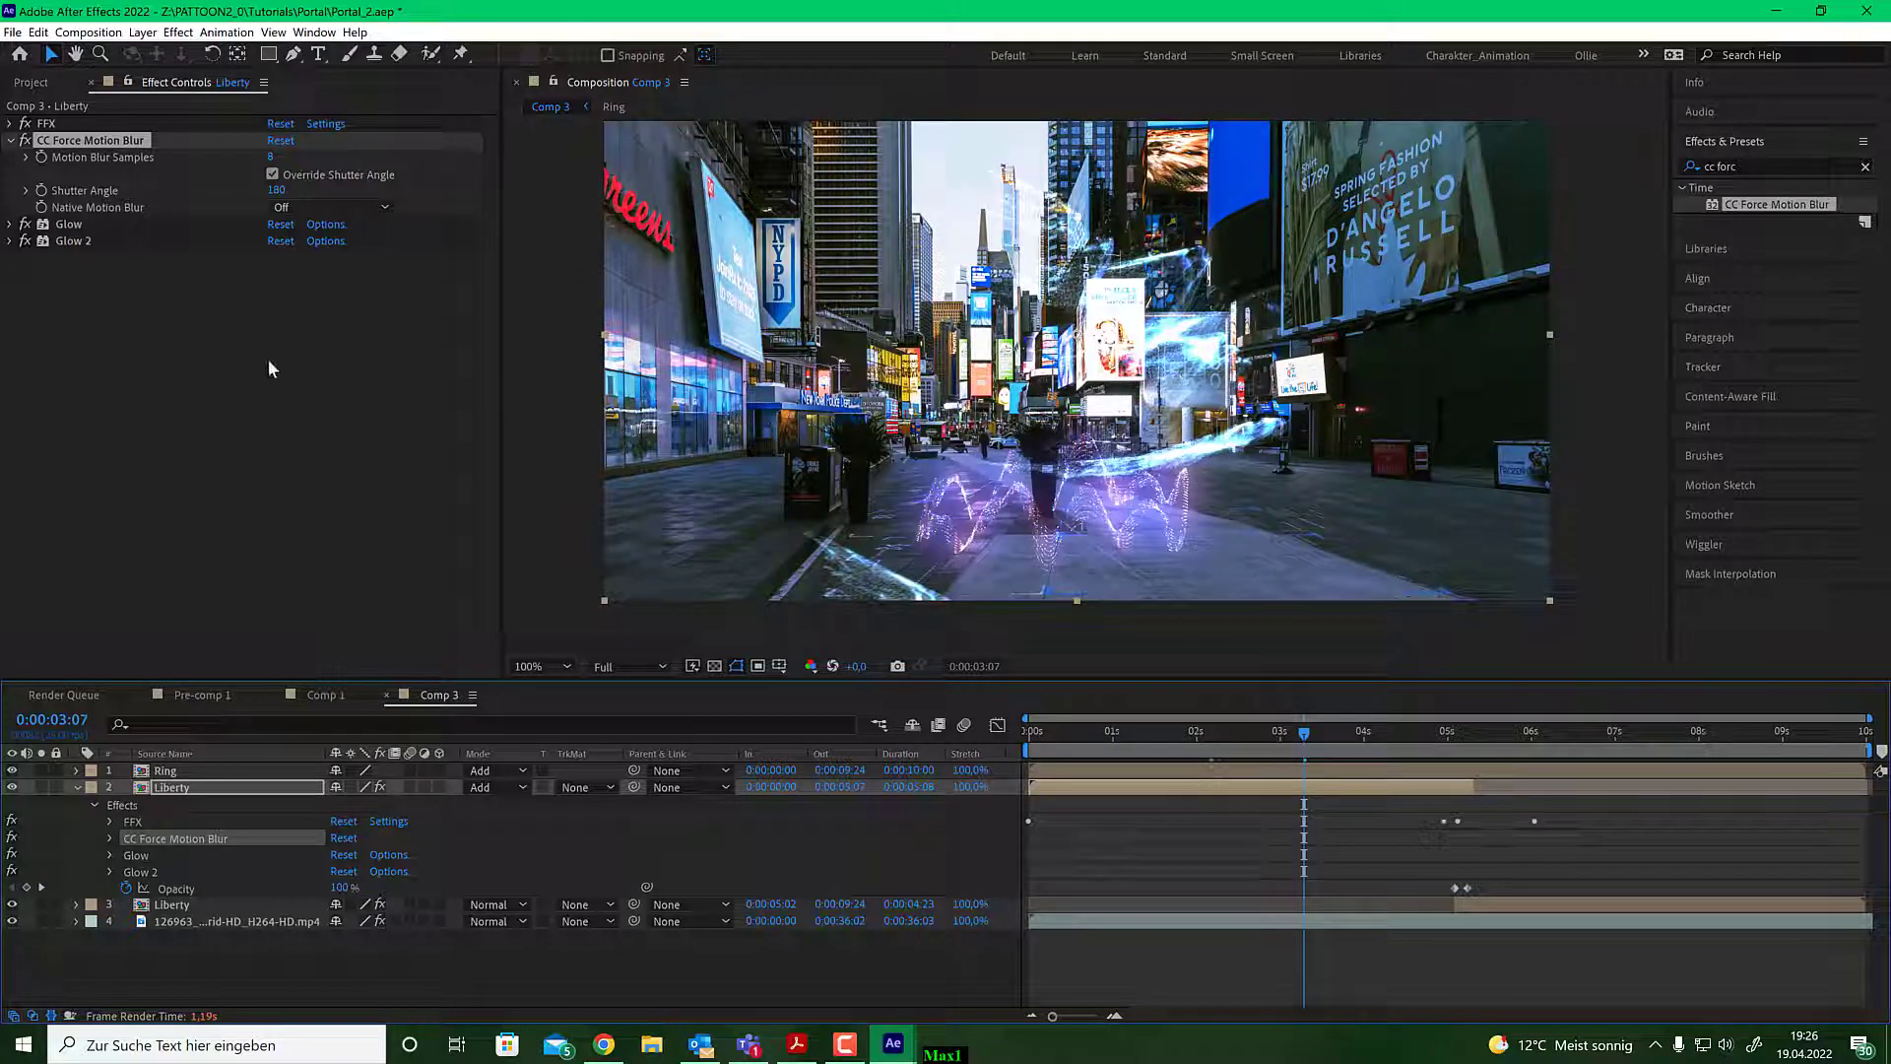
drag(1334, 731, 1344, 731)
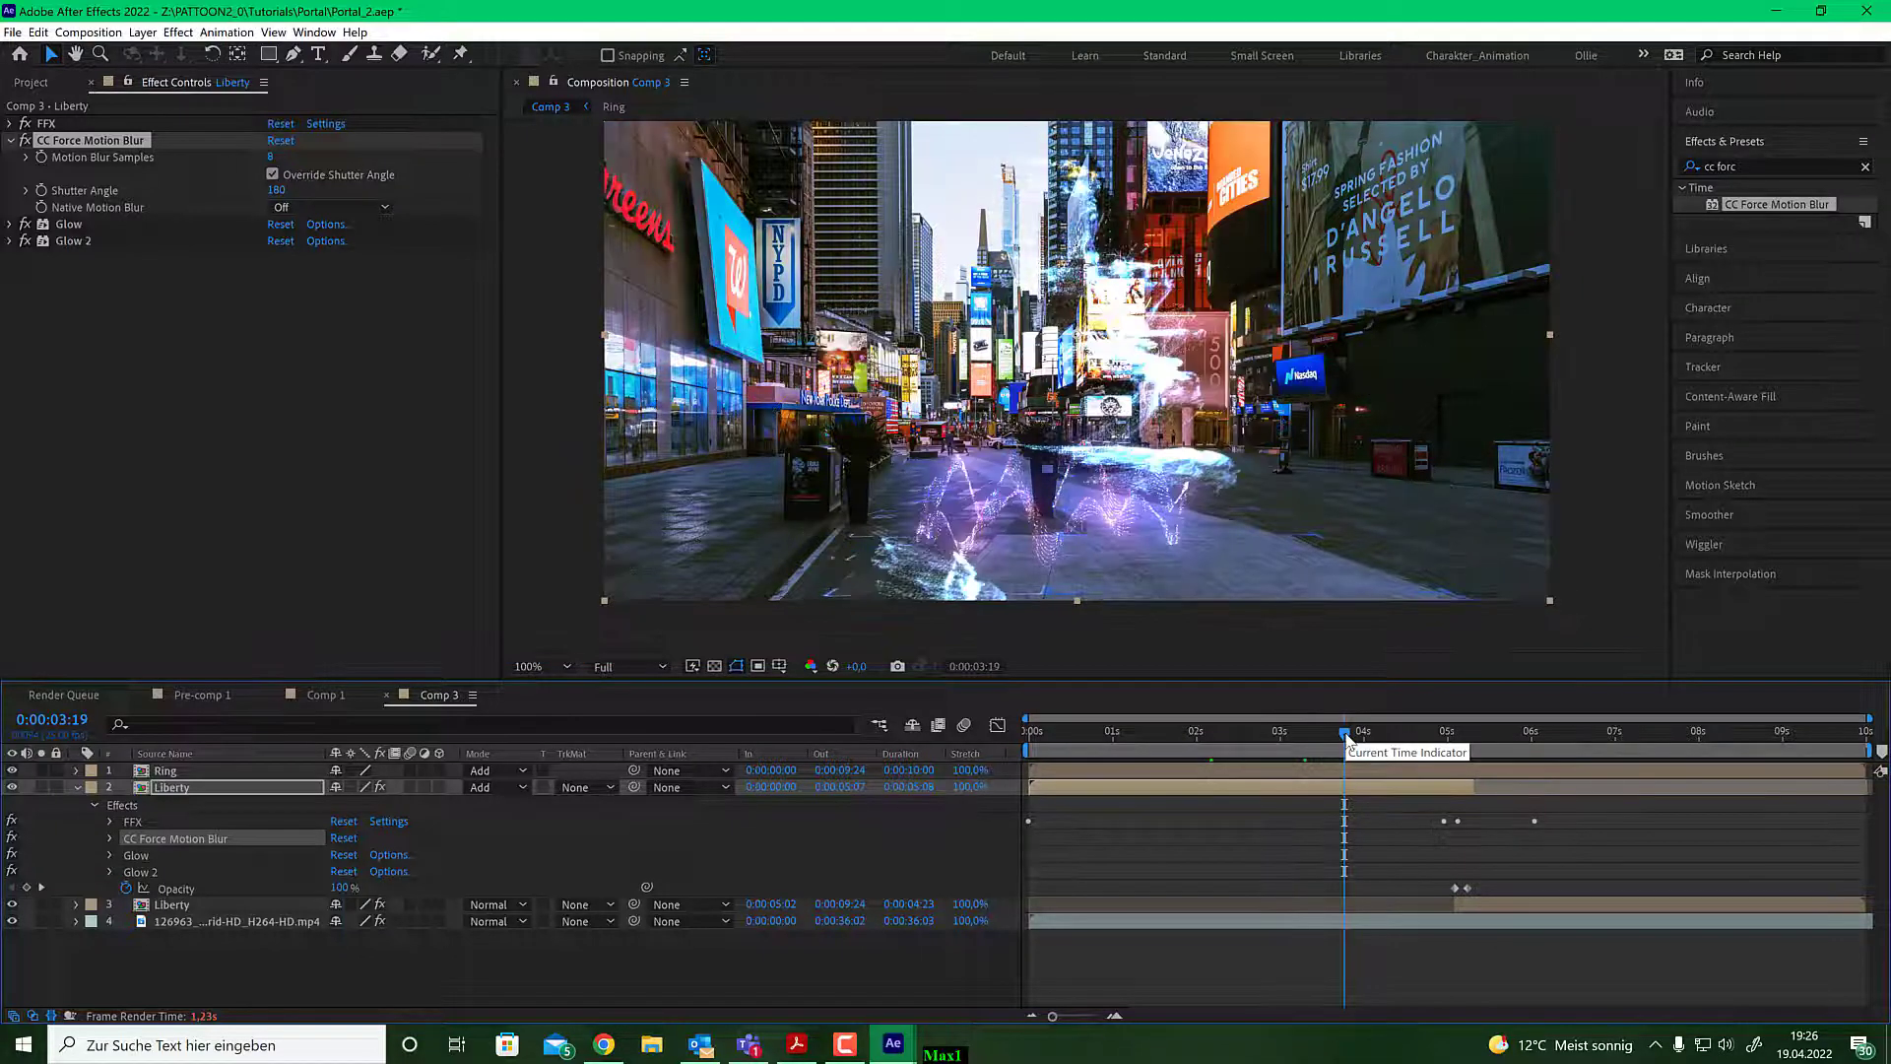
drag(1345, 734, 1296, 734)
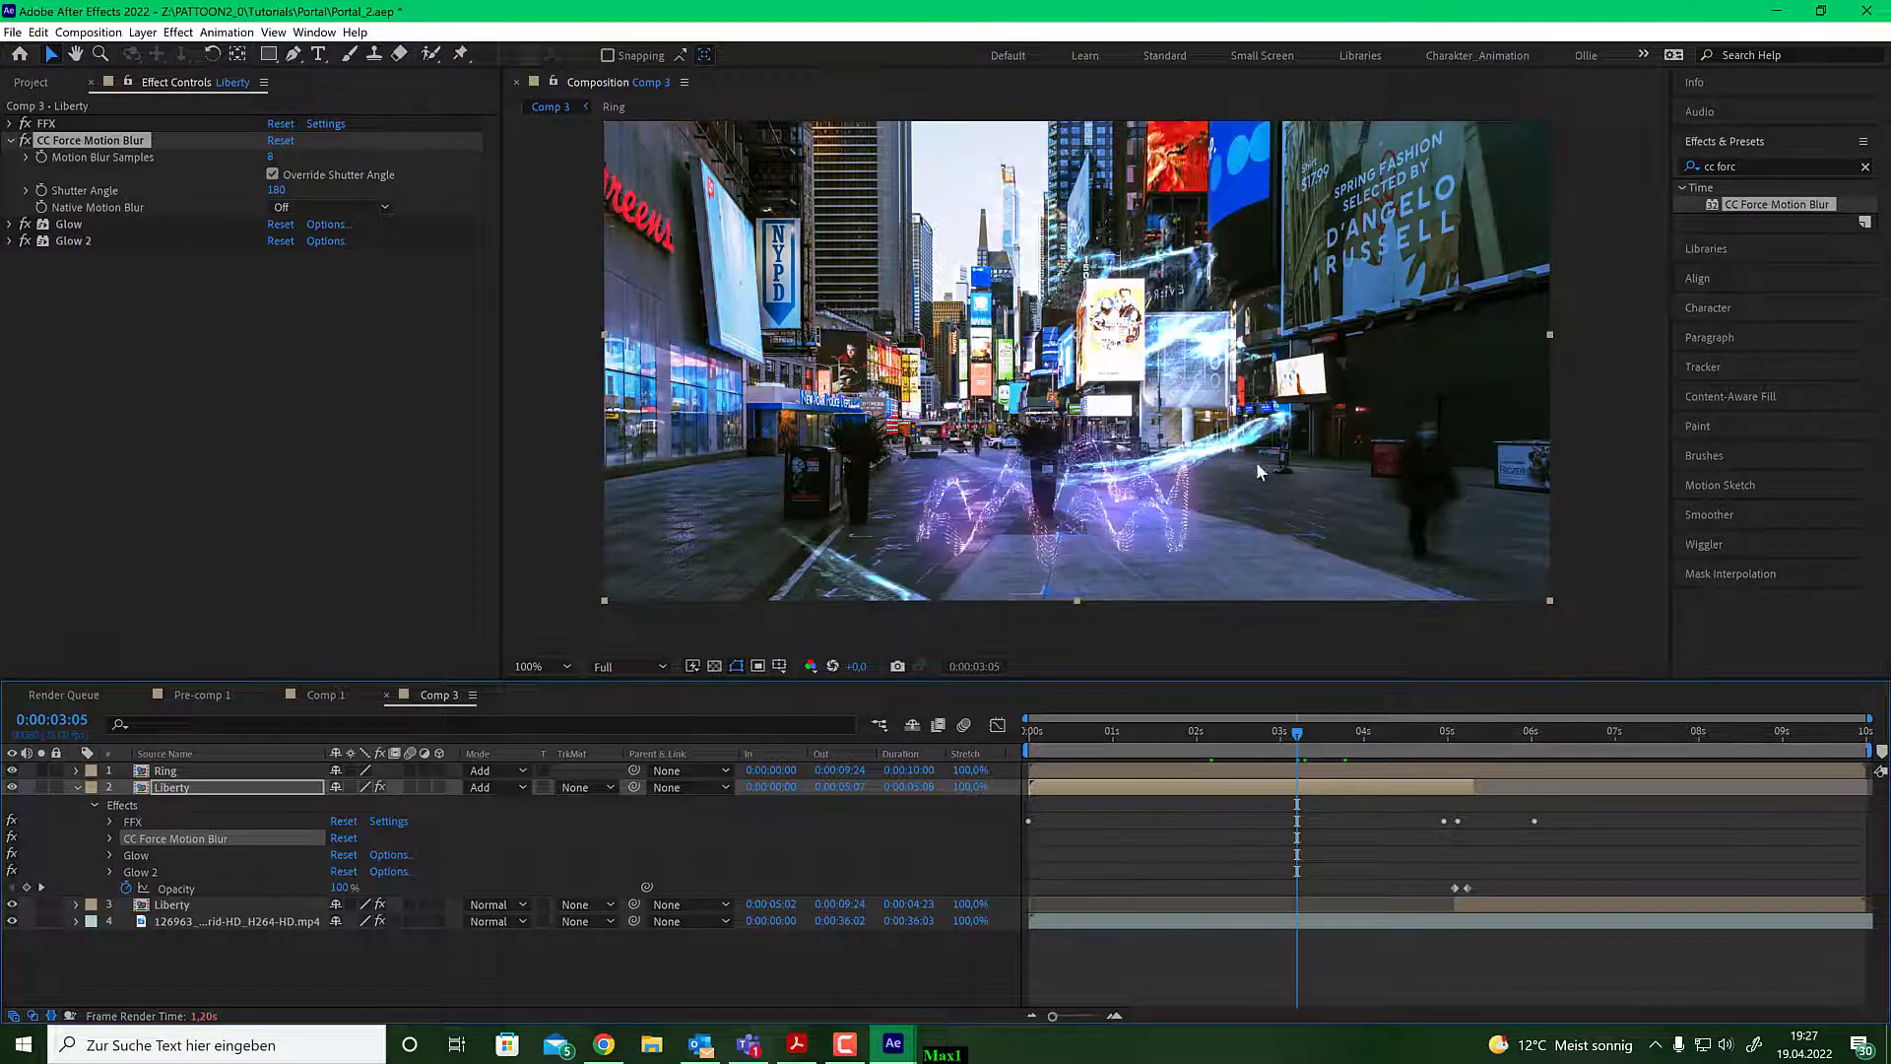
scroll(1255, 461, up, 2)
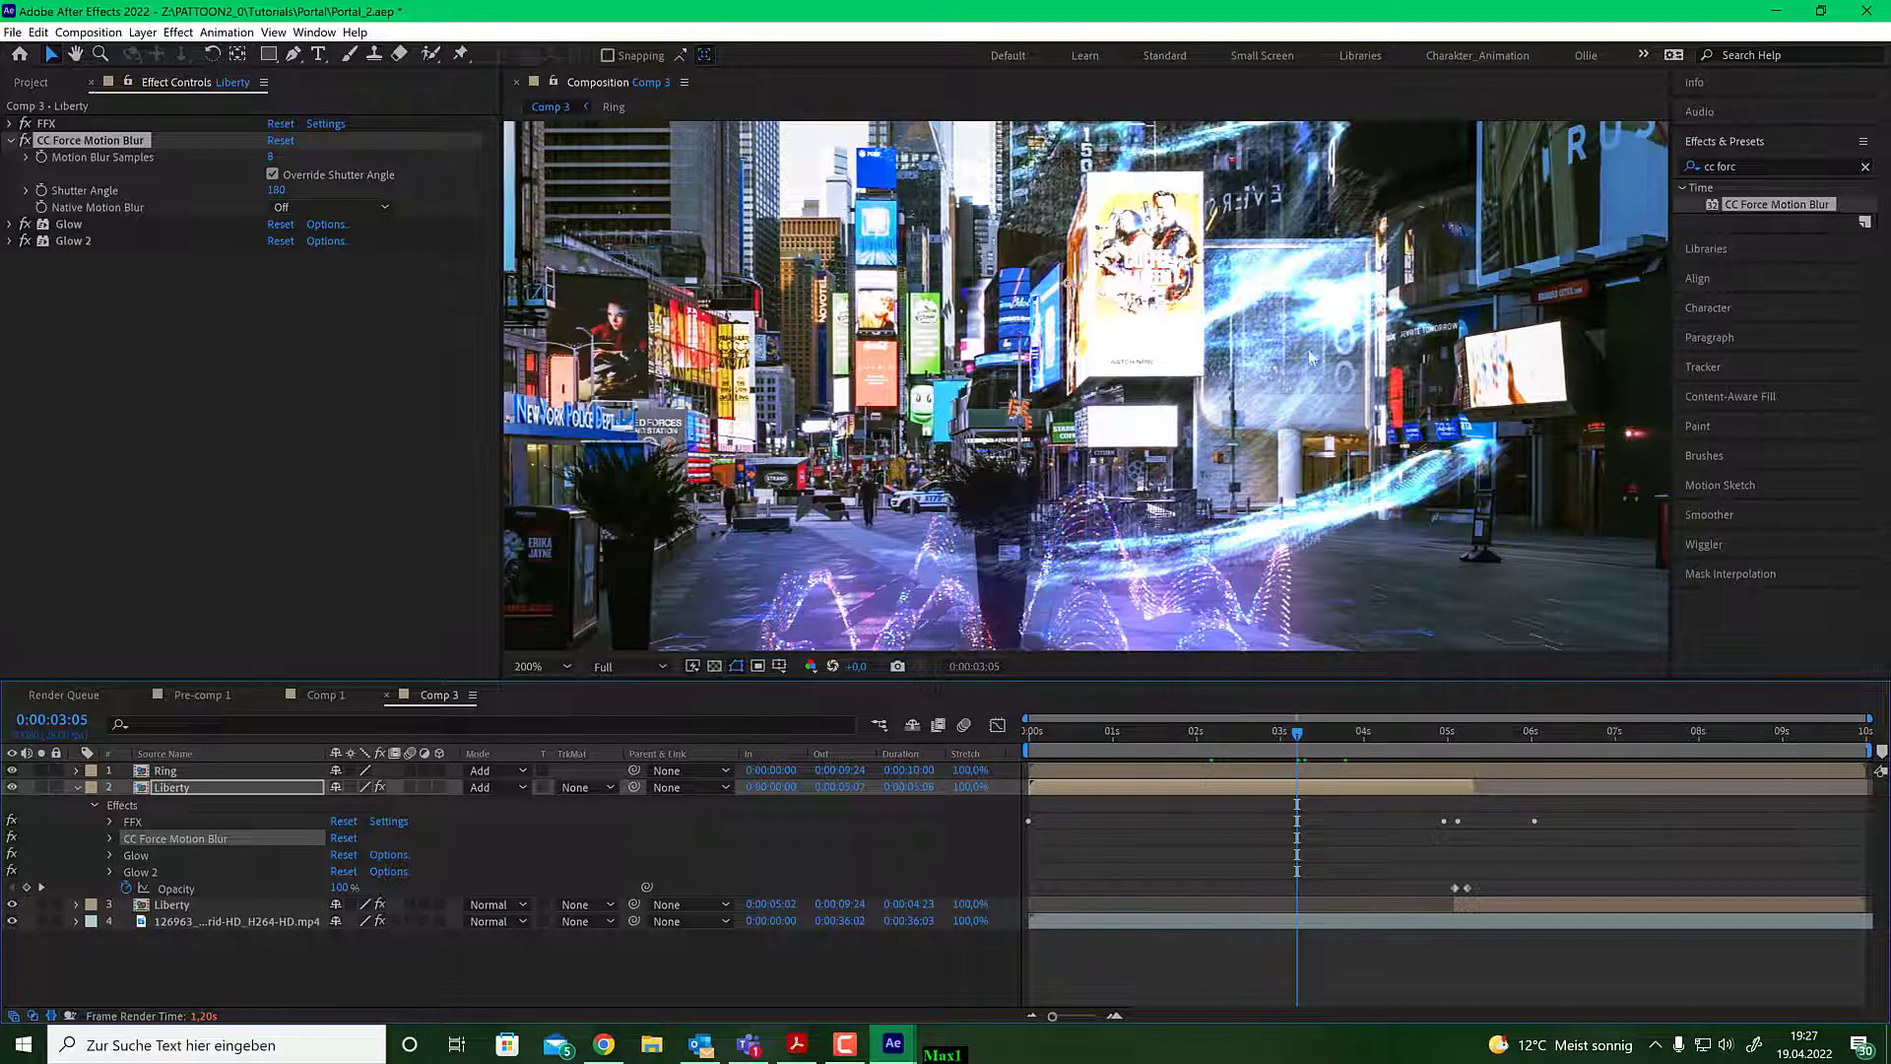
Set the CC Force Motion Blur Shutter Angle to 360 and Motion Blur Samples to 24, and check the result at 0:00:03:16.
click(277, 191)
text(36)
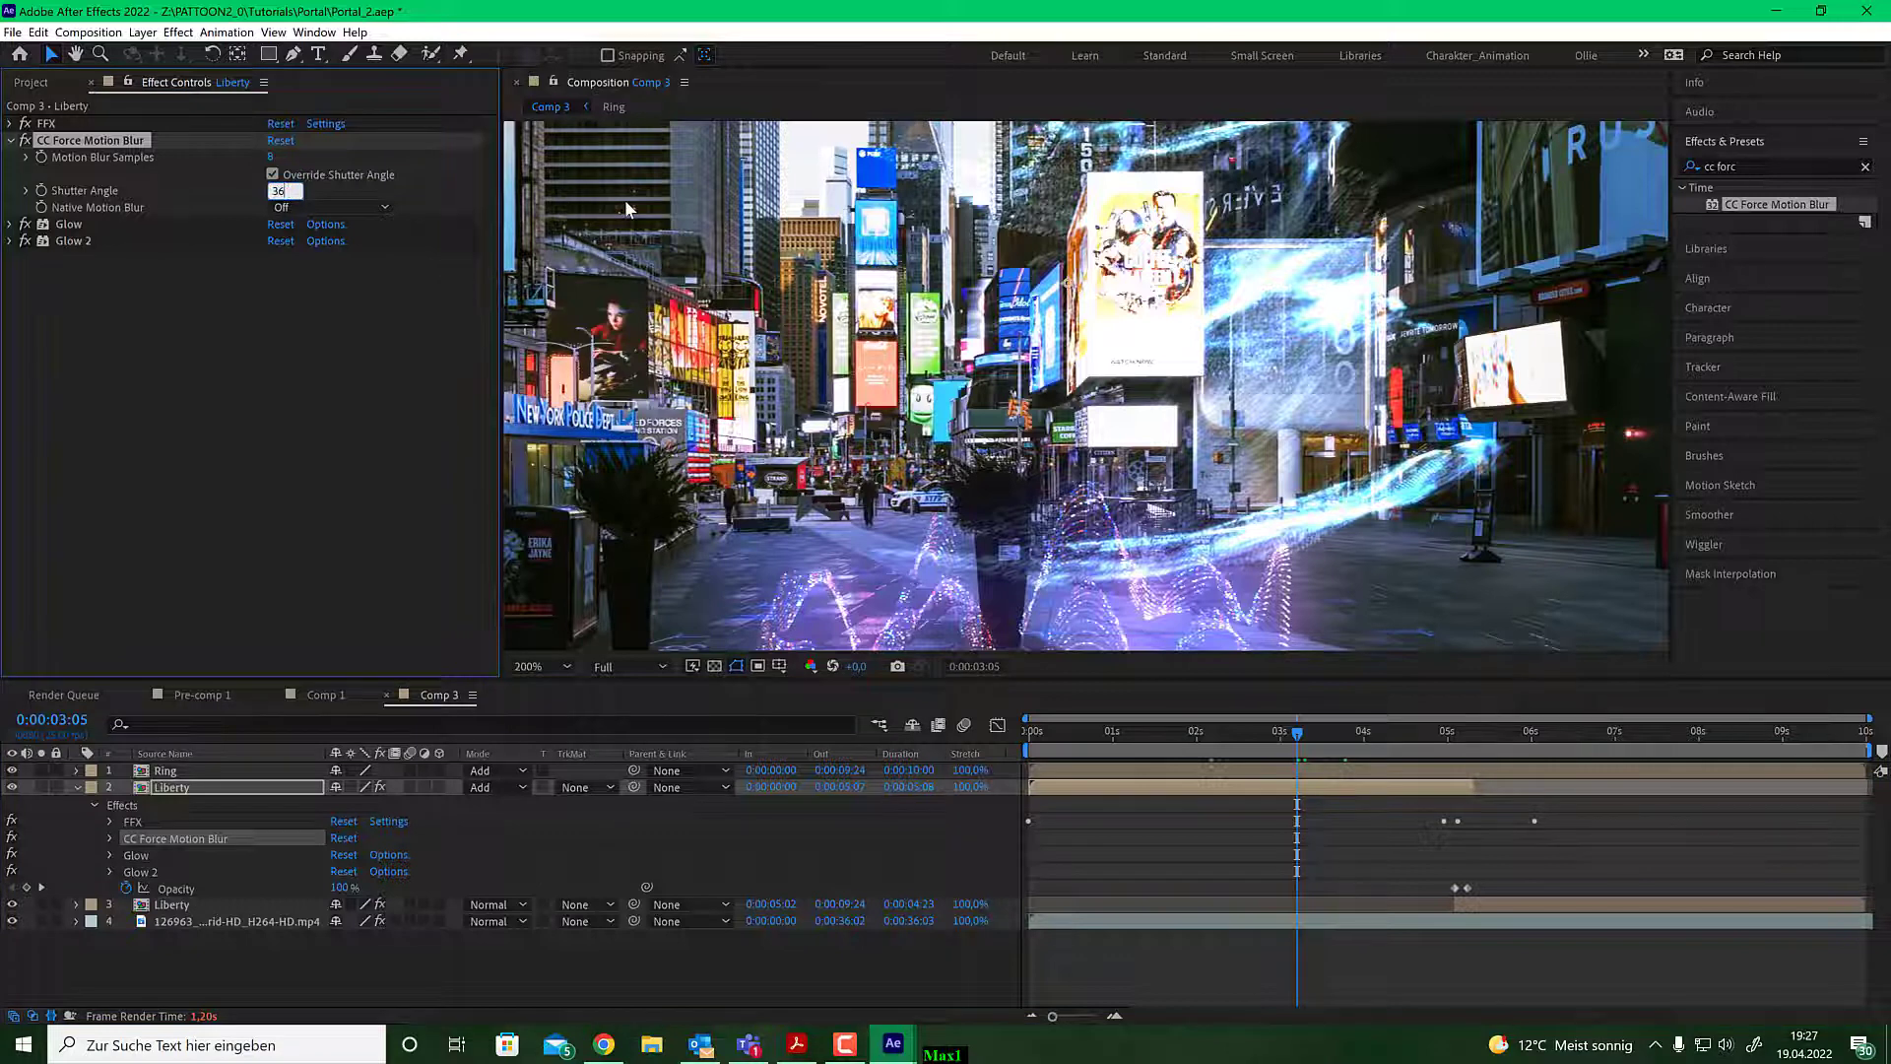
text(0)
key(Return)
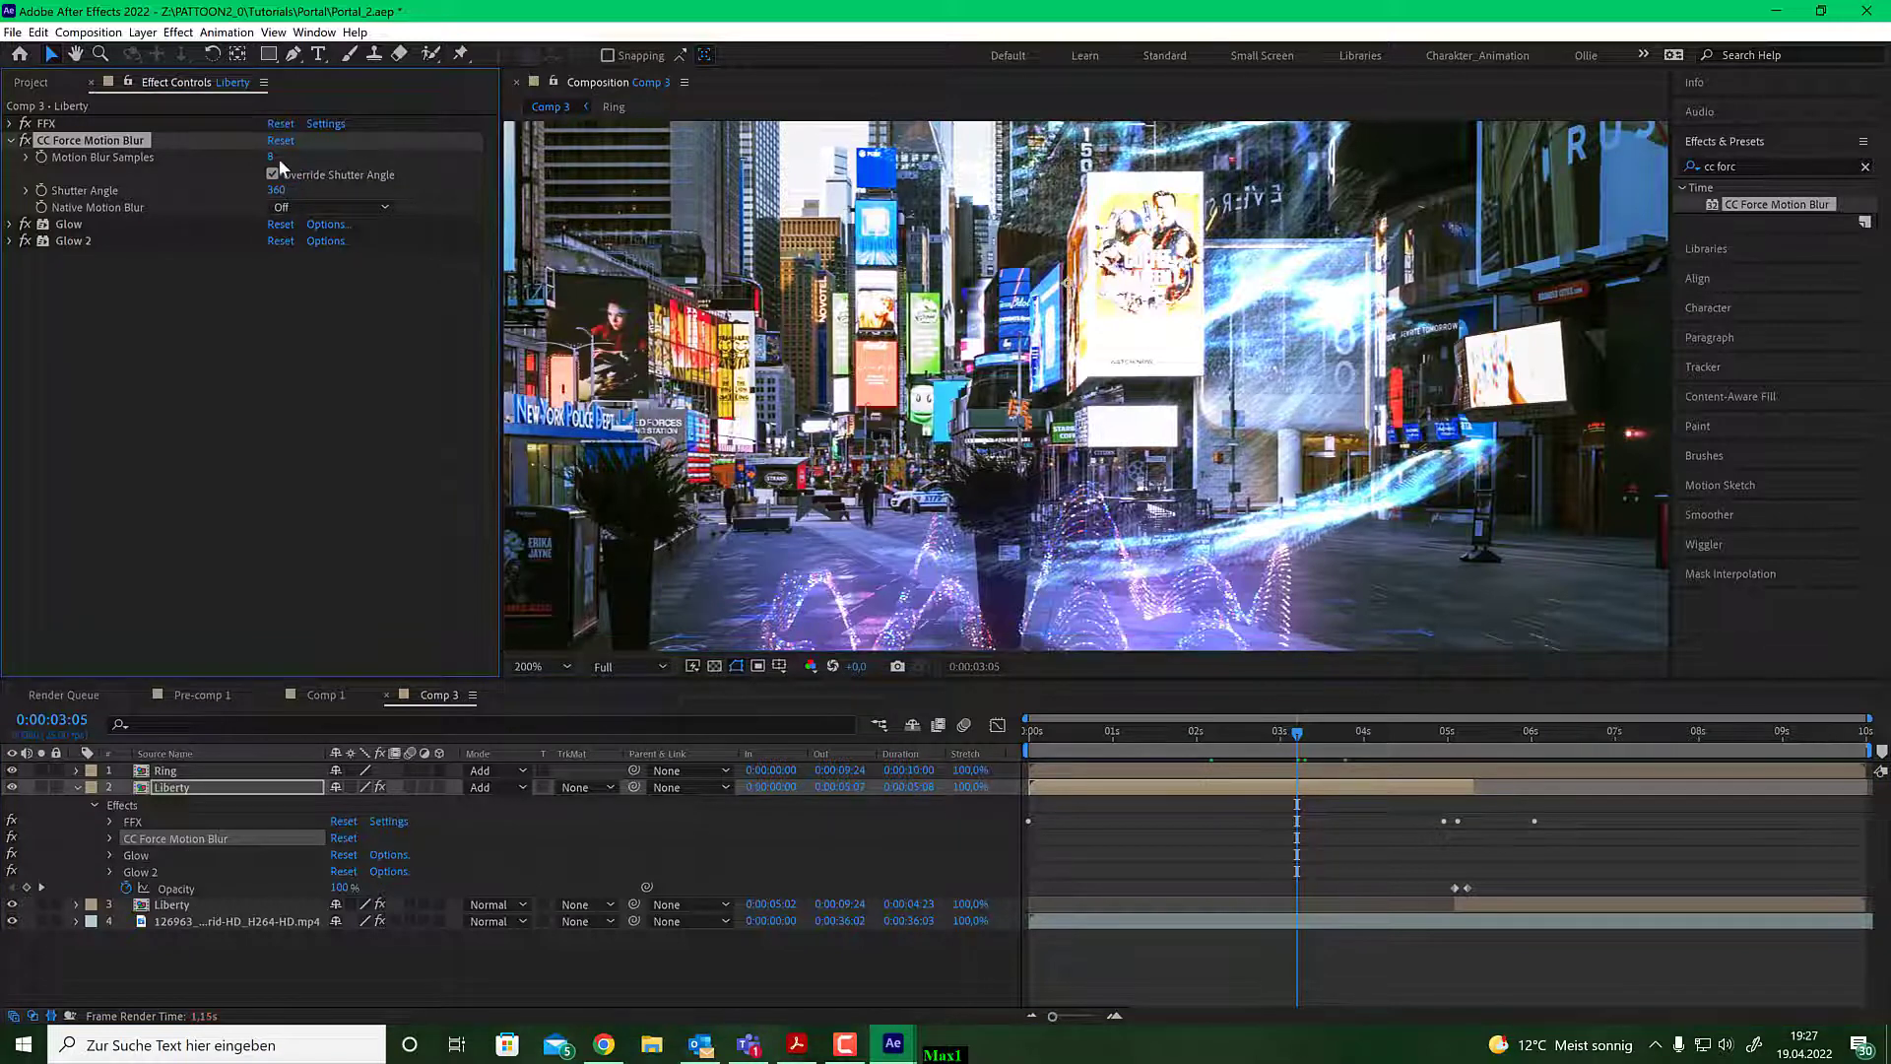
click(272, 157)
text(24)
key(Return)
drag(1298, 734, 1332, 733)
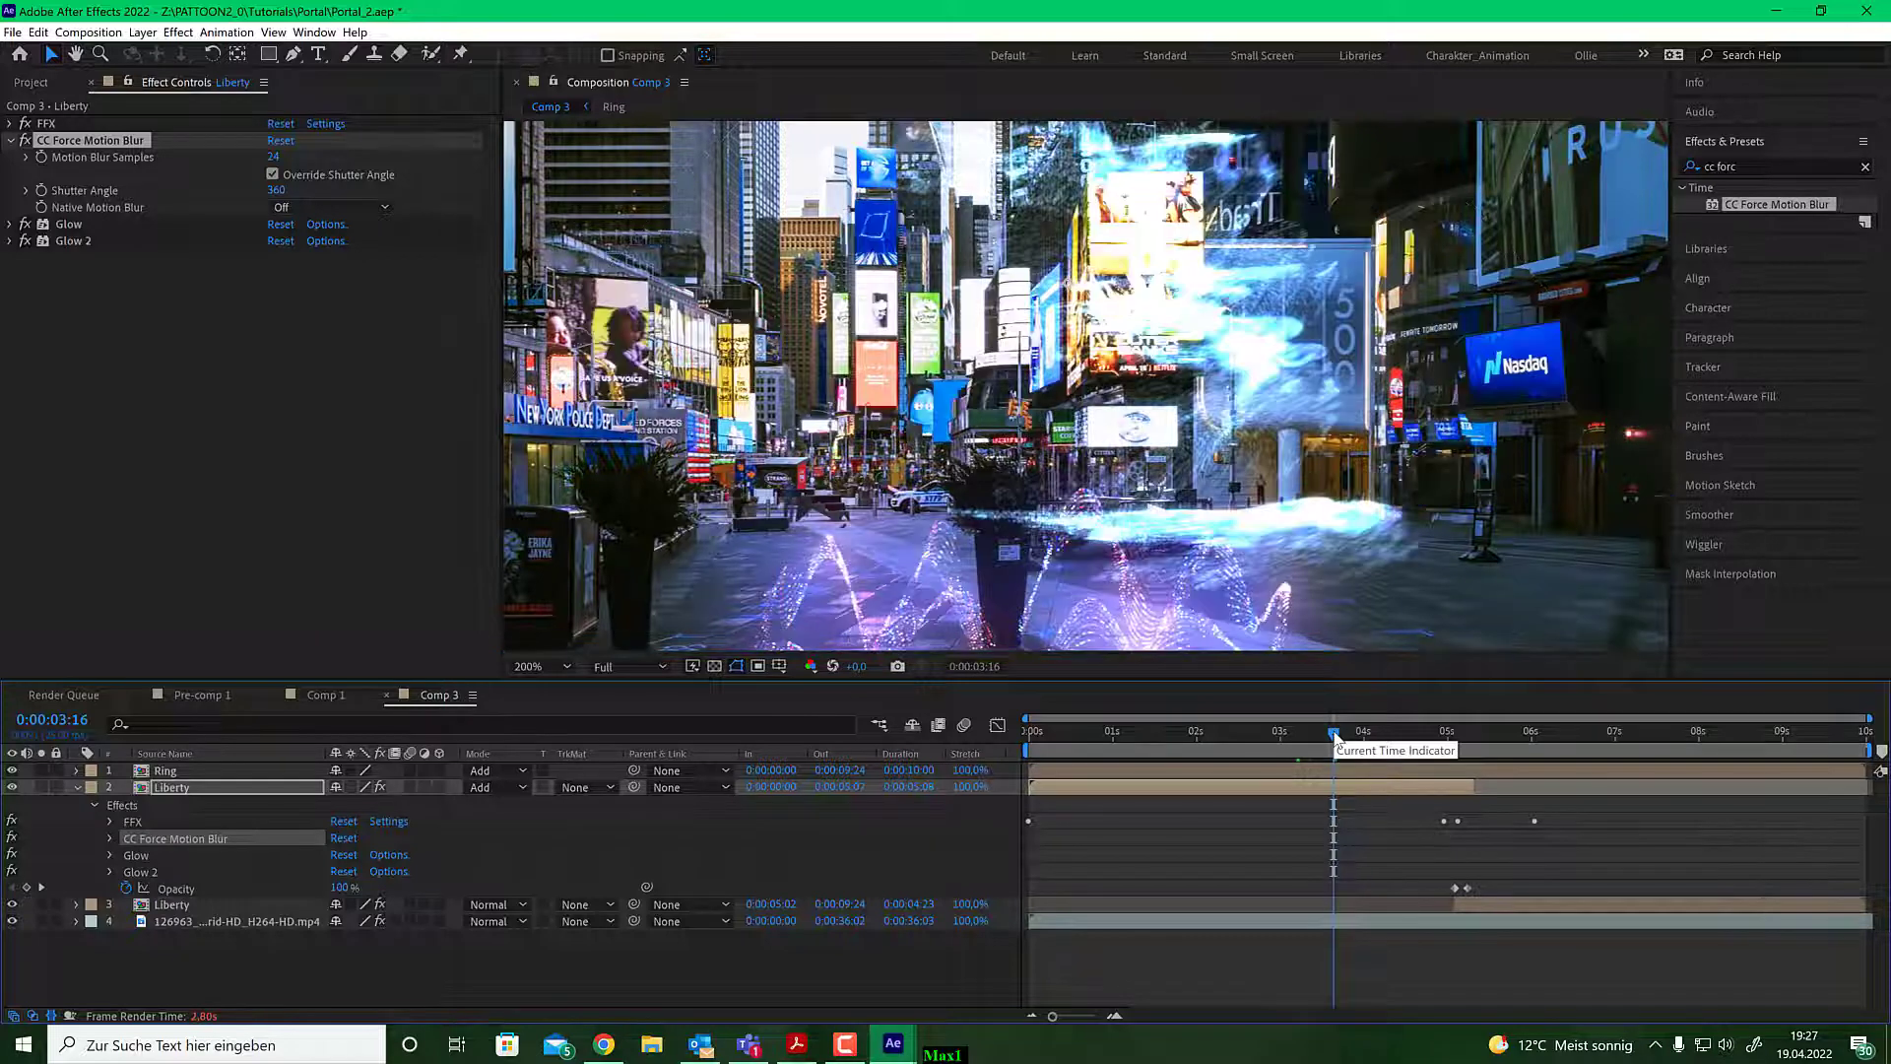
Disable CC Force Motion Blur on the upper Liberty layer and check the particles at 0:00:01:22.
scroll(1378, 485, down, 1)
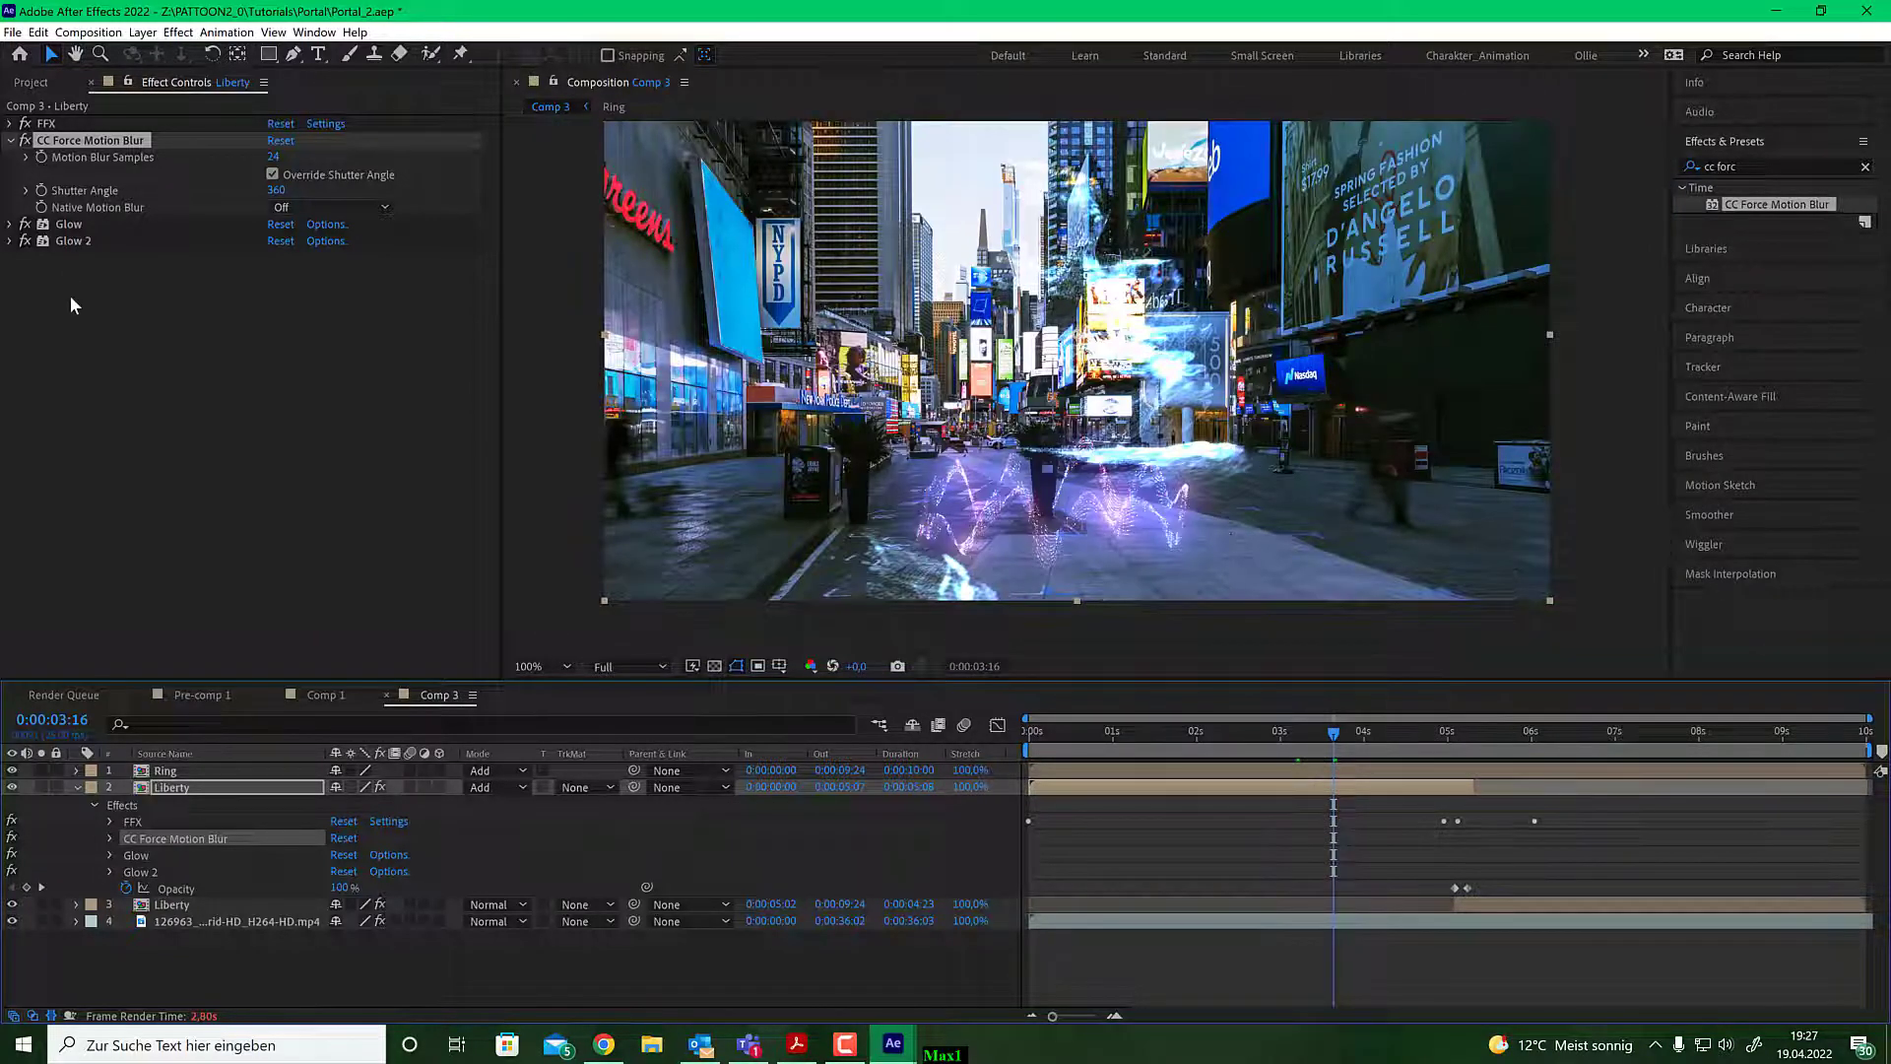
click(24, 146)
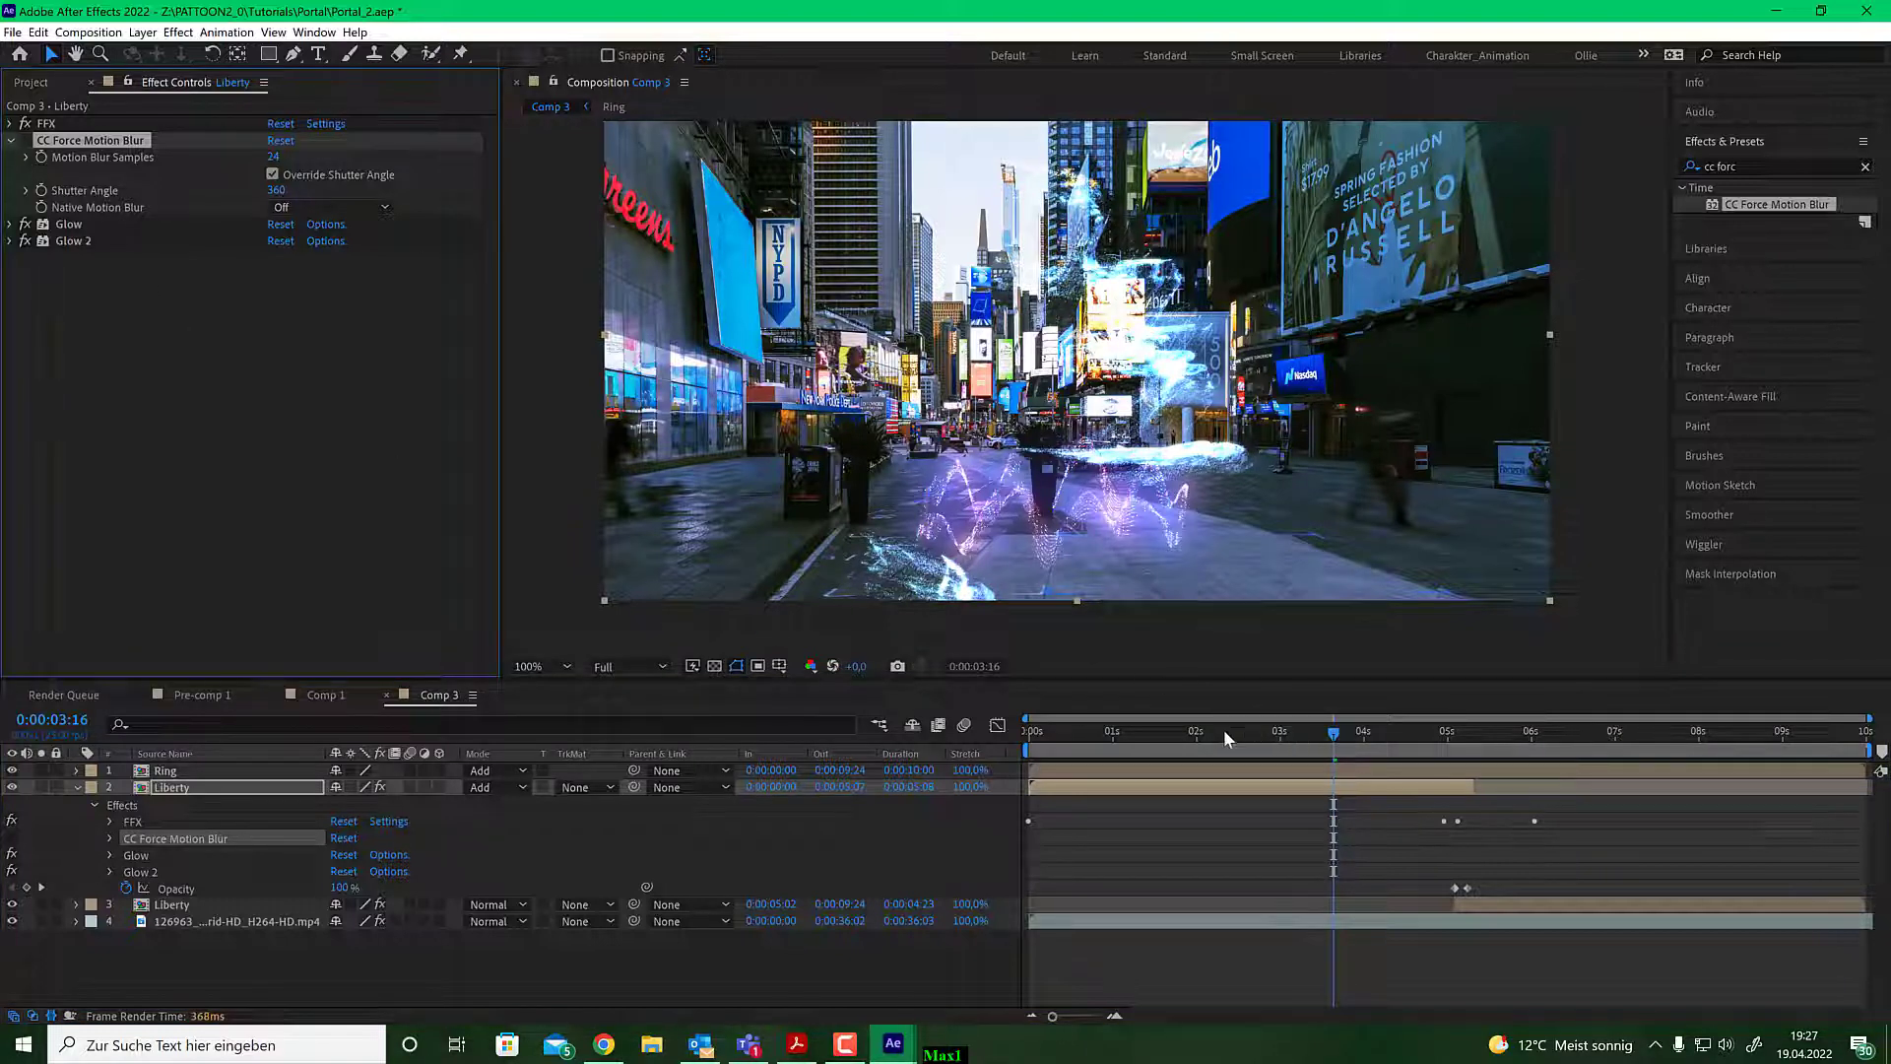
click(1184, 737)
drag(1183, 737, 1186, 736)
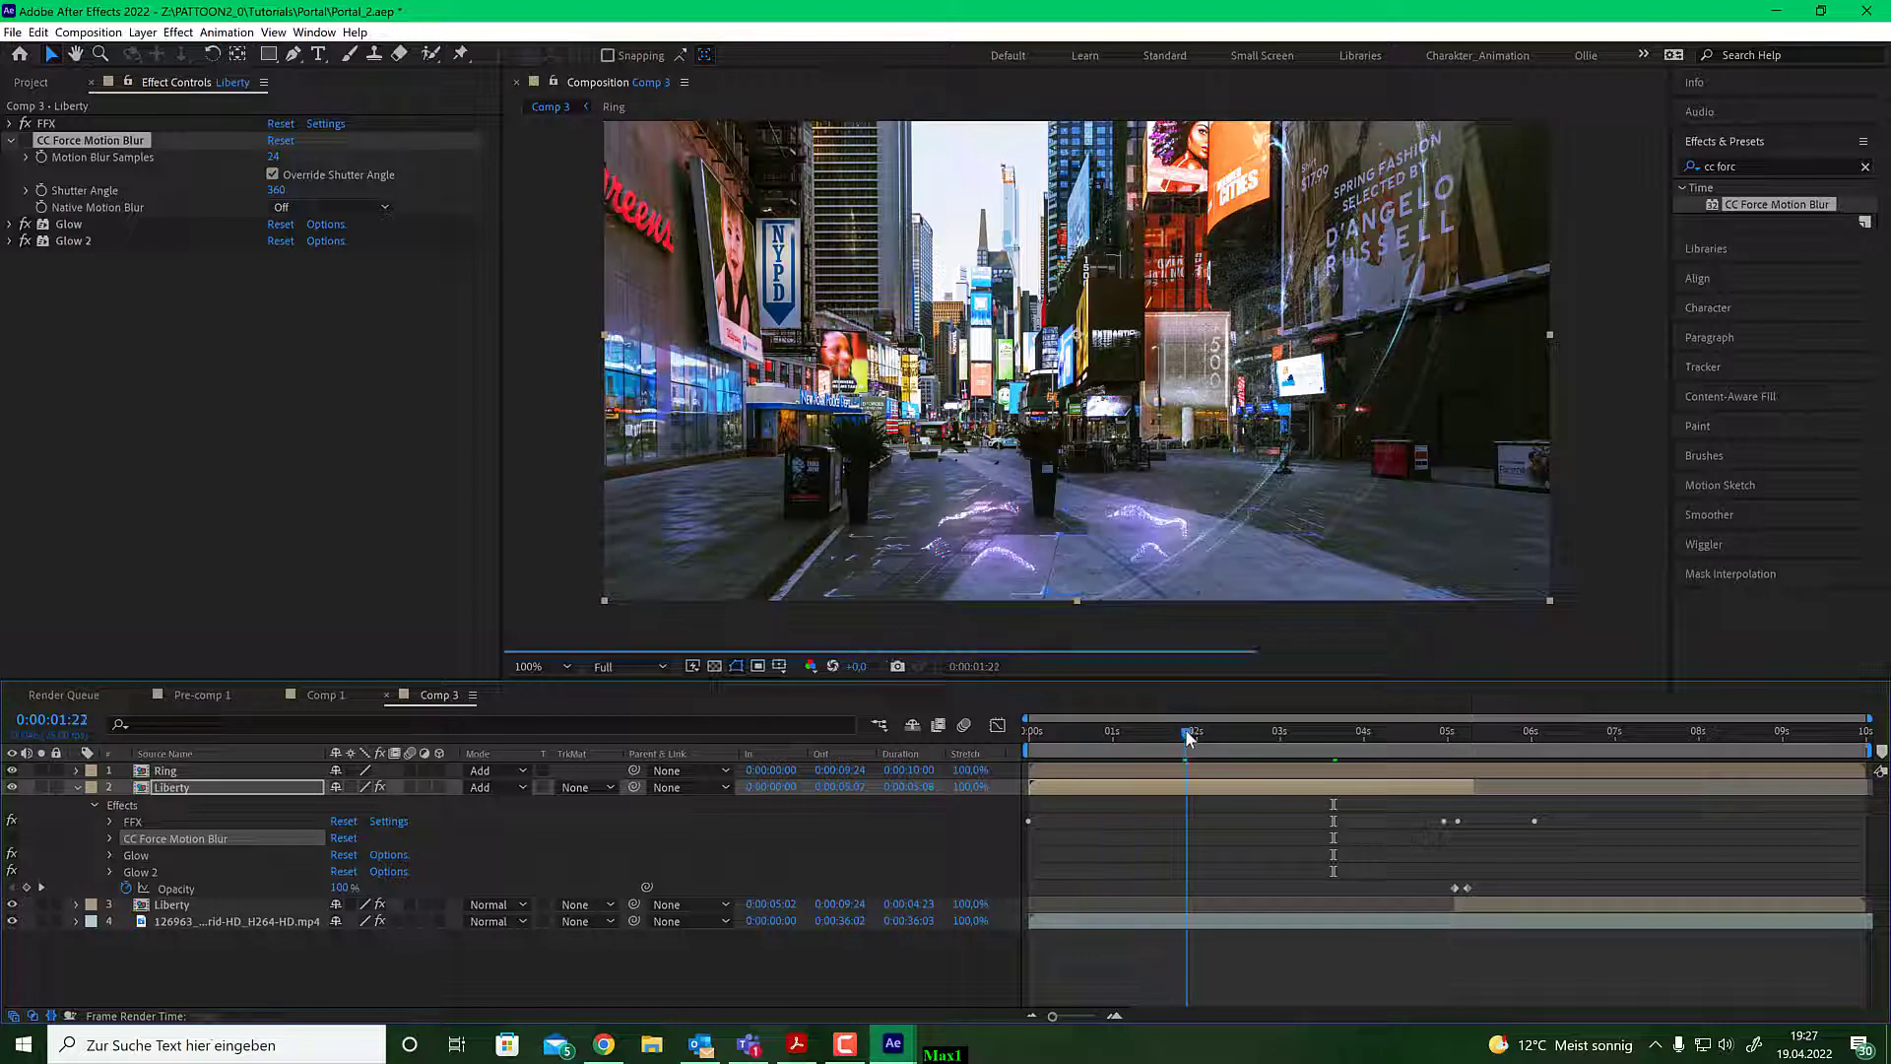
Compare the beam-in particles with CC Force Motion Blur on and off at 0:00:01:22 in a 200% close-up.
scroll(1235, 468, up, 1)
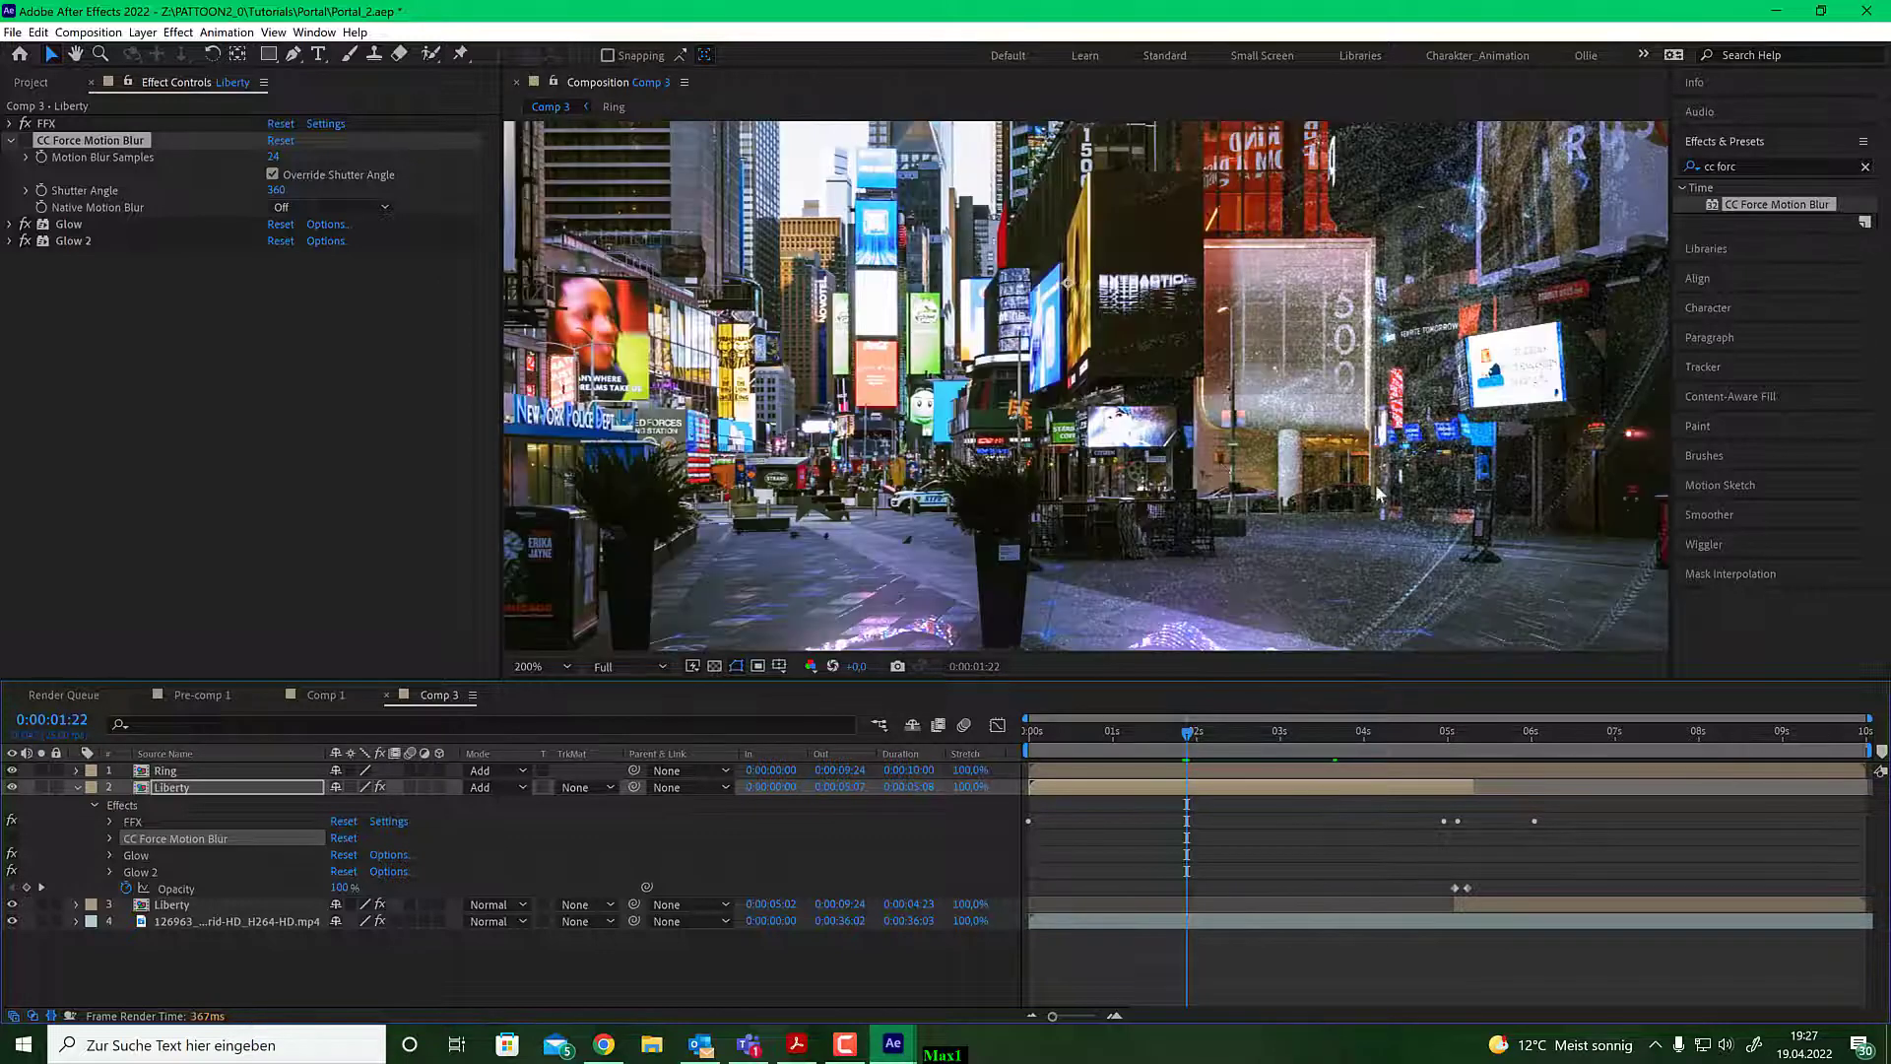
click(27, 148)
click(901, 503)
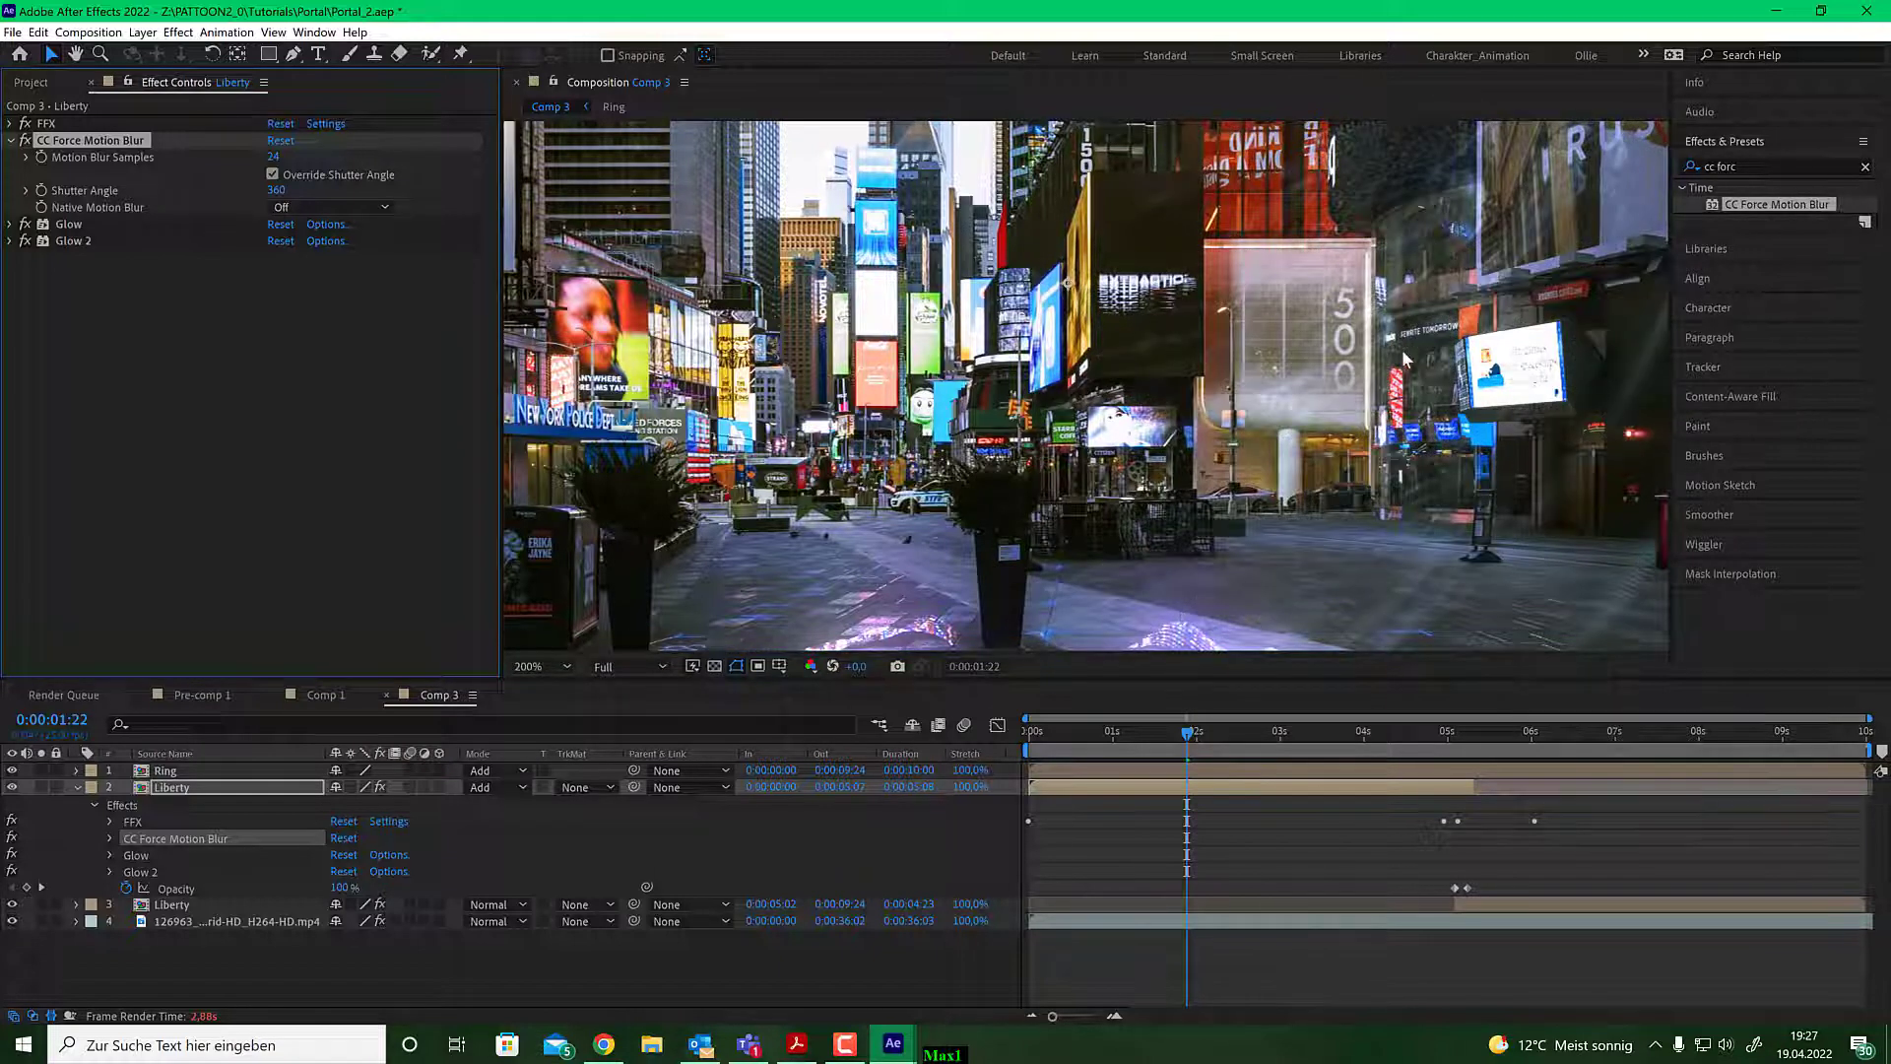
scroll(1452, 544, down, 2)
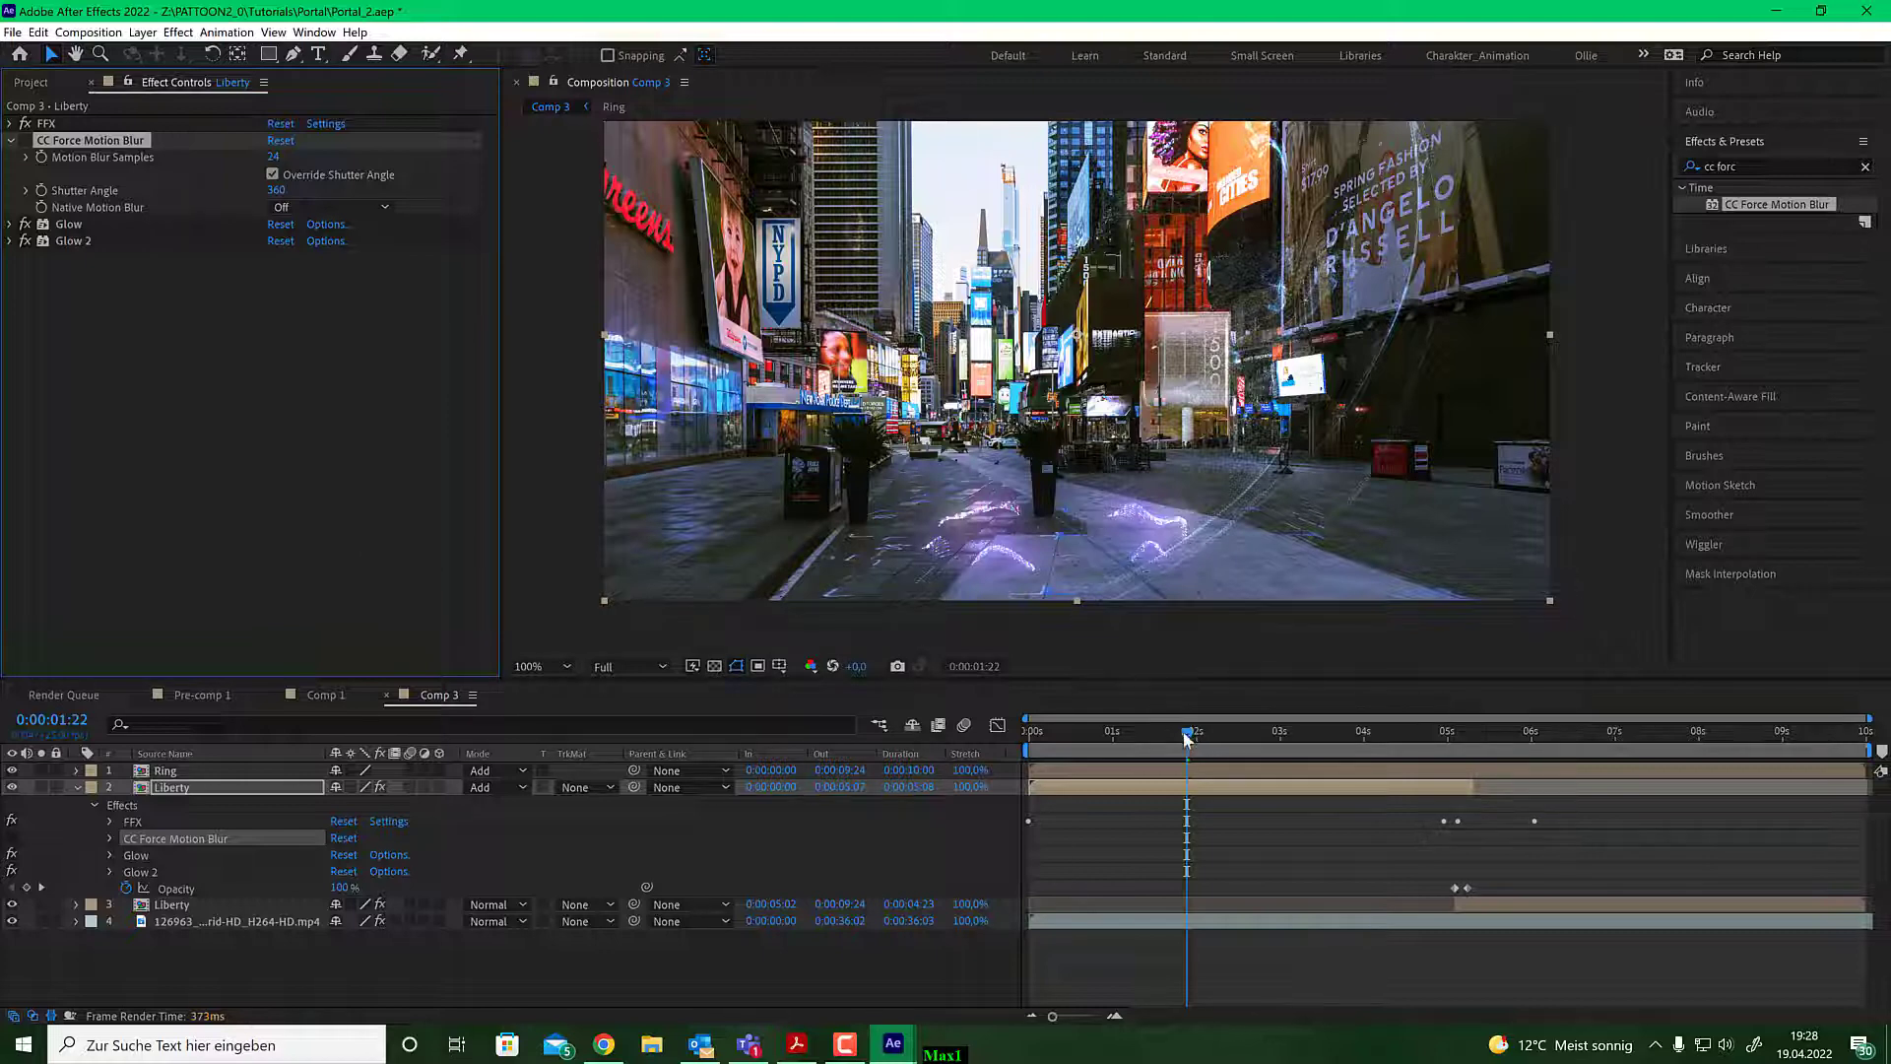
Review the Liberty beam-in without forced motion blur from 0:00:02:12 to 0:00:03:12.
drag(1186, 739, 1237, 736)
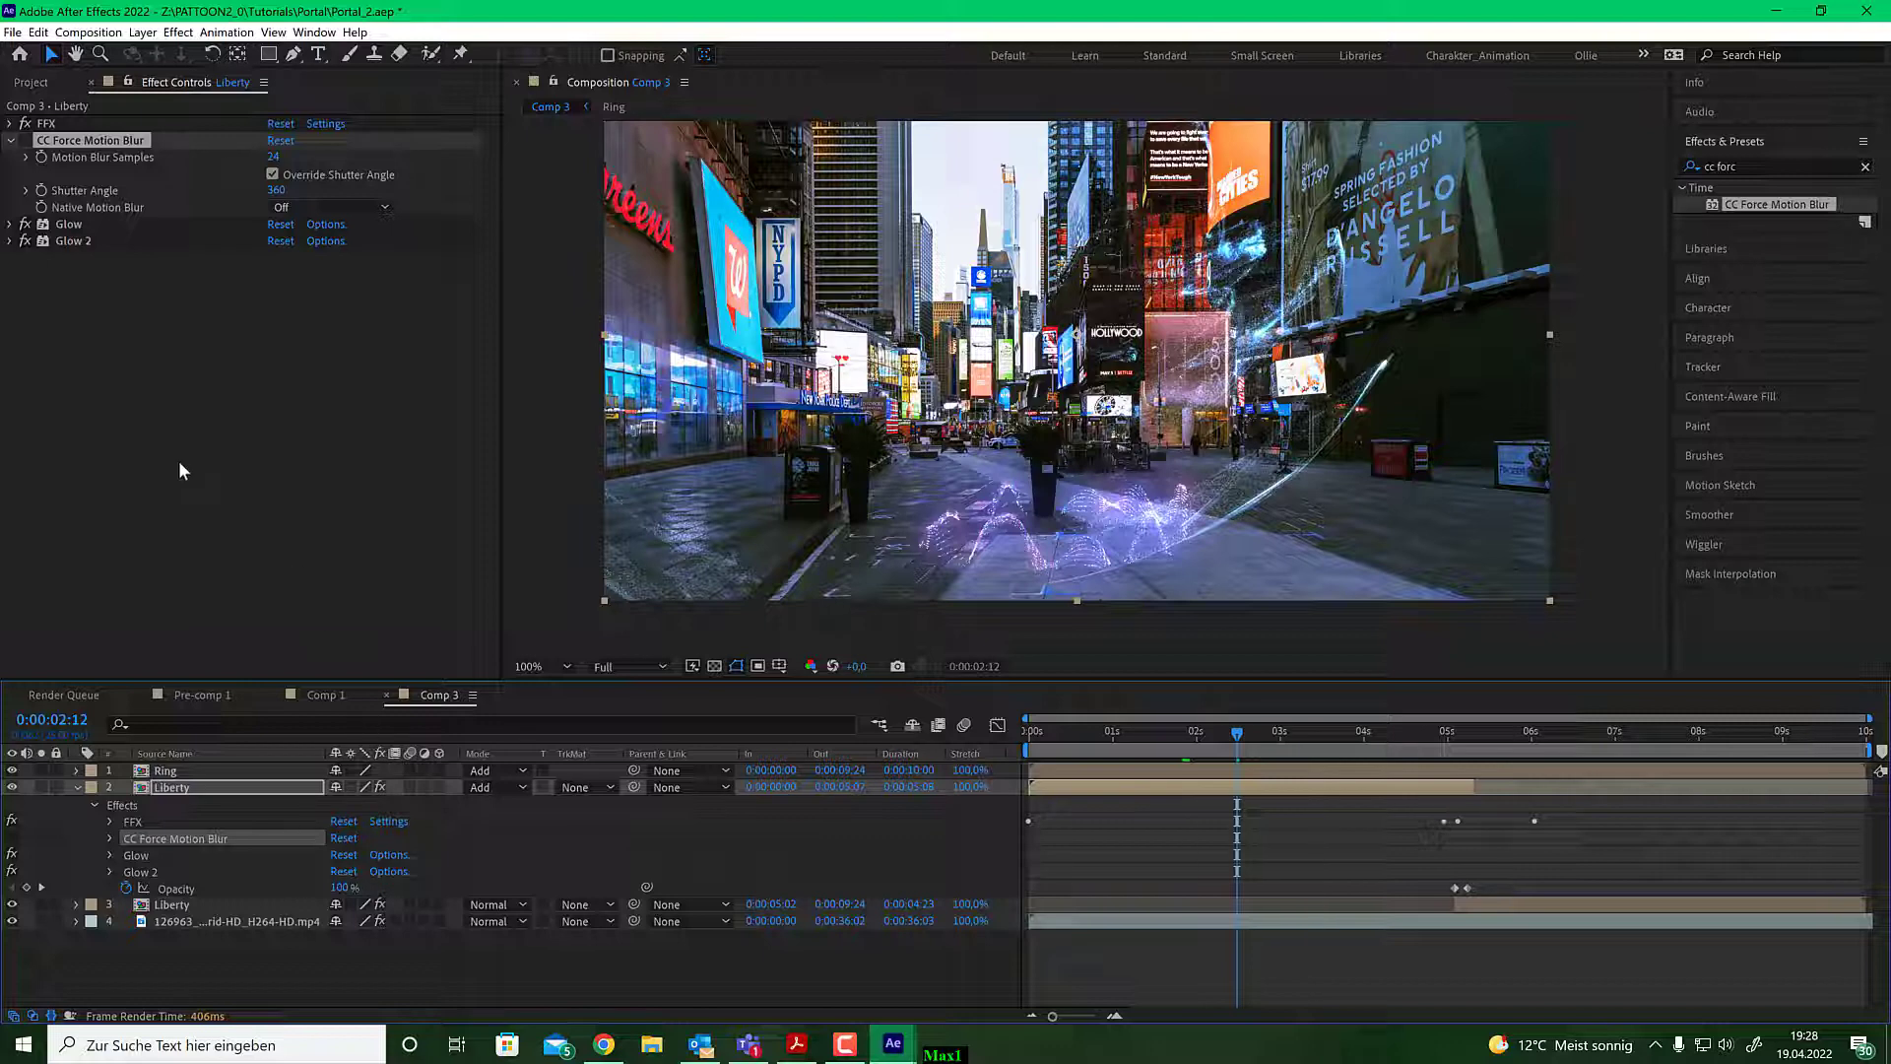
click(185, 788)
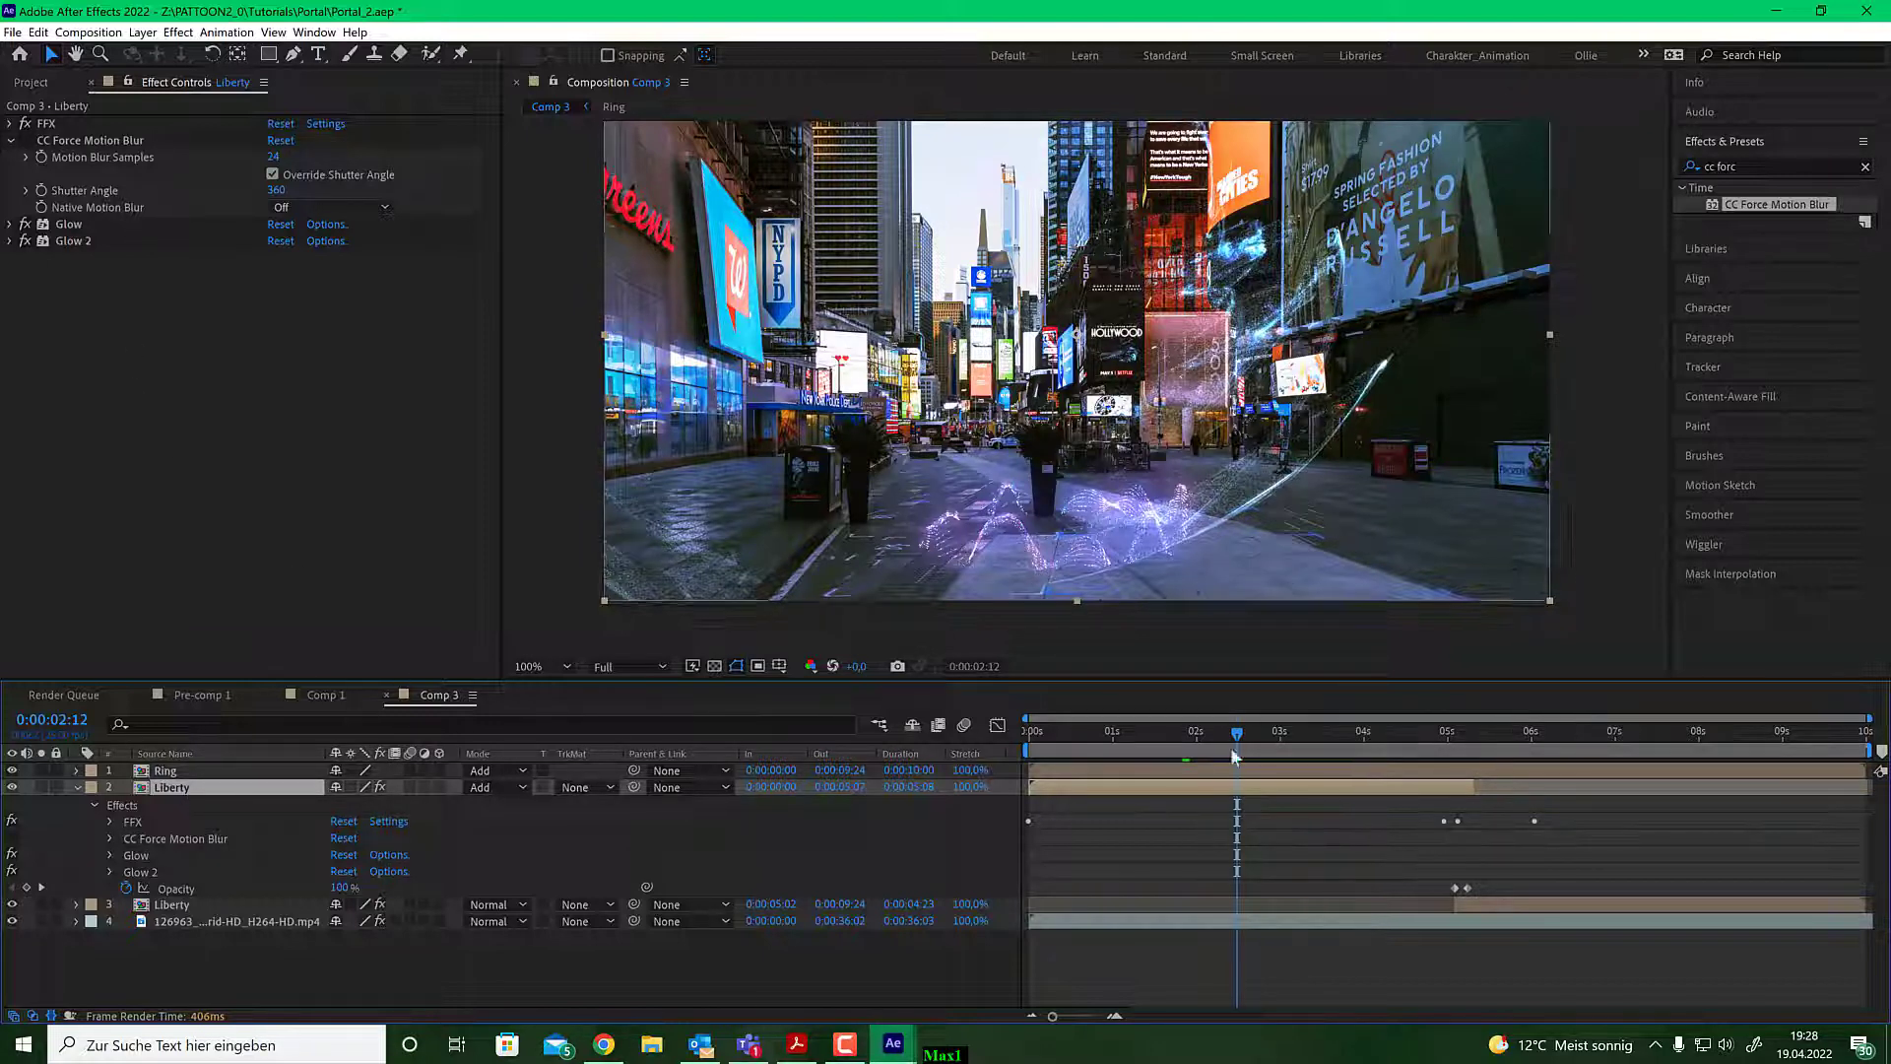
mouse_move(1248, 740)
mouse_down()
mouse_move(1090, 743)
mouse_move(1266, 741)
mouse_up()
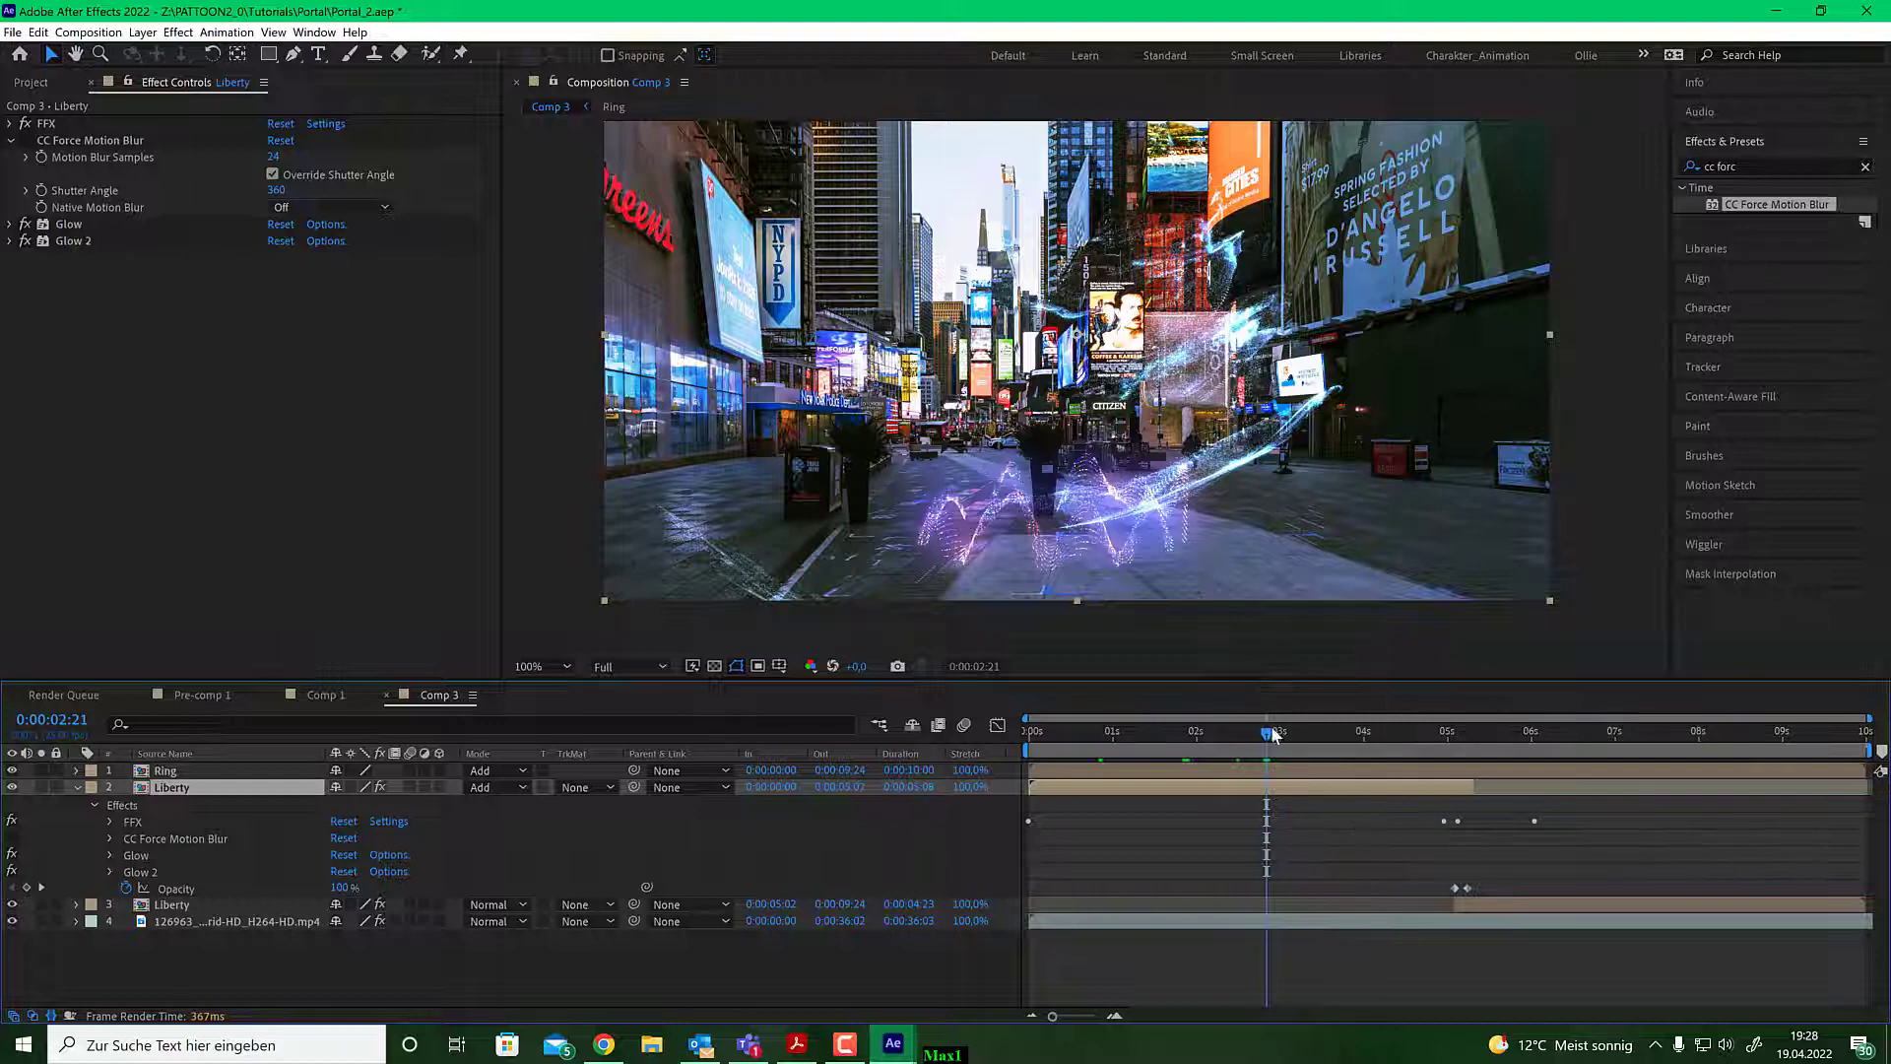
drag(1275, 736, 1324, 735)
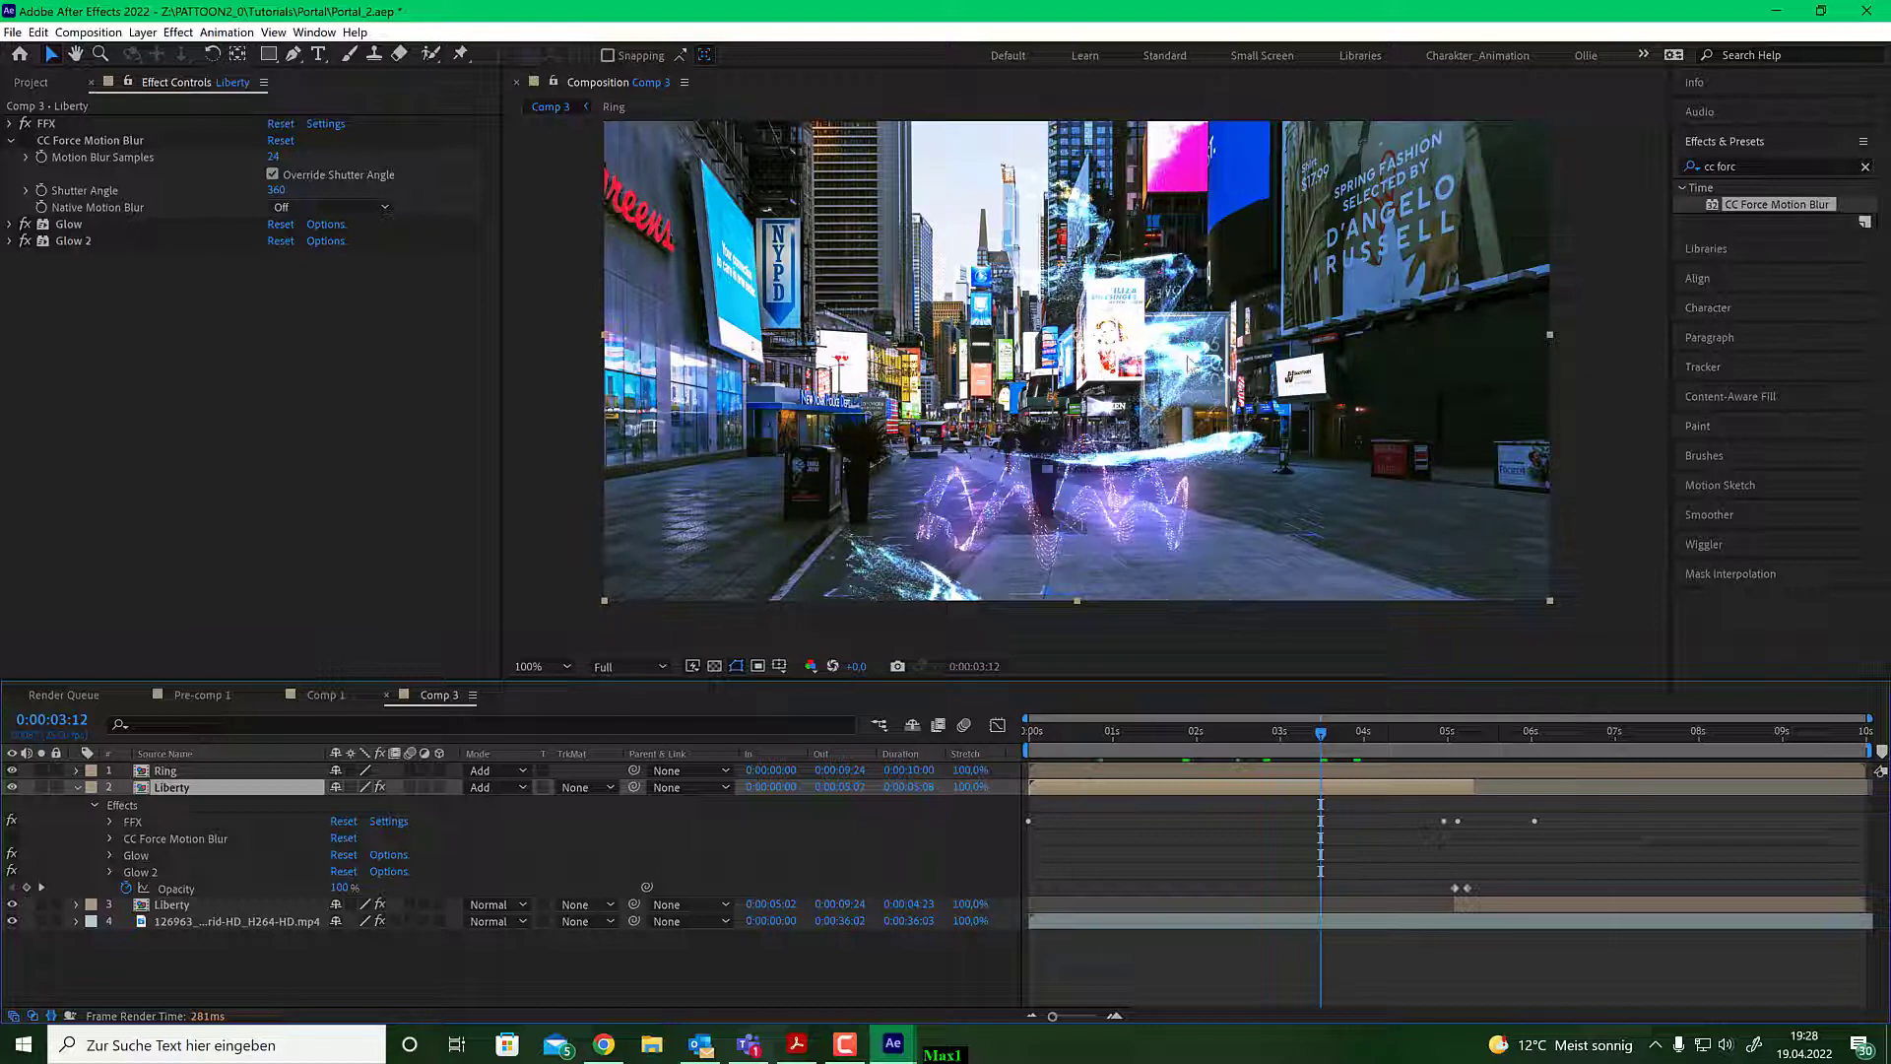
Recolour the statue magenta with Curves in the Liberty precomp, raising red and lowering blue and green, and check Comp 3 at 0:00:02:13.
double_click(180, 788)
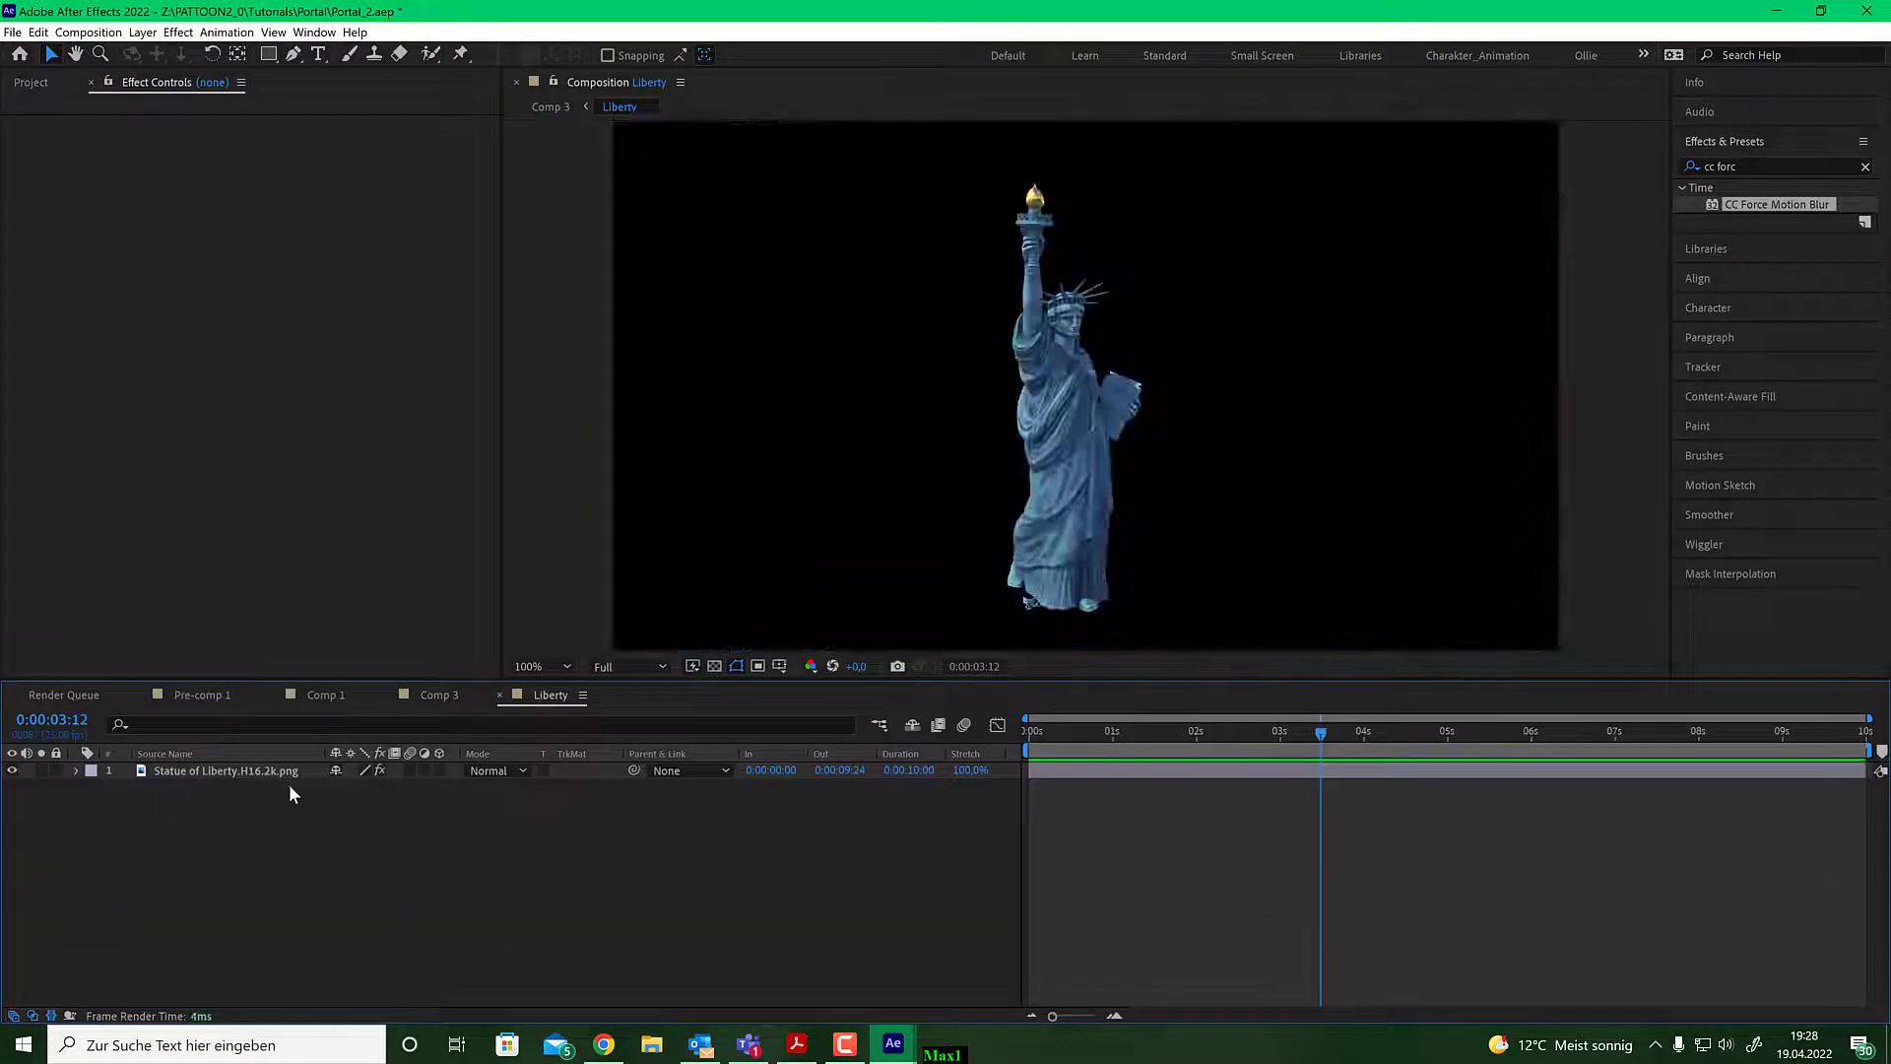
click(180, 773)
click(333, 140)
click(295, 158)
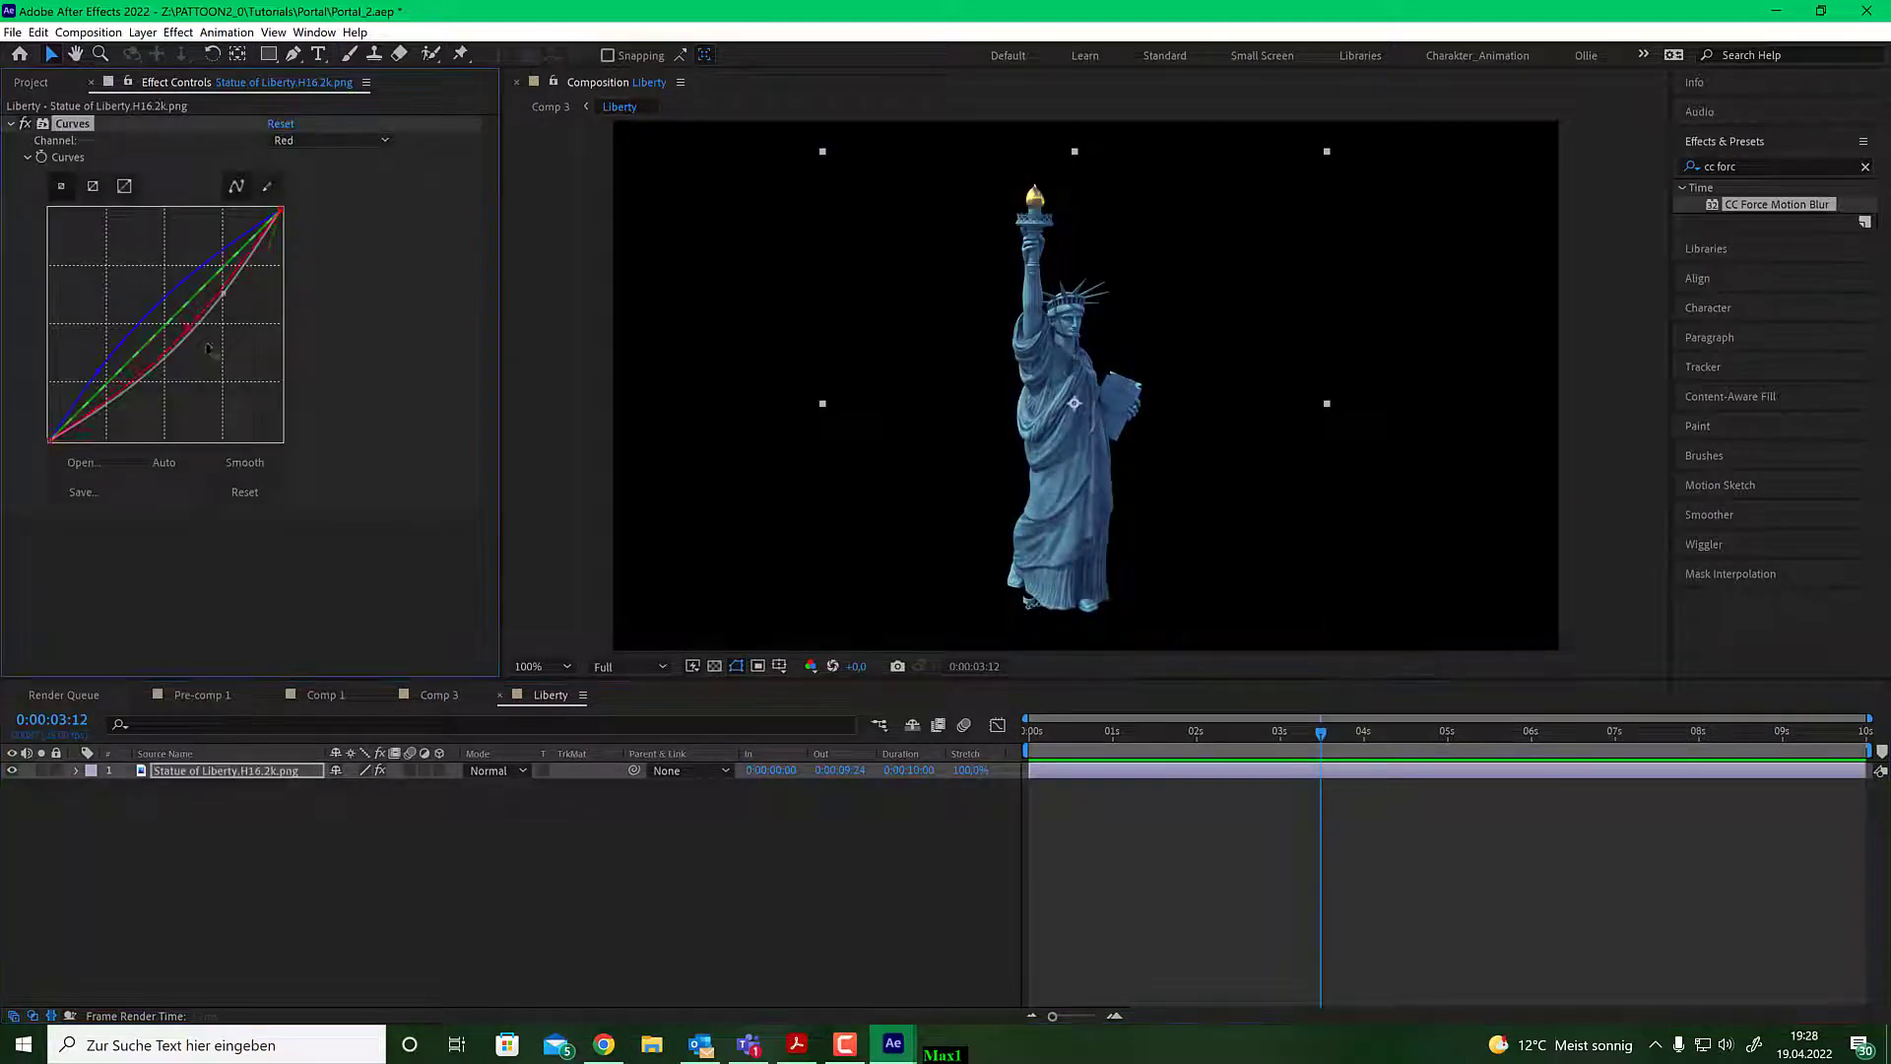
drag(197, 285, 185, 330)
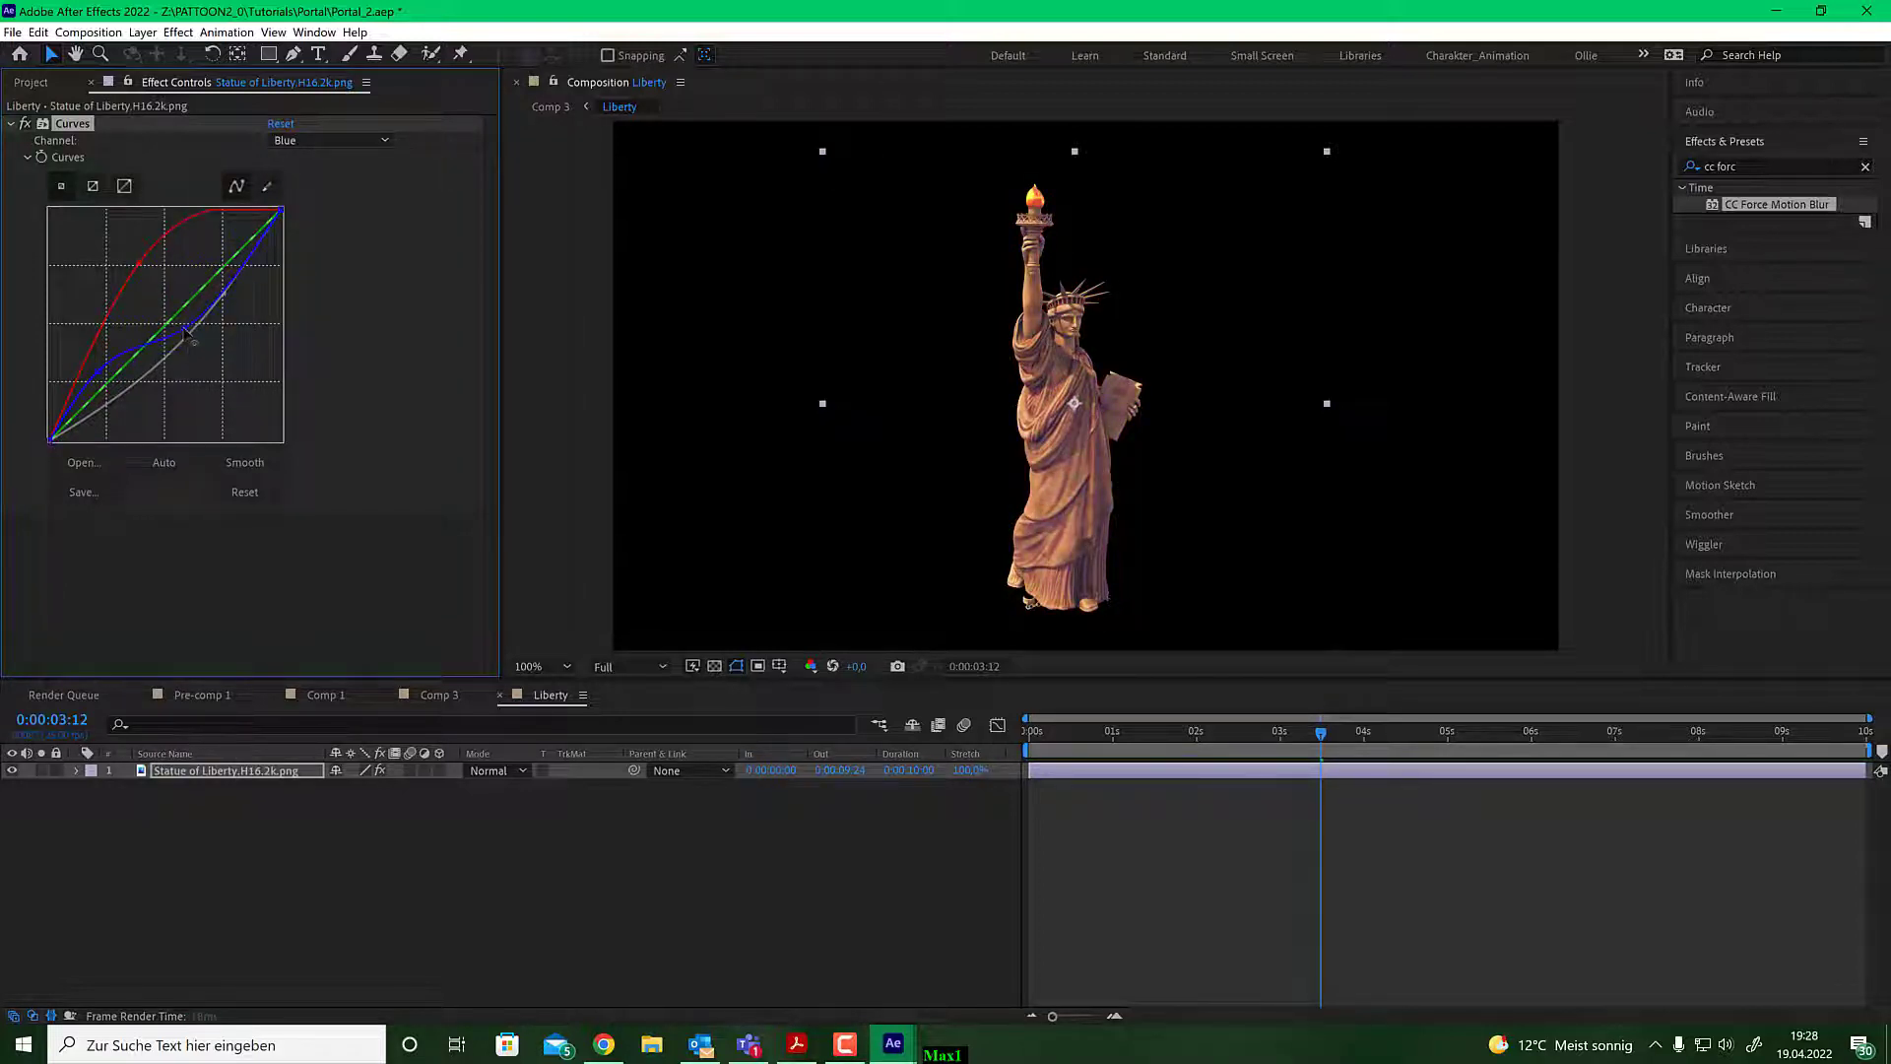
click(317, 141)
click(312, 180)
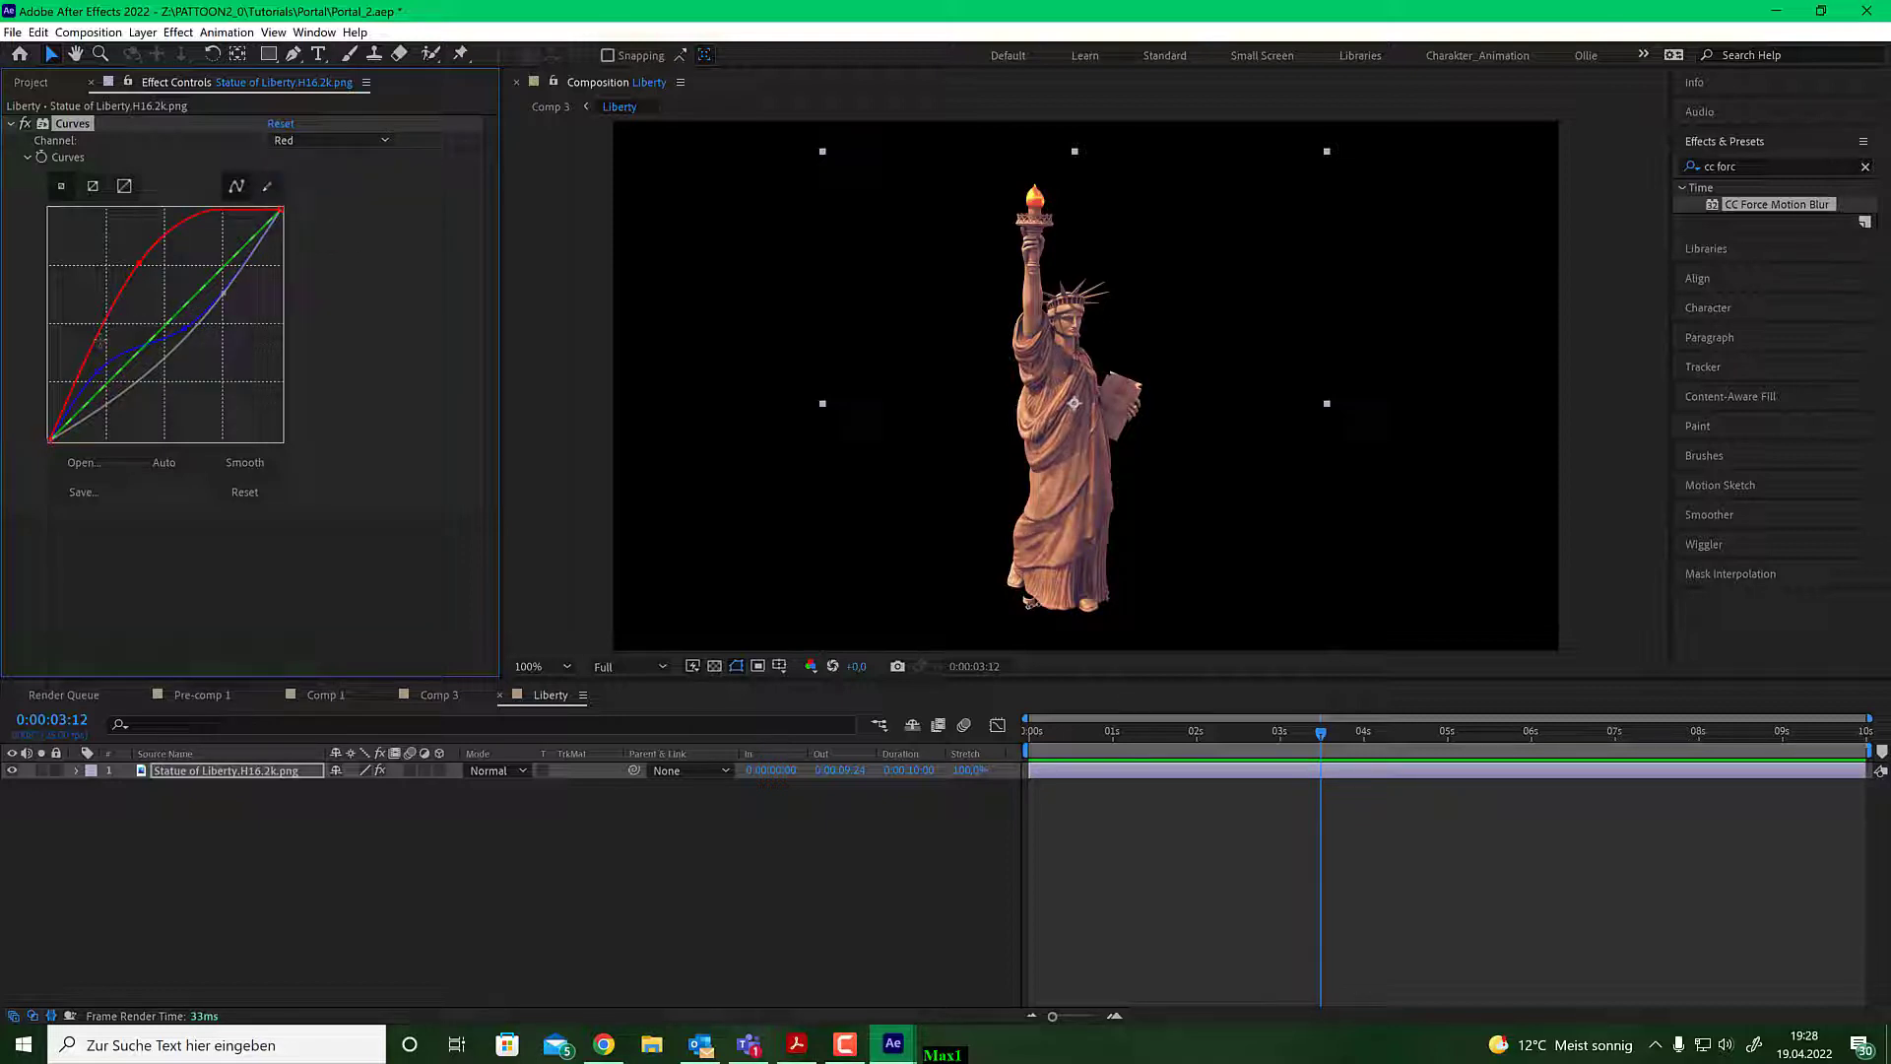
drag(203, 288, 203, 345)
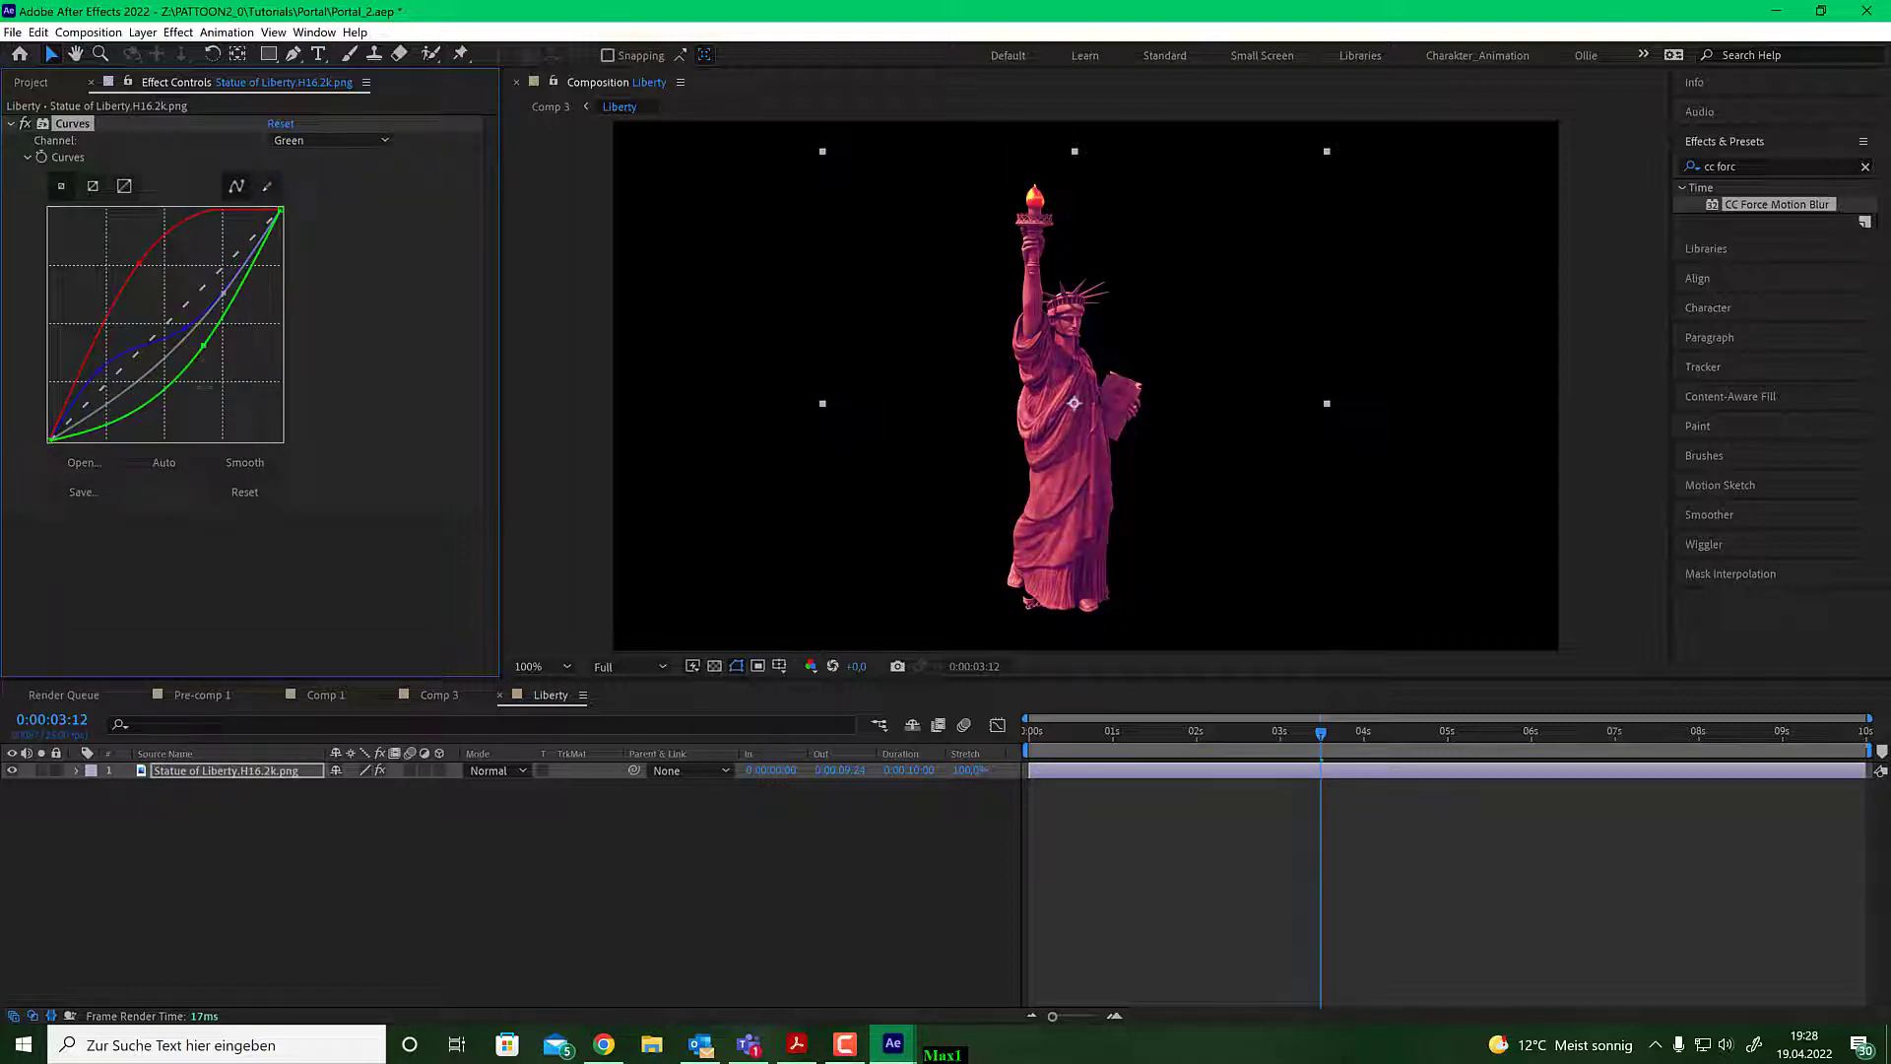
click(426, 695)
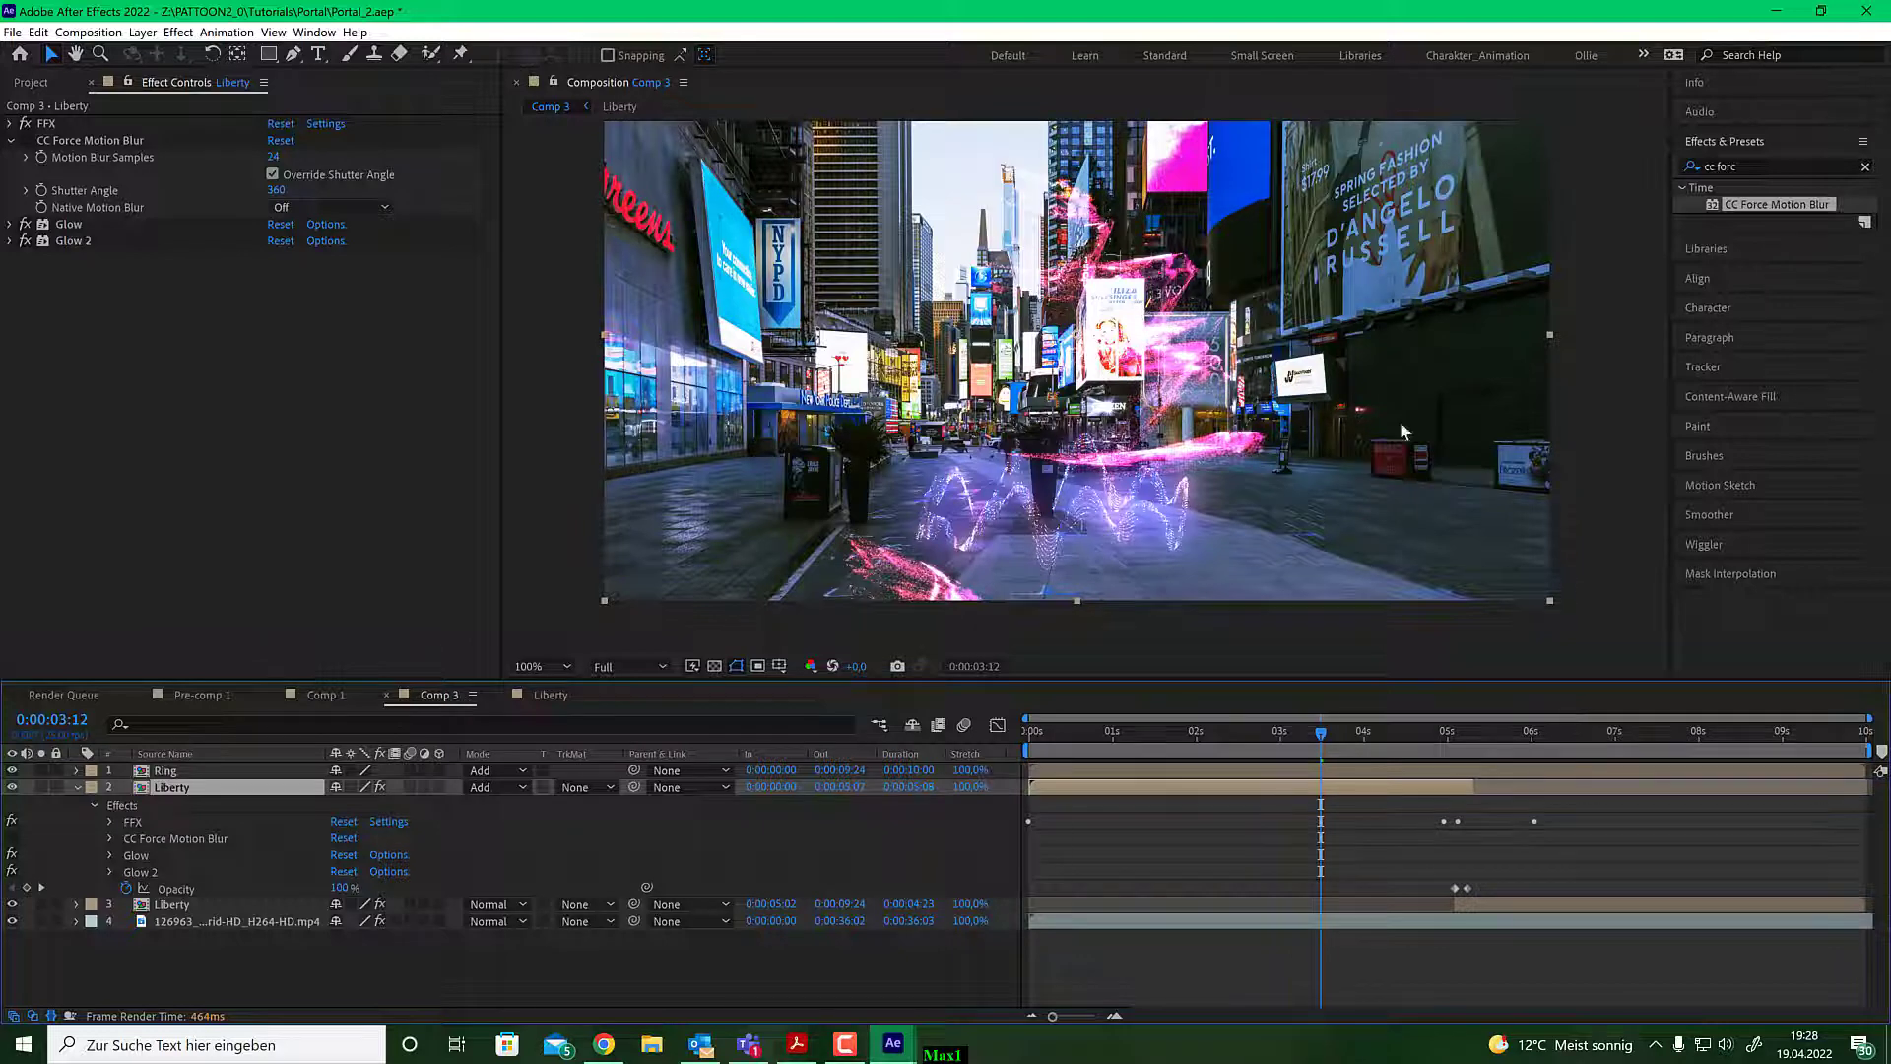
drag(1316, 741, 1235, 741)
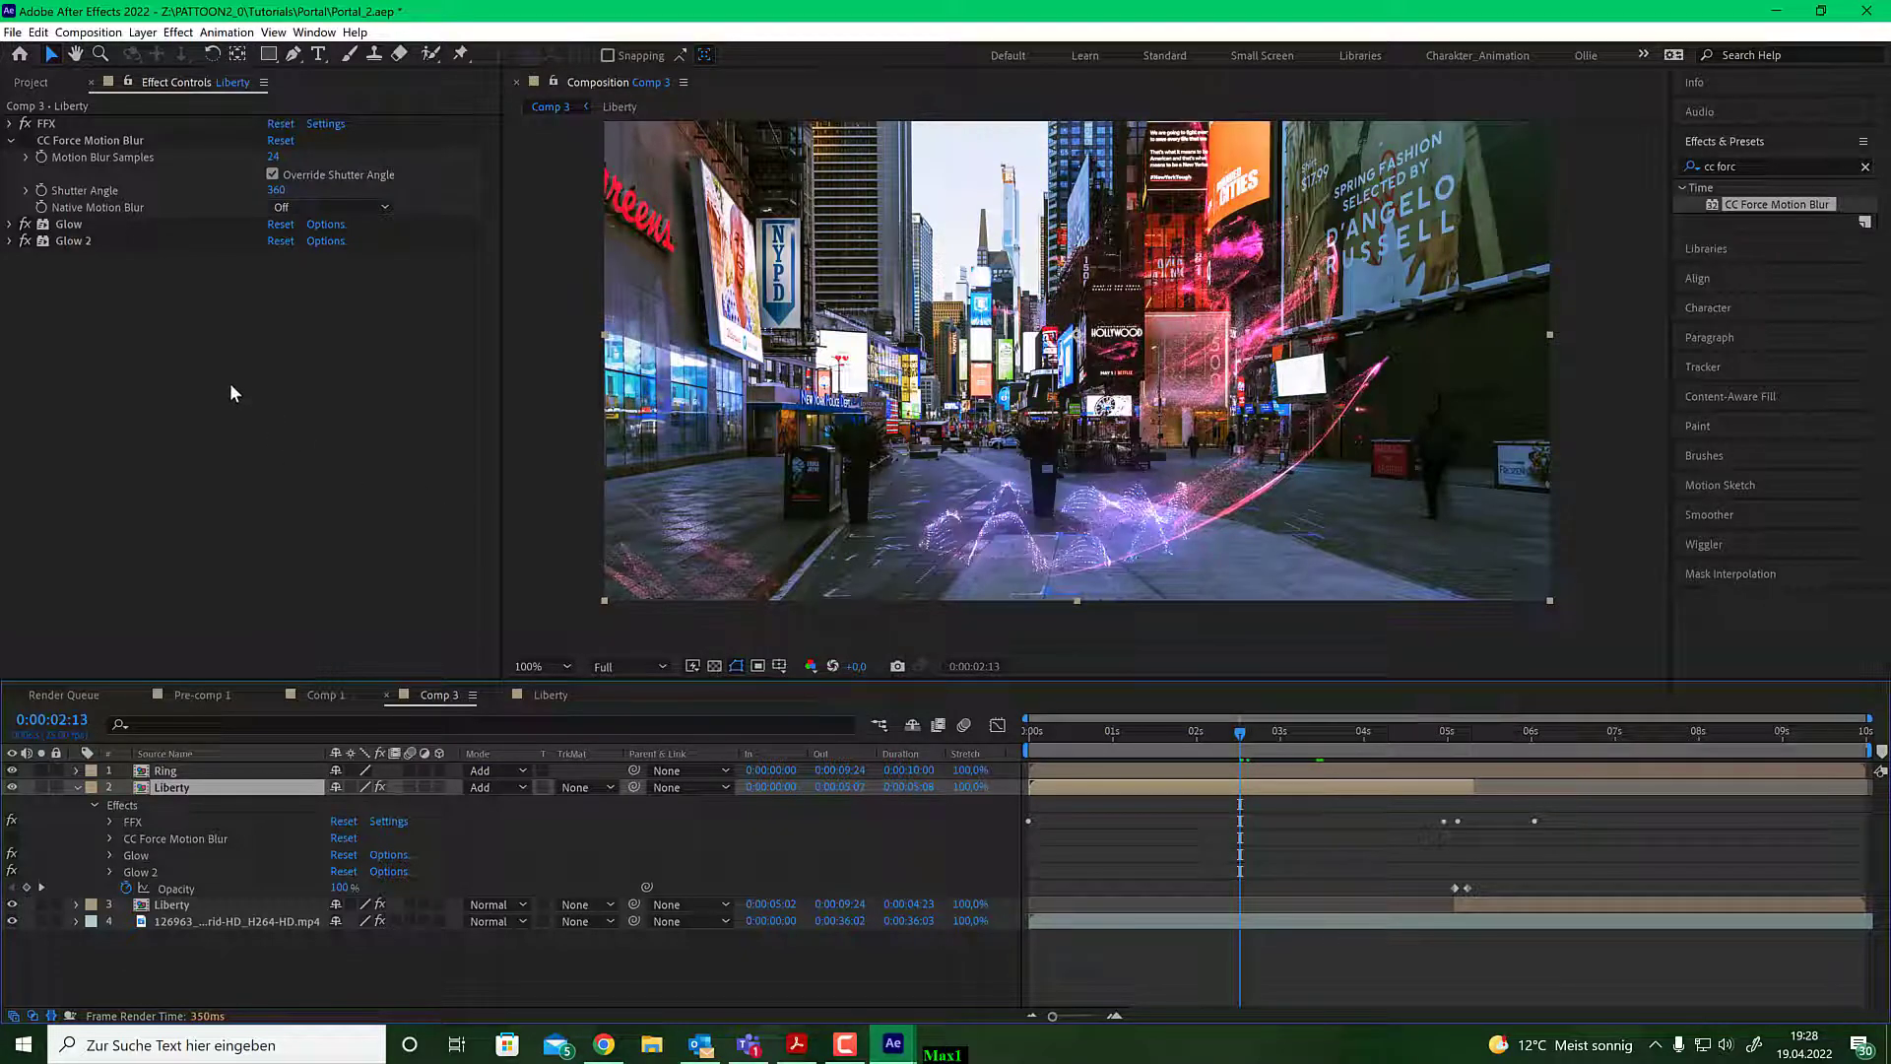
Collapse CC Force Motion Blur and insert the Pattoon effect above FFX on the upper Liberty layer.
click(10, 141)
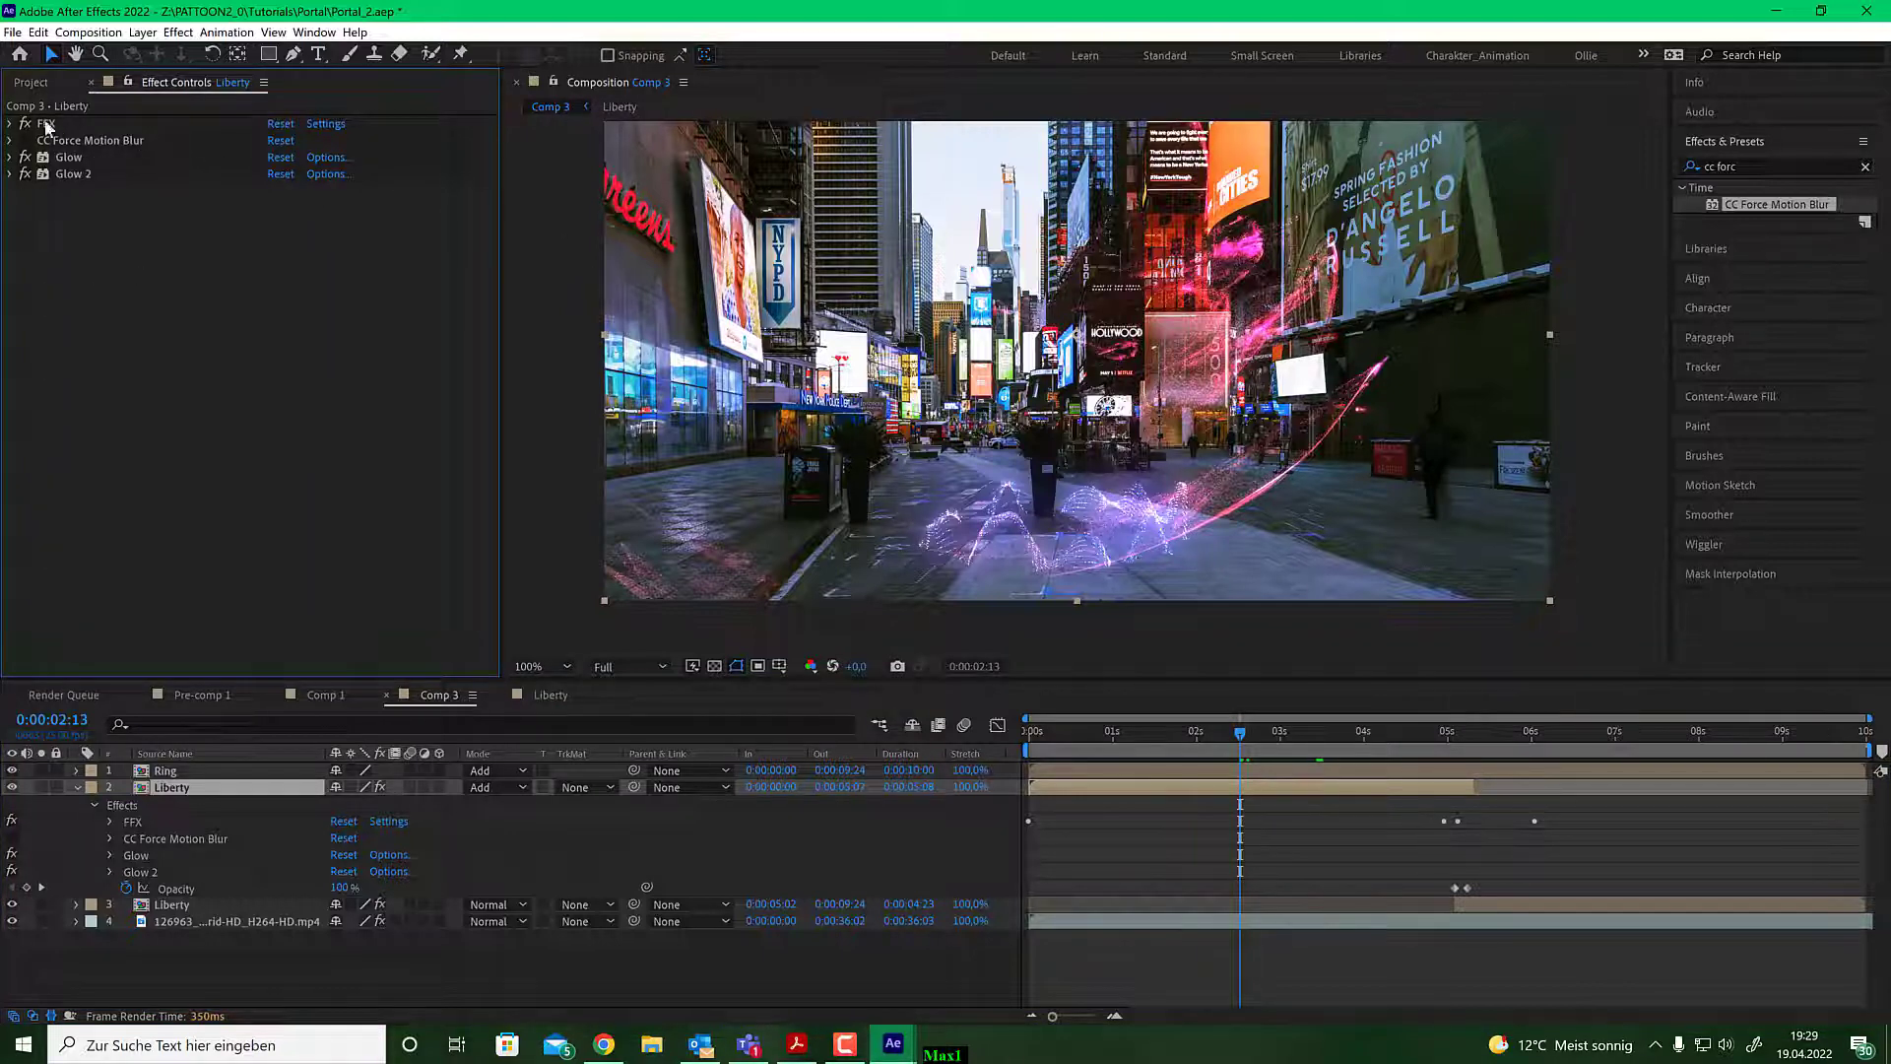
click(1752, 167)
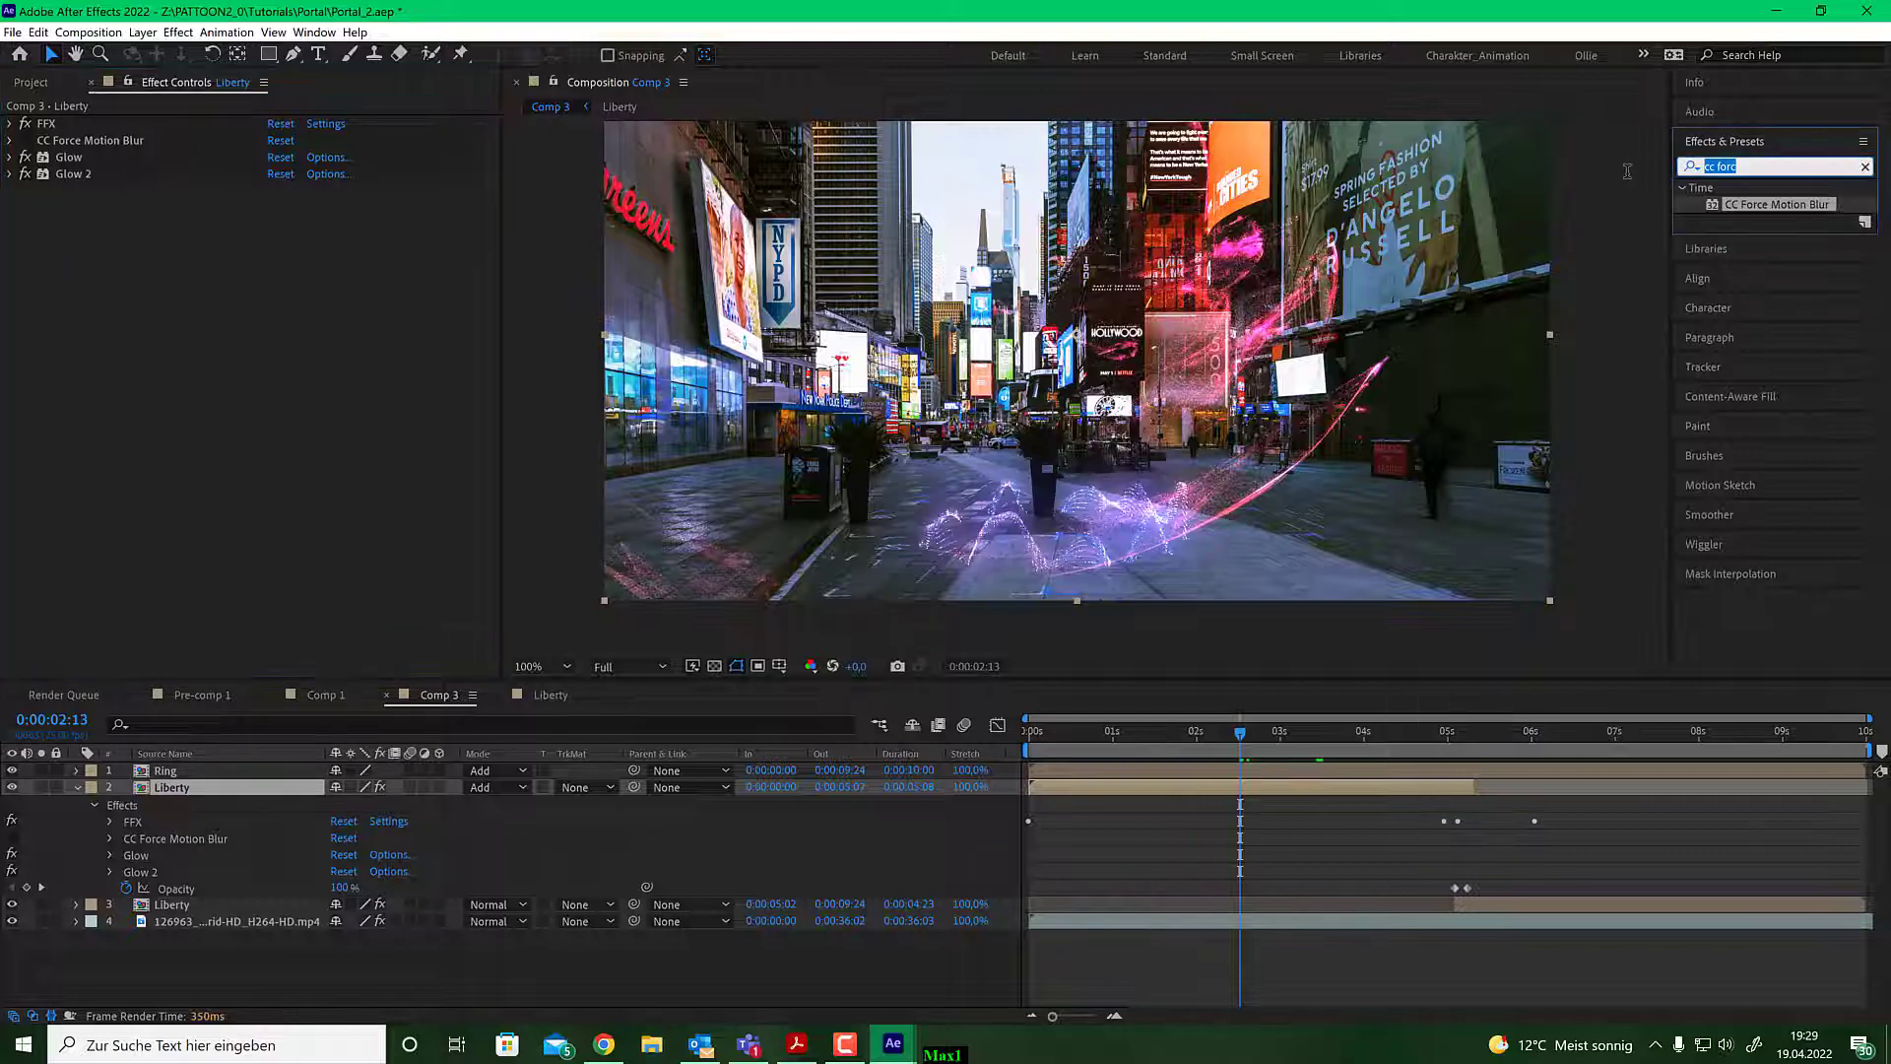
text(pattoon)
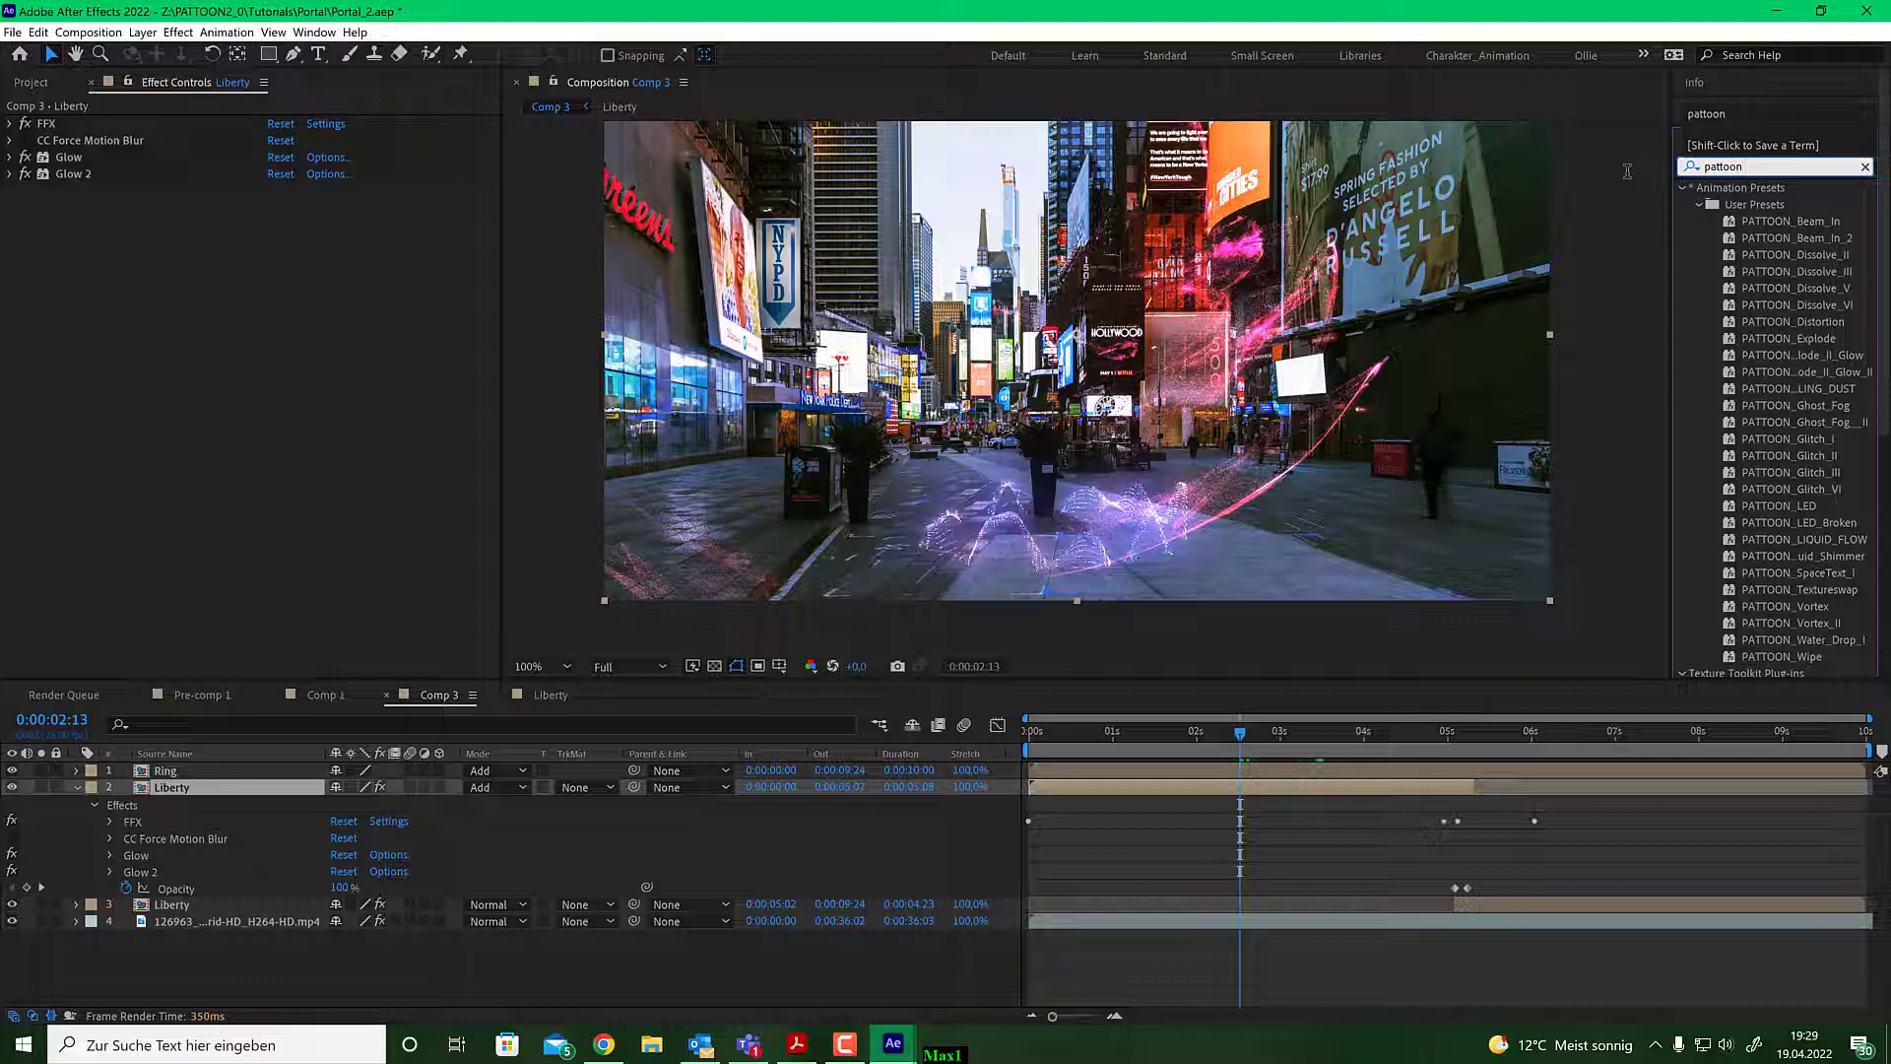
scroll(1809, 470, down, 5)
drag(1751, 445, 156, 119)
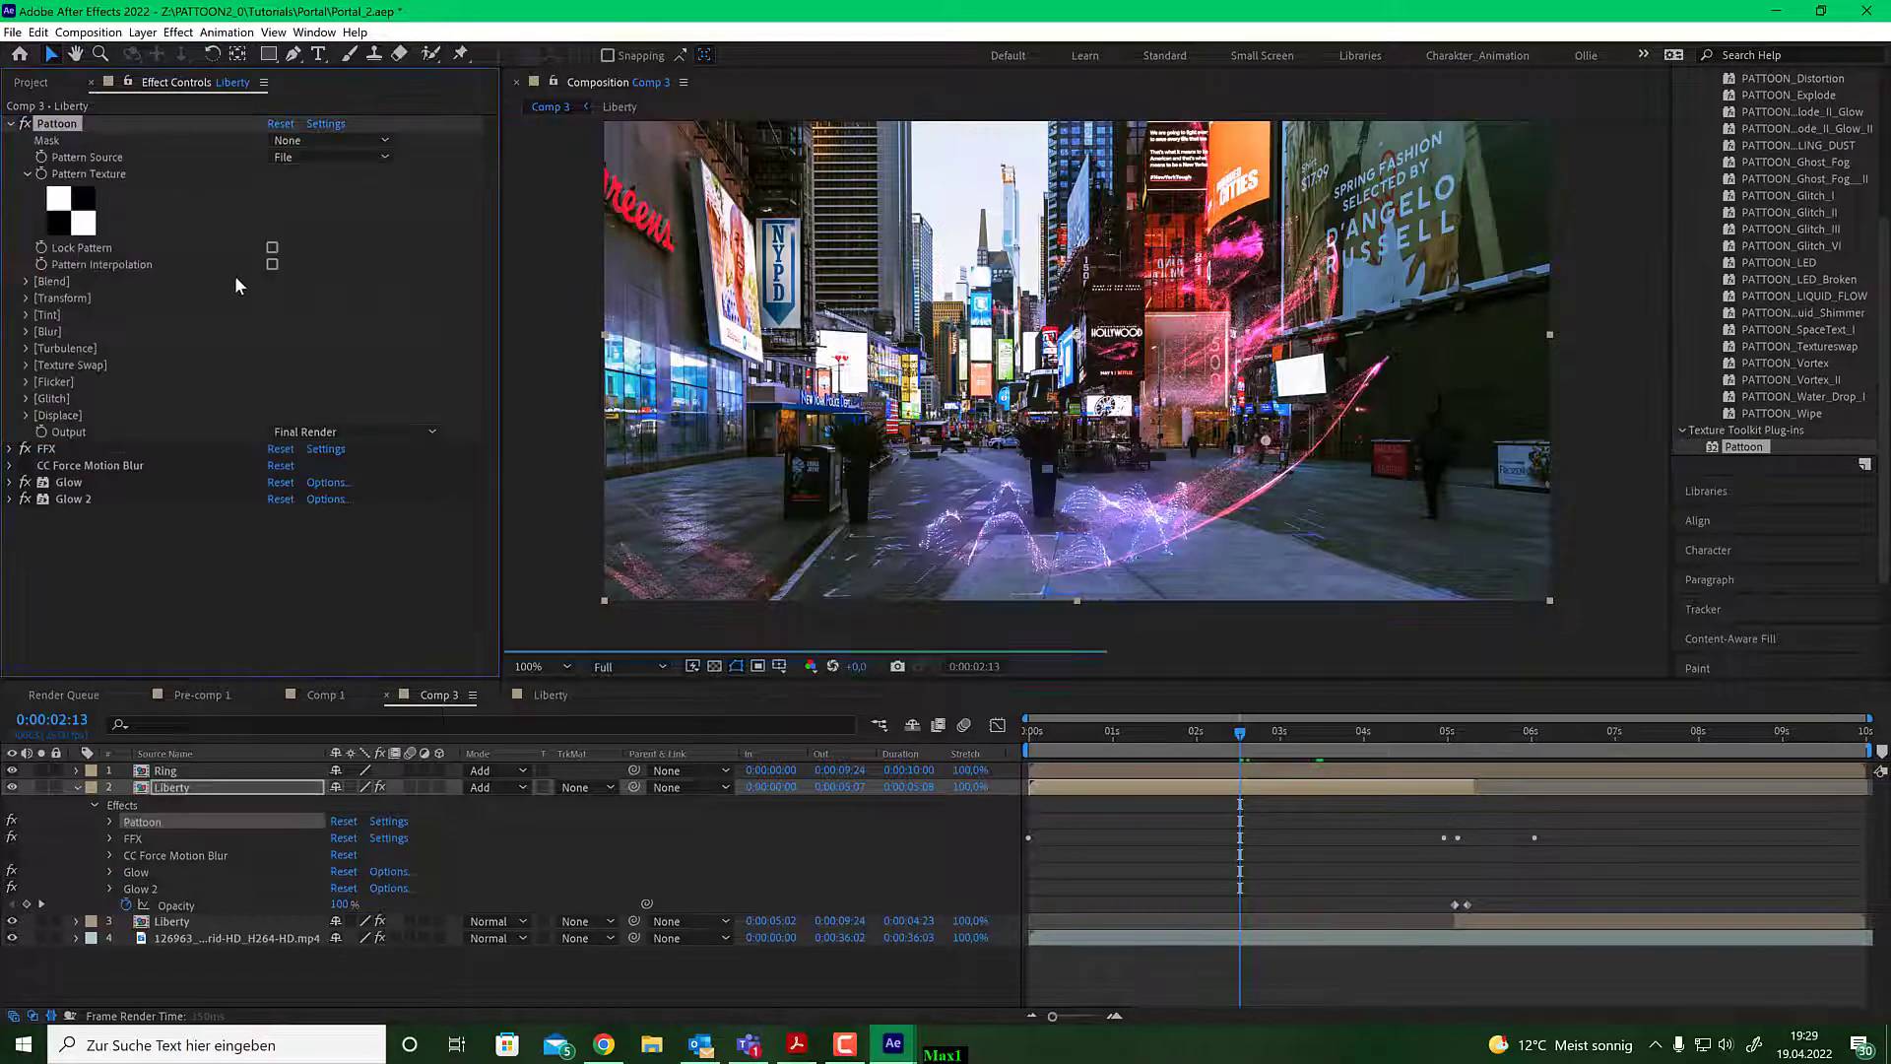
Set the Pattoon pattern texture to the blue streaked texture from the [Pattoon] Topical folder.
click(89, 221)
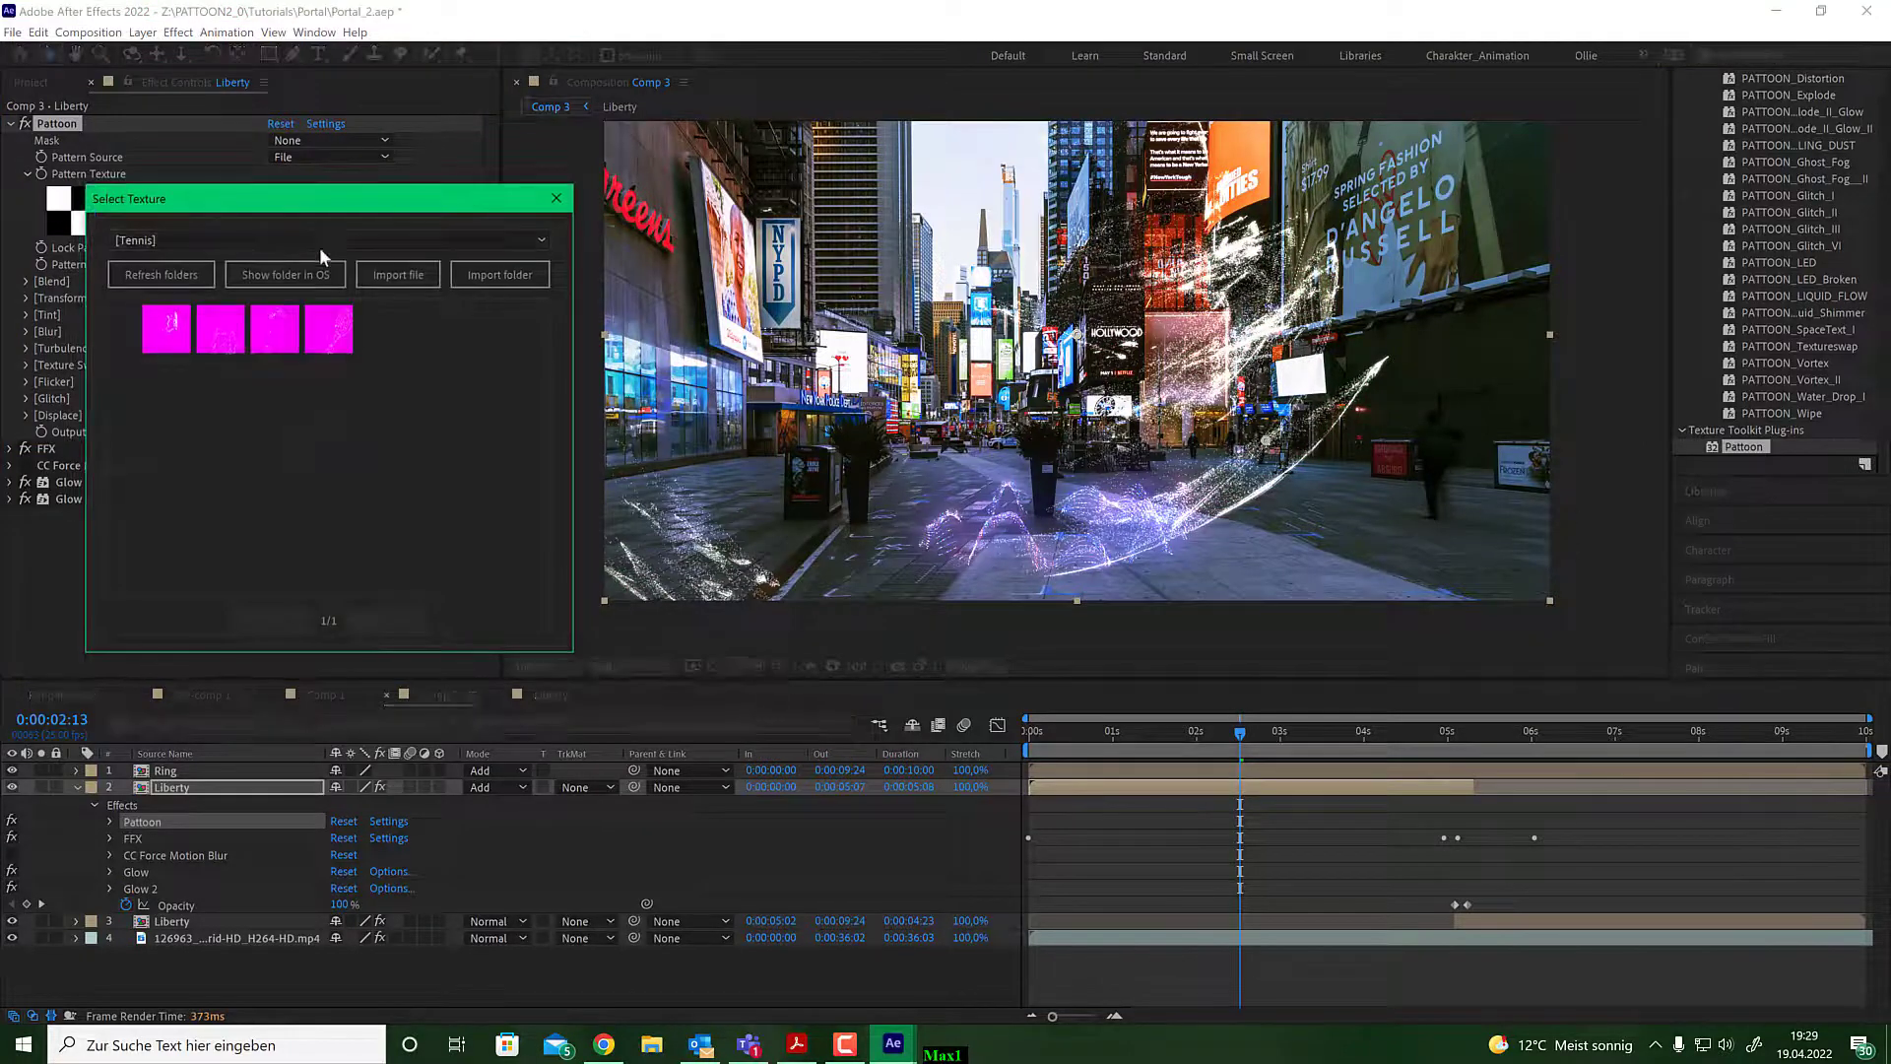
click(321, 241)
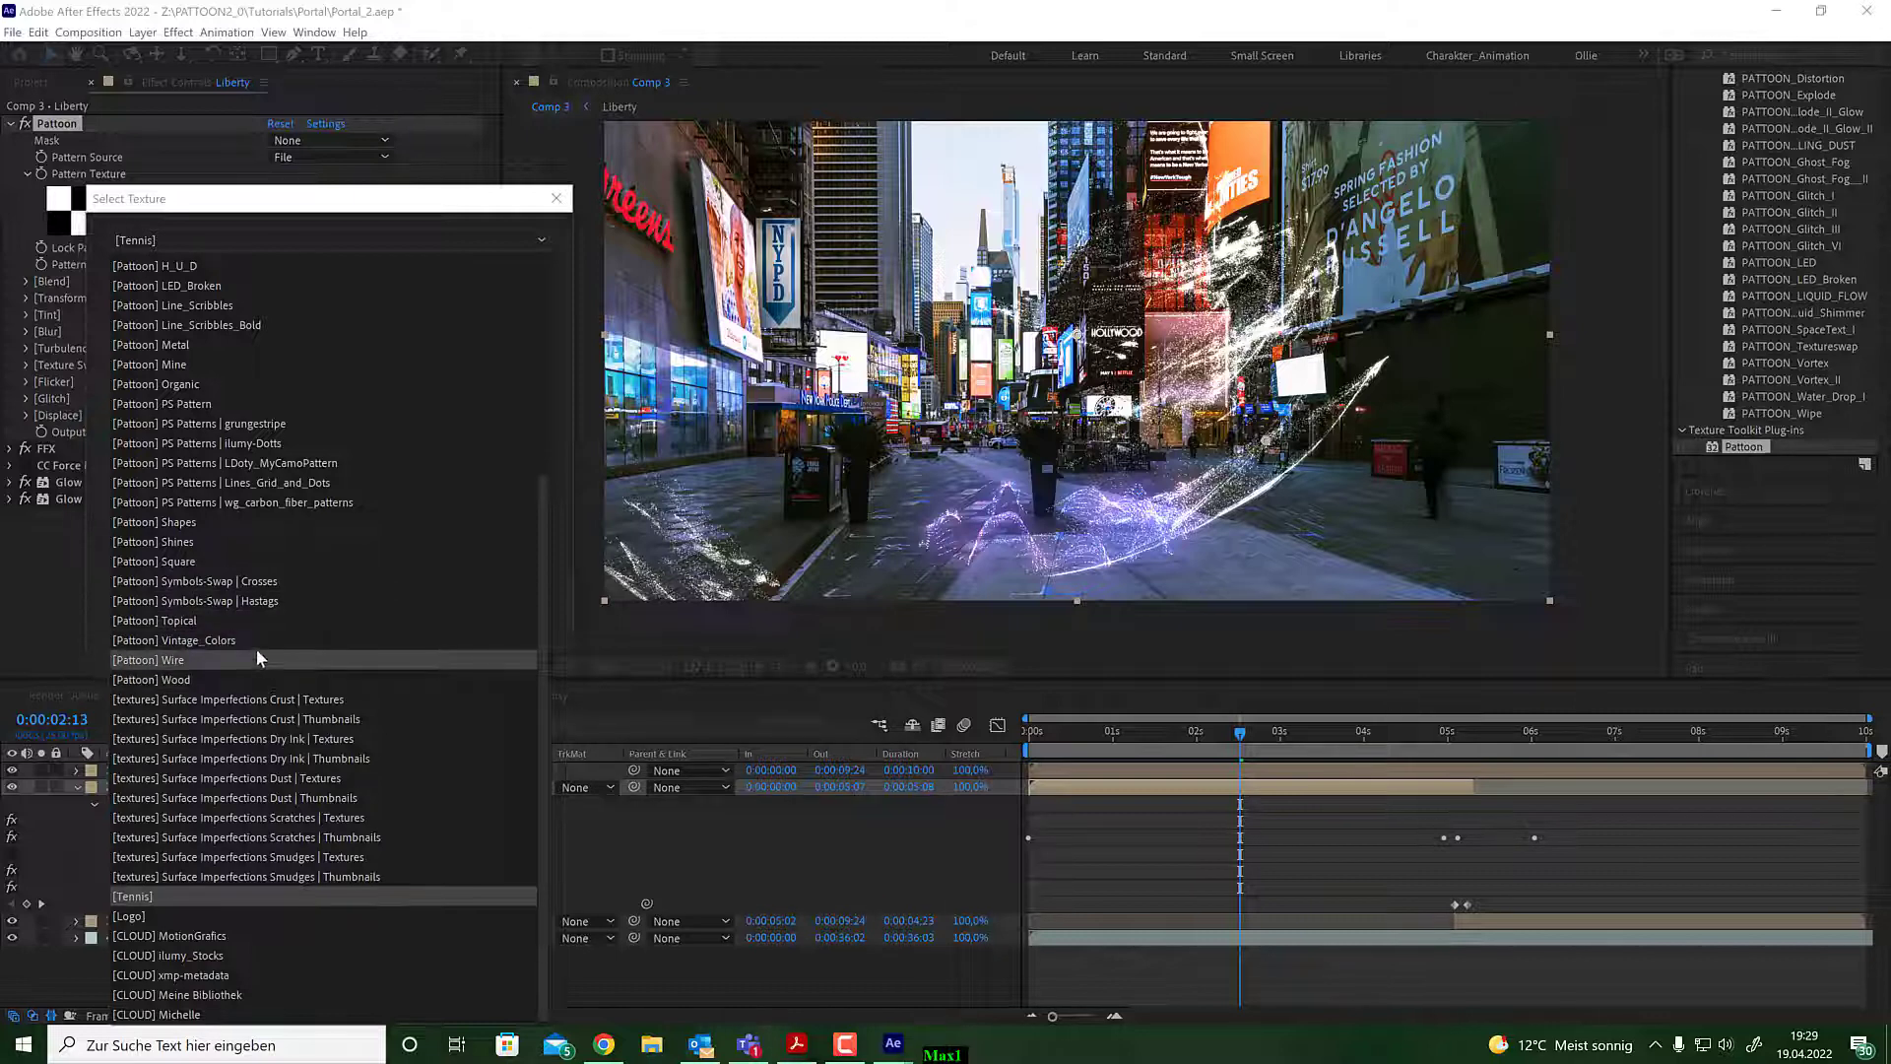
click(256, 620)
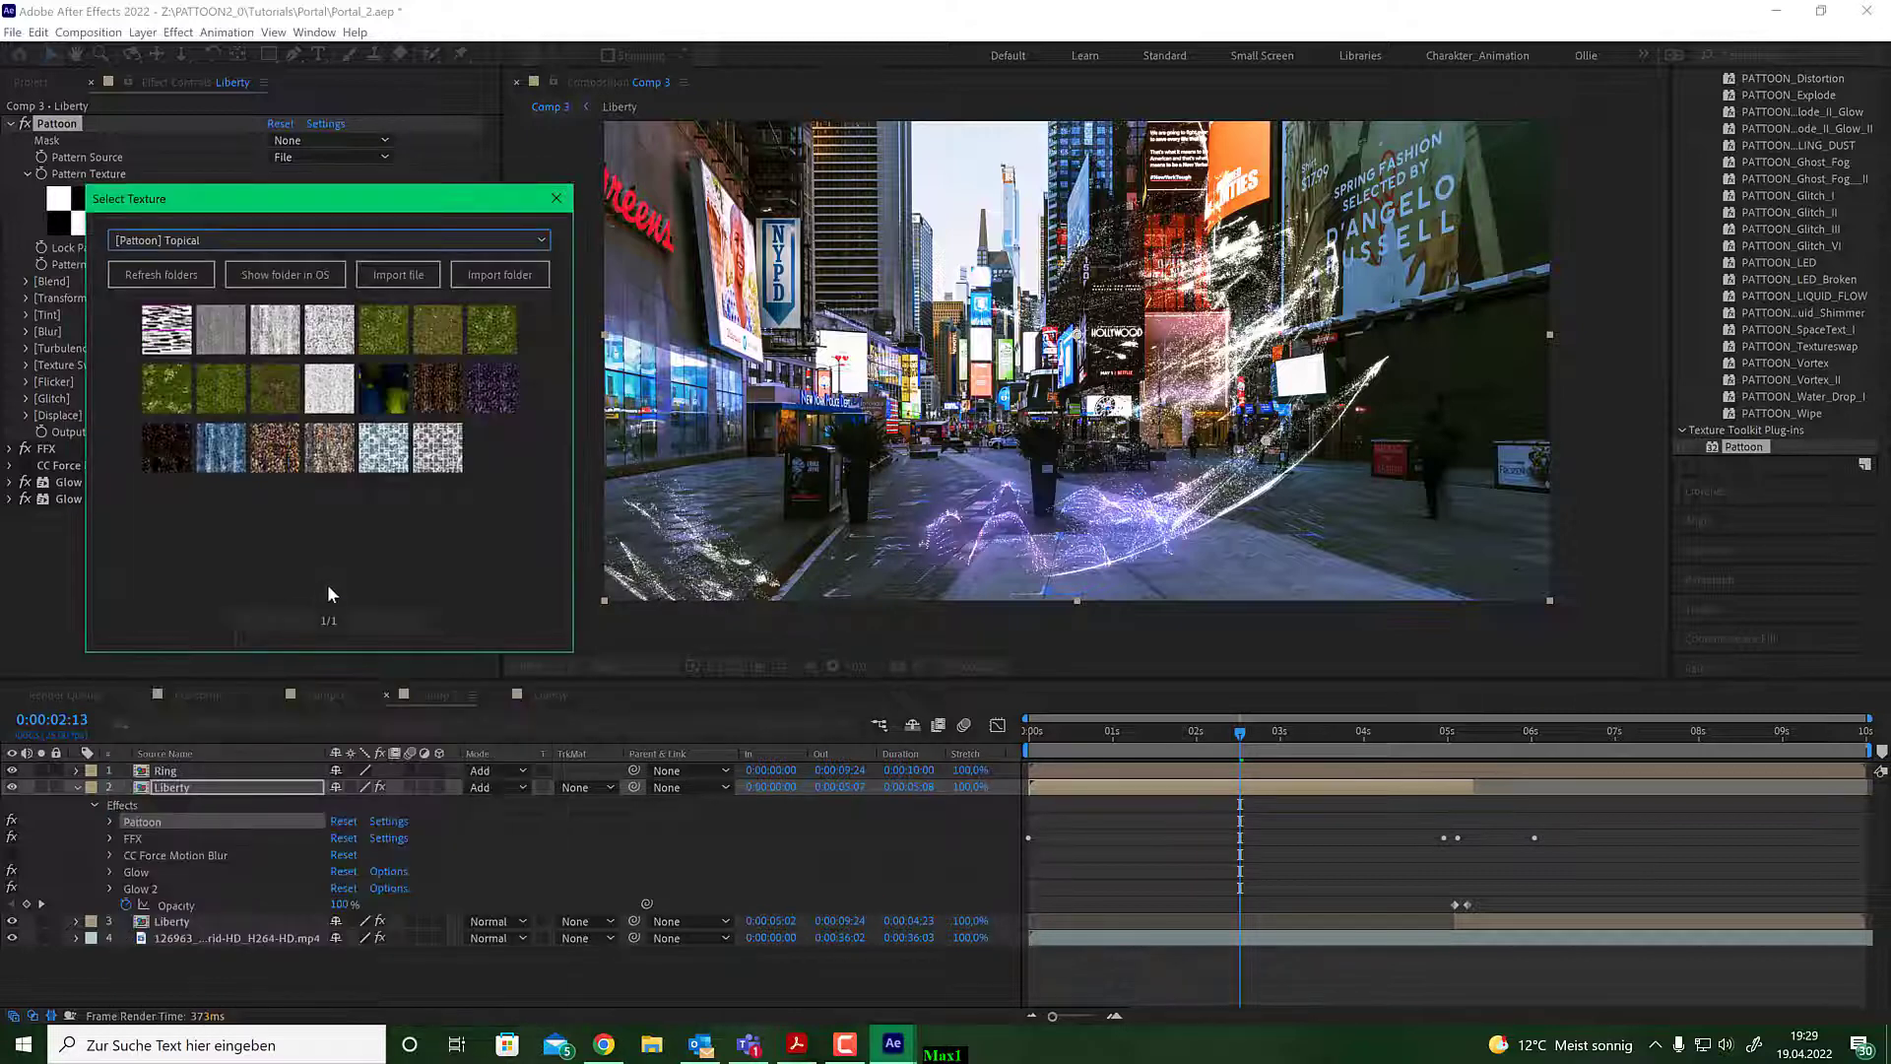
click(223, 446)
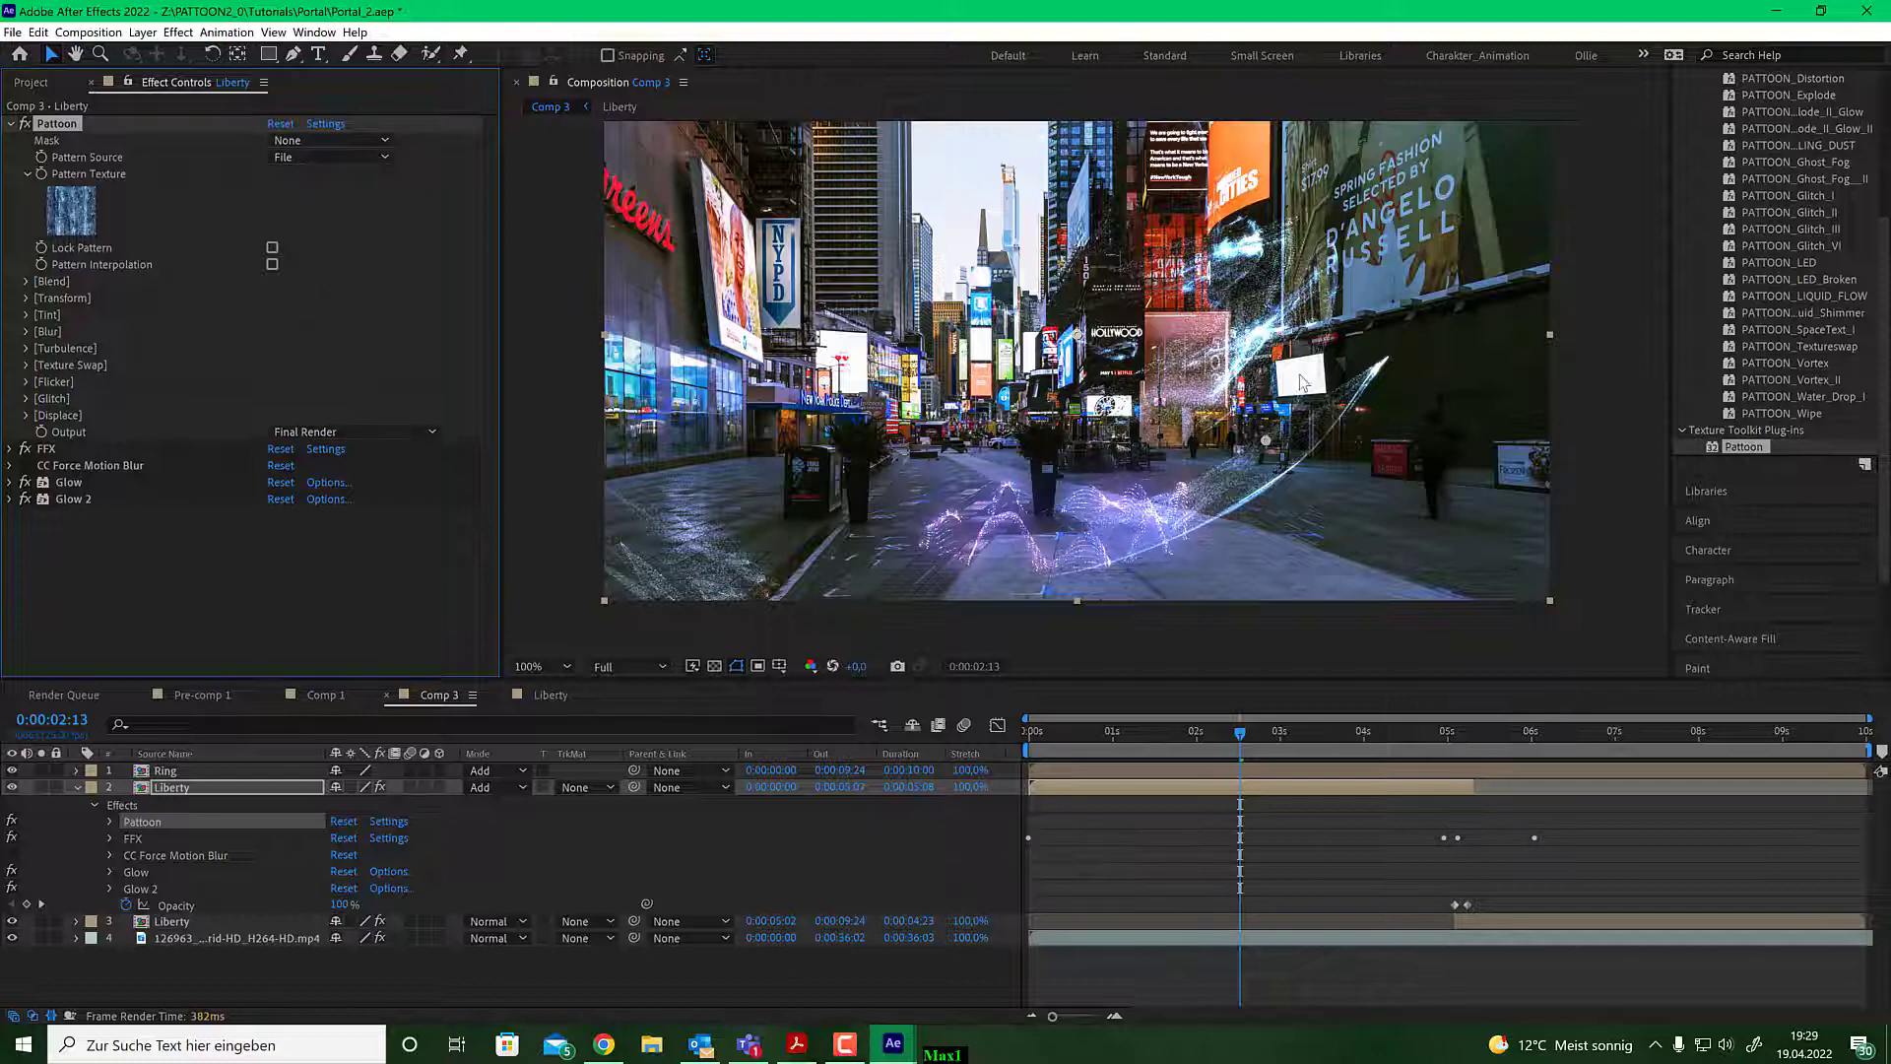
Set the Pattoon Tint Color to green 00F51D and the Tint Opacity to about 69%.
click(27, 315)
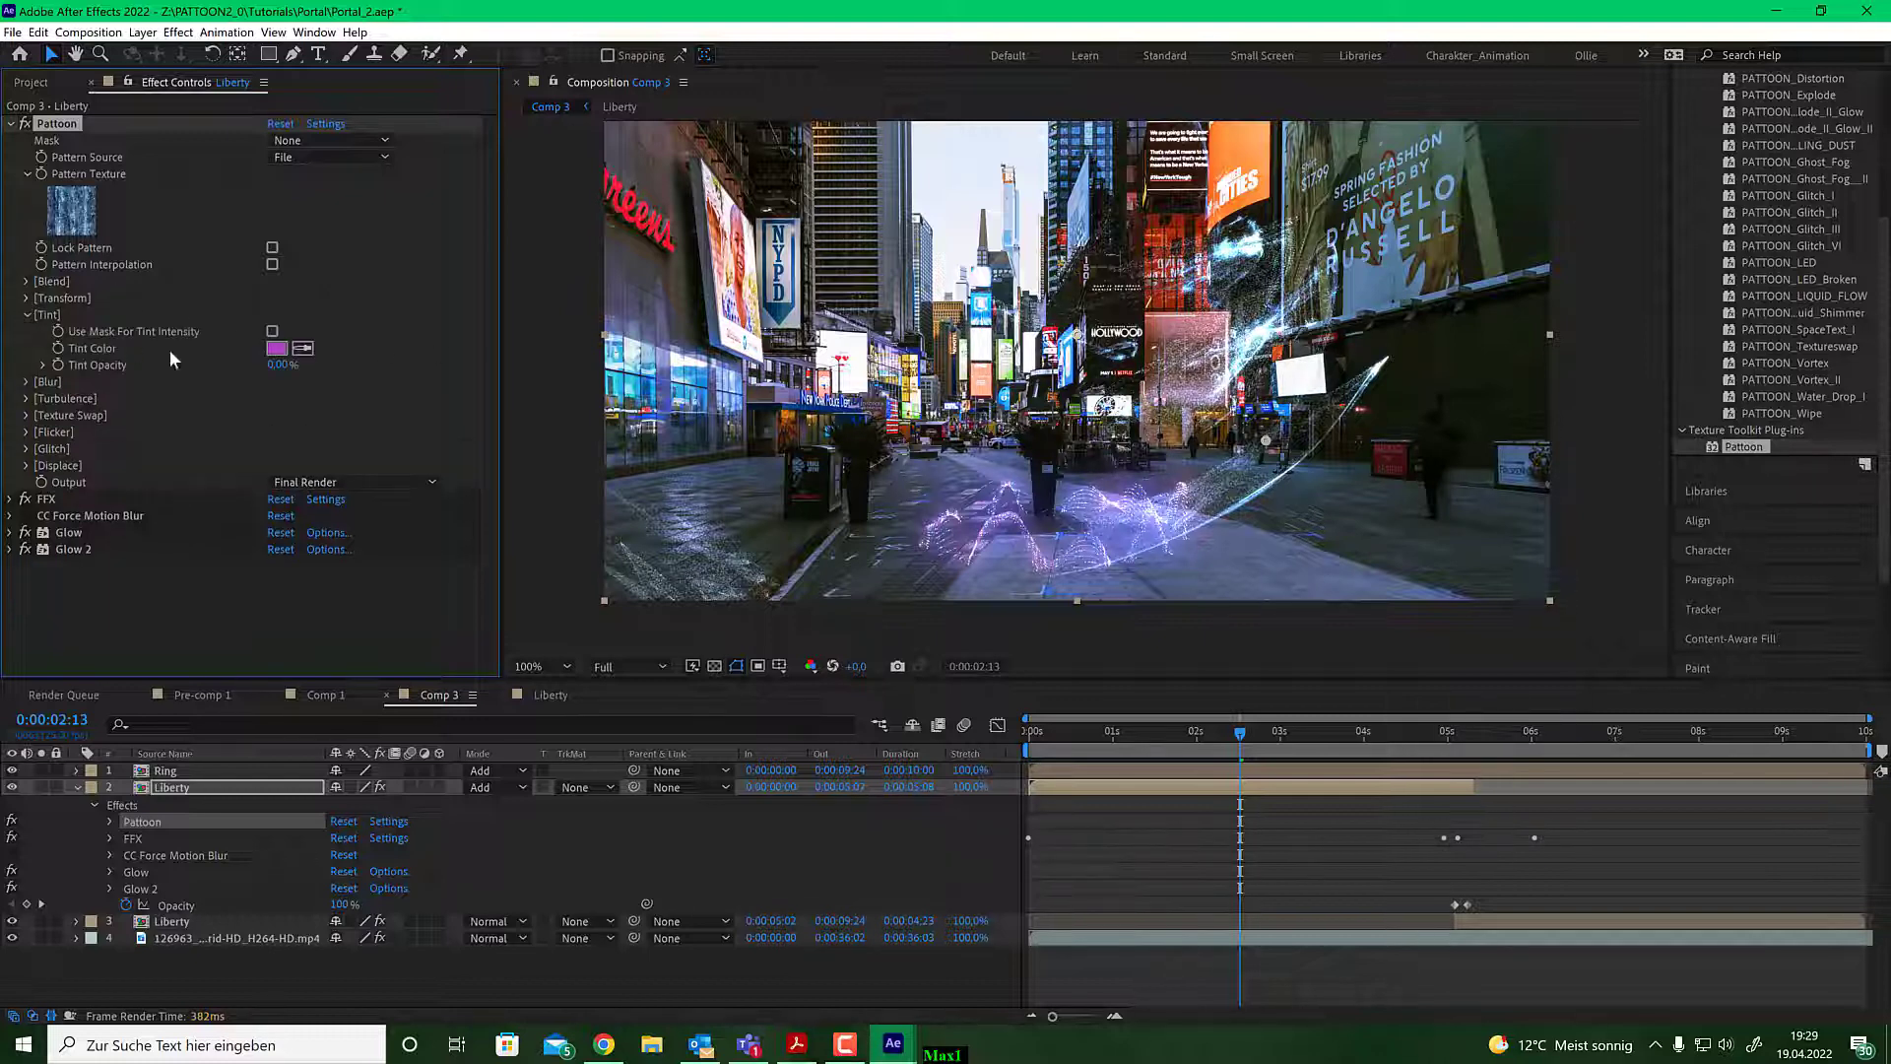
click(277, 347)
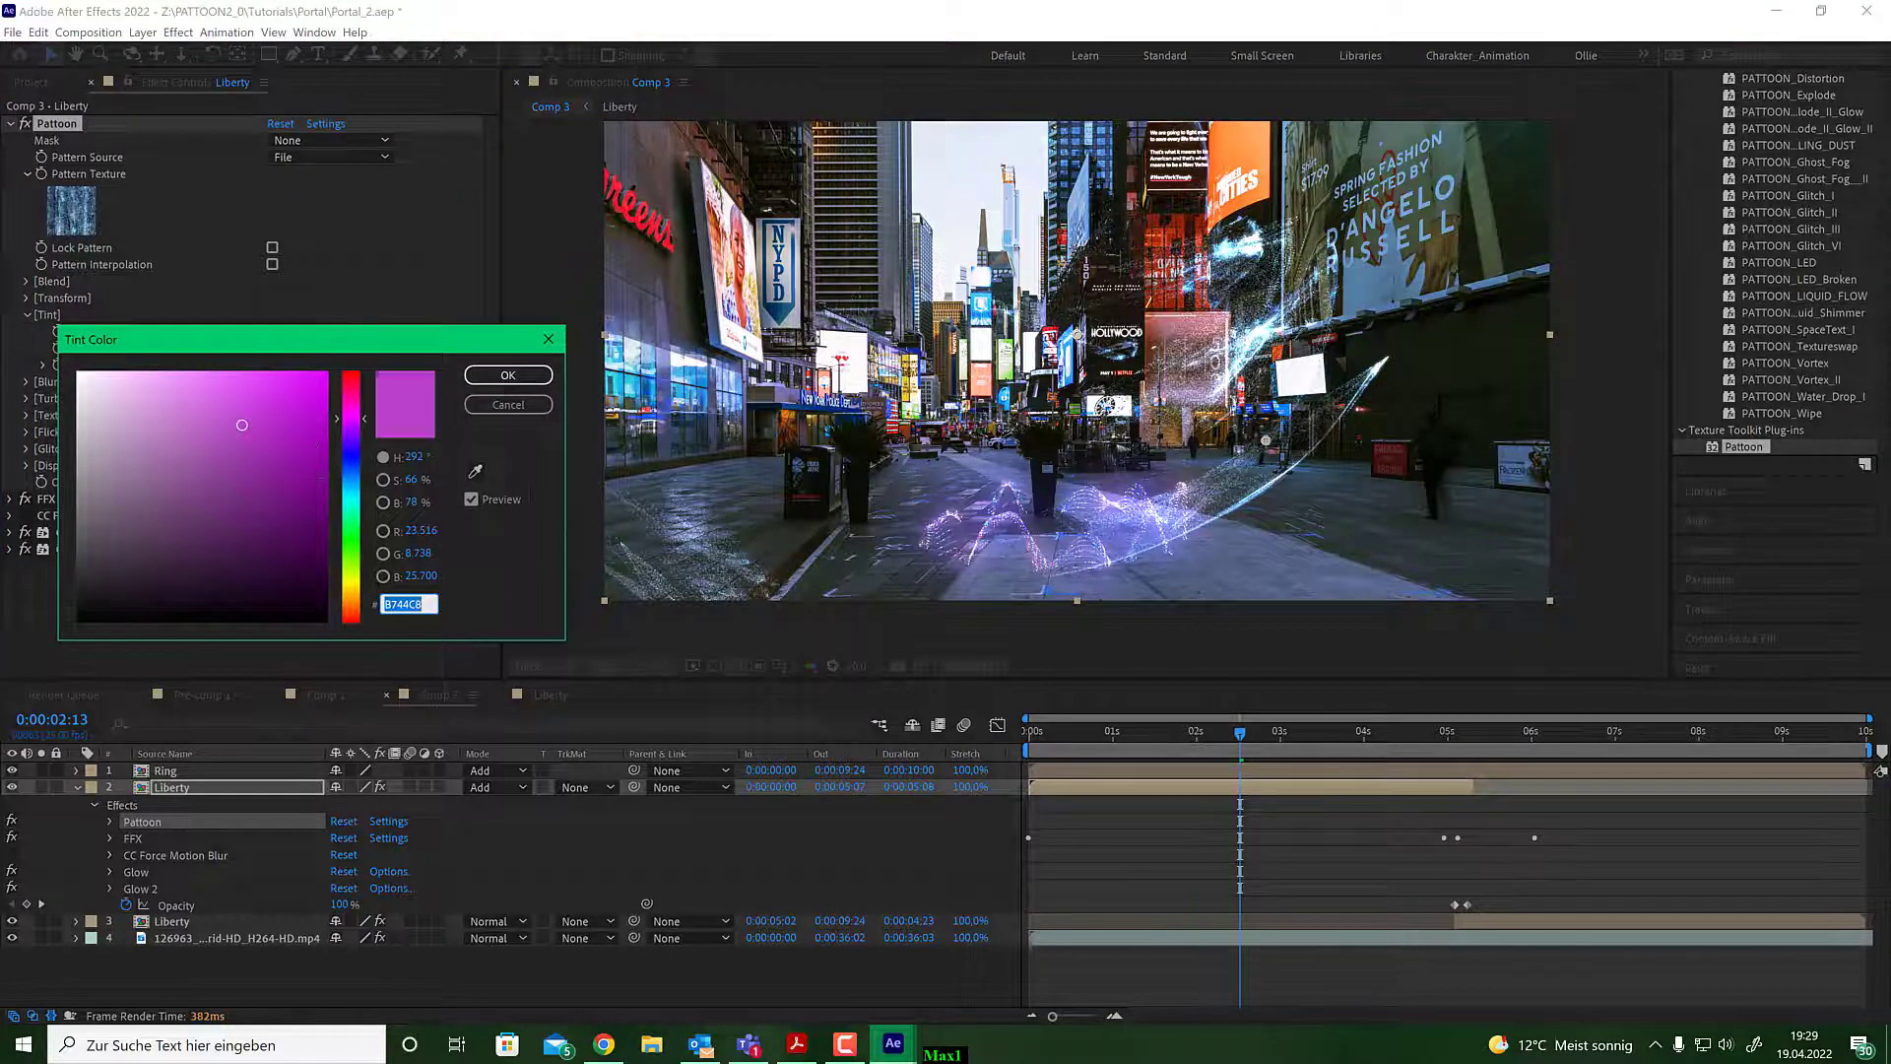
text(00F51D)
key(Tab)
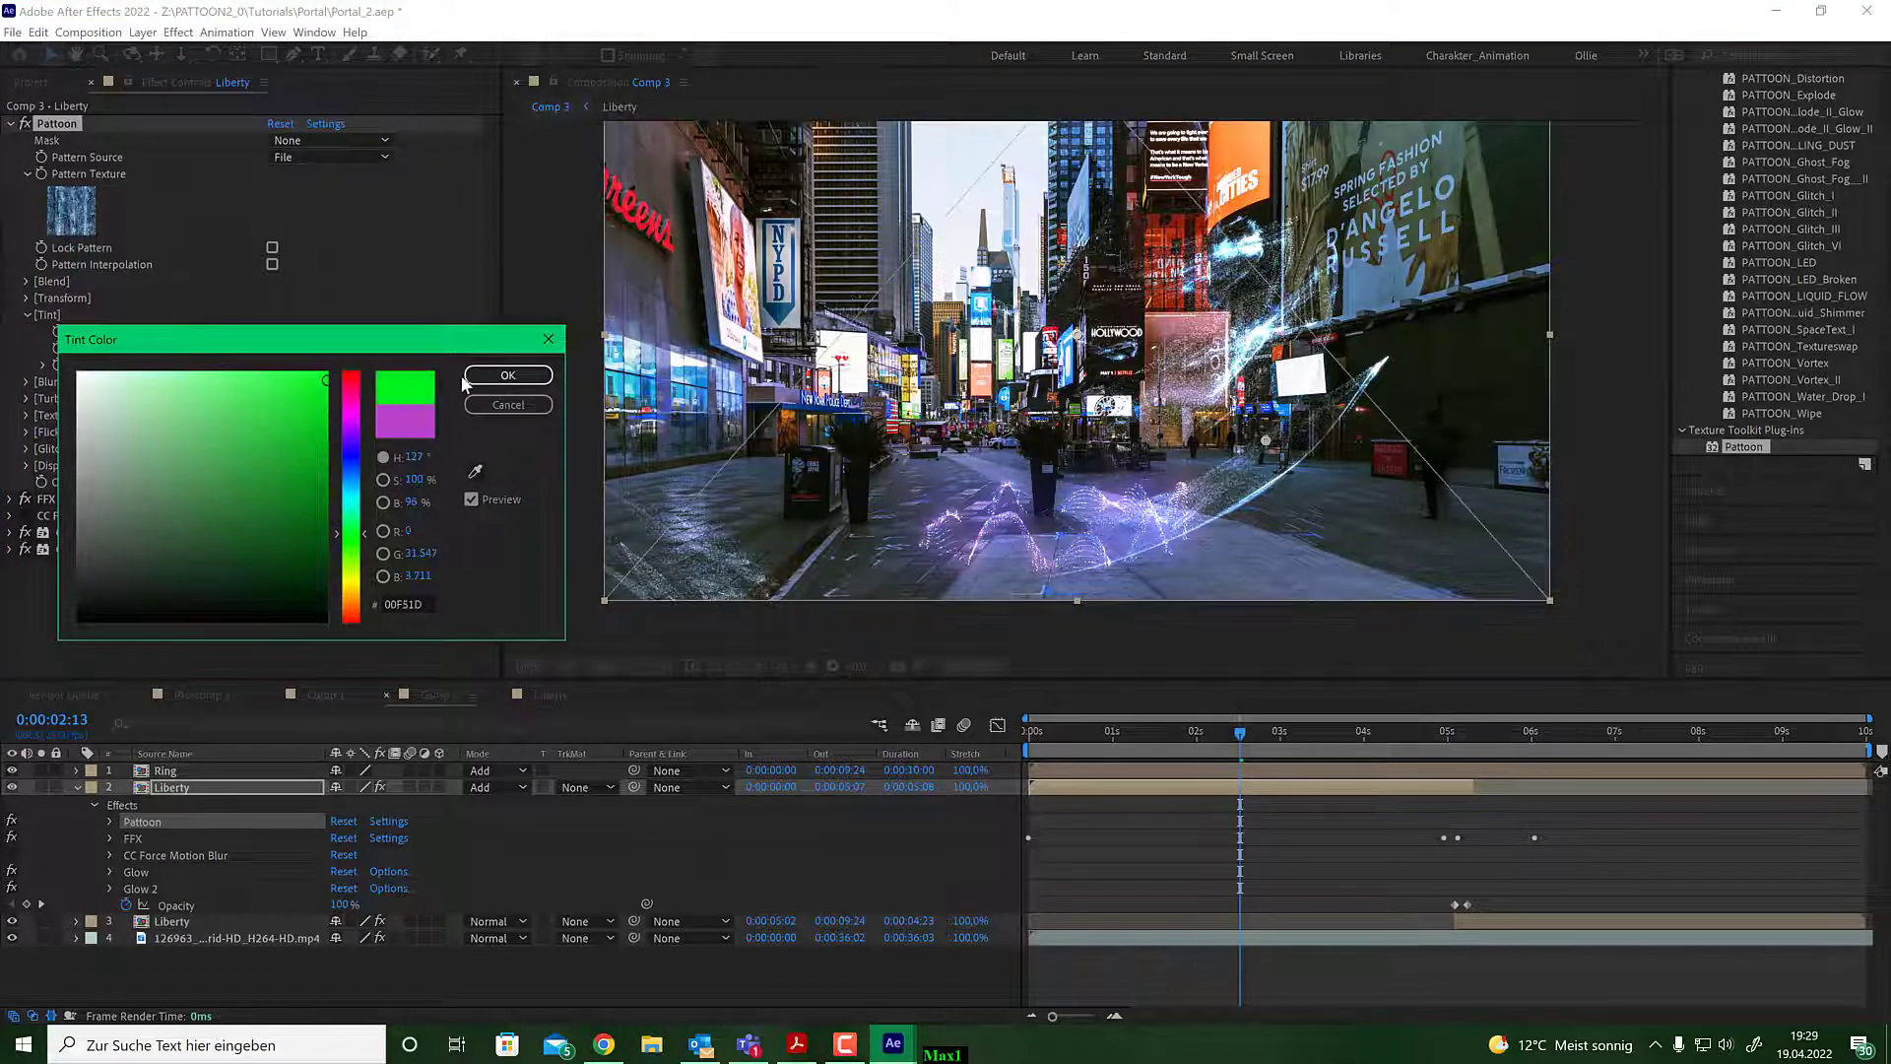
click(468, 376)
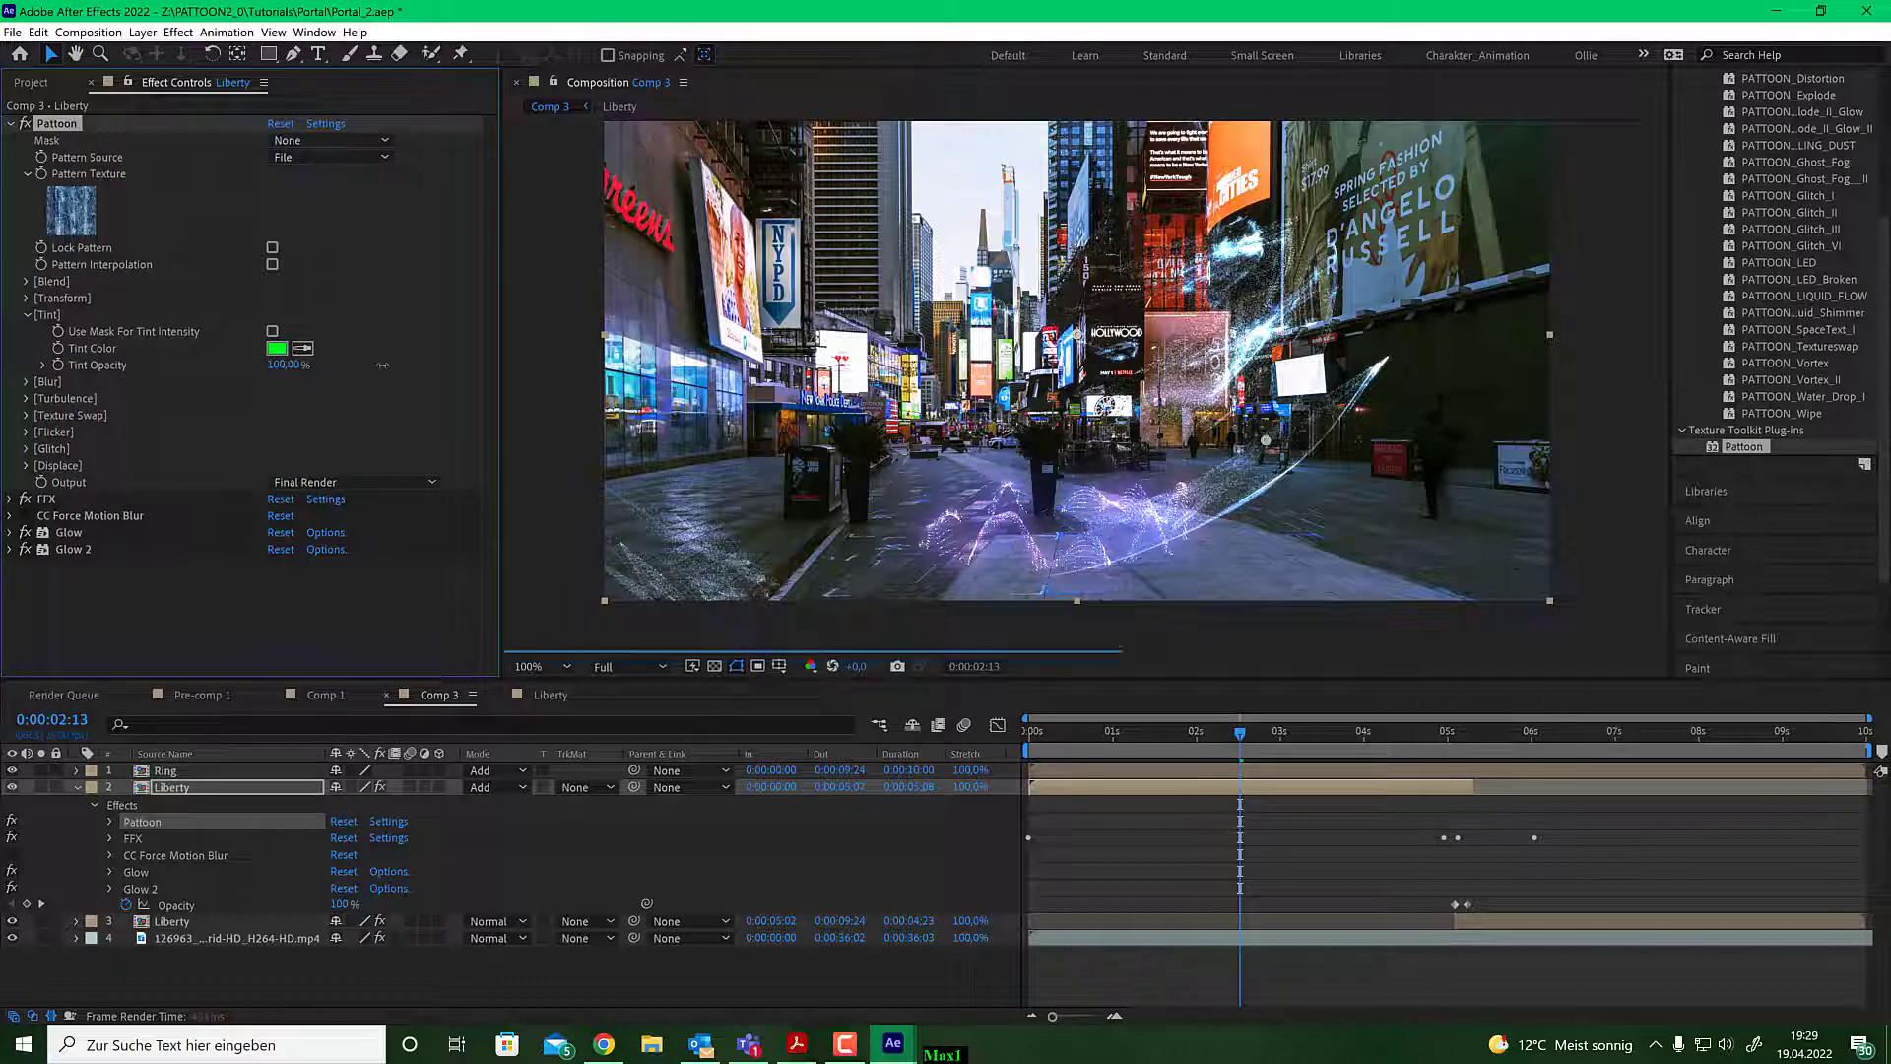
drag(383, 366, 527, 345)
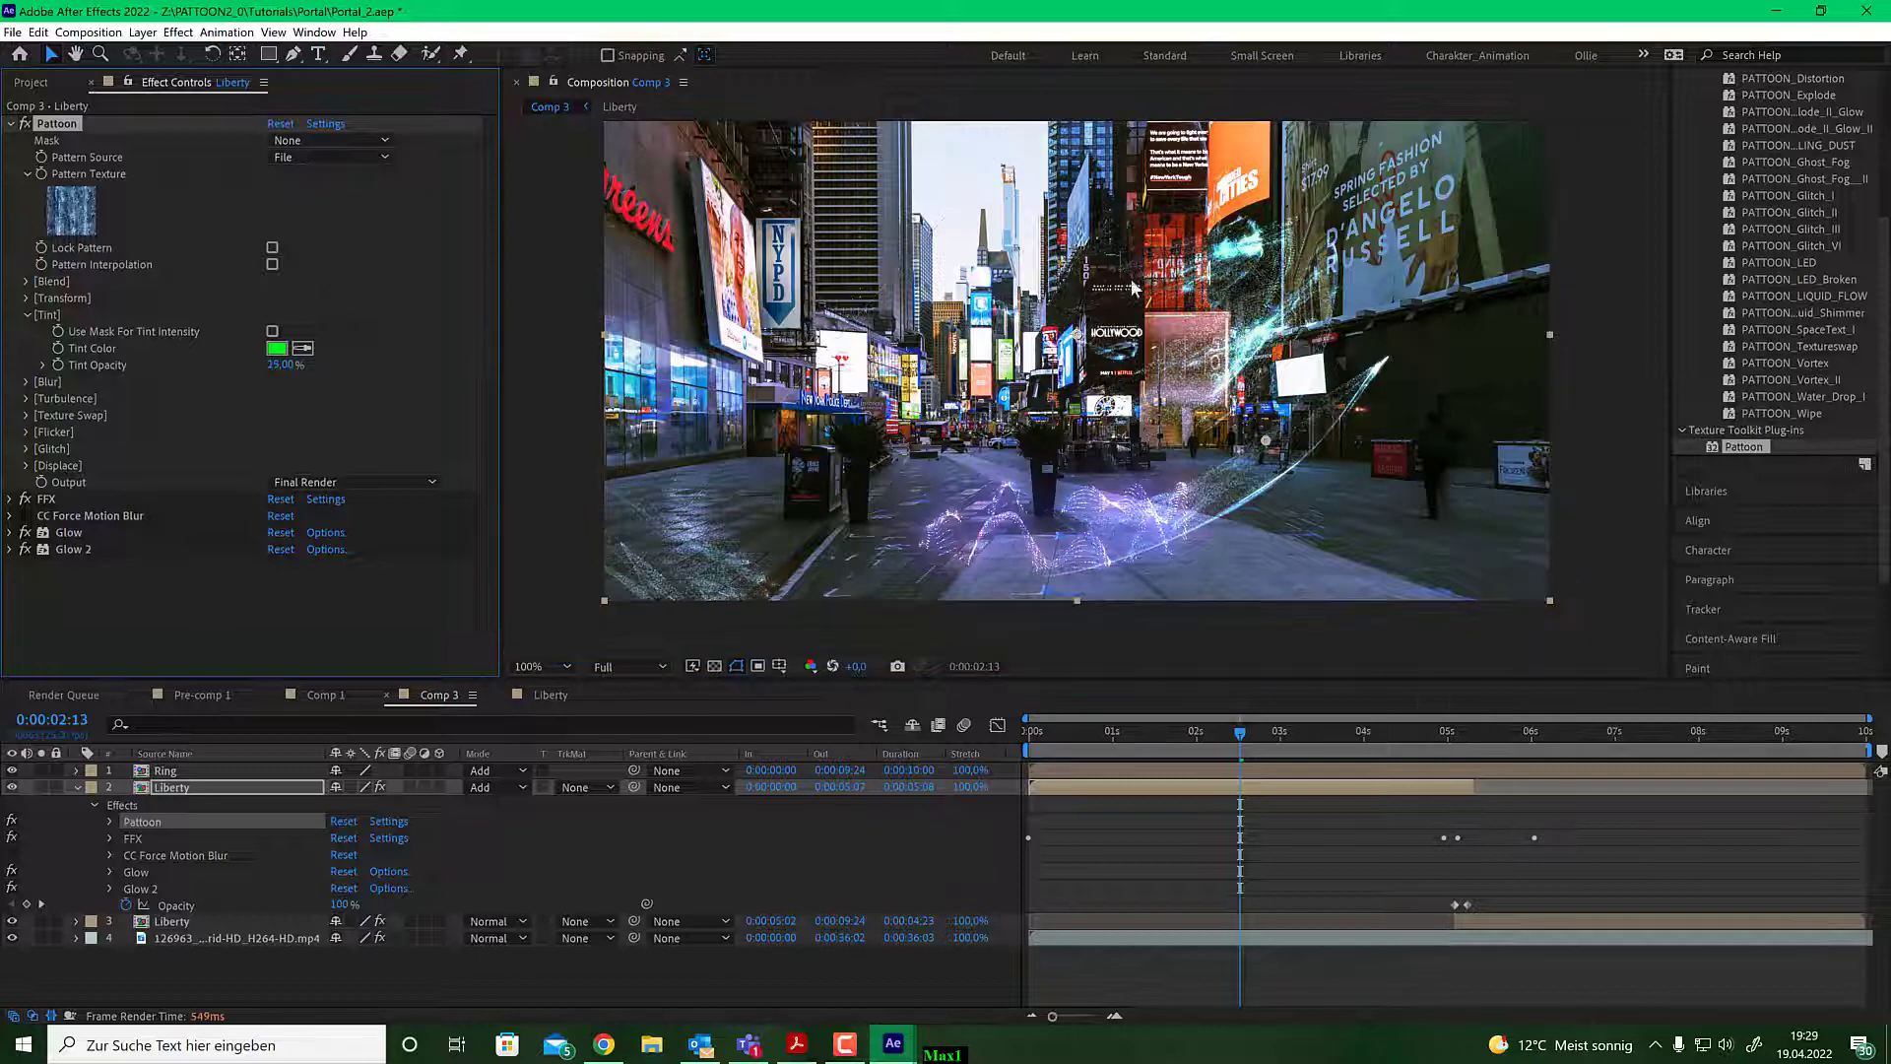
drag(278, 366, 313, 367)
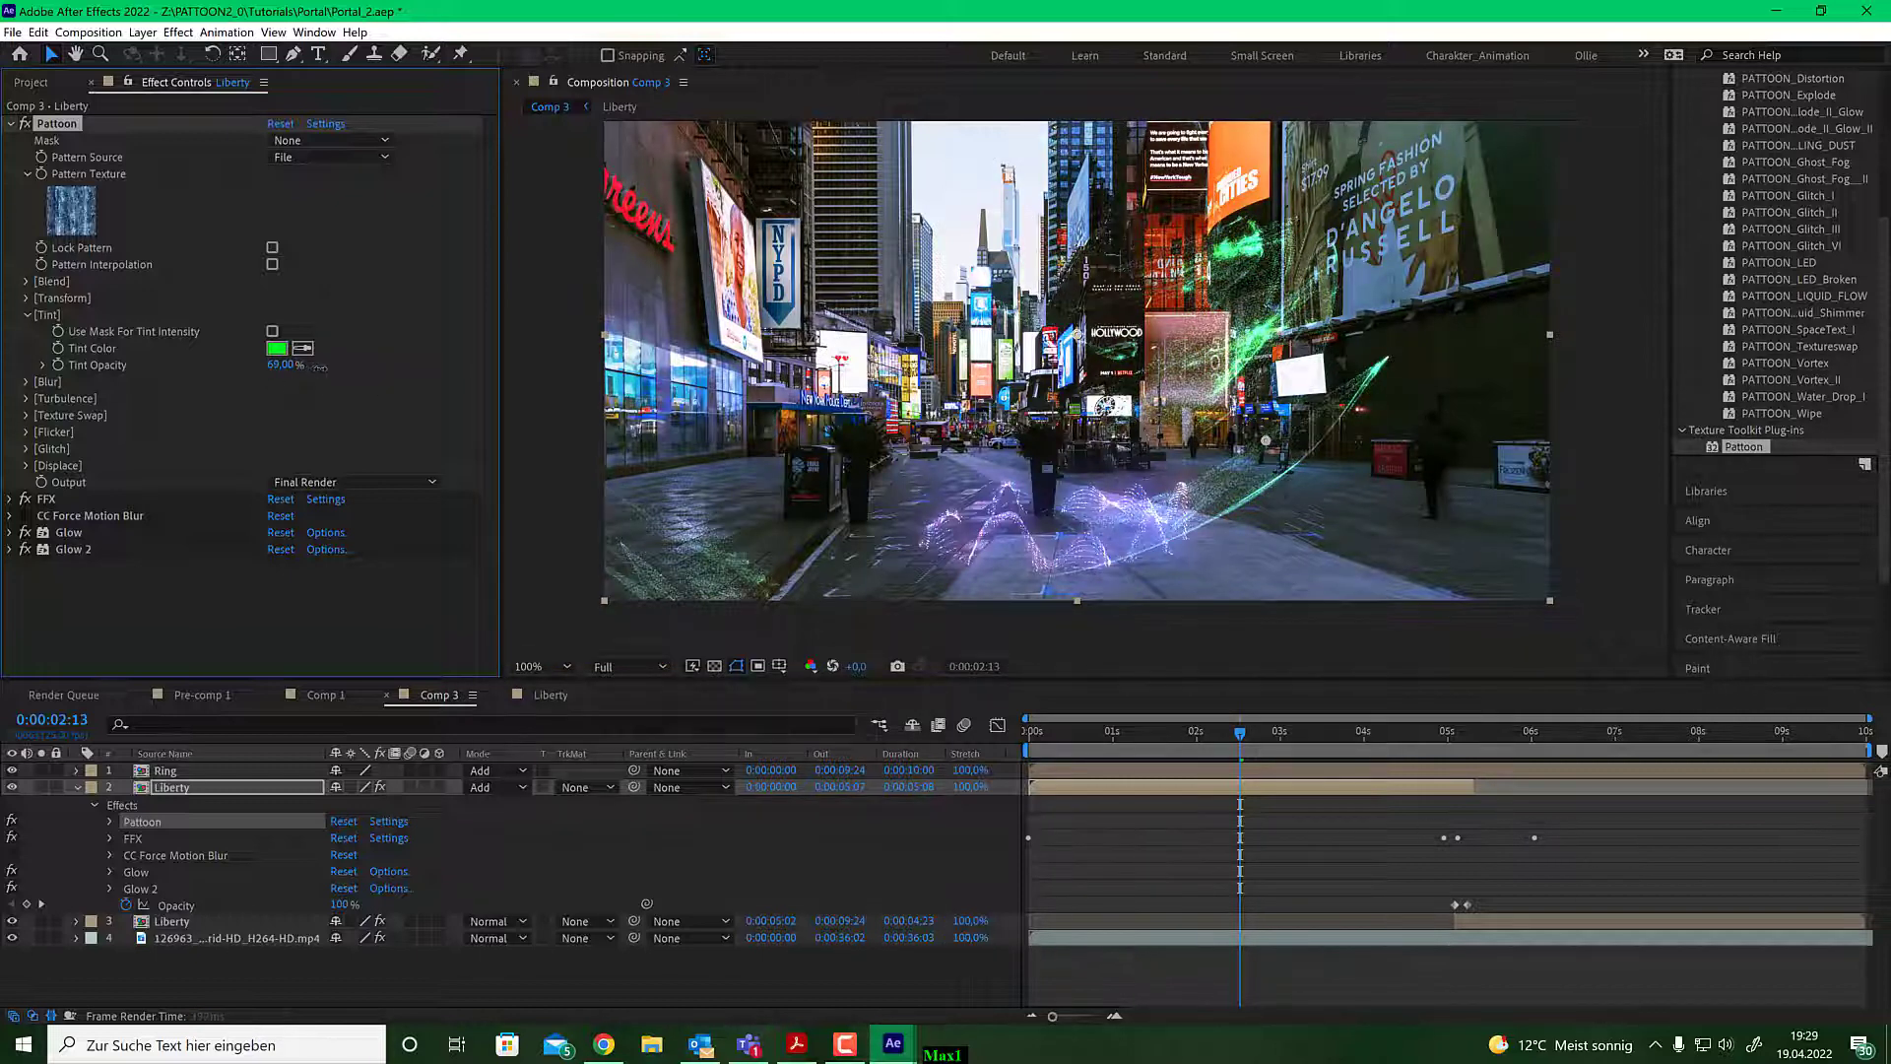
Try red and turquoise as the Pattoon Tint Color and set it to purple.
click(276, 348)
click(357, 624)
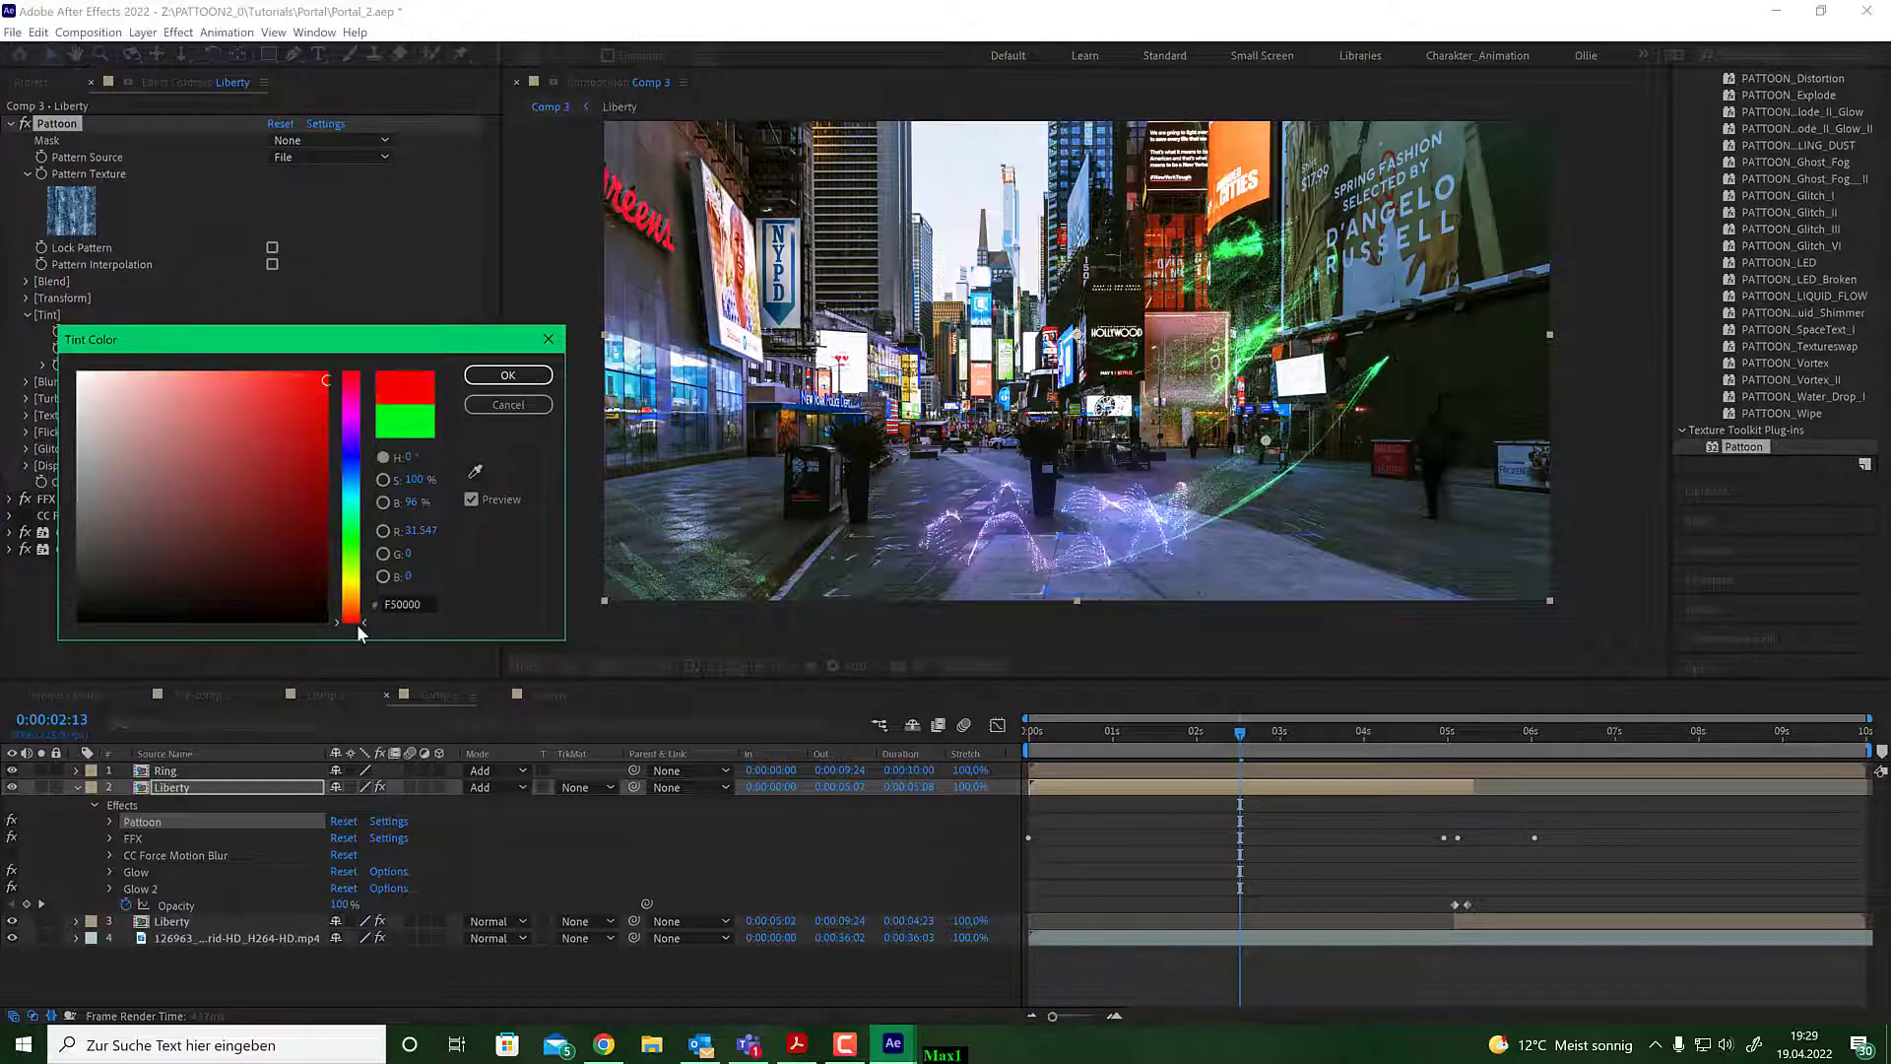
click(346, 507)
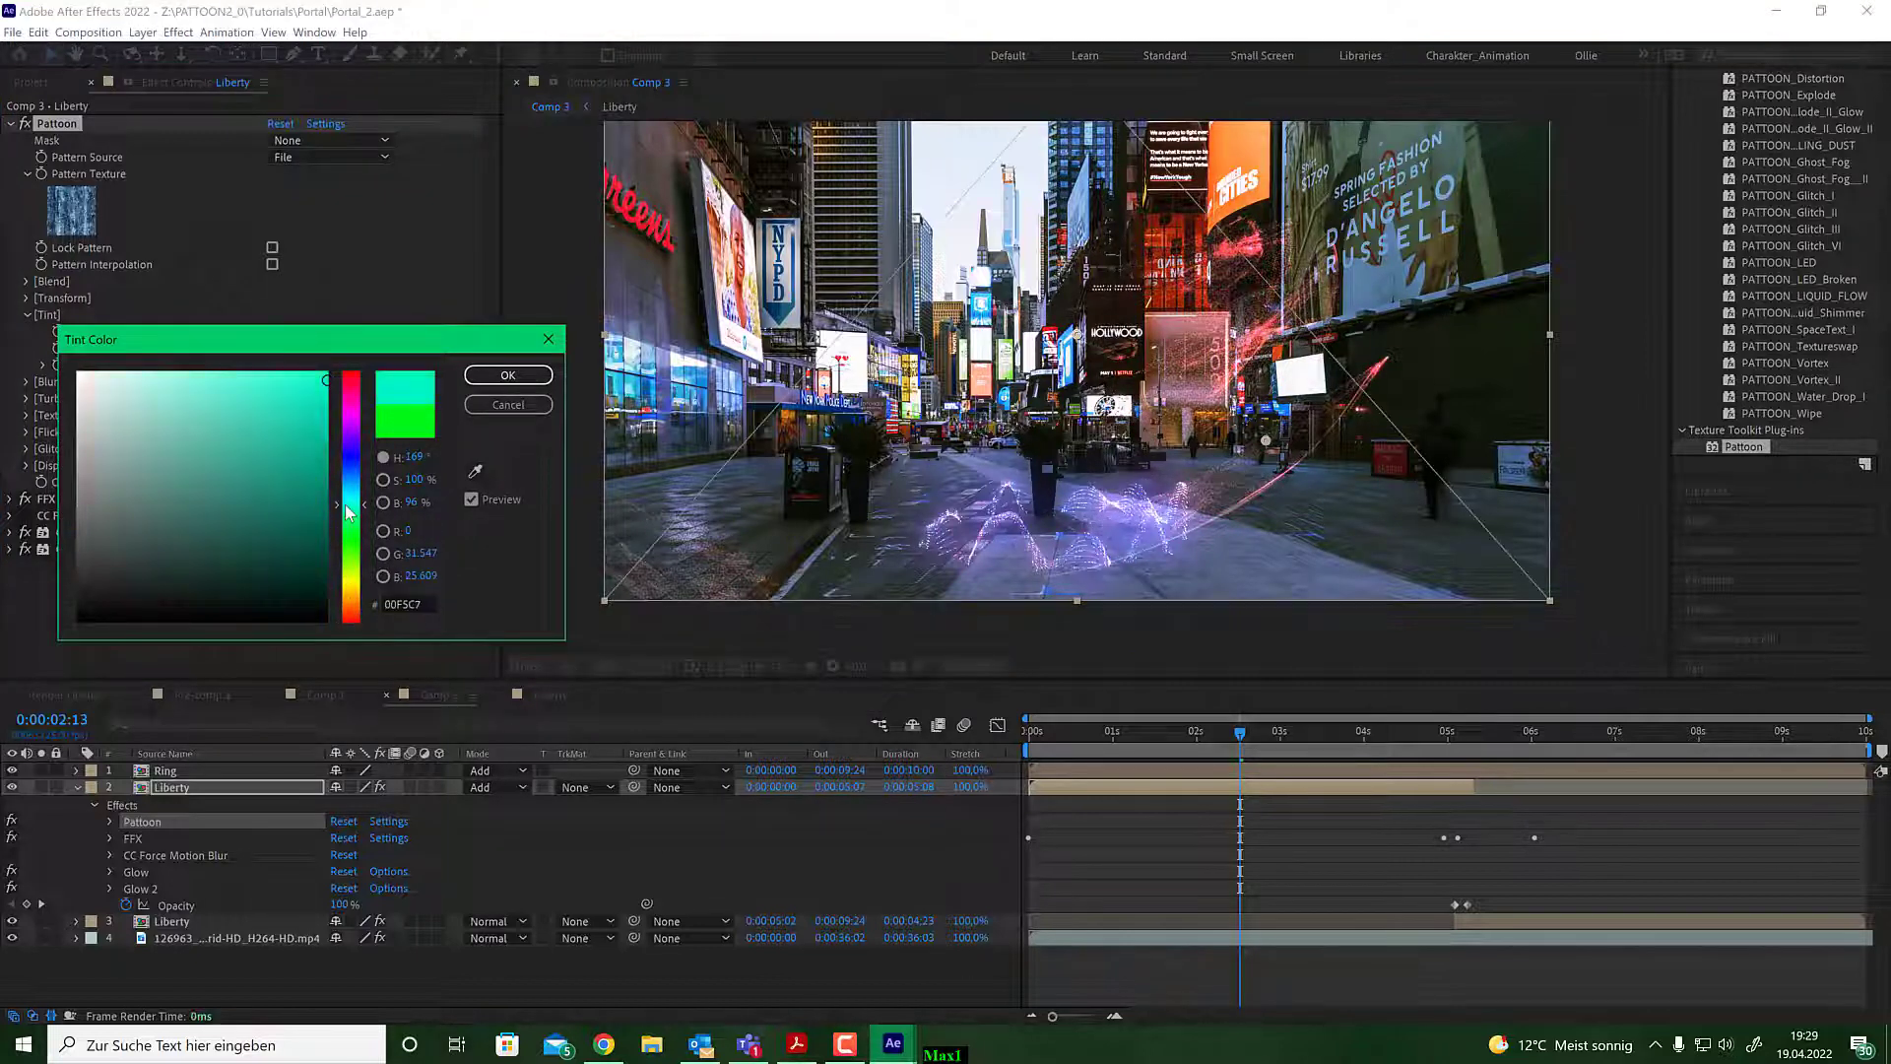
drag(346, 506, 353, 428)
click(505, 376)
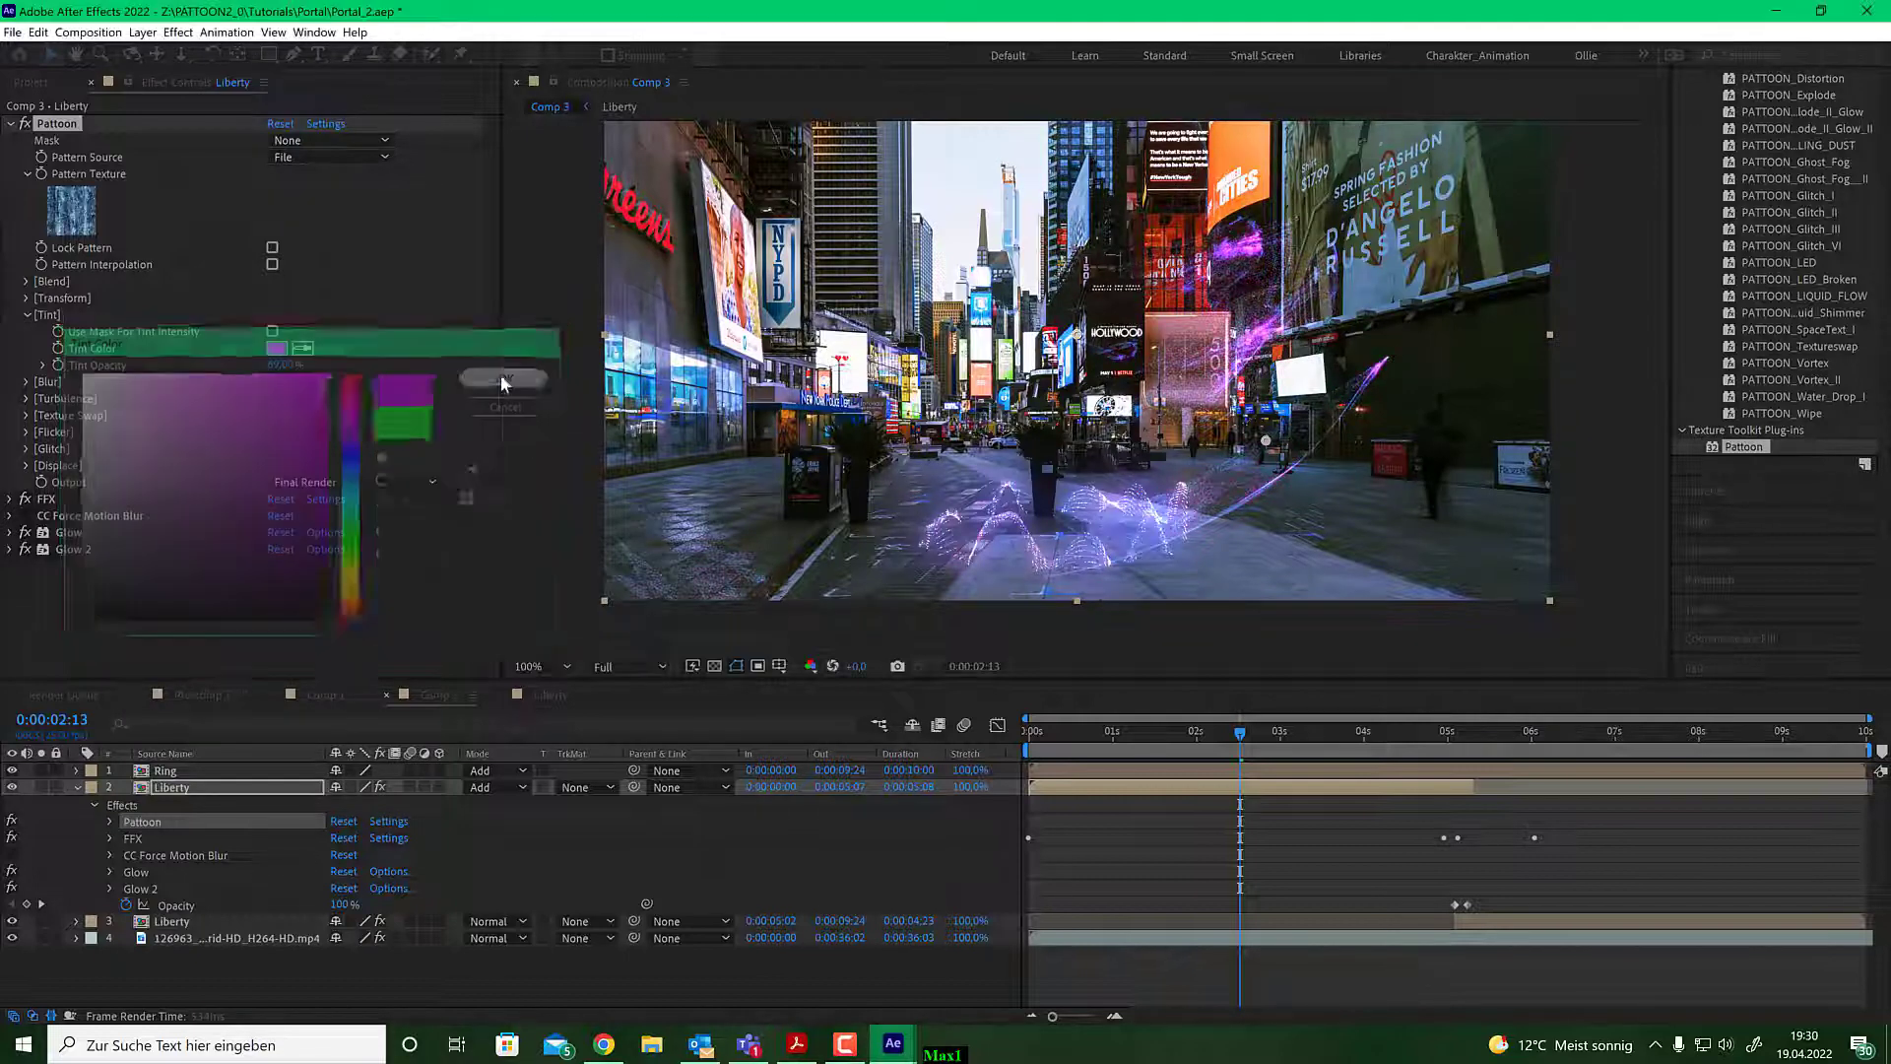